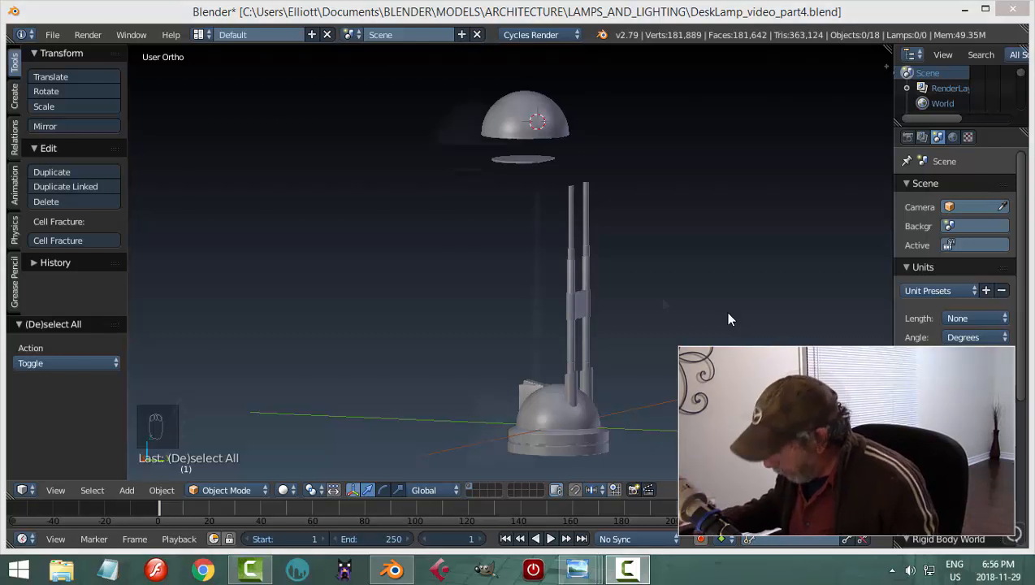
- Add an Arrows empty and move it up above the dome lampshade, shifting it -0.289 along Y
{"action": "middle_click_drag", "start_coordinate": [725, 311], "coordinate": [638, 302]}
{"action": "key", "text": "shift+a"}
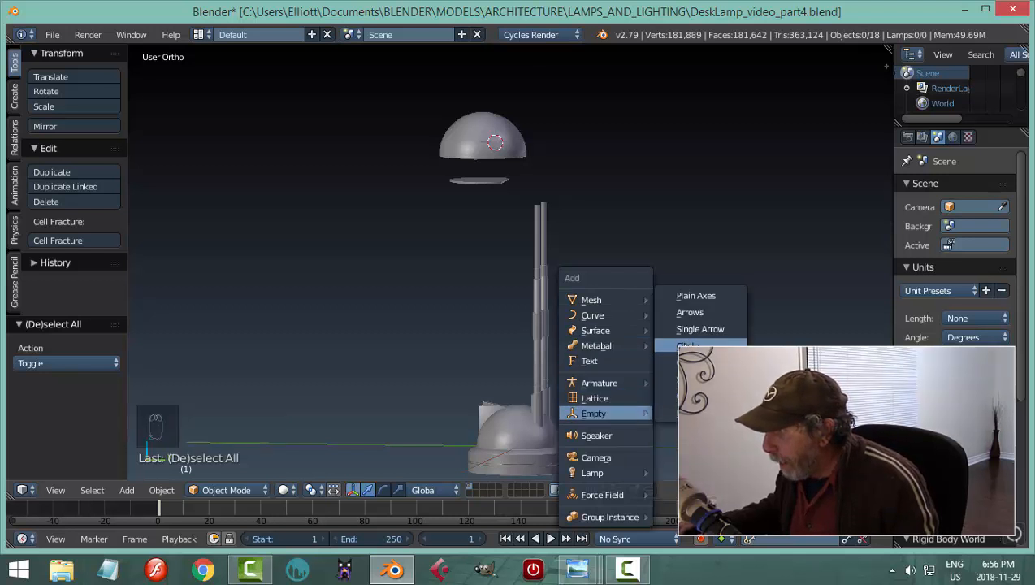
{"action": "left_click", "coordinate": [690, 313]}
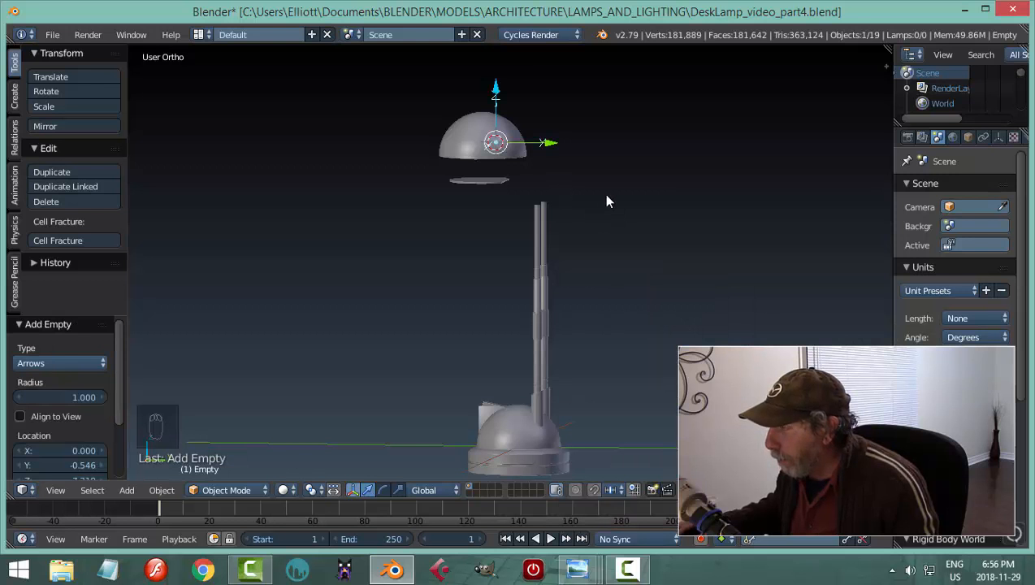
{"action": "middle_click_drag", "start_coordinate": [605, 202], "coordinate": [596, 303], "text": "shift"}
{"action": "left_click_drag", "start_coordinate": [482, 193], "coordinate": [481, 106]}
{"action": "left_click_drag", "start_coordinate": [534, 156], "coordinate": [503, 172]}
- In a wireframe side view, select all the lampshade parts and parent them to the arrows empty as Object
{"action": "key", "text": "KP_3"}
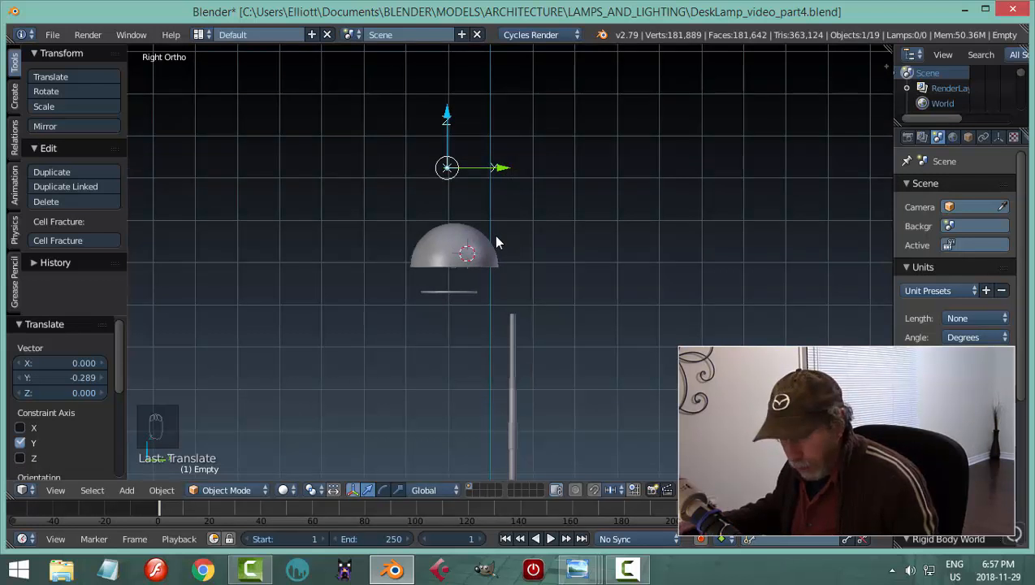
{"action": "key", "text": "z"}
{"action": "left_click", "coordinate": [657, 251]}
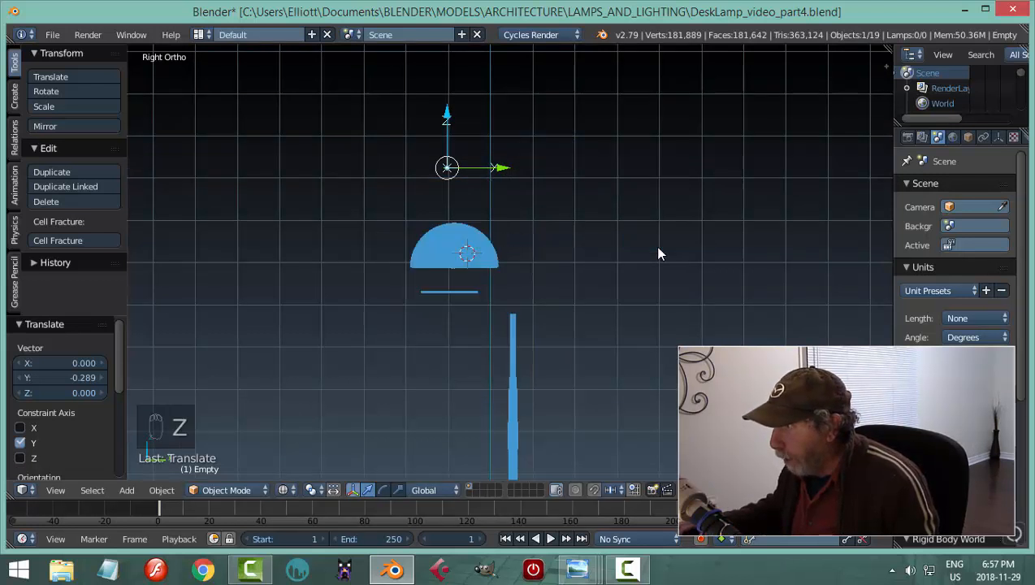
{"action": "key", "text": "b"}
{"action": "left_click_drag", "start_coordinate": [372, 198], "coordinate": [528, 303]}
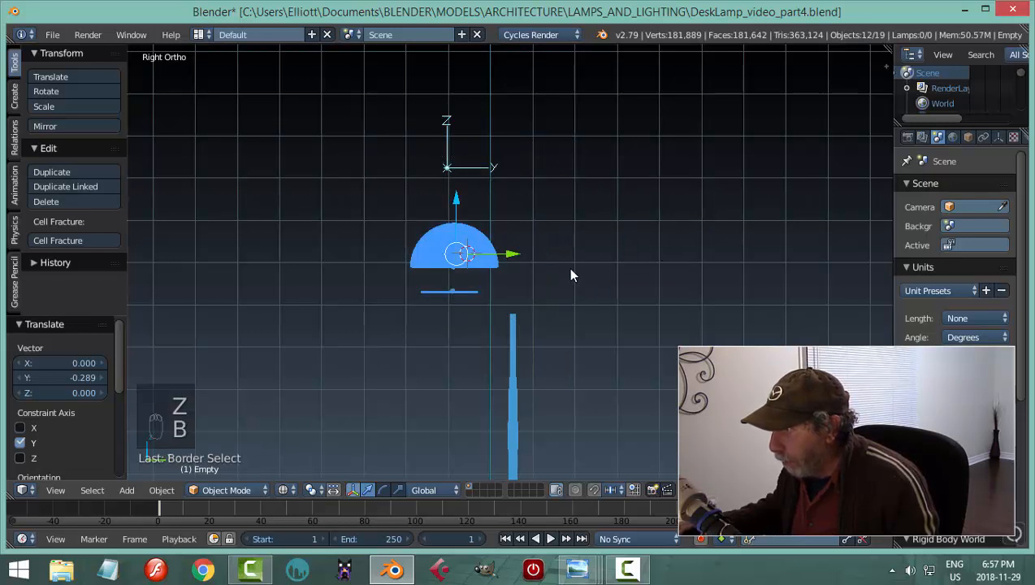
{"action": "right_click", "coordinate": [446, 171], "text": "shift"}
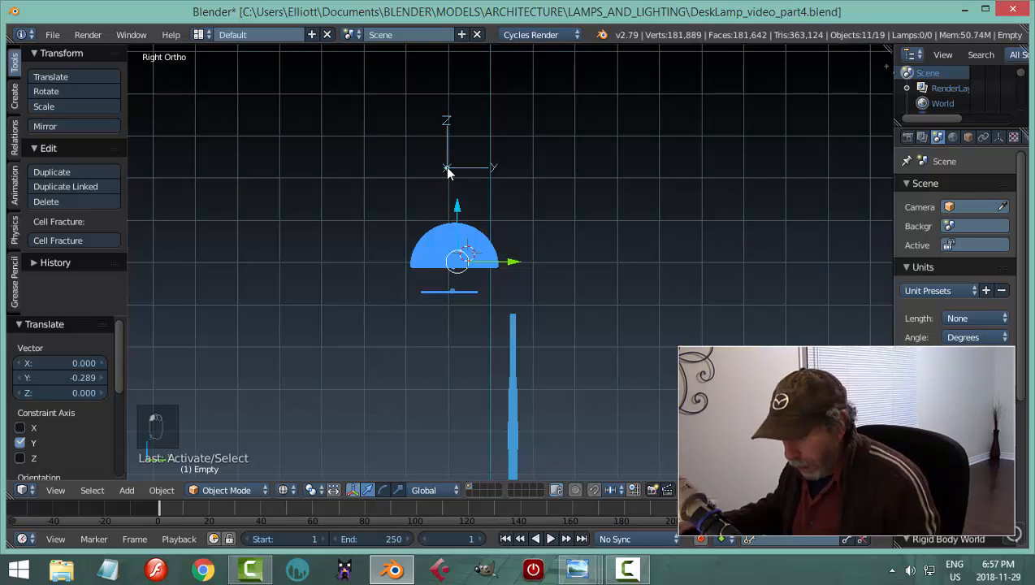
{"action": "key", "text": "ctrl+p"}
{"action": "left_click", "coordinate": [446, 168]}
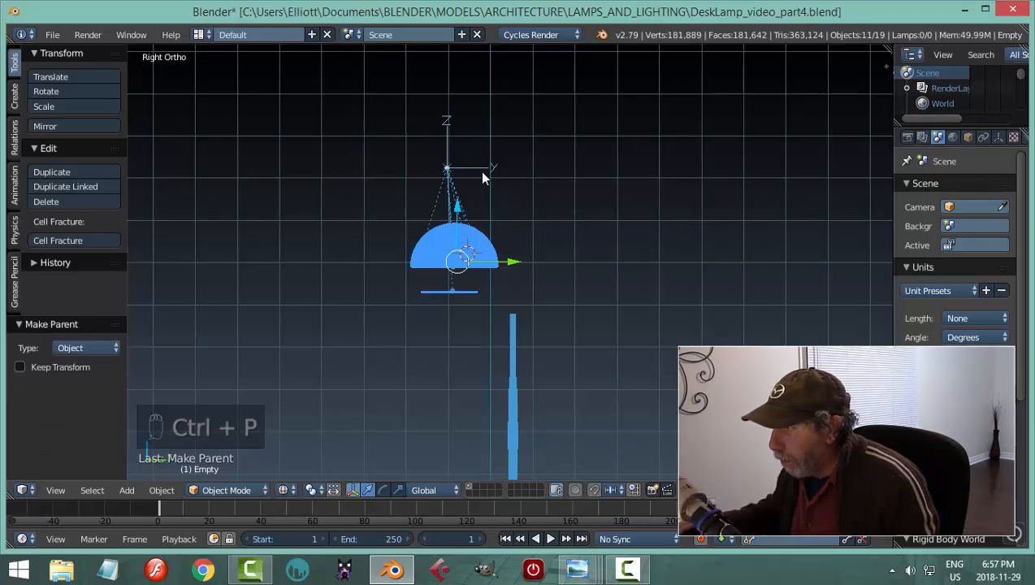
- Test the parenting by moving the arrows empty along Y, and undo the move
{"action": "right_click", "coordinate": [446, 168]}
{"action": "left_click_drag", "start_coordinate": [492, 169], "coordinate": [519, 170]}
{"action": "key", "text": "ctrl+z"}
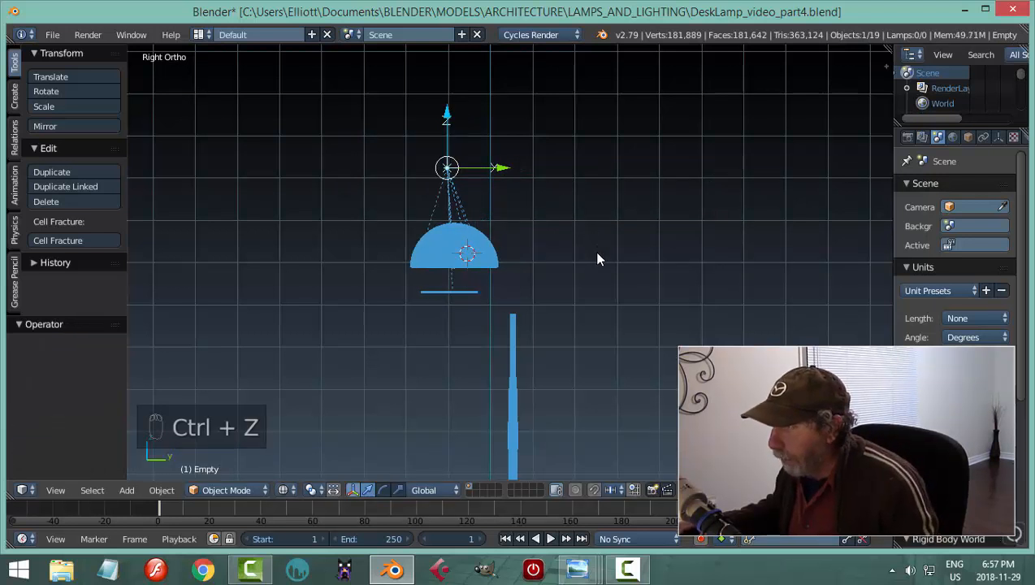
- Return to solid shading and open the twin pole object for mesh editing
{"action": "middle_click_drag", "start_coordinate": [596, 249], "coordinate": [572, 260]}
{"action": "key", "text": "z"}
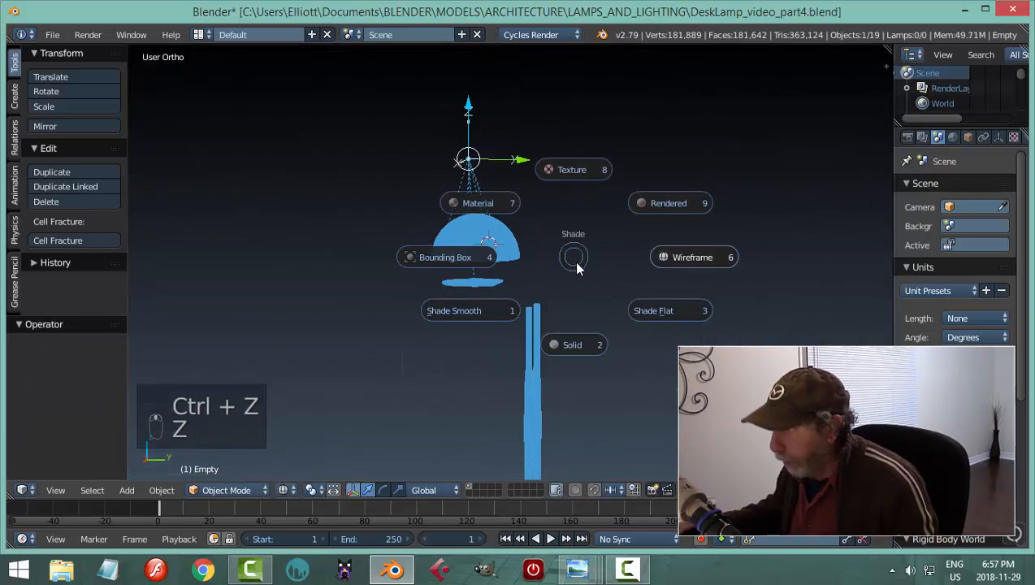
{"action": "left_click", "coordinate": [589, 347]}
{"action": "mouse_move", "coordinate": [642, 340]}
{"action": "middle_mouse_down"}
{"action": "mouse_move", "coordinate": [526, 331]}
{"action": "mouse_move", "coordinate": [580, 328]}
{"action": "mouse_move", "coordinate": [498, 307]}
{"action": "middle_mouse_up"}
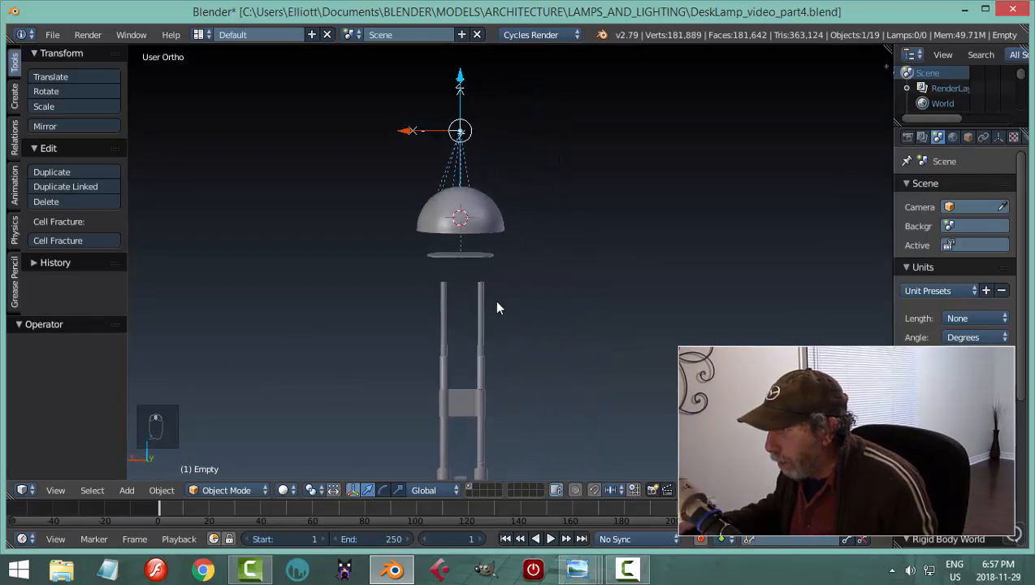
{"action": "scroll", "coordinate": [497, 304], "scroll_direction": "up", "scroll_amount": 3}
{"action": "right_click", "coordinate": [460, 313]}
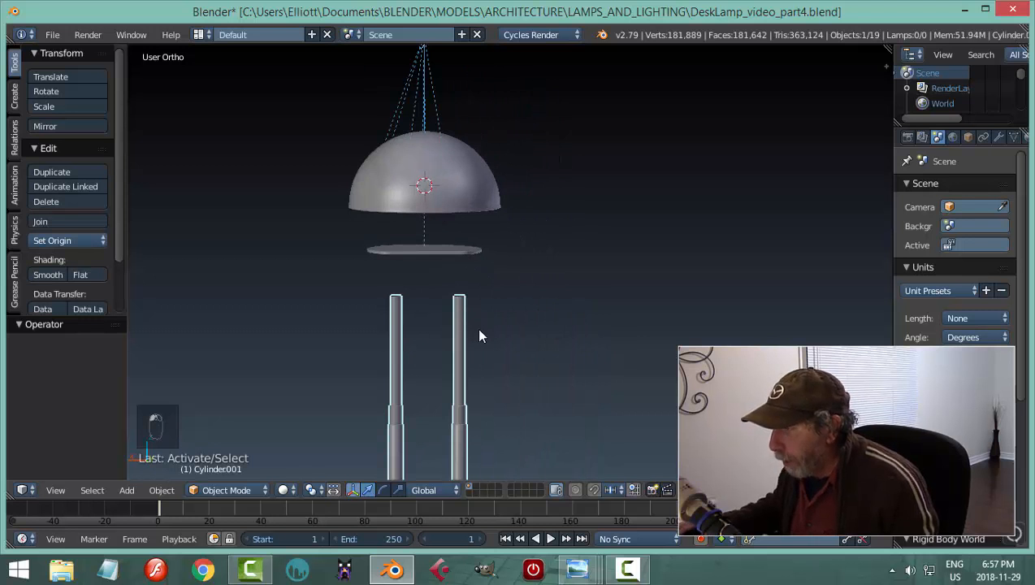
{"action": "key", "text": "Tab"}
{"action": "left_click", "coordinate": [596, 331]}
{"action": "scroll", "coordinate": [542, 339], "scroll_direction": "up", "scroll_amount": 3}
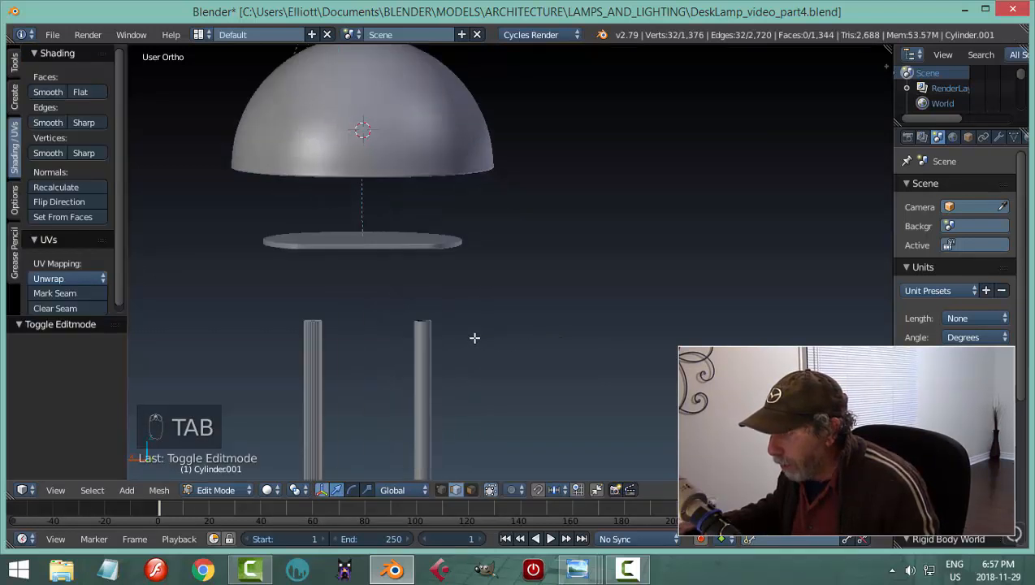
- Select the edge loop at the top of the pole and snap the 3D cursor to it
{"action": "middle_click_drag", "start_coordinate": [474, 337], "coordinate": [566, 268], "text": "shift"}
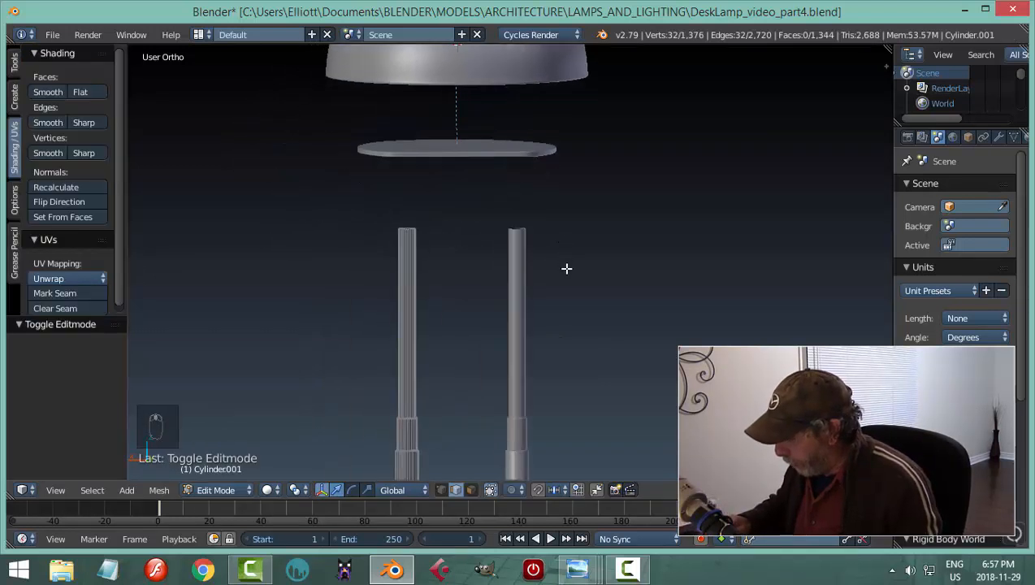
{"action": "key", "text": "ctrl+KP_1"}
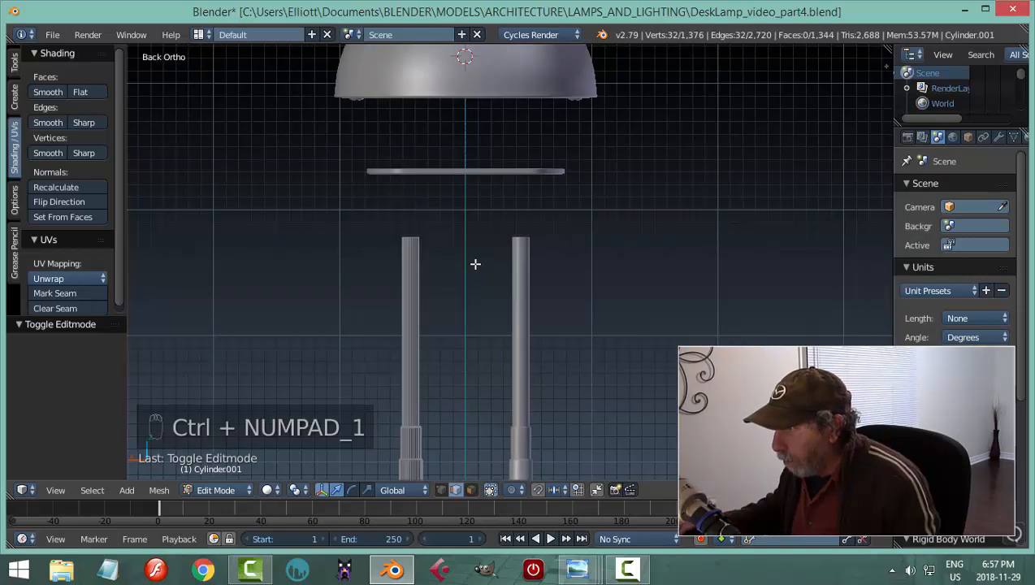
{"action": "scroll", "coordinate": [451, 252], "scroll_direction": "up", "scroll_amount": 3}
{"action": "middle_click_drag", "start_coordinate": [427, 241], "coordinate": [465, 288], "text": "shift"}
{"action": "scroll", "coordinate": [505, 261], "scroll_direction": "up", "scroll_amount": 2}
{"action": "scroll", "coordinate": [464, 287], "scroll_direction": "up", "scroll_amount": 2}
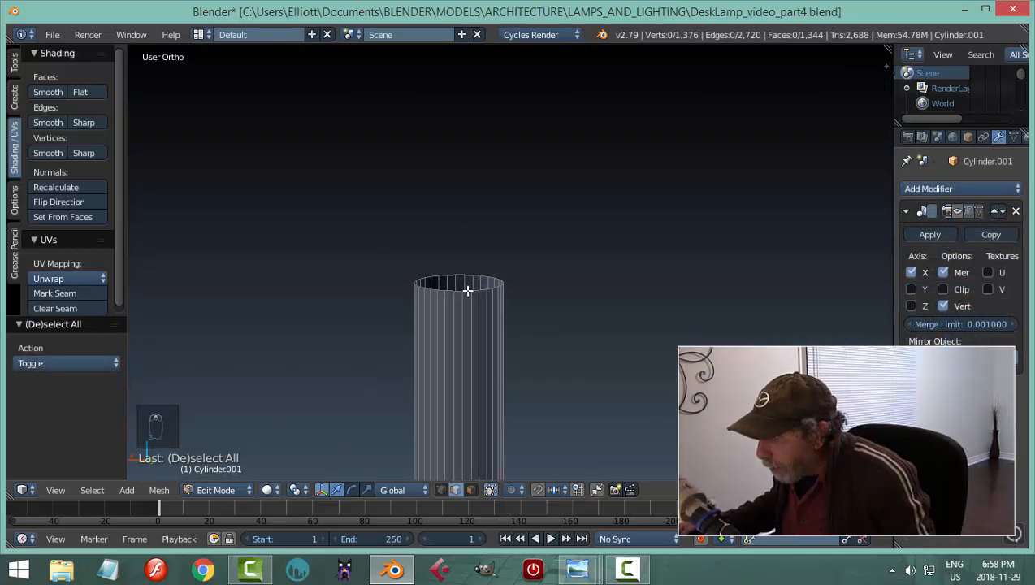
{"action": "left_click", "coordinate": [467, 291], "text": "alt"}
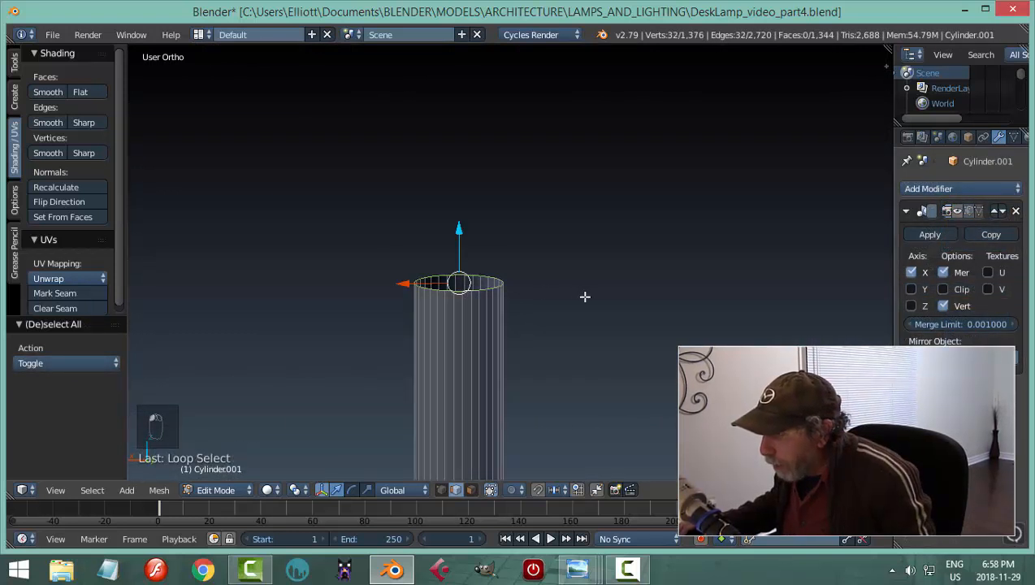
{"action": "key", "text": "shift+s"}
{"action": "left_click", "coordinate": [584, 296]}
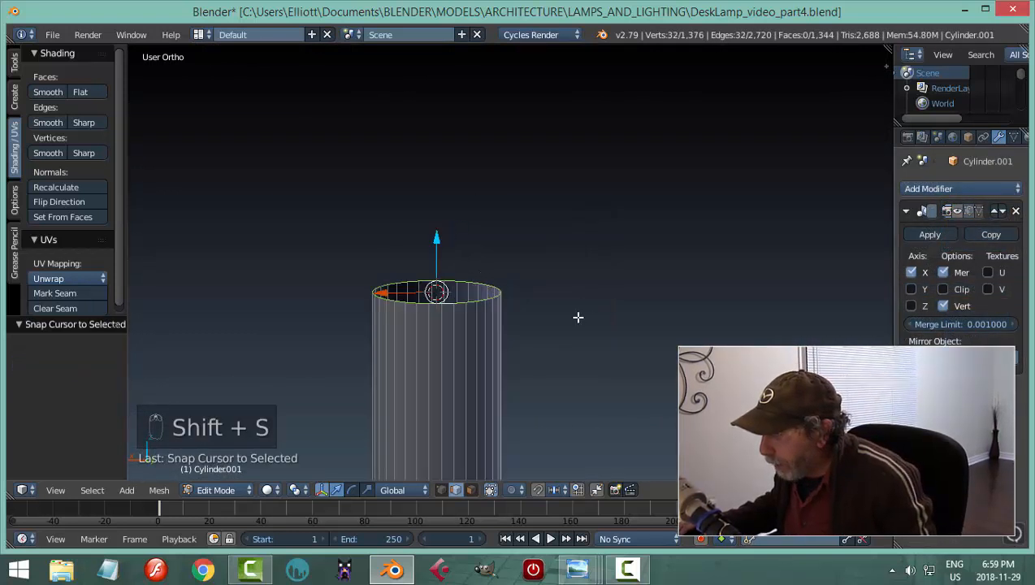
- Add a 32-vertex cylinder at the pole top and scale it to 0.091 as a collar slightly wider than the pole
{"action": "middle_click_drag", "start_coordinate": [579, 318], "coordinate": [561, 270]}
{"action": "key", "text": "shift+a"}
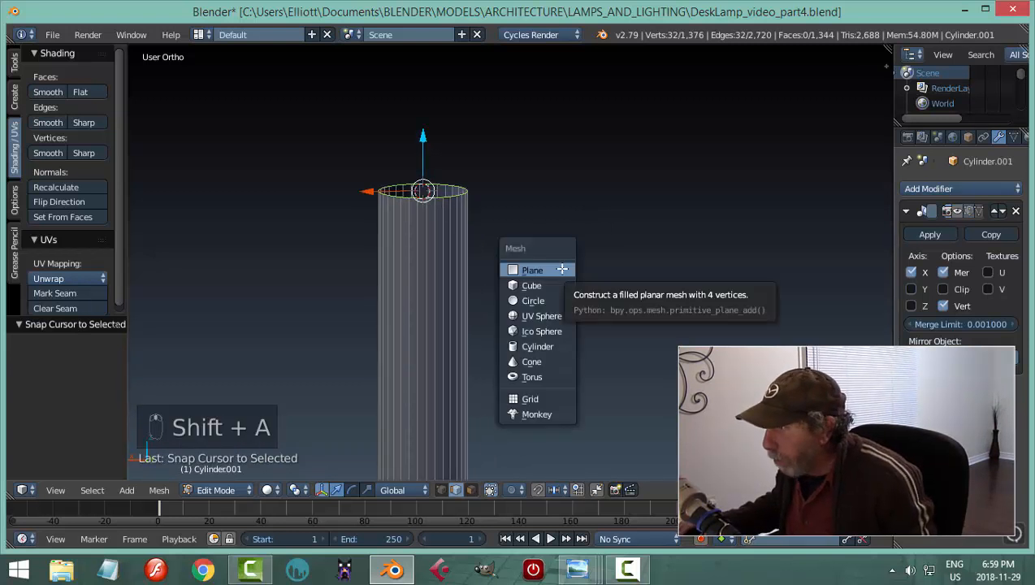
{"action": "left_click", "coordinate": [546, 346]}
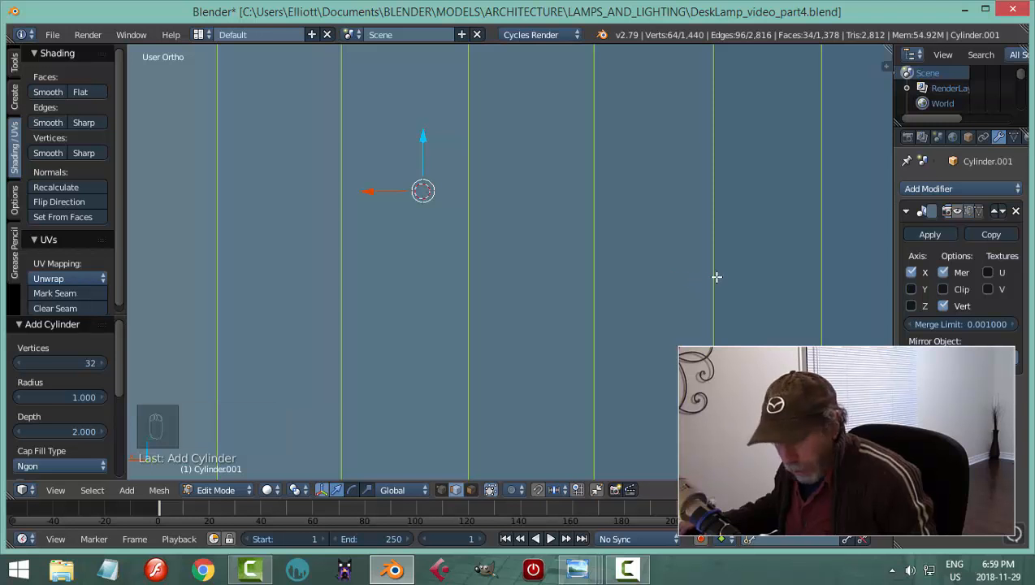
{"action": "key", "text": "s"}
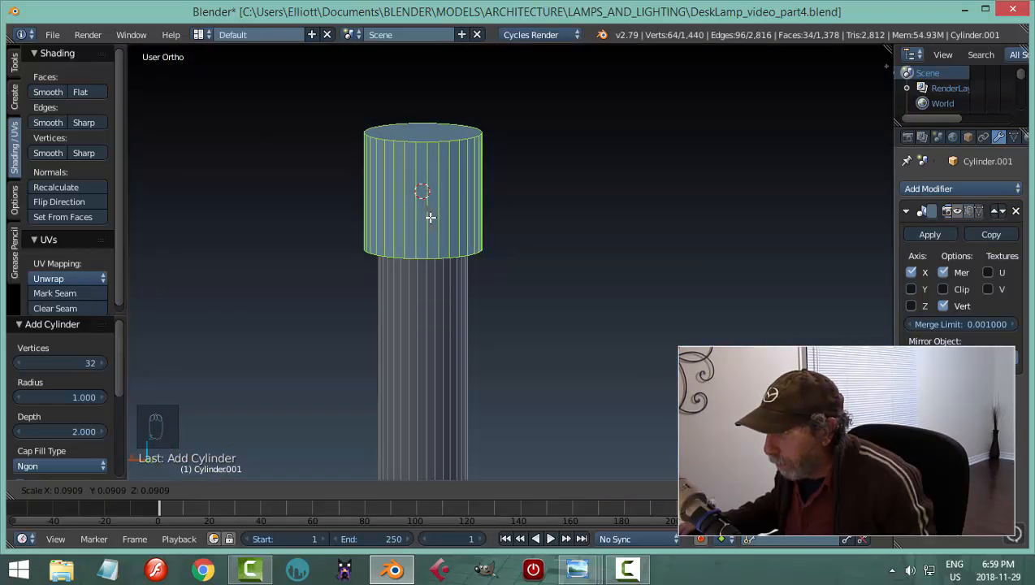
{"action": "left_click", "coordinate": [430, 217]}
- Delete the top and bottom cap faces of the new collar cylinder
{"action": "middle_click_drag", "start_coordinate": [536, 280], "coordinate": [526, 245]}
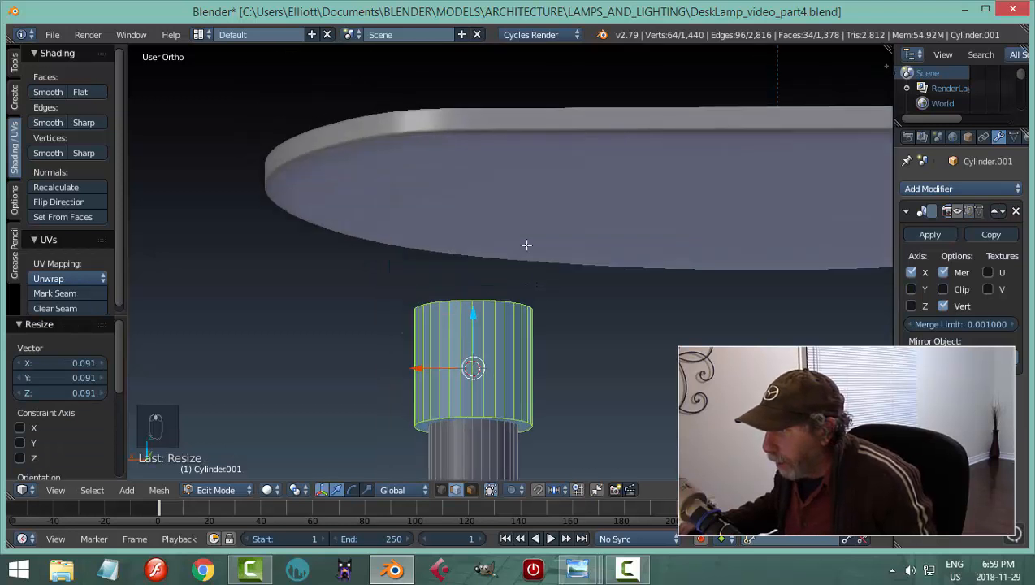
{"action": "middle_click_drag", "start_coordinate": [555, 349], "coordinate": [537, 236], "text": "shift"}
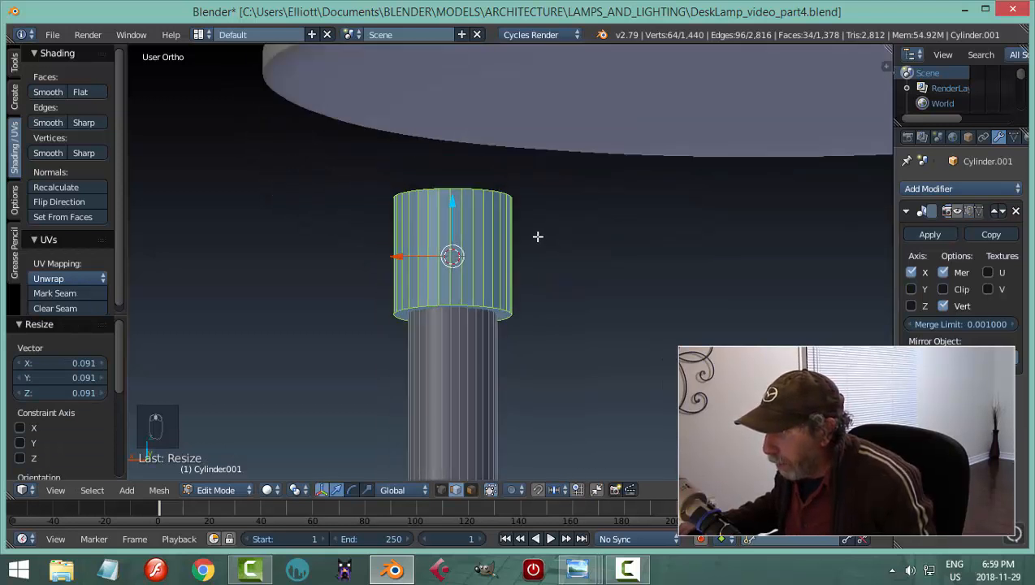
{"action": "key", "text": "a"}
{"action": "key", "text": "ctrl+Tab"}
{"action": "left_click", "coordinate": [538, 250]}
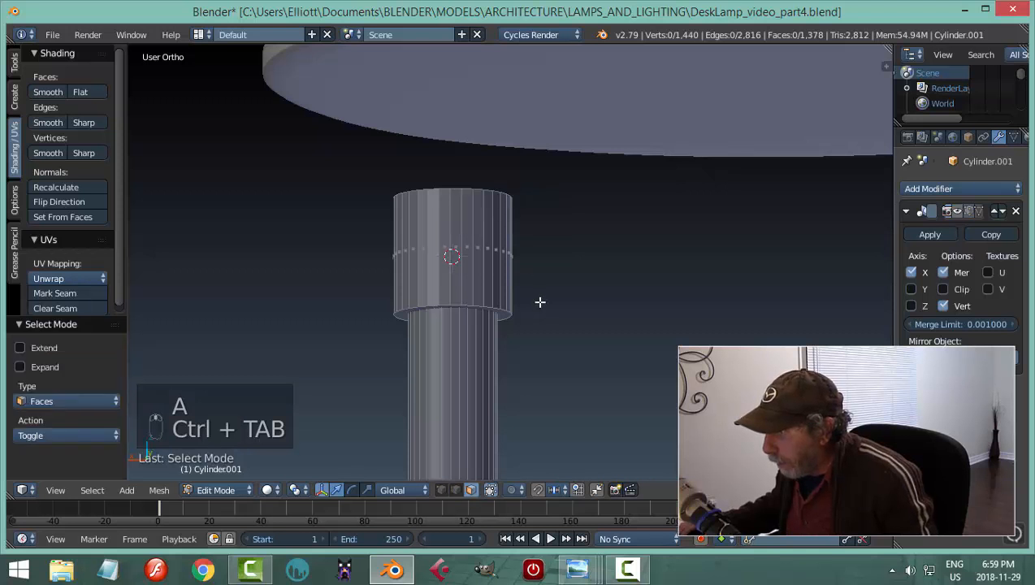
{"action": "middle_click_drag", "start_coordinate": [539, 301], "coordinate": [525, 349]}
{"action": "right_click", "coordinate": [520, 366]}
{"action": "middle_click_drag", "start_coordinate": [566, 250], "coordinate": [582, 303]}
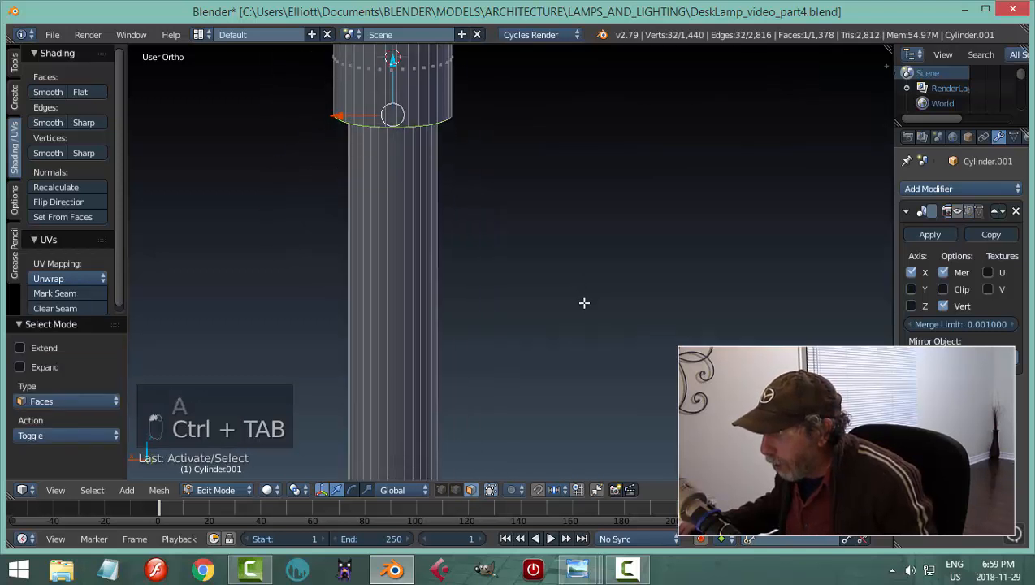
{"action": "scroll", "coordinate": [541, 215], "scroll_direction": "down", "scroll_amount": 2}
{"action": "middle_click_drag", "start_coordinate": [531, 186], "coordinate": [495, 193], "text": "shift"}
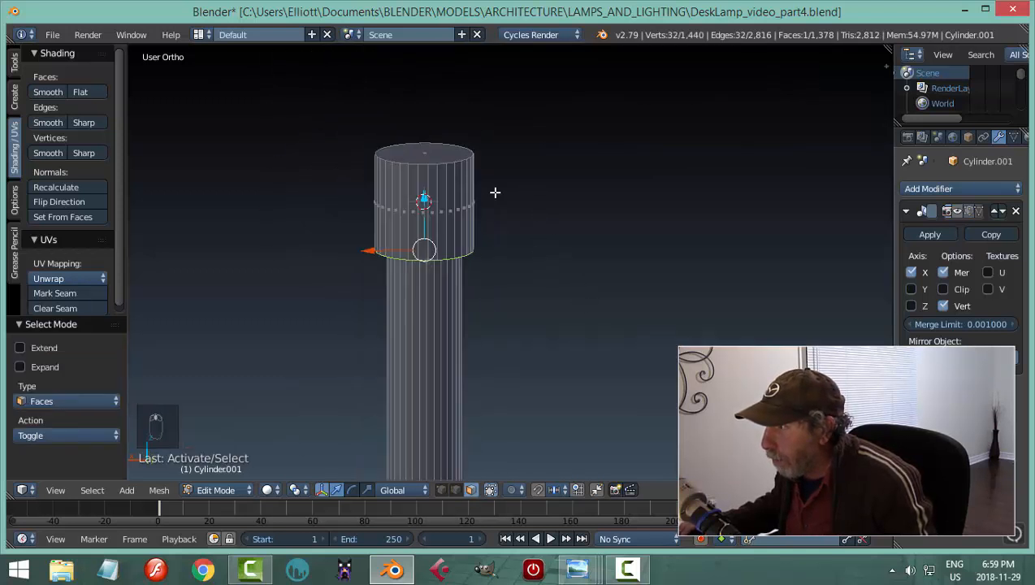
{"action": "right_click", "coordinate": [442, 157], "text": "shift"}
{"action": "key", "text": "x"}
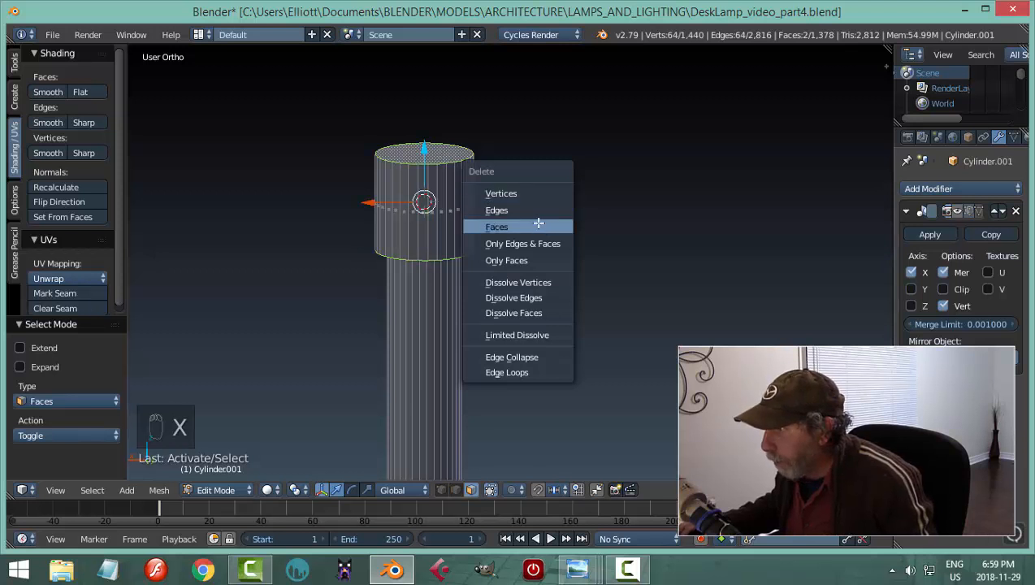
{"action": "left_click", "coordinate": [538, 222]}
- In edge selection, extrude the collar's bottom edge loop and scale it inward to meet the pole
{"action": "key", "text": "ctrl+Tab"}
{"action": "left_click", "coordinate": [508, 197]}
{"action": "middle_click_drag", "start_coordinate": [505, 203], "coordinate": [506, 164], "text": "shift"}
{"action": "scroll", "coordinate": [462, 270], "scroll_direction": "up", "scroll_amount": 3}
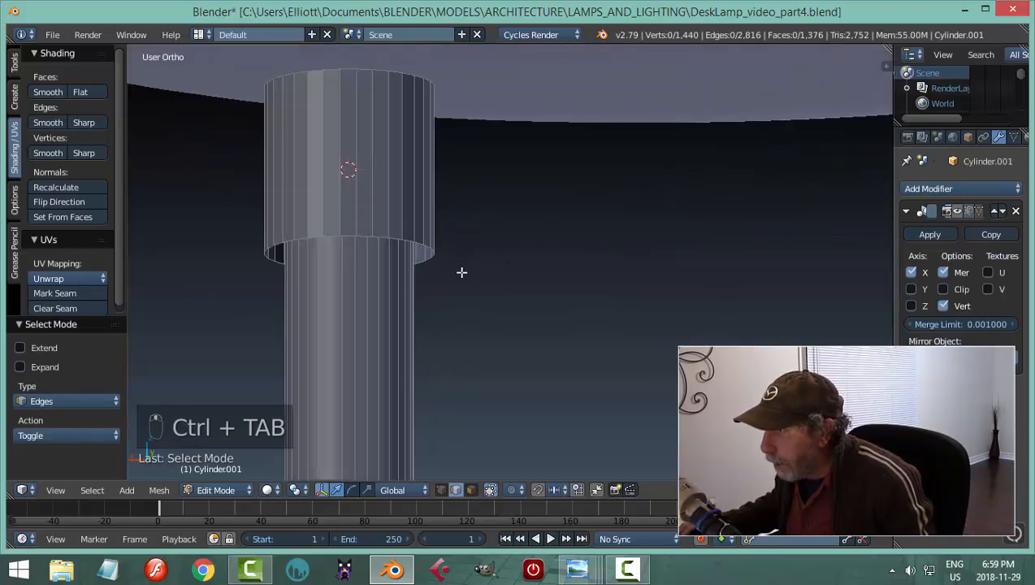
{"action": "right_click", "coordinate": [394, 236], "text": "alt"}
{"action": "key", "text": "e"}
{"action": "right_click", "coordinate": [559, 247]}
{"action": "key", "text": "s"}
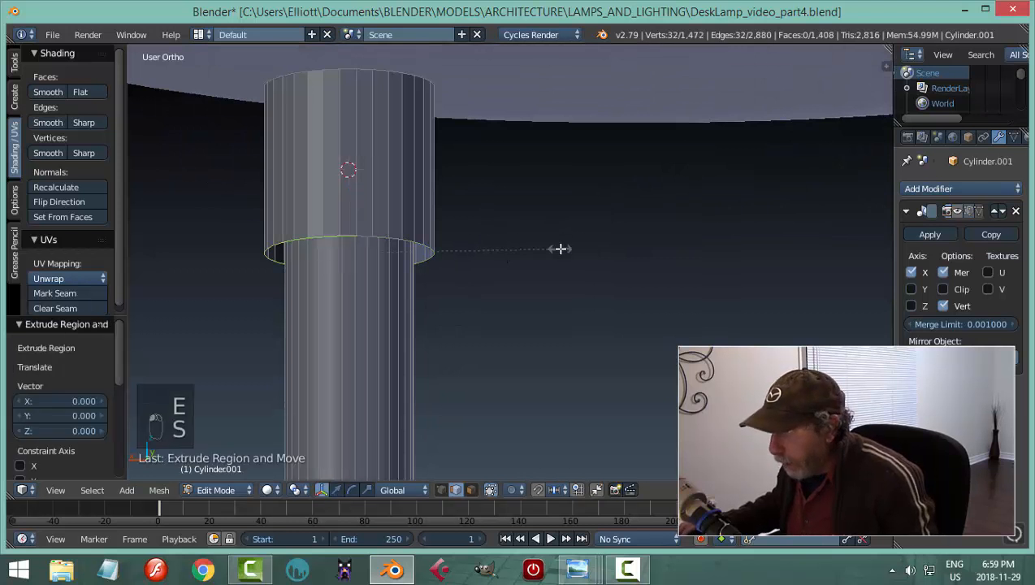
{"action": "left_click", "coordinate": [491, 256]}
- Bevel the collar's outer bottom edge loop with 3 segments and an offset of about 0.0076
{"action": "key", "text": "a"}
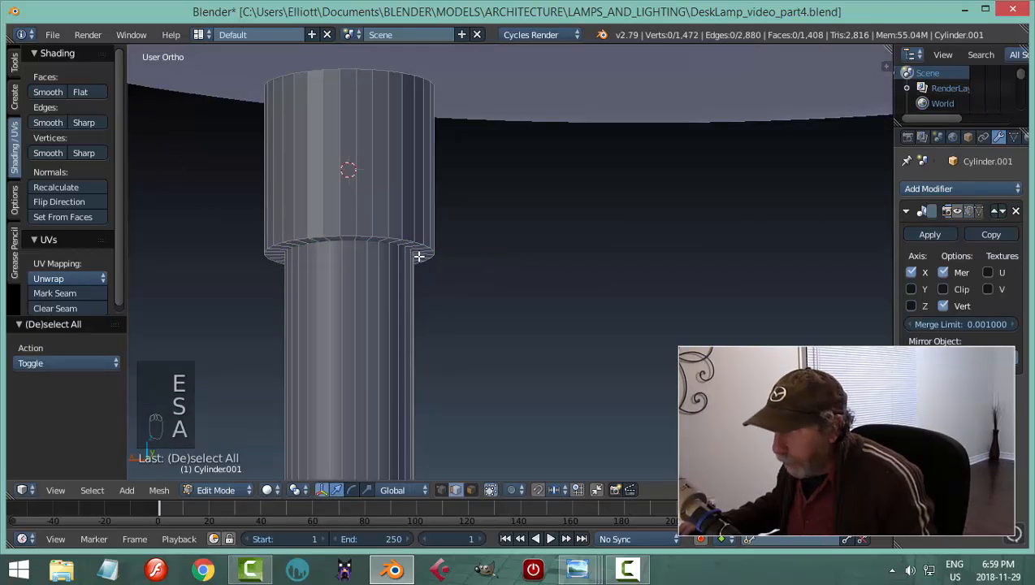
{"action": "right_click", "coordinate": [398, 239], "text": "alt"}
{"action": "key", "text": "ctrl+b"}
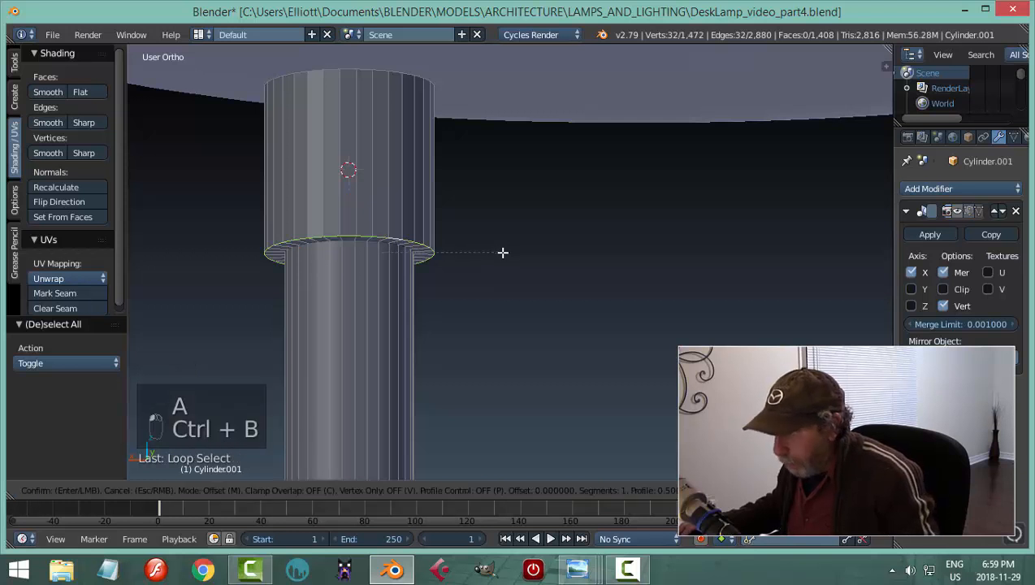
{"action": "scroll", "coordinate": [507, 258], "scroll_direction": "up", "scroll_amount": 2}
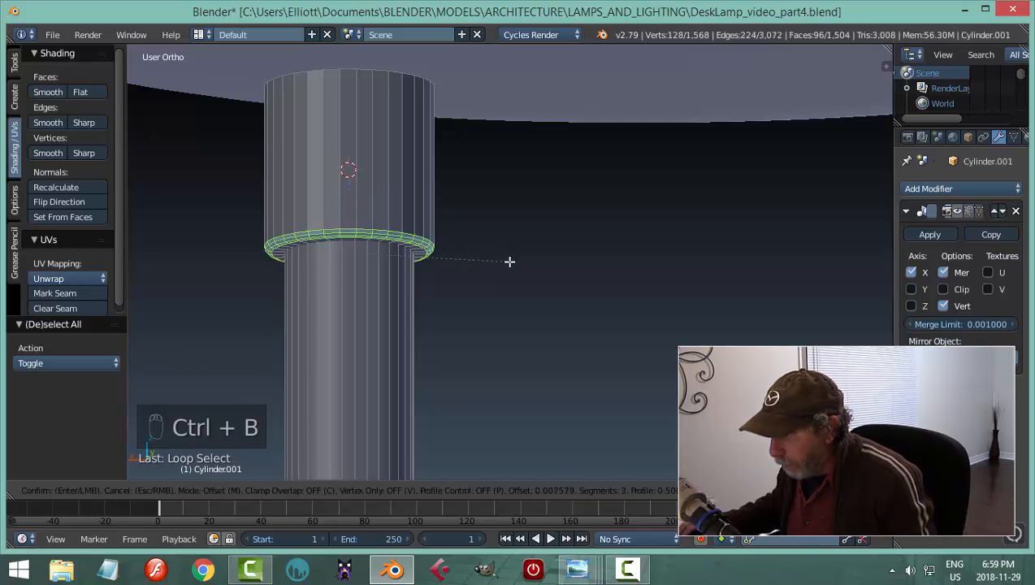
{"action": "left_click", "coordinate": [508, 261]}
{"action": "key", "text": "a"}
- Extrude the collar's open top edge loop and scale it inward to form a flat rim
{"action": "middle_click_drag", "start_coordinate": [507, 219], "coordinate": [515, 257]}
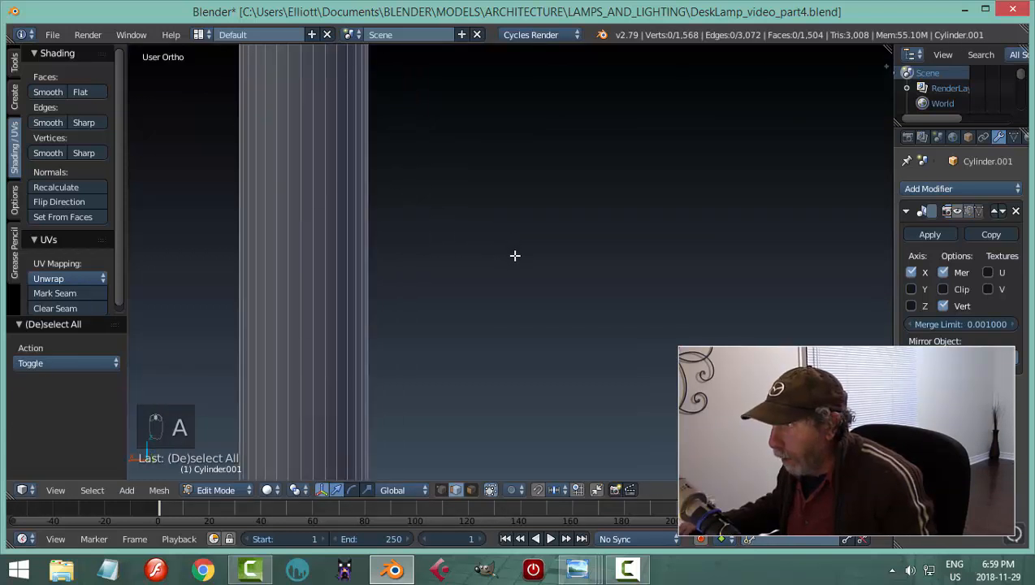
{"action": "middle_click_drag", "start_coordinate": [475, 145], "coordinate": [553, 332], "text": "shift"}
{"action": "middle_click_drag", "start_coordinate": [539, 143], "coordinate": [559, 293], "text": "shift"}
{"action": "scroll", "coordinate": [556, 291], "scroll_direction": "up", "scroll_amount": 3}
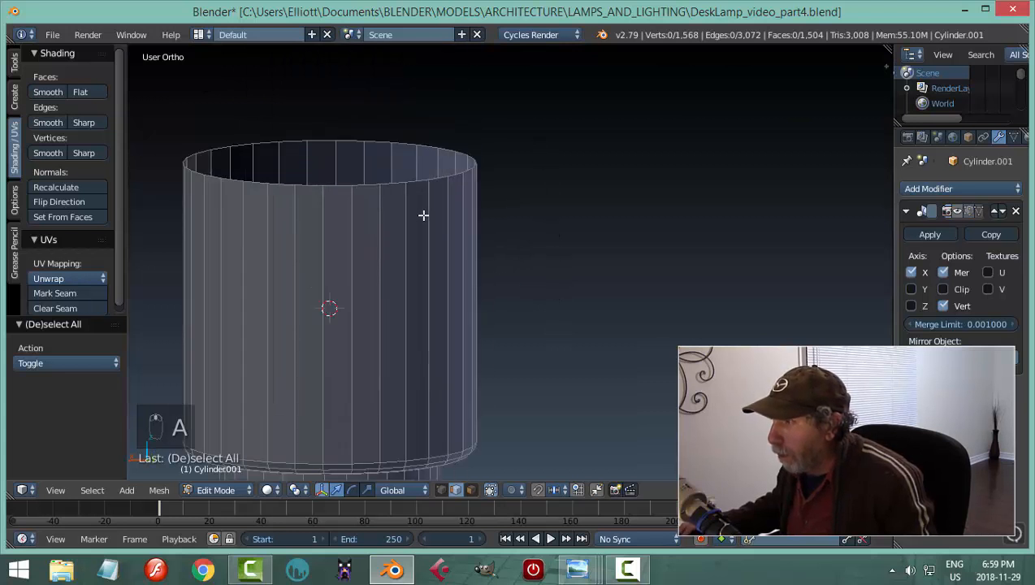
{"action": "right_click", "coordinate": [422, 182], "text": "alt"}
{"action": "key", "text": "e"}
{"action": "right_click", "coordinate": [592, 219]}
{"action": "key", "text": "s"}
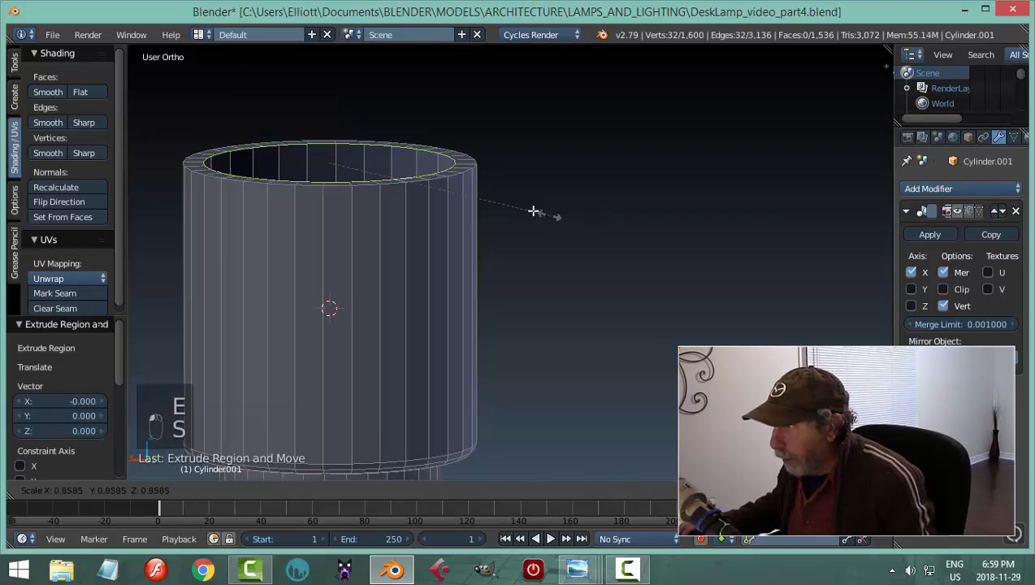
{"action": "left_click", "coordinate": [481, 204]}
- Extrude the rim's inner edge loop and merge it at center to close the collar's top
{"action": "key", "text": "e"}
{"action": "right_click", "coordinate": [481, 205]}
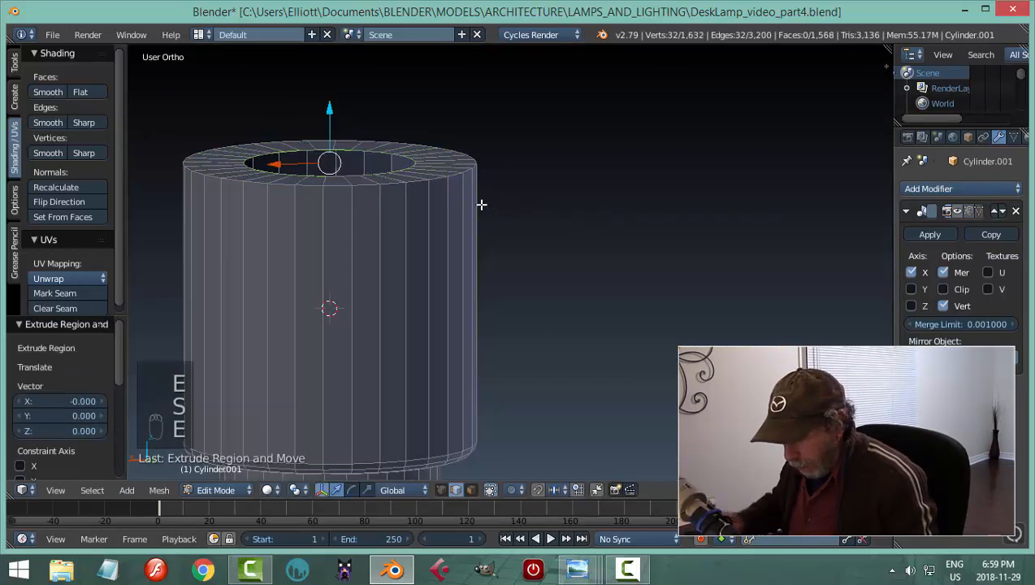
{"action": "key", "text": "alt+m"}
{"action": "left_click", "coordinate": [480, 205]}
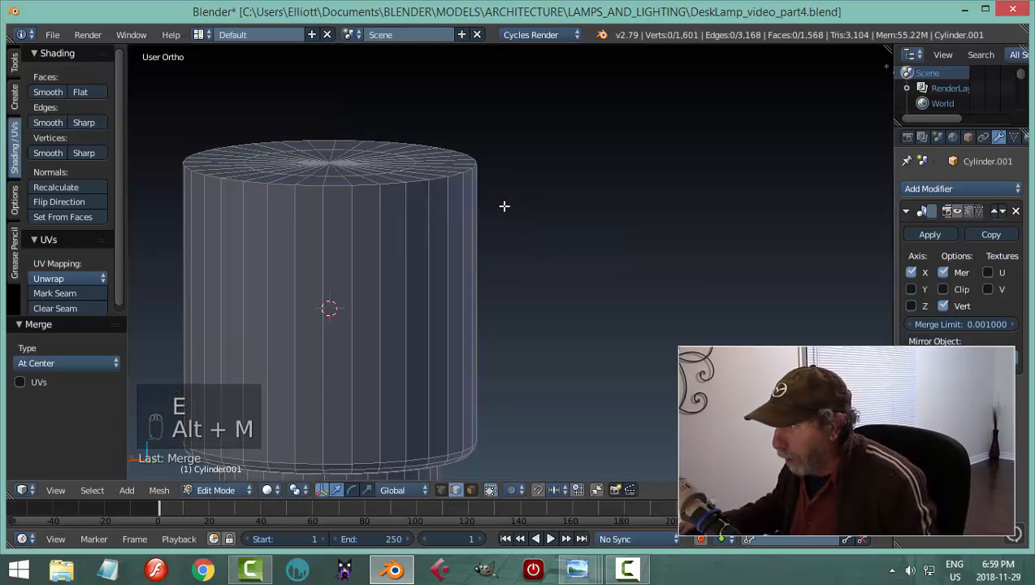
- Bevel the collar's outer top edge loop with 3 segments and an amount of about 0.008
{"action": "right_click", "coordinate": [416, 186], "text": "alt"}
{"action": "key", "text": "ctrl+b"}
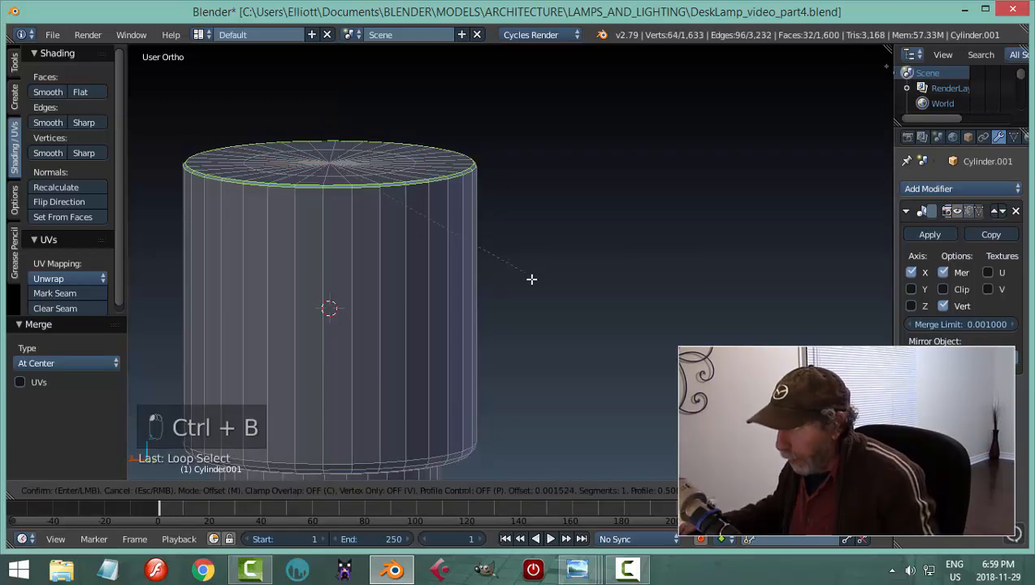
{"action": "scroll", "coordinate": [536, 285], "scroll_direction": "up", "scroll_amount": 2}
{"action": "left_click", "coordinate": [535, 284]}
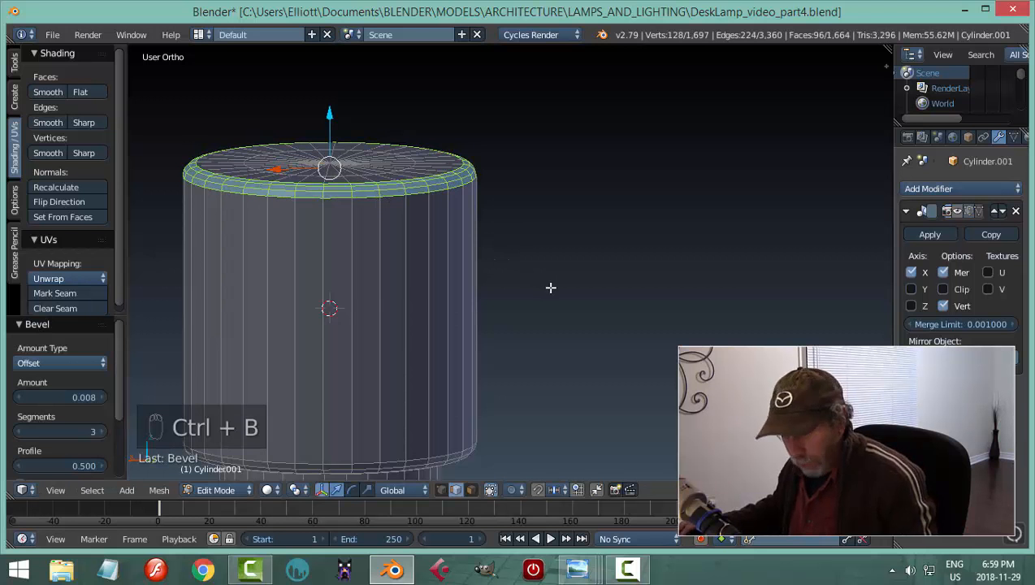
{"action": "key", "text": "a"}
- Return to Object Mode and apply smooth shading to the pole and collar object
{"action": "key", "text": "Tab"}
{"action": "scroll", "coordinate": [512, 285], "scroll_direction": "down", "scroll_amount": 5}
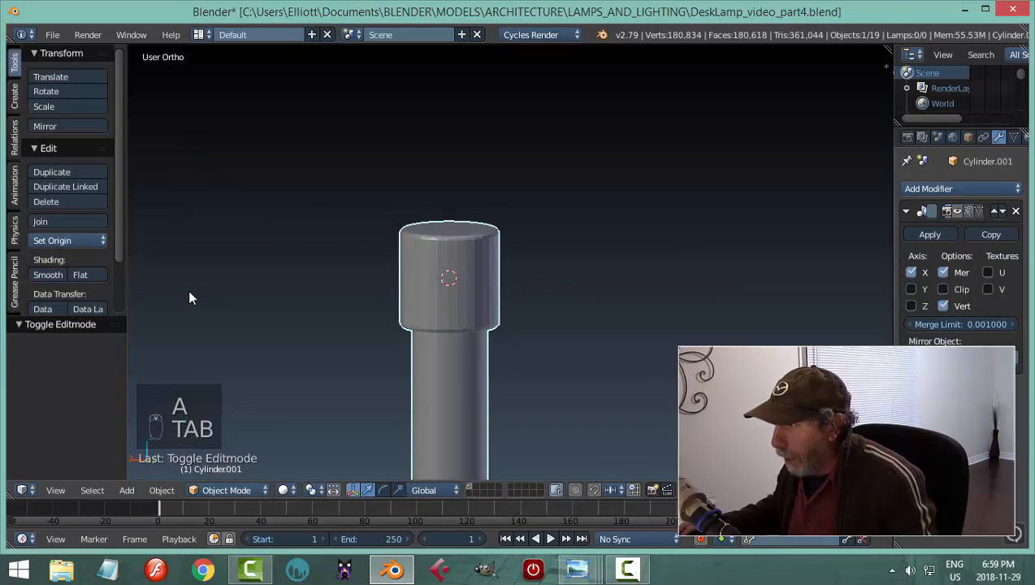
{"action": "left_click", "coordinate": [47, 274]}
{"action": "scroll", "coordinate": [533, 297], "scroll_direction": "down", "scroll_amount": 3}
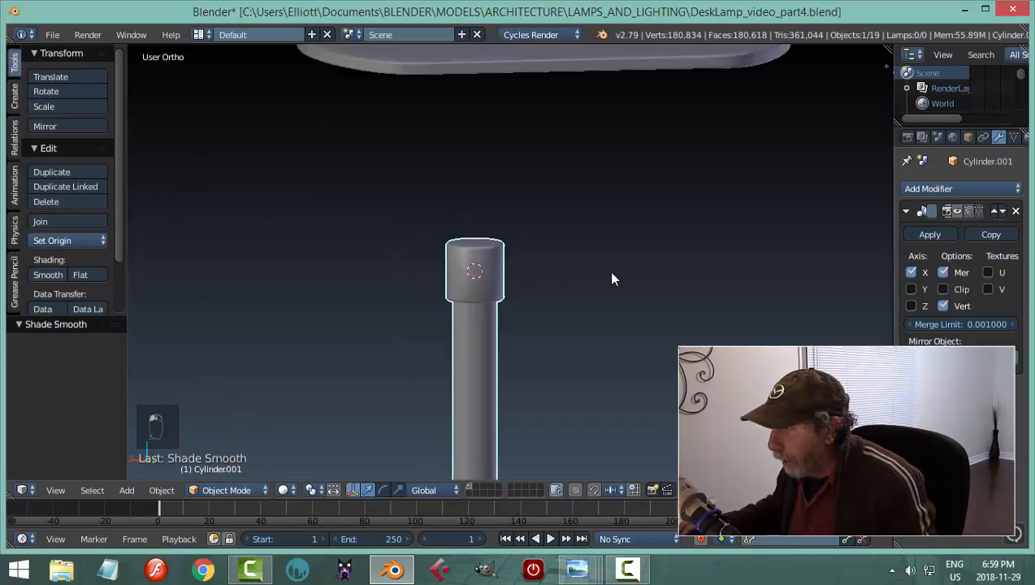
{"action": "middle_click_drag", "start_coordinate": [601, 294], "coordinate": [563, 288], "text": "shift"}
{"action": "scroll", "coordinate": [525, 280], "scroll_direction": "up", "scroll_amount": 1}
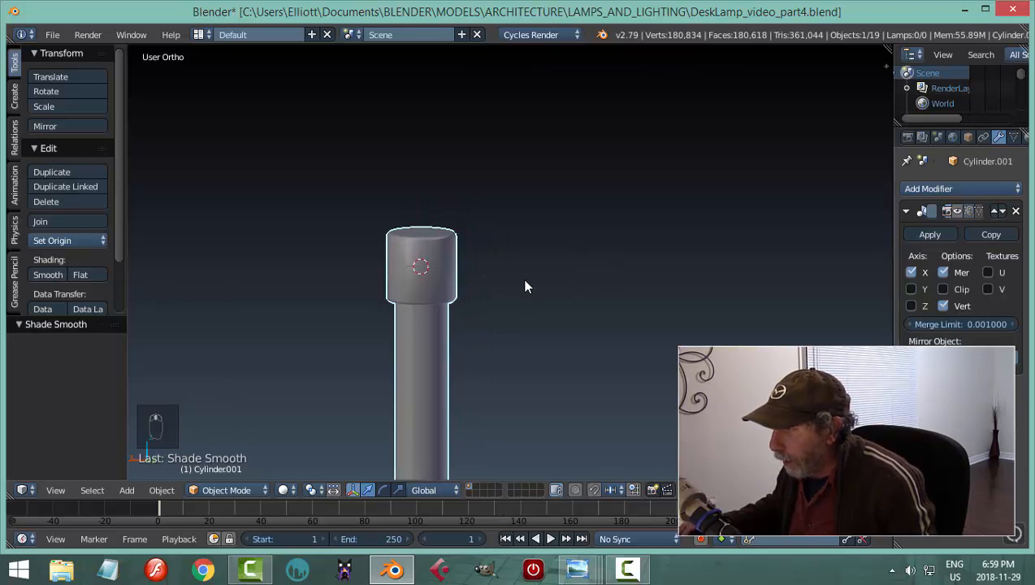
{"action": "right_click", "coordinate": [463, 267]}
{"action": "key", "text": "Tab"}
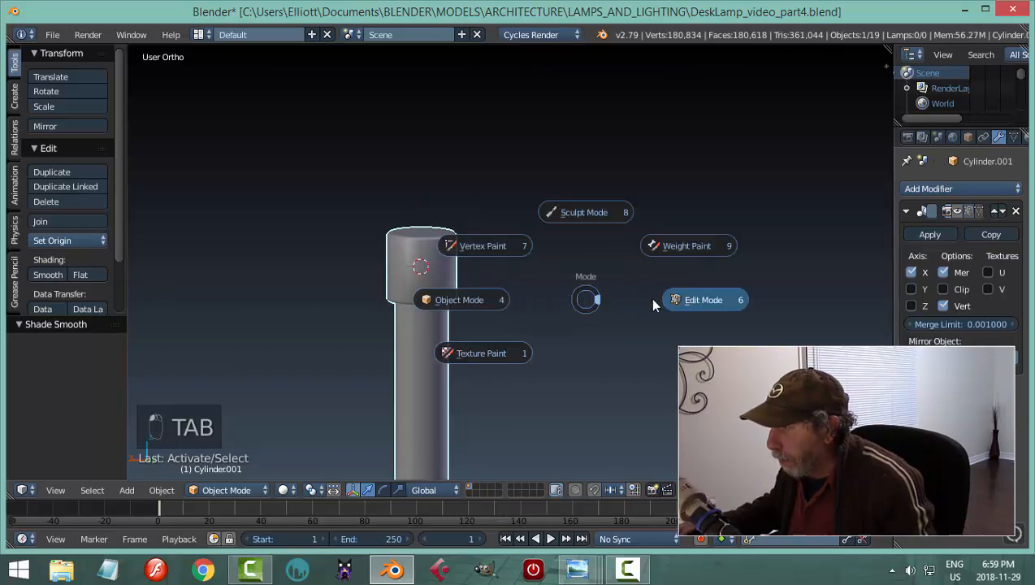
{"action": "scroll", "coordinate": [504, 315], "scroll_direction": "up", "scroll_amount": 3}
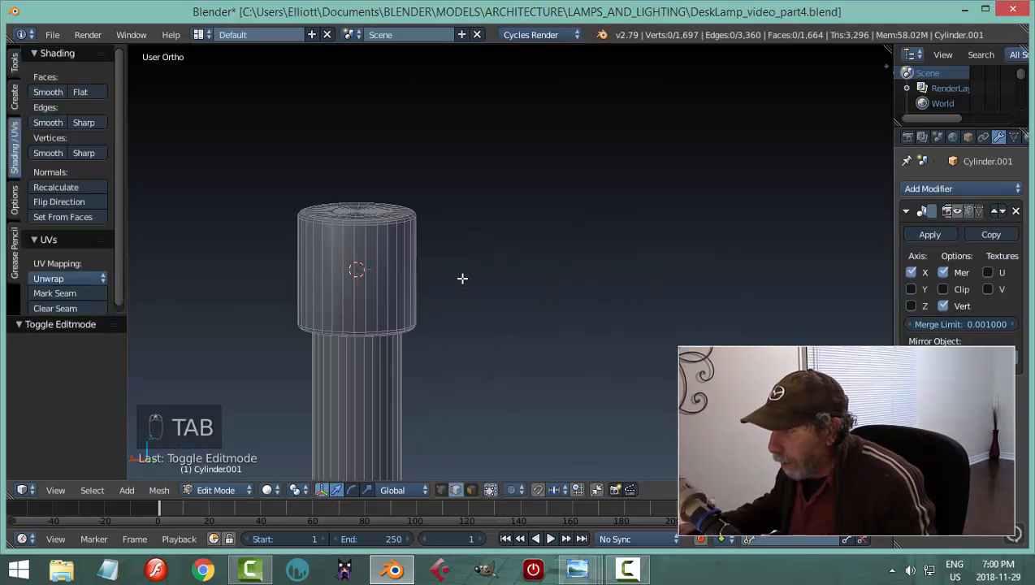
{"action": "scroll", "coordinate": [471, 280], "scroll_direction": "down", "scroll_amount": 5}
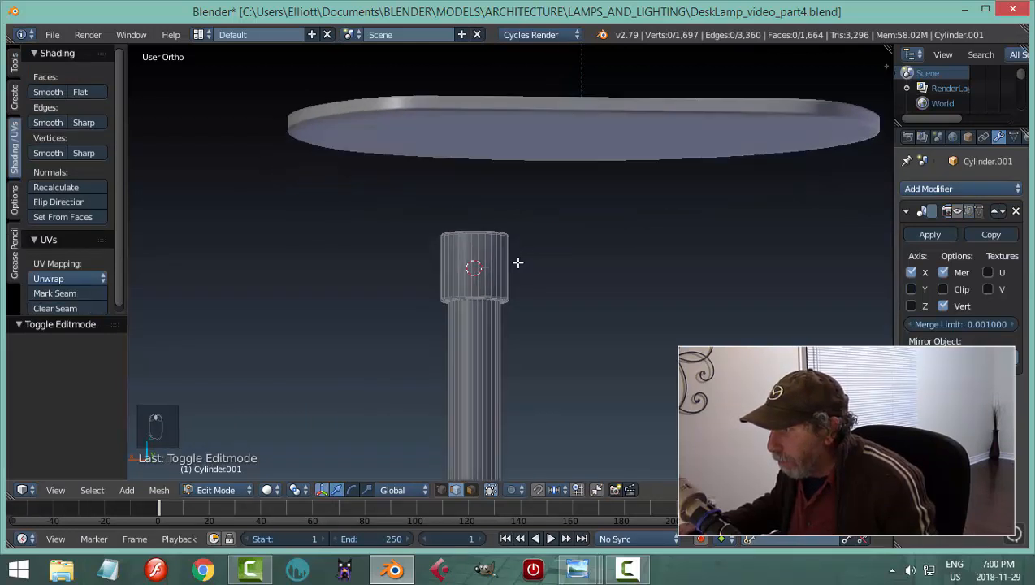
{"action": "mouse_move", "coordinate": [518, 263]}
{"action": "middle_mouse_down"}
{"action": "mouse_move", "coordinate": [468, 341]}
{"action": "mouse_move", "coordinate": [511, 260]}
{"action": "middle_mouse_up"}
{"action": "scroll", "coordinate": [469, 340], "scroll_direction": "up", "scroll_amount": 2}
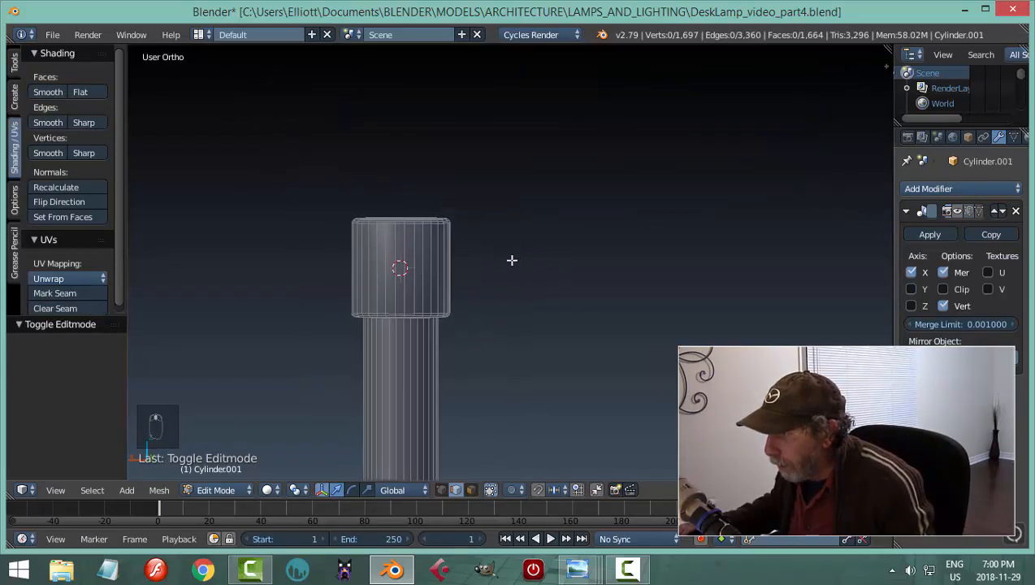
{"action": "key", "text": "a"}
{"action": "key", "text": "Tab"}
{"action": "key", "text": "x"}
{"action": "left_click", "coordinate": [480, 290]}
- Add a mesh circle with 12 vertices at the 3D cursor inside the collar
{"action": "key", "text": "shift+a"}
{"action": "mouse_move", "coordinate": [480, 290]}
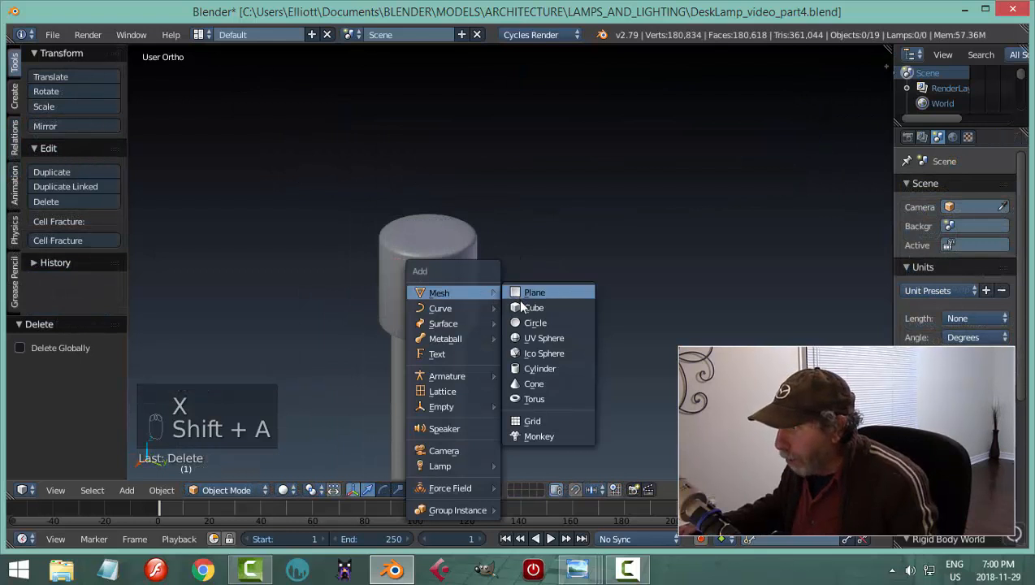
{"action": "left_click", "coordinate": [535, 322]}
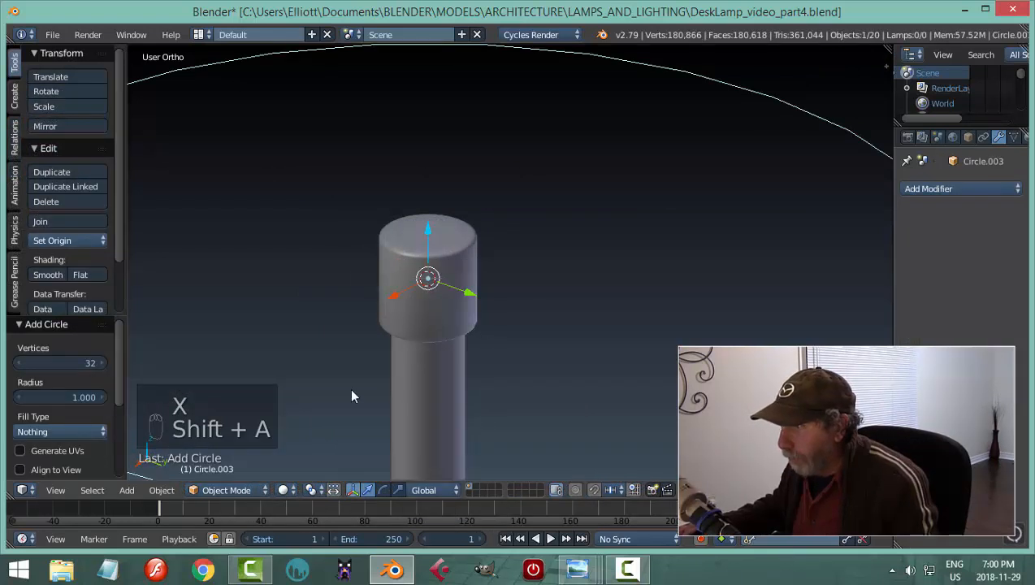
{"action": "left_click", "coordinate": [75, 363]}
{"action": "type", "text": "12"}
{"action": "key", "text": "Return"}
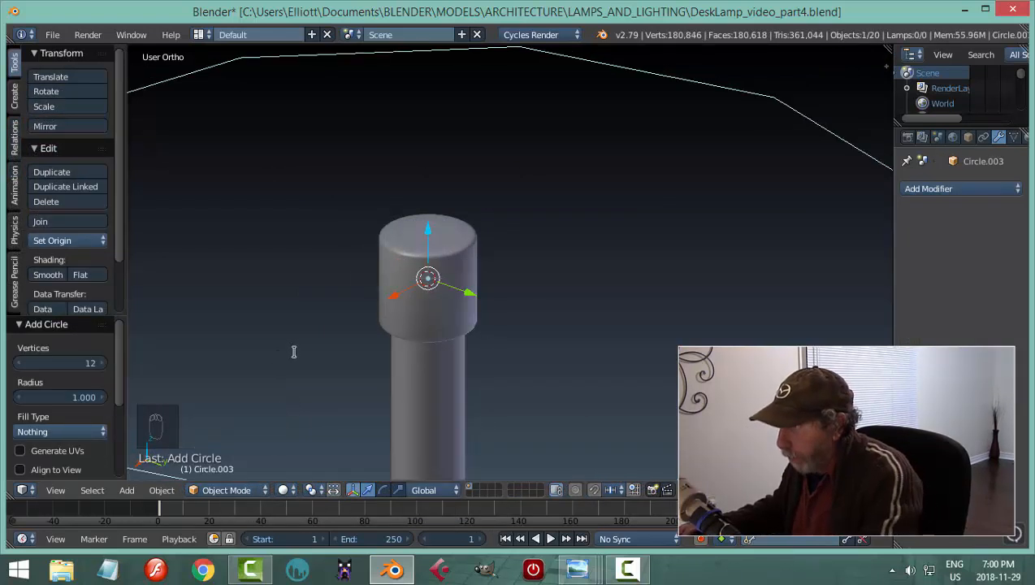
- In Edit Mode, rotate the whole circle 90° around the Y axis so it stands upright
{"action": "scroll", "coordinate": [517, 329], "scroll_direction": "down", "scroll_amount": 3}
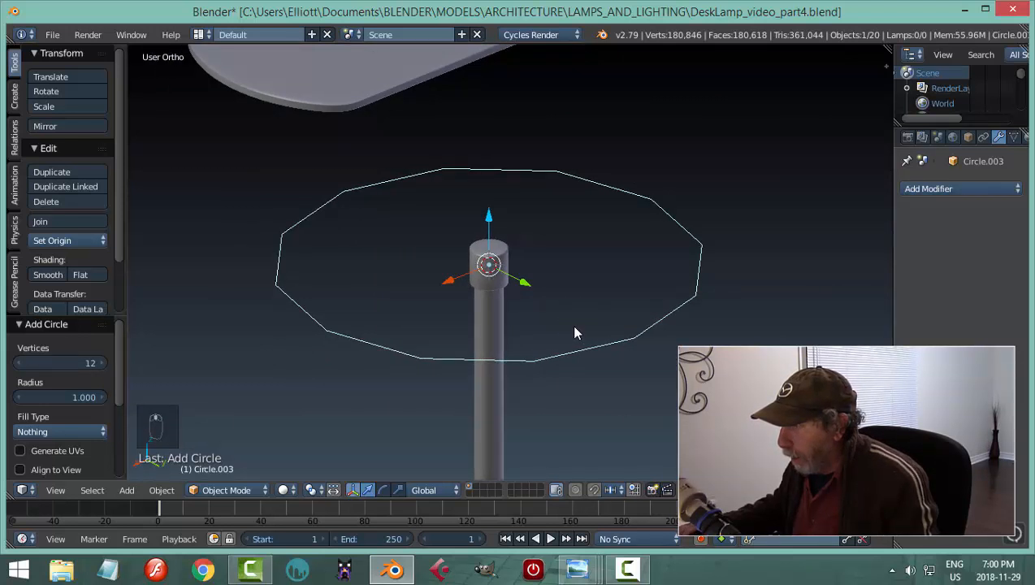
{"action": "key", "text": "Tab"}
{"action": "left_click", "coordinate": [665, 328]}
{"action": "type", "text": "r"}
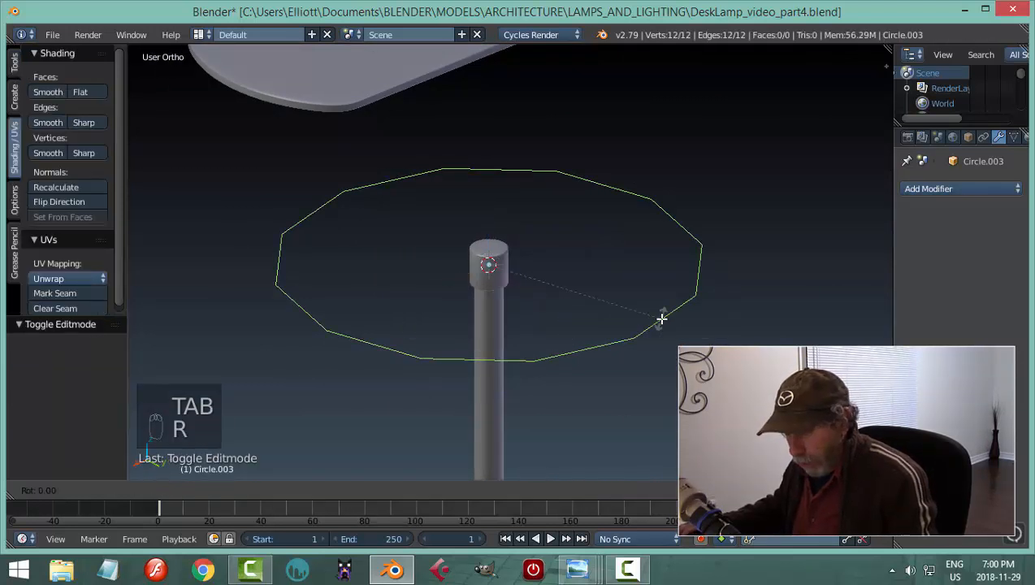
{"action": "type", "text": "y90"}
{"action": "key", "text": "Return"}
{"action": "middle_click_drag", "start_coordinate": [658, 321], "coordinate": [627, 322]}
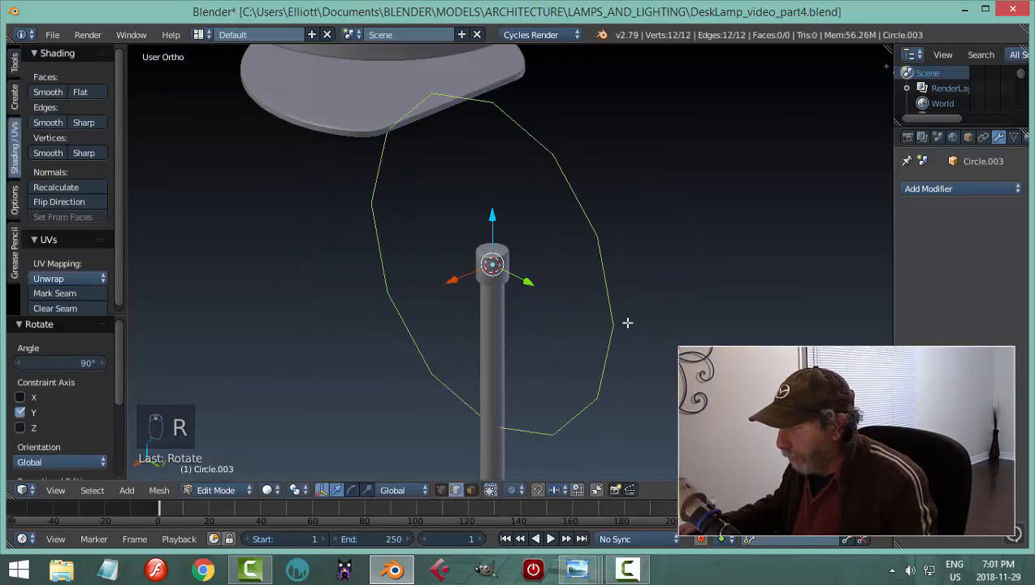
- Scale the circle to about 0.104, then move it about 0.086 along X and 0.132 along Z, beside the collar's top
{"action": "key", "text": "s"}
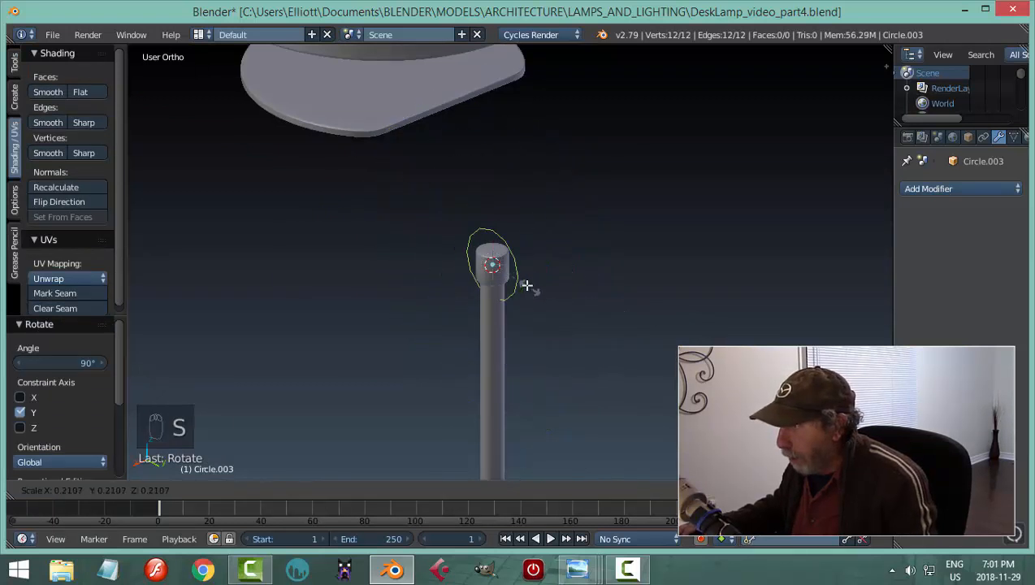
{"action": "left_click", "coordinate": [507, 277]}
{"action": "key", "text": "g"}
{"action": "key", "text": "x"}
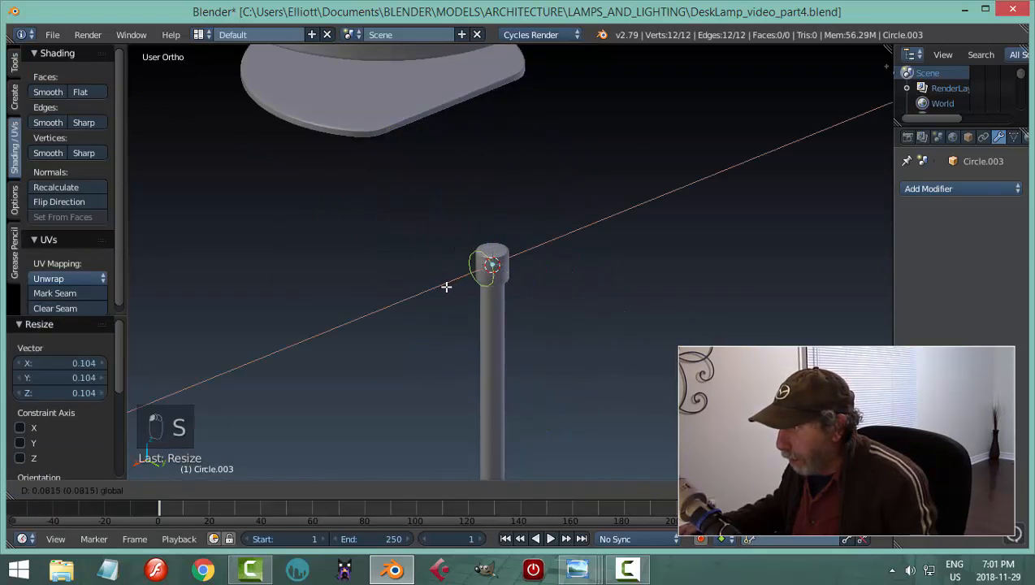
{"action": "left_click", "coordinate": [449, 280]}
{"action": "key", "text": "g"}
{"action": "key", "text": "z"}
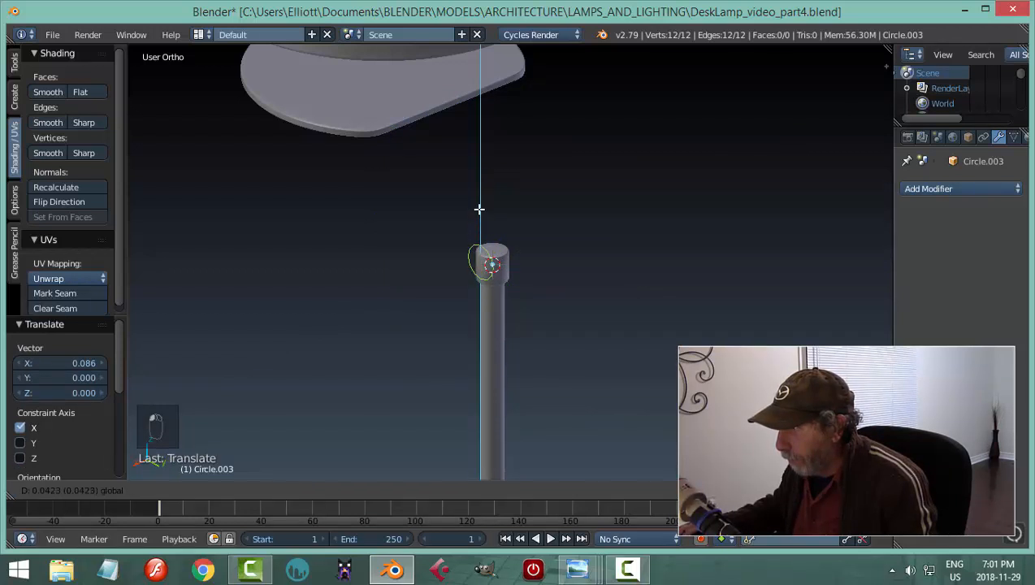
{"action": "left_click", "coordinate": [479, 205]}
- In the right view with vertex selection, delete the five lowest vertices of the circle, leaving an upper arc
{"action": "key", "text": "KP_3"}
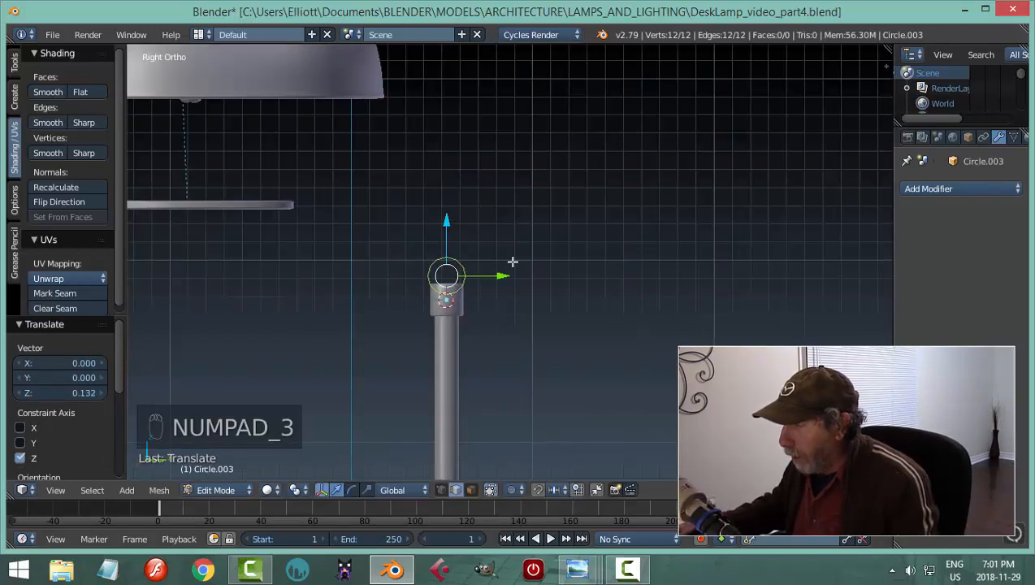
{"action": "scroll", "coordinate": [513, 261], "scroll_direction": "up", "scroll_amount": 5}
{"action": "key", "text": "Tab"}
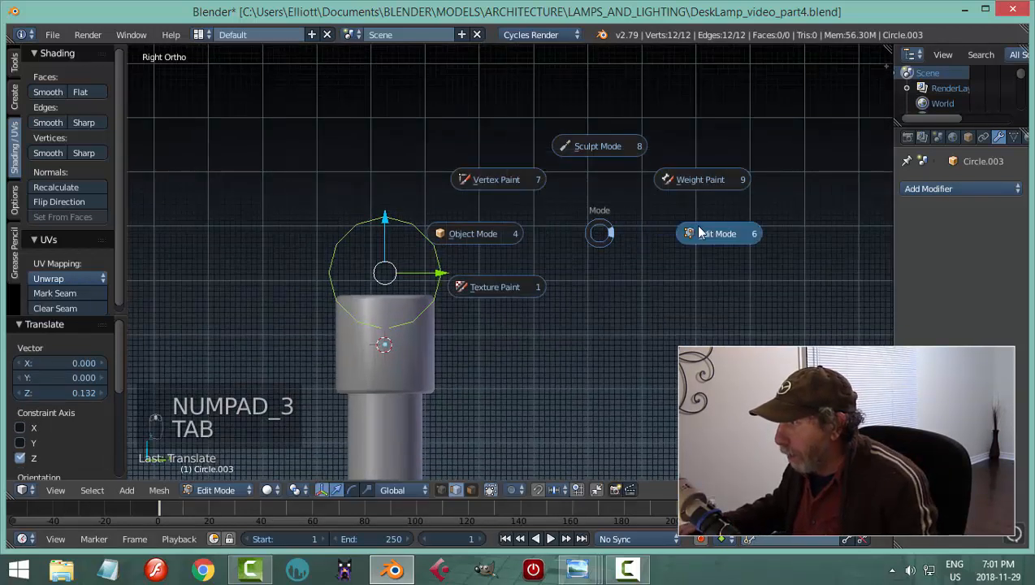
{"action": "key", "text": "ctrl+Tab"}
{"action": "left_click", "coordinate": [493, 284]}
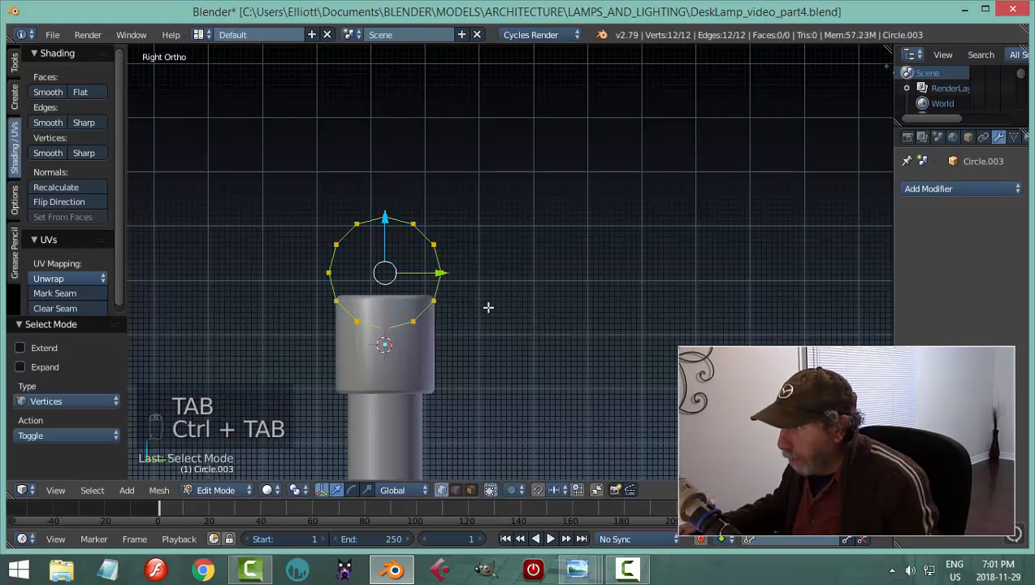
{"action": "key", "text": "a"}
{"action": "key", "text": "b"}
{"action": "left_click_drag", "start_coordinate": [521, 357], "coordinate": [291, 286]}
{"action": "key", "text": "x"}
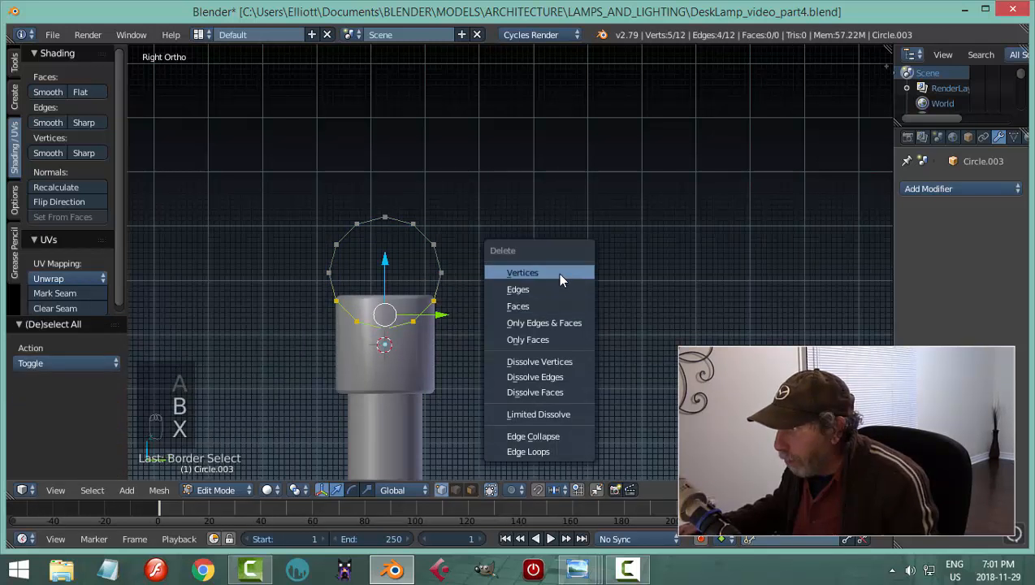
{"action": "left_click", "coordinate": [557, 272]}
- Extrude the arc's two end vertices straight down along Z to near the collar's lower rim and connect them with an edge
{"action": "right_click", "coordinate": [358, 278]}
{"action": "right_click", "coordinate": [441, 272], "text": "shift"}
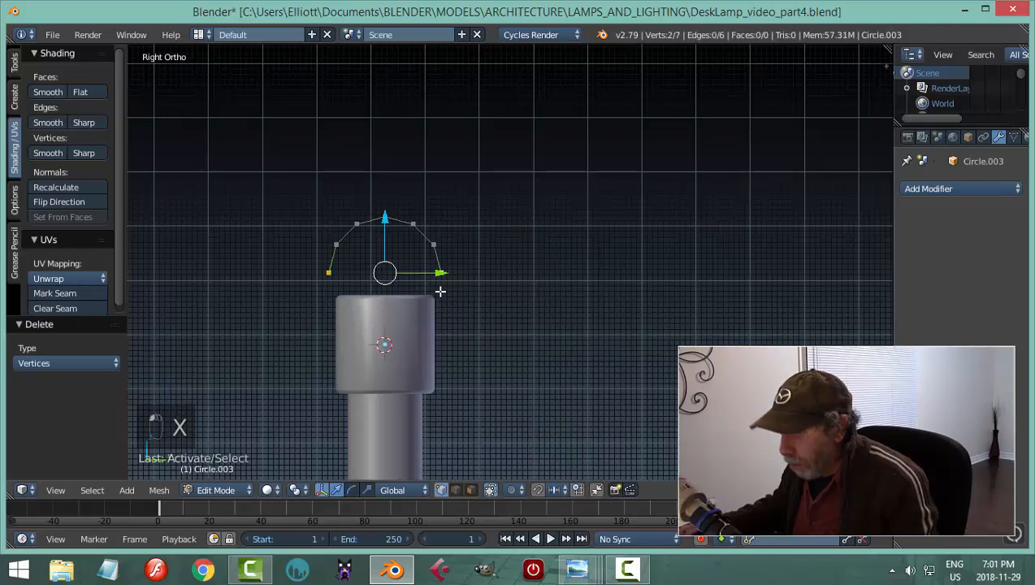
{"action": "key", "text": "e"}
{"action": "key", "text": "z"}
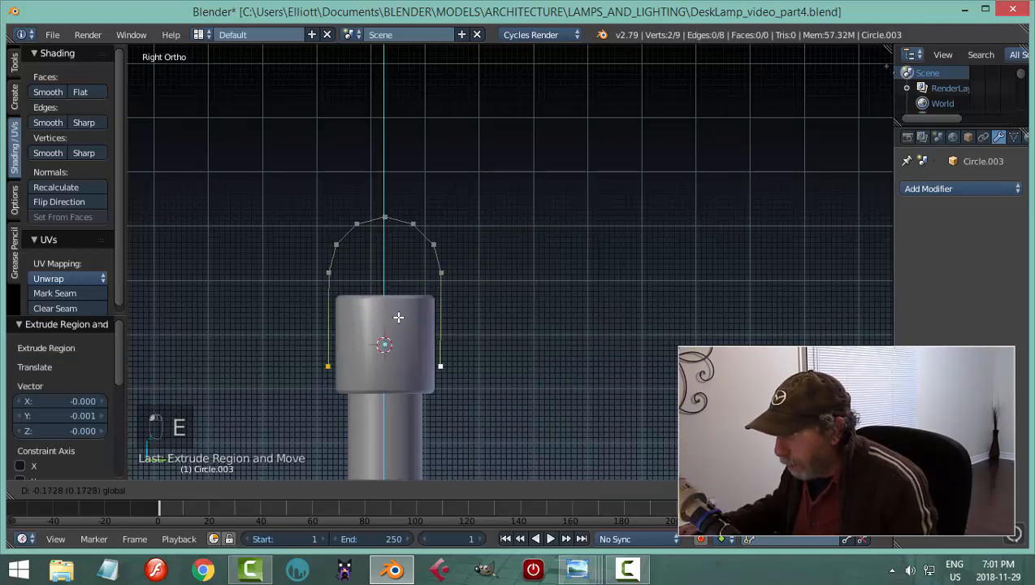
{"action": "left_click", "coordinate": [401, 331]}
{"action": "key", "text": "f"}
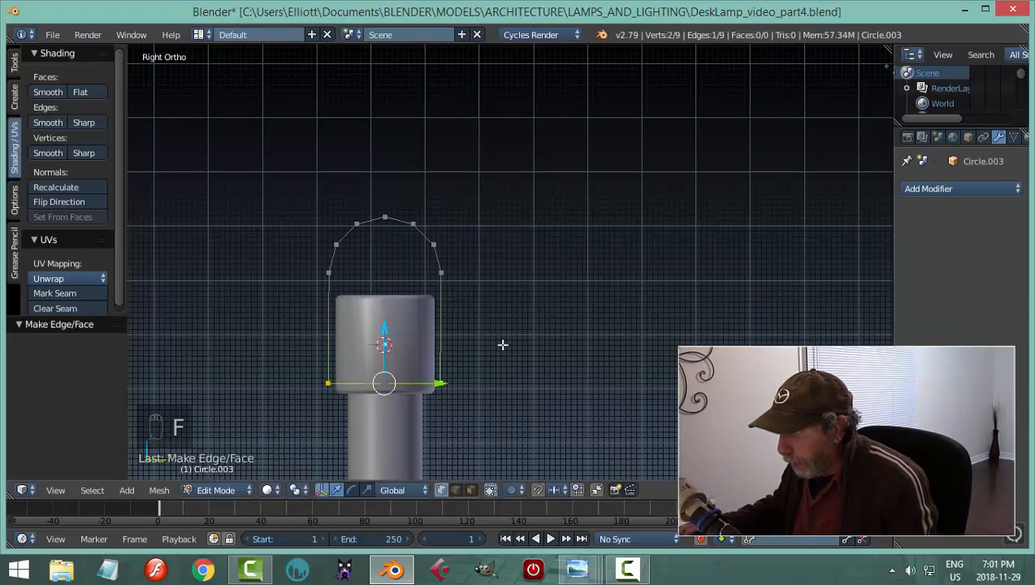
{"action": "key", "text": "a"}
{"action": "key", "text": "a"}
{"action": "key", "text": "a"}
{"action": "mouse_move", "coordinate": [589, 354]}
{"action": "middle_mouse_down"}
{"action": "mouse_move", "coordinate": [580, 358]}
{"action": "mouse_move", "coordinate": [596, 348]}
{"action": "middle_mouse_up"}
{"action": "key", "text": "a"}
- Subdivide the outline's straight bottom edge with 5 cuts
{"action": "middle_click_drag", "start_coordinate": [492, 346], "coordinate": [529, 286]}
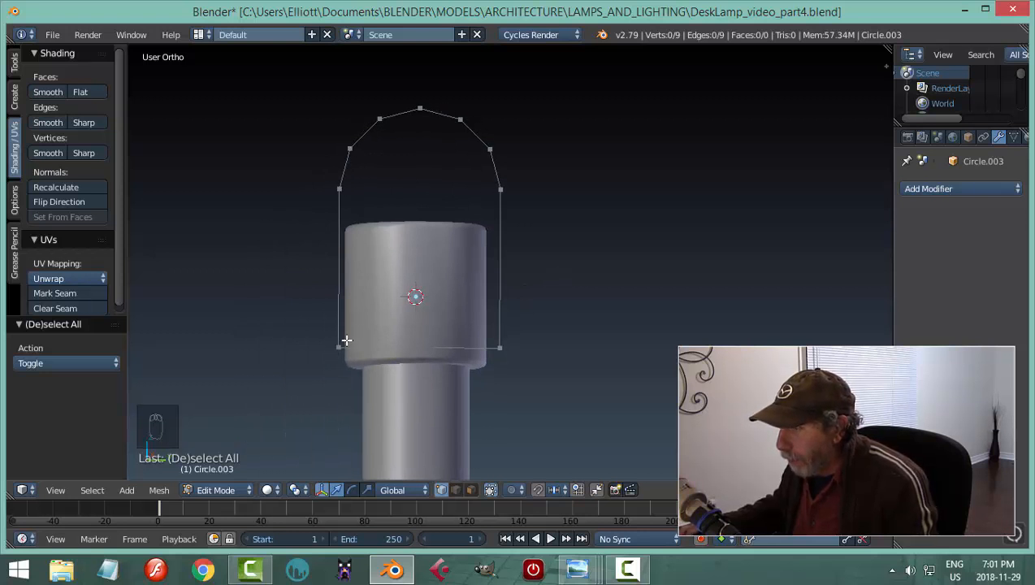
{"action": "right_click", "coordinate": [346, 341]}
{"action": "right_click", "coordinate": [497, 348], "text": "shift"}
{"action": "key", "text": "w"}
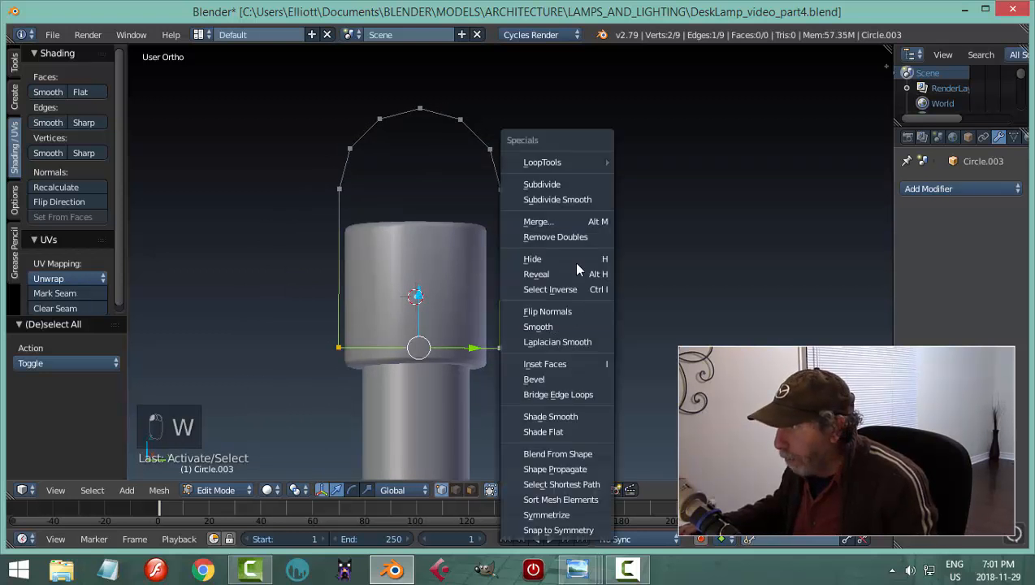
{"action": "left_click", "coordinate": [566, 176]}
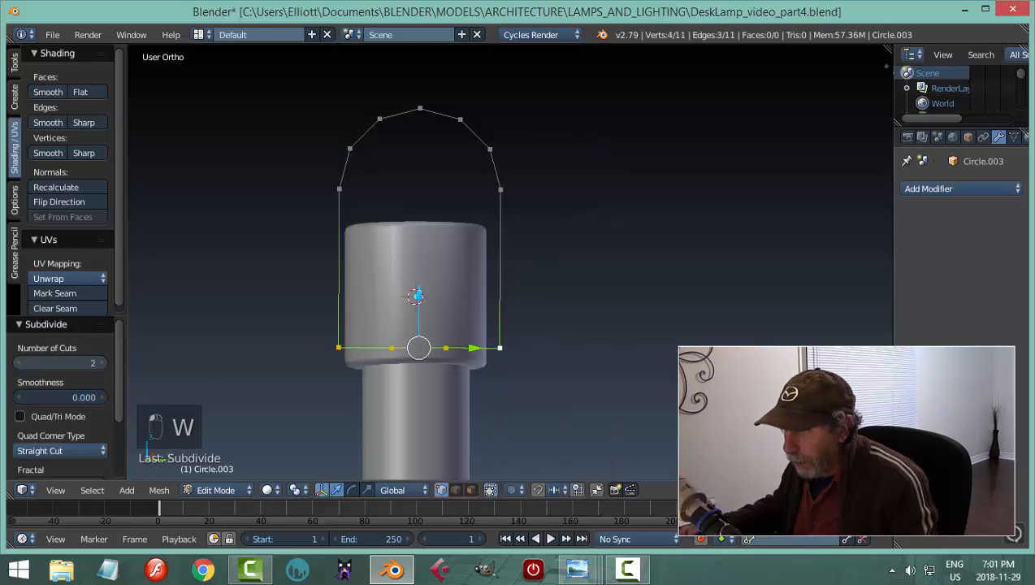
{"action": "left_click", "coordinate": [102, 363]}
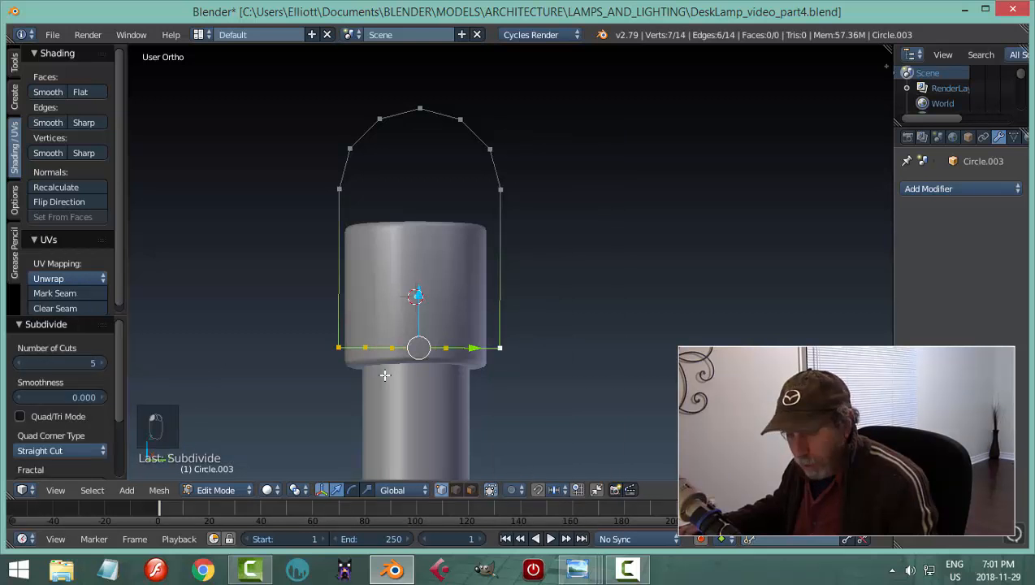
{"action": "key", "text": "a"}
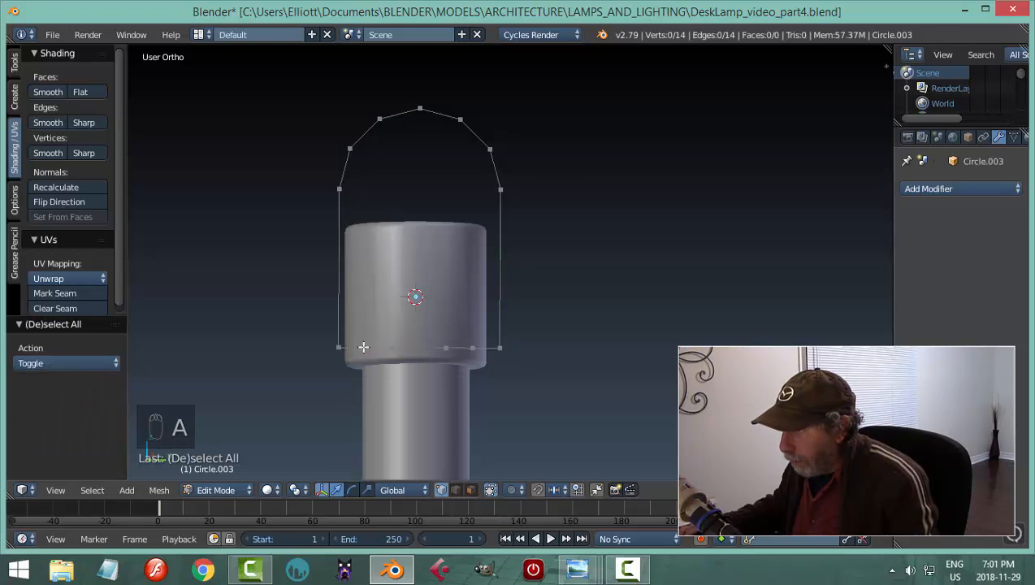
- With vertex snapping on, move the outline's leftmost inner bottom vertex -0.019 along Y, beneath the matching arc vertex, and connect them with an edge
{"action": "key", "text": "KP_3"}
{"action": "right_click", "coordinate": [368, 345]}
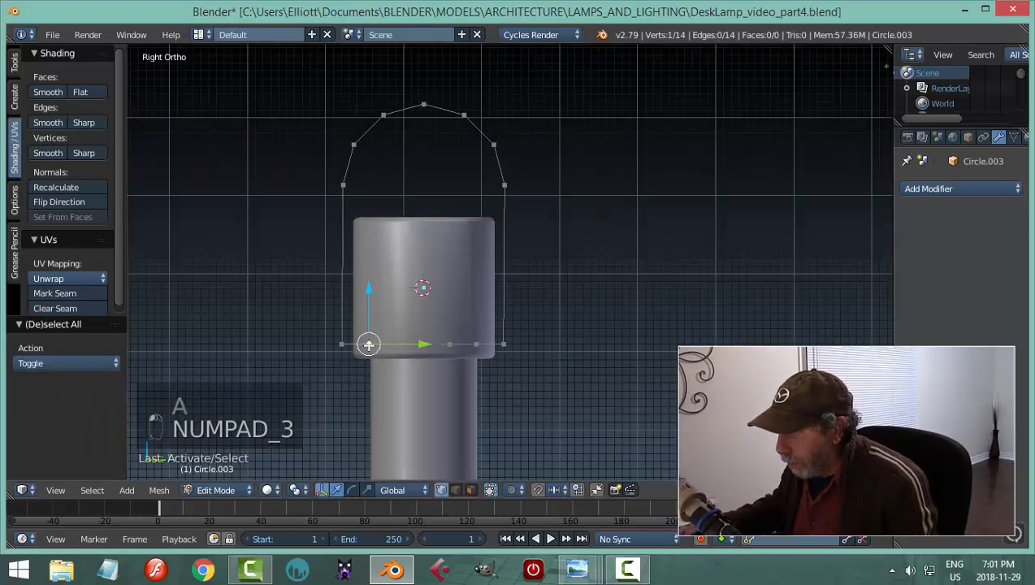
{"action": "left_click", "coordinate": [537, 490]}
{"action": "left_click", "coordinate": [561, 488]}
{"action": "left_click", "coordinate": [573, 453]}
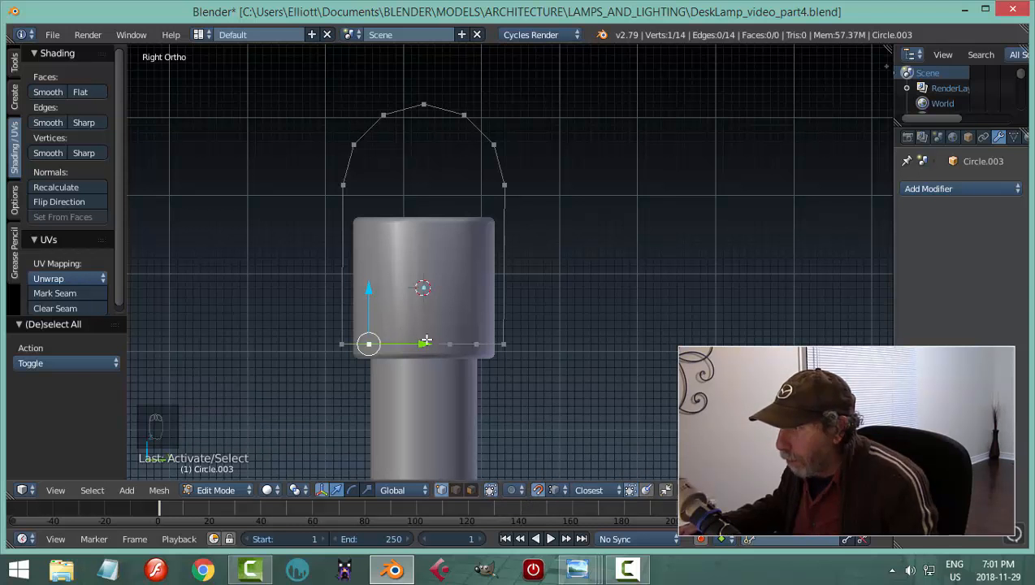
{"action": "left_click_drag", "start_coordinate": [427, 341], "coordinate": [352, 145]}
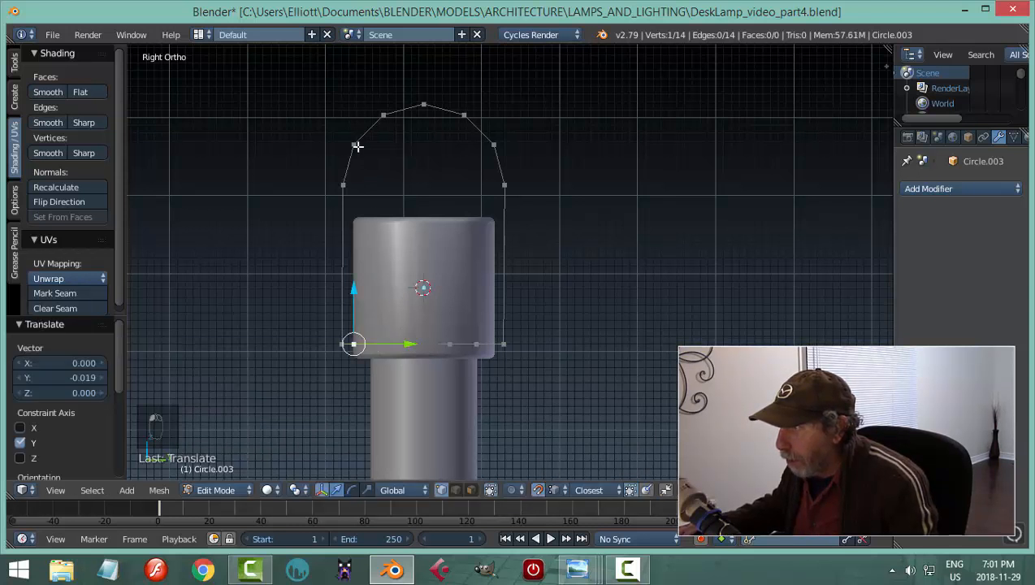
{"action": "right_click", "coordinate": [354, 144], "text": "shift"}
{"action": "key", "text": "f"}
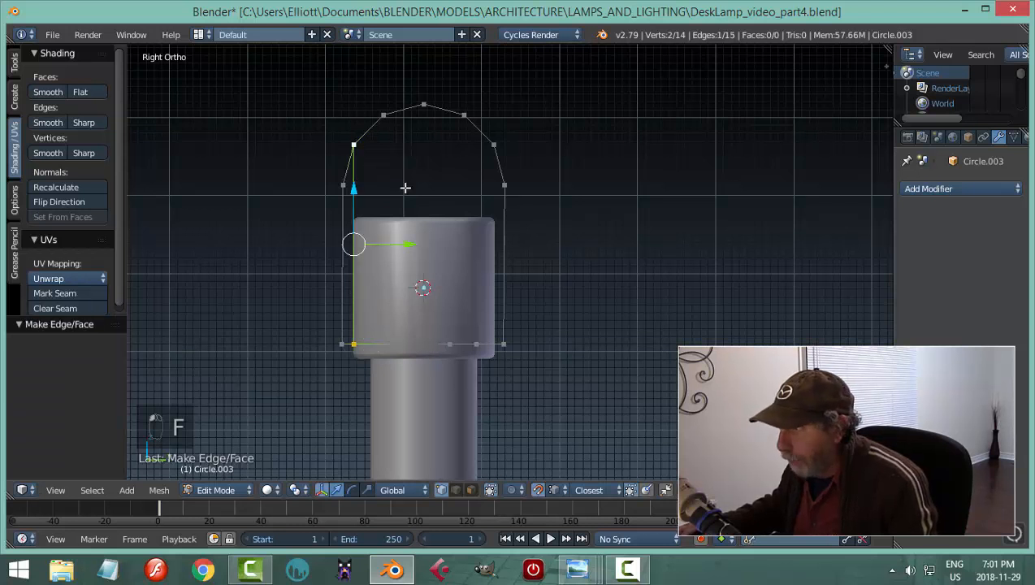
- Snap the next bottom vertex -0.016 along Y beneath the arc vertex left of the apex and join the two with an edge
{"action": "key", "text": "a"}
{"action": "right_click", "coordinate": [396, 344]}
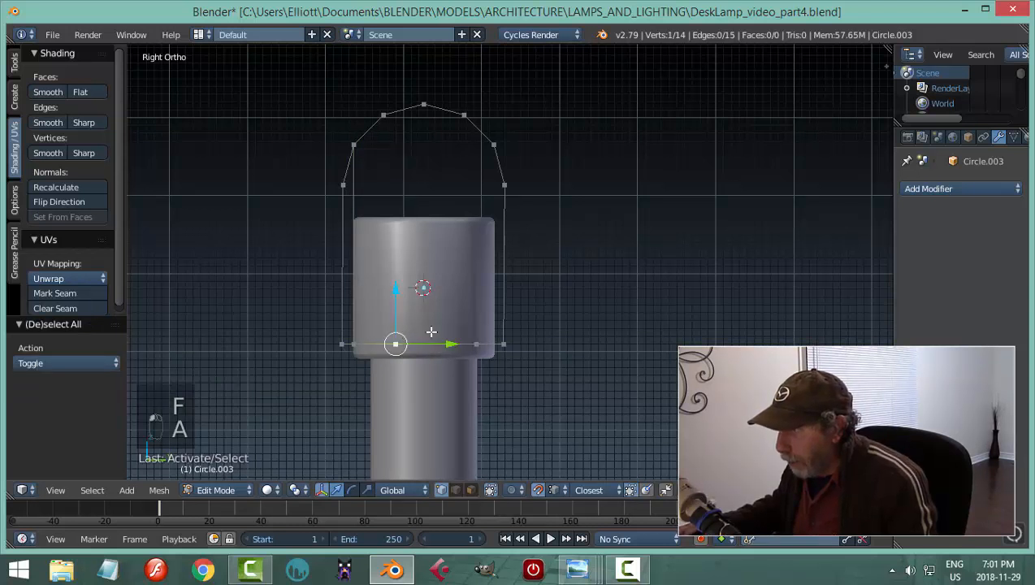
{"action": "left_click_drag", "start_coordinate": [452, 343], "coordinate": [385, 114]}
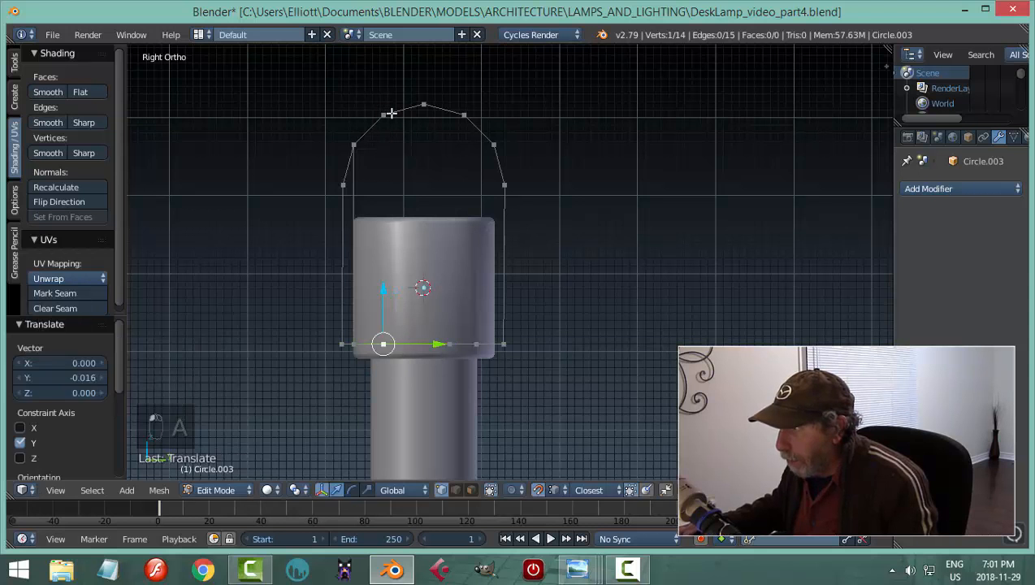
{"action": "right_click", "coordinate": [390, 113], "text": "shift"}
{"action": "key", "text": "f"}
- Snap the following bottom vertex -0.033 along Y beneath the arc's apex and connect it to the apex with an edge
{"action": "right_click", "coordinate": [448, 343]}
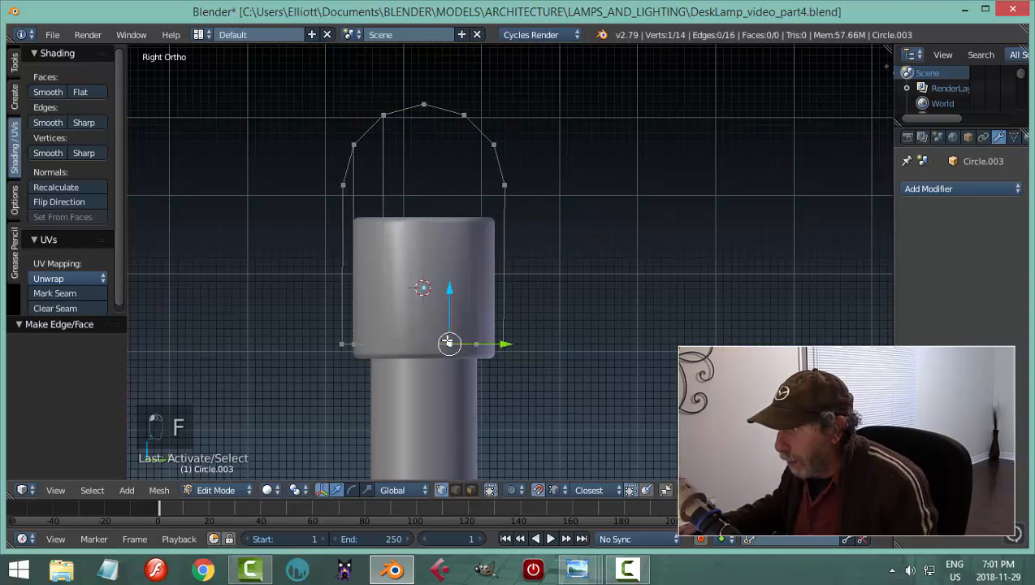
{"action": "left_click_drag", "start_coordinate": [505, 344], "coordinate": [422, 105]}
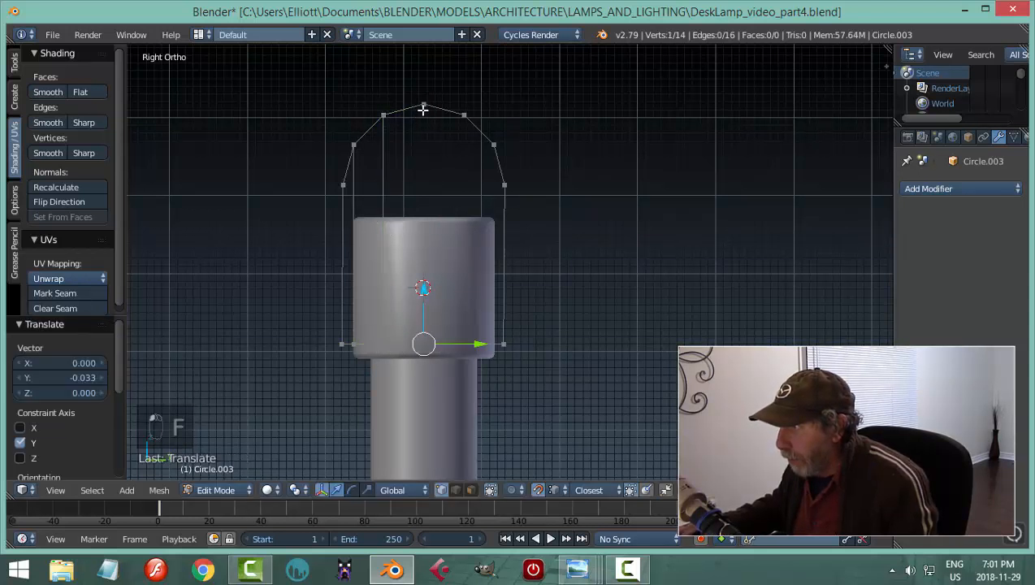
{"action": "right_click", "coordinate": [423, 105], "text": "shift"}
{"action": "key", "text": "f"}
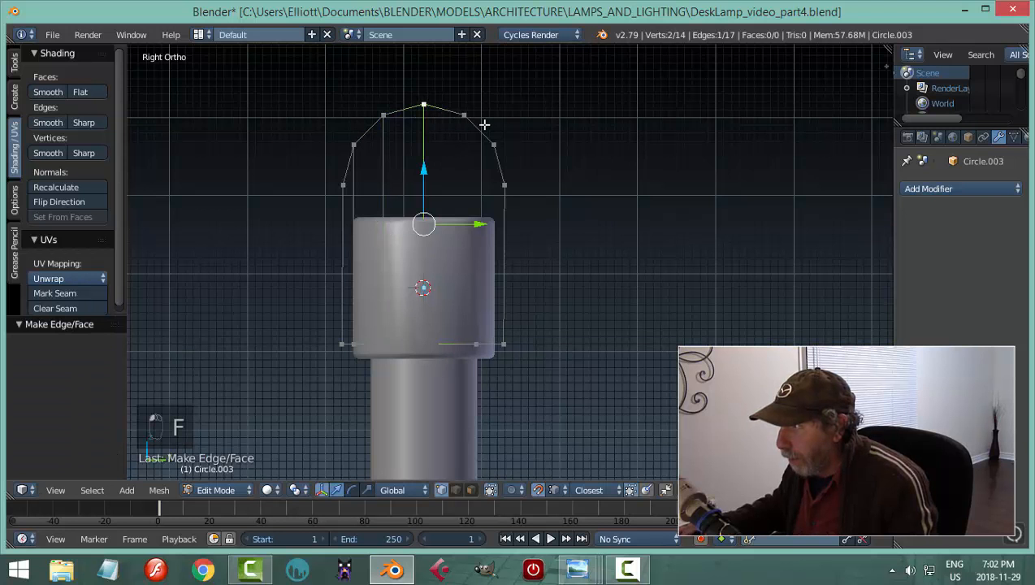
- Snap the last inner bottom vertex along Y beneath the arc vertex right of the apex and connect them with an edge
{"action": "right_click", "coordinate": [476, 343]}
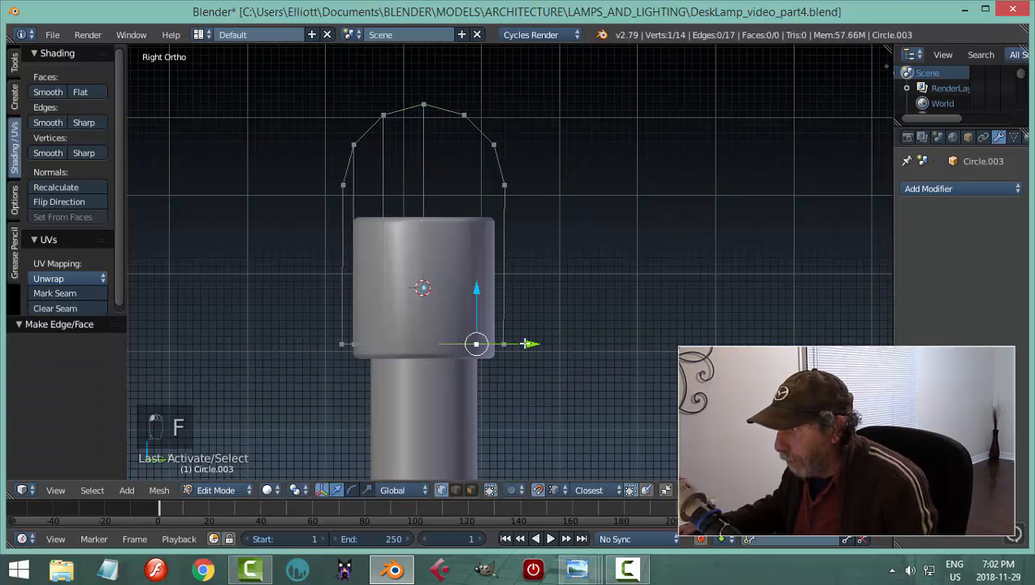
{"action": "left_click", "coordinate": [461, 114]}
{"action": "right_click", "coordinate": [463, 114], "text": "shift"}
{"action": "key", "text": "f"}
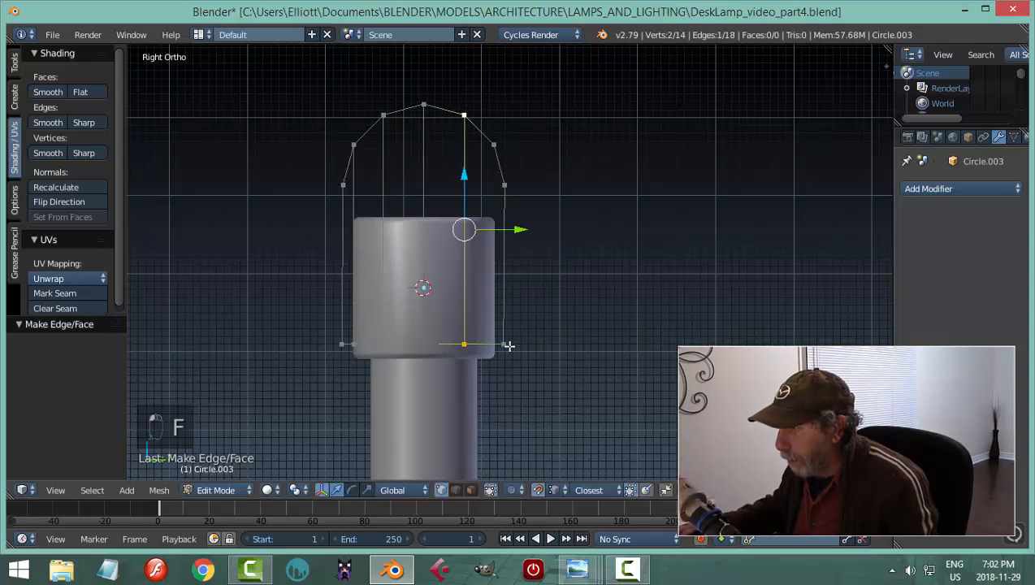
{"action": "key", "text": "a"}
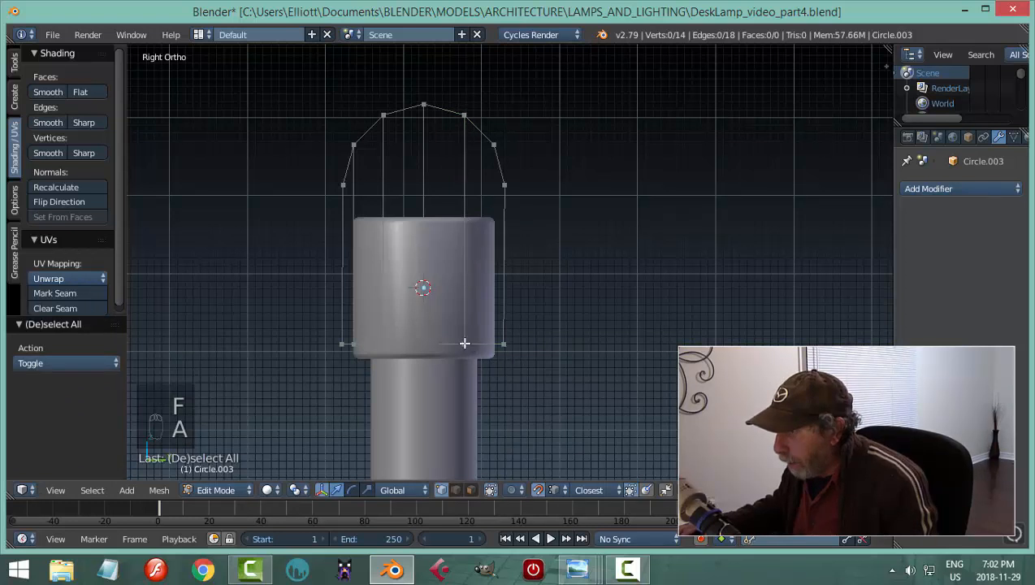
{"action": "right_click", "coordinate": [464, 343]}
{"action": "key", "text": "a"}
- Subdivide the rightmost bottom edge once, snap the new vertex along Y under the arc vertex above, and connect the pair
{"action": "scroll", "coordinate": [510, 381], "scroll_direction": "up", "scroll_amount": 2}
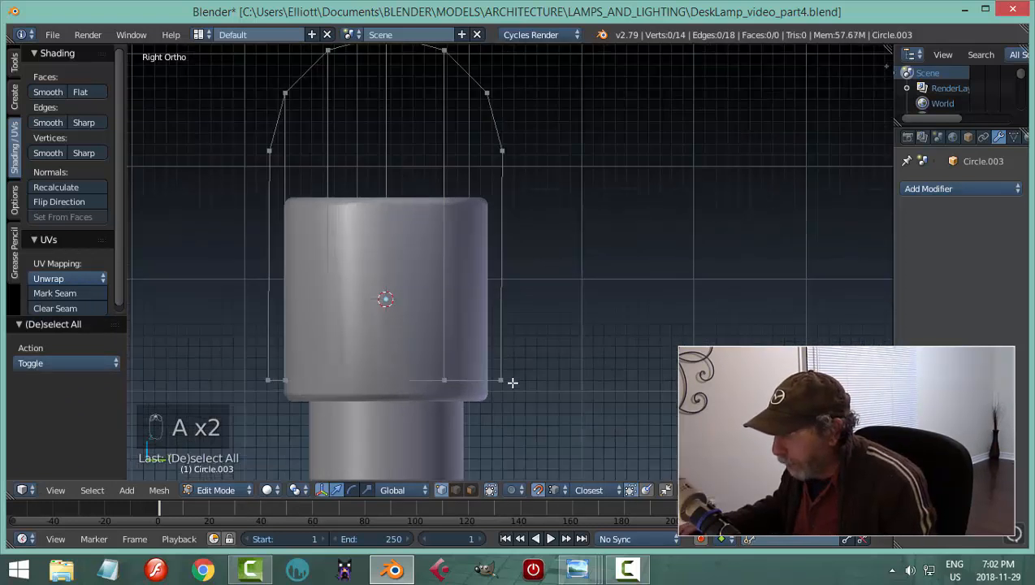
{"action": "right_click", "coordinate": [501, 379]}
{"action": "right_click", "coordinate": [443, 379], "text": "shift"}
{"action": "key", "text": "w"}
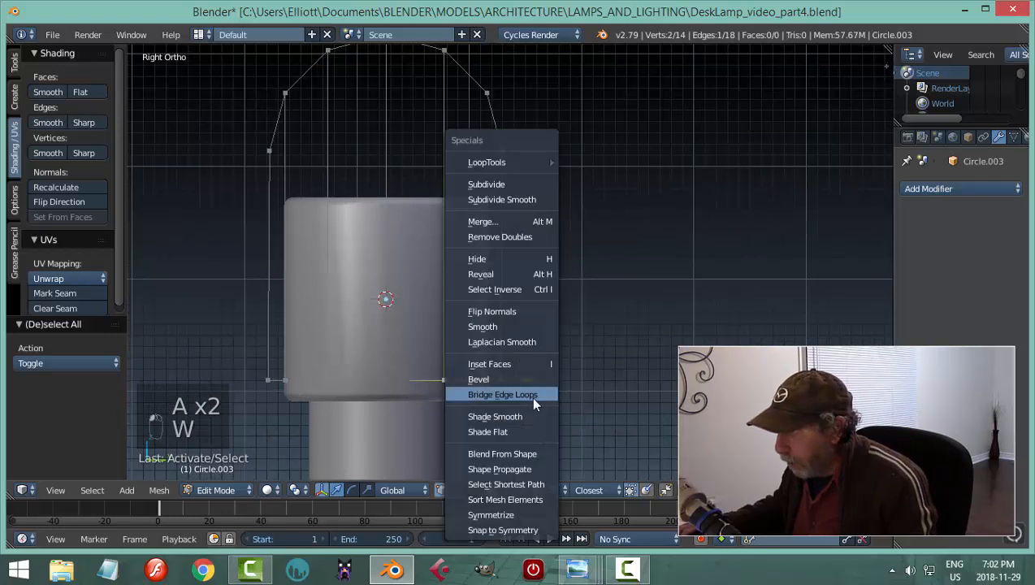
{"action": "left_click", "coordinate": [484, 184]}
{"action": "key", "text": "a"}
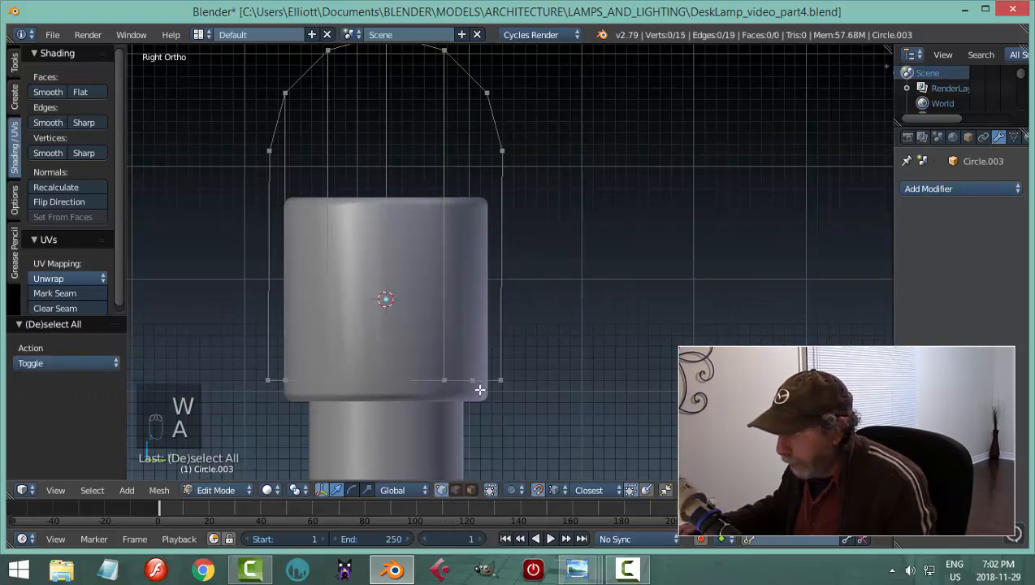
{"action": "right_click", "coordinate": [478, 380]}
{"action": "left_click_drag", "start_coordinate": [527, 378], "coordinate": [486, 106]}
{"action": "right_click", "coordinate": [484, 93], "text": "shift"}
{"action": "key", "text": "f"}
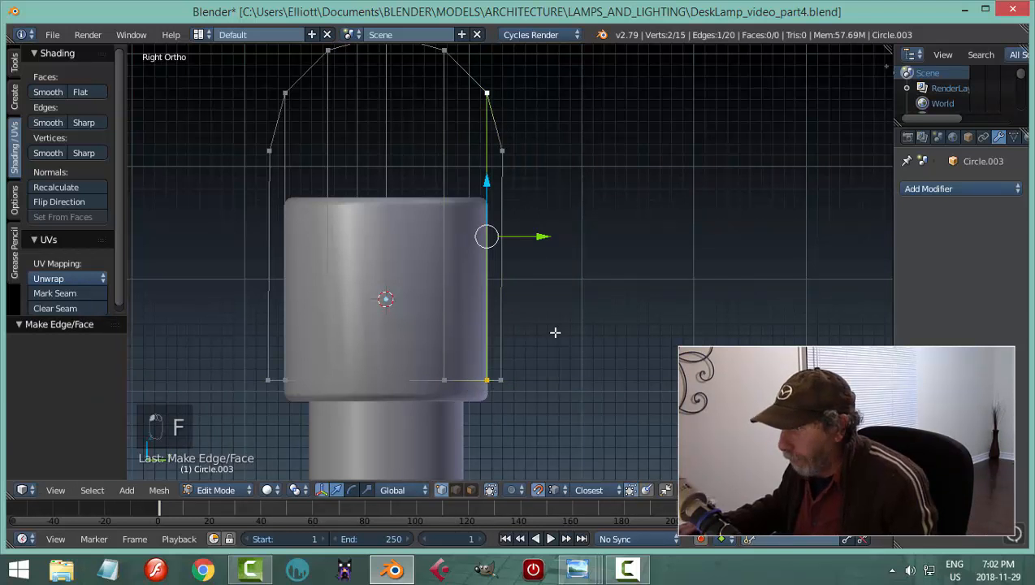
- In edge select mode, fill the two rightmost strips of the bracket outline with faces
{"action": "key", "text": "a"}
{"action": "key", "text": "ctrl+Tab"}
{"action": "left_click", "coordinate": [503, 349]}
{"action": "right_click", "coordinate": [501, 252]}
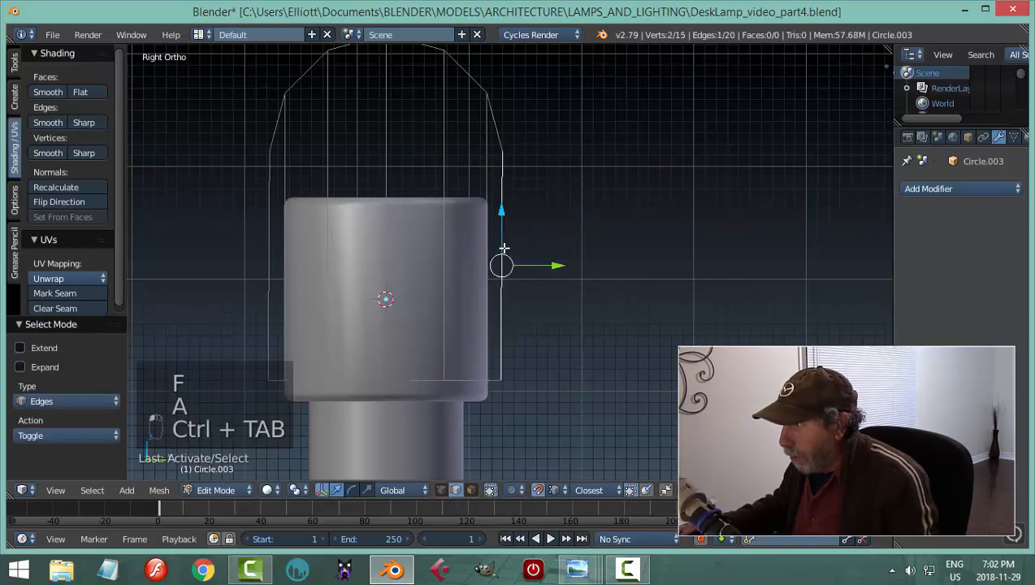
{"action": "right_click", "coordinate": [485, 192], "text": "shift"}
{"action": "key", "text": "f"}
{"action": "right_click", "coordinate": [486, 166]}
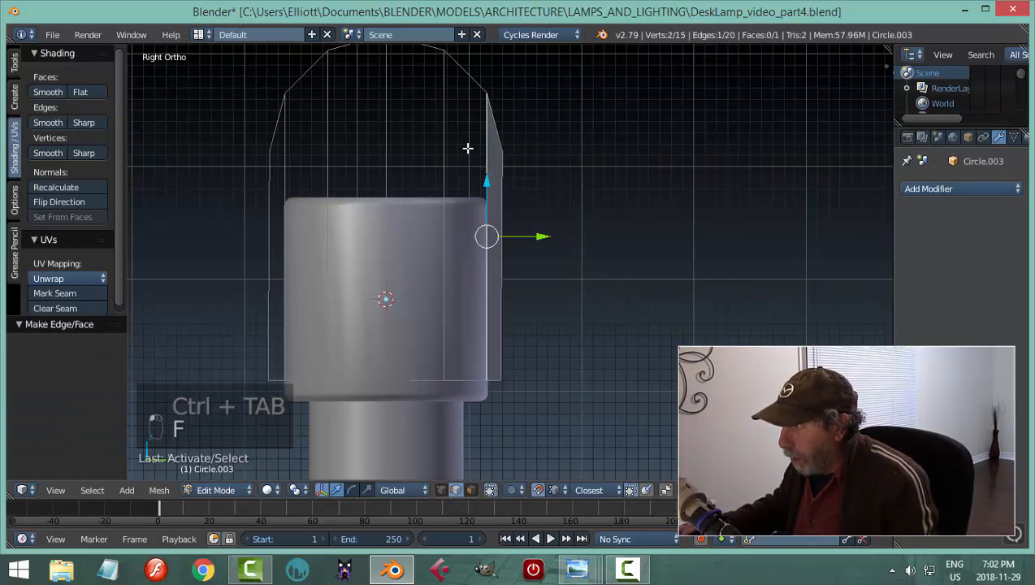
{"action": "right_click", "coordinate": [443, 141]}
{"action": "right_click", "coordinate": [487, 157]}
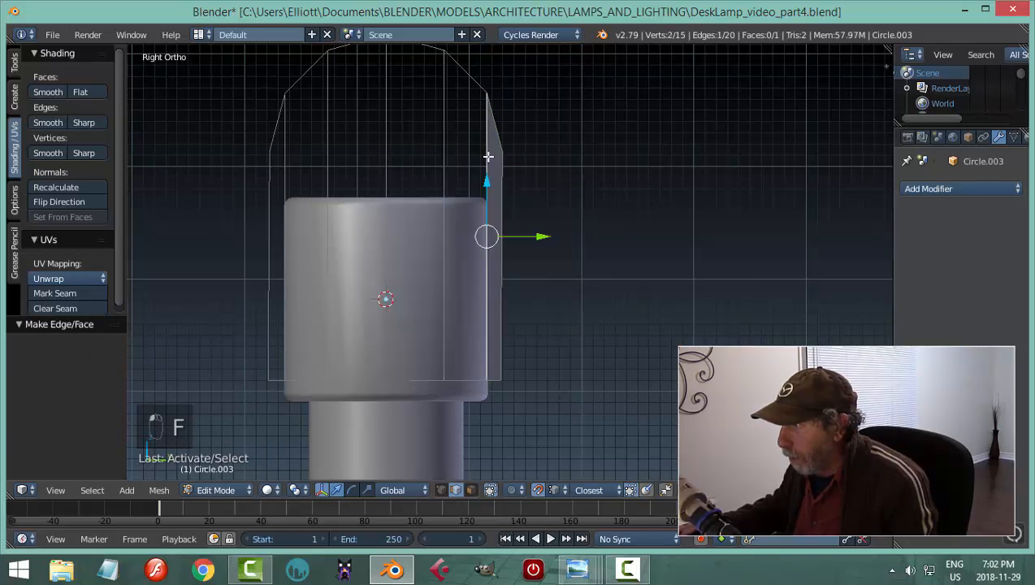
{"action": "right_click", "coordinate": [445, 131], "text": "shift"}
{"action": "key", "text": "f"}
- Fill the remaining four vertical strips of the bracket outline with faces, working from right to left
{"action": "right_click", "coordinate": [443, 134]}
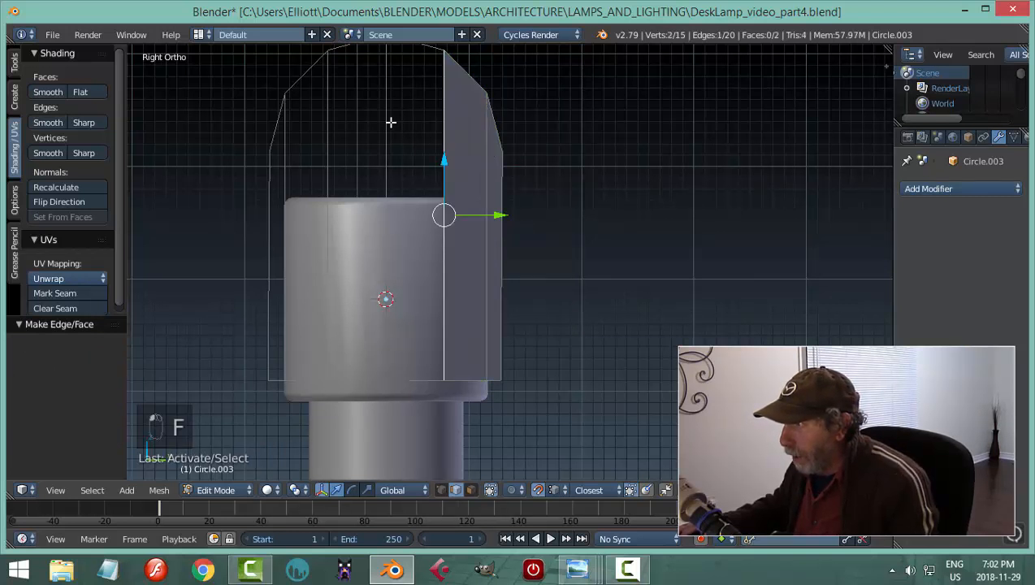
{"action": "right_click", "coordinate": [389, 118], "text": "shift"}
{"action": "key", "text": "f"}
{"action": "right_click", "coordinate": [387, 121]}
{"action": "right_click", "coordinate": [329, 128], "text": "shift"}
{"action": "key", "text": "f"}
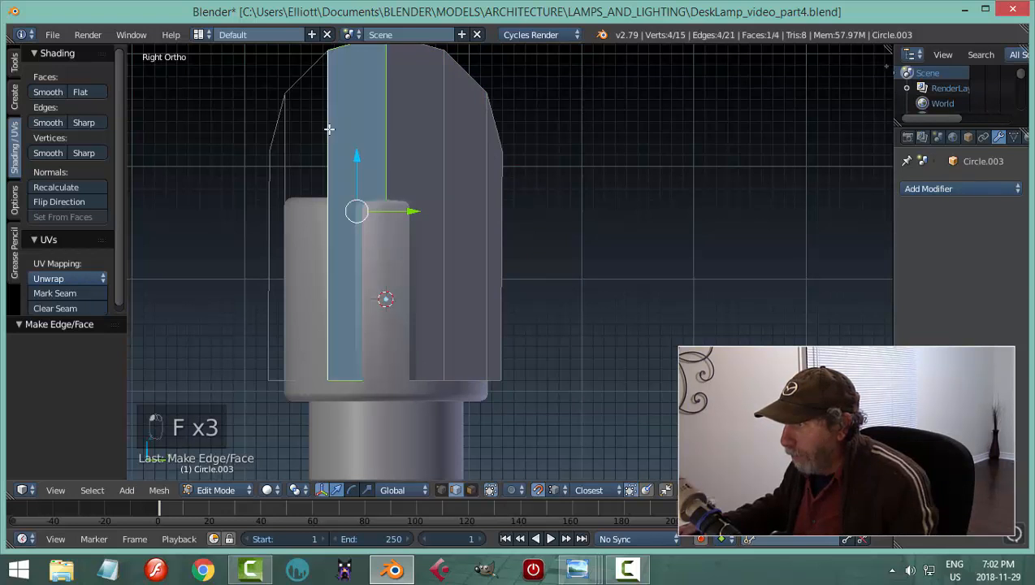
{"action": "right_click", "coordinate": [327, 129]}
{"action": "right_click", "coordinate": [281, 138], "text": "shift"}
{"action": "key", "text": "f"}
{"action": "right_click", "coordinate": [281, 143]}
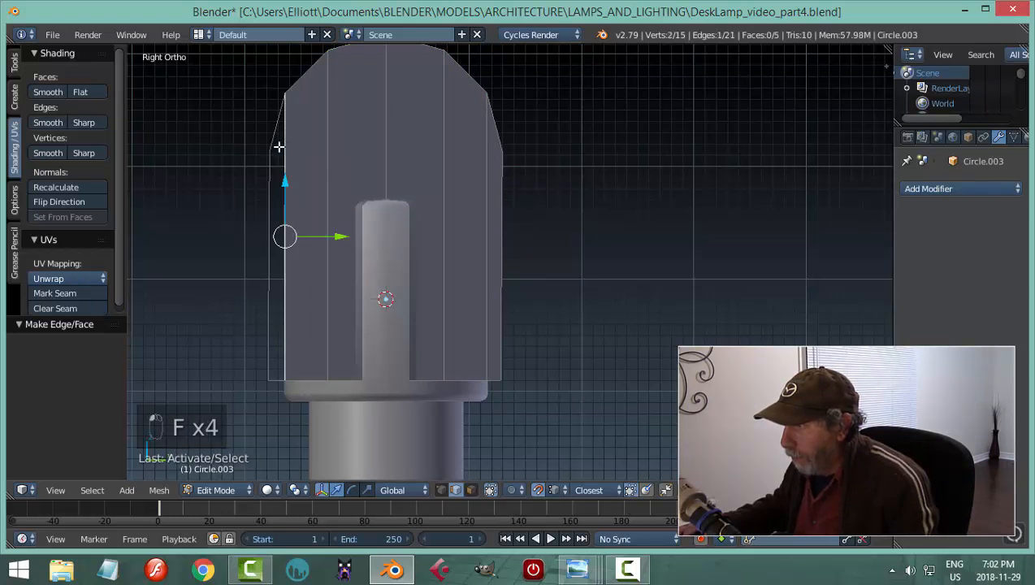
{"action": "right_click", "coordinate": [268, 158], "text": "shift"}
{"action": "key", "text": "f"}
- Select the whole bracket profile and scale it down along Y so it is narrower than the collar
{"action": "key", "text": "a"}
{"action": "key", "text": "a"}
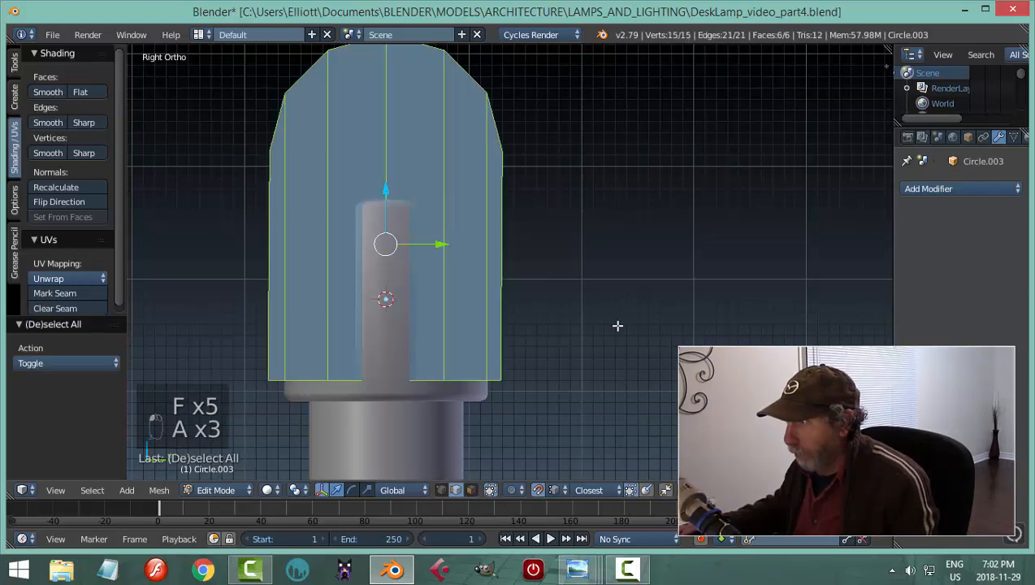
{"action": "scroll", "coordinate": [626, 321], "scroll_direction": "down", "scroll_amount": 4}
{"action": "middle_click_drag", "start_coordinate": [635, 319], "coordinate": [544, 350]}
{"action": "middle_click_drag", "start_coordinate": [670, 340], "coordinate": [640, 350]}
{"action": "key", "text": "s"}
{"action": "key", "text": "y"}
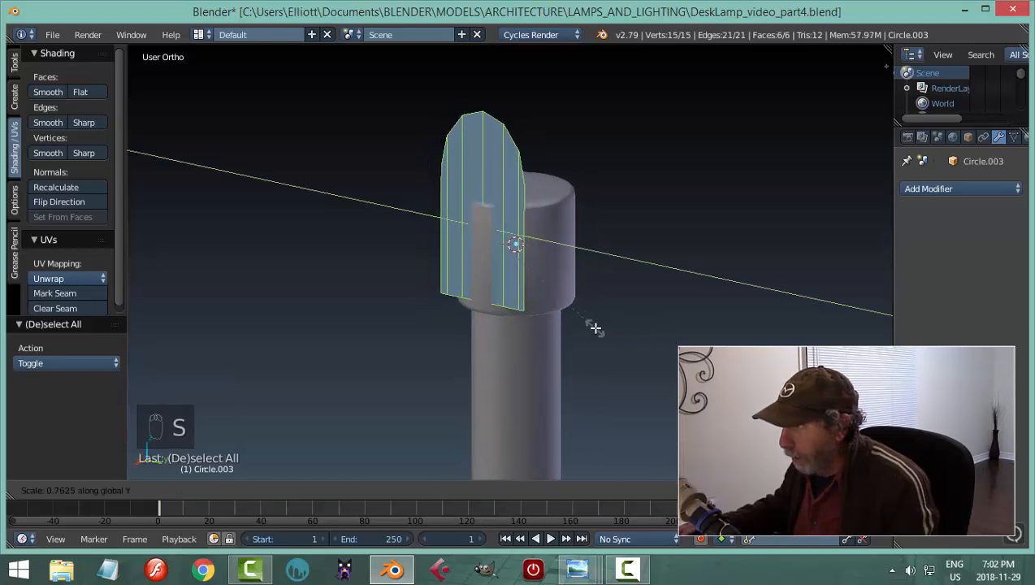
{"action": "left_click", "coordinate": [601, 336]}
- Turn off snapping and move the profile along X until it sits just outside the collar's side
{"action": "left_click_drag", "start_coordinate": [460, 244], "coordinate": [454, 244]}
{"action": "left_click", "coordinate": [538, 489]}
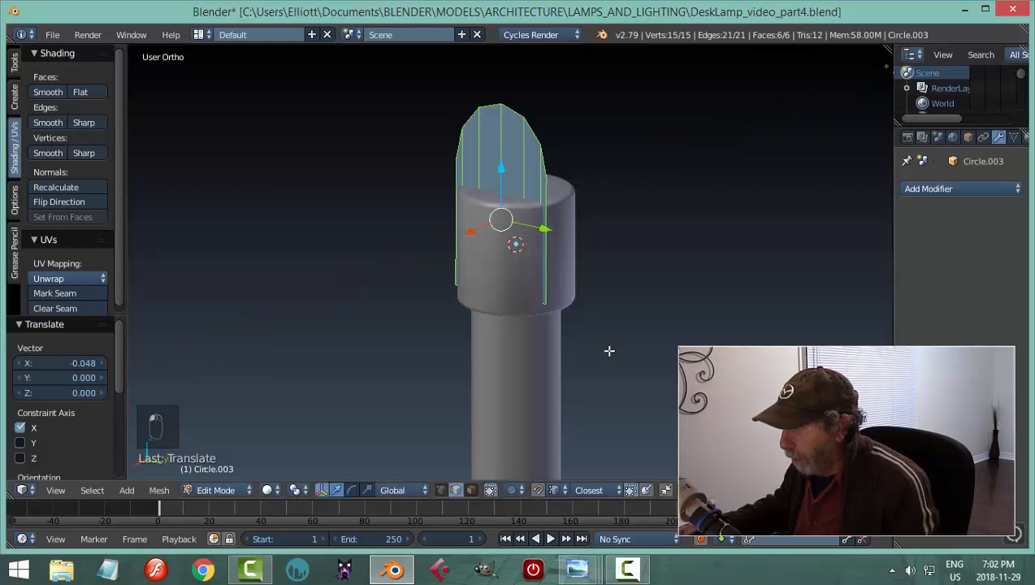
{"action": "middle_click_drag", "start_coordinate": [607, 351], "coordinate": [523, 277]}
{"action": "left_click_drag", "start_coordinate": [484, 225], "coordinate": [455, 242]}
- Extrude the profile about 0.027 along X to give the bracket thickness, and return to Object Mode
{"action": "middle_click_drag", "start_coordinate": [455, 242], "coordinate": [604, 287]}
{"action": "key", "text": "e"}
{"action": "left_click", "coordinate": [602, 289]}
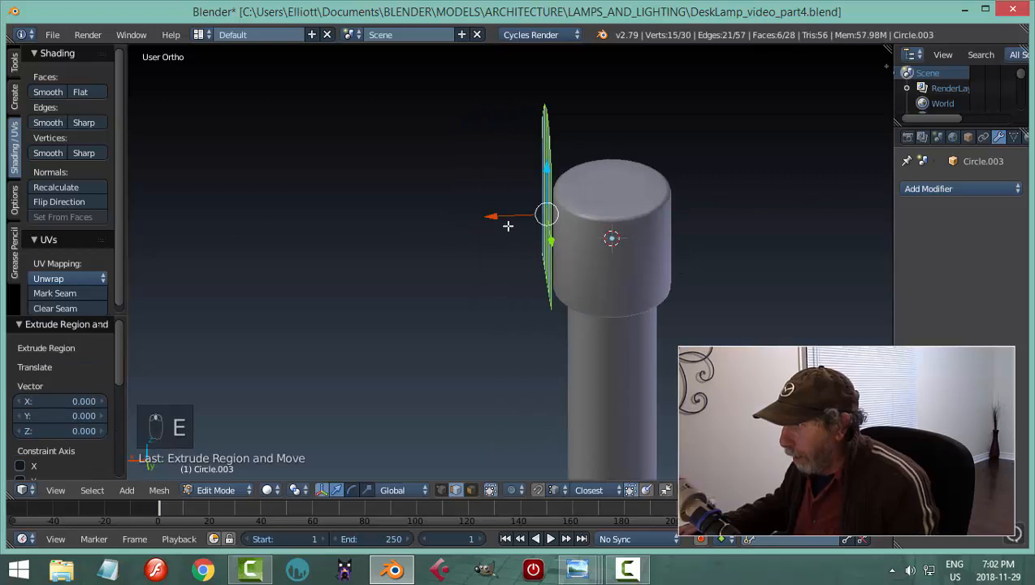
{"action": "left_click_drag", "start_coordinate": [493, 220], "coordinate": [476, 224]}
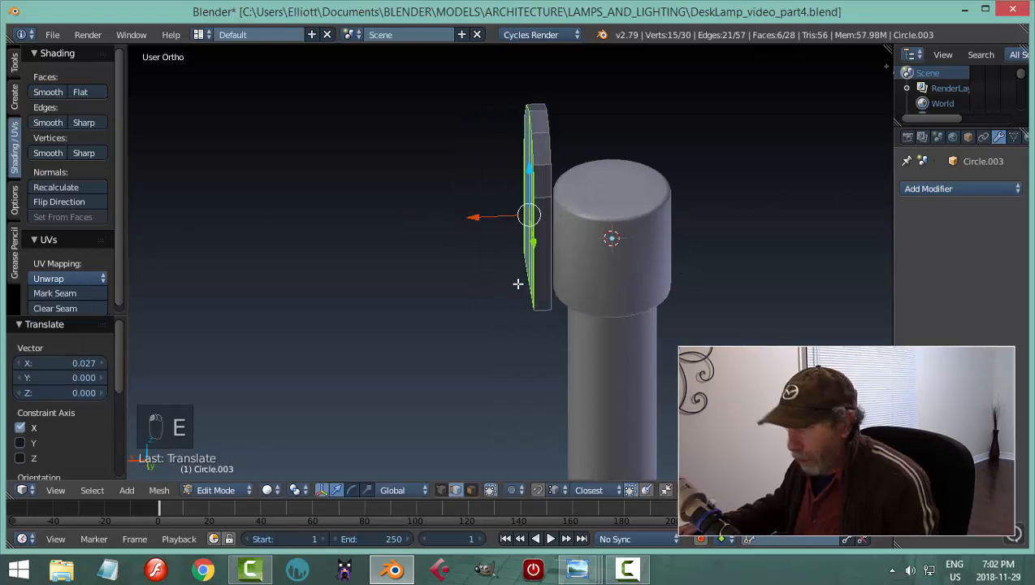
{"action": "key", "text": "a"}
{"action": "key", "text": "Tab"}
- Move the bracket plate slightly along X into the collar's side and leave the plate selected
{"action": "left_click", "coordinate": [434, 284]}
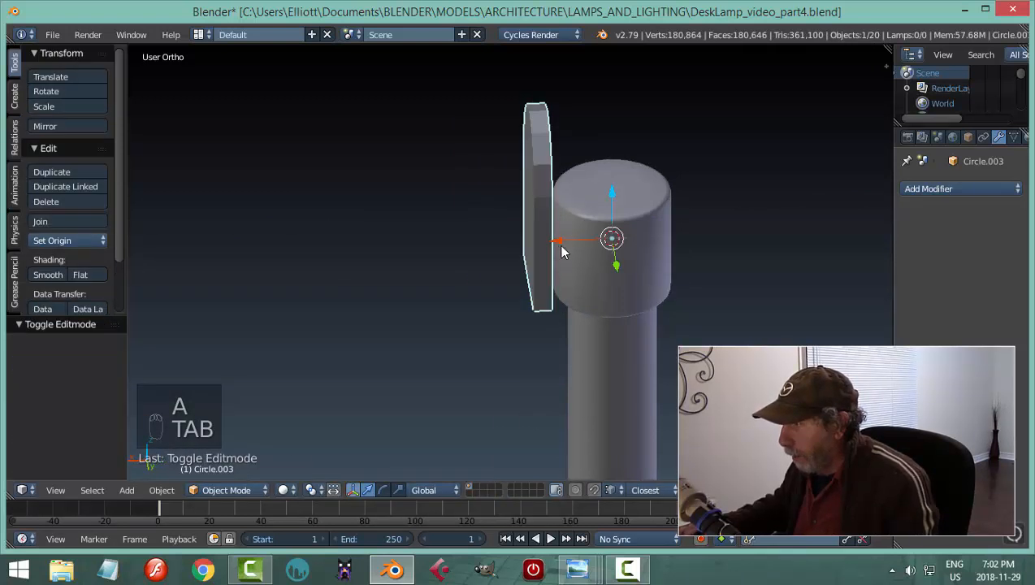
{"action": "left_click_drag", "start_coordinate": [561, 250], "coordinate": [577, 249]}
{"action": "key", "text": "a"}
{"action": "middle_click_drag", "start_coordinate": [579, 270], "coordinate": [492, 229]}
{"action": "right_click", "coordinate": [492, 229]}
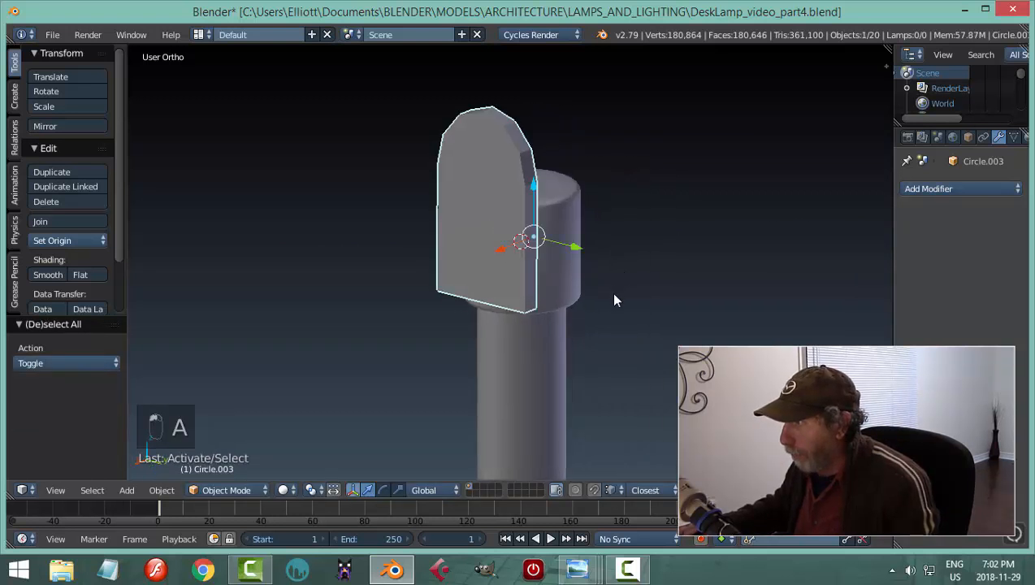
- Add a Subdivision Surface modifier to the bracket plate with 2 view subdivisions
{"action": "middle_click_drag", "start_coordinate": [614, 298], "coordinate": [767, 259]}
{"action": "left_click", "coordinate": [911, 192]}
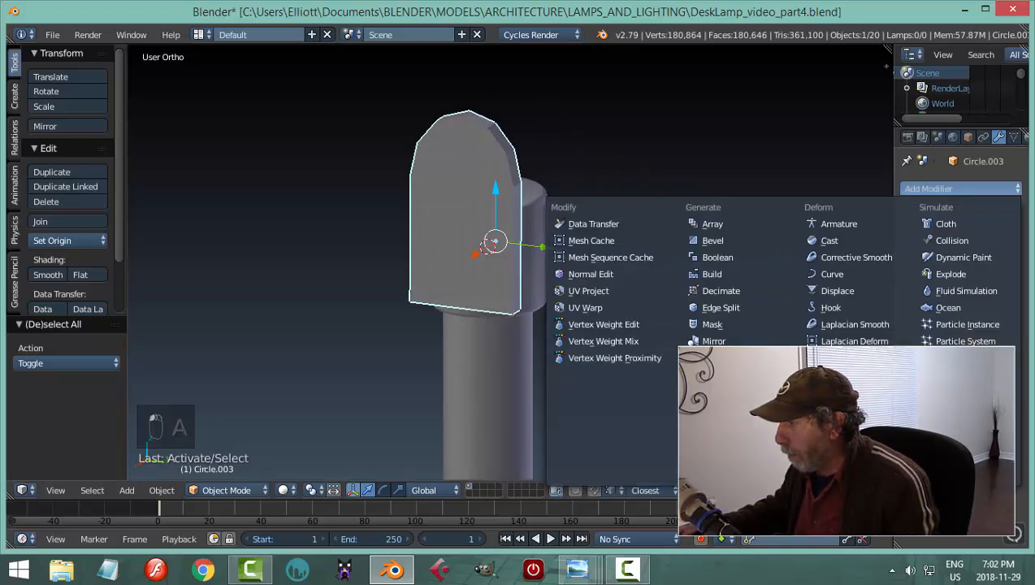
{"action": "left_click", "coordinate": [715, 441]}
{"action": "left_click", "coordinate": [947, 291]}
- In Edit Mode, add a single loop cut around the bracket plate and slide it close to the bottom edge
{"action": "middle_click_drag", "start_coordinate": [634, 247], "coordinate": [541, 272]}
{"action": "key", "text": "Tab"}
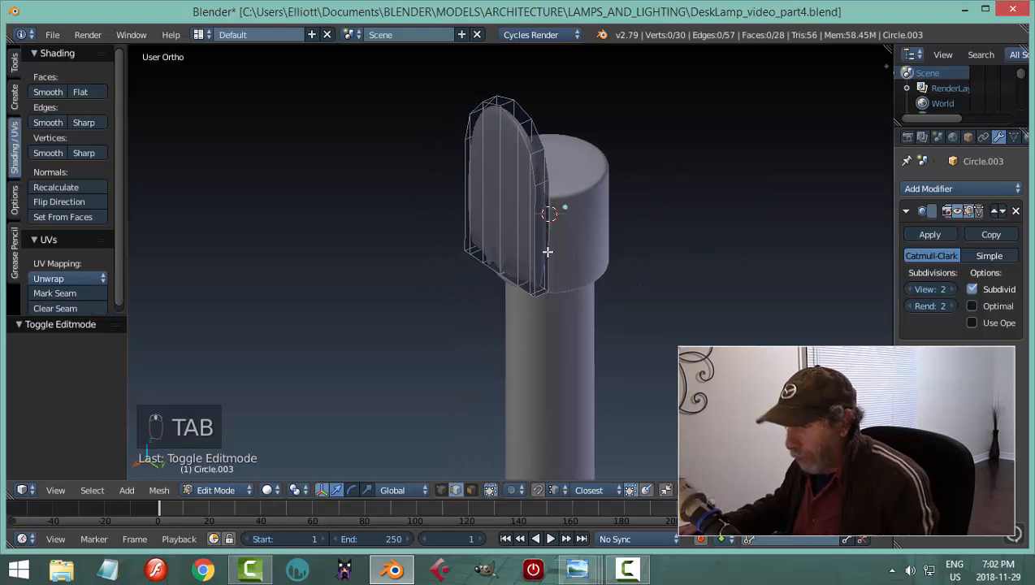
{"action": "key", "text": "ctrl+r"}
{"action": "left_click", "coordinate": [552, 218]}
{"action": "left_click", "coordinate": [561, 304]}
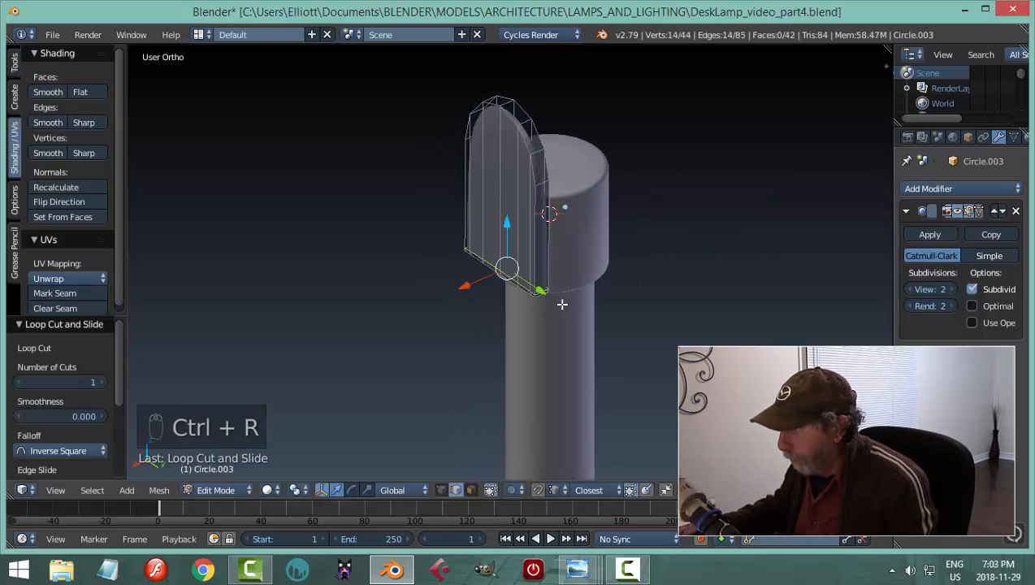
- Add two loop cuts around the bracket plate's edge thickness, slide one close to each flat face, and deselect everything
{"action": "middle_click_drag", "start_coordinate": [561, 239], "coordinate": [533, 250]}
{"action": "scroll", "coordinate": [564, 178], "scroll_direction": "up", "scroll_amount": 2}
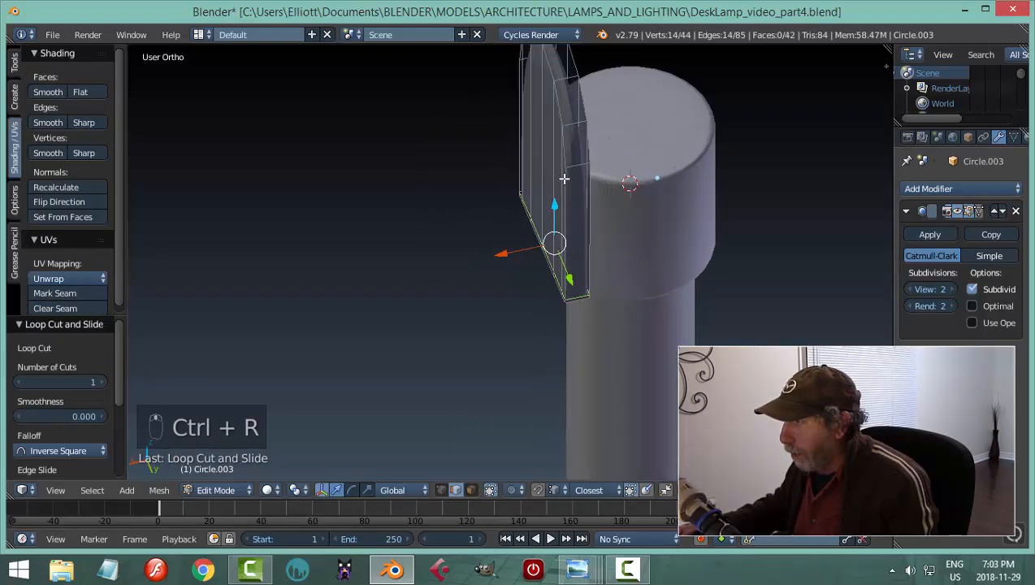
{"action": "key", "text": "ctrl+r"}
{"action": "left_click", "coordinate": [572, 123]}
{"action": "left_click", "coordinate": [579, 121]}
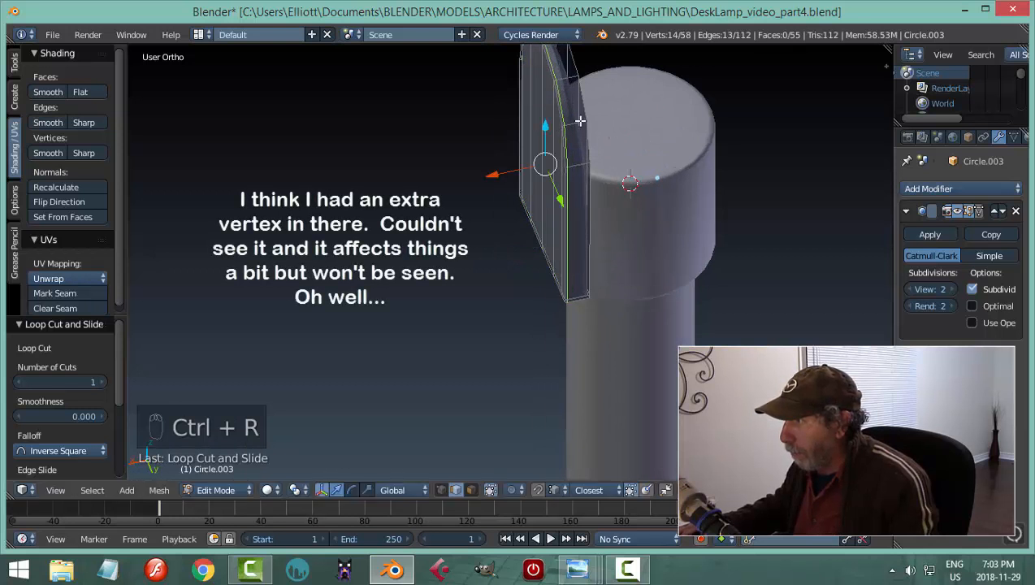
{"action": "key", "text": "ctrl+r"}
{"action": "left_click", "coordinate": [581, 122]}
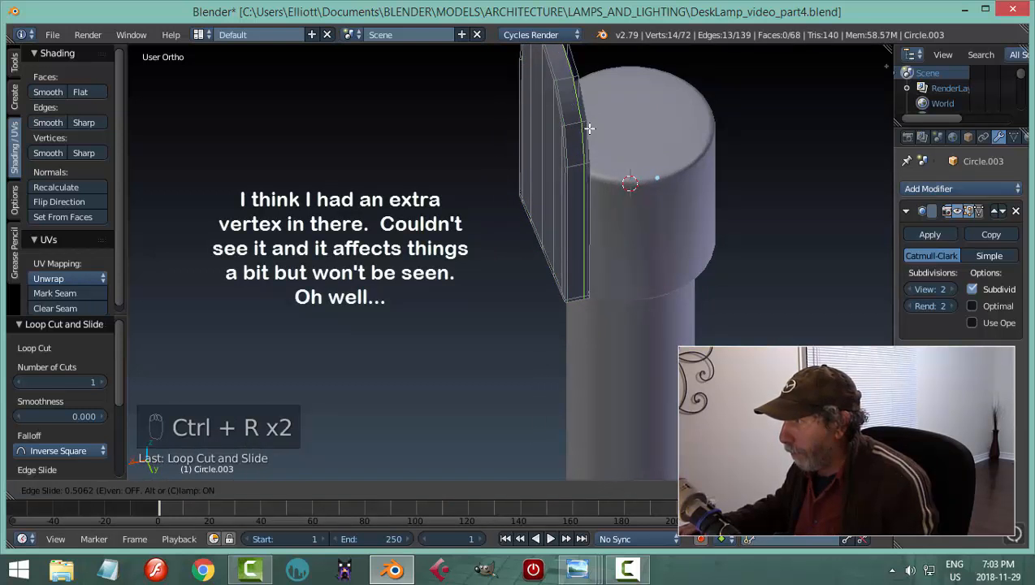
{"action": "left_click", "coordinate": [588, 127]}
{"action": "key", "text": "a"}
- Return to Object Mode, shade the bracket plate smooth, and deselect it
{"action": "key", "text": "Tab"}
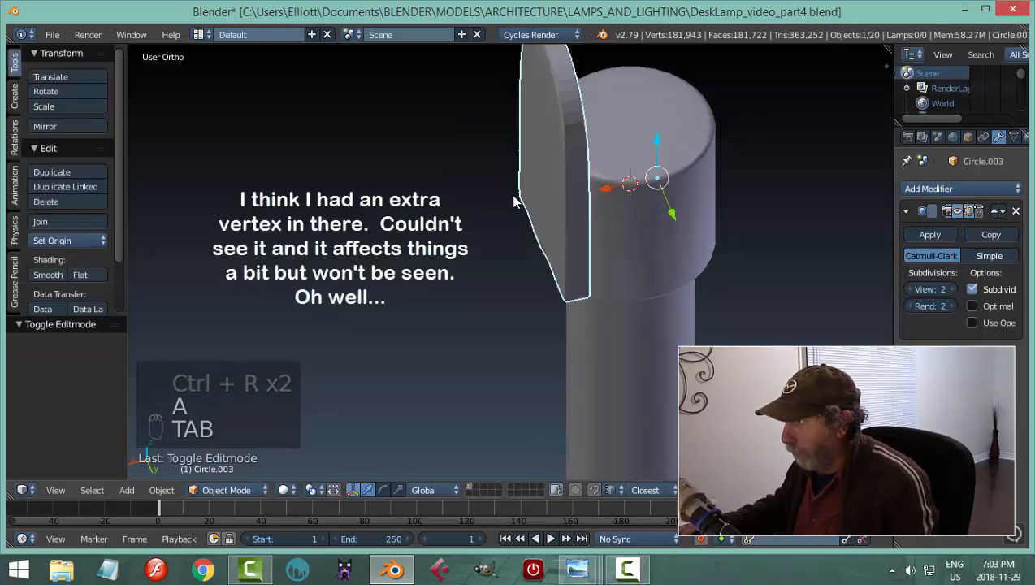
{"action": "left_click", "coordinate": [59, 277]}
{"action": "scroll", "coordinate": [609, 260], "scroll_direction": "down", "scroll_amount": 3}
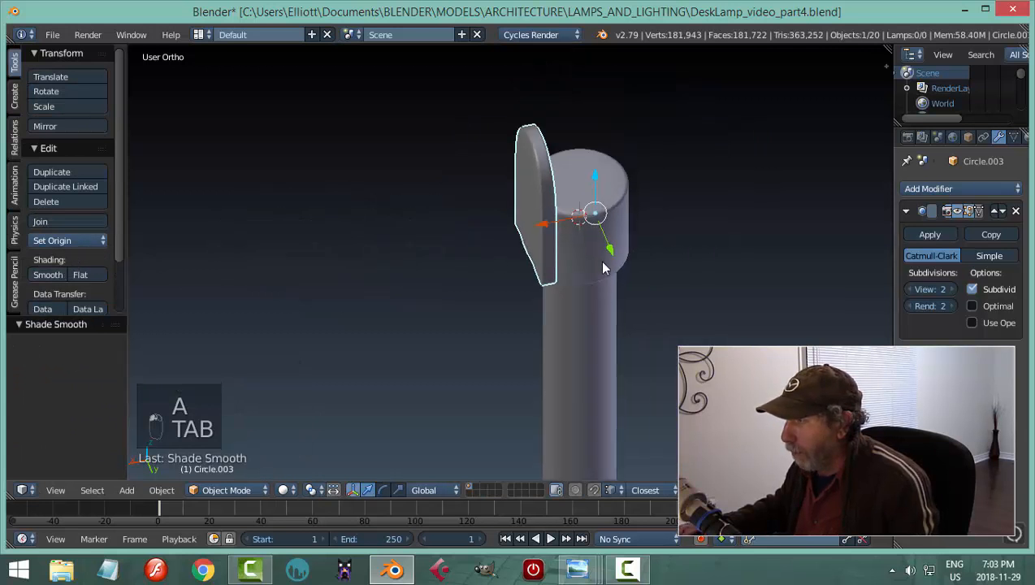
{"action": "key", "text": "a"}
{"action": "middle_click_drag", "start_coordinate": [599, 260], "coordinate": [580, 214]}
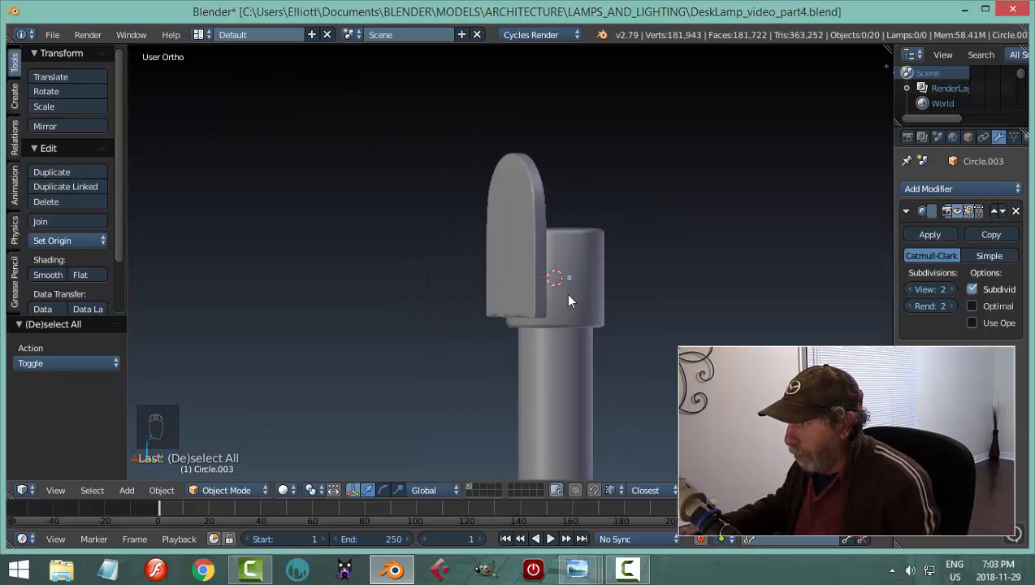
- Select the bracket plate and raise it about 0.123 along Z
{"action": "mouse_move", "coordinate": [569, 296]}
{"action": "middle_mouse_down"}
{"action": "mouse_move", "coordinate": [663, 271]}
{"action": "mouse_move", "coordinate": [602, 305]}
{"action": "mouse_move", "coordinate": [547, 237]}
{"action": "mouse_move", "coordinate": [643, 278]}
{"action": "mouse_move", "coordinate": [564, 284]}
{"action": "middle_mouse_up"}
{"action": "right_click", "coordinate": [546, 237]}
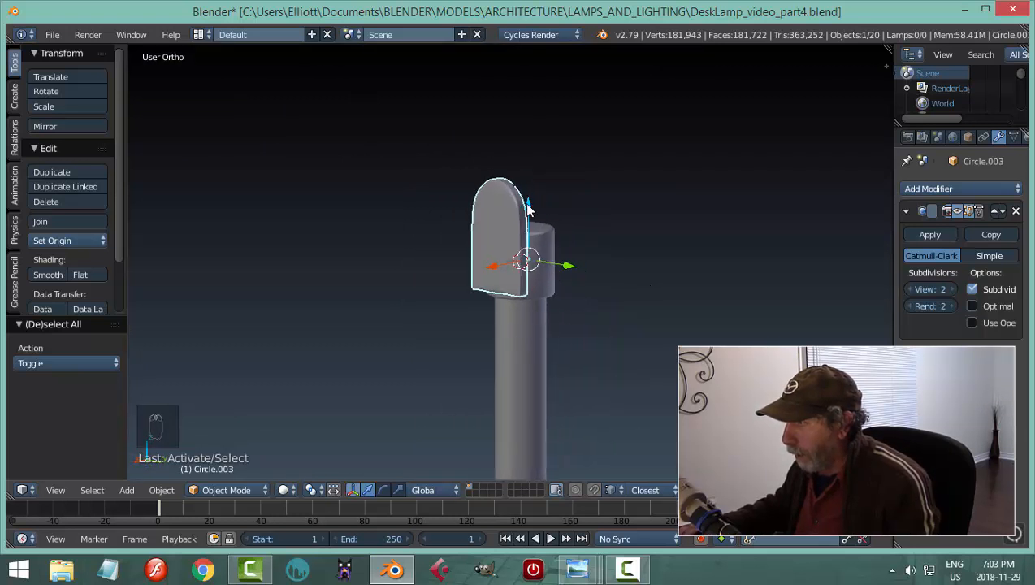
{"action": "left_click_drag", "start_coordinate": [527, 205], "coordinate": [529, 157]}
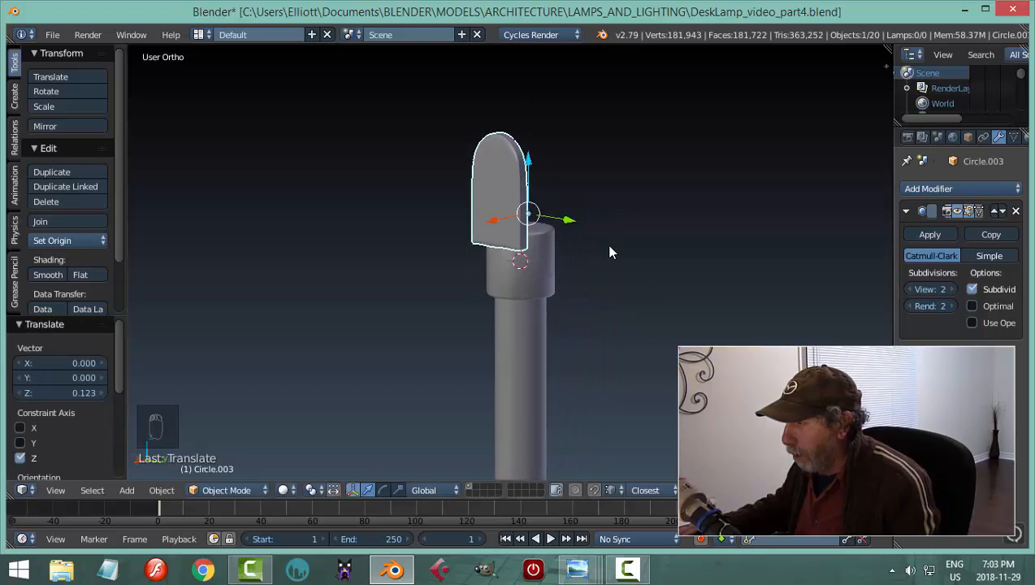
- In Edit Mode, box-select the plate's bottom geometry in a wireframe right view and lower it along Z to near the collar's base
{"action": "mouse_move", "coordinate": [612, 253]}
{"action": "middle_mouse_down"}
{"action": "mouse_move", "coordinate": [539, 261]}
{"action": "mouse_move", "coordinate": [594, 247]}
{"action": "middle_mouse_up"}
{"action": "key", "text": "Tab"}
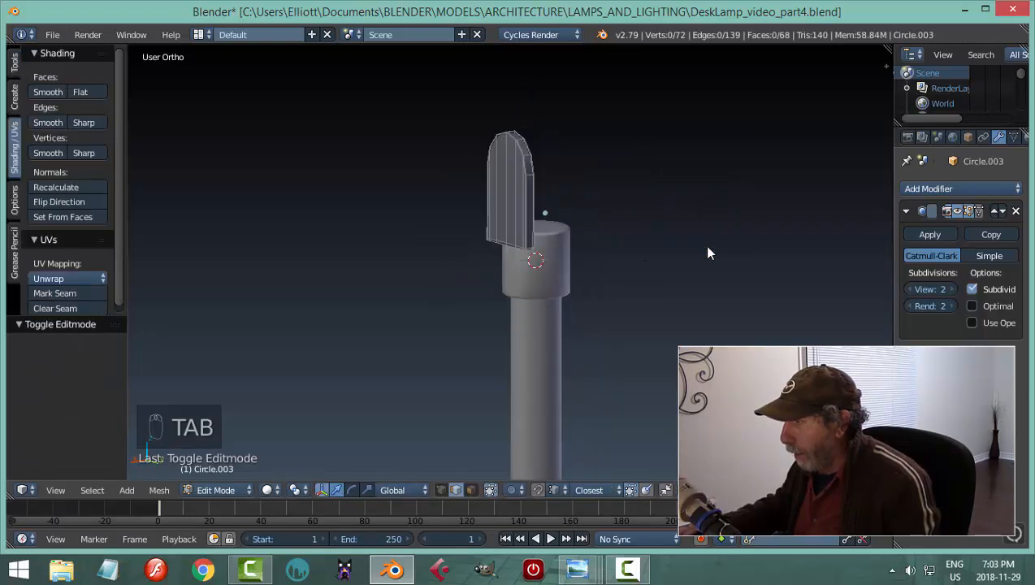
{"action": "key", "text": "KP_3"}
{"action": "key", "text": "z"}
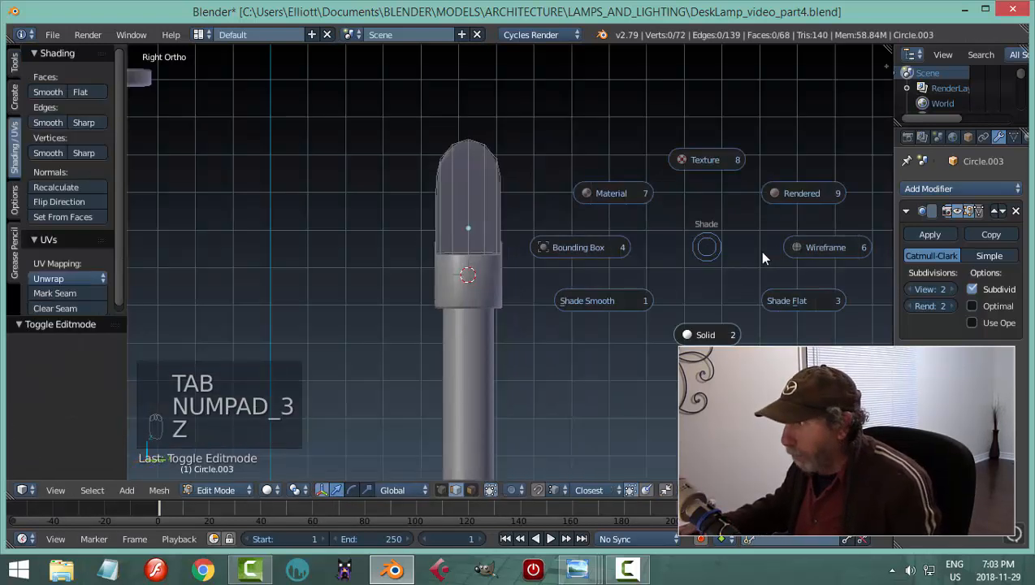
{"action": "left_click", "coordinate": [797, 245]}
{"action": "key", "text": "b"}
{"action": "left_click_drag", "start_coordinate": [566, 294], "coordinate": [381, 235]}
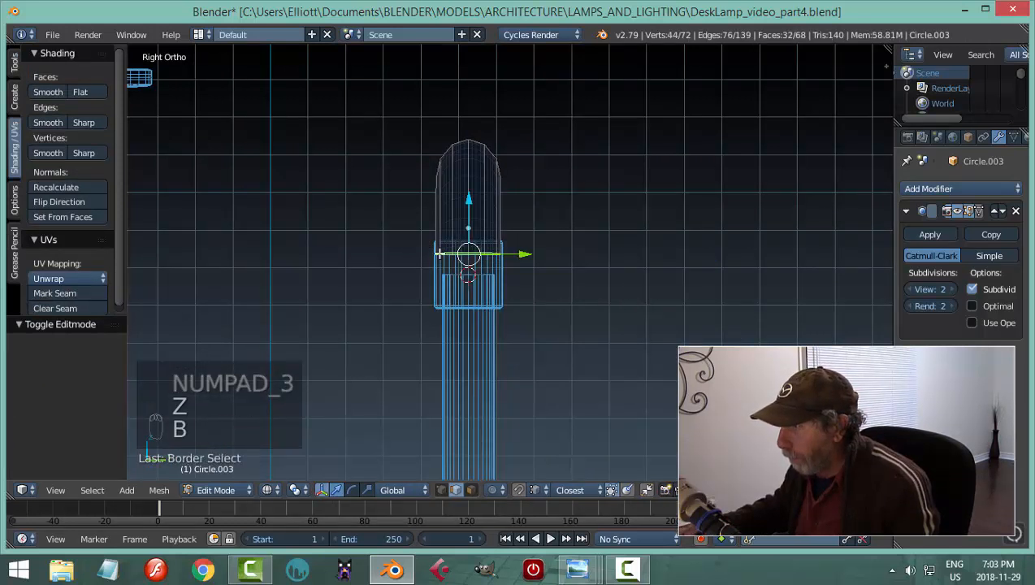
{"action": "left_click_drag", "start_coordinate": [469, 203], "coordinate": [472, 250]}
- Deselect the plate geometry, restore solid shading, and return to Object Mode
{"action": "key", "text": "a"}
{"action": "key", "text": "z"}
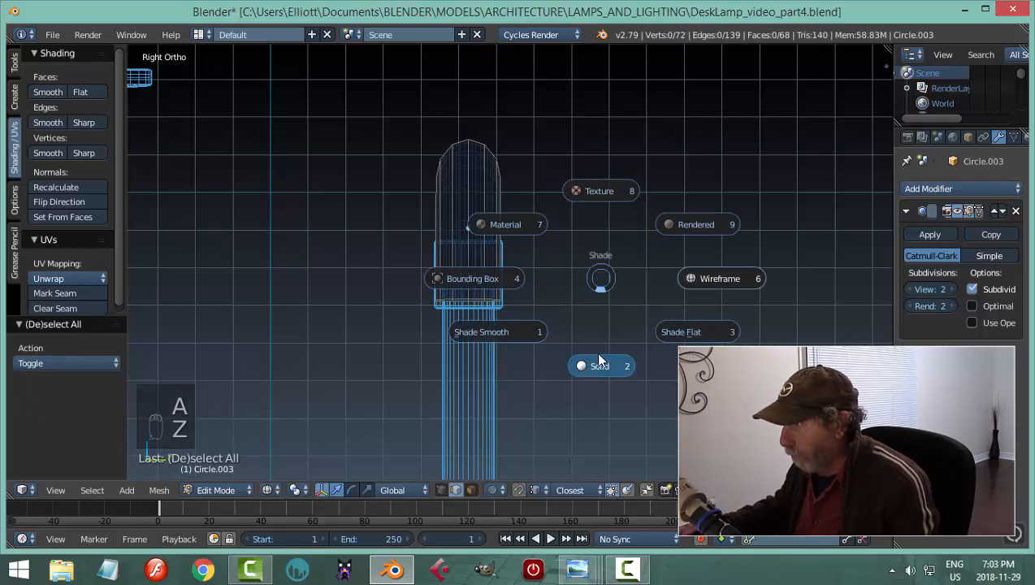
{"action": "left_click", "coordinate": [598, 363]}
{"action": "mouse_move", "coordinate": [598, 364]}
{"action": "middle_mouse_down"}
{"action": "mouse_move", "coordinate": [541, 213]}
{"action": "mouse_move", "coordinate": [567, 296]}
{"action": "mouse_move", "coordinate": [503, 323]}
{"action": "middle_mouse_up"}
{"action": "key", "text": "Tab"}
{"action": "left_click", "coordinate": [516, 303]}
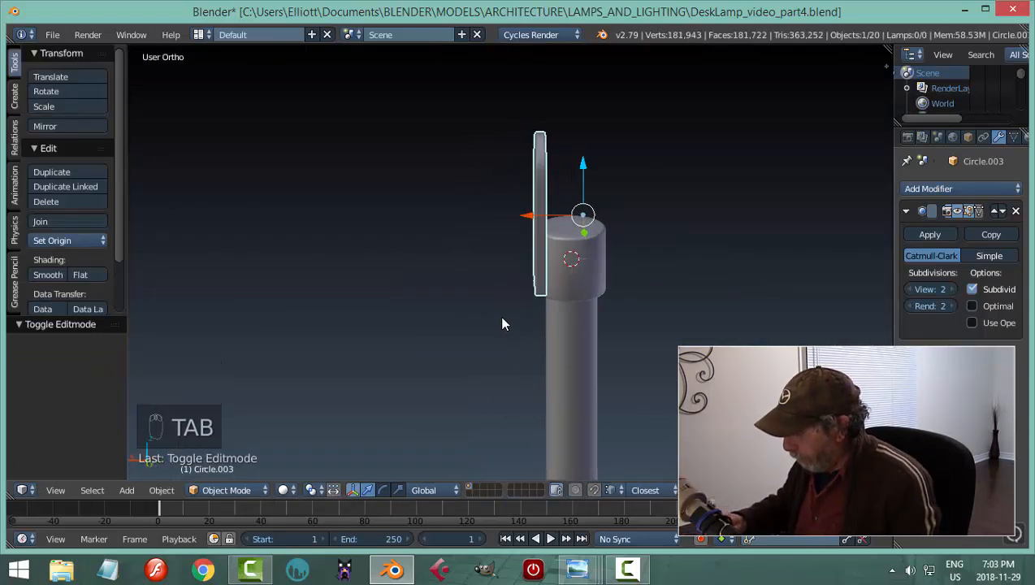
- Shift the bracket plate about 0.010 along X and place a duplicate on the collar's opposite side, about -0.194 along X
{"action": "key", "text": "ctrl+KP_1"}
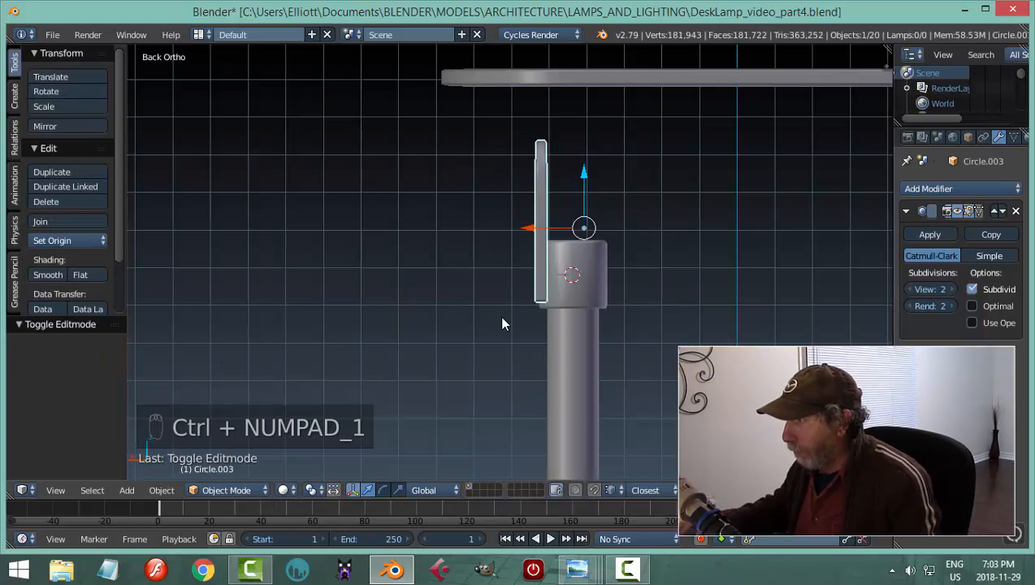
{"action": "key", "text": "shift+d"}
{"action": "key", "text": "x"}
{"action": "left_click", "coordinate": [526, 232]}
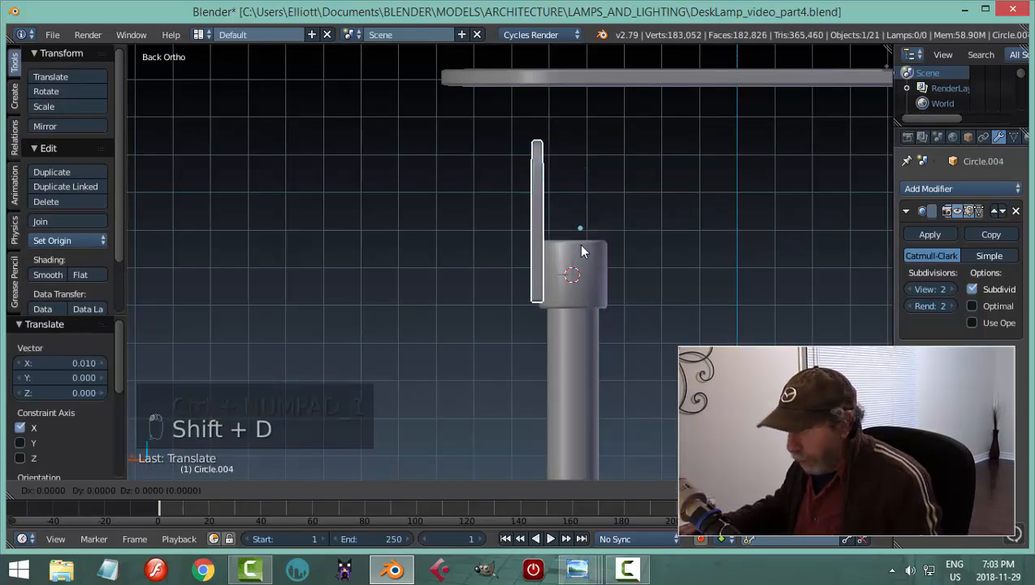
{"action": "key", "text": "x"}
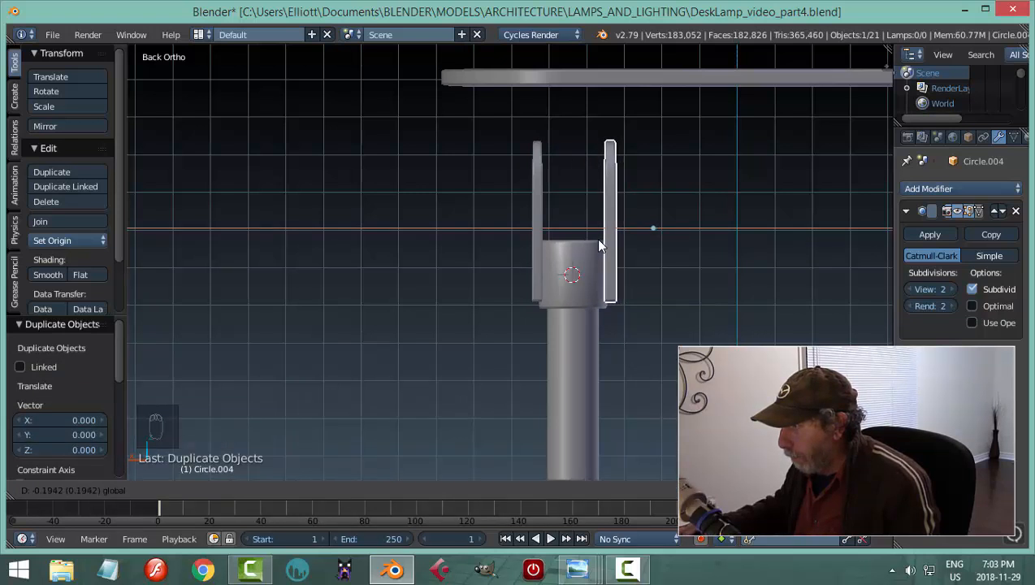
{"action": "left_click", "coordinate": [599, 241]}
{"action": "key", "text": "a"}
- Select all linked collar geometry in the pole mesh, separate it into its own object, and return to Object Mode
{"action": "middle_click_drag", "start_coordinate": [659, 272], "coordinate": [641, 288]}
{"action": "scroll", "coordinate": [536, 294], "scroll_direction": "up", "scroll_amount": 4}
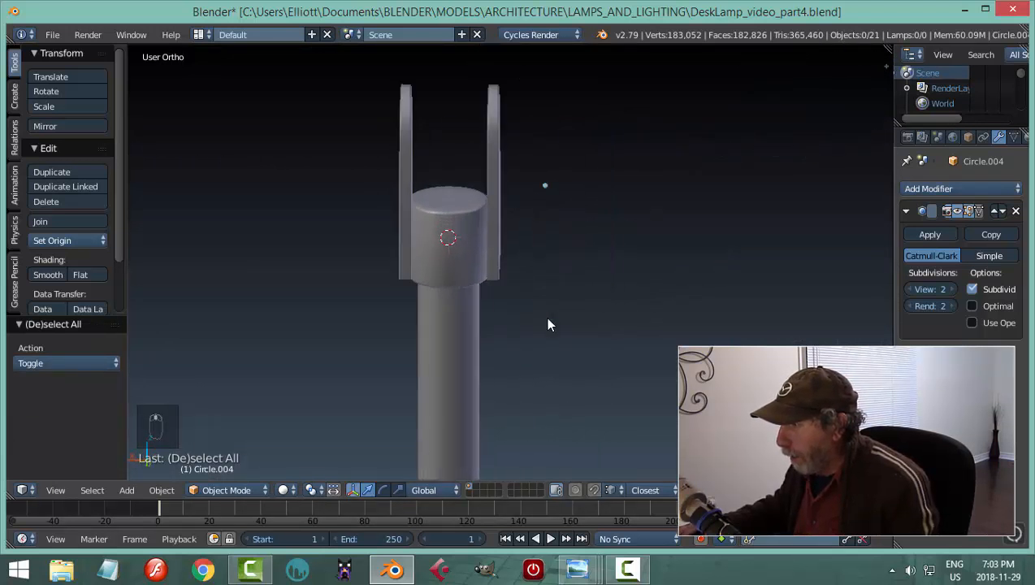
{"action": "middle_click_drag", "start_coordinate": [545, 316], "coordinate": [541, 305]}
{"action": "right_click", "coordinate": [460, 285]}
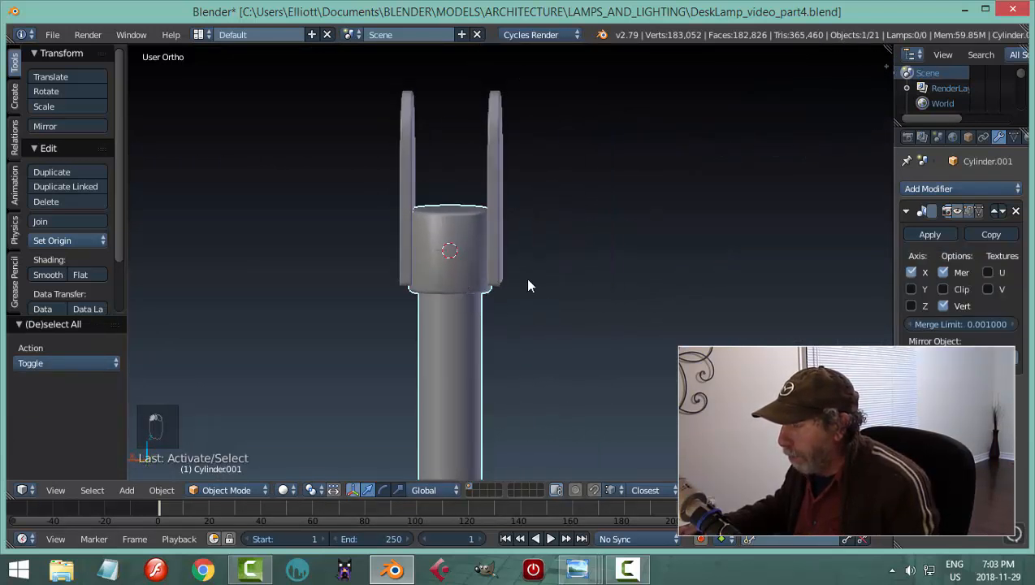
{"action": "key", "text": "Tab"}
{"action": "left_click", "coordinate": [620, 279]}
{"action": "scroll", "coordinate": [470, 290], "scroll_direction": "up", "scroll_amount": 1}
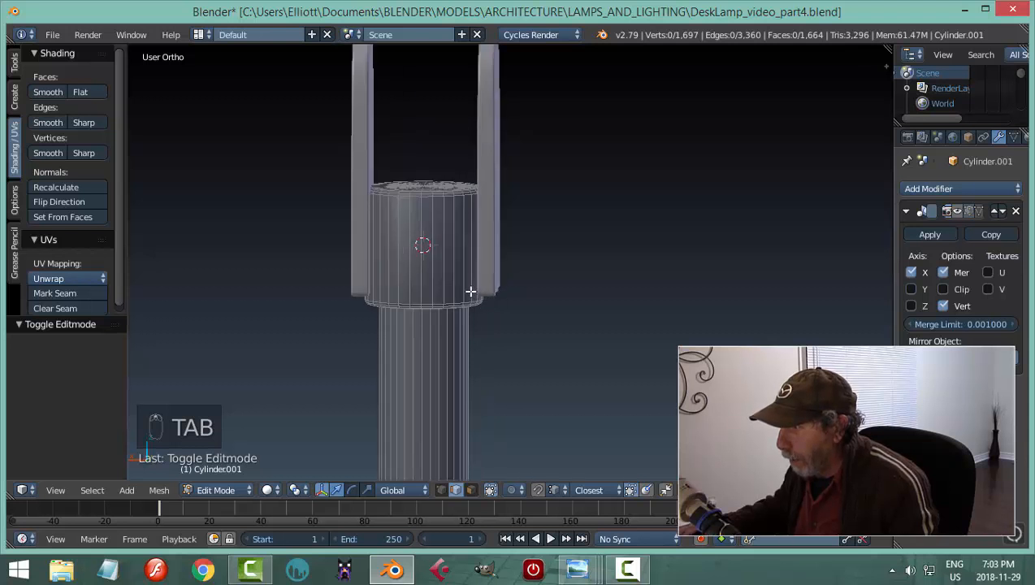
{"action": "right_click", "coordinate": [446, 257]}
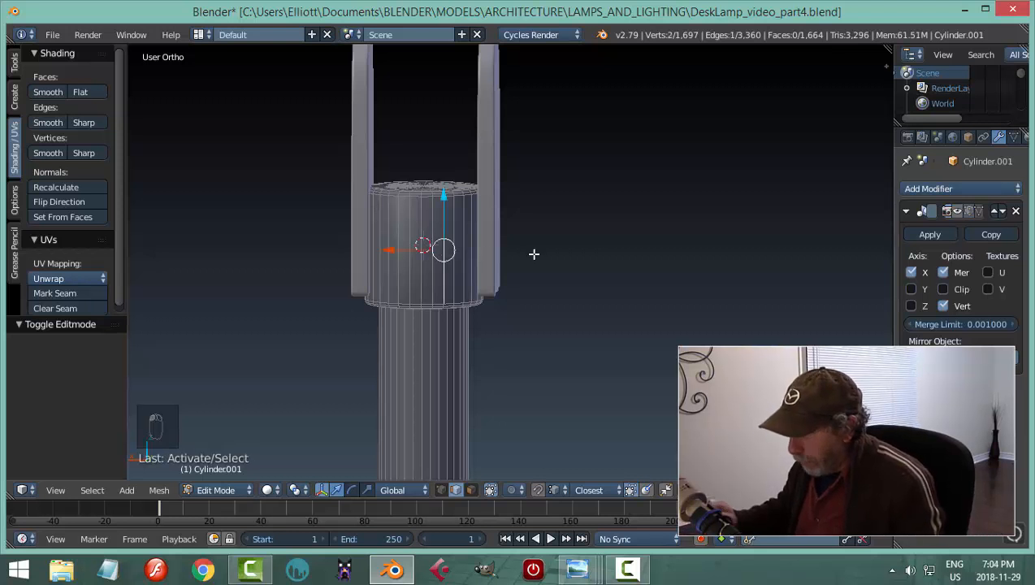
{"action": "key", "text": "ctrl+l"}
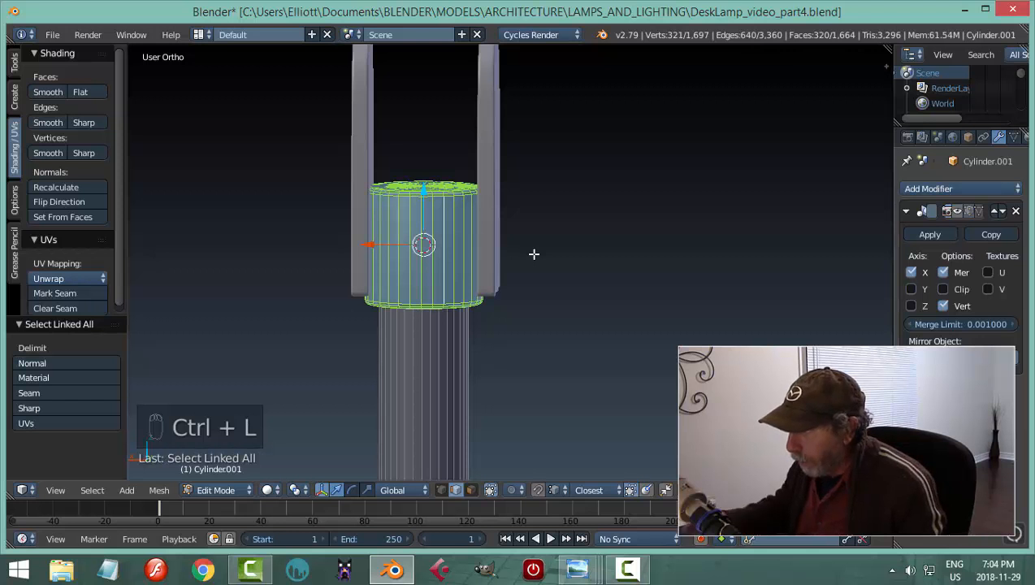
{"action": "key", "text": "p"}
{"action": "left_click", "coordinate": [533, 254]}
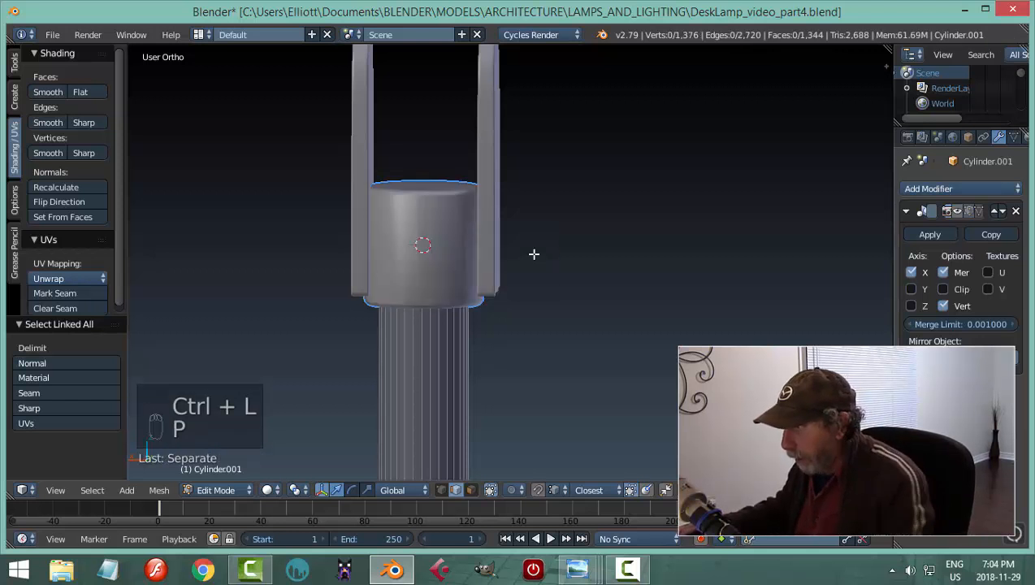
{"action": "key", "text": "Tab"}
- Set the separated collar's origin to its geometry and snap the 3D cursor to the collar
{"action": "left_click", "coordinate": [438, 256]}
{"action": "right_click", "coordinate": [445, 242]}
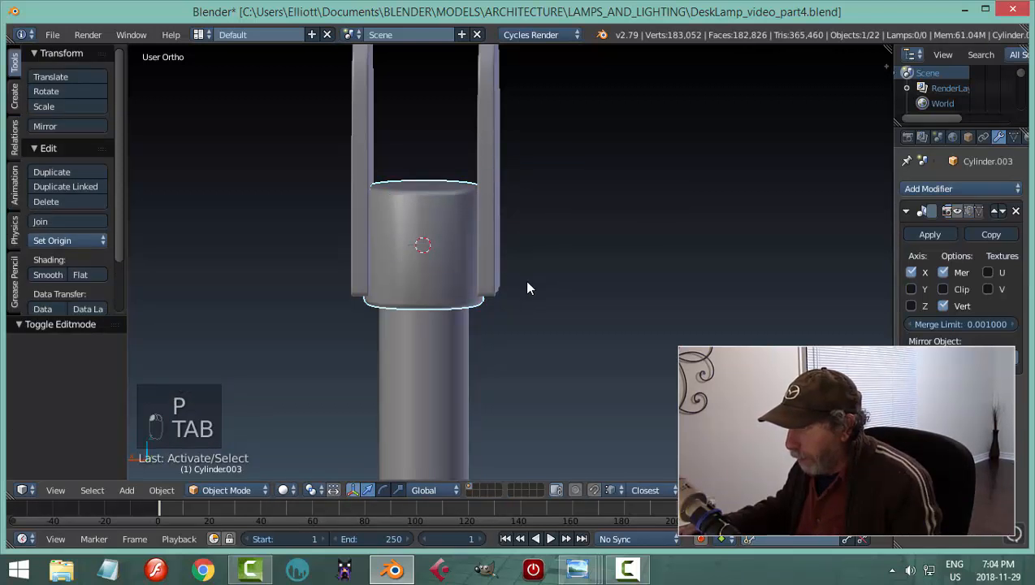
{"action": "left_click", "coordinate": [70, 241]}
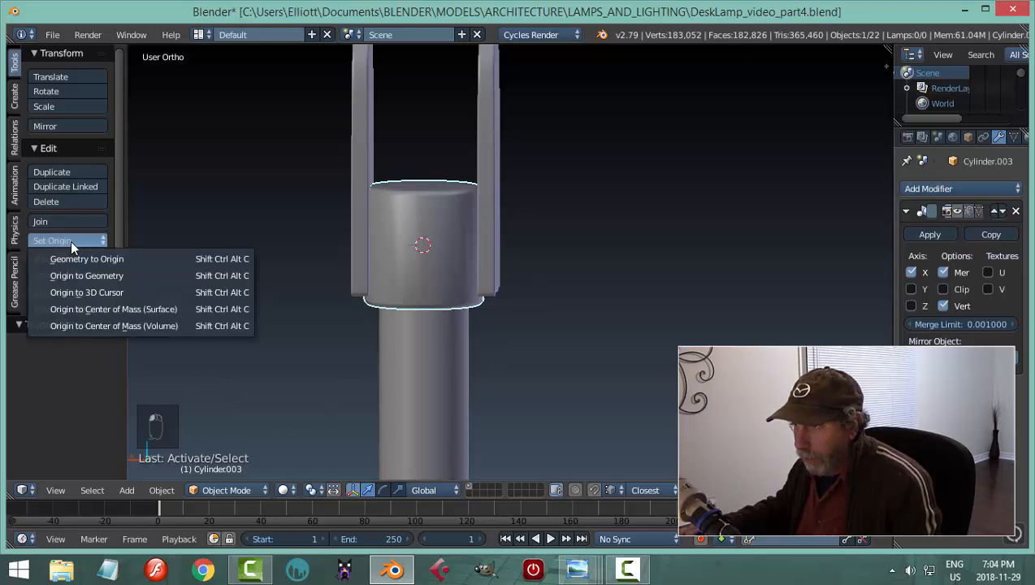
{"action": "left_click", "coordinate": [92, 271]}
{"action": "key", "text": "shift+s"}
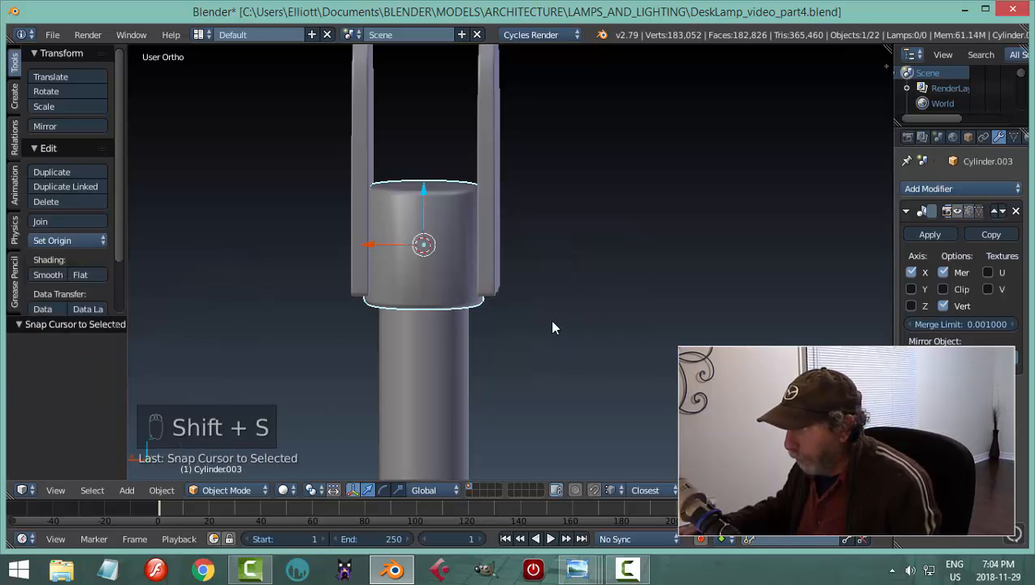
- Try scaling the collar outward to about 1.53 with Z locked, and undo the scaling
{"action": "key", "text": "s"}
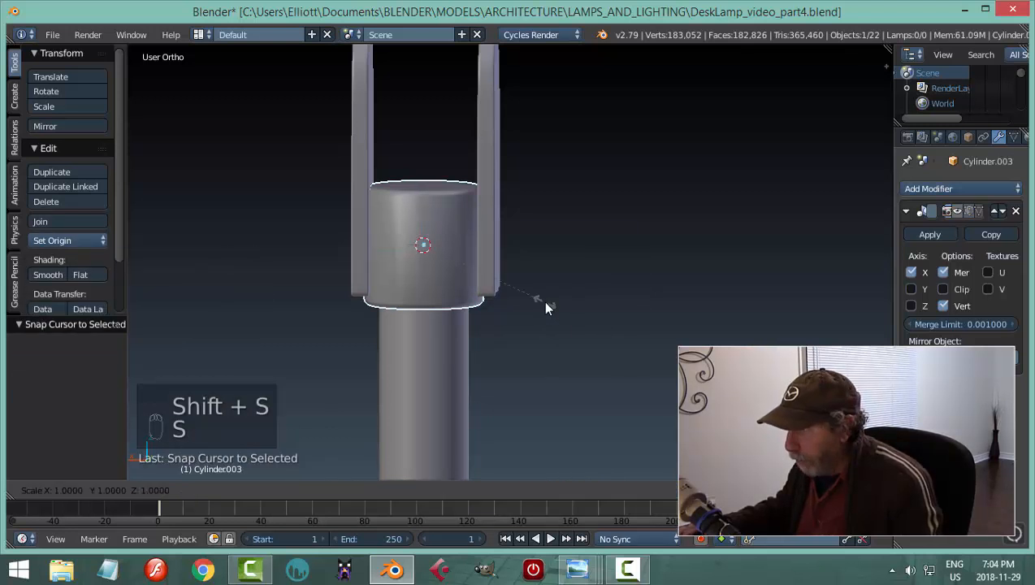
{"action": "key", "text": "shift+z"}
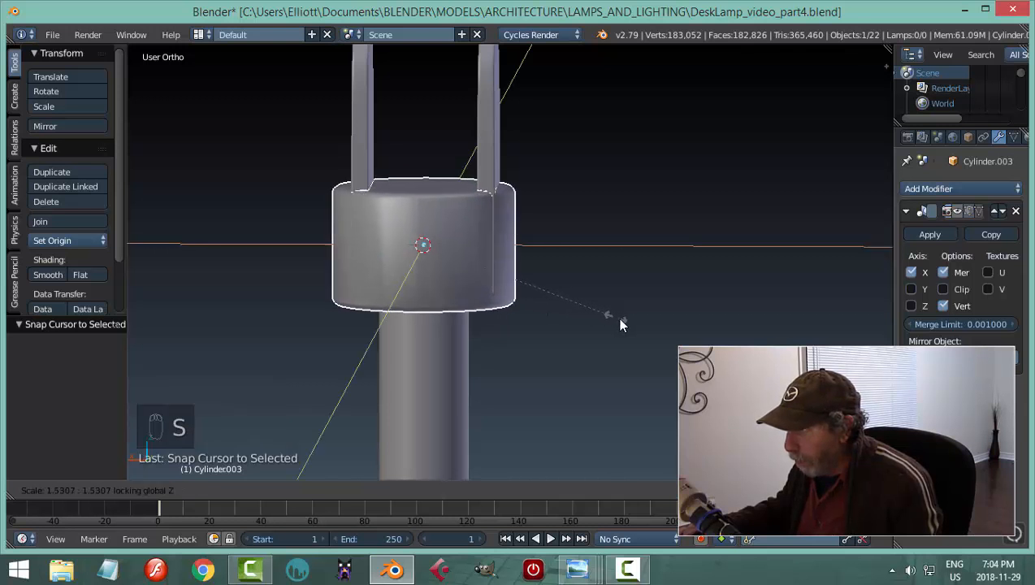
{"action": "left_click", "coordinate": [623, 319]}
{"action": "key", "text": "a"}
{"action": "mouse_move", "coordinate": [620, 307]}
{"action": "middle_mouse_down"}
{"action": "mouse_move", "coordinate": [547, 348]}
{"action": "mouse_move", "coordinate": [475, 331]}
{"action": "mouse_move", "coordinate": [536, 287]}
{"action": "mouse_move", "coordinate": [637, 256]}
{"action": "mouse_move", "coordinate": [627, 292]}
{"action": "middle_mouse_up"}
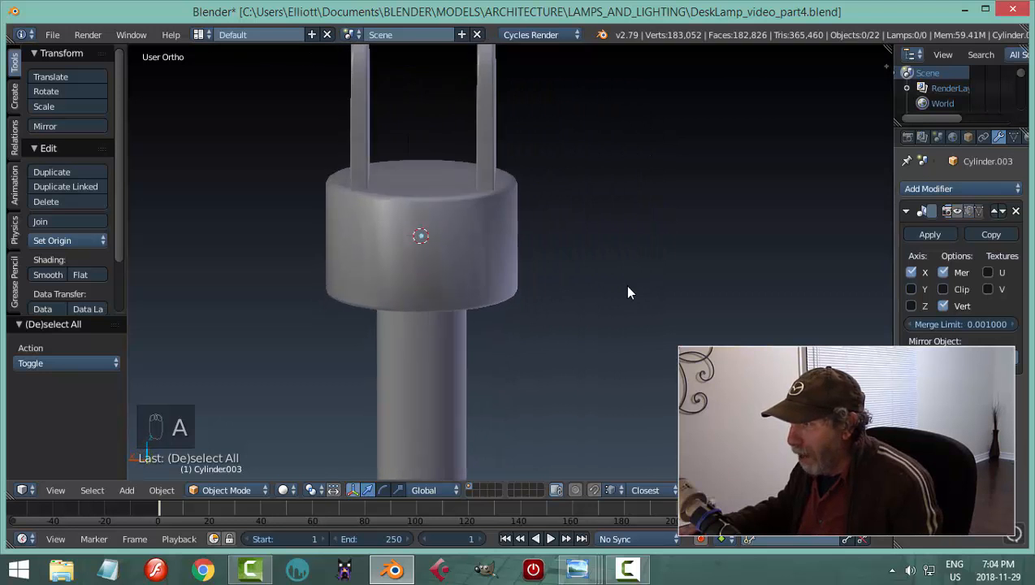
{"action": "key", "text": "ctrl+z"}
{"action": "key", "text": "ctrl+z"}
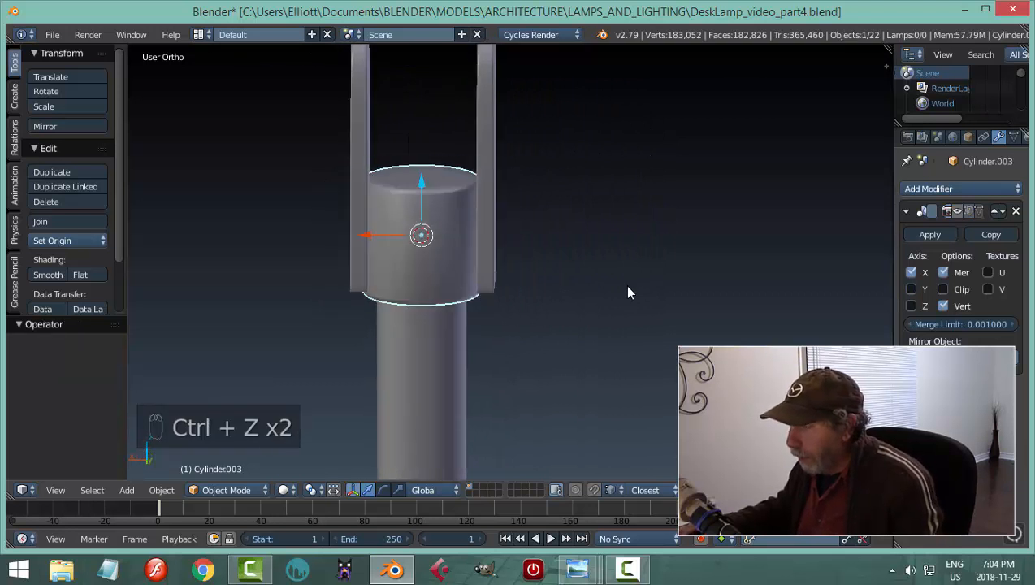
- Join the collar back into the pole object and deselect everything
{"action": "right_click", "coordinate": [459, 331], "text": "shift"}
{"action": "key", "text": "ctrl+j"}
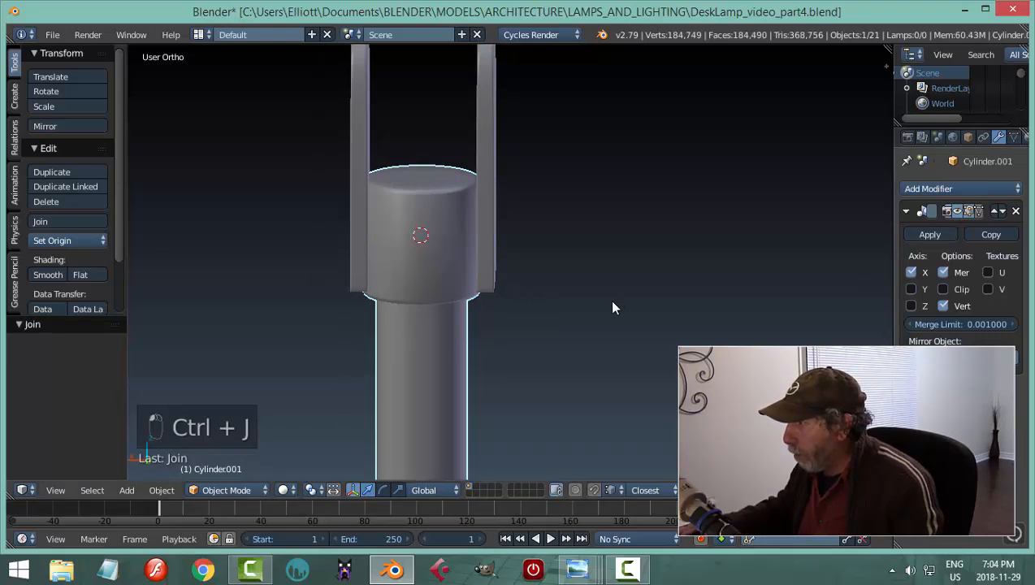
{"action": "scroll", "coordinate": [608, 307], "scroll_direction": "down", "scroll_amount": 6}
{"action": "scroll", "coordinate": [546, 299], "scroll_direction": "up", "scroll_amount": 4}
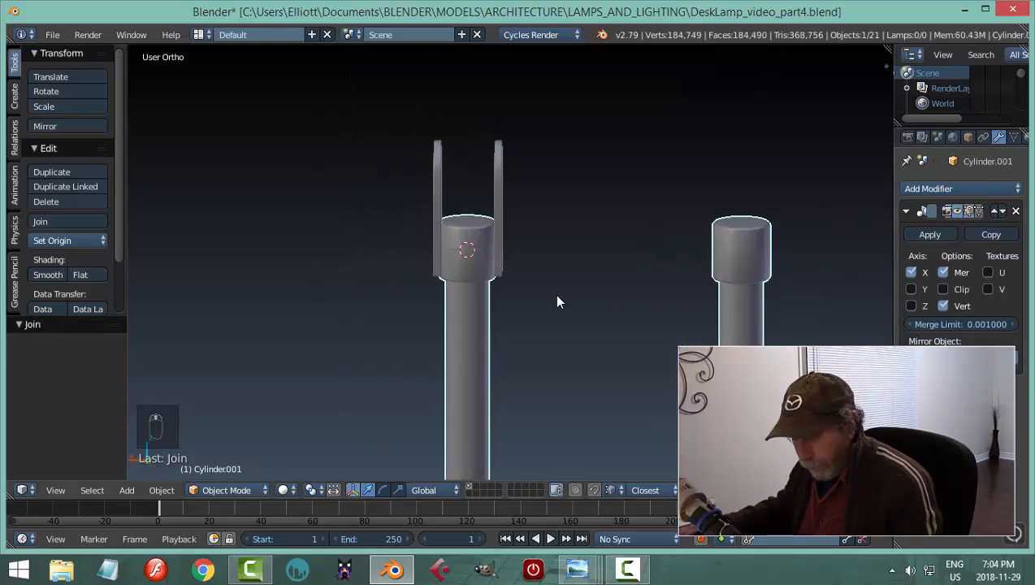
{"action": "key", "text": "a"}
- In Edit Mode on the pole object, add a single centred loop cut around the collar and deselect everything
{"action": "middle_click_drag", "start_coordinate": [540, 312], "coordinate": [451, 244]}
{"action": "scroll", "coordinate": [528, 301], "scroll_direction": "up", "scroll_amount": 3}
{"action": "right_click", "coordinate": [451, 245]}
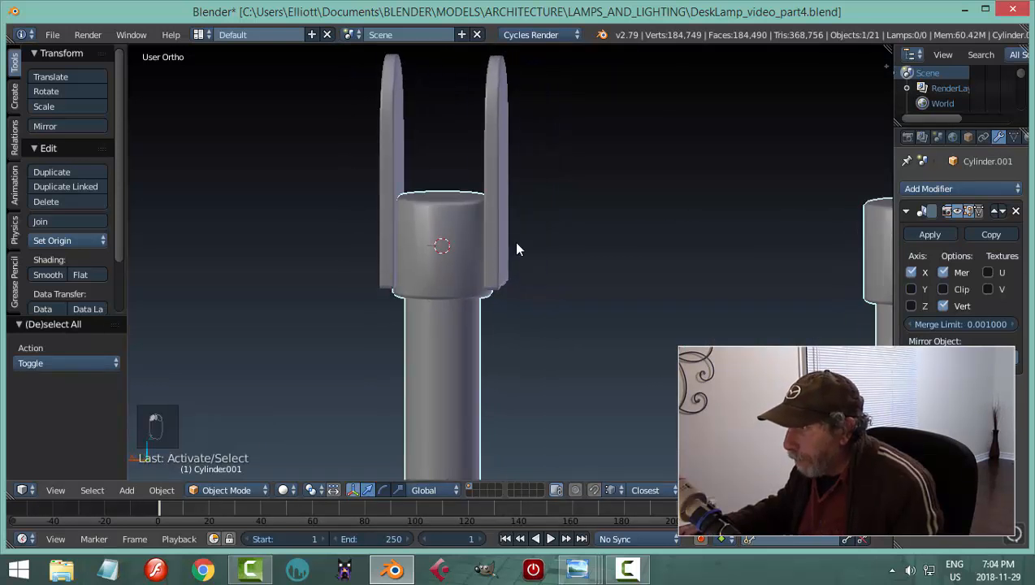
{"action": "key", "text": "Tab"}
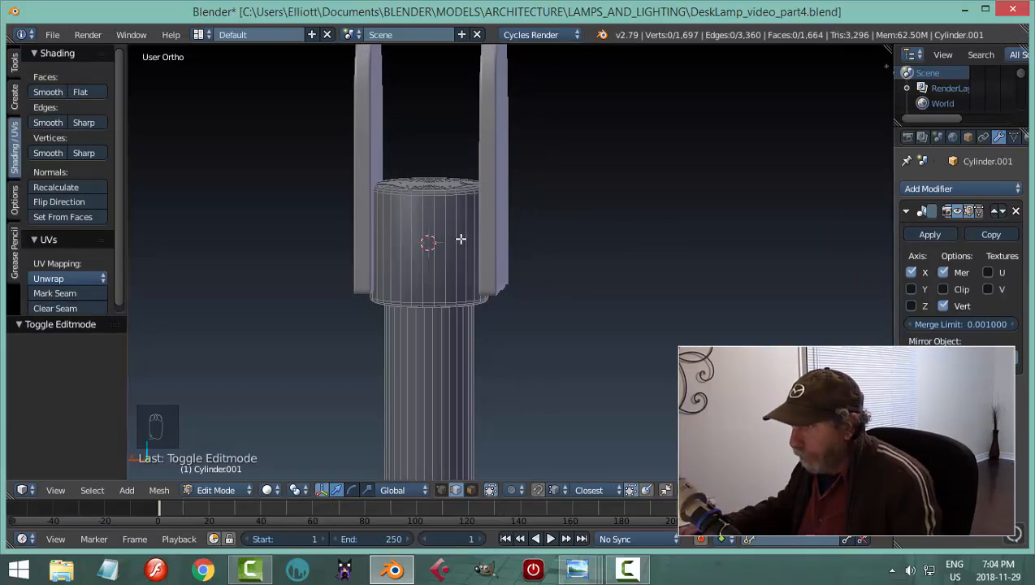
{"action": "key", "text": "ctrl+r"}
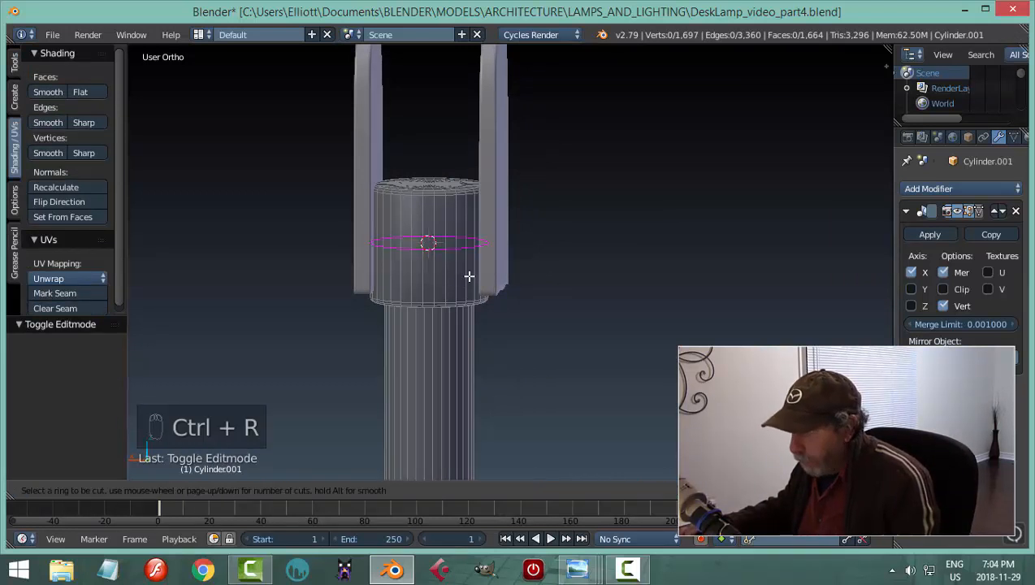
{"action": "right_click", "coordinate": [469, 276]}
{"action": "key", "text": "a"}
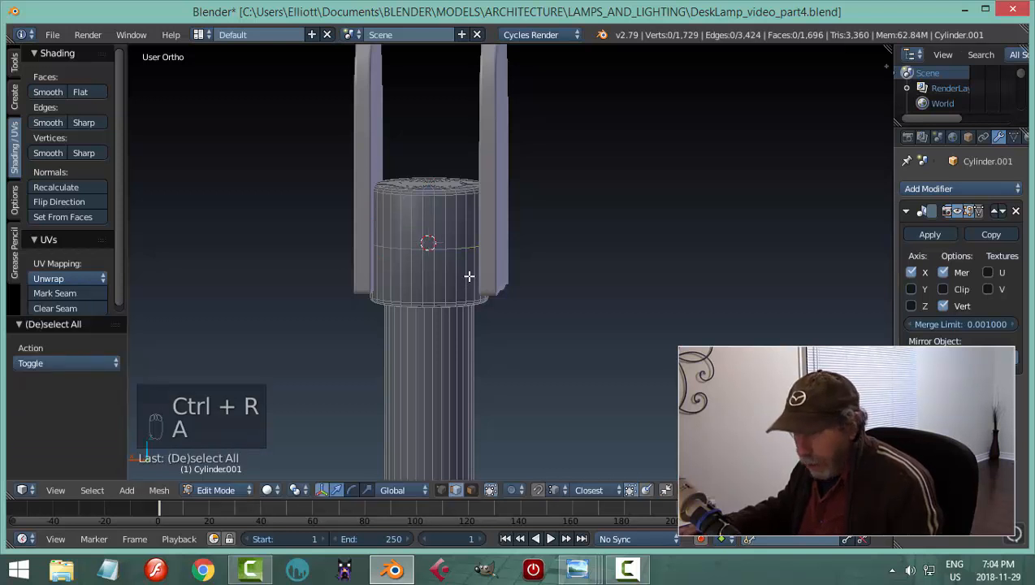
- Extrude the collar's lower face loop and scale it outward to about 1.591 with Z locked, and deselect everything
{"action": "key", "text": "ctrl+Tab"}
{"action": "left_click", "coordinate": [427, 307]}
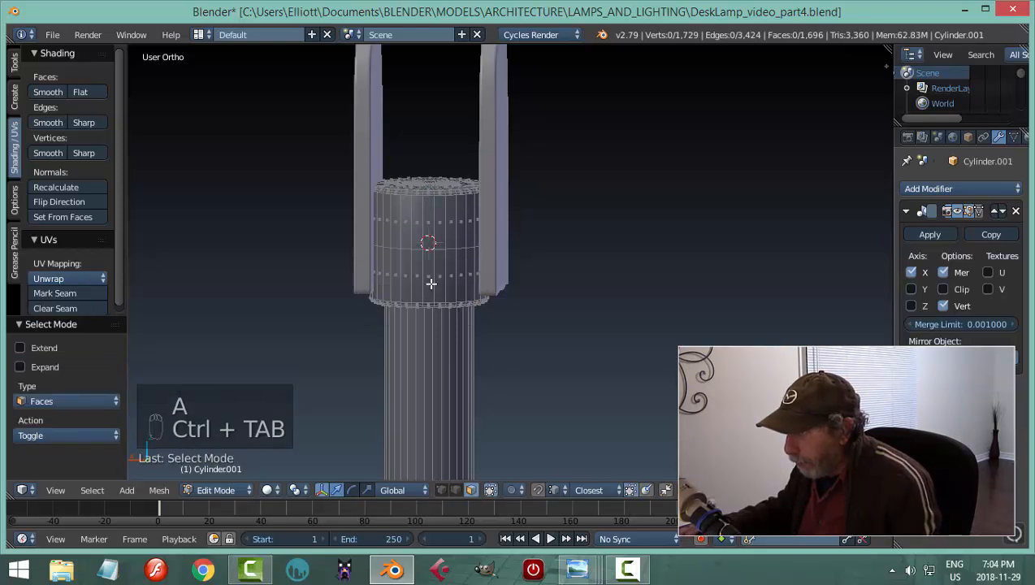
{"action": "right_click", "coordinate": [432, 271], "text": "alt"}
{"action": "middle_click_drag", "start_coordinate": [591, 292], "coordinate": [577, 300]}
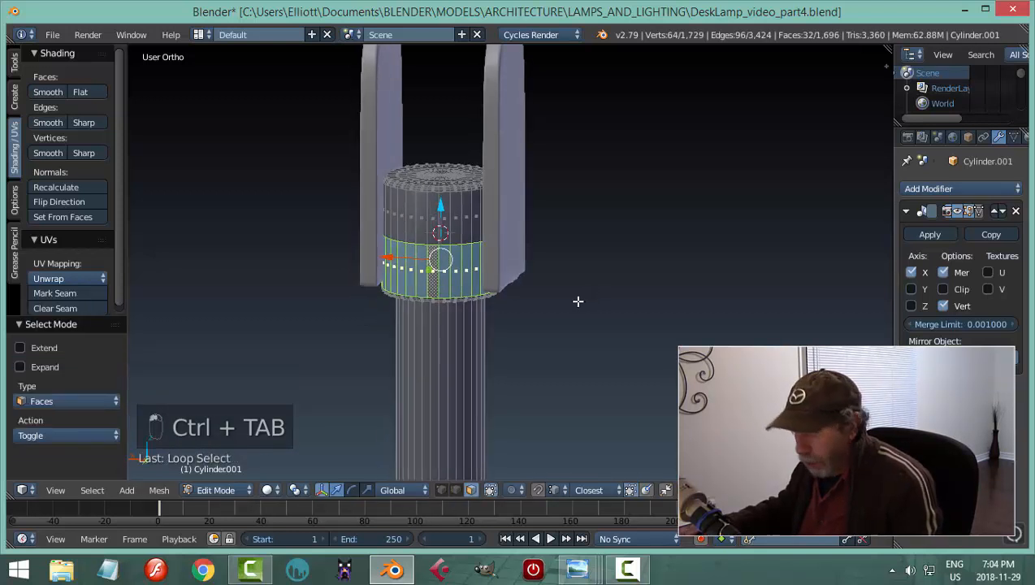
{"action": "key", "text": "e"}
{"action": "key", "text": "s"}
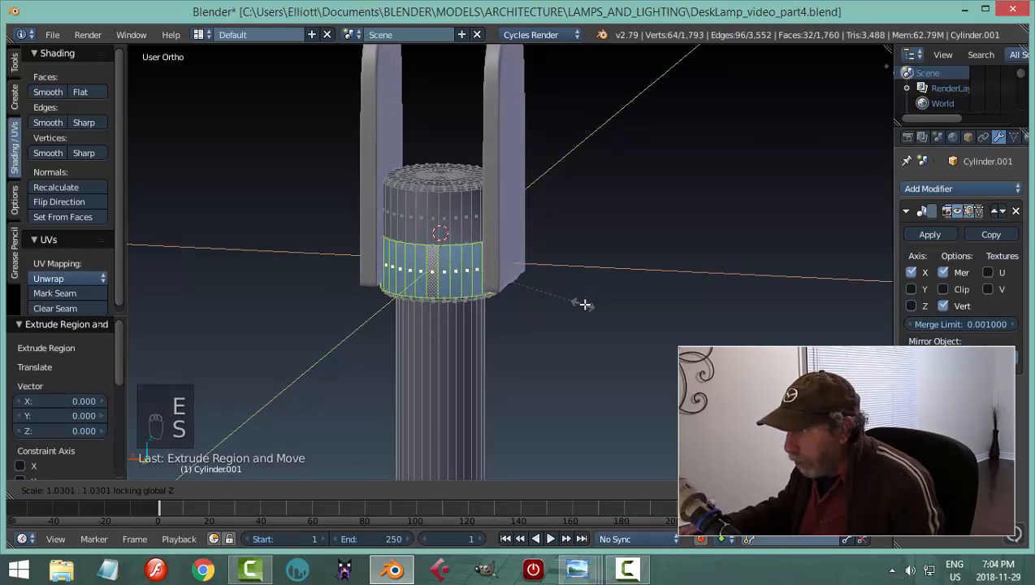
{"action": "left_click", "coordinate": [661, 315]}
{"action": "middle_click_drag", "start_coordinate": [604, 360], "coordinate": [603, 311]}
{"action": "scroll", "coordinate": [547, 338], "scroll_direction": "up", "scroll_amount": 3}
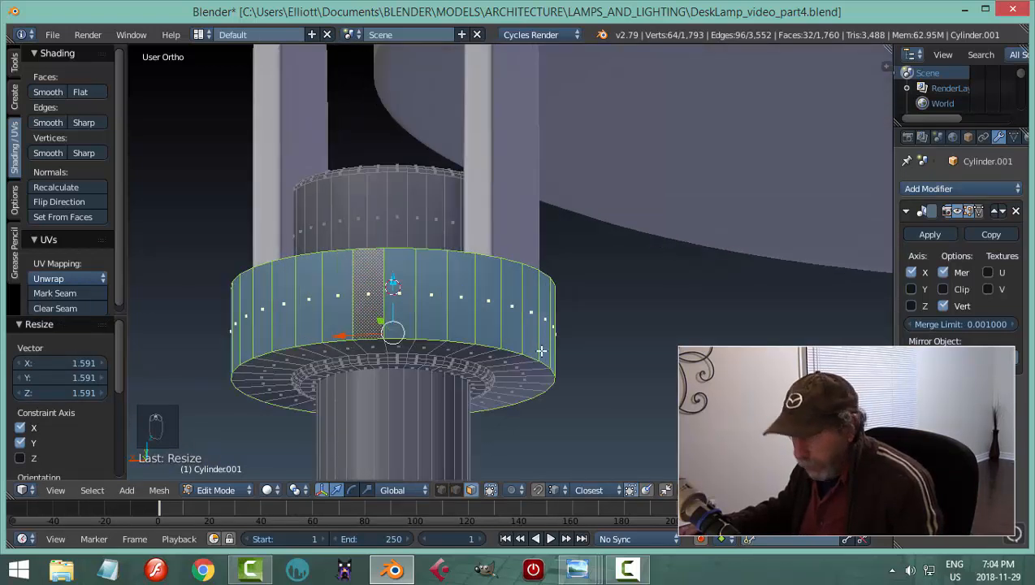
{"action": "key", "text": "a"}
- Select the four narrow face loops under the collar around the pole and lower them along Z to taper the underside
{"action": "scroll", "coordinate": [512, 323], "scroll_direction": "up", "scroll_amount": 3}
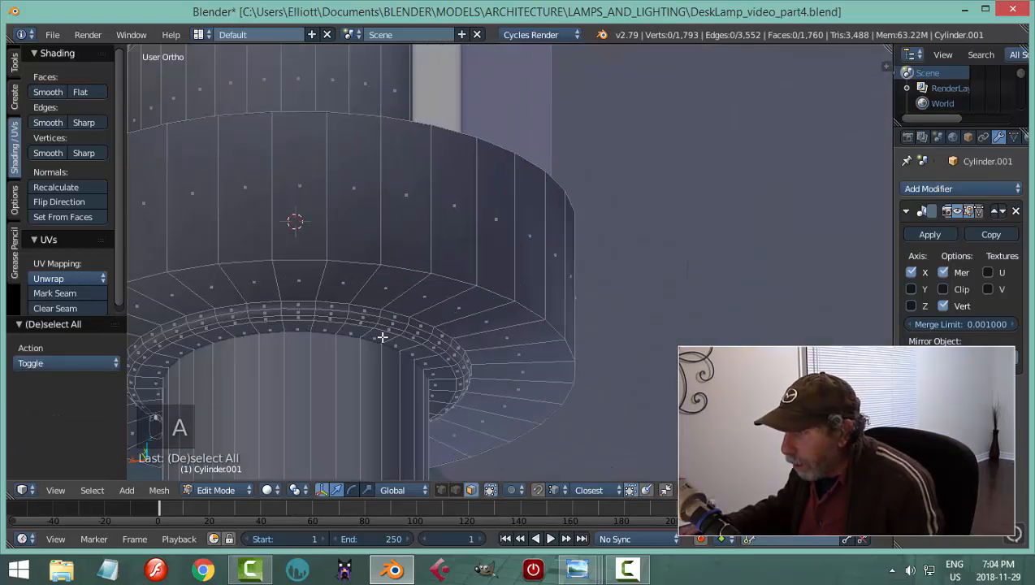
{"action": "right_click", "coordinate": [348, 307], "text": "alt"}
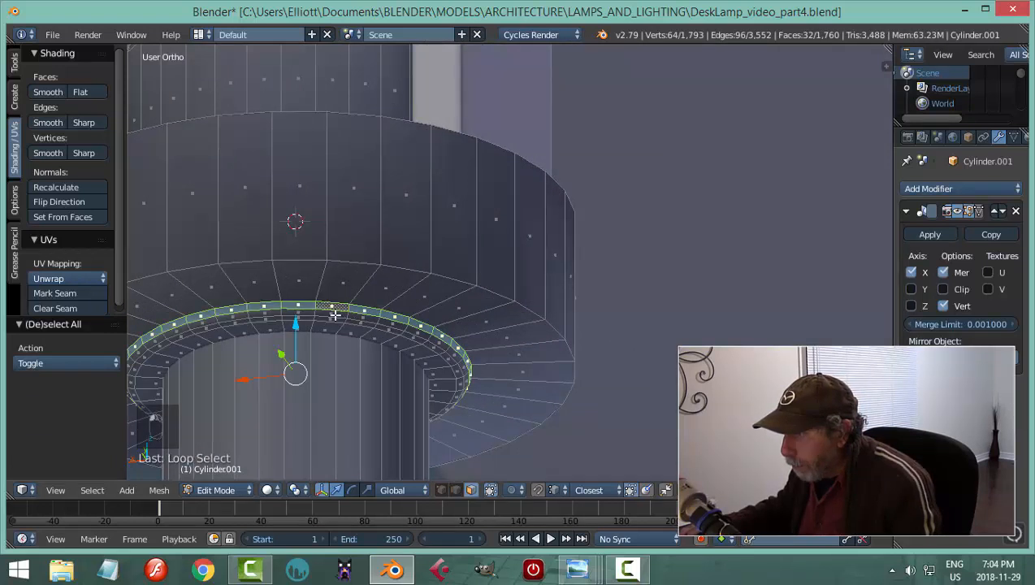
{"action": "right_click", "coordinate": [317, 312], "text": "alt+shift"}
{"action": "right_click", "coordinate": [313, 318], "text": "alt+shift"}
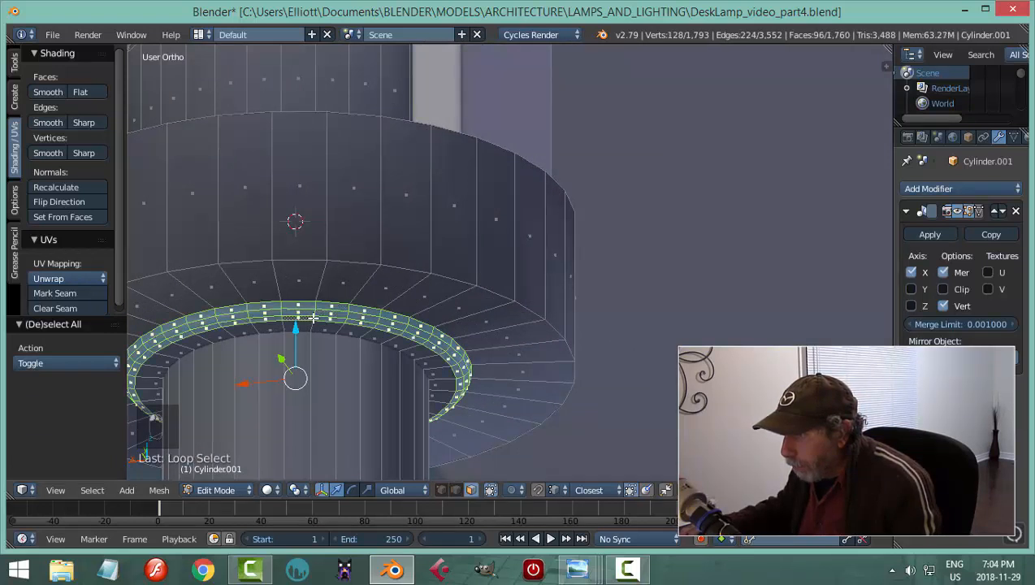
{"action": "right_click", "coordinate": [309, 326], "text": "alt+shift"}
{"action": "scroll", "coordinate": [366, 322], "scroll_direction": "down", "scroll_amount": 4}
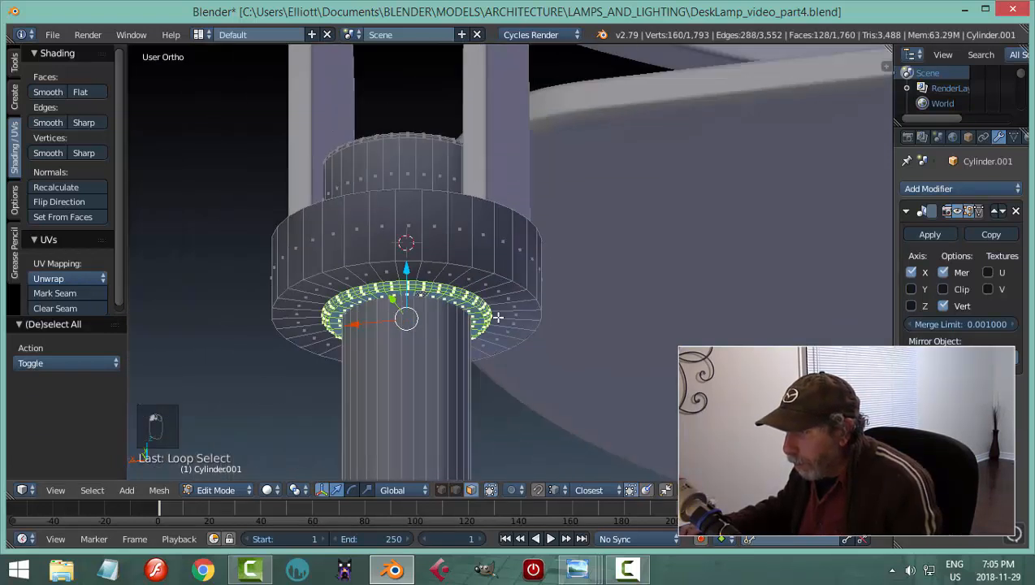
{"action": "middle_click_drag", "start_coordinate": [460, 300], "coordinate": [463, 323]}
{"action": "left_click_drag", "start_coordinate": [407, 239], "coordinate": [414, 304]}
{"action": "key", "text": "a"}
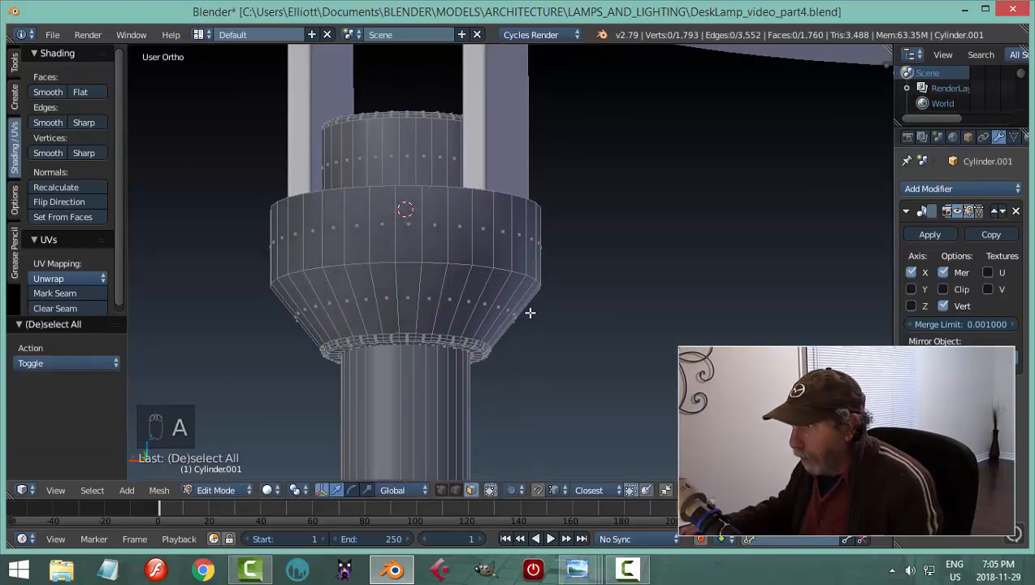
- Bevel the upper outer edge loop of the widened collar with an offset of about 0.006 and deselect everything
{"action": "key", "text": "Tab"}
{"action": "key", "text": "Tab"}
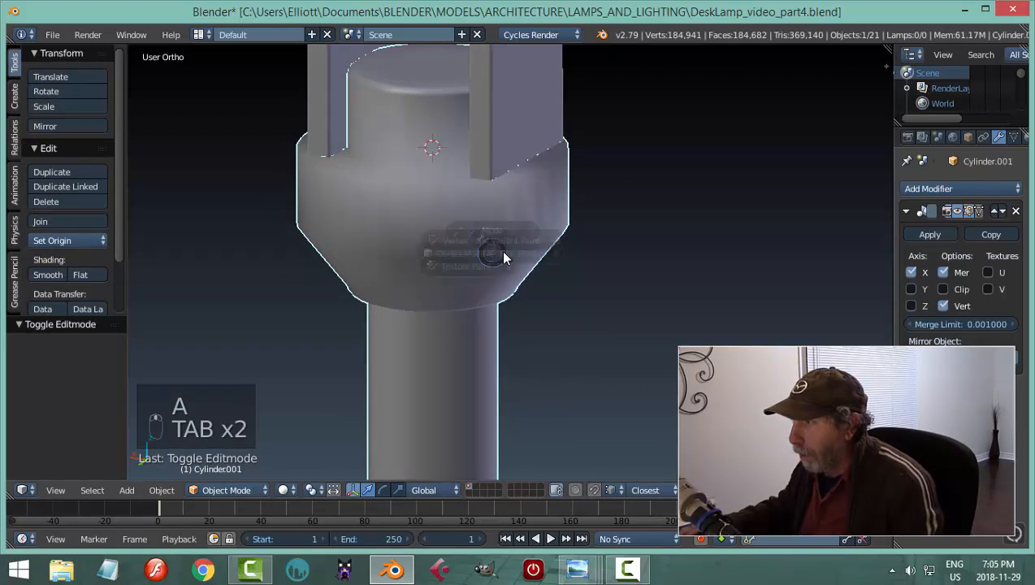
{"action": "scroll", "coordinate": [498, 233], "scroll_direction": "up", "scroll_amount": 2}
{"action": "key", "text": "ctrl+Tab"}
{"action": "left_click", "coordinate": [452, 219]}
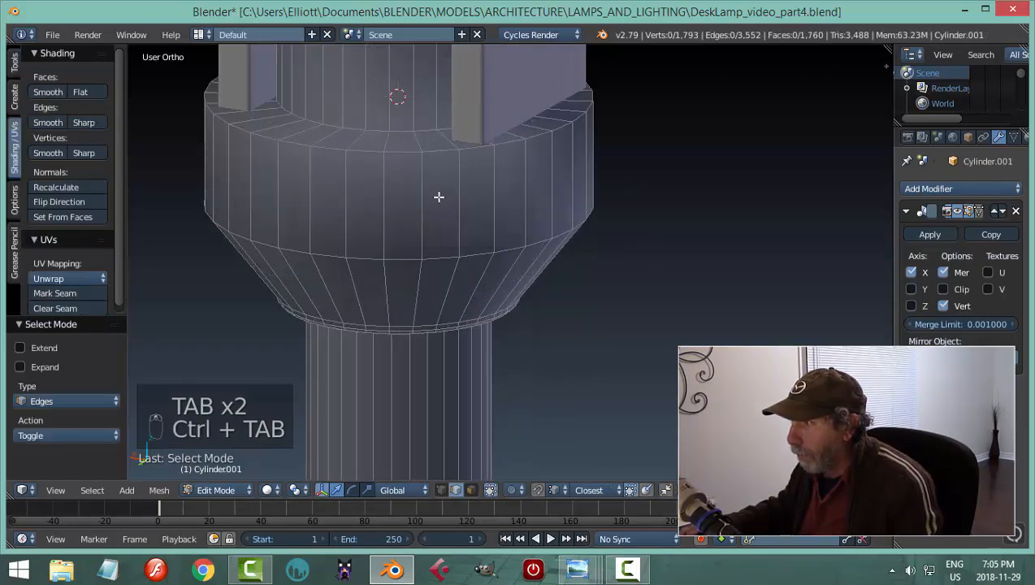
{"action": "right_click", "coordinate": [405, 155], "text": "alt"}
{"action": "key", "text": "ctrl+b"}
{"action": "key", "text": "ctrl+b"}
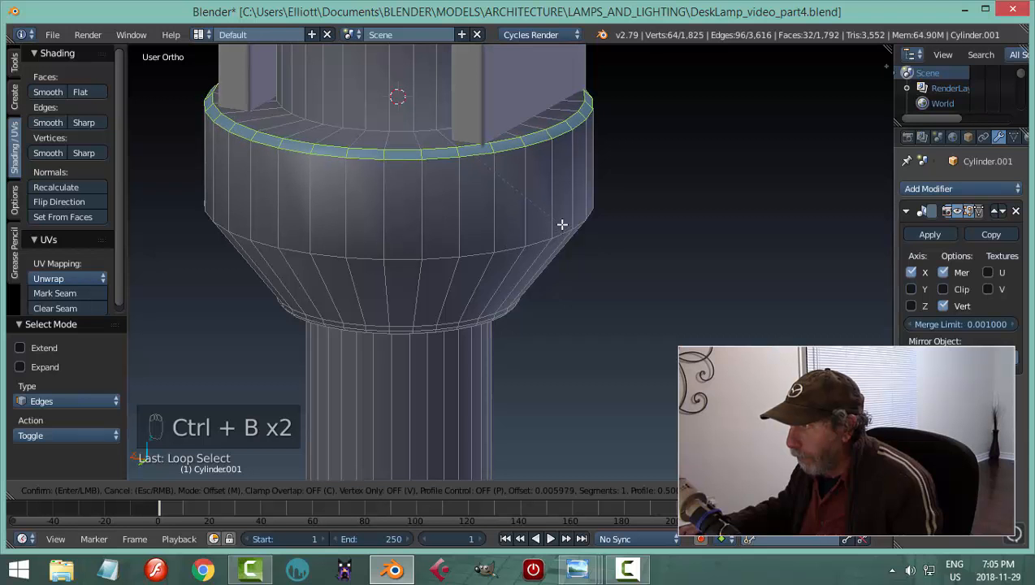
{"action": "left_click", "coordinate": [561, 224]}
{"action": "key", "text": "a"}
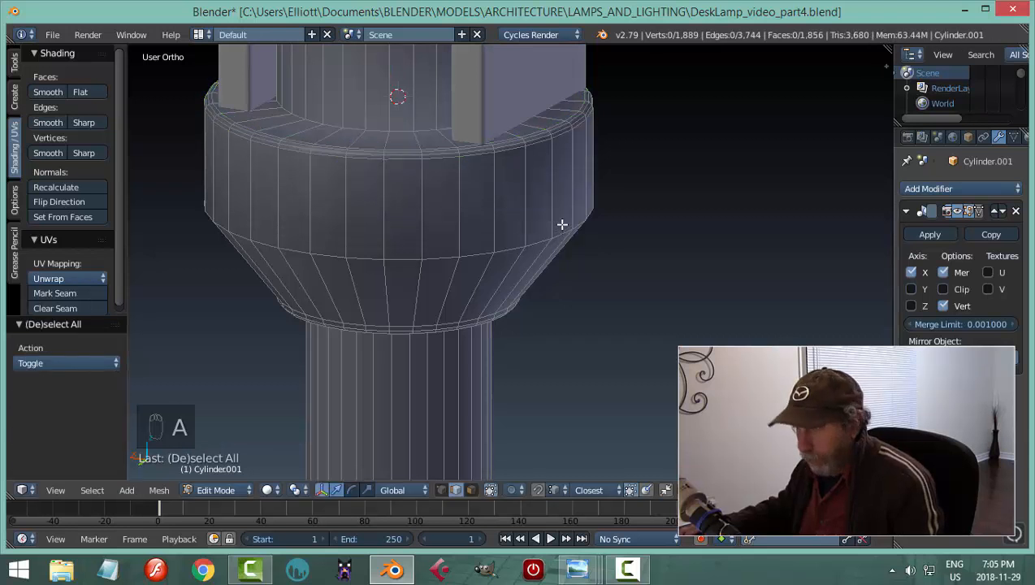
- Return to Object Mode, clear the selection and examine the smoothed shape of the collar from several angles
{"action": "key", "text": "Tab"}
{"action": "left_click", "coordinate": [434, 228]}
{"action": "scroll", "coordinate": [534, 223], "scroll_direction": "down", "scroll_amount": 5}
{"action": "key", "text": "a"}
{"action": "key", "text": "a"}
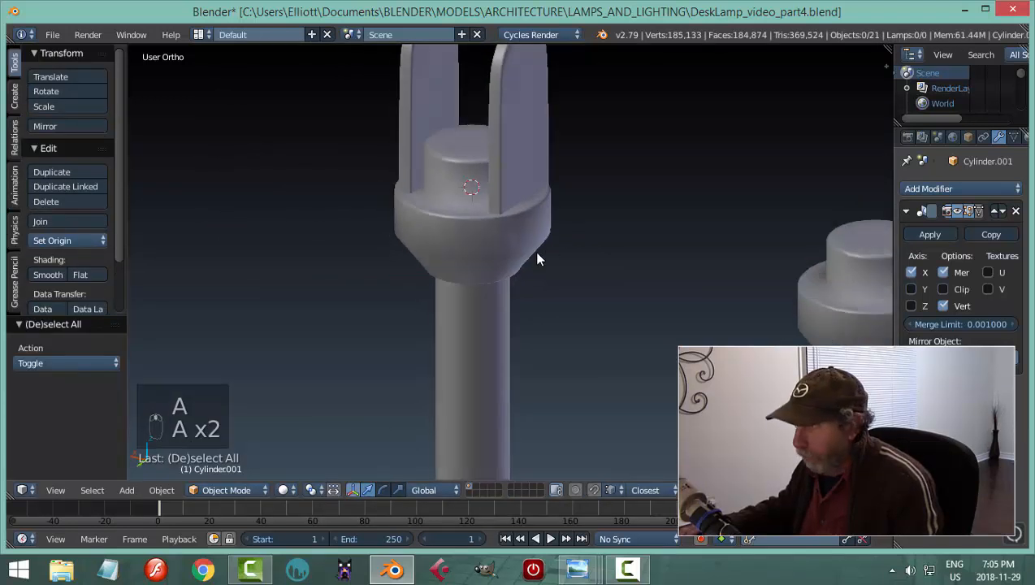
{"action": "middle_click_drag", "start_coordinate": [587, 203], "coordinate": [577, 213]}
{"action": "scroll", "coordinate": [571, 220], "scroll_direction": "down", "scroll_amount": 2}
{"action": "middle_click_drag", "start_coordinate": [536, 242], "coordinate": [523, 253]}
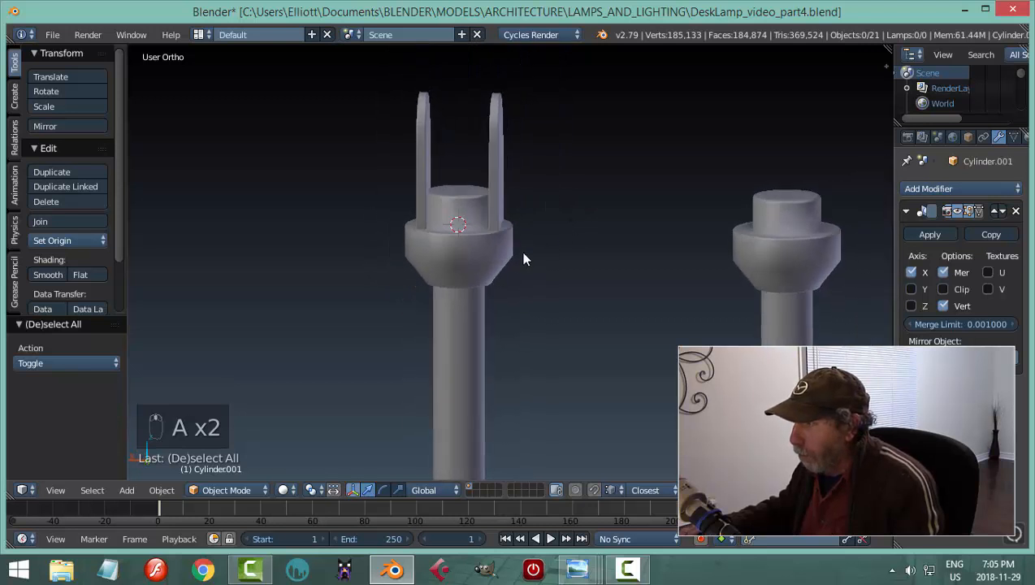
- In Edit Mode, add two loop cuts to the collar's vertical band, one near its upper edge and one near its lower edge
{"action": "scroll", "coordinate": [497, 275], "scroll_direction": "up", "scroll_amount": 1}
{"action": "key", "text": "Tab"}
{"action": "left_click", "coordinate": [517, 275]}
{"action": "scroll", "coordinate": [493, 254], "scroll_direction": "up", "scroll_amount": 2}
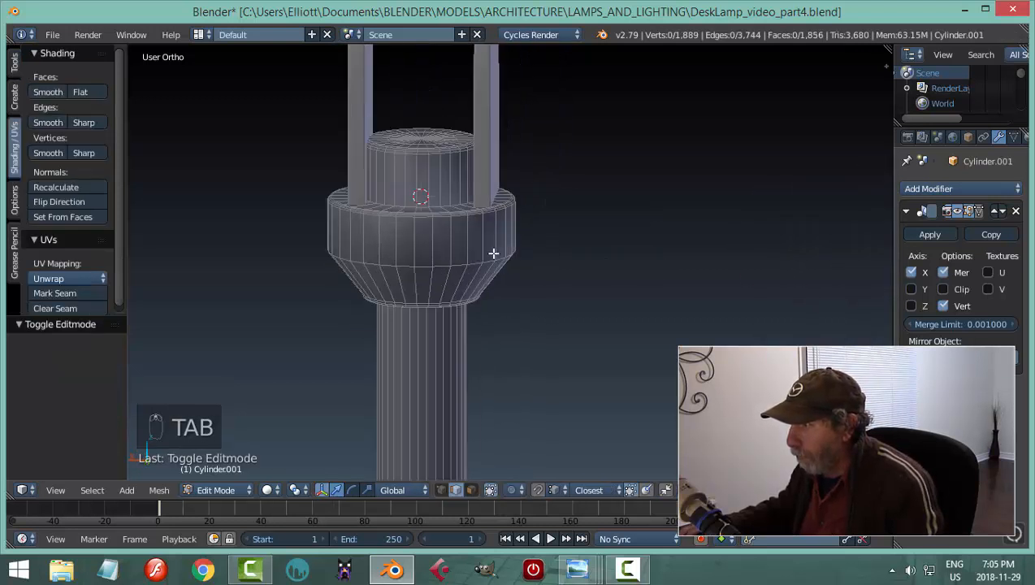
{"action": "key", "text": "ctrl+r"}
{"action": "left_click", "coordinate": [489, 223]}
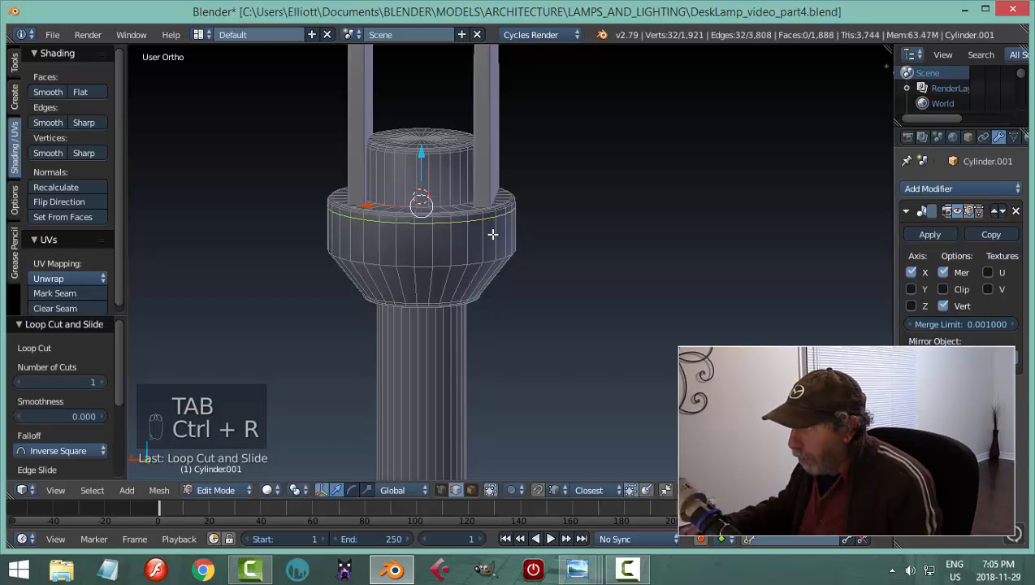
{"action": "key", "text": "ctrl+r"}
{"action": "left_click", "coordinate": [493, 233]}
{"action": "left_click", "coordinate": [495, 252]}
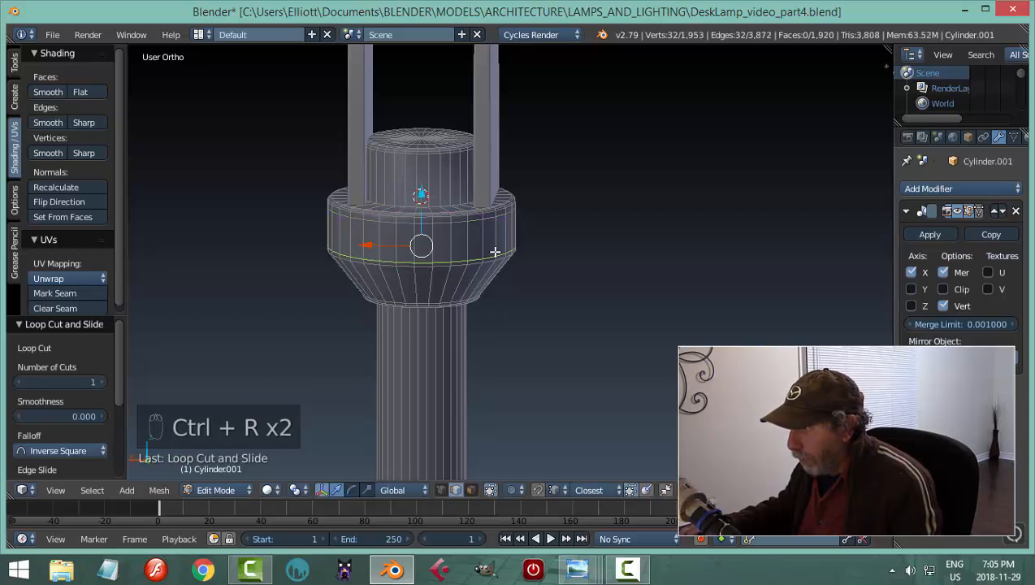
- Add a loop cut near the upper edge of the collar's tapered underside, and return to Object Mode with nothing selected
{"action": "key", "text": "ctrl+r"}
{"action": "left_click", "coordinate": [471, 286]}
{"action": "left_click", "coordinate": [475, 276]}
{"action": "key", "text": "Tab"}
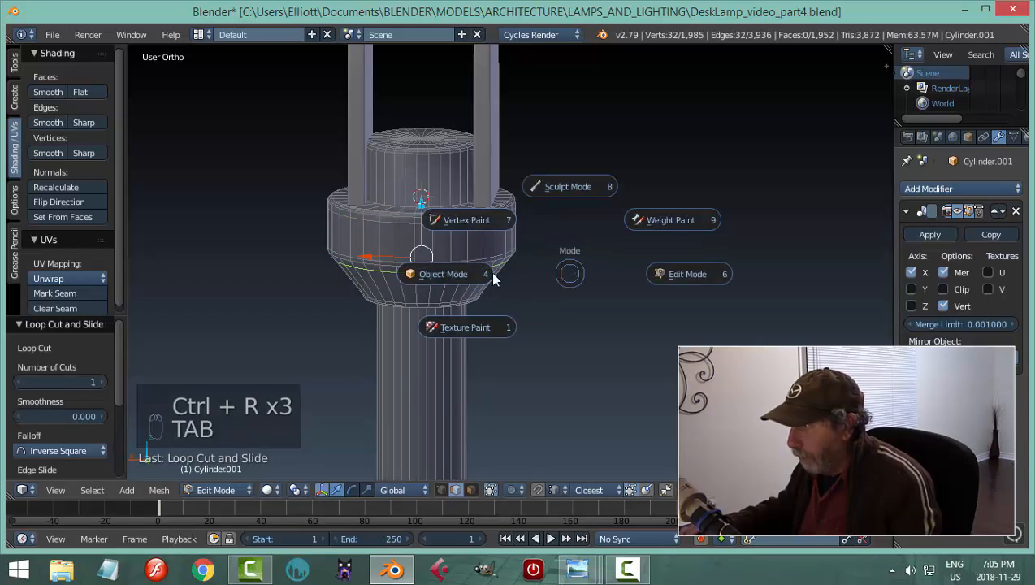
{"action": "left_click", "coordinate": [492, 277]}
{"action": "key", "text": "a"}
{"action": "key", "text": "a"}
{"action": "scroll", "coordinate": [601, 285], "scroll_direction": "down", "scroll_amount": 5}
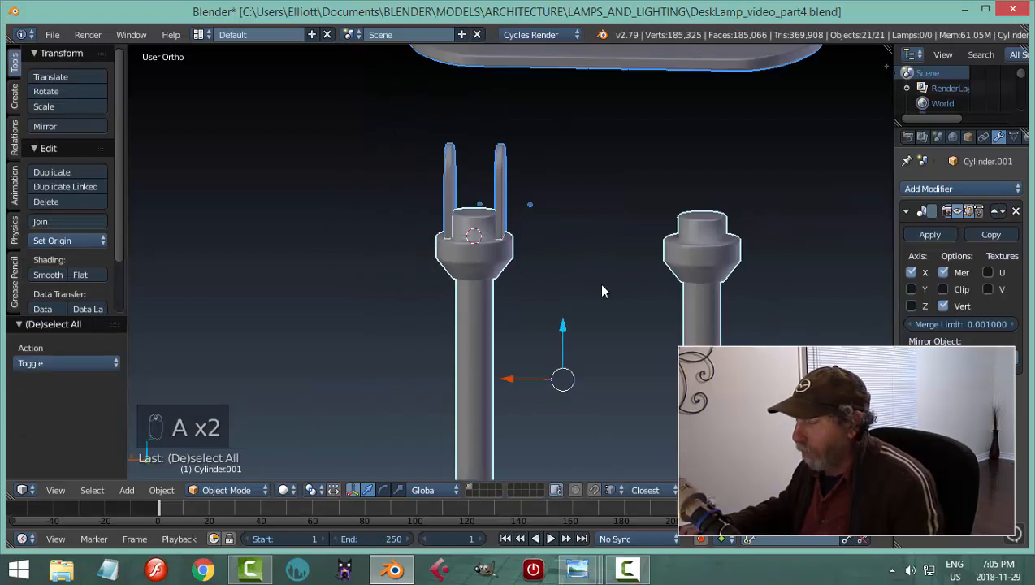
{"action": "key", "text": "a"}
- Add a loop cut around the short cylinder between the bracket plates, and return to Object Mode with nothing selected
{"action": "mouse_move", "coordinate": [537, 301]}
{"action": "middle_mouse_down"}
{"action": "mouse_move", "coordinate": [576, 185]}
{"action": "mouse_move", "coordinate": [557, 329]}
{"action": "mouse_move", "coordinate": [510, 312]}
{"action": "mouse_move", "coordinate": [474, 280]}
{"action": "mouse_move", "coordinate": [578, 282]}
{"action": "mouse_move", "coordinate": [566, 290]}
{"action": "mouse_move", "coordinate": [528, 283]}
{"action": "middle_mouse_up"}
{"action": "scroll", "coordinate": [563, 285], "scroll_direction": "up", "scroll_amount": 3}
{"action": "key", "text": "Tab"}
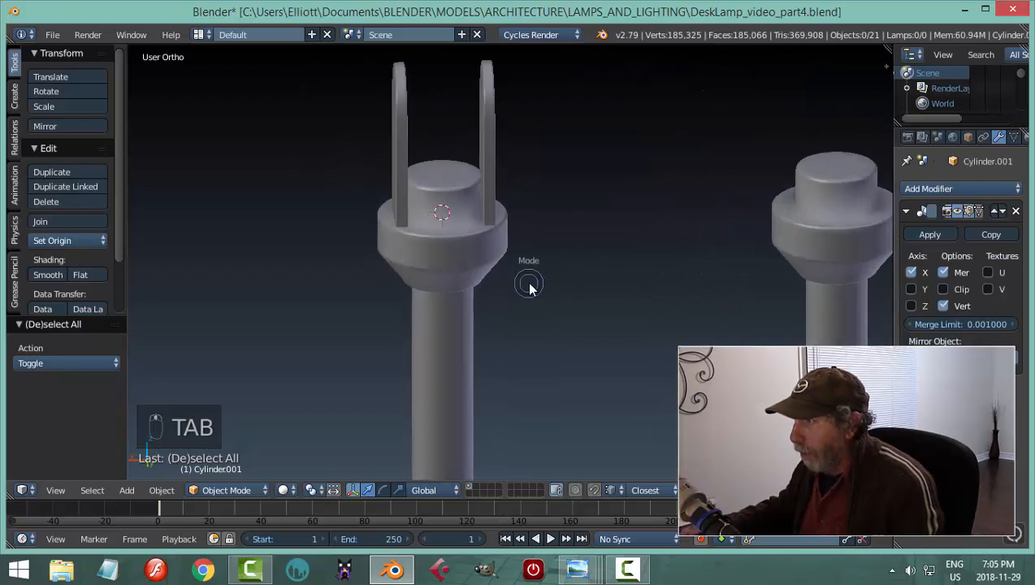
{"action": "left_click", "coordinate": [586, 282]}
{"action": "scroll", "coordinate": [473, 233], "scroll_direction": "up", "scroll_amount": 2}
{"action": "key", "text": "ctrl+r"}
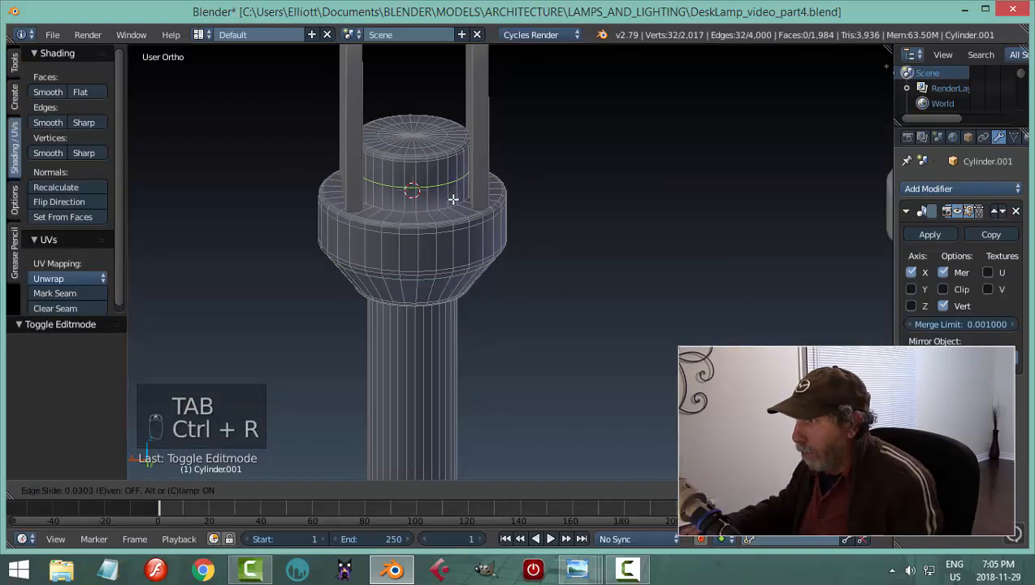
{"action": "left_click", "coordinate": [452, 201]}
{"action": "key", "text": "Tab"}
{"action": "left_click", "coordinate": [436, 228]}
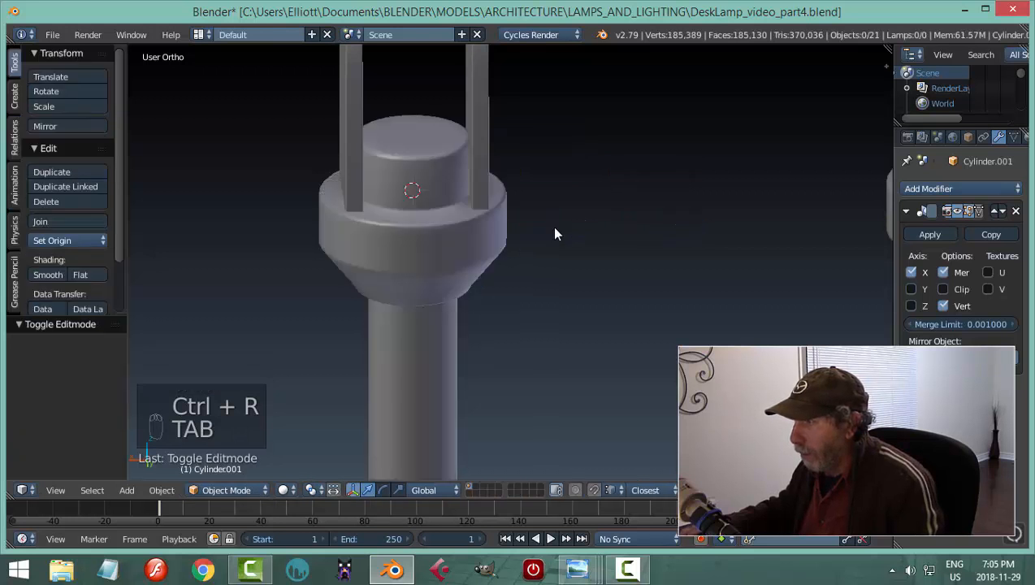
{"action": "scroll", "coordinate": [568, 239], "scroll_direction": "down", "scroll_amount": 3}
{"action": "key", "text": "a"}
{"action": "key", "text": "a"}
{"action": "key", "text": "a"}
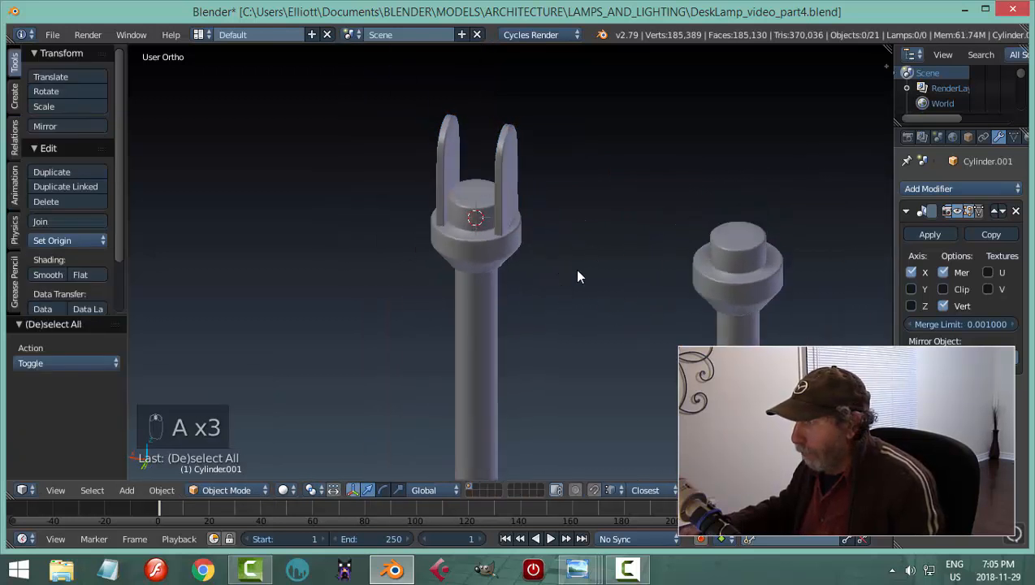
- Scale both bracket plates together along Y to about 0.919 so they fit on the collar, and deselect them
{"action": "scroll", "coordinate": [574, 268], "scroll_direction": "down", "scroll_amount": 4}
{"action": "middle_click_drag", "start_coordinate": [524, 273], "coordinate": [473, 241]}
{"action": "scroll", "coordinate": [557, 254], "scroll_direction": "up", "scroll_amount": 3}
{"action": "scroll", "coordinate": [540, 237], "scroll_direction": "up", "scroll_amount": 3}
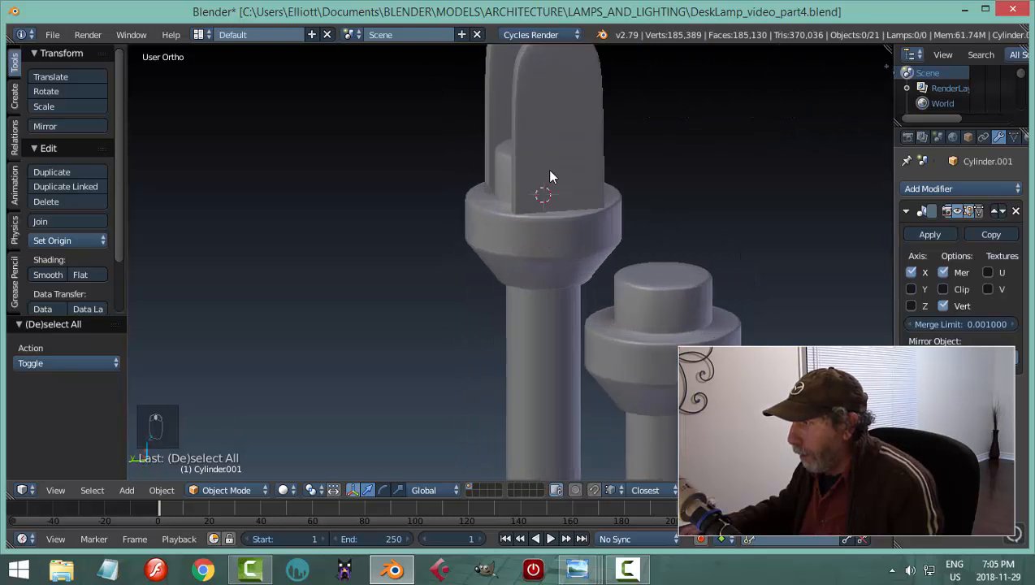
{"action": "right_click", "coordinate": [547, 172]}
{"action": "right_click", "coordinate": [488, 104], "text": "shift"}
{"action": "middle_click_drag", "start_coordinate": [620, 189], "coordinate": [644, 199]}
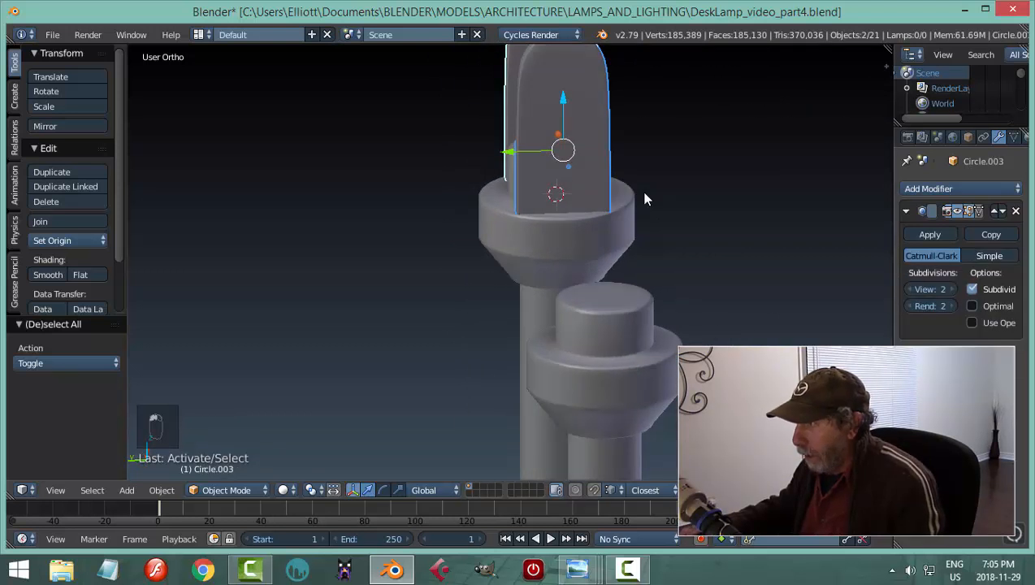
{"action": "key", "text": "s"}
{"action": "key", "text": "y"}
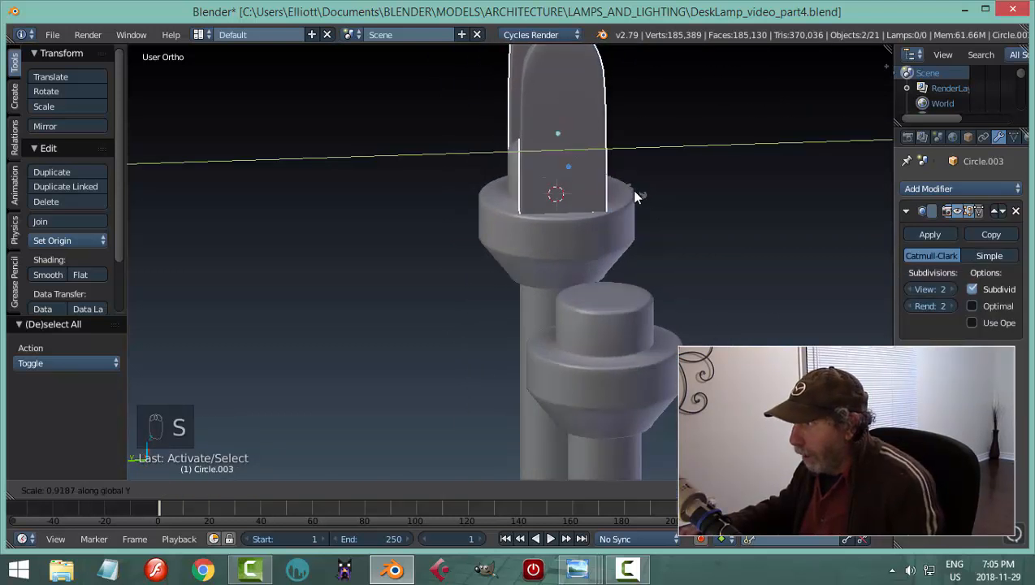
{"action": "left_click", "coordinate": [634, 197]}
{"action": "key", "text": "a"}
- Apply the Subdivision Surface modifier on each of the two bracket plates
{"action": "scroll", "coordinate": [625, 190], "scroll_direction": "down", "scroll_amount": 5}
{"action": "middle_click_drag", "start_coordinate": [554, 211], "coordinate": [668, 226]}
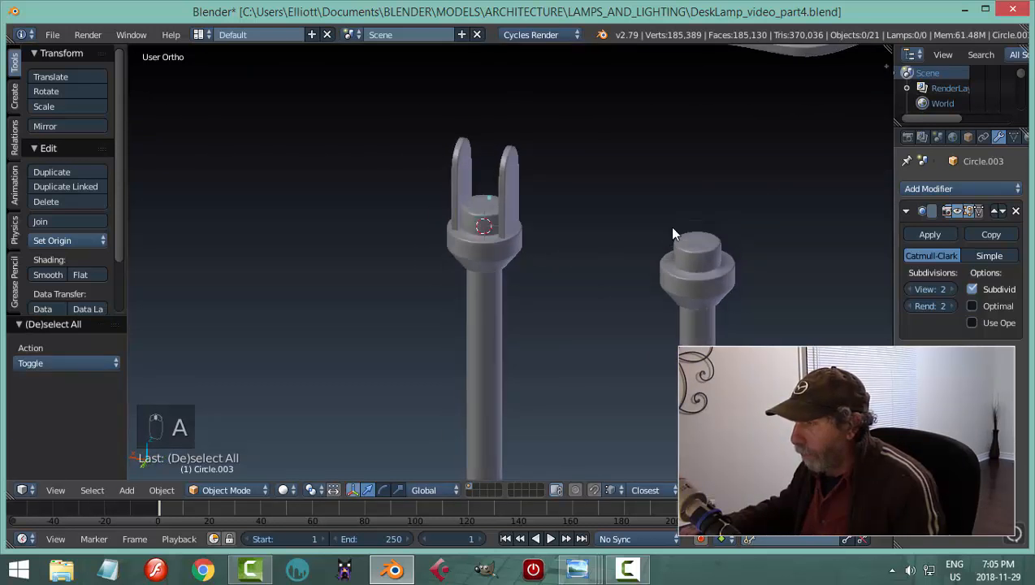
{"action": "right_click", "coordinate": [520, 191]}
{"action": "right_click", "coordinate": [467, 162], "text": "shift"}
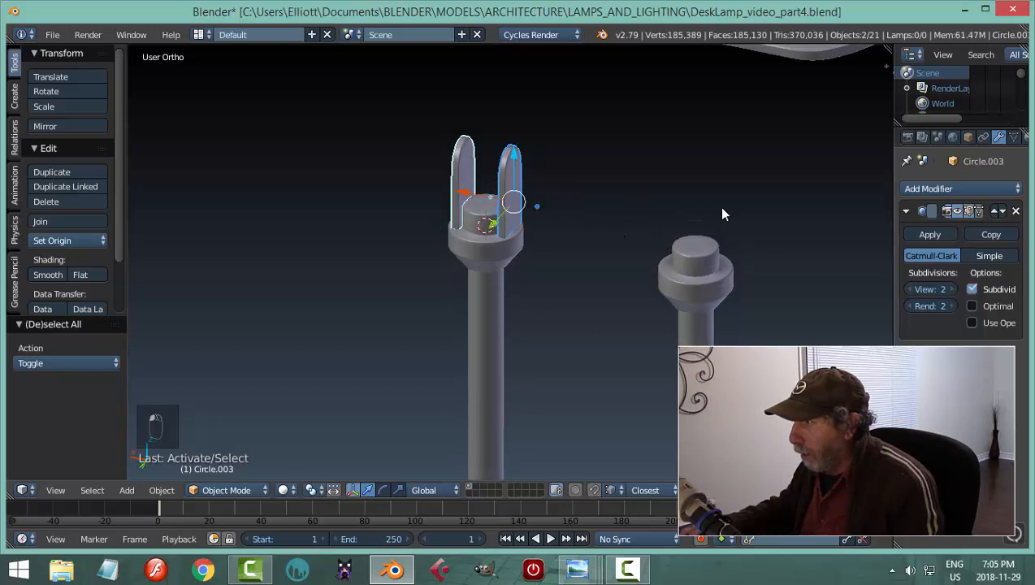
{"action": "left_click", "coordinate": [930, 233]}
{"action": "right_click", "coordinate": [504, 177]}
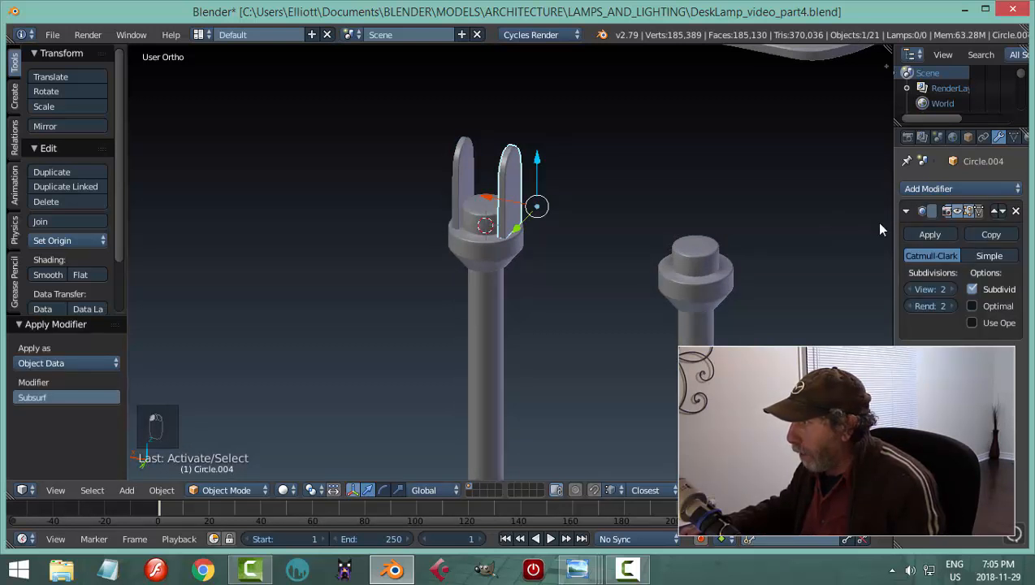
{"action": "left_click", "coordinate": [929, 234]}
- Join both bracket plates into the mirrored pole object, keeping the pole active, and deselect everything
{"action": "right_click", "coordinate": [461, 165], "text": "shift"}
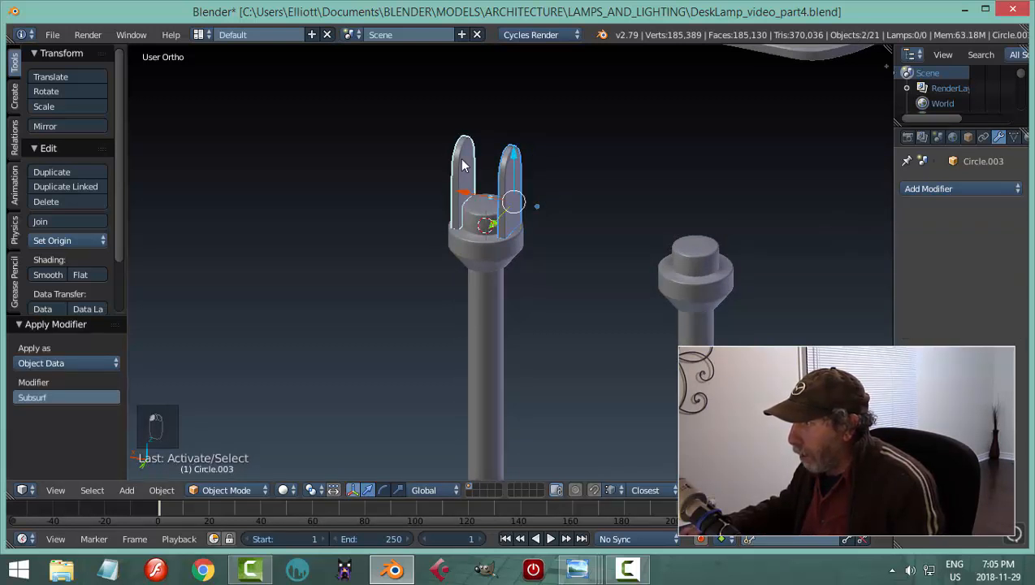
{"action": "right_click", "coordinate": [478, 251], "text": "shift"}
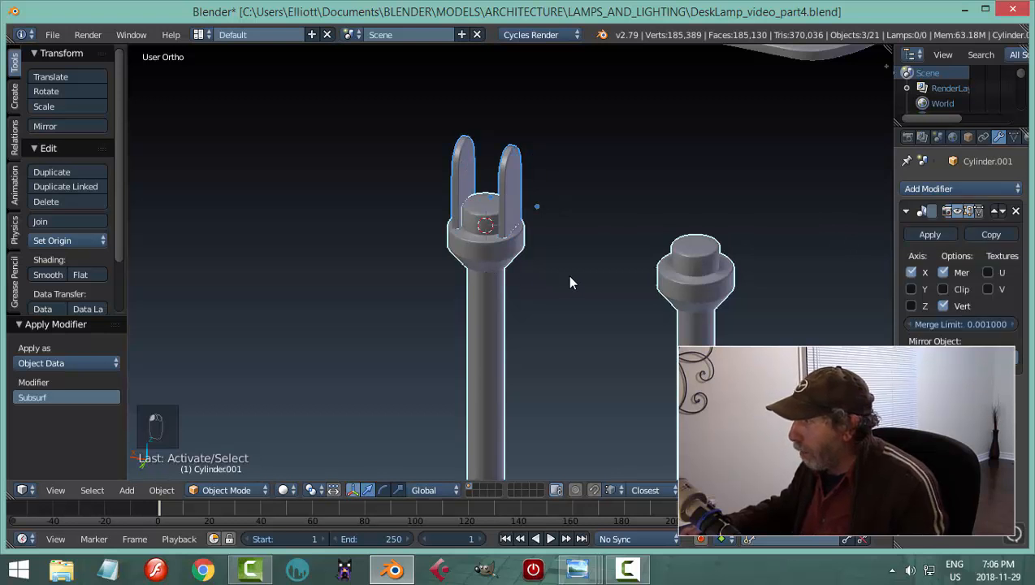
{"action": "key", "text": "ctrl+j"}
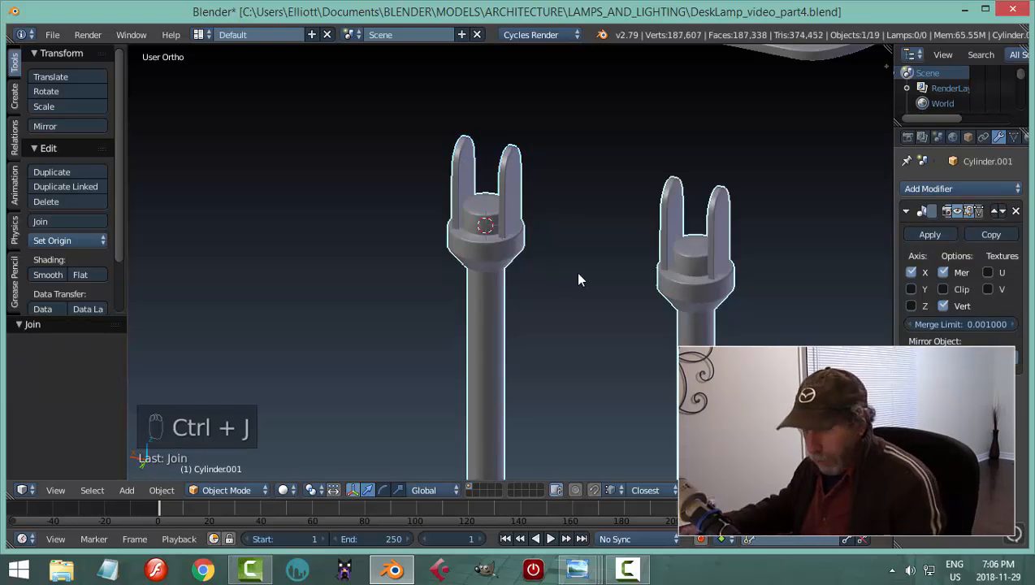
{"action": "key", "text": "a"}
{"action": "scroll", "coordinate": [499, 283], "scroll_direction": "down", "scroll_amount": 4}
{"action": "scroll", "coordinate": [538, 263], "scroll_direction": "up", "scroll_amount": 2}
{"action": "scroll", "coordinate": [599, 268], "scroll_direction": "down", "scroll_amount": 3}
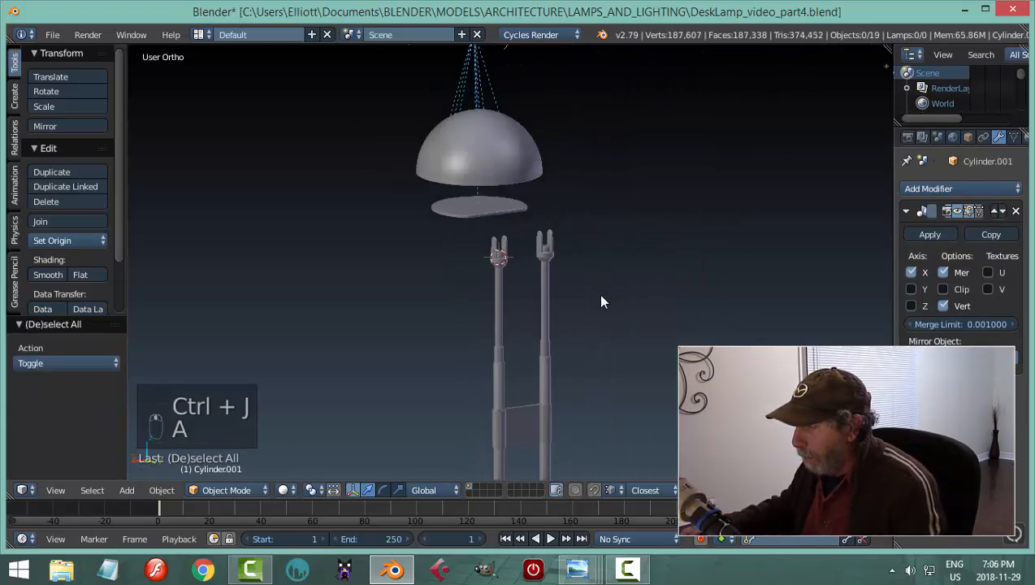
{"action": "scroll", "coordinate": [559, 322], "scroll_direction": "down", "scroll_amount": 1}
{"action": "scroll", "coordinate": [498, 311], "scroll_direction": "up", "scroll_amount": 3}
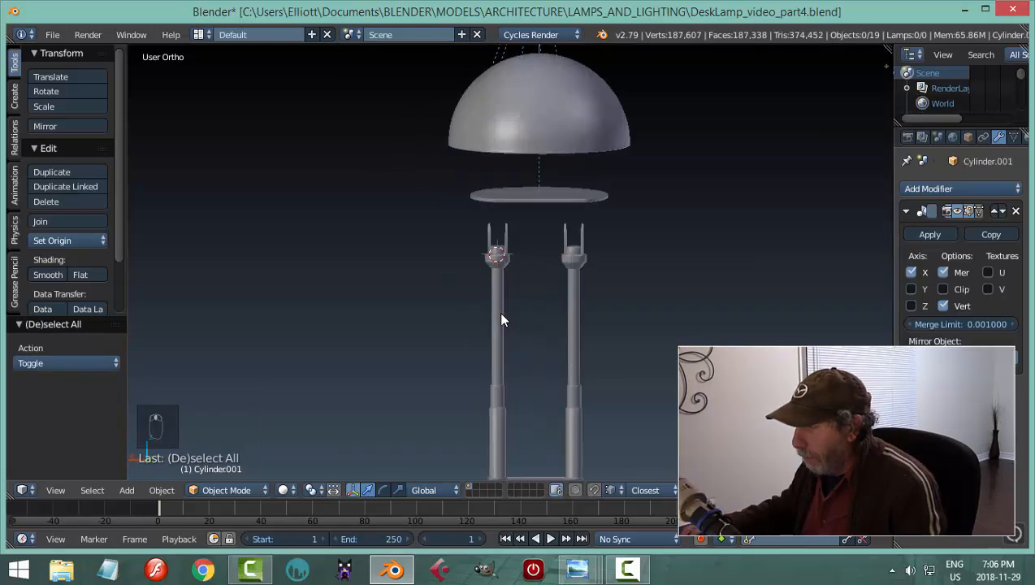
- Check the joined pole and bracket plates as one mirrored selection, deselect everything and save the file
{"action": "right_click", "coordinate": [499, 294]}
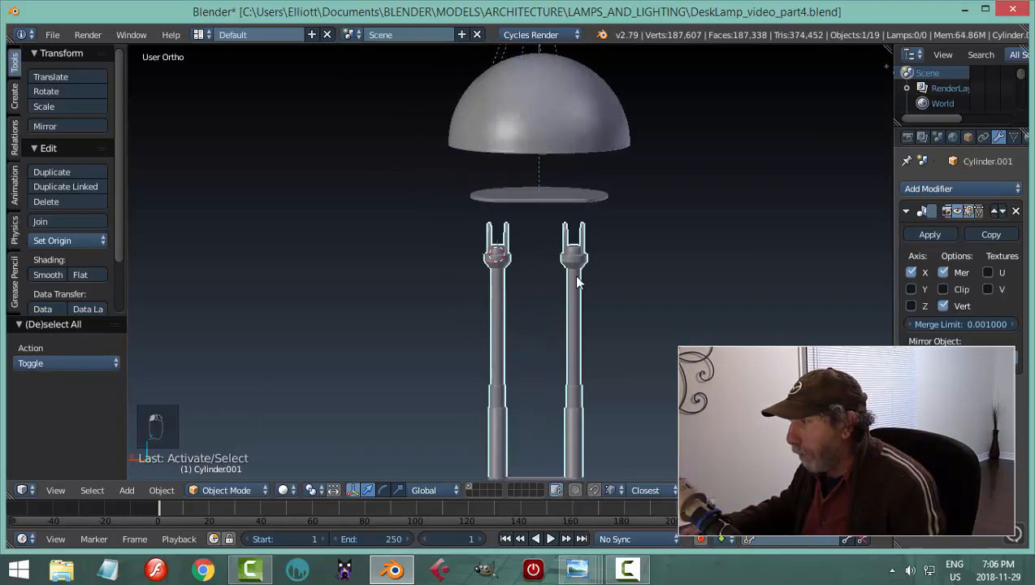
{"action": "middle_click_drag", "start_coordinate": [550, 307], "coordinate": [499, 335]}
{"action": "key", "text": "a"}
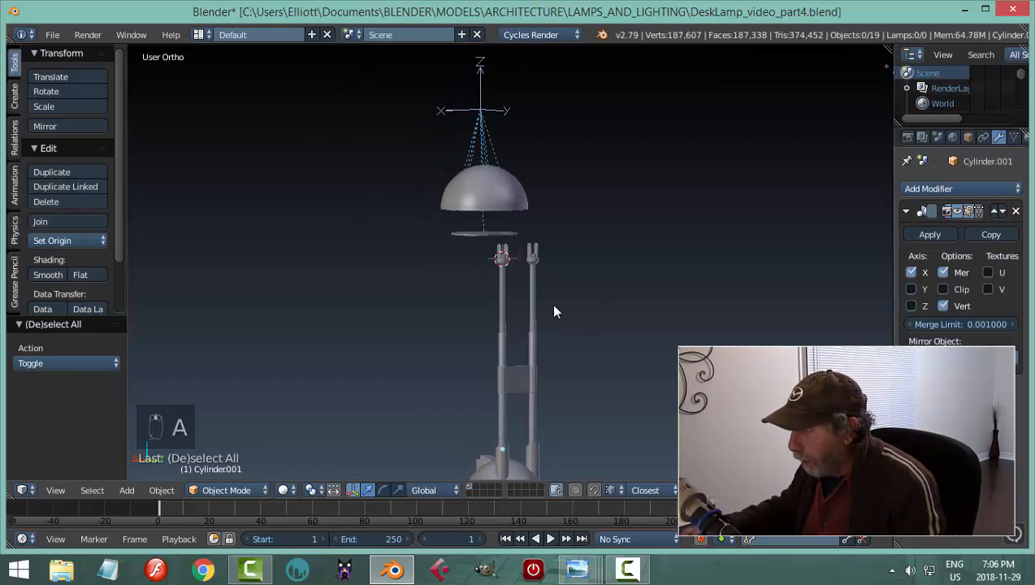
{"action": "middle_click_drag", "start_coordinate": [553, 311], "coordinate": [395, 317]}
{"action": "key", "text": "ctrl+s"}
- Clear the leftover edge loop selection in the pole's mesh in Edit Mode and return to Object Mode
{"action": "scroll", "coordinate": [575, 301], "scroll_direction": "up", "scroll_amount": 3}
{"action": "scroll", "coordinate": [422, 302], "scroll_direction": "up", "scroll_amount": 2}
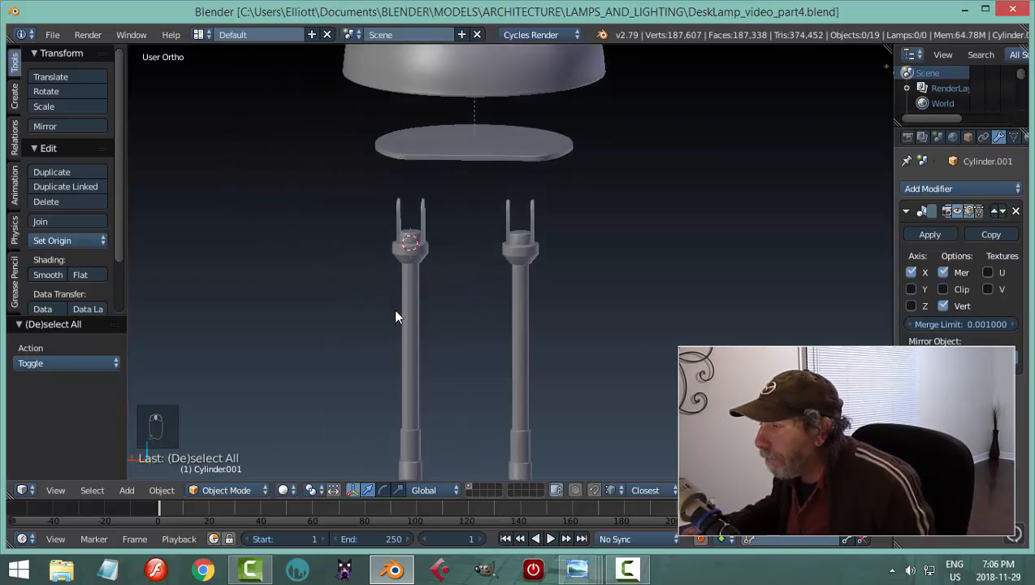
{"action": "scroll", "coordinate": [396, 317], "scroll_direction": "up", "scroll_amount": 3}
{"action": "middle_click_drag", "start_coordinate": [392, 237], "coordinate": [444, 313], "text": "shift"}
{"action": "scroll", "coordinate": [410, 348], "scroll_direction": "up", "scroll_amount": 2}
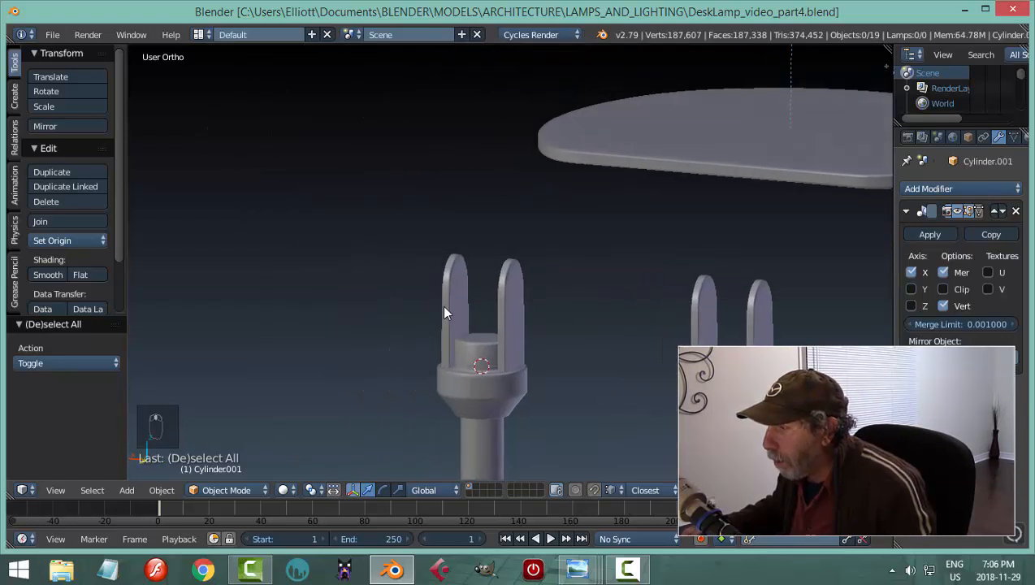
{"action": "right_click", "coordinate": [445, 312]}
{"action": "key", "text": "Tab"}
{"action": "left_click", "coordinate": [575, 307]}
{"action": "middle_click_drag", "start_coordinate": [552, 327], "coordinate": [534, 329]}
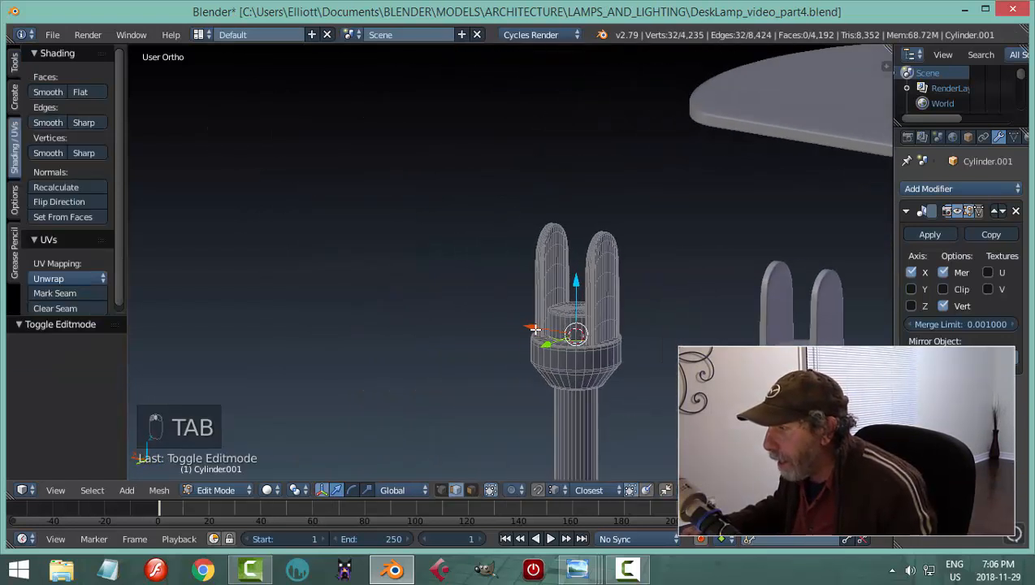
{"action": "scroll", "coordinate": [552, 316], "scroll_direction": "up", "scroll_amount": 3}
{"action": "middle_click_drag", "start_coordinate": [596, 309], "coordinate": [621, 327]}
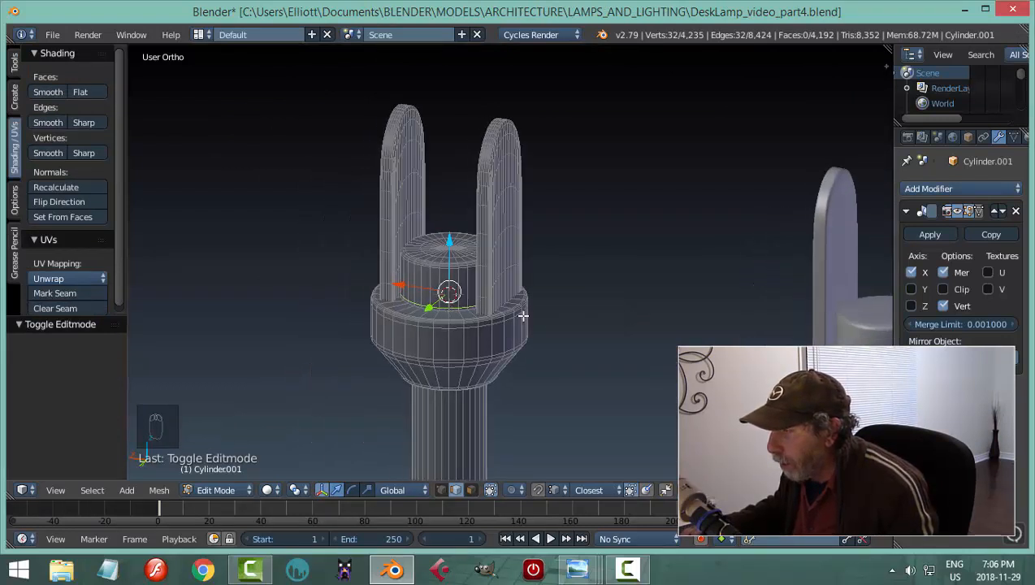
{"action": "key", "text": "a"}
{"action": "key", "text": "Tab"}
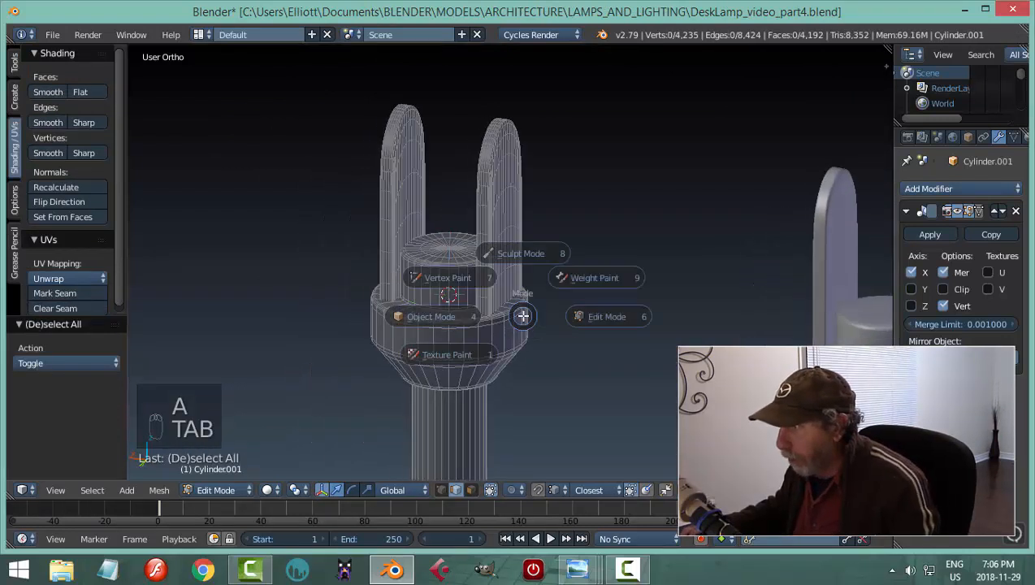
{"action": "left_click", "coordinate": [457, 296]}
- Add a mesh cylinder with 12 vertices at the 3D cursor on the pole's collar
{"action": "key", "text": "shift+a"}
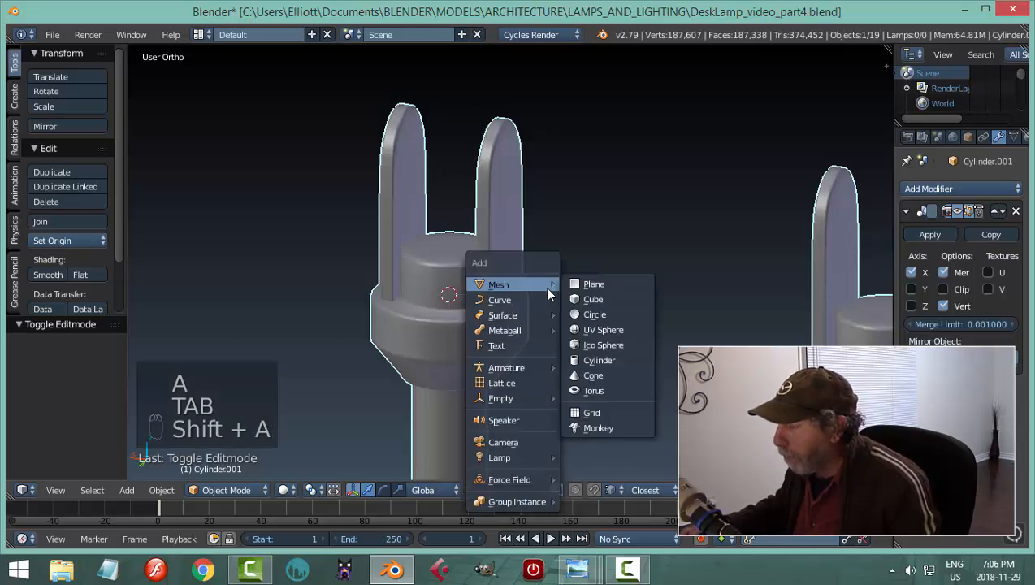
{"action": "mouse_move", "coordinate": [514, 286]}
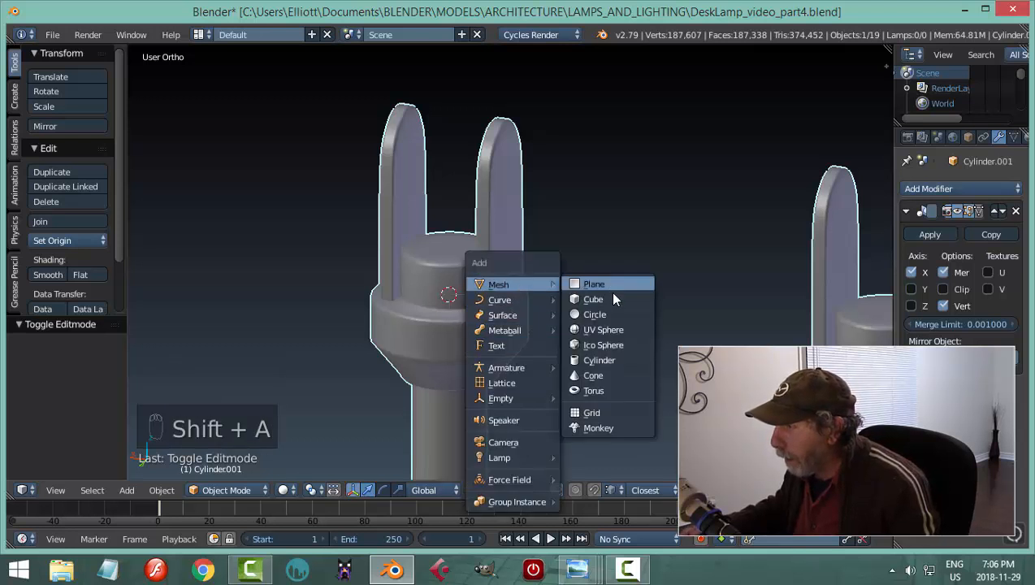
{"action": "left_click", "coordinate": [607, 359]}
{"action": "left_click", "coordinate": [96, 362]}
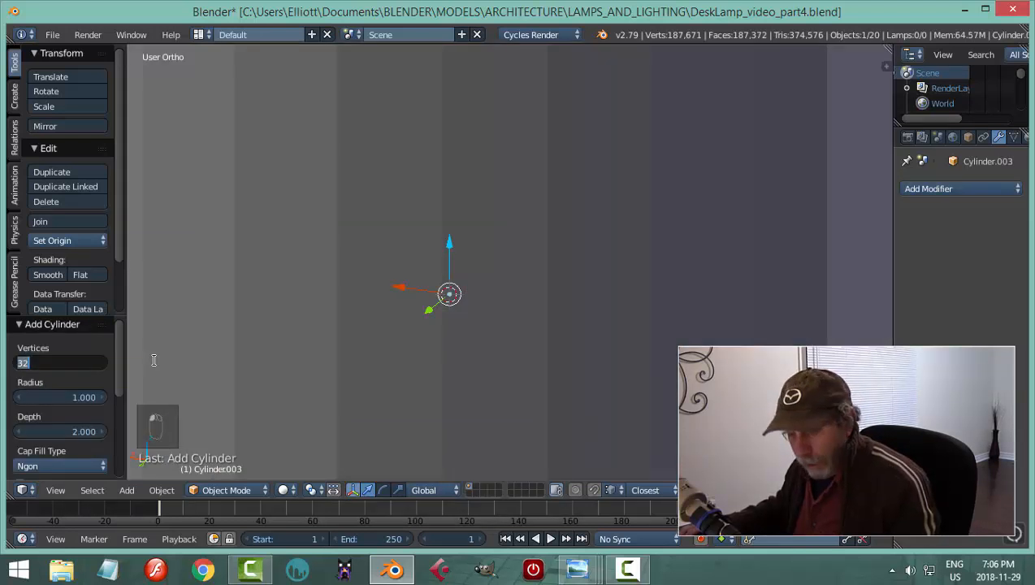
{"action": "type", "text": "12"}
{"action": "key", "text": "Return"}
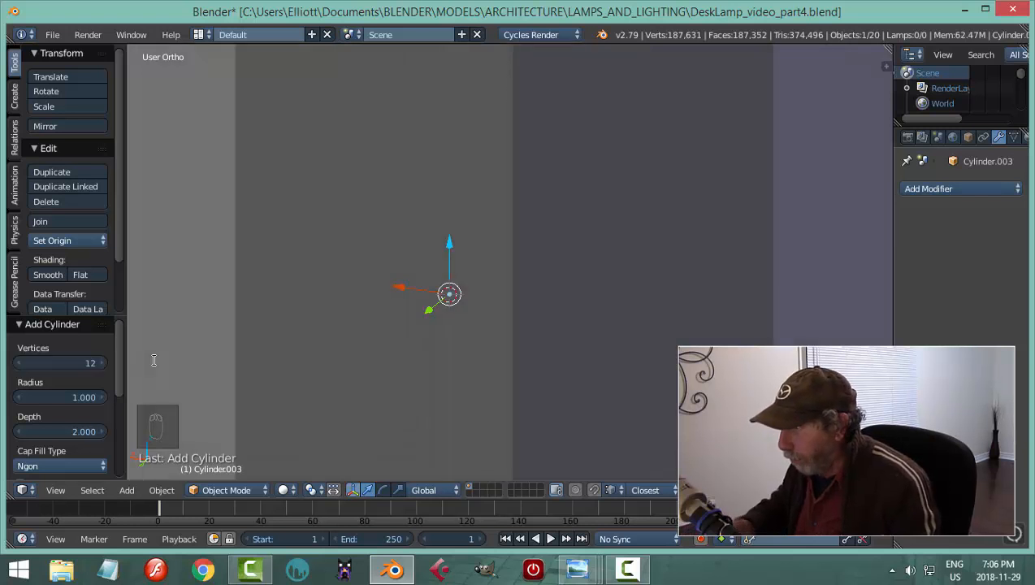
- Rotate the new cylinder's mesh 90 degrees about the Y axis in Edit Mode
{"action": "scroll", "coordinate": [415, 316], "scroll_direction": "down", "scroll_amount": 5}
{"action": "key", "text": "Tab"}
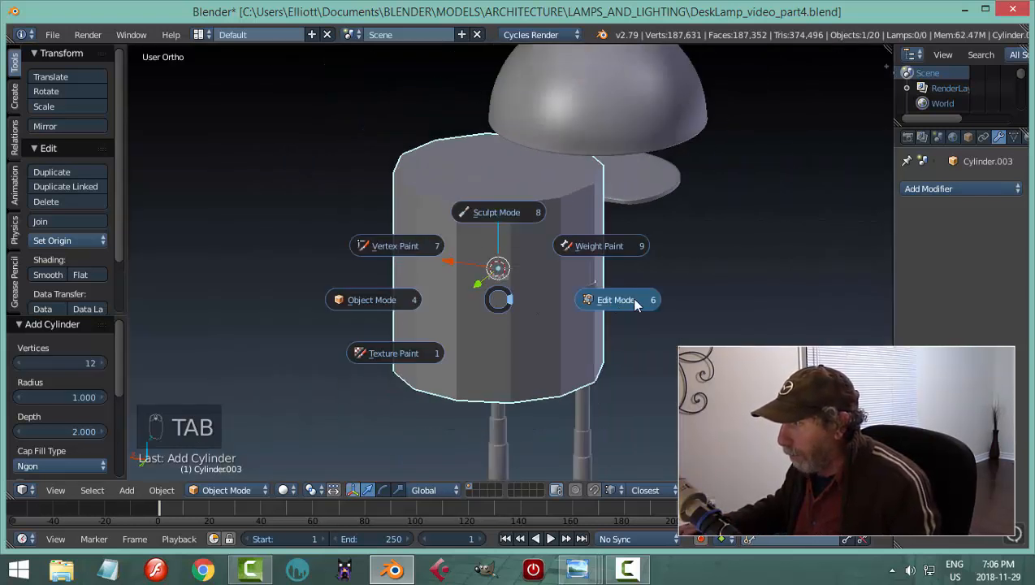
{"action": "left_click", "coordinate": [617, 299]}
{"action": "key", "text": "r"}
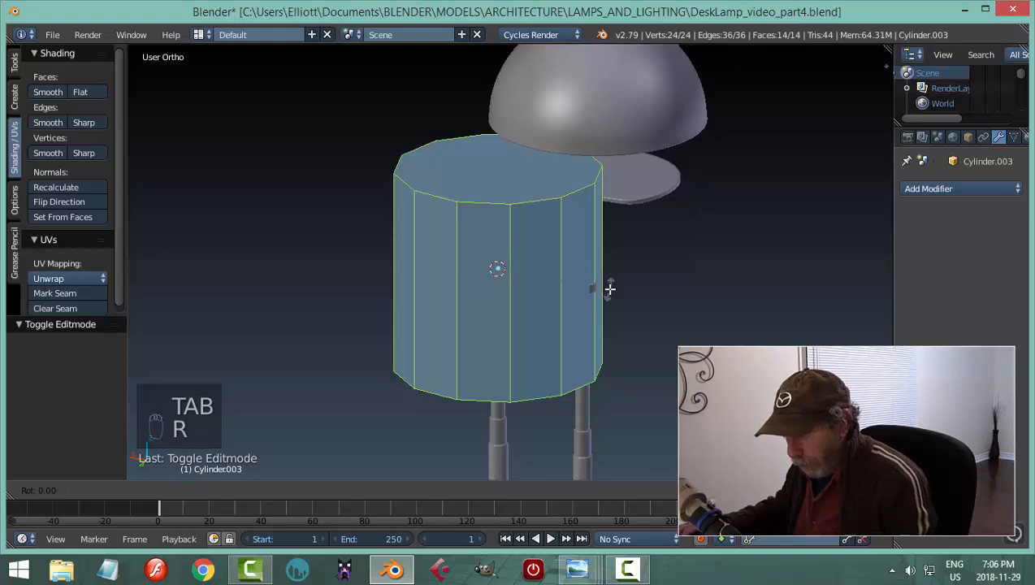
{"action": "key", "text": "y"}
{"action": "key", "text": "9"}
{"action": "key", "text": "0"}
{"action": "key", "text": "Return"}
- Scale the whole cylinder mesh down to about 0.066 and raise it 0.185 along Z between the bracket plates
{"action": "key", "text": "a"}
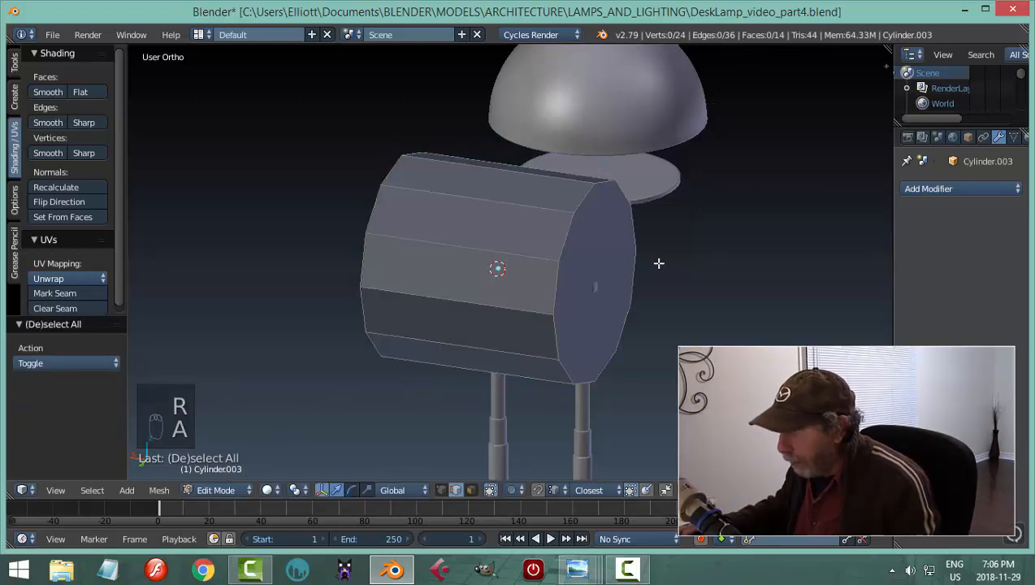
{"action": "key", "text": "a"}
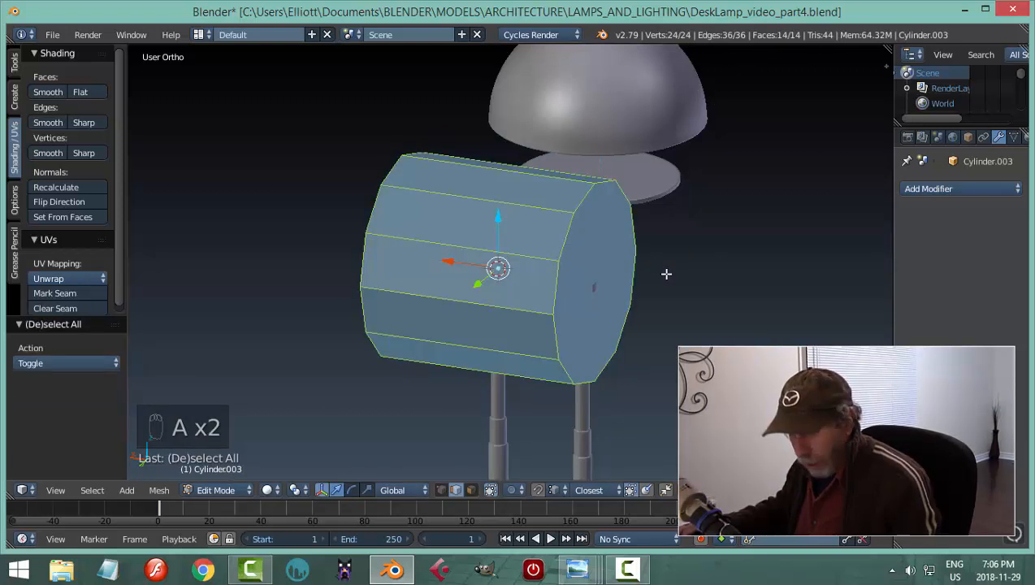
{"action": "key", "text": "s"}
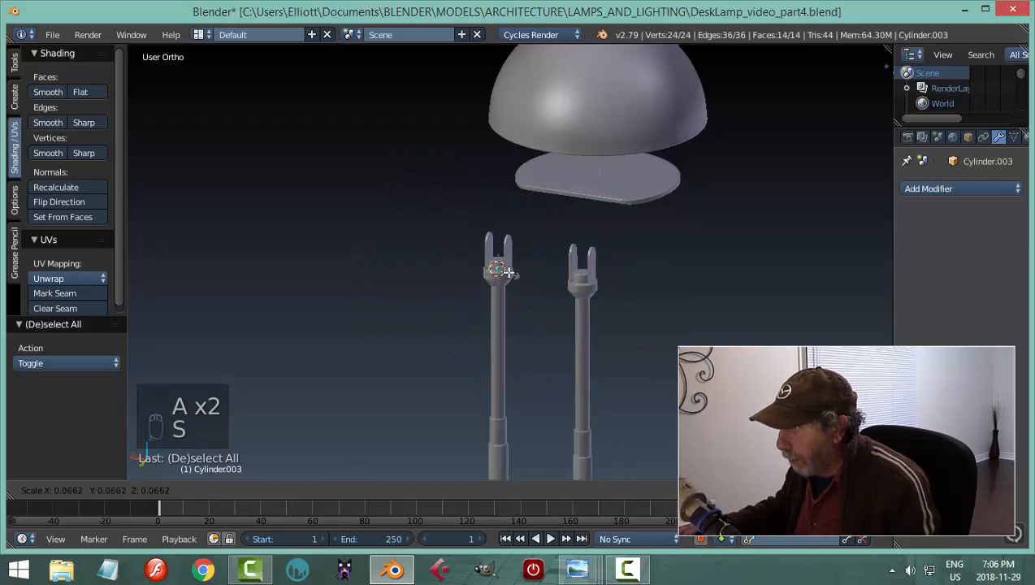
{"action": "left_click", "coordinate": [507, 272]}
{"action": "left_click_drag", "start_coordinate": [501, 221], "coordinate": [505, 202]}
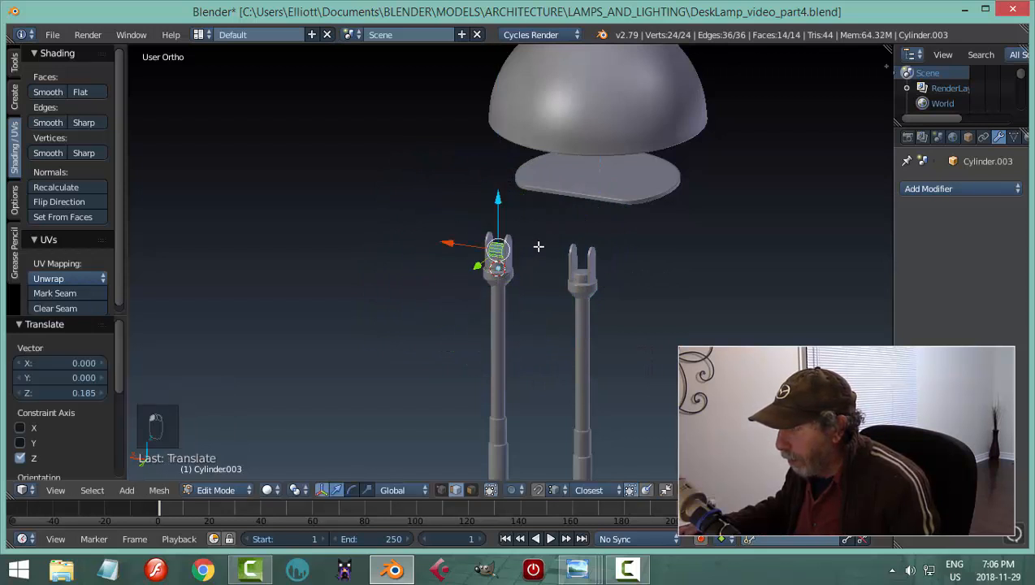
- Thin the cylinder to 0.717 on Y and Z, and lengthen it by 2.095 along X to pass through both plates
{"action": "key", "text": "KP_Decimal"}
{"action": "scroll", "coordinate": [537, 247], "scroll_direction": "down", "scroll_amount": 5}
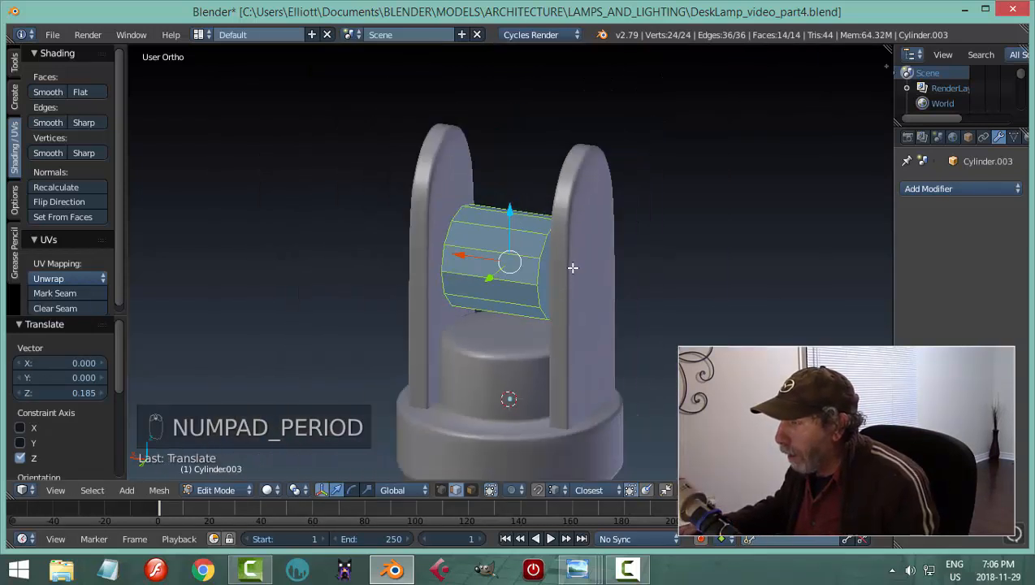
{"action": "key", "text": "s"}
{"action": "key", "text": "shift+x"}
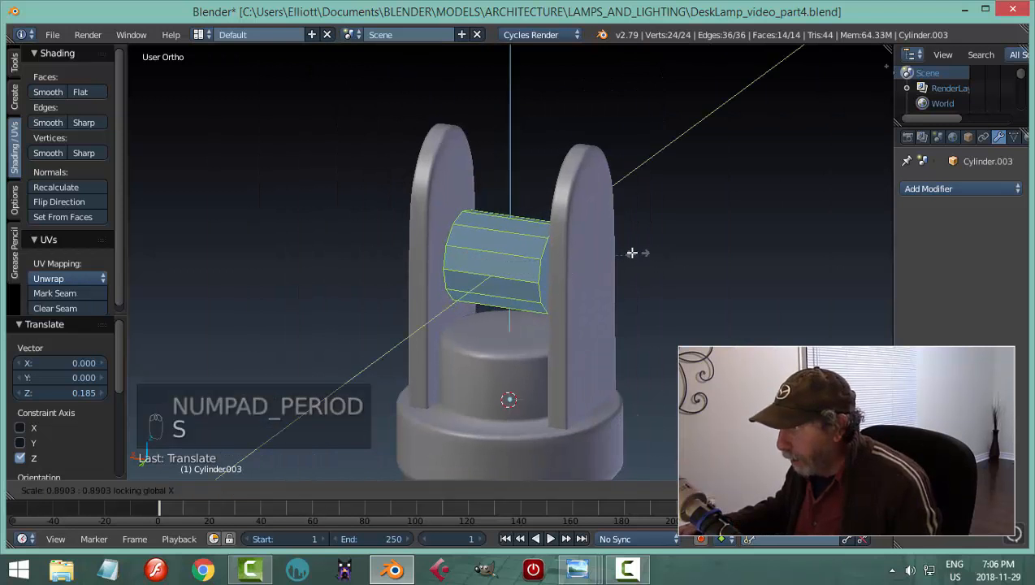
{"action": "left_click", "coordinate": [635, 256]}
{"action": "key", "text": "s"}
{"action": "key", "text": "x"}
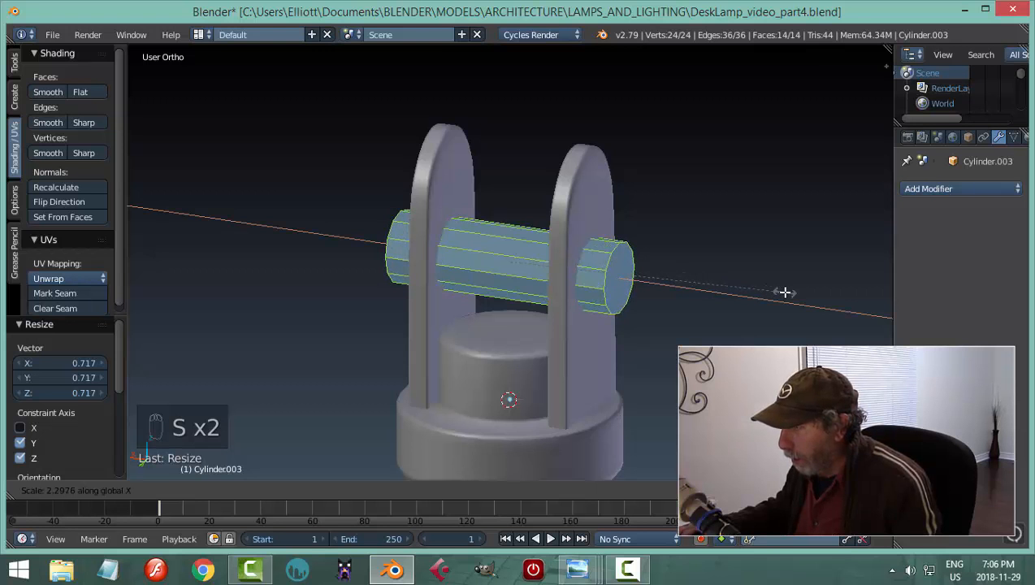
{"action": "left_click", "coordinate": [760, 289]}
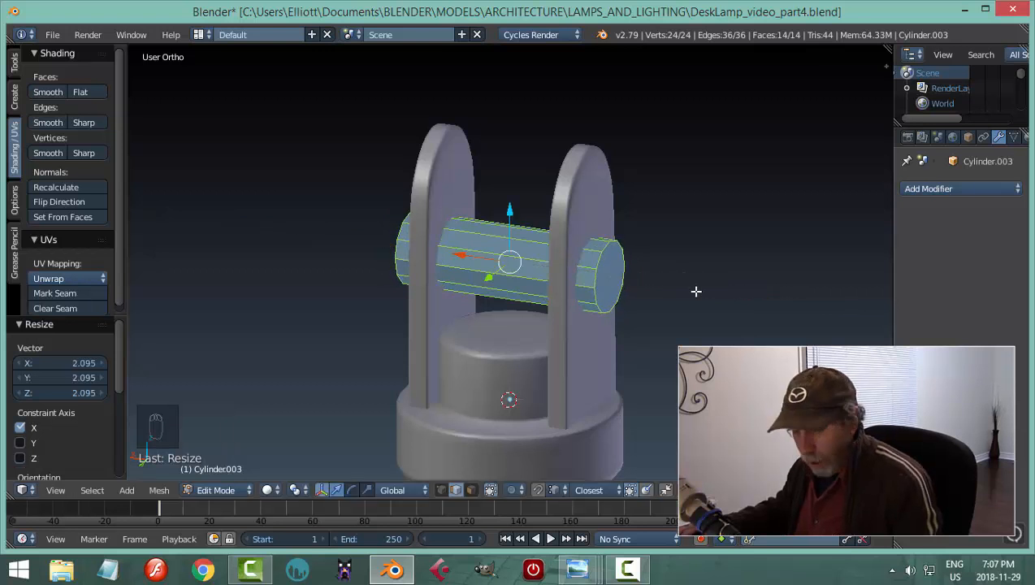
- Deselect the pin's mesh, return to Object Mode and raise the pin 0.033 along Z
{"action": "key", "text": "a"}
{"action": "key", "text": "Tab"}
{"action": "right_click", "coordinate": [580, 294]}
{"action": "key", "text": "a"}
{"action": "key", "text": "a"}
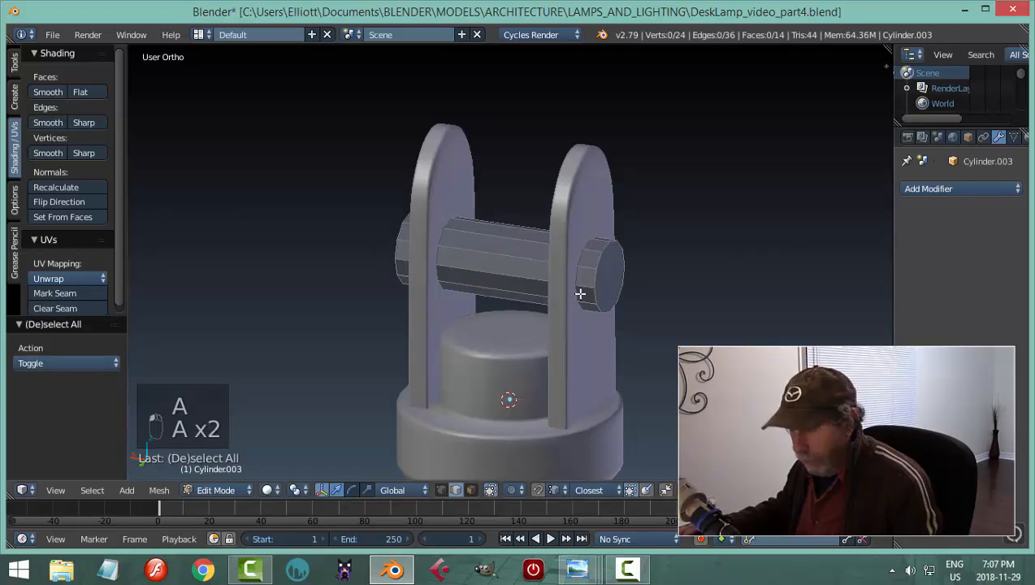
{"action": "key", "text": "Tab"}
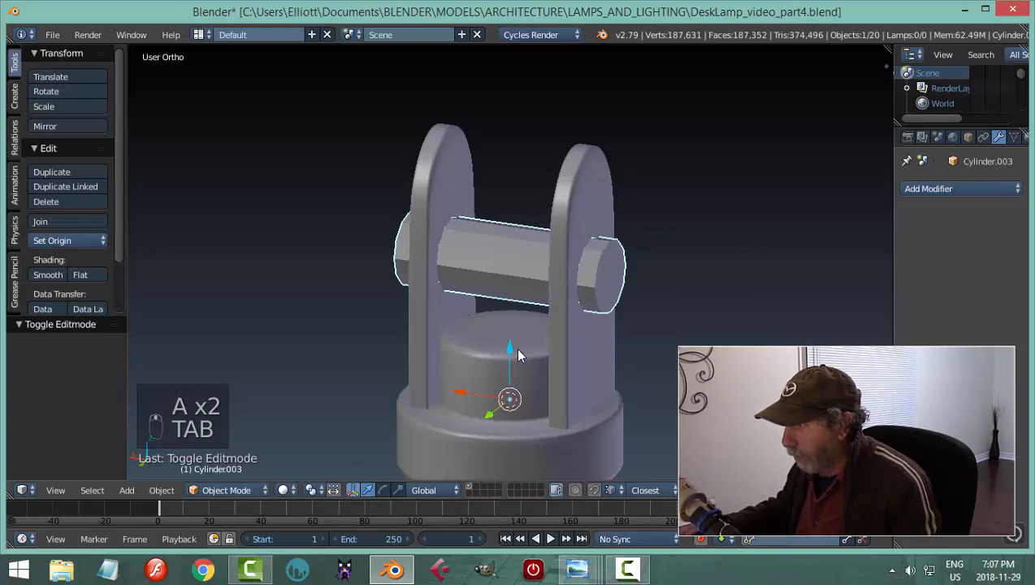
{"action": "left_click_drag", "start_coordinate": [515, 347], "coordinate": [513, 317]}
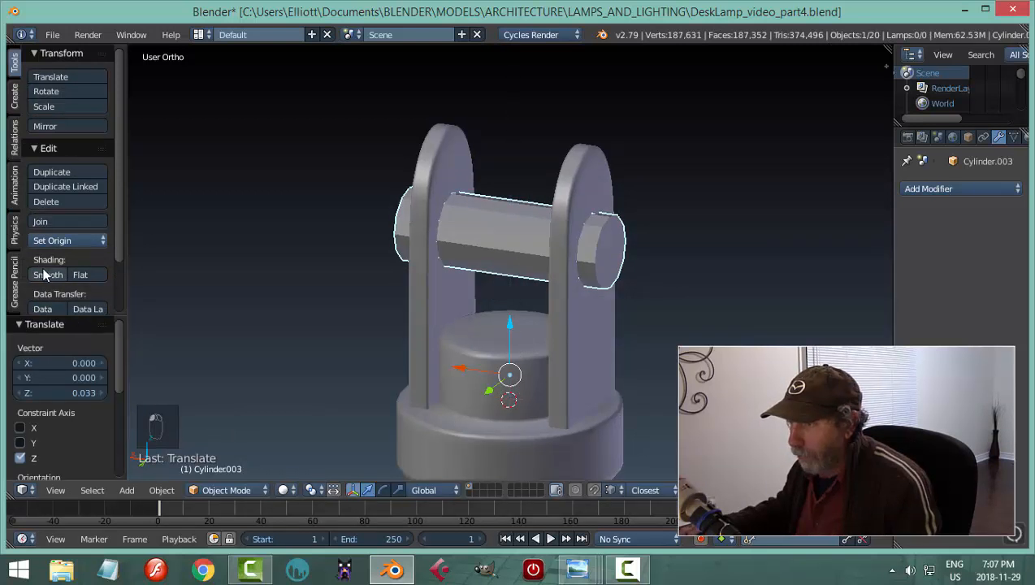
- Set the pin's origin to its geometry, deselect it and save the file
{"action": "left_click", "coordinate": [61, 240]}
{"action": "left_click", "coordinate": [73, 270]}
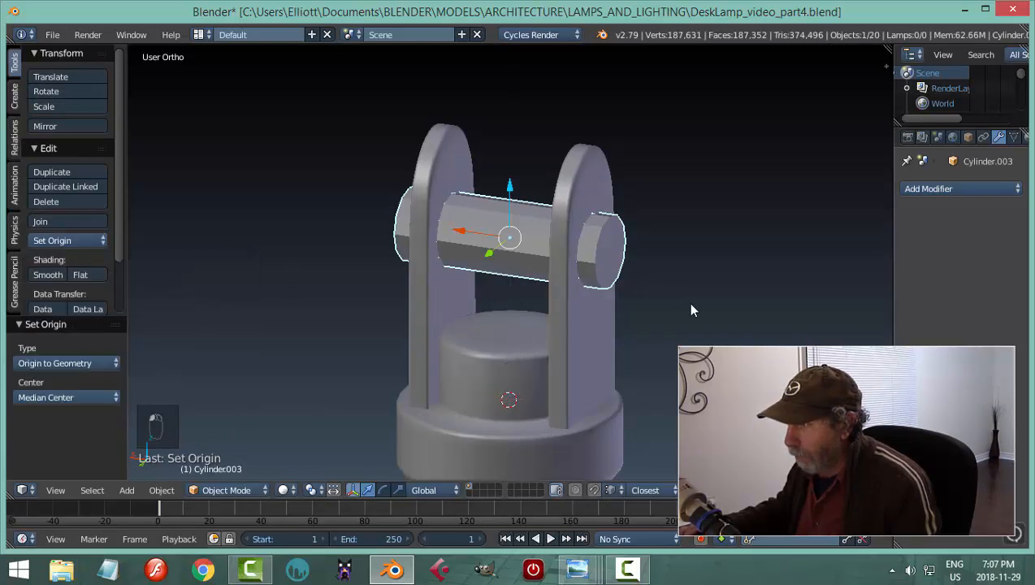
{"action": "key", "text": "a"}
{"action": "scroll", "coordinate": [672, 305], "scroll_direction": "down", "scroll_amount": 4}
{"action": "mouse_move", "coordinate": [672, 305]}
{"action": "middle_mouse_down"}
{"action": "mouse_move", "coordinate": [510, 309]}
{"action": "mouse_move", "coordinate": [635, 274]}
{"action": "mouse_move", "coordinate": [668, 291]}
{"action": "middle_mouse_up"}
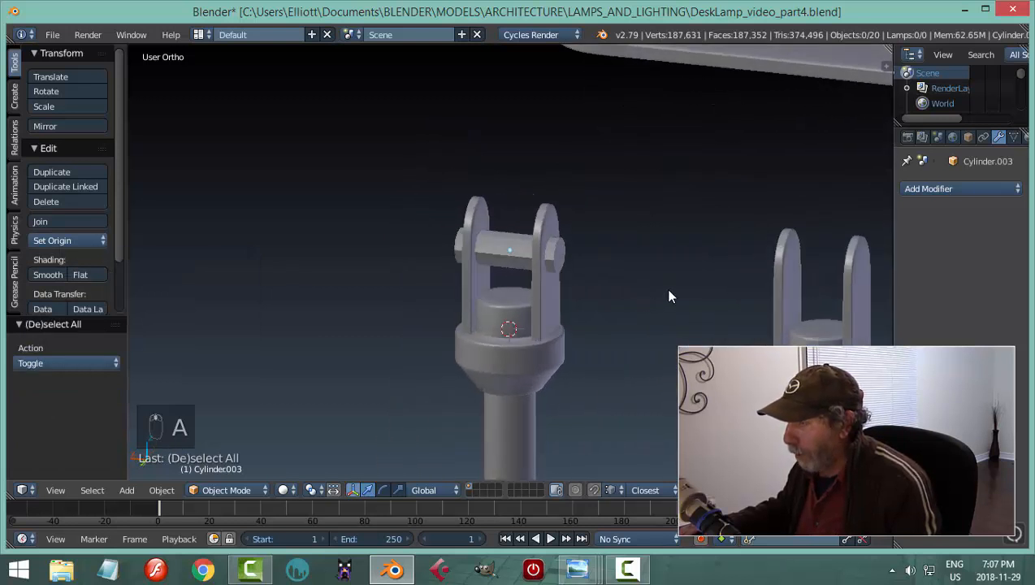
{"action": "key", "text": "ctrl+s"}
{"action": "left_click", "coordinate": [668, 294]}
- Compare the lampshade and pole tops with the reference photo 1.jpg in Windows Photo Viewer, and return to Blender
{"action": "scroll", "coordinate": [660, 280], "scroll_direction": "down", "scroll_amount": 5}
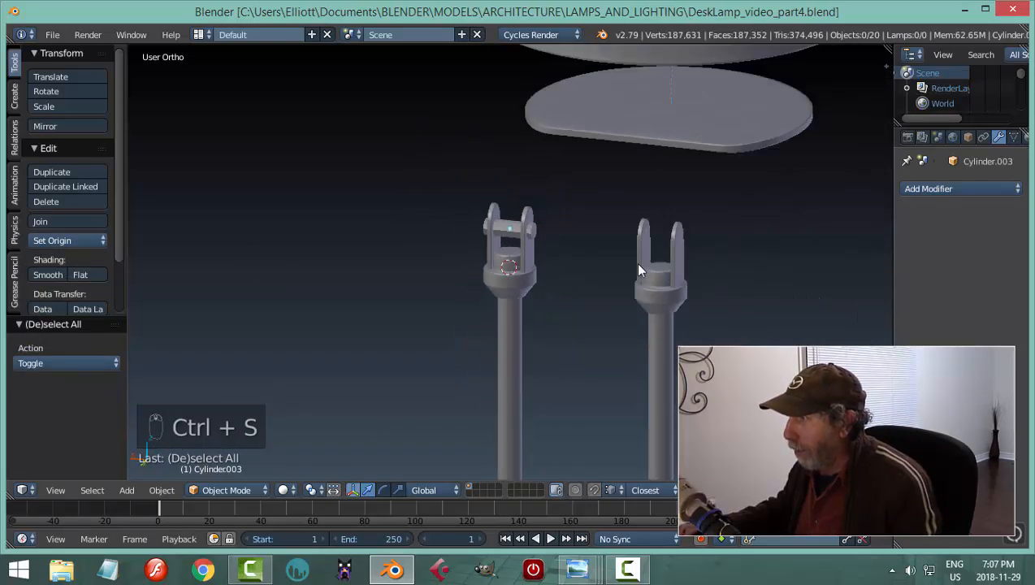
{"action": "mouse_move", "coordinate": [560, 286]}
{"action": "middle_mouse_down"}
{"action": "mouse_move", "coordinate": [614, 290]}
{"action": "mouse_move", "coordinate": [593, 263]}
{"action": "mouse_move", "coordinate": [549, 296]}
{"action": "middle_mouse_up"}
{"action": "scroll", "coordinate": [593, 263], "scroll_direction": "down", "scroll_amount": 3}
{"action": "scroll", "coordinate": [550, 302], "scroll_direction": "up", "scroll_amount": 1}
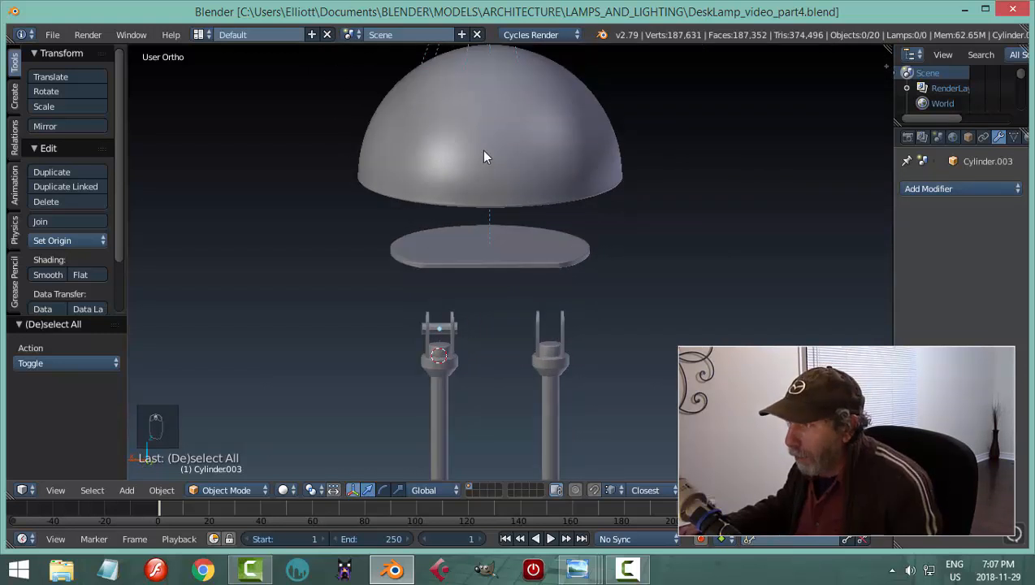
{"action": "mouse_move", "coordinate": [577, 569]}
{"action": "left_click", "coordinate": [411, 486]}
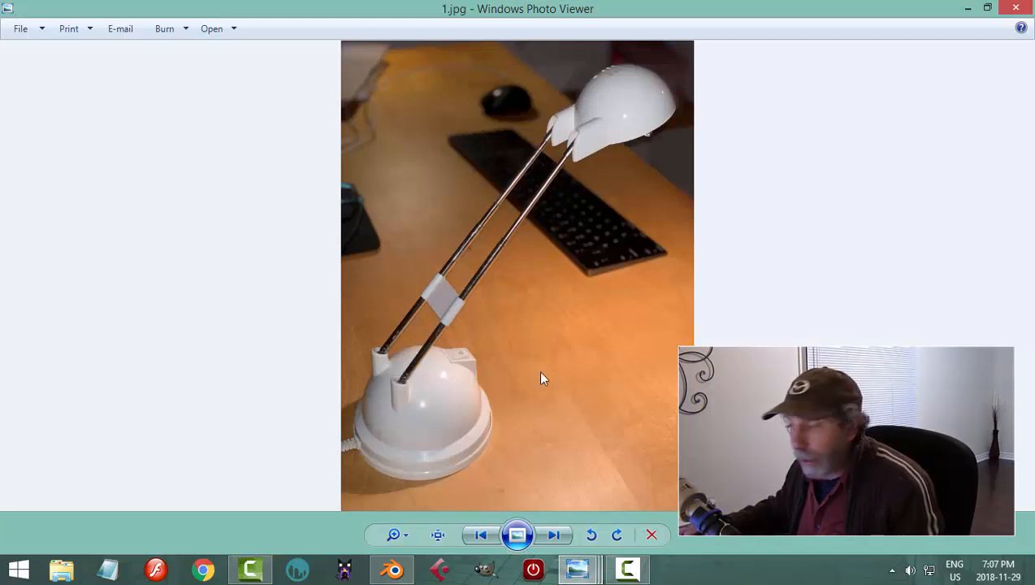
{"action": "mouse_move", "coordinate": [395, 572]}
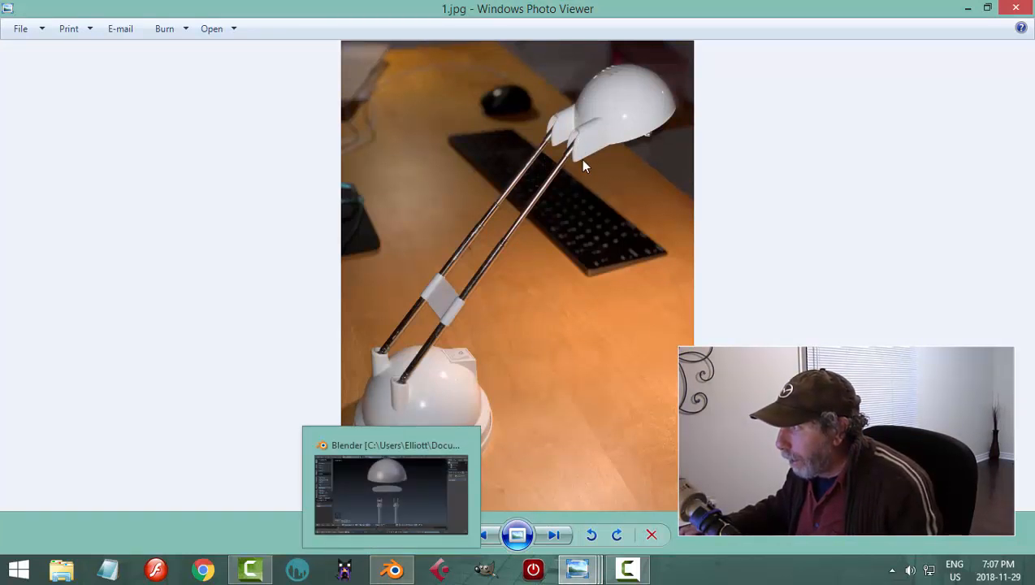
{"action": "left_click", "coordinate": [395, 572]}
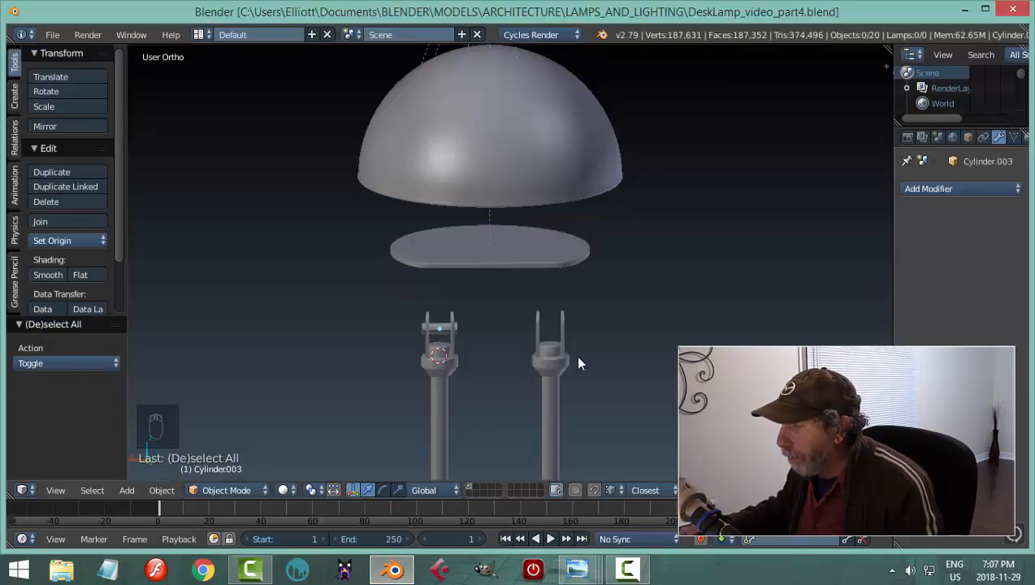
- Switch to the empty layer 11, reset the 3D cursor to the world origin and use the front orthographic view
{"action": "scroll", "coordinate": [578, 363], "scroll_direction": "down", "scroll_amount": 3}
{"action": "middle_click_drag", "start_coordinate": [580, 358], "coordinate": [548, 306], "text": "shift"}
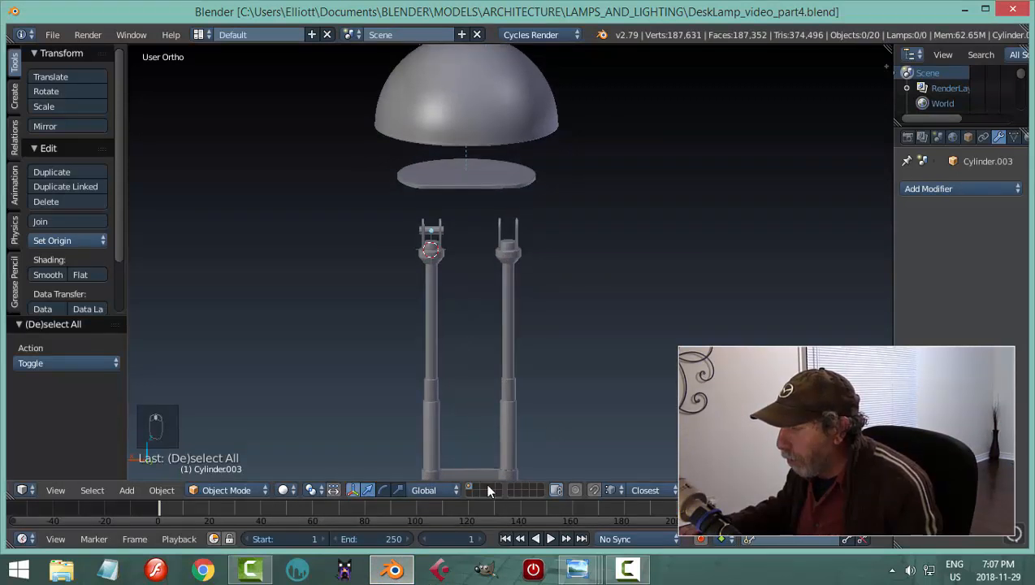
{"action": "left_click", "coordinate": [468, 491]}
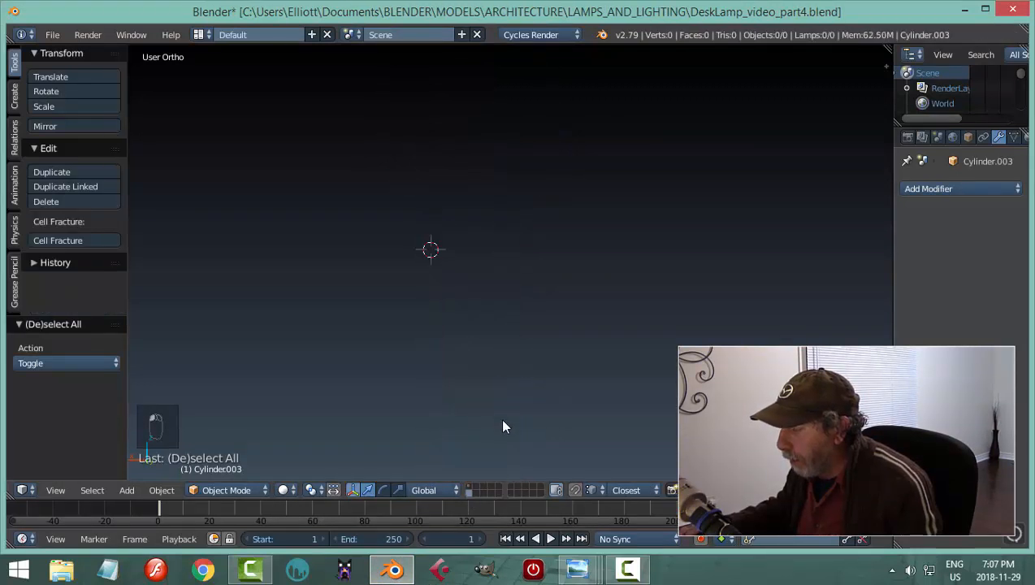
{"action": "key", "text": "shift+c"}
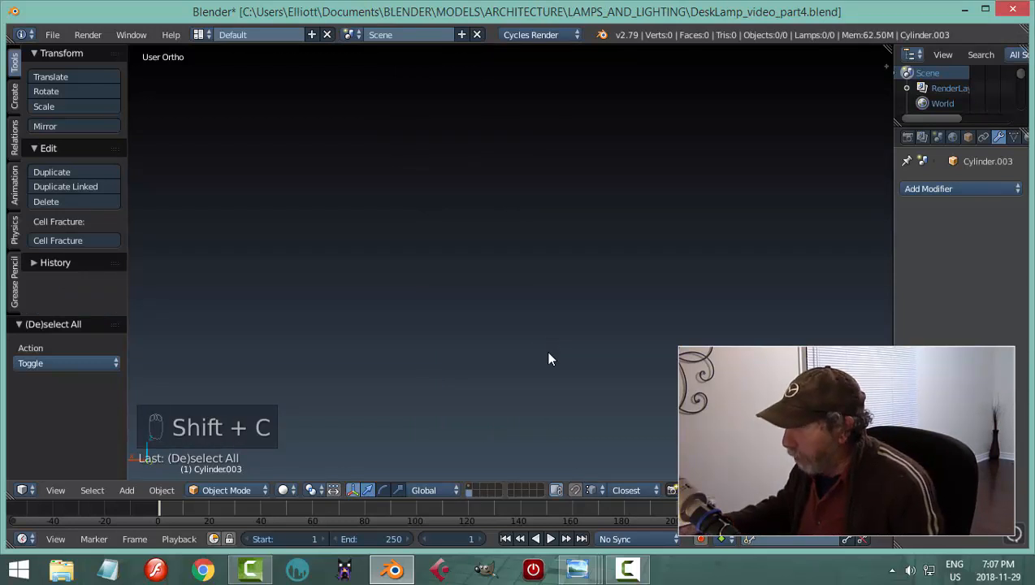
{"action": "key", "text": "KP_1"}
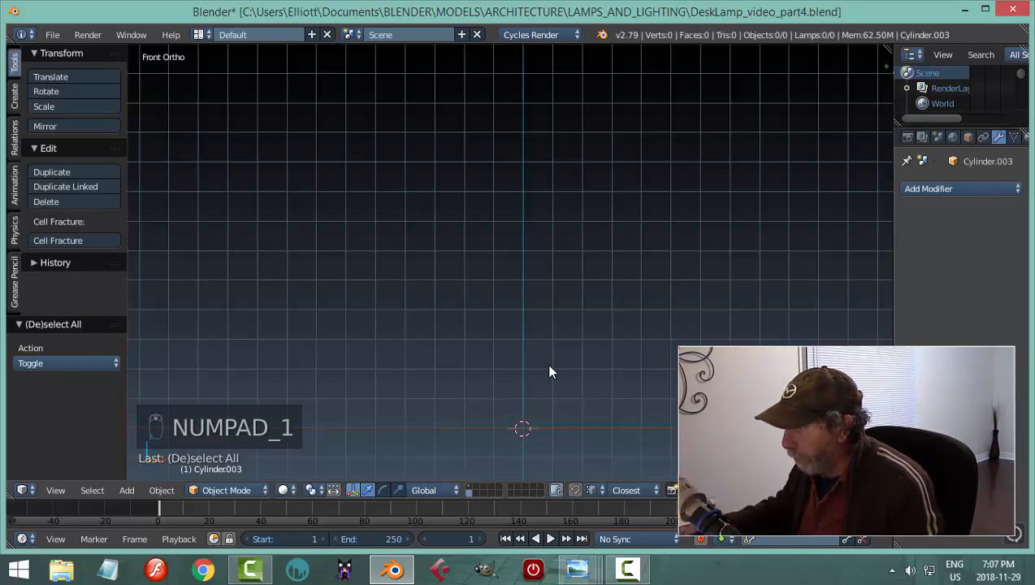
- Add a path curve at the world origin in the right orthographic view
{"action": "key", "text": "KP_3"}
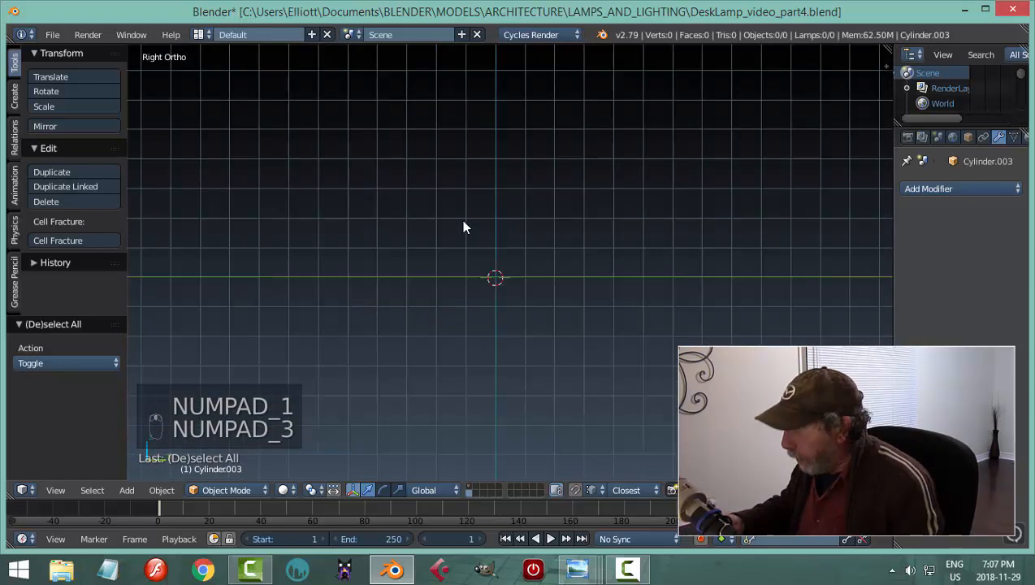
{"action": "scroll", "coordinate": [474, 252], "scroll_direction": "up", "scroll_amount": 2}
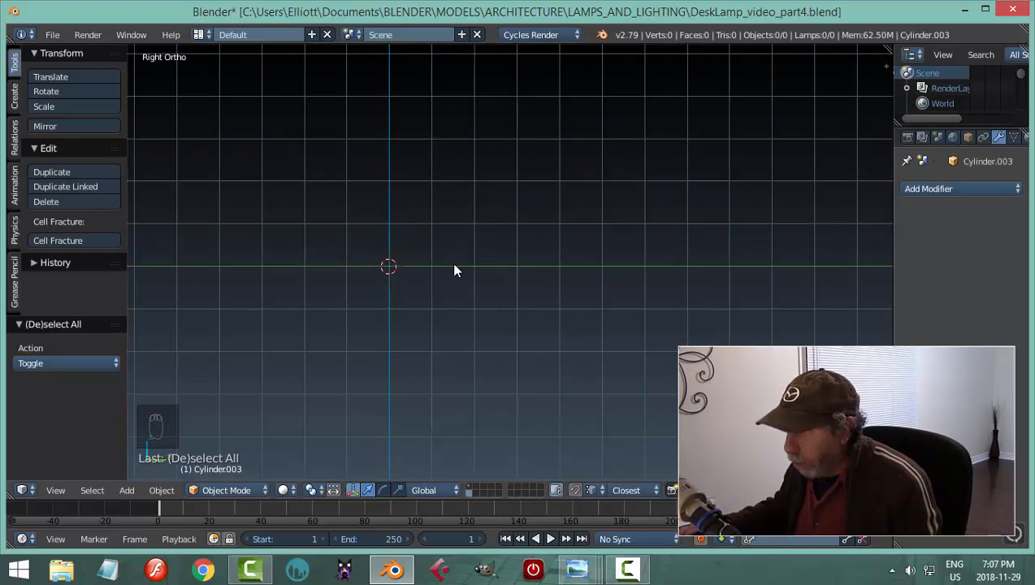
{"action": "key", "text": "shift+a"}
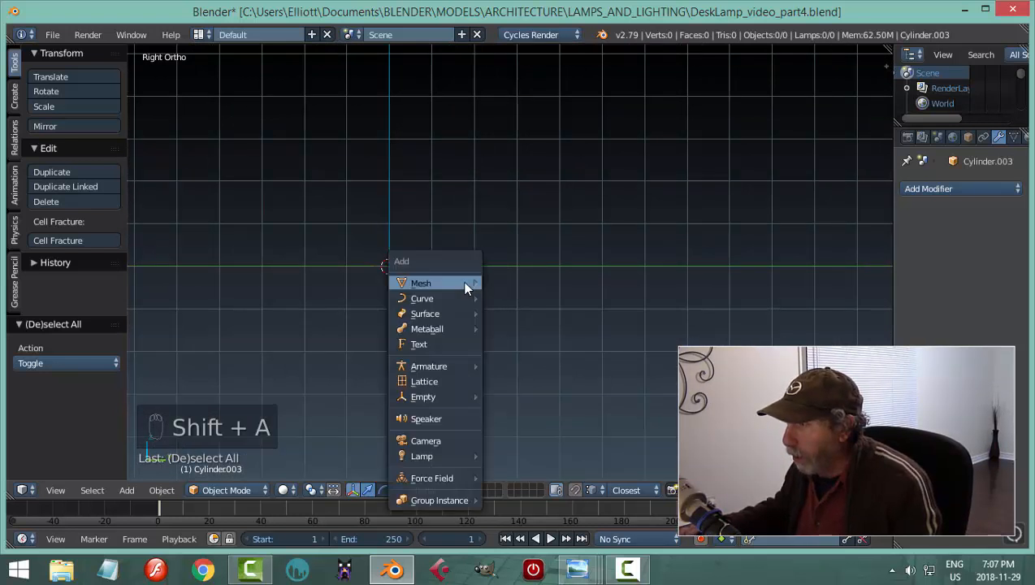
{"action": "mouse_move", "coordinate": [467, 283]}
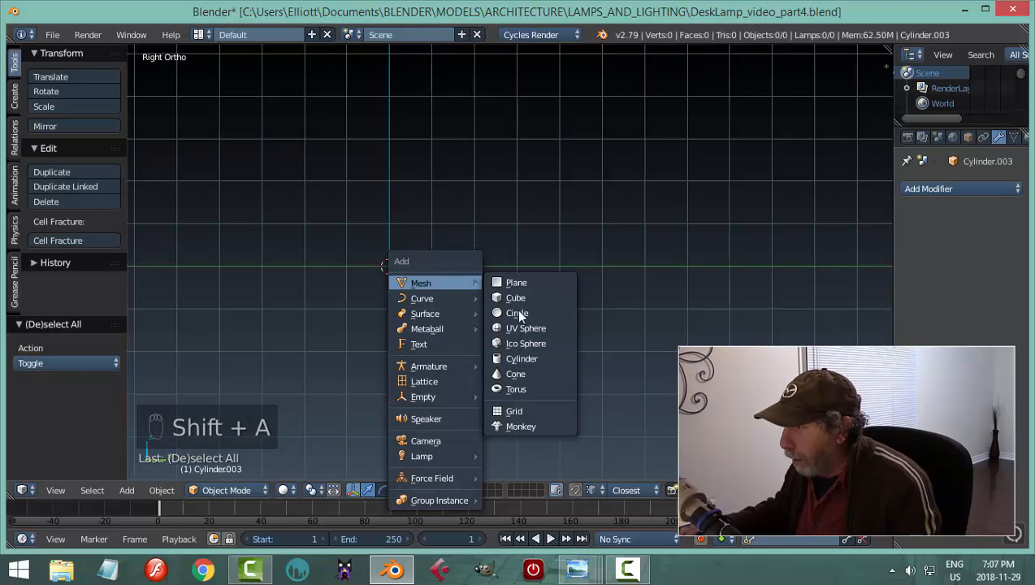
{"action": "mouse_move", "coordinate": [445, 298]}
{"action": "left_click", "coordinate": [513, 366]}
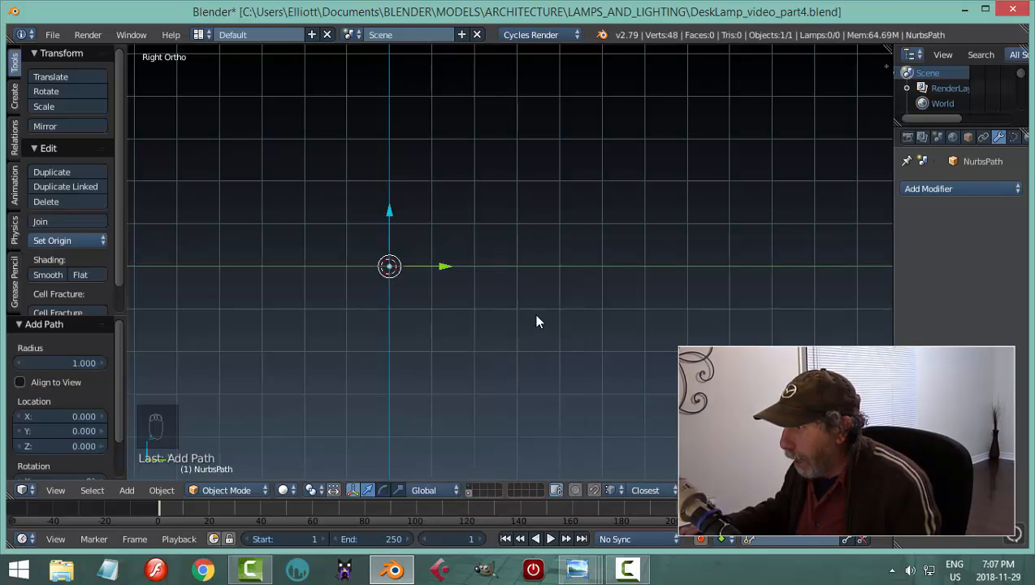
- Rotate the path 90° about Y and raise it along Z until its lower end is just below the origin
{"action": "type", "text": "r"}
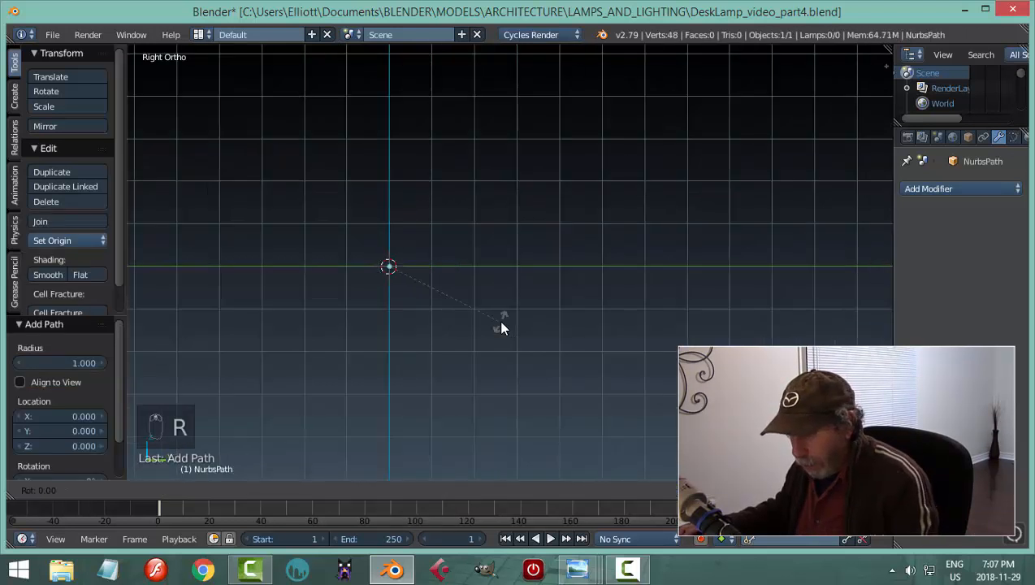
{"action": "type", "text": "y90"}
{"action": "key", "text": "Return"}
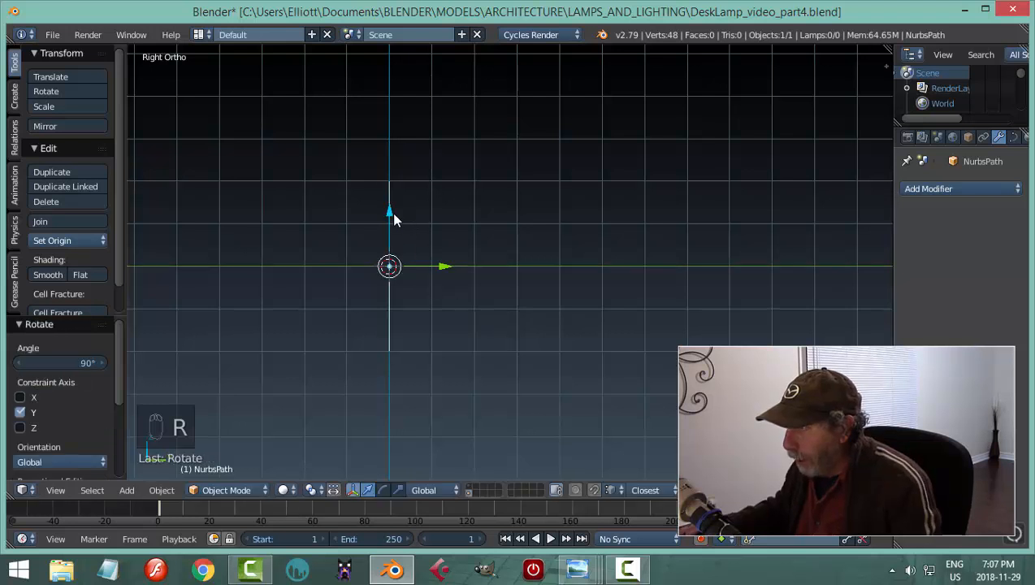
{"action": "left_click_drag", "start_coordinate": [390, 212], "coordinate": [391, 146]}
- In Edit Mode, move the path's top control point about 1.843 along Y
{"action": "key", "text": "Tab"}
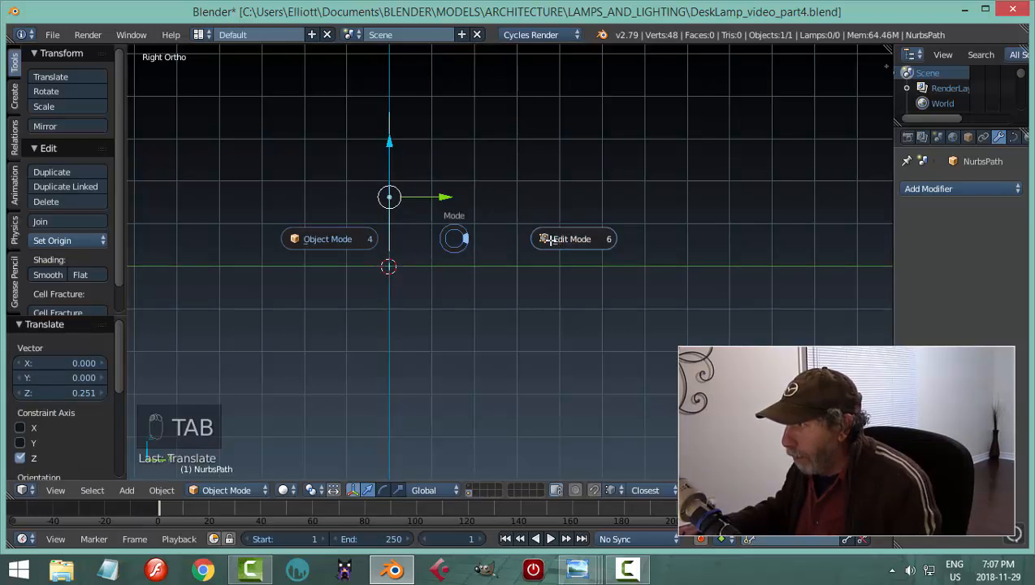
{"action": "left_click", "coordinate": [551, 239]}
{"action": "right_click", "coordinate": [391, 113]}
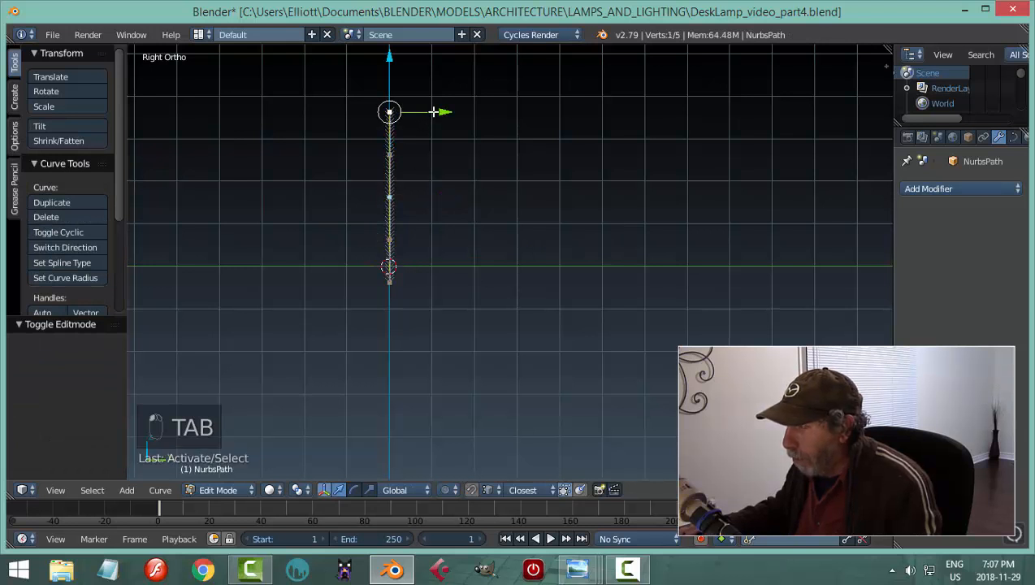
{"action": "left_click_drag", "start_coordinate": [434, 111], "coordinate": [511, 127]}
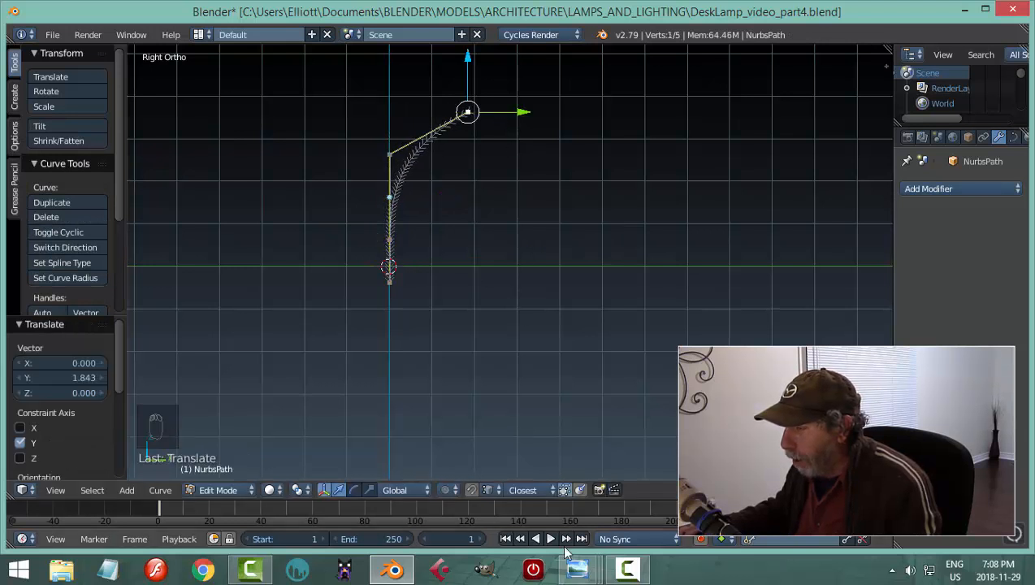
- Move the path's bottom control point about 0.716 along Y, comparing the bend with reference photo 4.jpg in Windows Photo Viewer before returning to Blender
{"action": "mouse_move", "coordinate": [578, 569]}
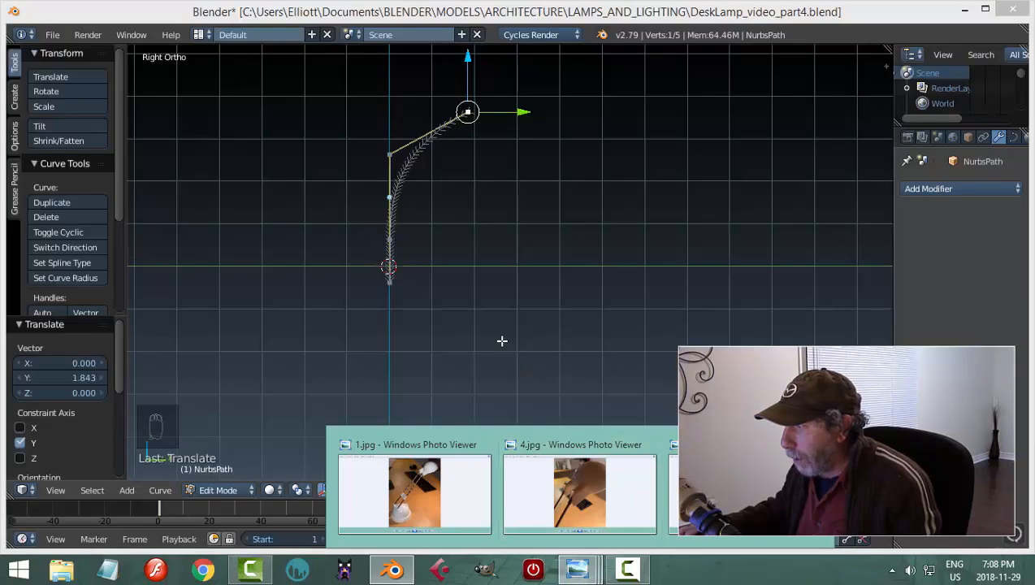
{"action": "left_click", "coordinate": [570, 489]}
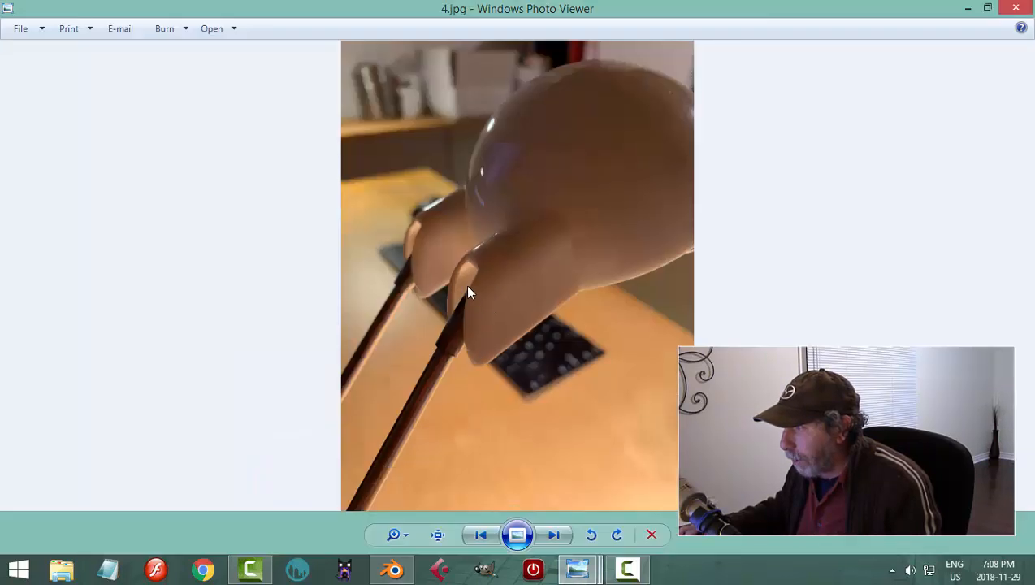
{"action": "left_click", "coordinate": [393, 569]}
{"action": "left_click_drag", "start_coordinate": [442, 281], "coordinate": [475, 295]}
{"action": "mouse_move", "coordinate": [578, 570]}
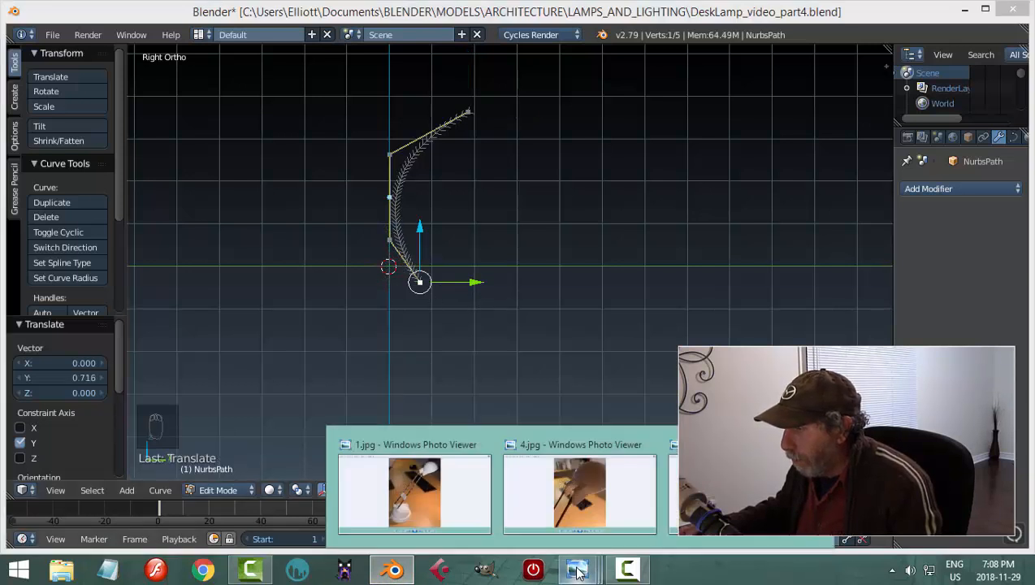
{"action": "left_click", "coordinate": [581, 487]}
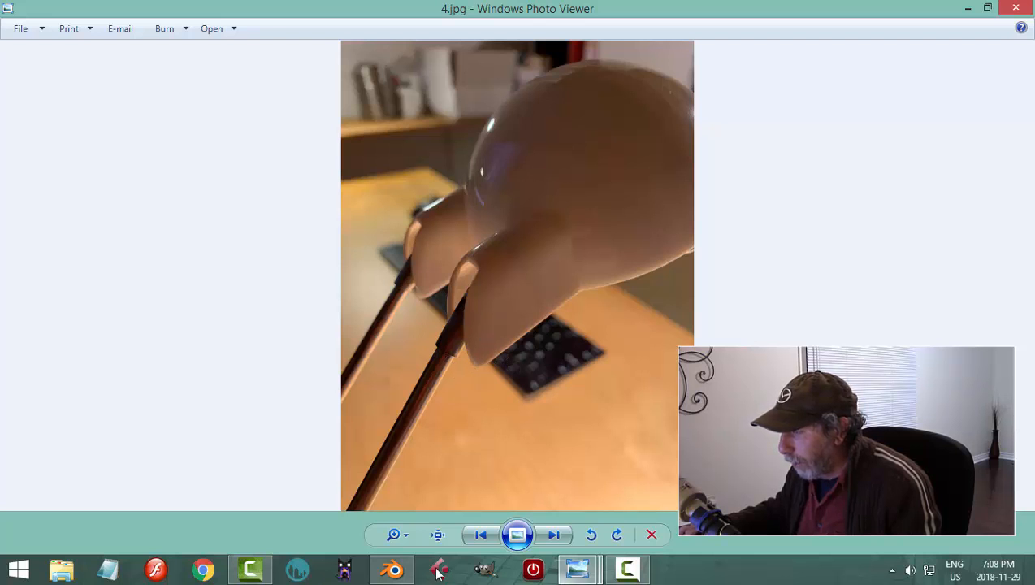
{"action": "left_click", "coordinate": [393, 568]}
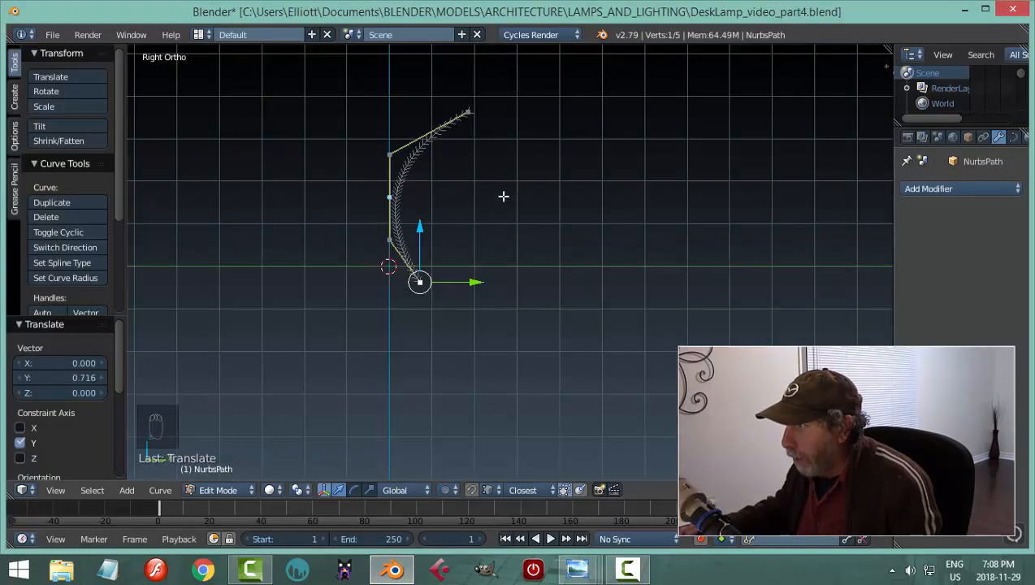
- In the front view, extrude the path's top end point about 1.47 along negative X and 0.322 up along Z
{"action": "right_click", "coordinate": [472, 113]}
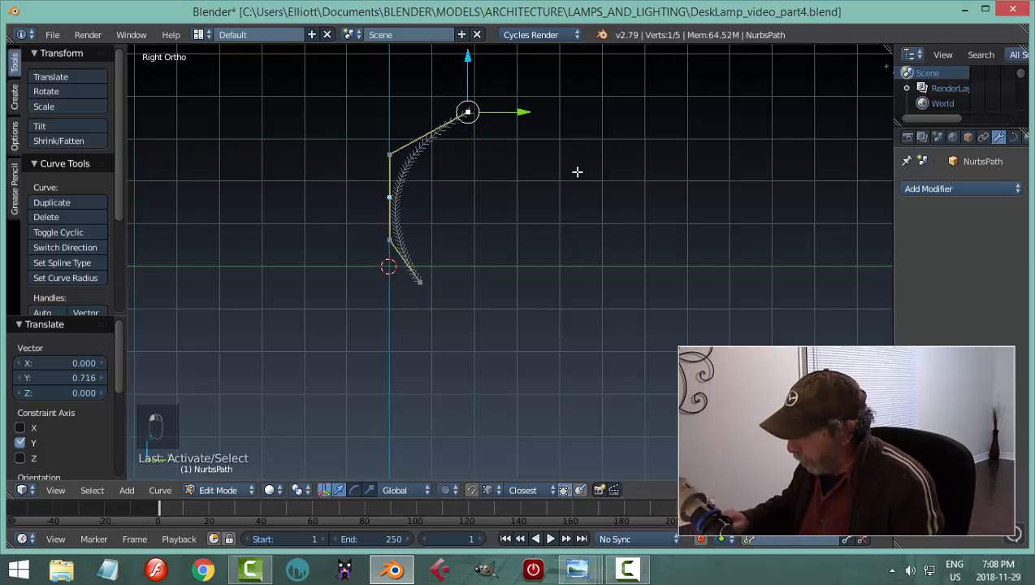
{"action": "key", "text": "KP_1"}
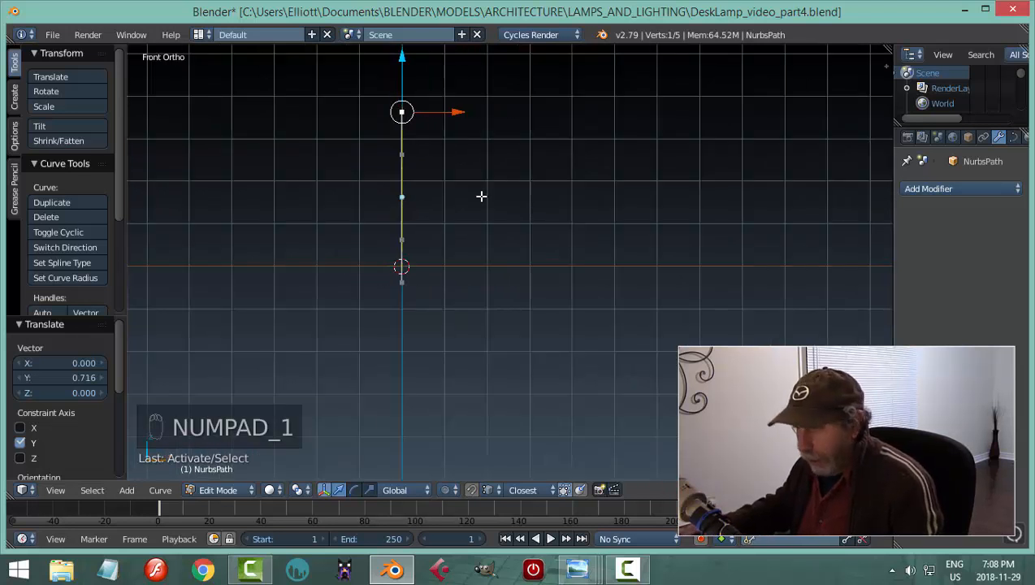
{"action": "key", "text": "e"}
{"action": "left_click_drag", "start_coordinate": [464, 116], "coordinate": [383, 127]}
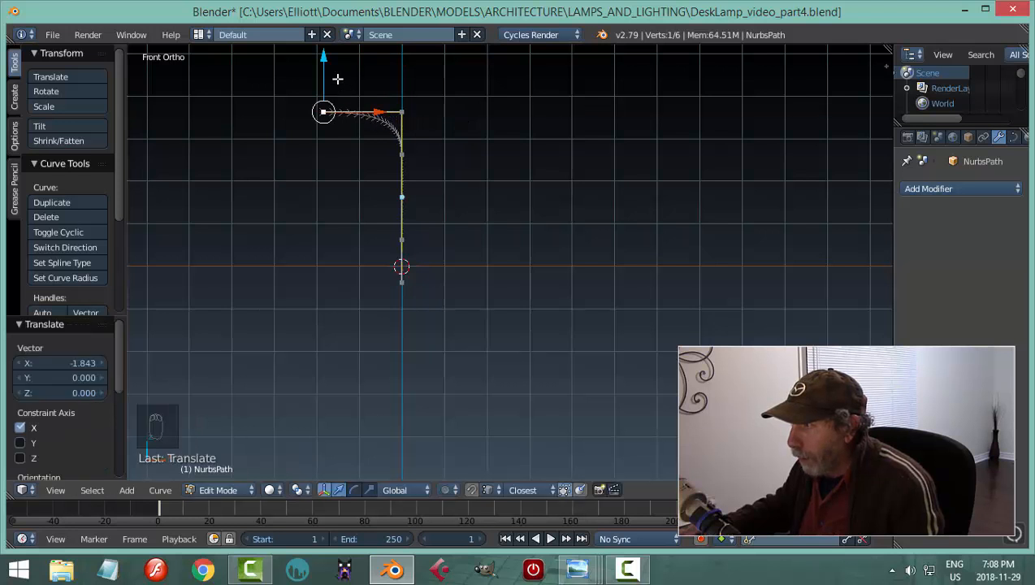
{"action": "left_click_drag", "start_coordinate": [326, 62], "coordinate": [329, 48]}
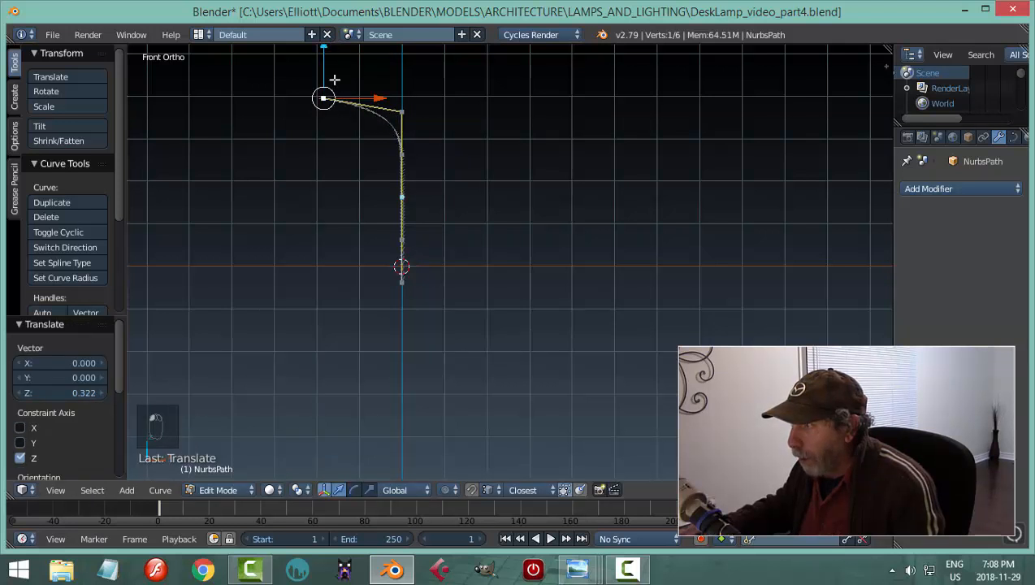
{"action": "left_click_drag", "start_coordinate": [374, 98], "coordinate": [388, 99]}
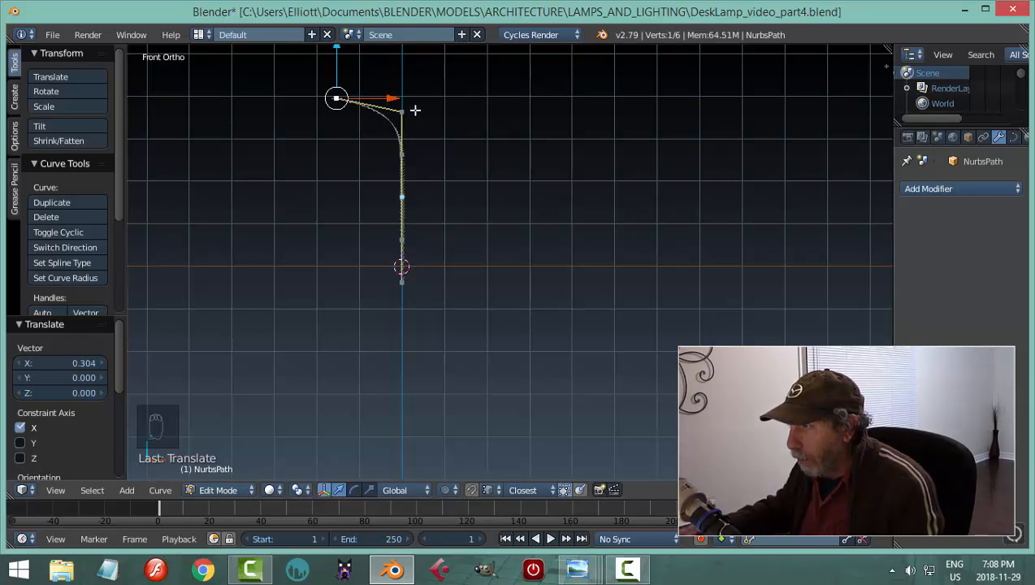
{"action": "left_click_drag", "start_coordinate": [398, 96], "coordinate": [401, 96]}
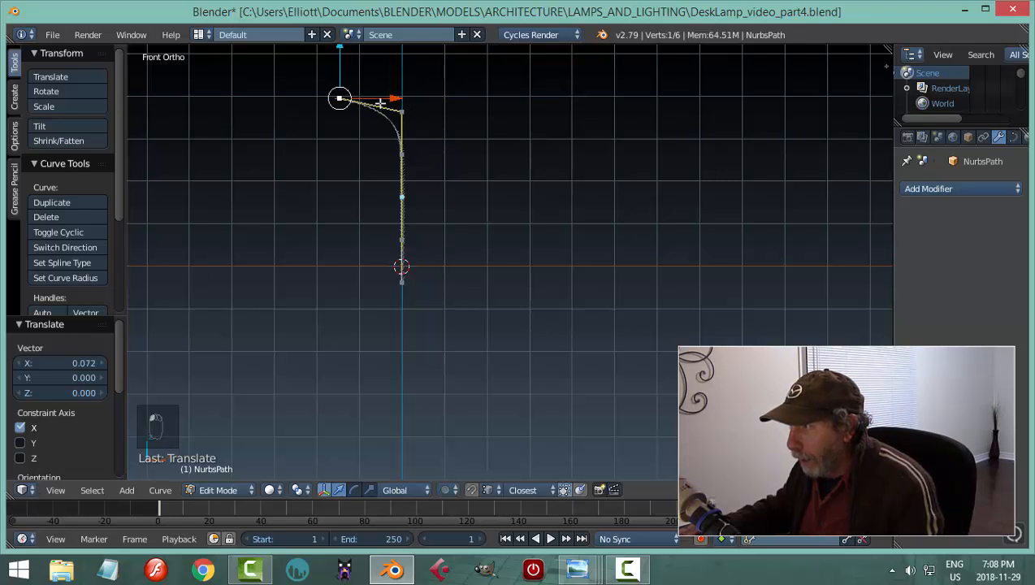
- Subdivide the path segment between its last two upper control points with one cut and clear the selection
{"action": "right_click", "coordinate": [407, 114], "text": "shift"}
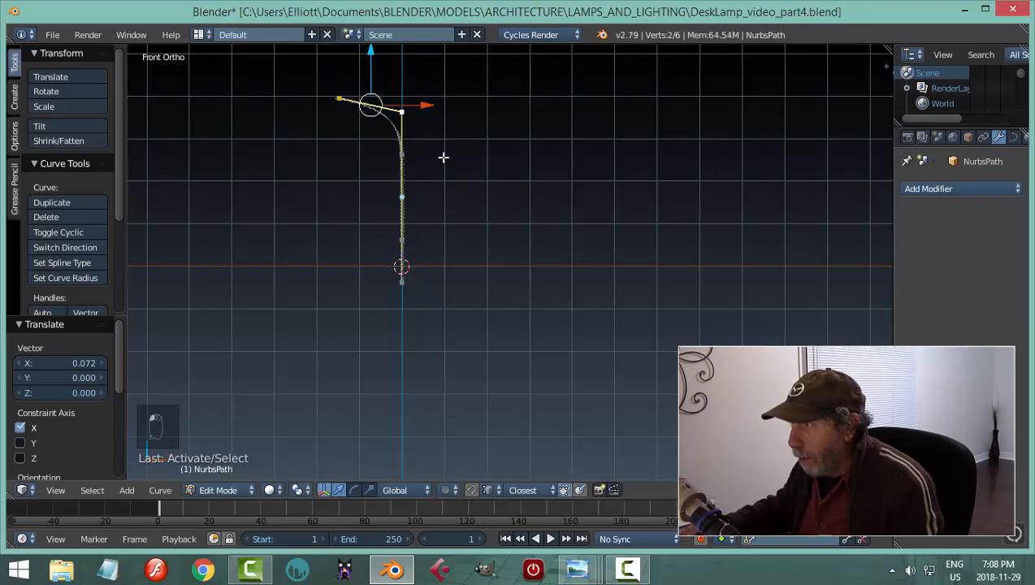
{"action": "key", "text": "w"}
{"action": "left_click", "coordinate": [423, 158]}
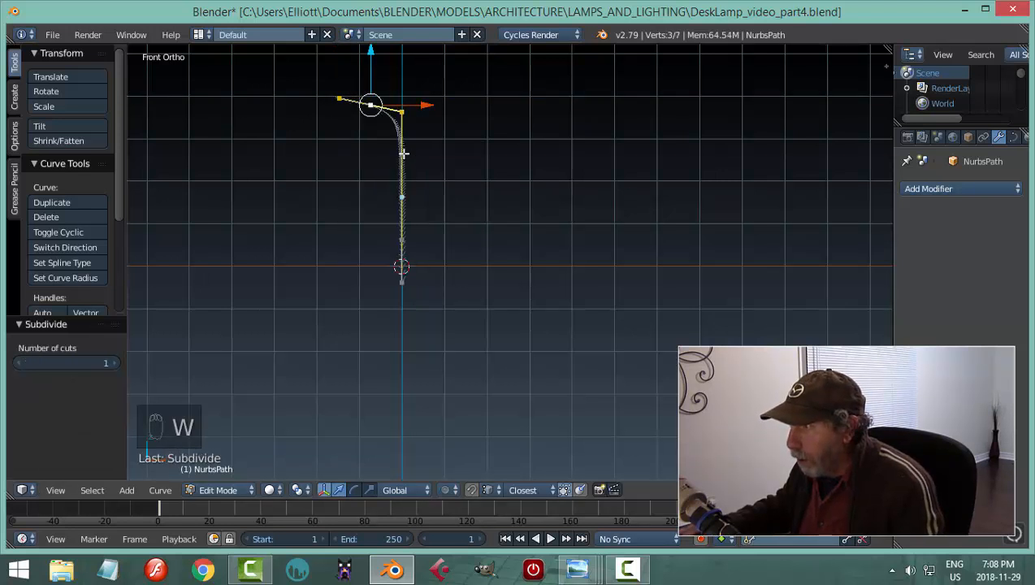
{"action": "left_click", "coordinate": [370, 114]}
{"action": "right_click", "coordinate": [339, 98]}
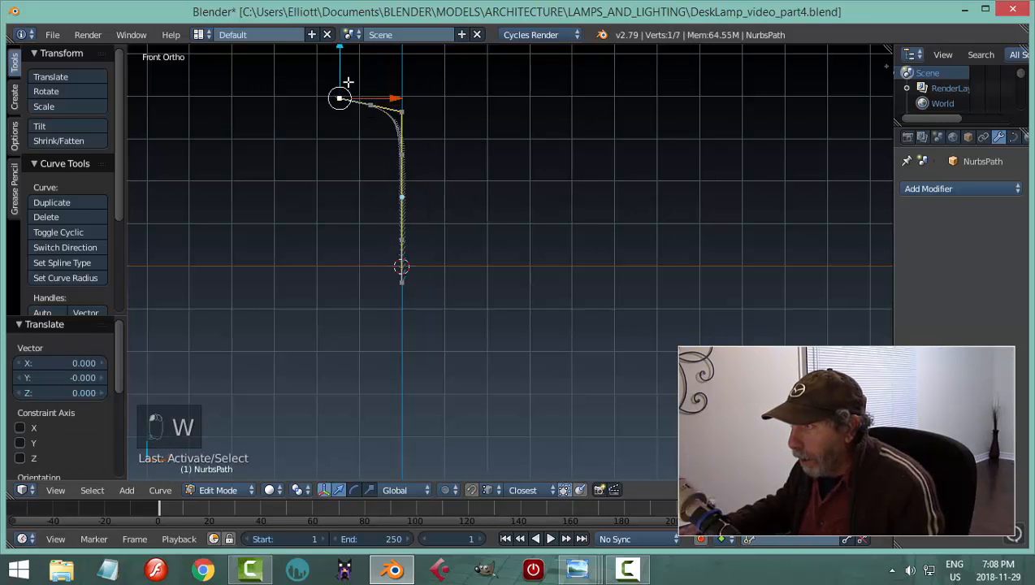
{"action": "left_click", "coordinate": [370, 100]}
{"action": "key", "text": "a"}
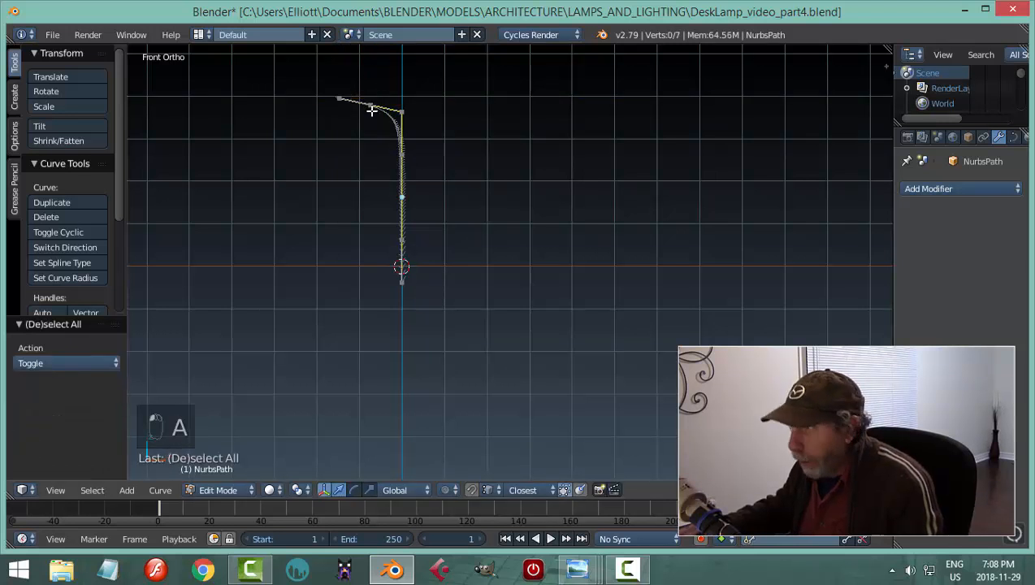
- Raise the new control point on the upper segment about 0.107 along Z, nudge it slightly along X and deselect it
{"action": "right_click", "coordinate": [370, 103]}
{"action": "key", "text": "g"}
{"action": "key", "text": "z"}
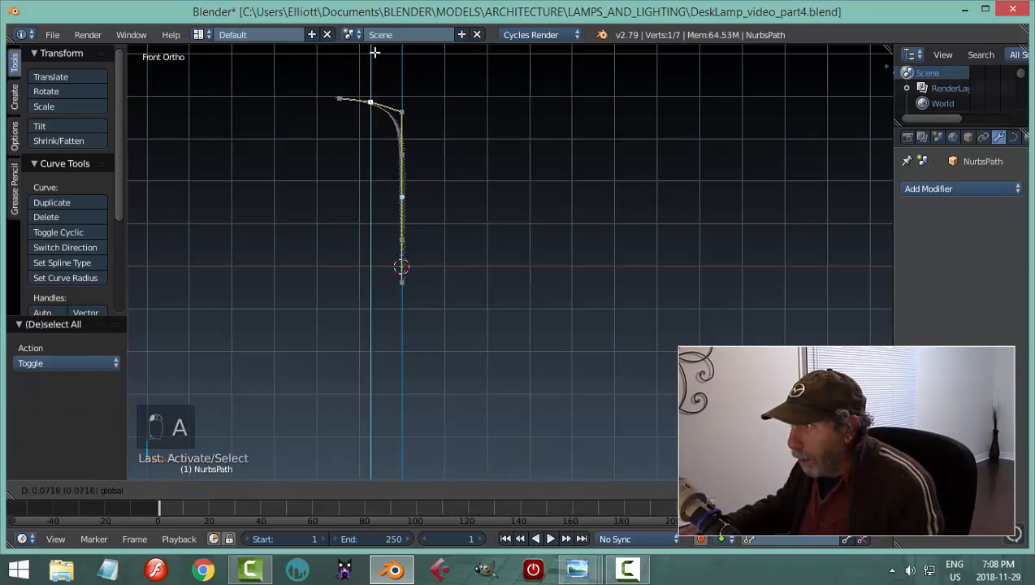
{"action": "left_click", "coordinate": [375, 52]}
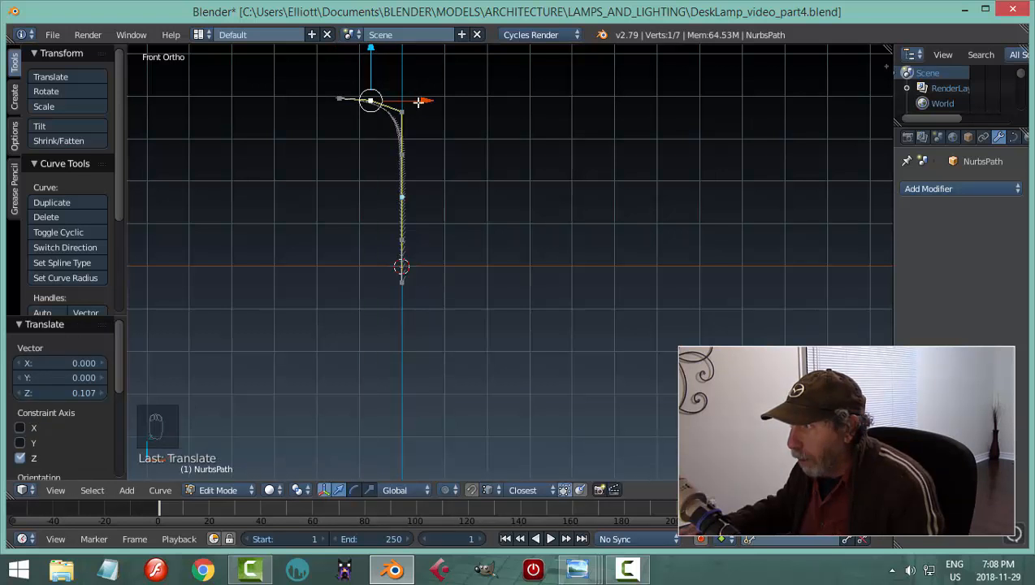
{"action": "key", "text": "a"}
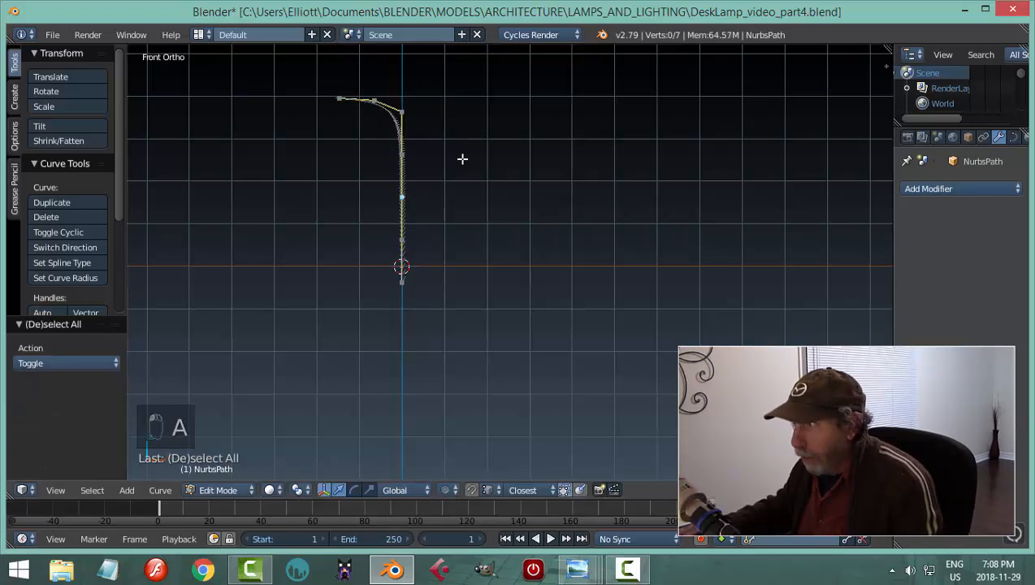
- Return the path to Object Mode and set its preview resolution to 4
{"action": "key", "text": "Tab"}
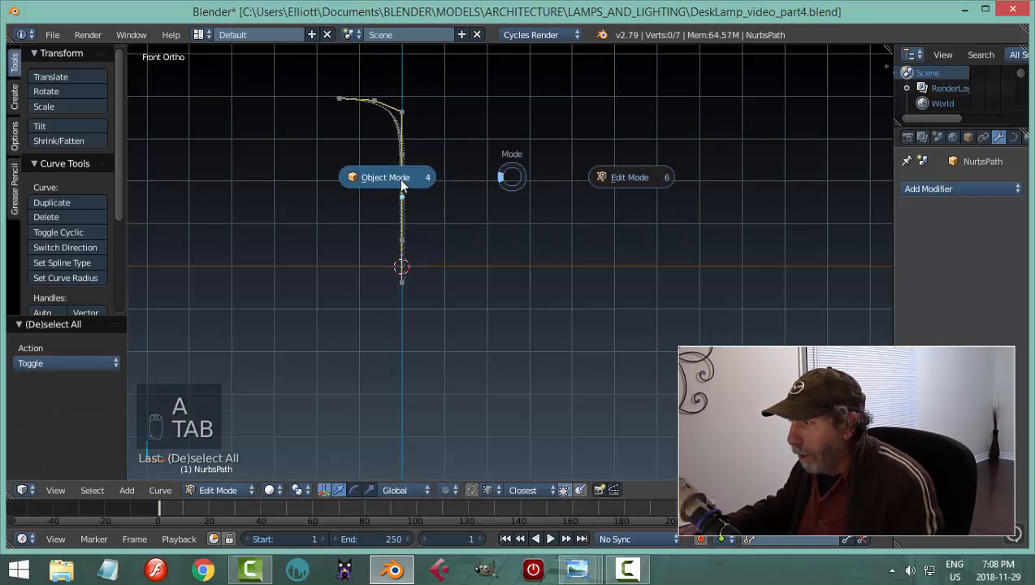
{"action": "left_click", "coordinate": [399, 178]}
{"action": "middle_click_drag", "start_coordinate": [510, 178], "coordinate": [790, 216]}
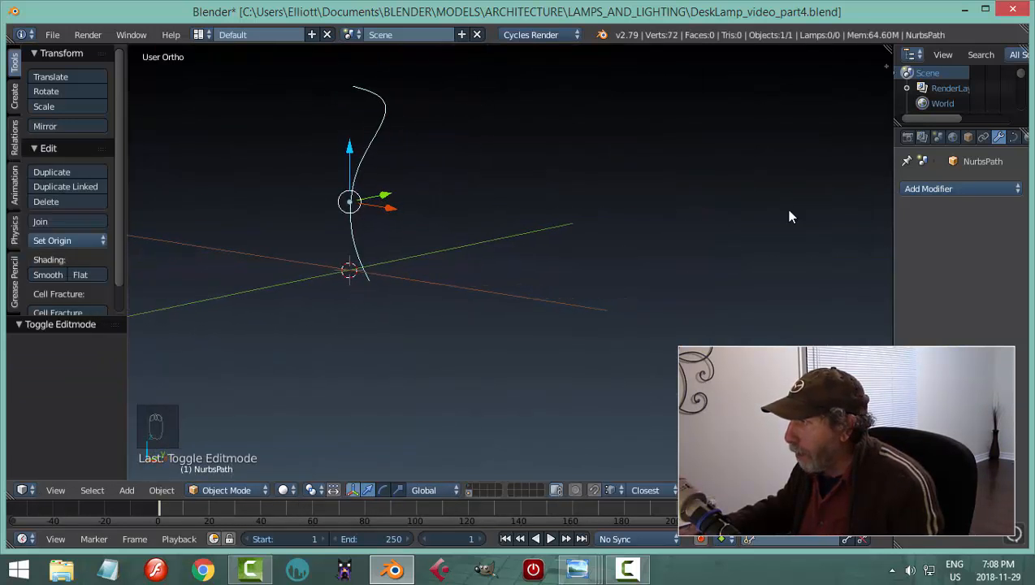
{"action": "left_click", "coordinate": [1013, 137]}
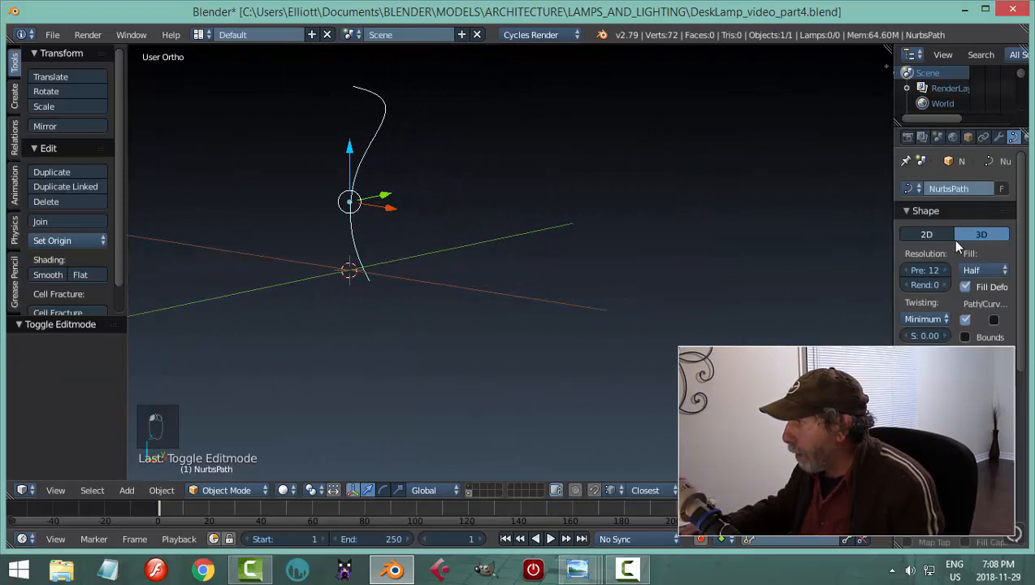
{"action": "left_click", "coordinate": [924, 272]}
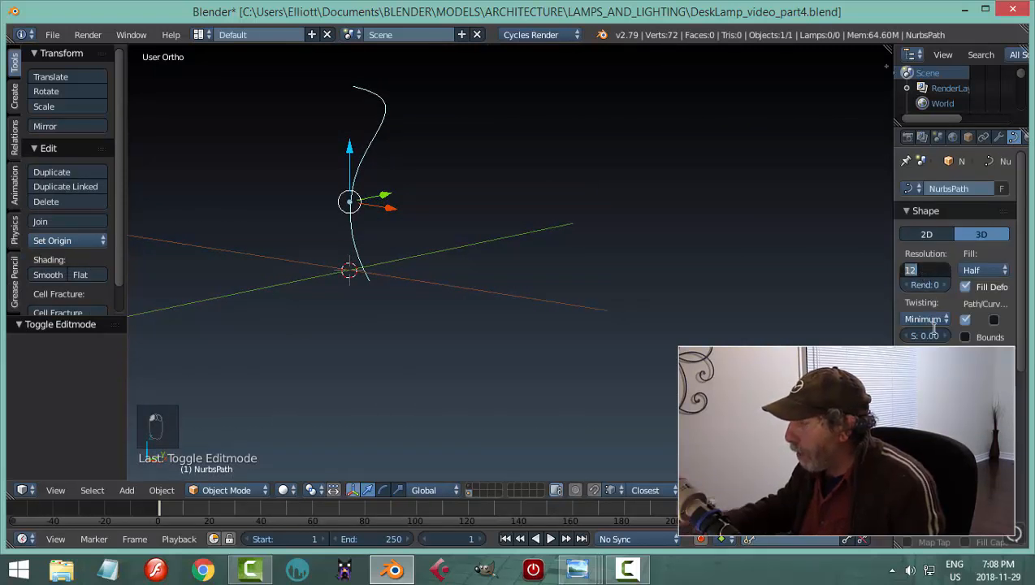
{"action": "type", "text": "4"}
{"action": "key", "text": "Return"}
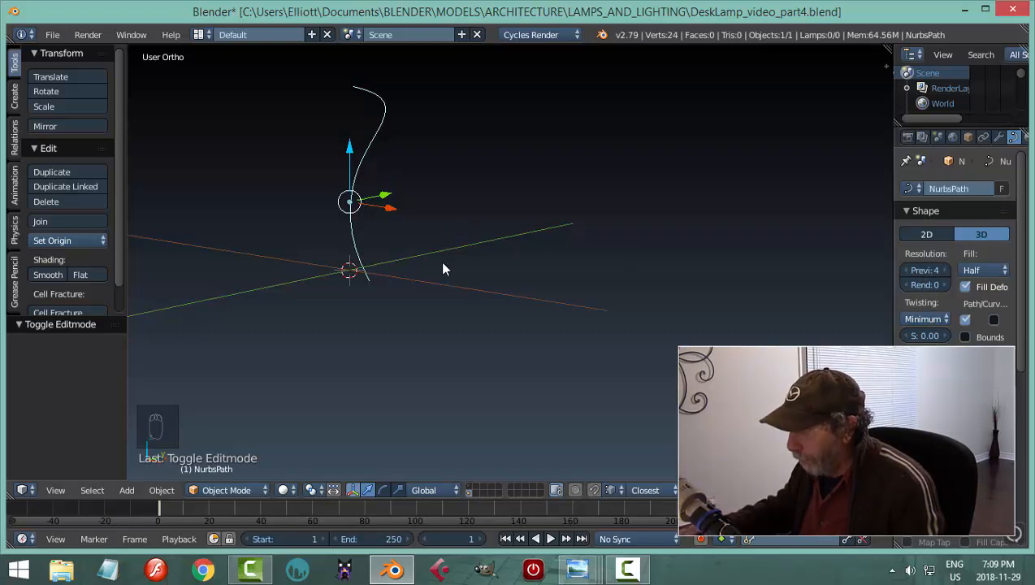
- Convert the path curve to a mesh
{"action": "mouse_move", "coordinate": [477, 270]}
{"action": "middle_mouse_down"}
{"action": "mouse_move", "coordinate": [434, 243]}
{"action": "mouse_move", "coordinate": [507, 239]}
{"action": "mouse_move", "coordinate": [459, 271]}
{"action": "mouse_move", "coordinate": [430, 268]}
{"action": "mouse_move", "coordinate": [488, 269]}
{"action": "middle_mouse_up"}
{"action": "key", "text": "alt+c"}
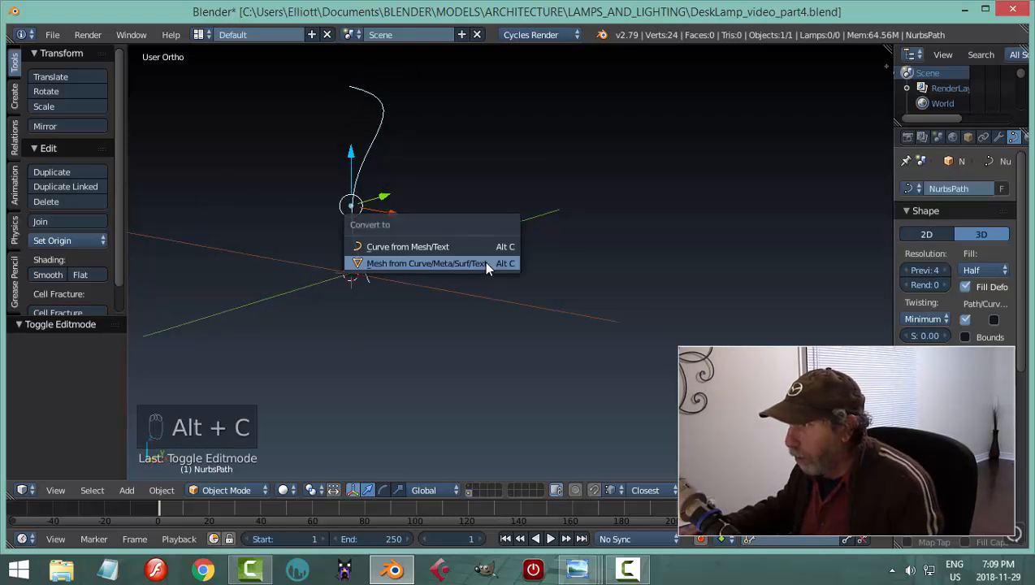
{"action": "left_click", "coordinate": [422, 264]}
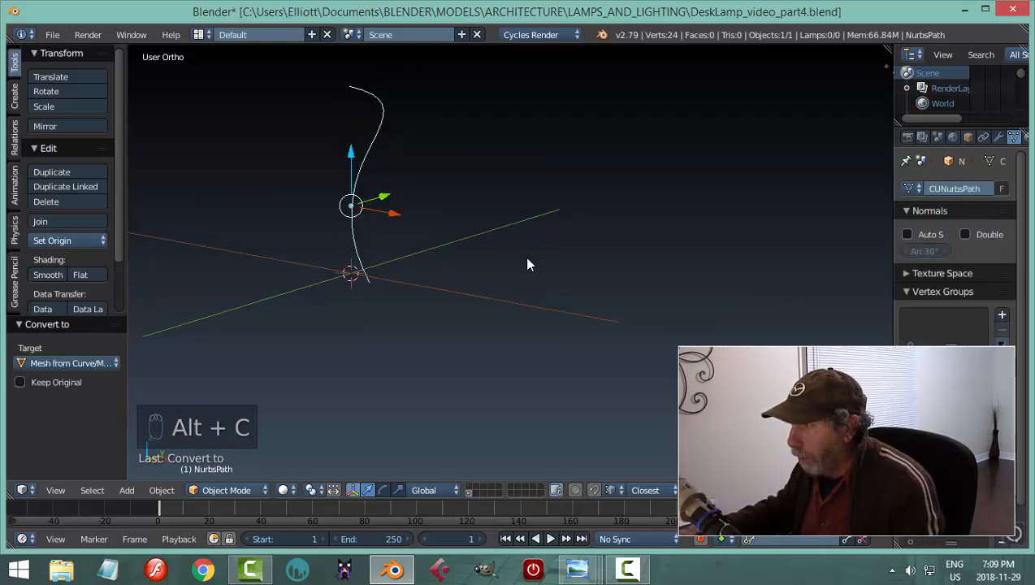
- Enter Edit Mode on the converted profile mesh and switch to vertex selection
{"action": "key", "text": "Tab"}
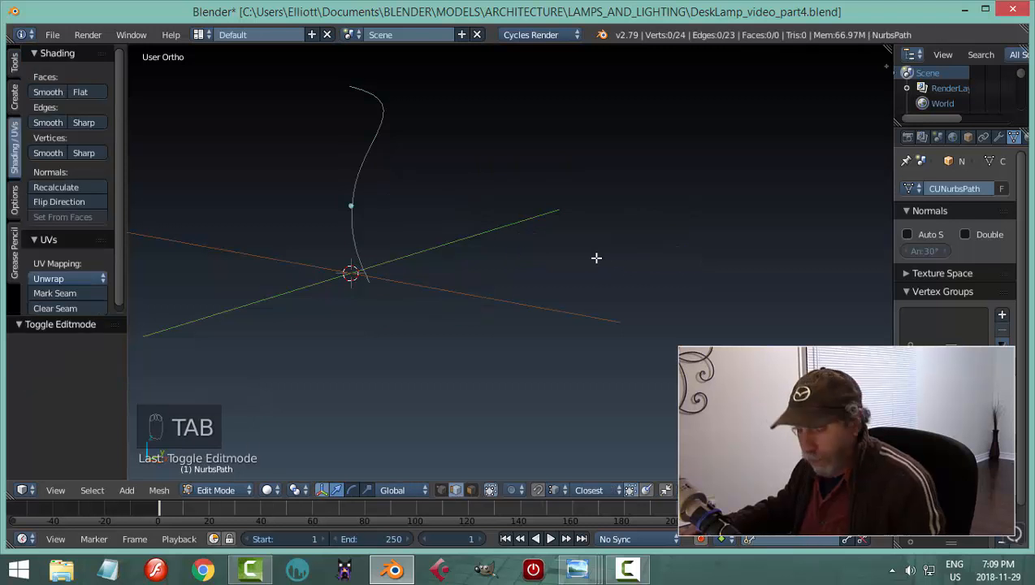
{"action": "key", "text": "ctrl+Tab"}
{"action": "left_click", "coordinate": [577, 243]}
{"action": "middle_click_drag", "start_coordinate": [558, 254], "coordinate": [518, 254]}
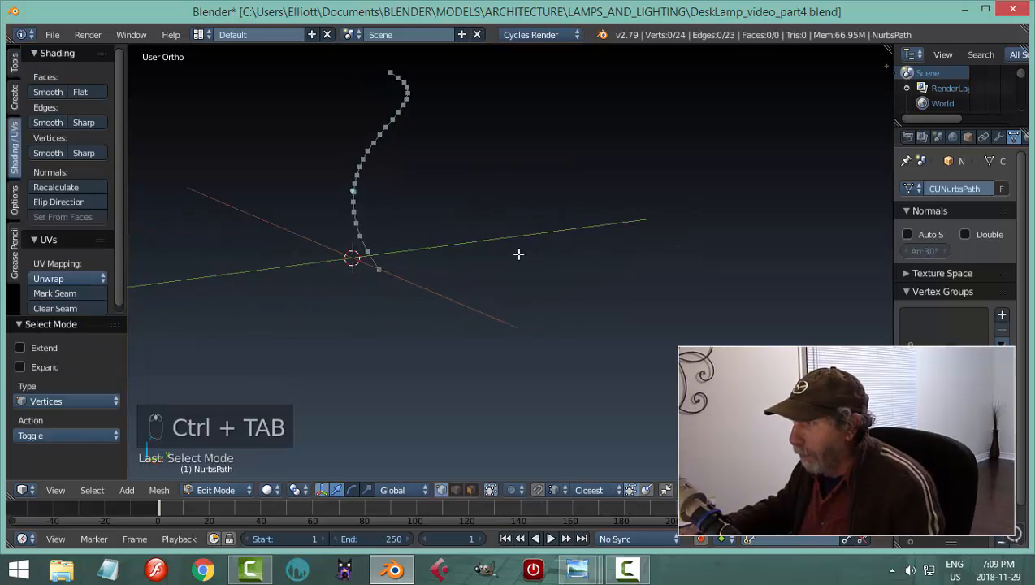
- Select the entire profile and extrude it about 4.688 along Y into a curved strip
{"action": "key", "text": "a"}
{"action": "key", "text": "KP_3"}
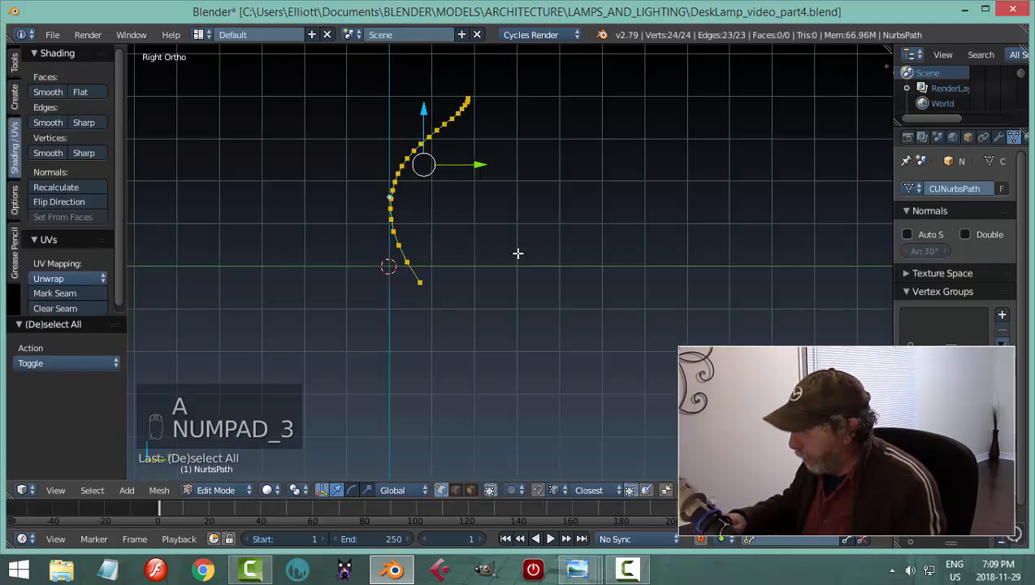
{"action": "middle_click_drag", "start_coordinate": [561, 257], "coordinate": [492, 259], "text": "shift"}
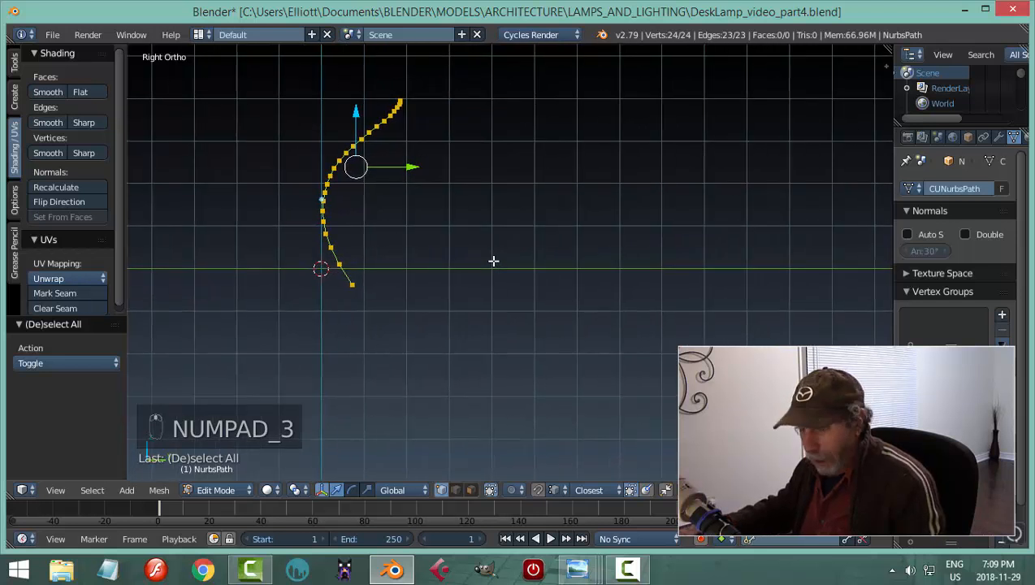
{"action": "key", "text": "e"}
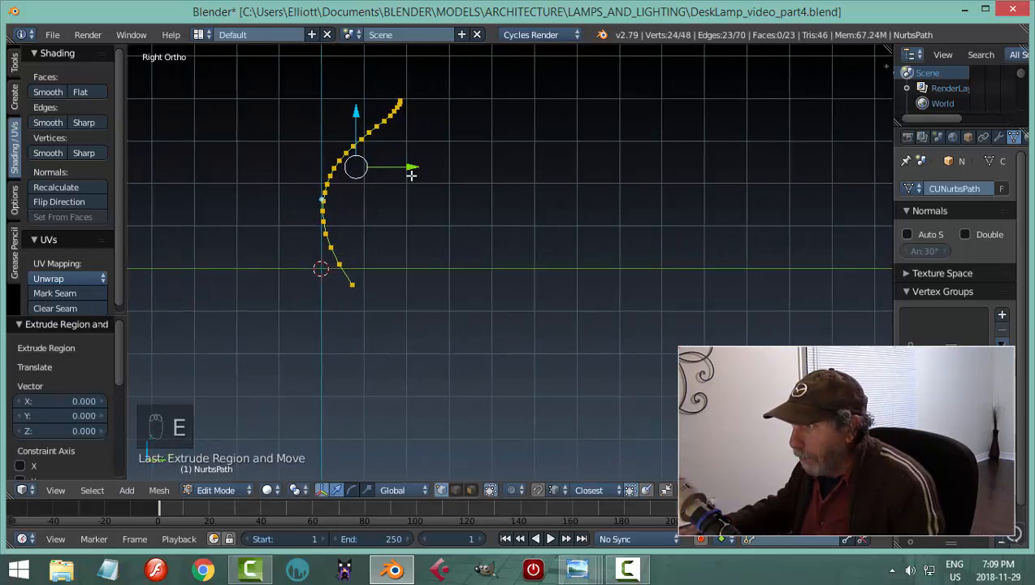
{"action": "left_click", "coordinate": [609, 187]}
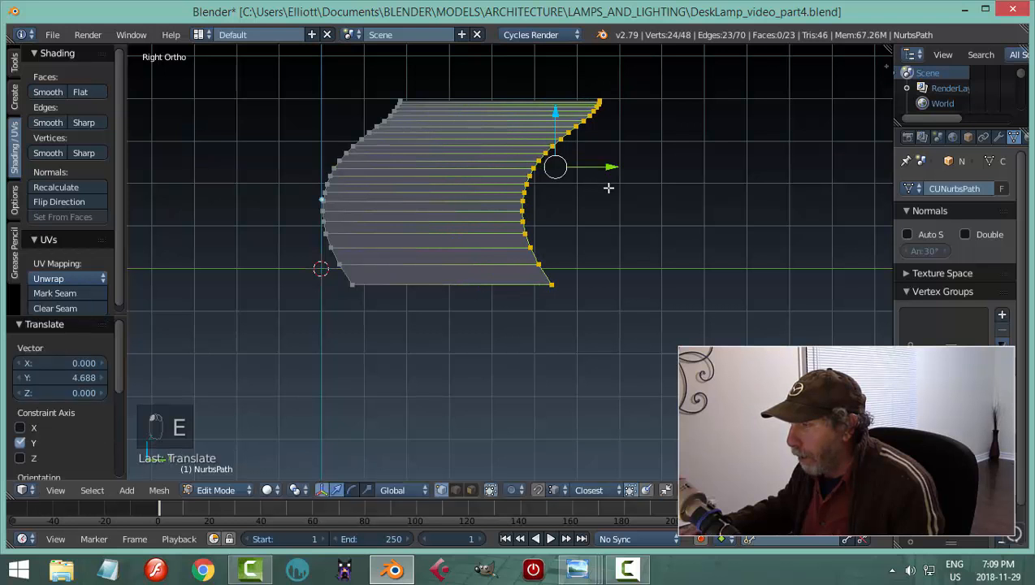
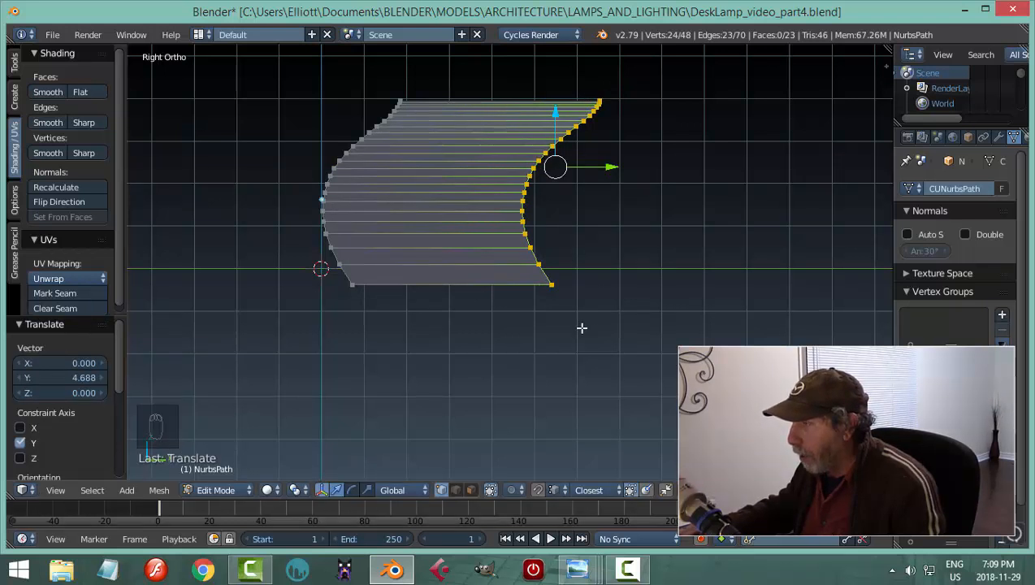
- Flatten the extruded edge by scaling it to 0 along Y, deselect it and return to Object Mode
{"action": "key", "text": "s"}
{"action": "key", "text": "y"}
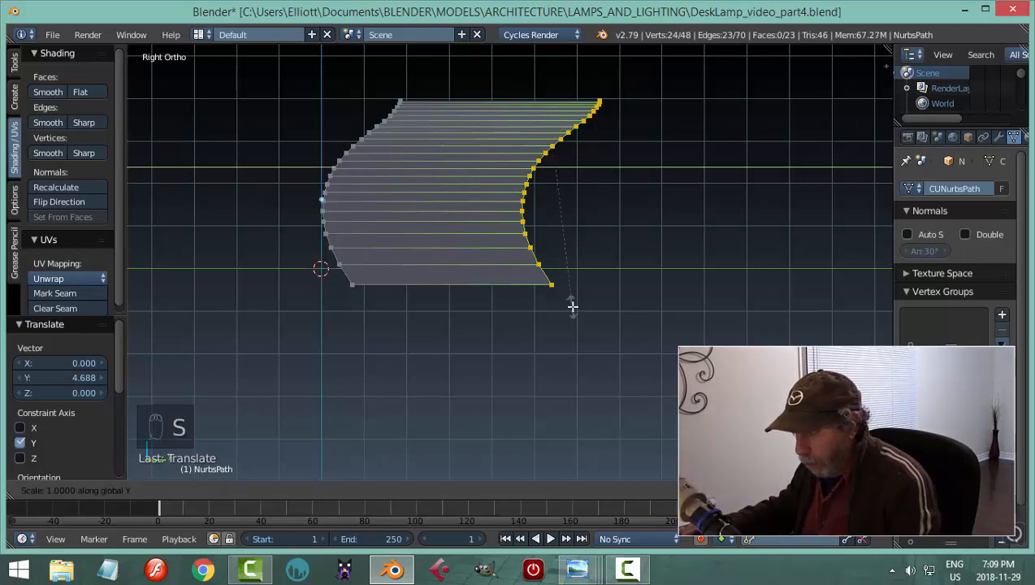
{"action": "key", "text": "0"}
{"action": "key", "text": "Return"}
{"action": "key", "text": "a"}
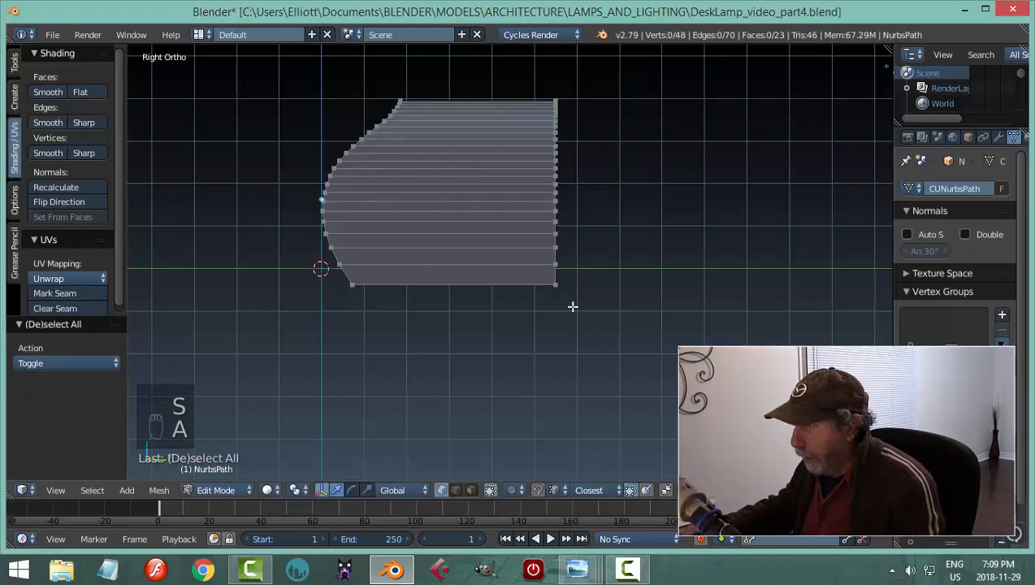
{"action": "key", "text": "Tab"}
{"action": "left_click", "coordinate": [446, 303]}
- In Edit Mode, select the whole strip and move it about 1.628 along X away from its origin
{"action": "middle_click_drag", "start_coordinate": [438, 295], "coordinate": [570, 268]}
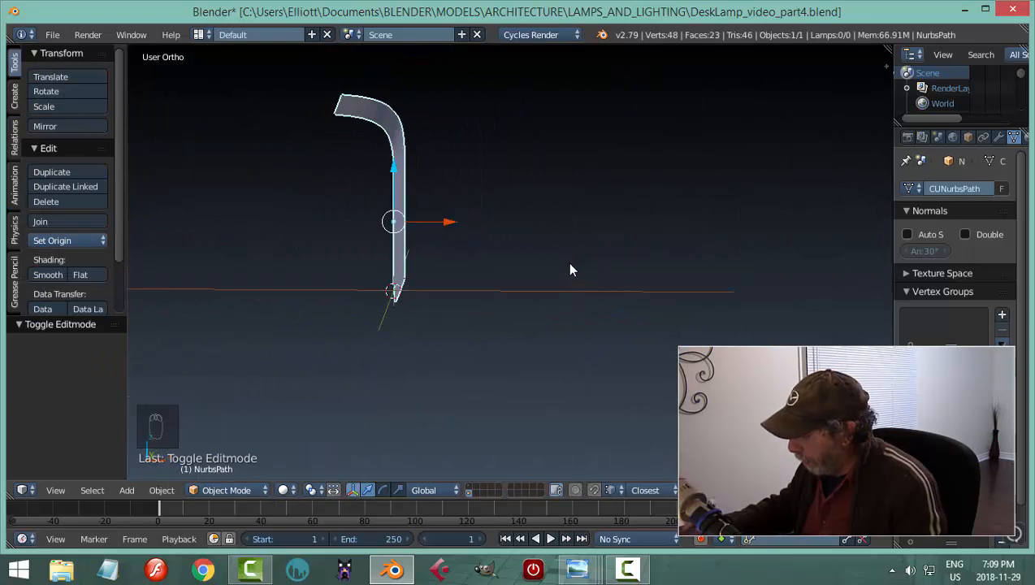
{"action": "key", "text": "KP_1"}
{"action": "key", "text": "Tab"}
{"action": "left_click", "coordinate": [668, 276]}
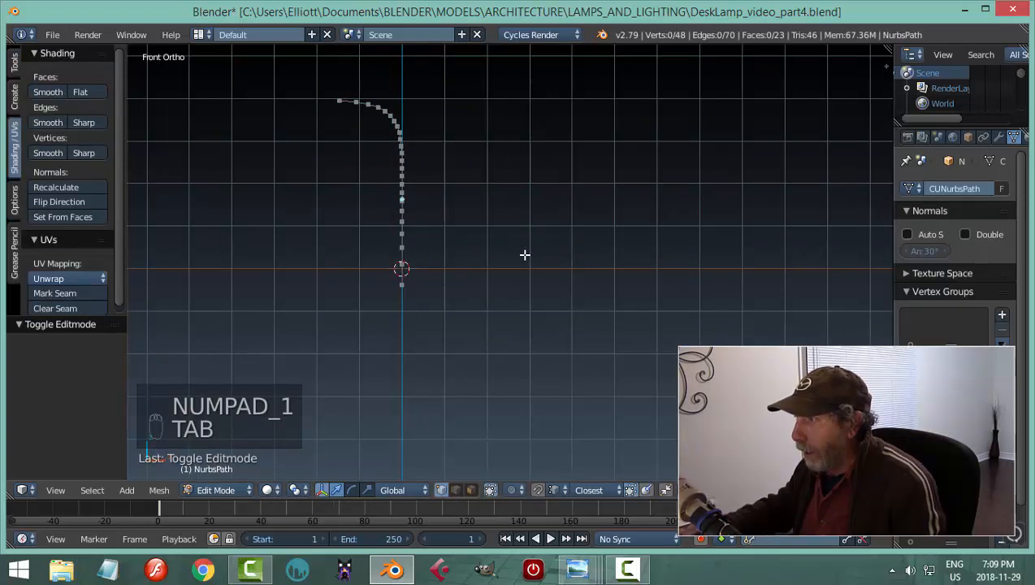
{"action": "key", "text": "a"}
{"action": "key", "text": "a"}
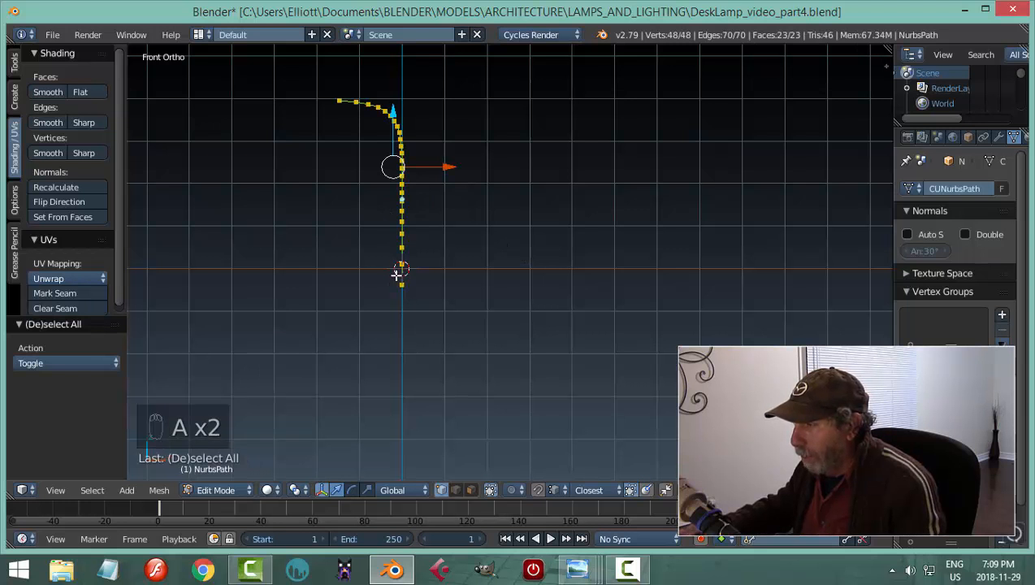
{"action": "left_click_drag", "start_coordinate": [446, 166], "coordinate": [514, 173]}
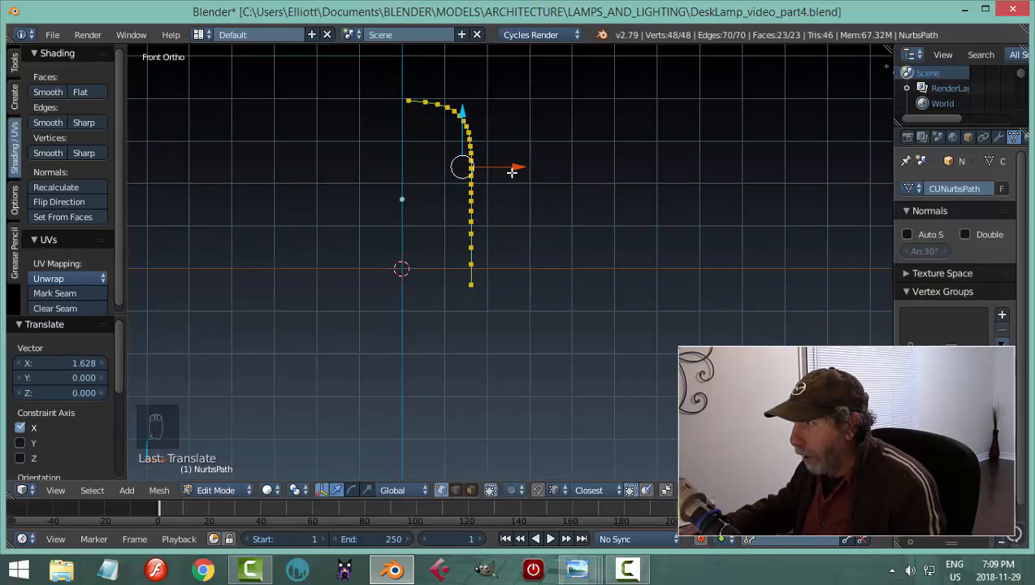
- Return to Object Mode and add a Mirror modifier using only the Z axis, with Clipping enabled
{"action": "key", "text": "Tab"}
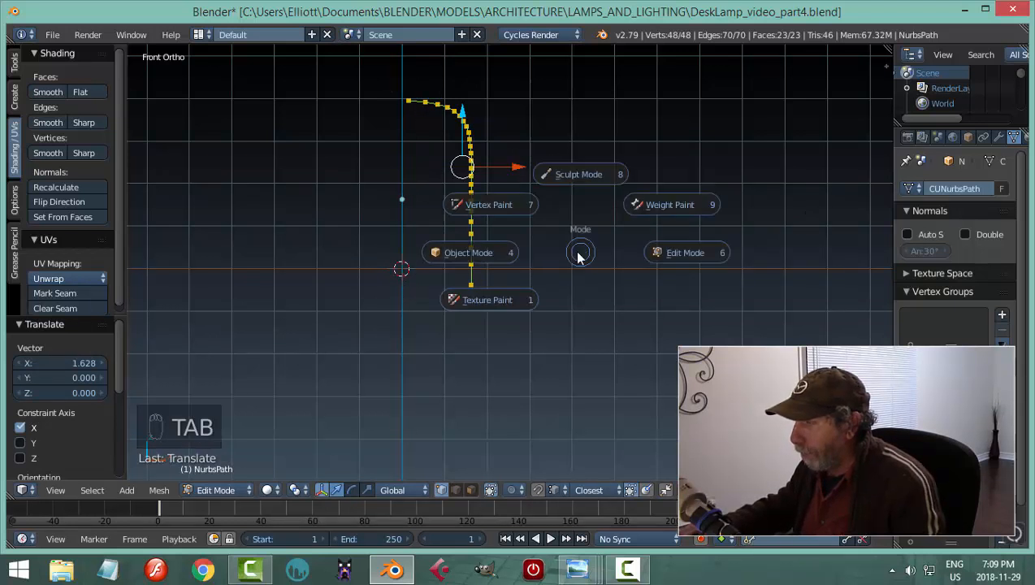
{"action": "left_click", "coordinate": [998, 137]}
{"action": "left_click", "coordinate": [910, 190]}
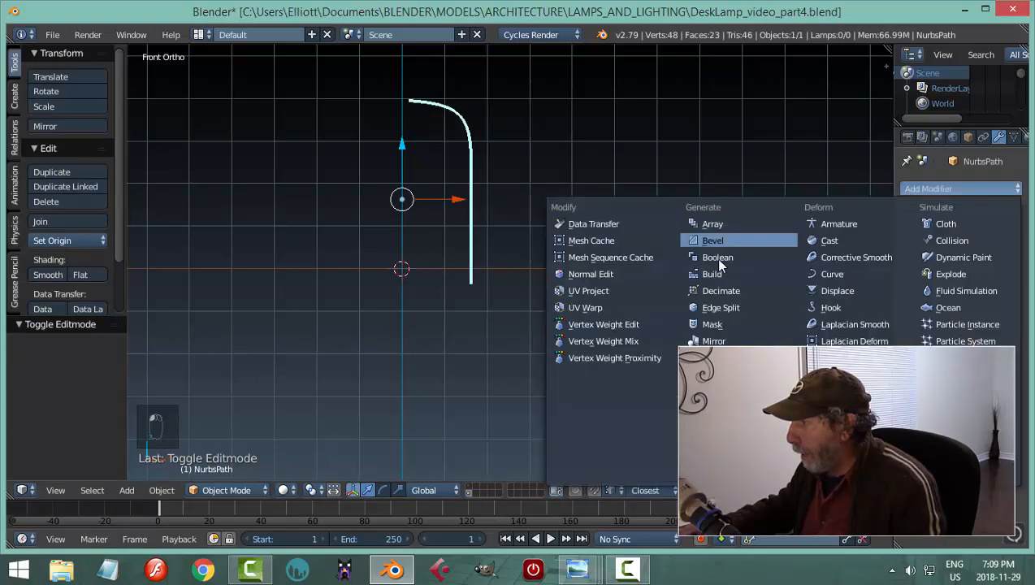
{"action": "left_click", "coordinate": [716, 342]}
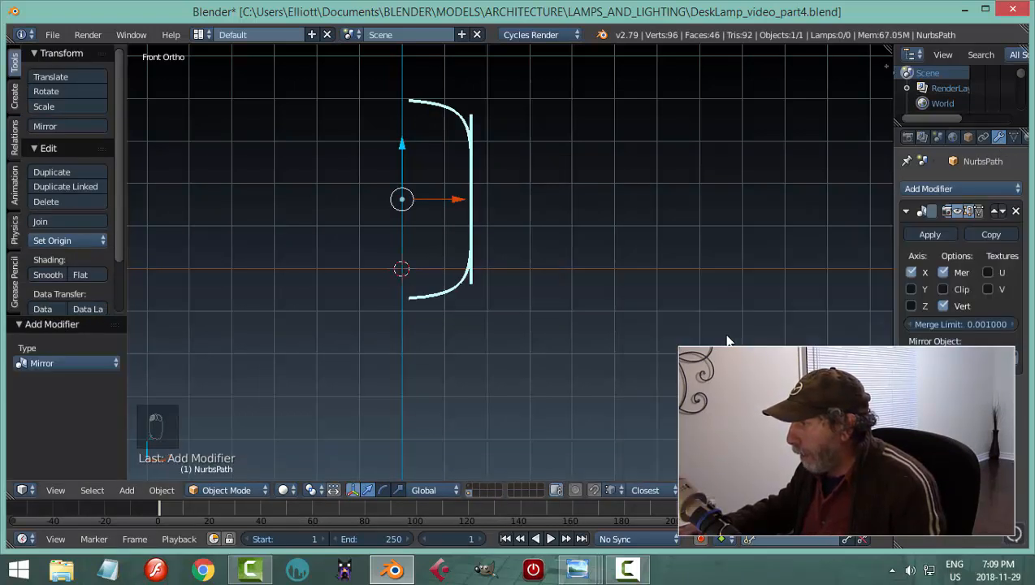
{"action": "left_click", "coordinate": [910, 305]}
{"action": "left_click", "coordinate": [911, 272]}
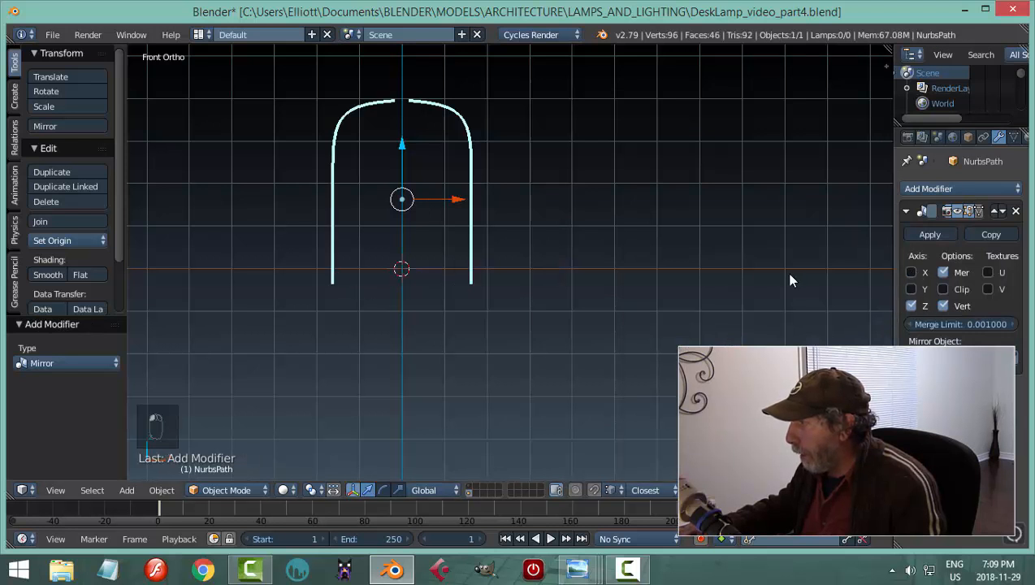
{"action": "left_click", "coordinate": [943, 289]}
- In Edit Mode, move the half-shell along X until it joins its mirrored side, deselect it and return to Object Mode
{"action": "middle_click_drag", "start_coordinate": [630, 207], "coordinate": [602, 238]}
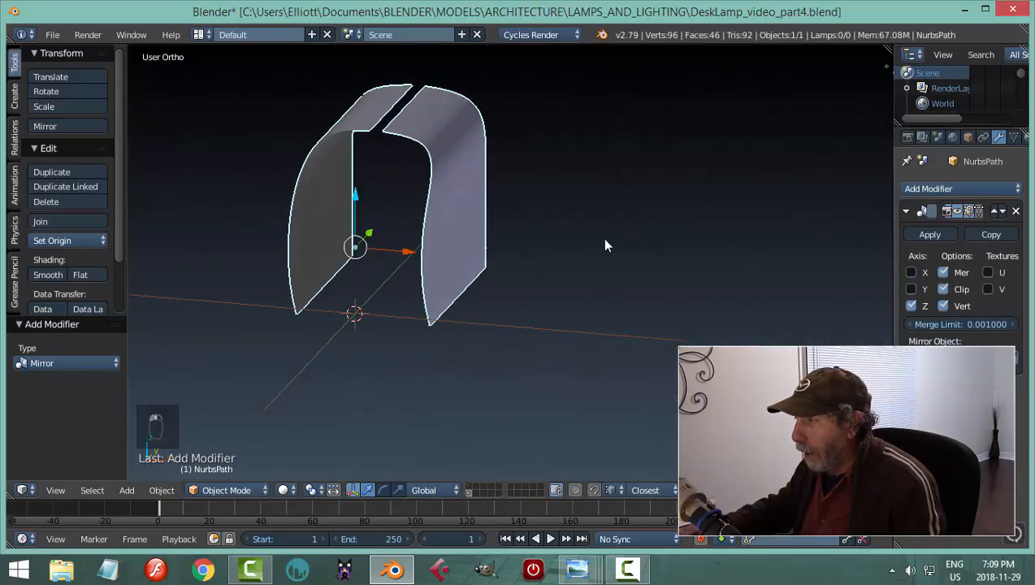
{"action": "key", "text": "Tab"}
{"action": "left_click", "coordinate": [700, 238]}
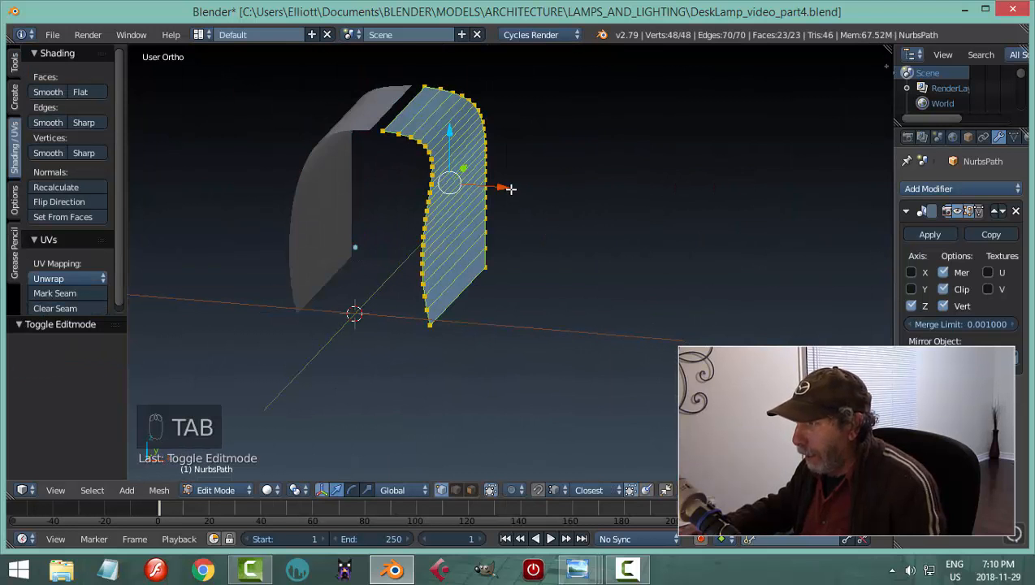
{"action": "left_click_drag", "start_coordinate": [510, 188], "coordinate": [497, 186]}
{"action": "key", "text": "a"}
{"action": "key", "text": "Tab"}
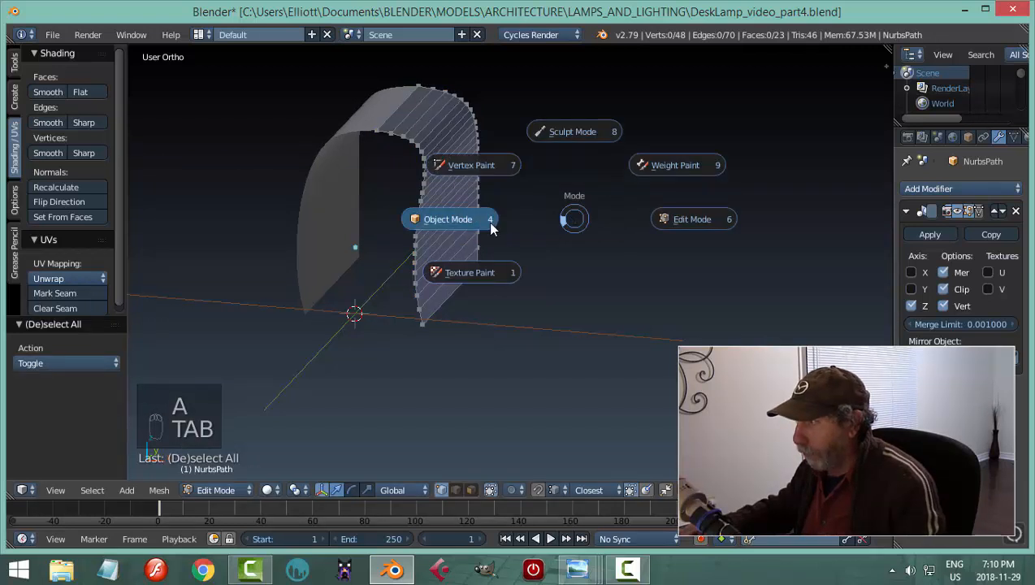
{"action": "left_click", "coordinate": [491, 228]}
- Apply the Mirror modifier to the bracket
{"action": "middle_click_drag", "start_coordinate": [491, 228], "coordinate": [532, 268]}
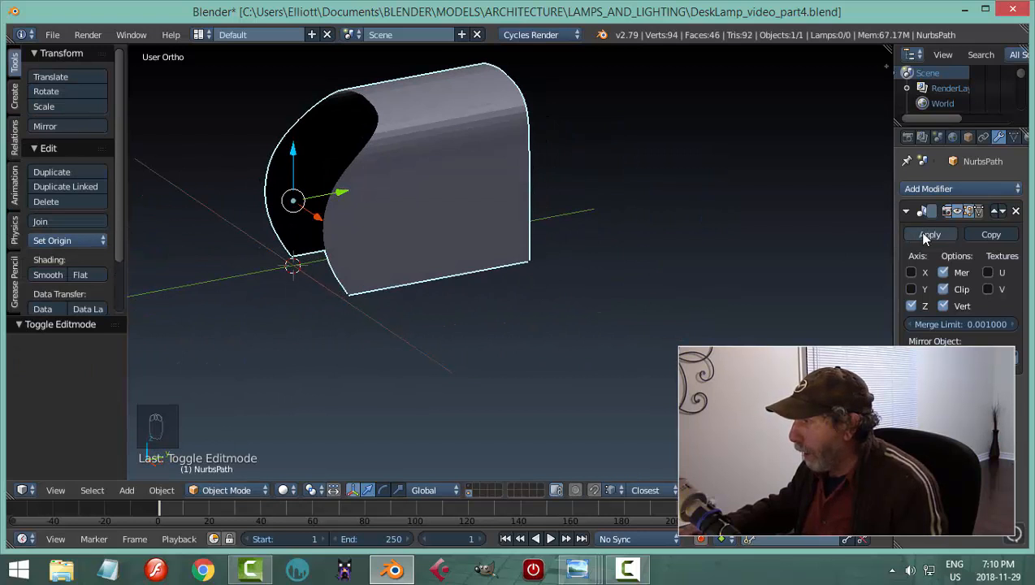
{"action": "left_click", "coordinate": [926, 235]}
{"action": "middle_click_drag", "start_coordinate": [594, 233], "coordinate": [568, 240]}
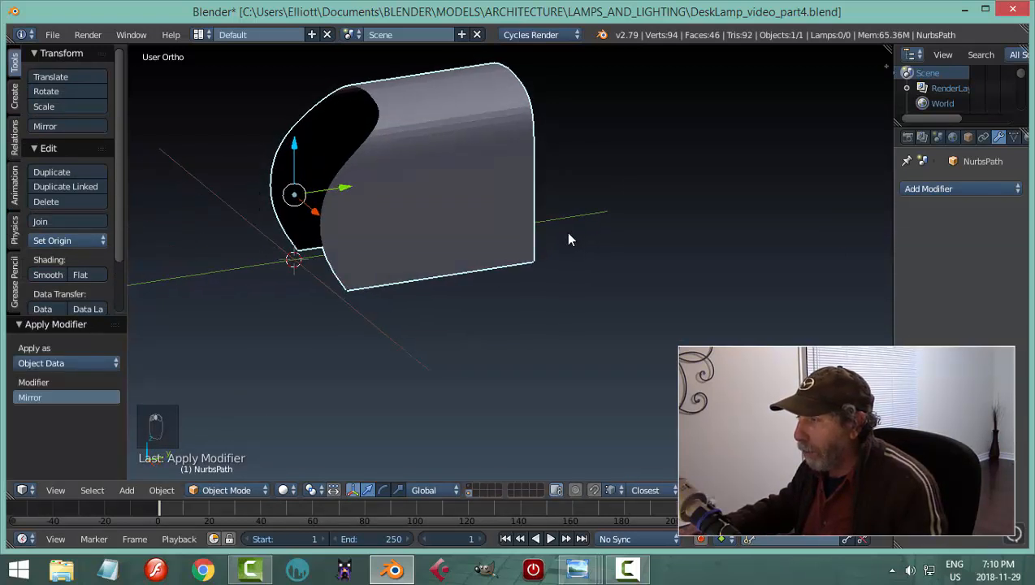
- Extrude the whole shell in place in Edit Mode, thicken it outward with a Shrink/Fatten offset of about -0.358 and deselect it
{"action": "key", "text": "Tab"}
{"action": "left_click", "coordinate": [583, 232]}
{"action": "key", "text": "a"}
{"action": "key", "text": "a"}
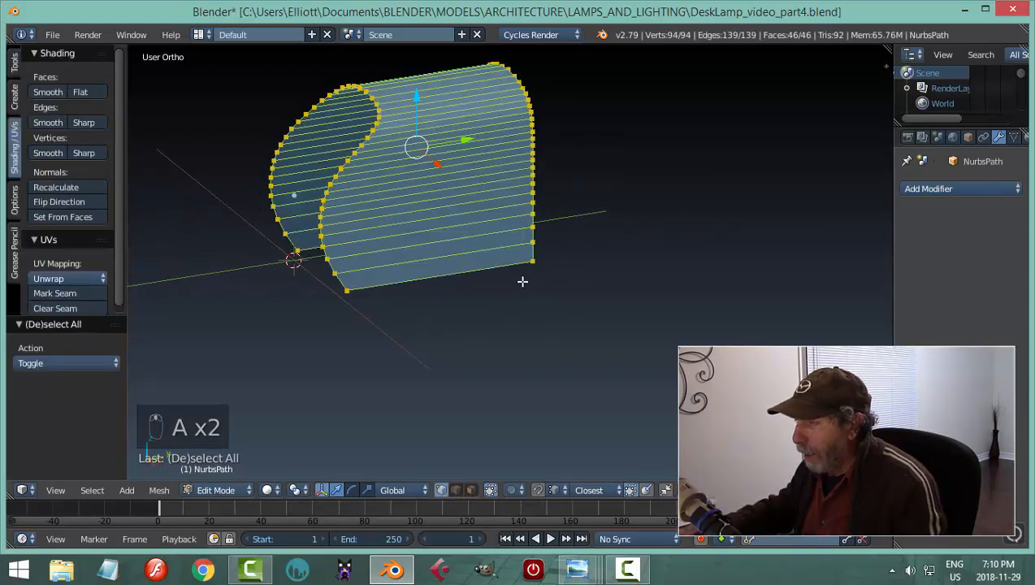
{"action": "middle_click_drag", "start_coordinate": [522, 281], "coordinate": [557, 279]}
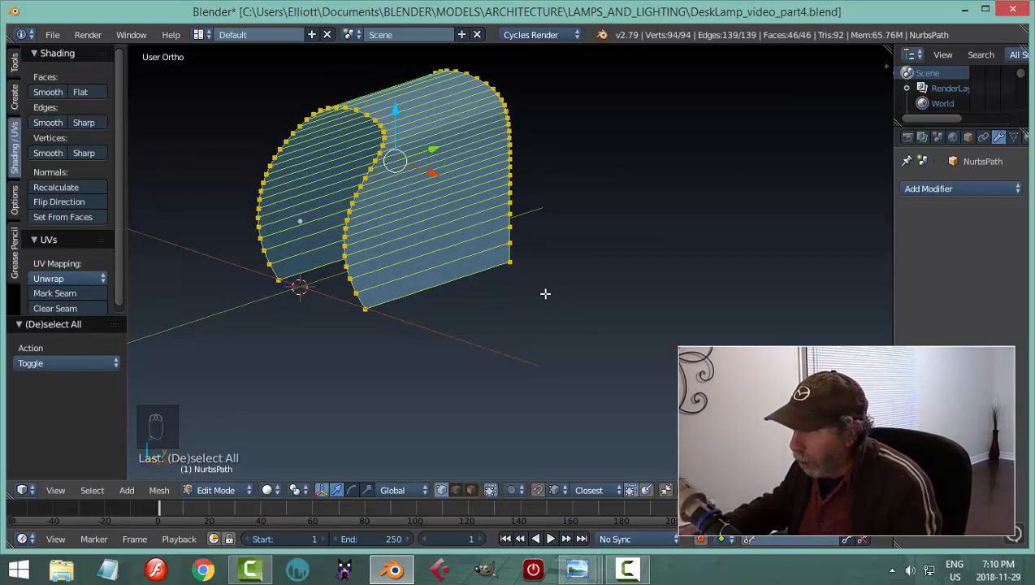
{"action": "key", "text": "e"}
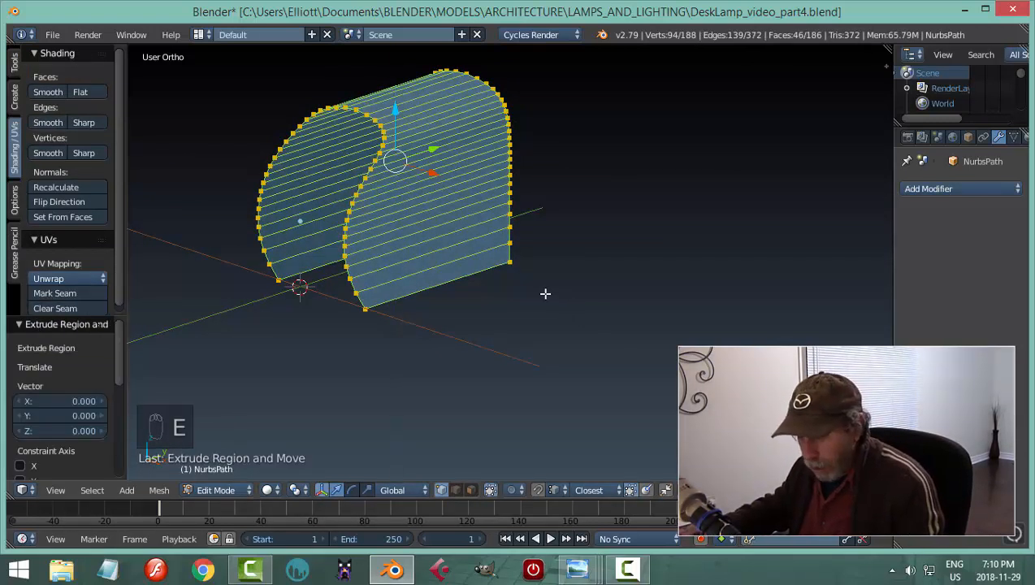
{"action": "key", "text": "alt+s"}
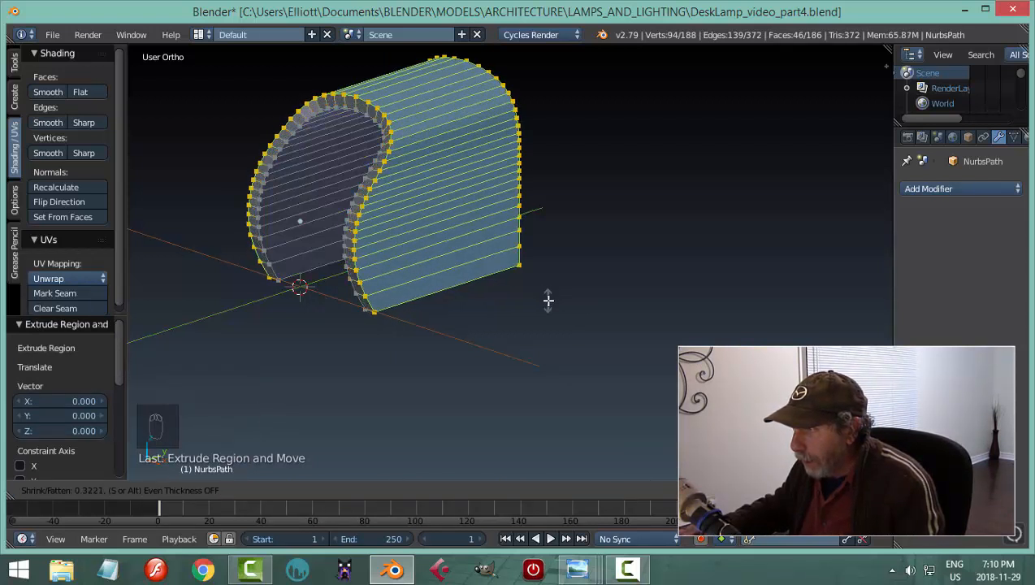
{"action": "left_click", "coordinate": [585, 300]}
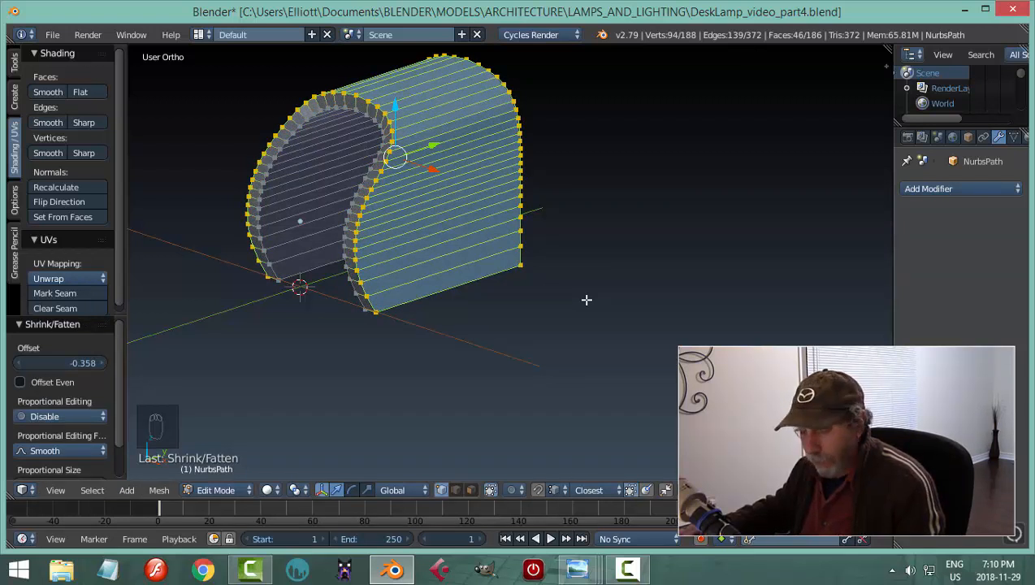
{"action": "key", "text": "a"}
- Add one loop cut close to the shell's curved end and another close to its straight end, then clear the selection
{"action": "middle_click_drag", "start_coordinate": [591, 296], "coordinate": [507, 281]}
{"action": "key", "text": "ctrl+r"}
{"action": "left_click", "coordinate": [506, 259]}
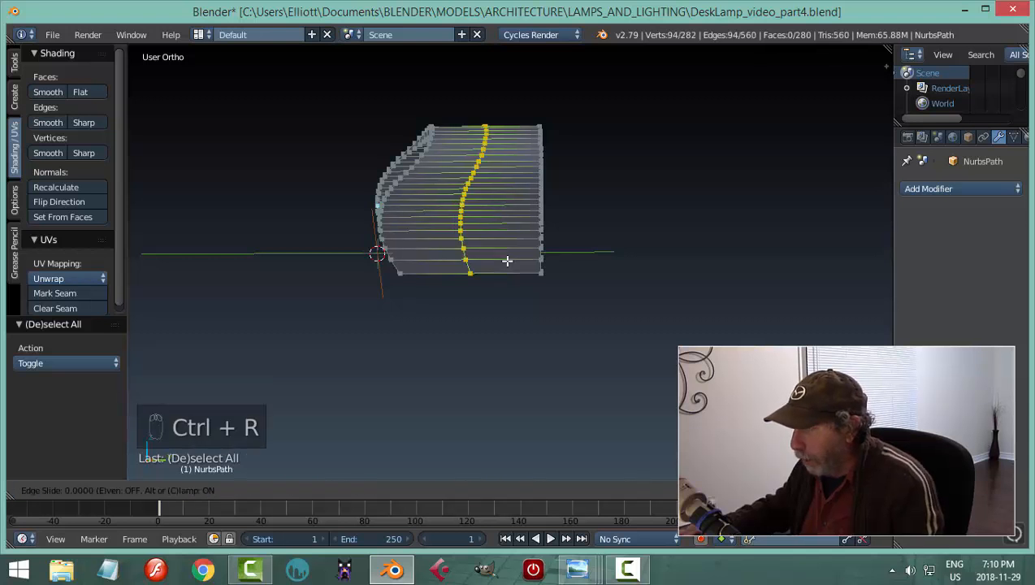
{"action": "left_click", "coordinate": [440, 264]}
{"action": "key", "text": "ctrl+r"}
{"action": "left_click", "coordinate": [473, 263]}
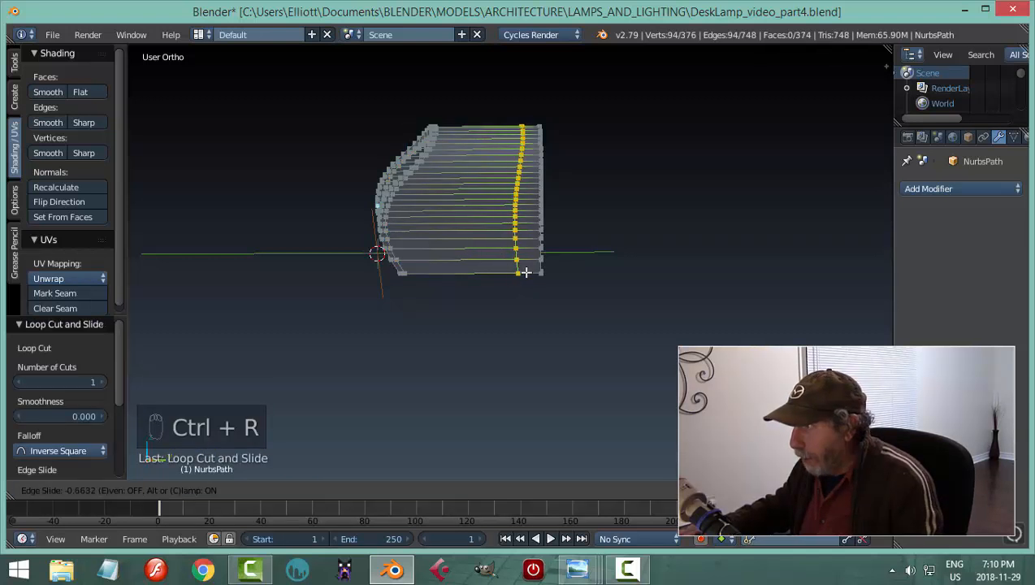
{"action": "left_click", "coordinate": [542, 274]}
{"action": "key", "text": "a"}
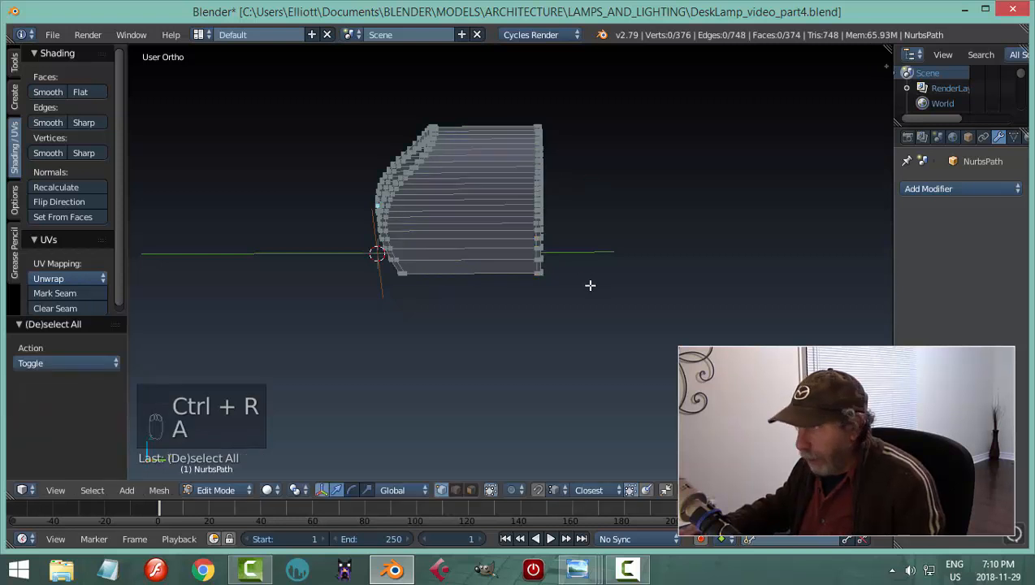
- In Object Mode, scale the bracket to about 0.726 along Z and about 0.784 along Y
{"action": "key", "text": "Tab"}
{"action": "key", "text": "KP_3"}
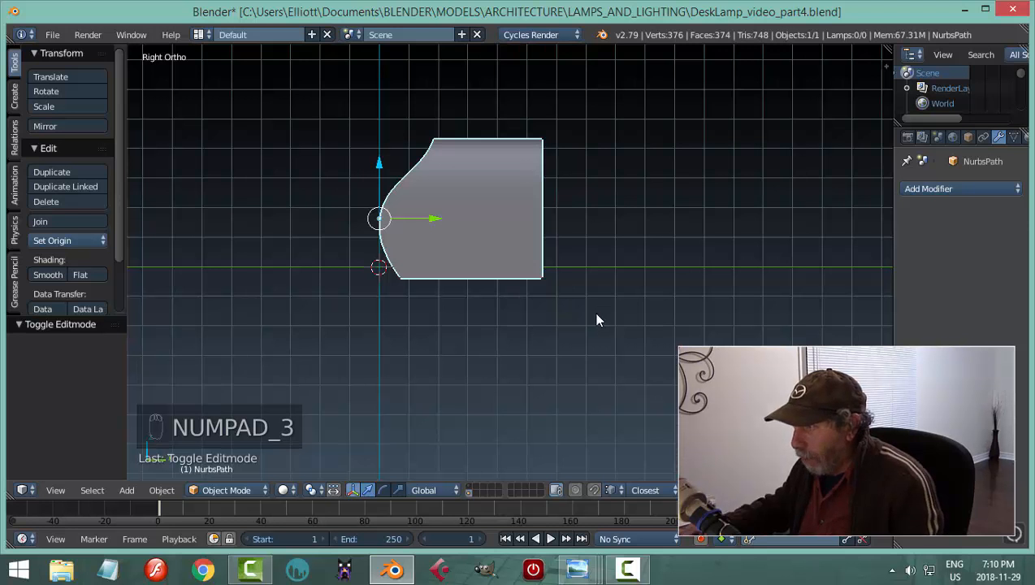
{"action": "key", "text": "s"}
{"action": "key", "text": "z"}
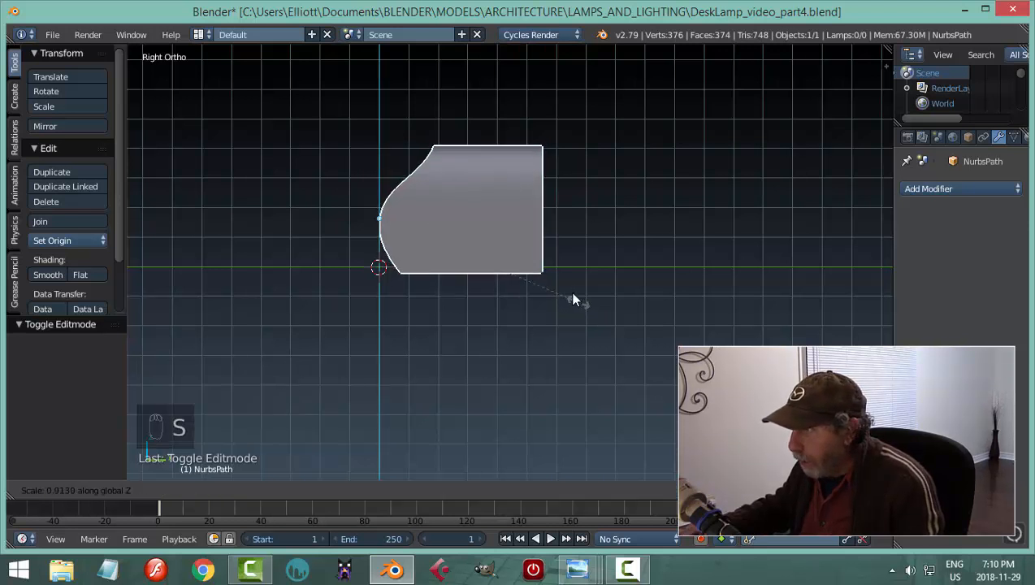
{"action": "left_click", "coordinate": [550, 252]}
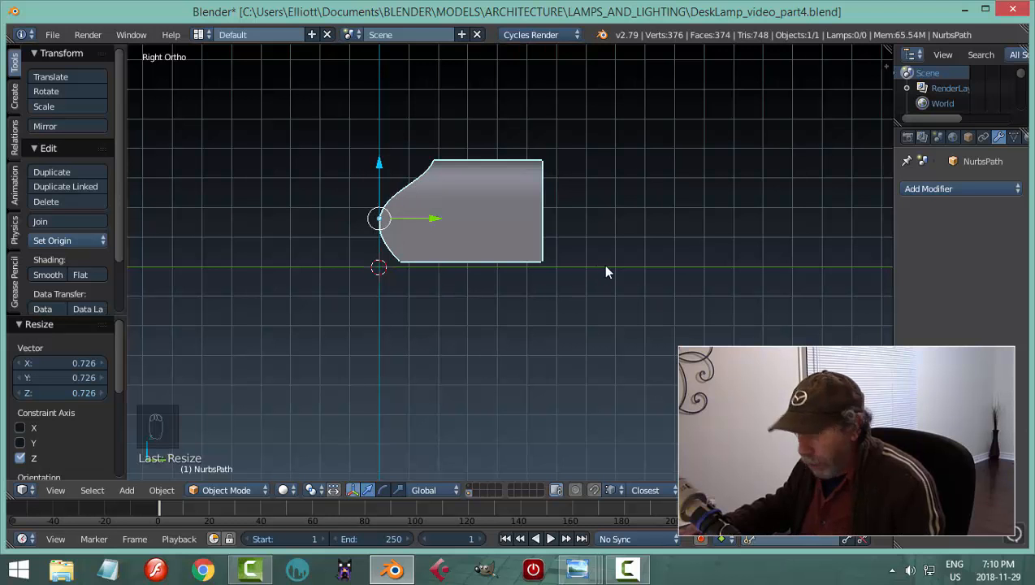
{"action": "key", "text": "s"}
{"action": "key", "text": "y"}
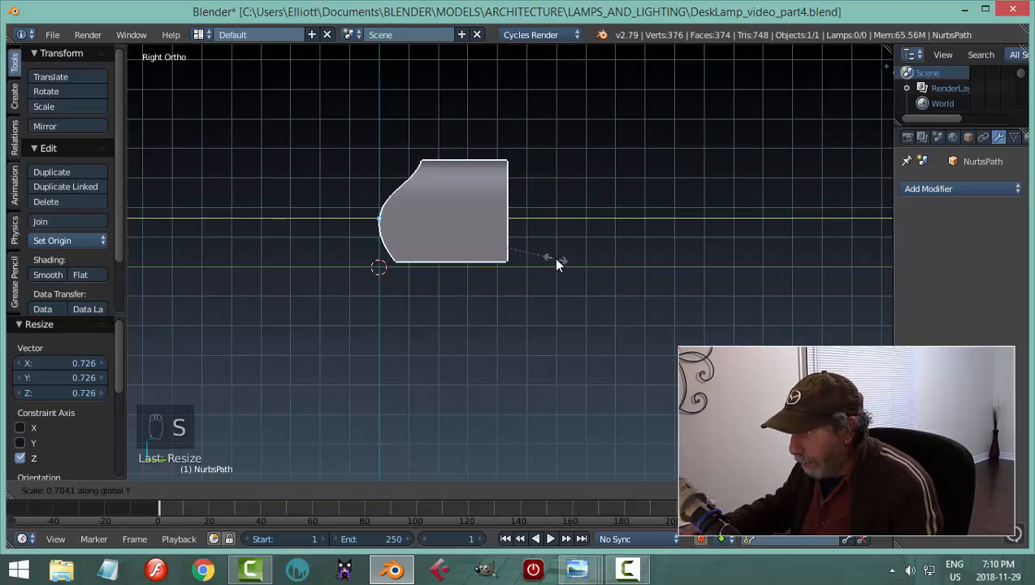
{"action": "left_click", "coordinate": [557, 262]}
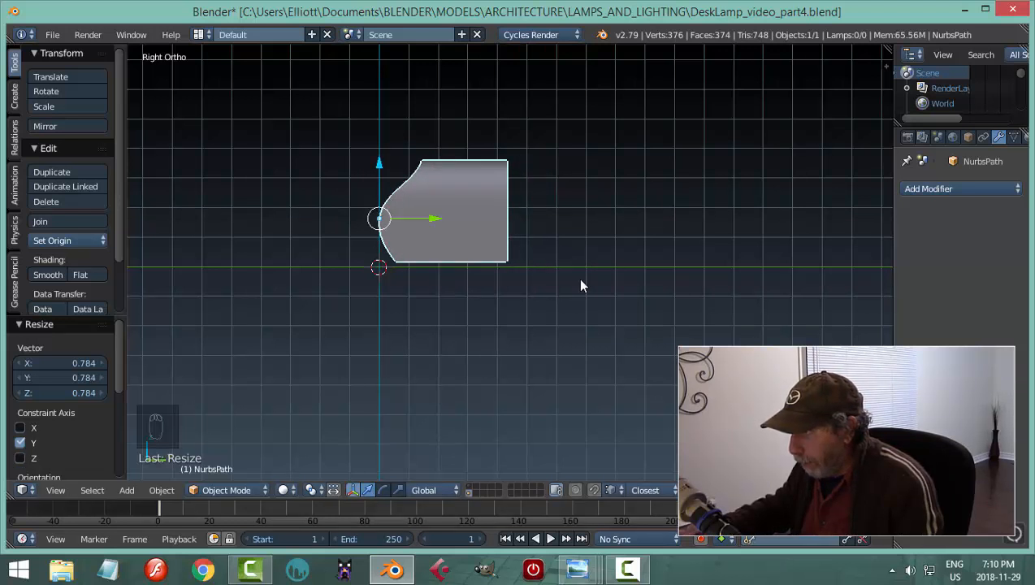
- In Edit Mode, move the vertices at the bracket's straight end about 1.211 along Y, then return to Object Mode with solid shading
{"action": "key", "text": "Tab"}
{"action": "key", "text": "z"}
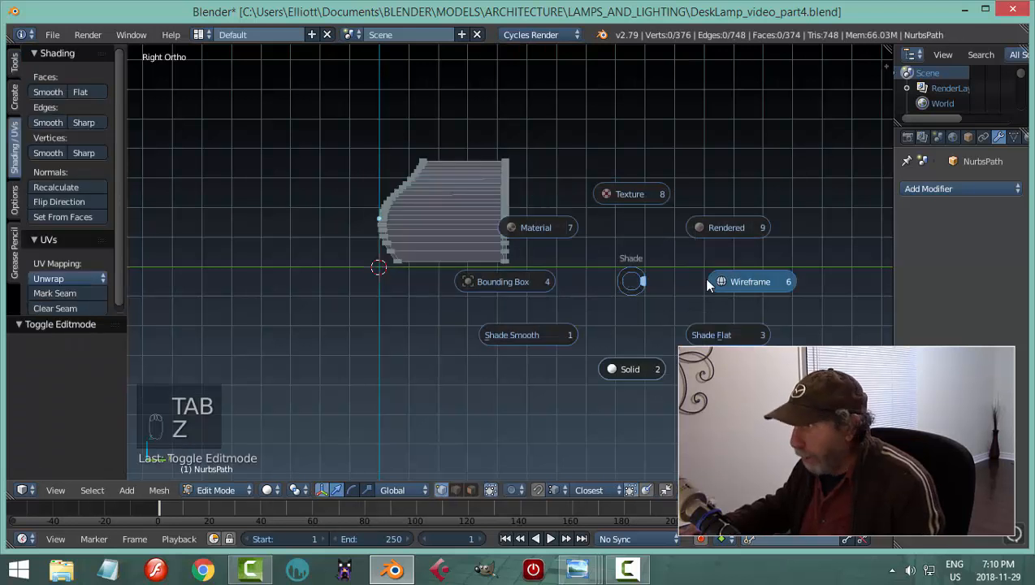
{"action": "key", "text": "b"}
{"action": "left_click_drag", "start_coordinate": [494, 136], "coordinate": [550, 314]}
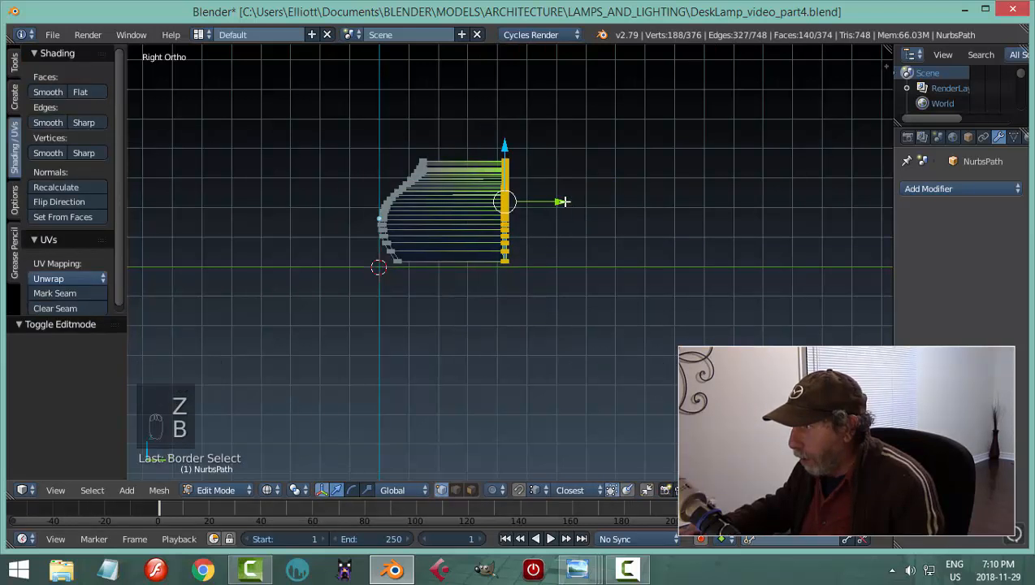
{"action": "left_click_drag", "start_coordinate": [561, 202], "coordinate": [598, 213]}
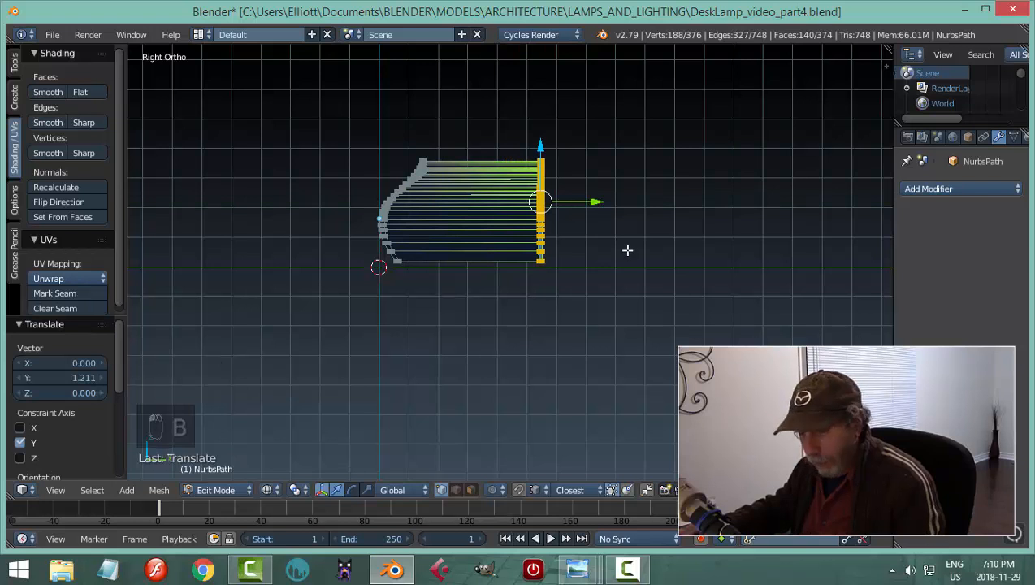
{"action": "key", "text": "a"}
{"action": "key", "text": "Tab"}
{"action": "key", "text": "z"}
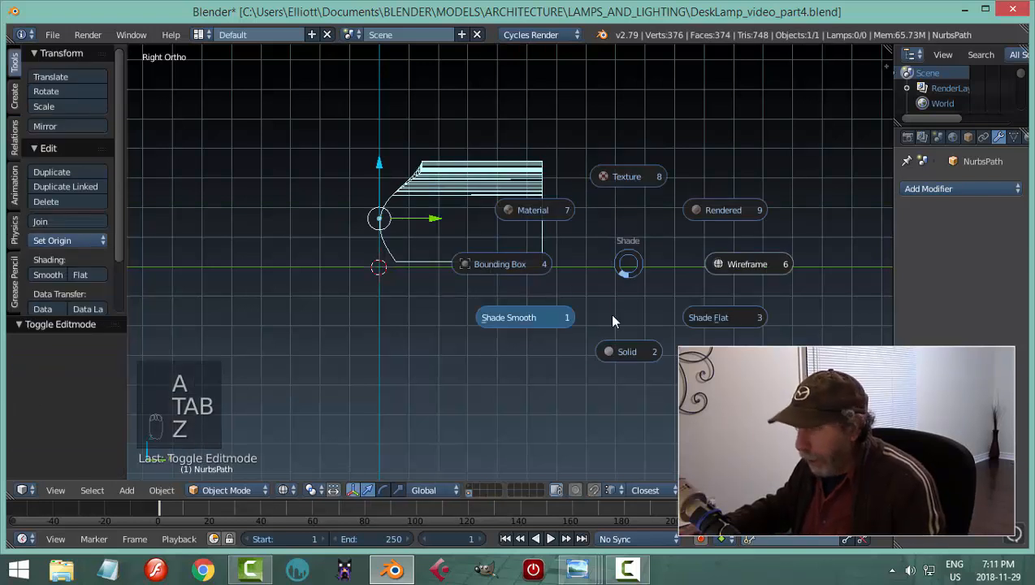
{"action": "left_click", "coordinate": [618, 333]}
- Add a Subdivision Surface modifier with 2 view subdivisions to the bracket and shade it smooth
{"action": "mouse_move", "coordinate": [569, 254]}
{"action": "middle_mouse_down"}
{"action": "mouse_move", "coordinate": [413, 263]}
{"action": "mouse_move", "coordinate": [527, 263]}
{"action": "mouse_move", "coordinate": [687, 233]}
{"action": "mouse_move", "coordinate": [695, 256]}
{"action": "middle_mouse_up"}
{"action": "left_click", "coordinate": [924, 191]}
{"action": "left_click", "coordinate": [727, 441]}
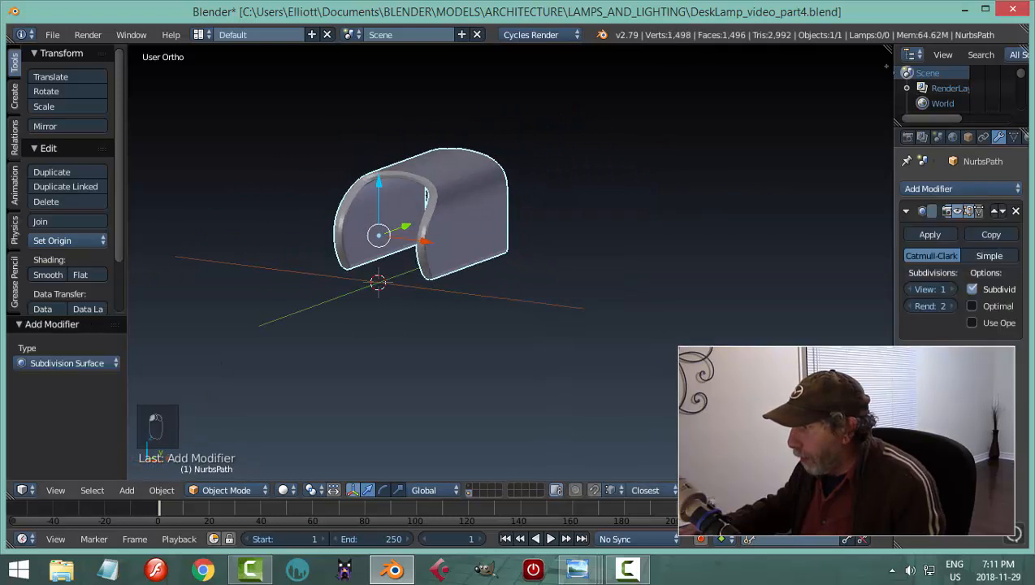
{"action": "left_click", "coordinate": [947, 290]}
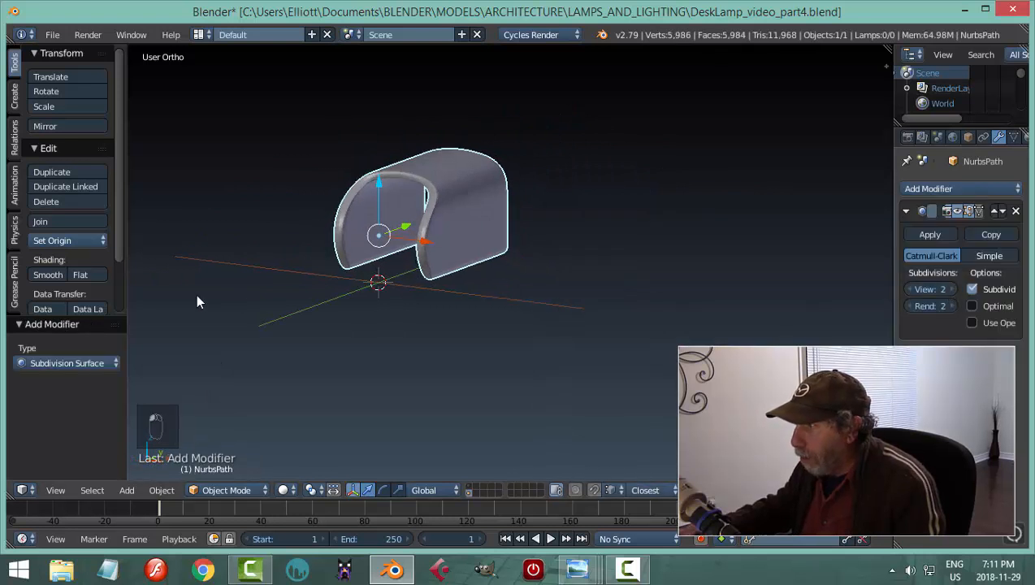
{"action": "left_click", "coordinate": [49, 275]}
{"action": "key", "text": "a"}
- Narrow the bracket by scaling it to about 0.758 along X
{"action": "middle_click_drag", "start_coordinate": [545, 292], "coordinate": [545, 221]}
{"action": "right_click", "coordinate": [484, 212]}
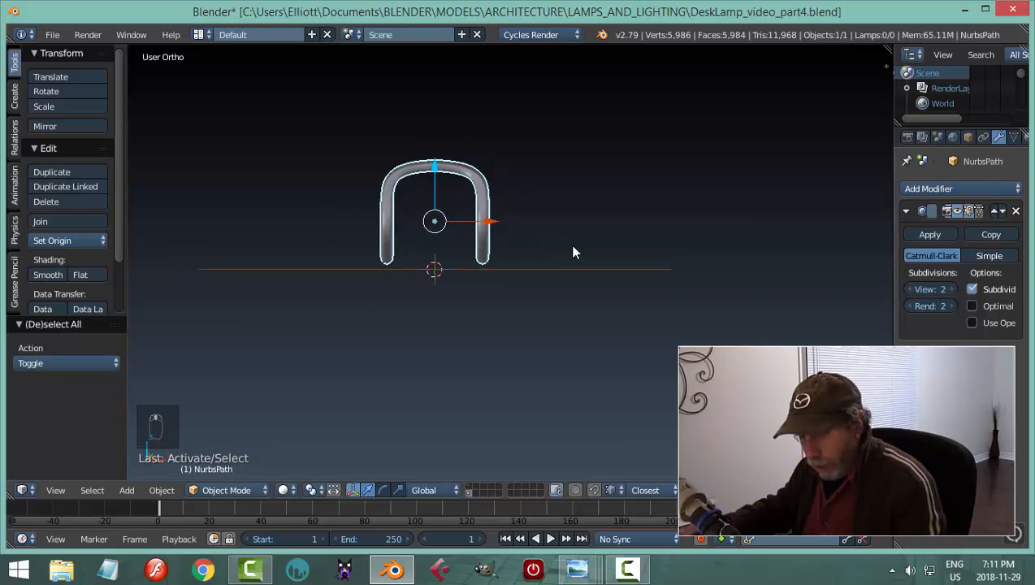
{"action": "key", "text": "s"}
{"action": "key", "text": "x"}
{"action": "left_click", "coordinate": [542, 249]}
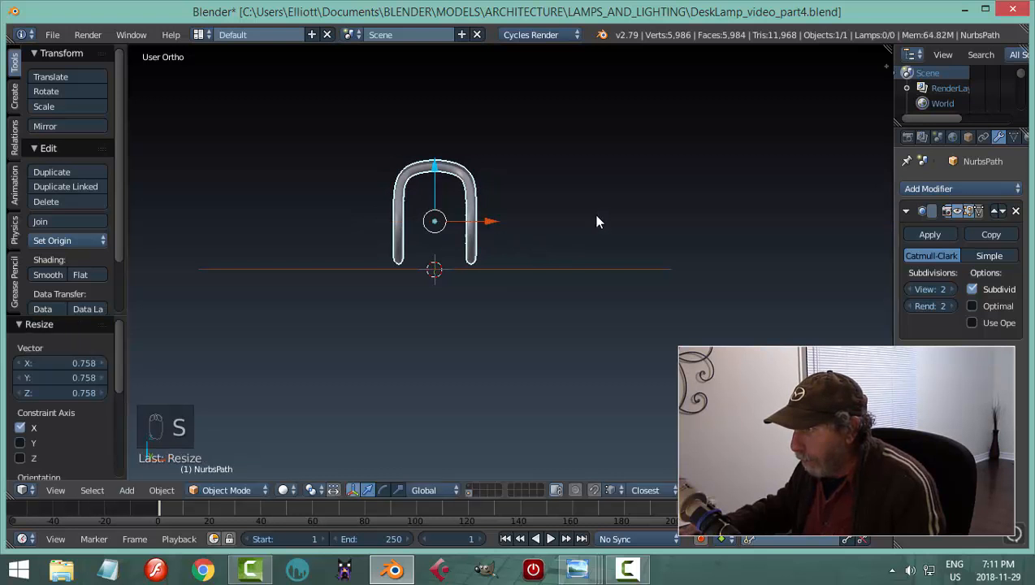
- Lengthen the bracket in Edit Mode by moving all vertices of its straight end farther outward along Y, then clear the selection
{"action": "middle_click_drag", "start_coordinate": [597, 222], "coordinate": [520, 212]}
{"action": "key", "text": "a"}
{"action": "right_click", "coordinate": [522, 209]}
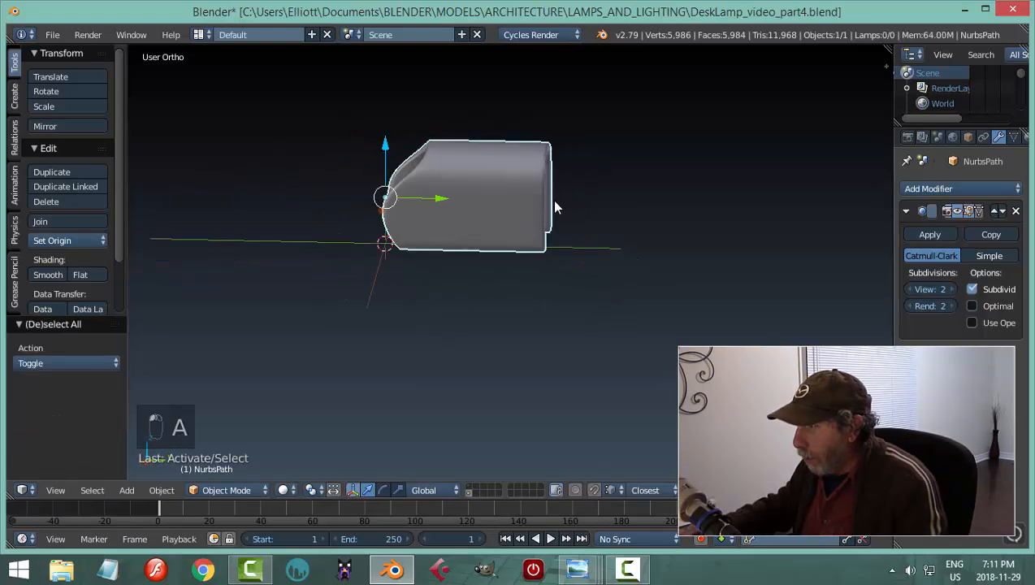
{"action": "key", "text": "KP_3"}
{"action": "key", "text": "Tab"}
{"action": "left_click", "coordinate": [674, 197]}
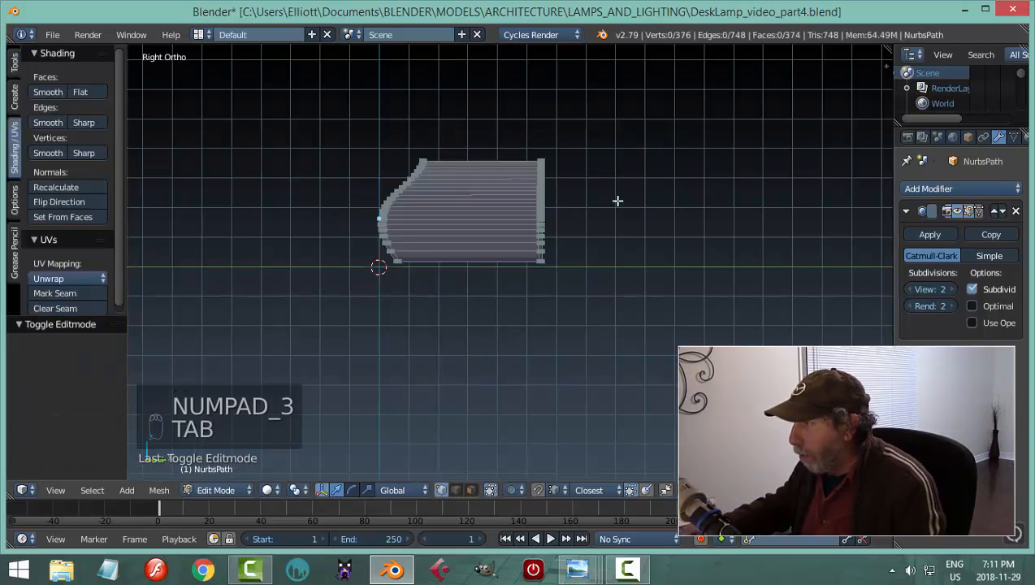
{"action": "key", "text": "z"}
{"action": "key", "text": "b"}
{"action": "left_click_drag", "start_coordinate": [498, 116], "coordinate": [599, 299]}
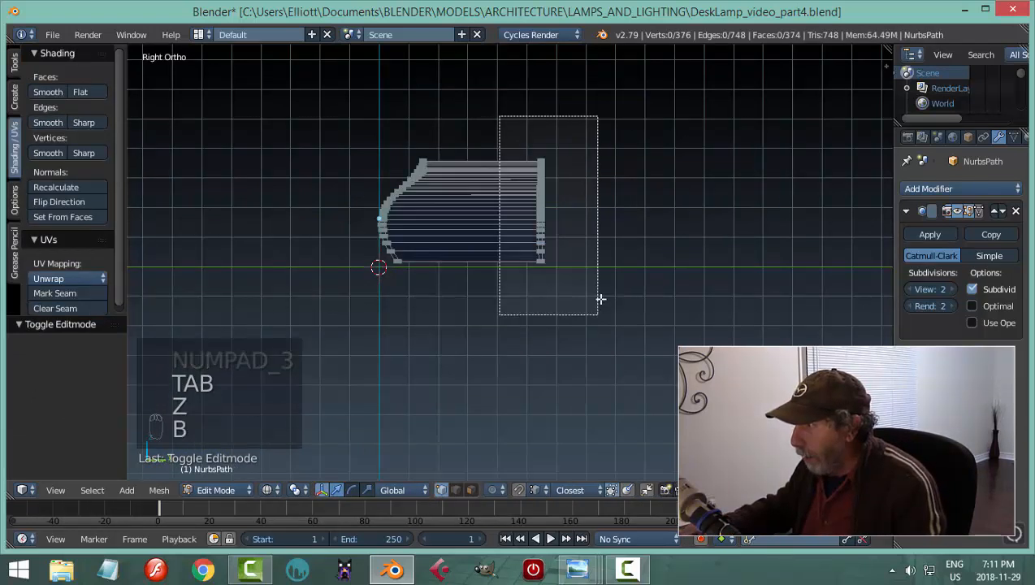
{"action": "left_click_drag", "start_coordinate": [606, 208], "coordinate": [640, 213]}
{"action": "key", "text": "a"}
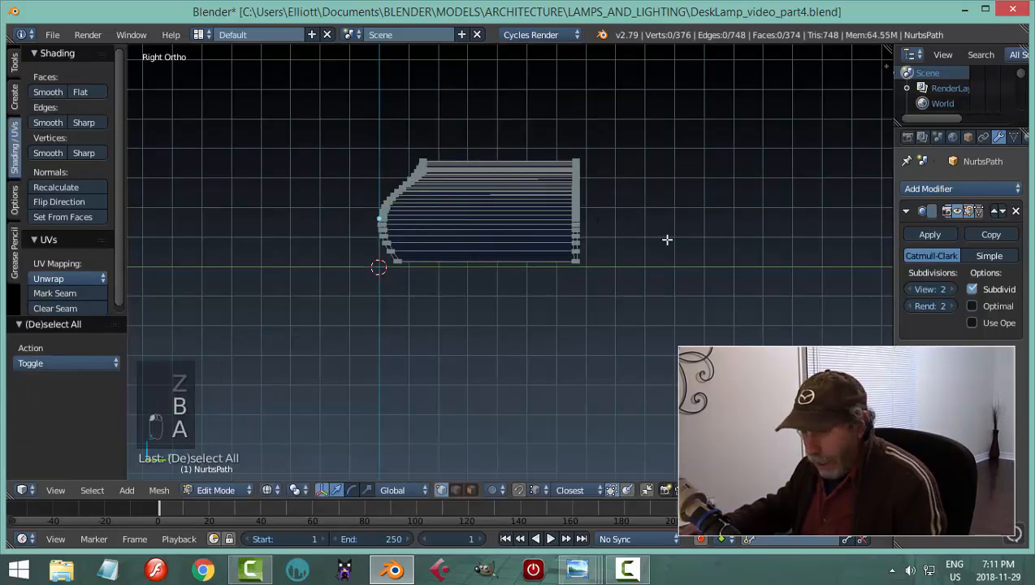
- Switch the mesh to edge selection and return the display from wireframe to solid shading
{"action": "middle_click_drag", "start_coordinate": [667, 239], "coordinate": [605, 259]}
{"action": "key", "text": "ctrl+Tab"}
{"action": "left_click", "coordinate": [552, 274]}
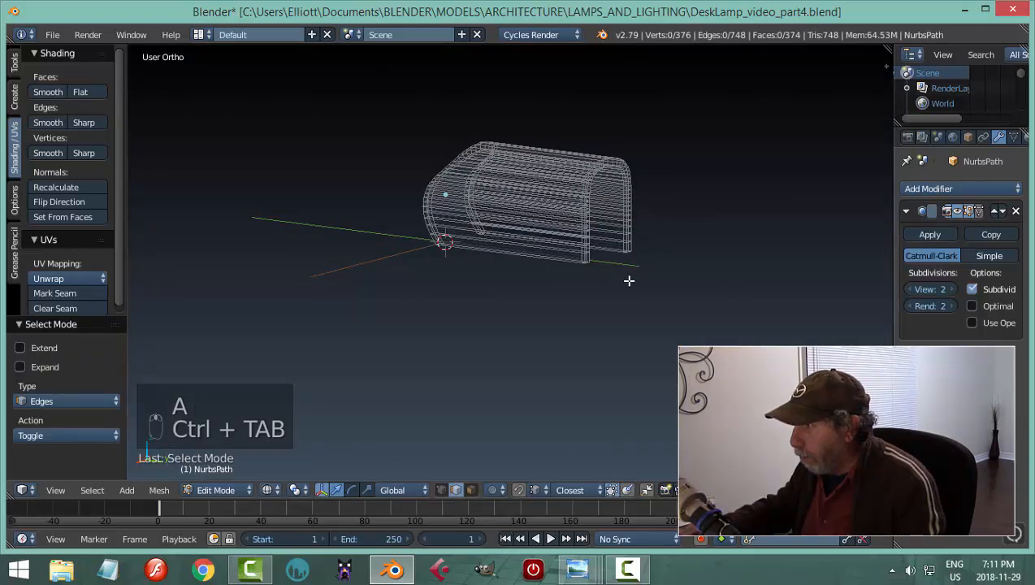
{"action": "scroll", "coordinate": [628, 281], "scroll_direction": "up", "scroll_amount": 2}
{"action": "key", "text": "z"}
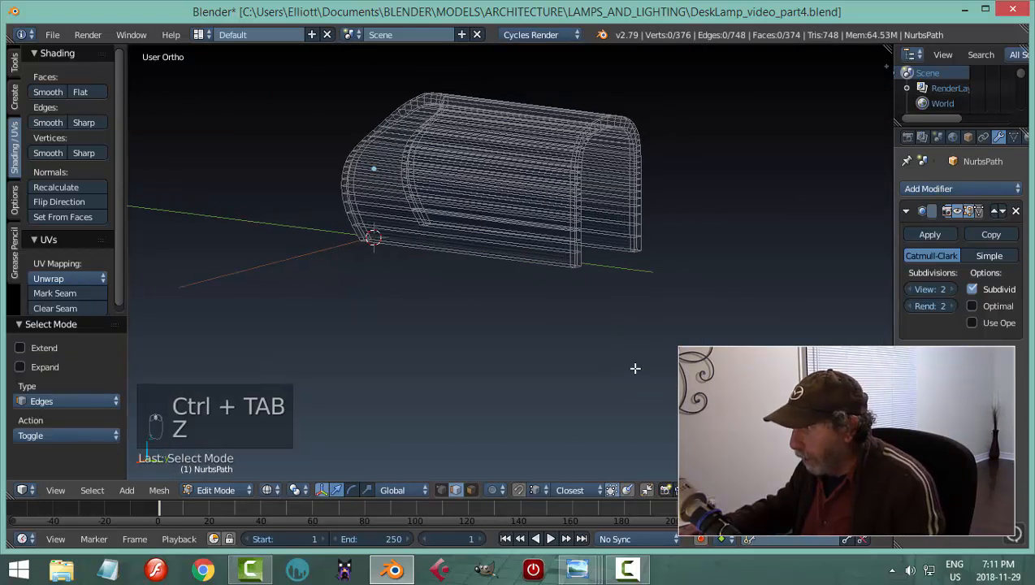
{"action": "key", "text": "z"}
{"action": "left_click", "coordinate": [632, 454]}
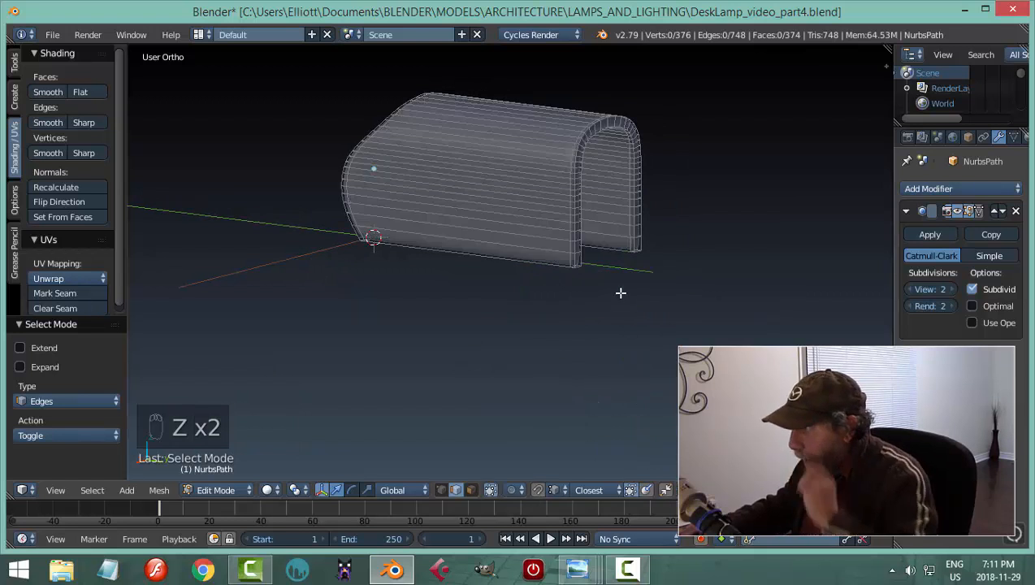
- Select the inner edge loop that borders the end face at the bracket's straight end
{"action": "middle_click_drag", "start_coordinate": [621, 292], "coordinate": [472, 290]}
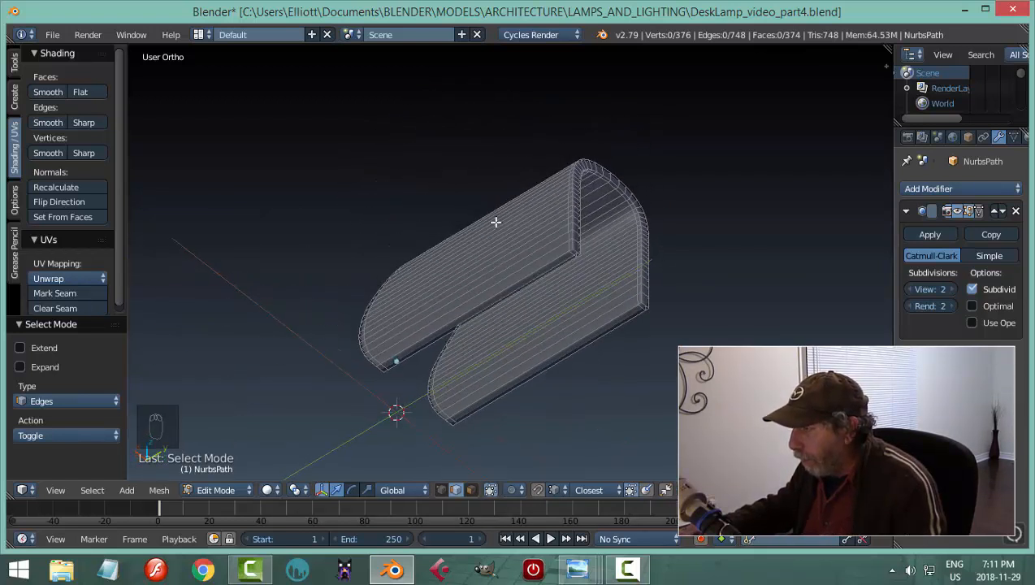
{"action": "middle_click_drag", "start_coordinate": [640, 274], "coordinate": [547, 332]}
{"action": "scroll", "coordinate": [573, 330], "scroll_direction": "up", "scroll_amount": 2}
{"action": "middle_click_drag", "start_coordinate": [593, 286], "coordinate": [546, 361], "text": "shift"}
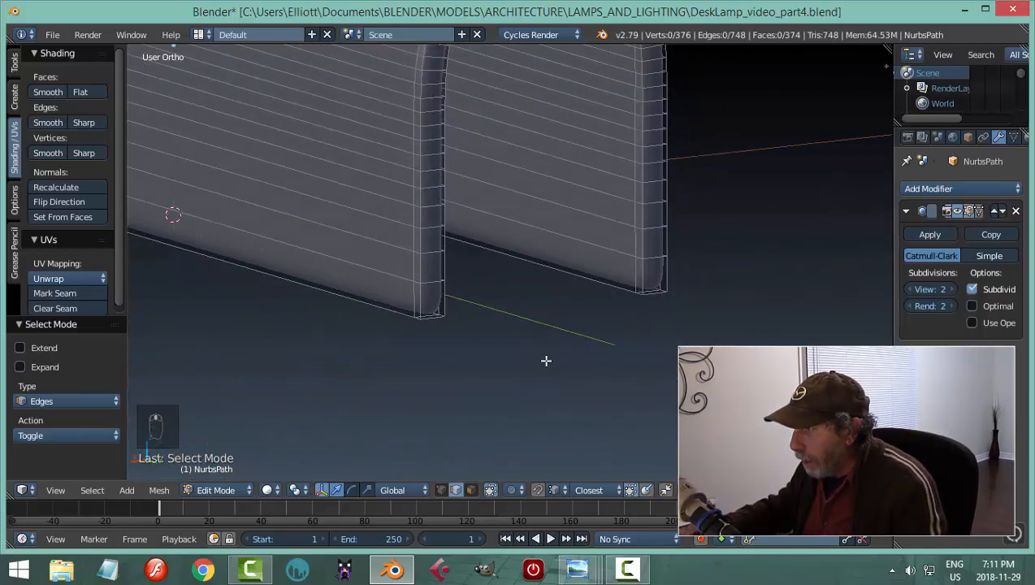
{"action": "left_click", "coordinate": [445, 213], "text": "alt"}
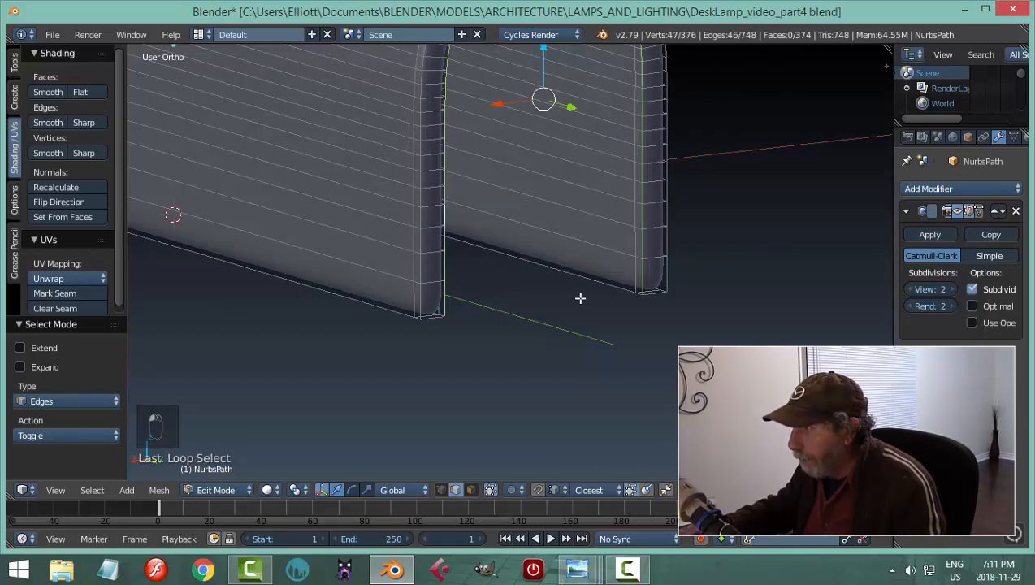
{"action": "middle_click_drag", "start_coordinate": [580, 299], "coordinate": [514, 257]}
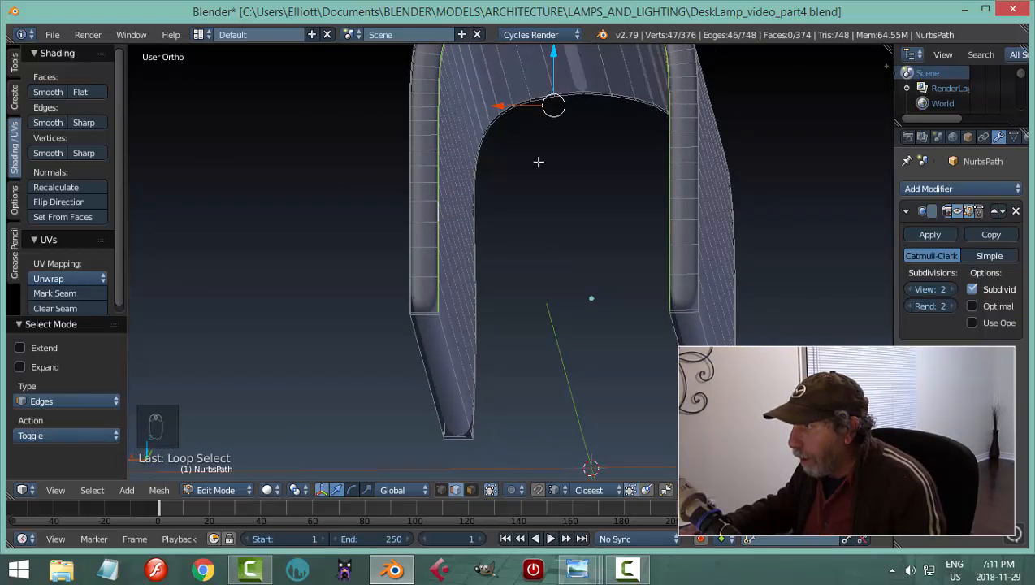
- Duplicate the selected inner edge loop of the lamp housing in place and separate it into its own object
{"action": "middle_click_drag", "start_coordinate": [537, 162], "coordinate": [609, 266]}
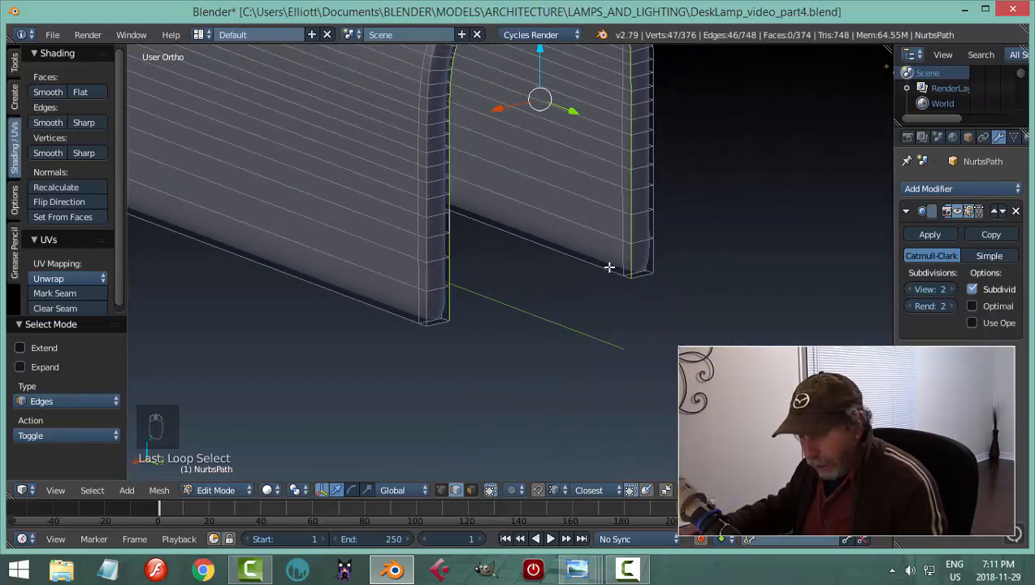
{"action": "key", "text": "shift+d"}
{"action": "right_click", "coordinate": [609, 266]}
{"action": "key", "text": "p"}
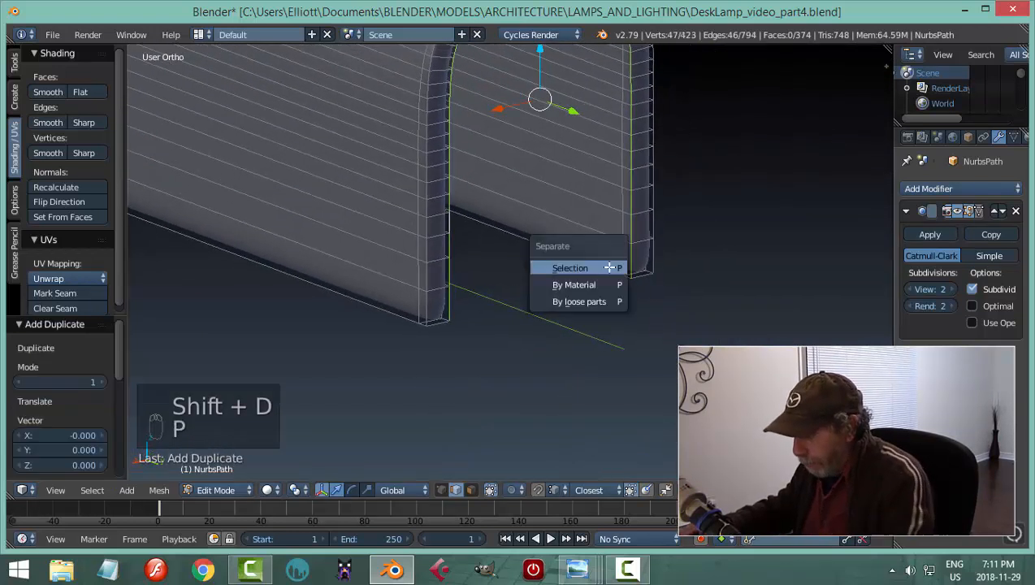
{"action": "left_click", "coordinate": [609, 267]}
{"action": "key", "text": "Tab"}
{"action": "left_click", "coordinate": [487, 258]}
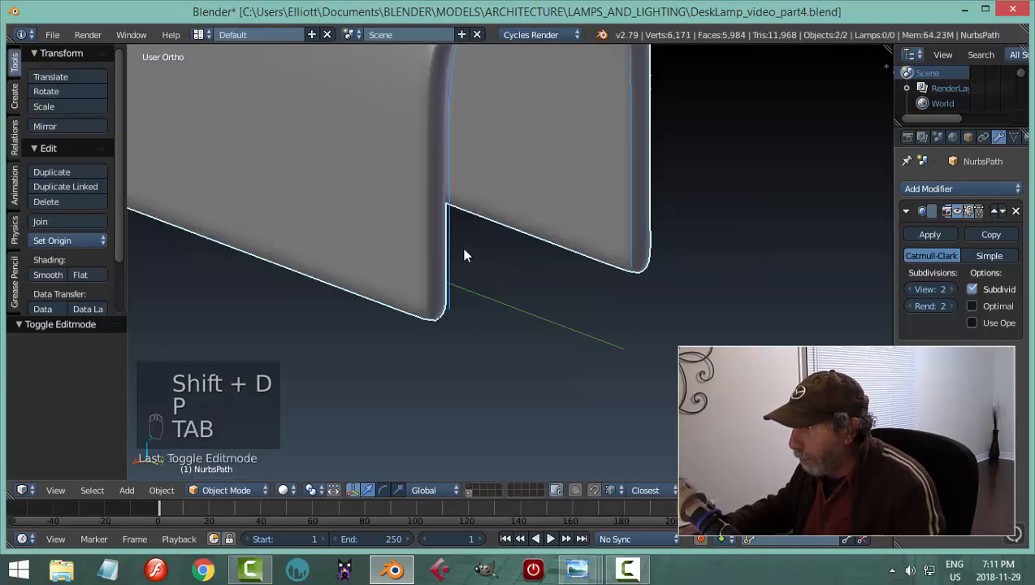
- Set the separated outline's origin to its geometry and remove its Subdivision Surface modifier
{"action": "right_click", "coordinate": [449, 225]}
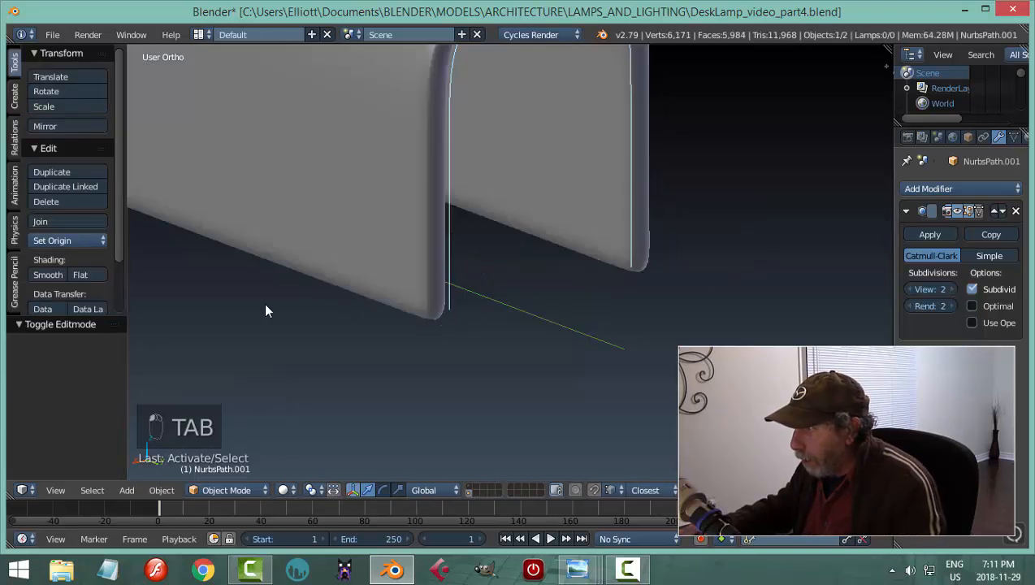
{"action": "left_click", "coordinate": [77, 240]}
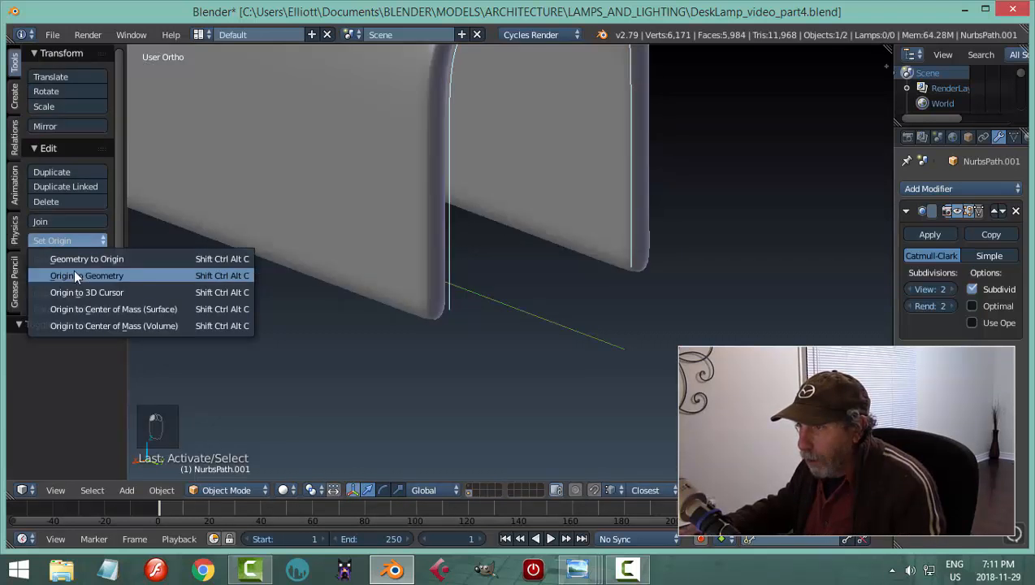
{"action": "left_click", "coordinate": [76, 271]}
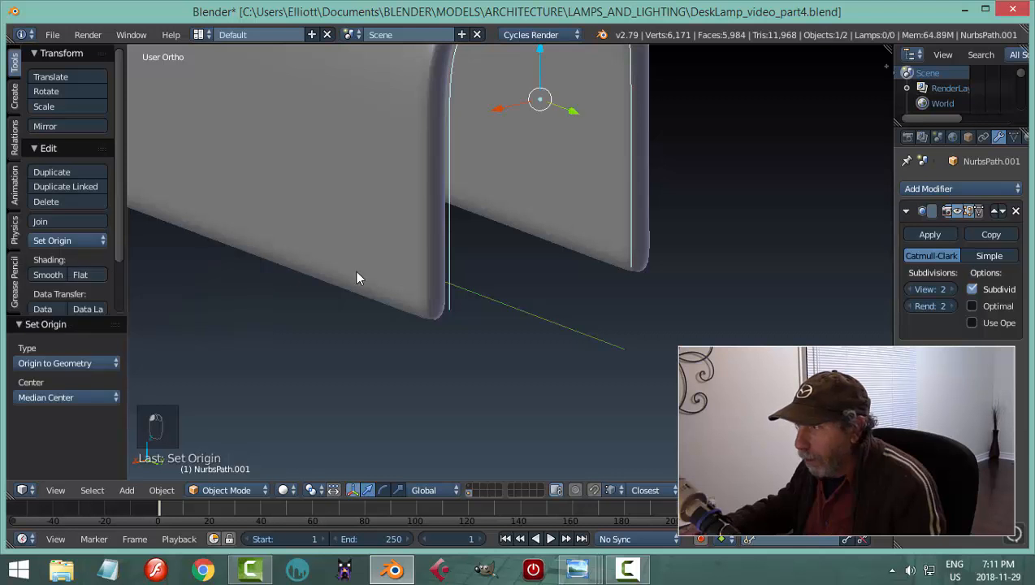
{"action": "left_click", "coordinate": [1014, 211]}
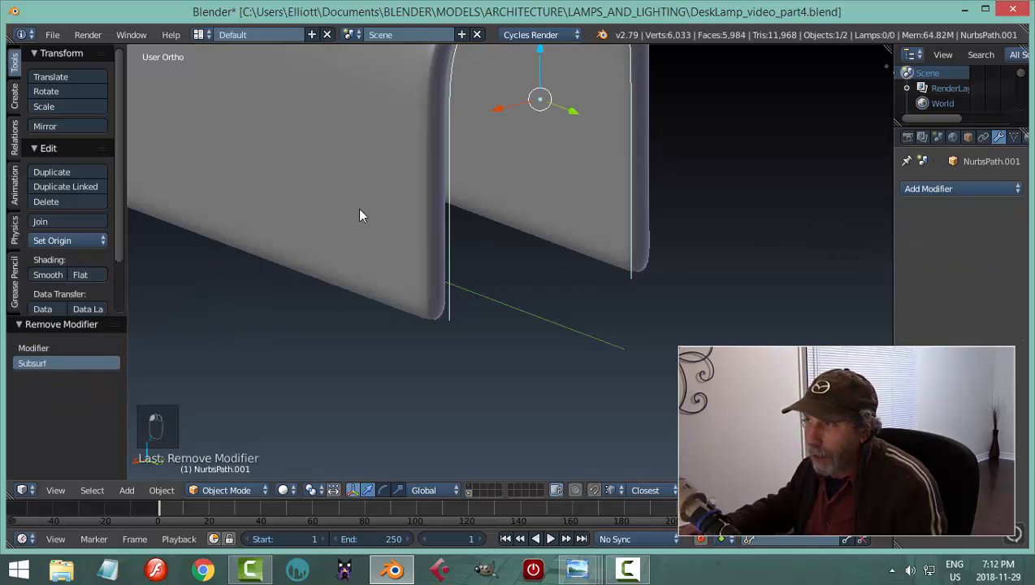
- Join the two lower end vertices of the separated outline with a straight edge
{"action": "key", "text": "Tab"}
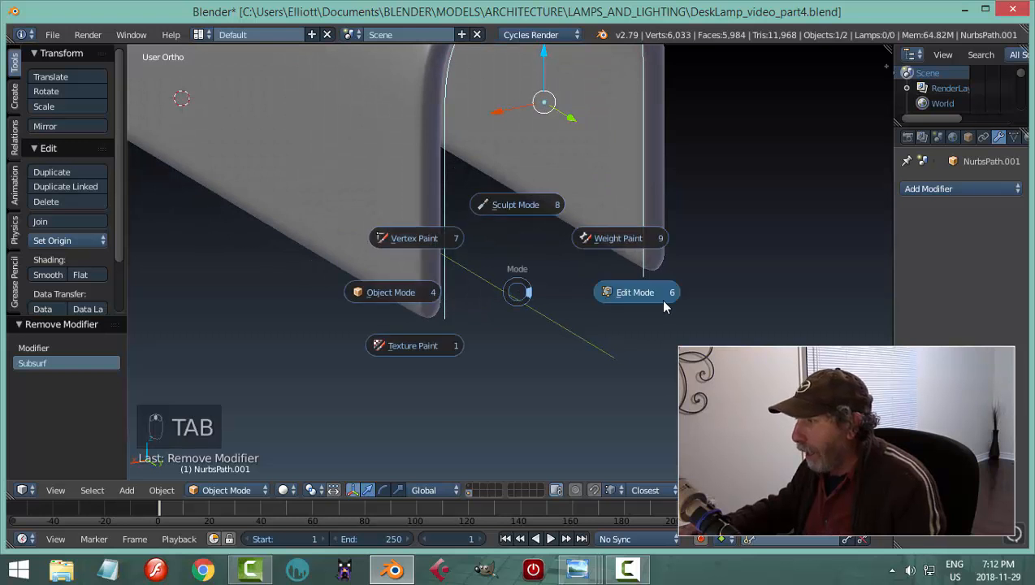
{"action": "key", "text": "Tab"}
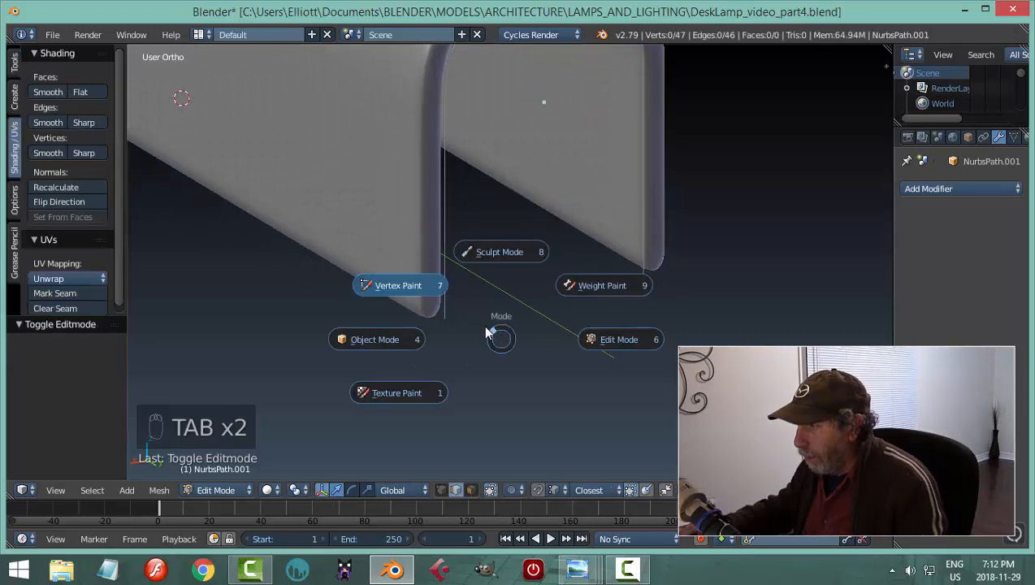
{"action": "key", "text": "ctrl+Tab"}
{"action": "left_click", "coordinate": [450, 309]}
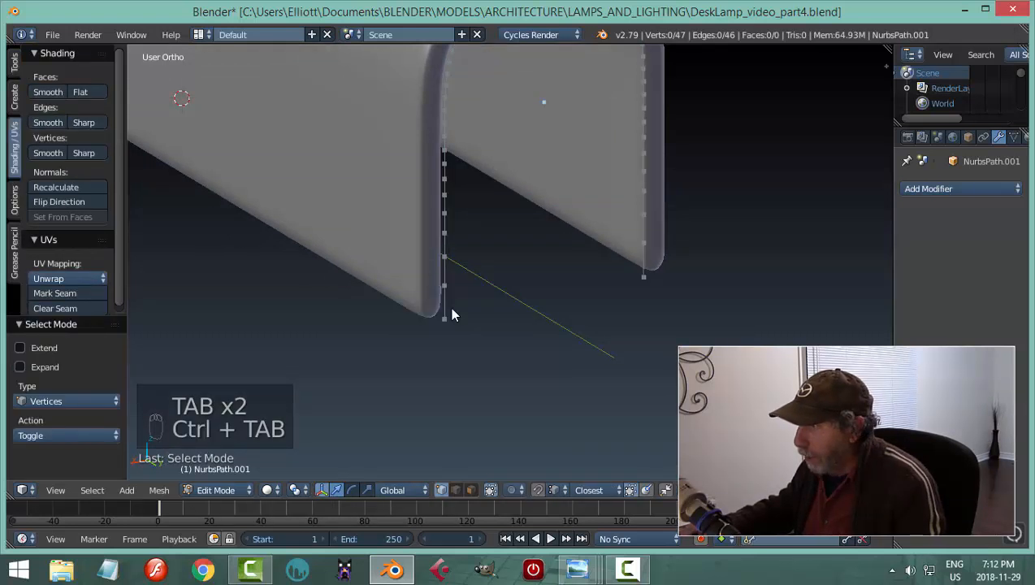
{"action": "right_click", "coordinate": [445, 319]}
{"action": "key", "text": "f"}
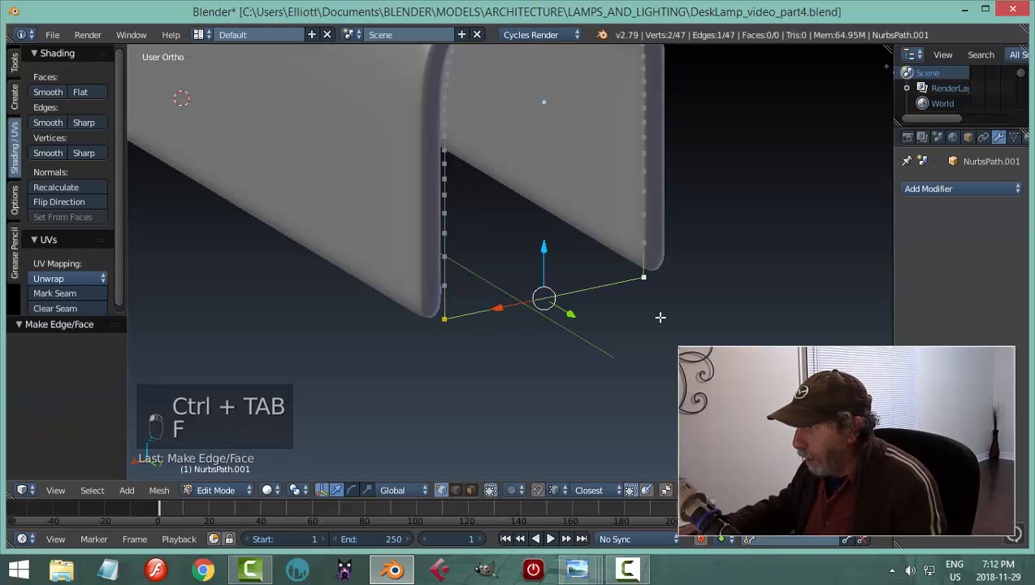
{"action": "key", "text": "a"}
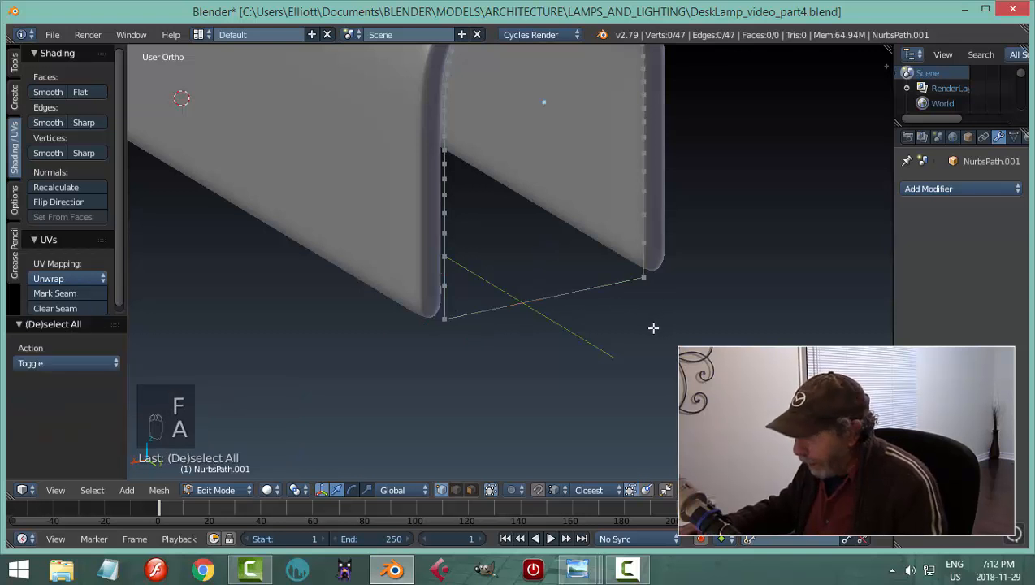
- Fill the whole closed outline with a single face
{"action": "key", "text": "a"}
{"action": "scroll", "coordinate": [653, 327], "scroll_direction": "down", "scroll_amount": 3}
{"action": "middle_click_drag", "start_coordinate": [653, 327], "coordinate": [667, 323]}
{"action": "key", "text": "f"}
{"action": "middle_click_drag", "start_coordinate": [601, 314], "coordinate": [652, 321]}
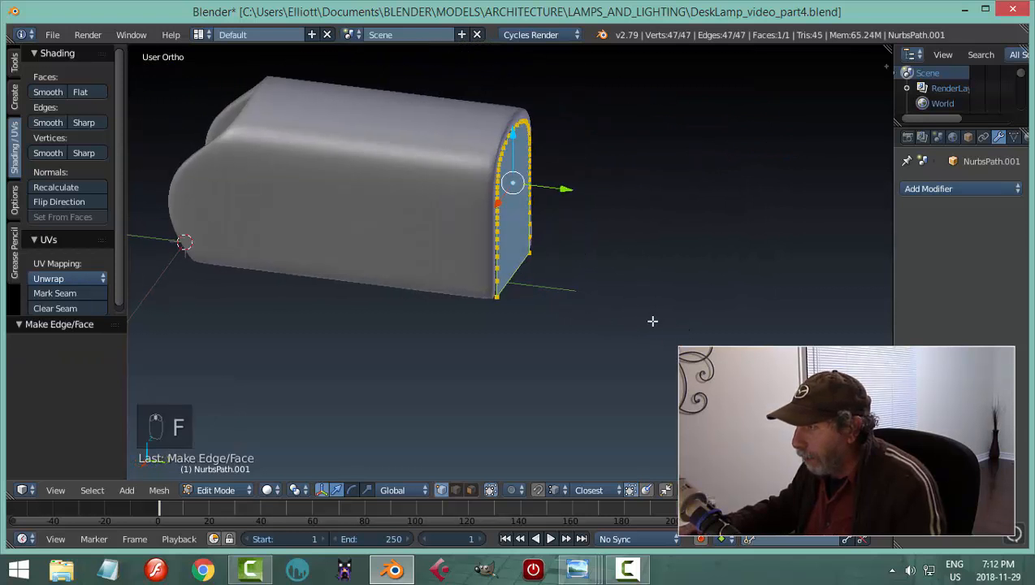
- Extrude the face about 3.5 units into the housing along negative Y and extend it slightly deeper in wireframe display
{"action": "middle_click_drag", "start_coordinate": [614, 262], "coordinate": [581, 344]}
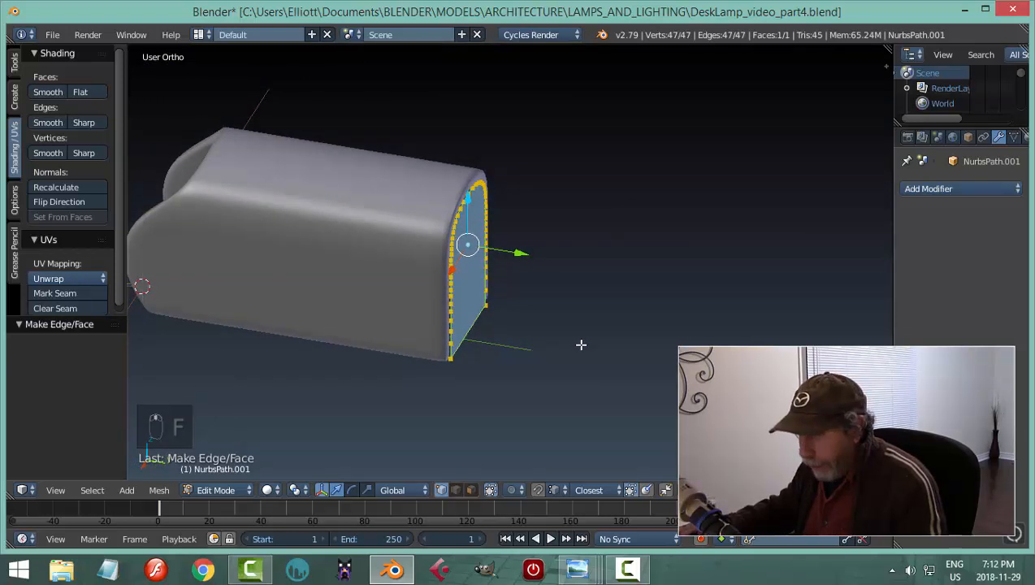
{"action": "key", "text": "e"}
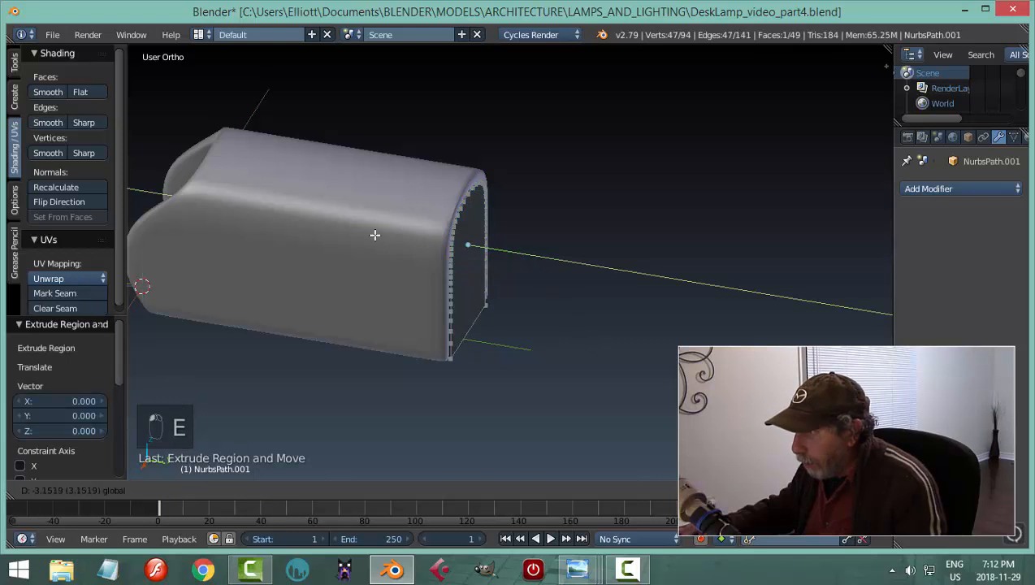
{"action": "left_click", "coordinate": [355, 229]}
{"action": "key", "text": "KP_3"}
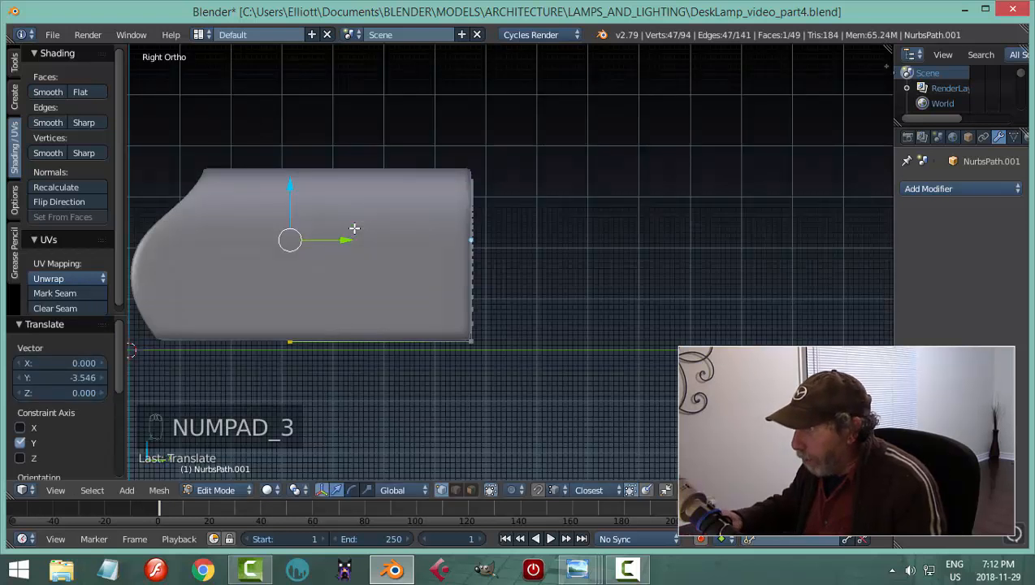
{"action": "key", "text": "z"}
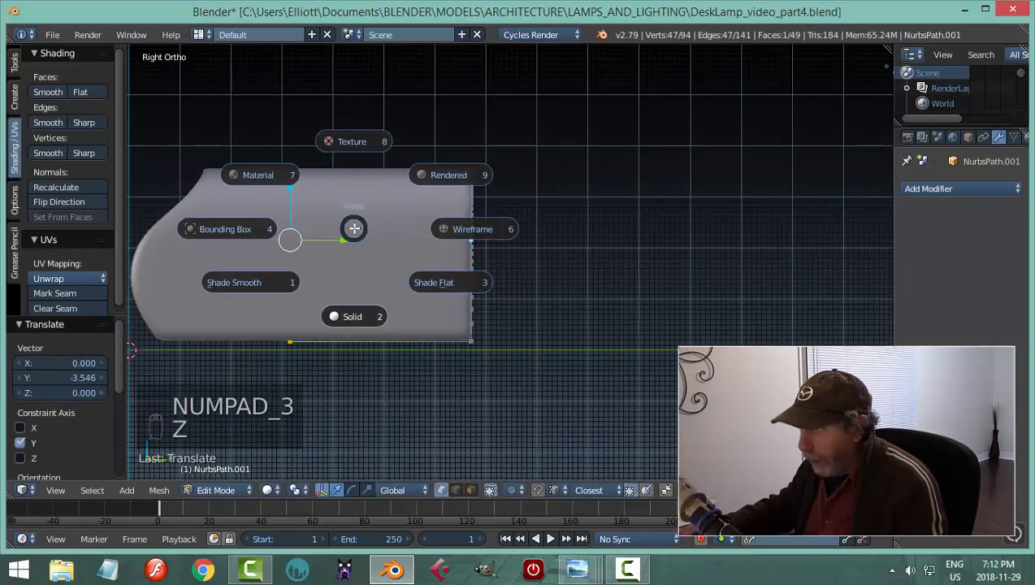
{"action": "left_click", "coordinate": [455, 231]}
{"action": "left_click_drag", "start_coordinate": [344, 240], "coordinate": [325, 238]}
- Recalculate the normals of the entire extruded block and return to Object Mode with solid shading
{"action": "key", "text": "a"}
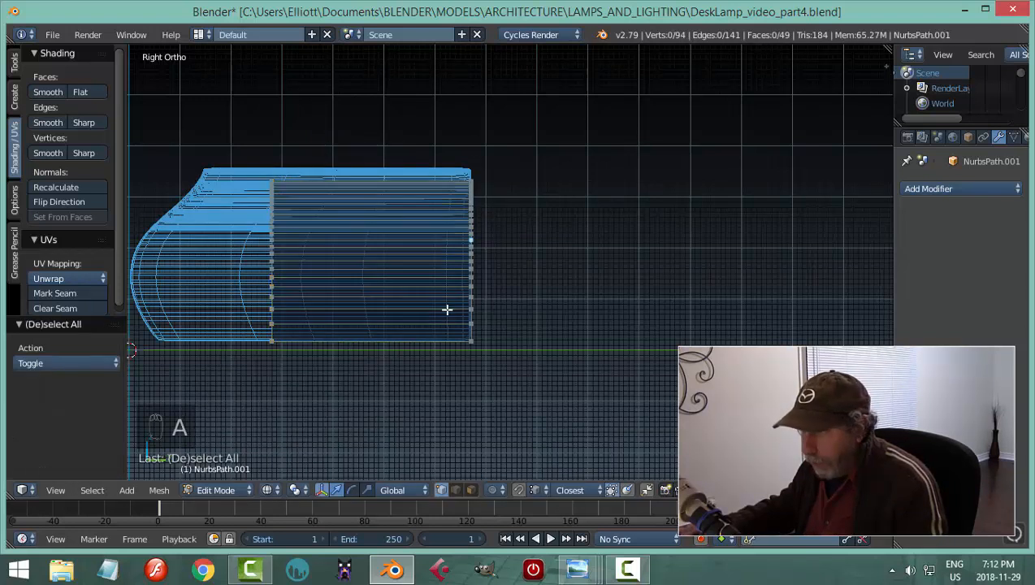
{"action": "key", "text": "a"}
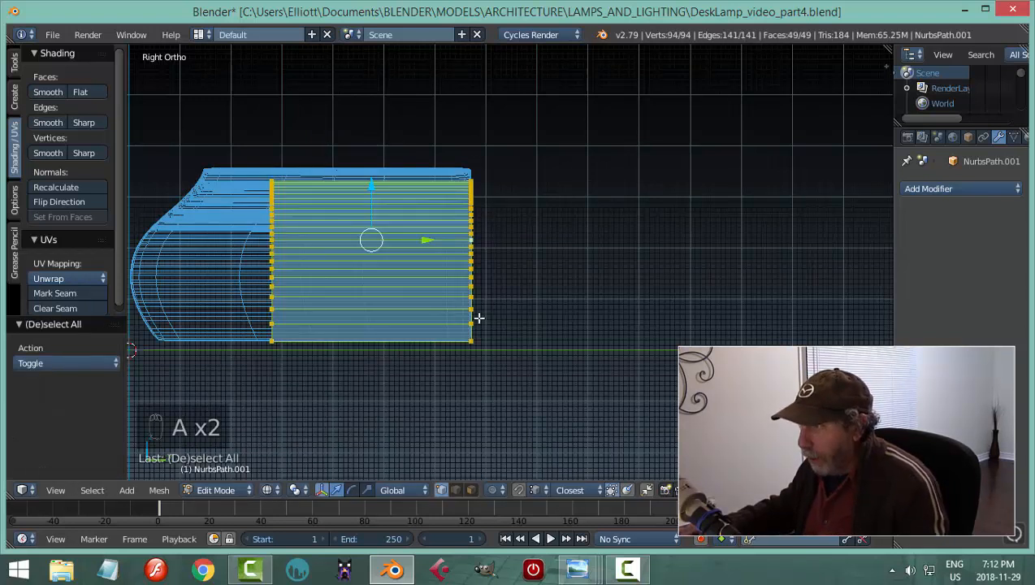
{"action": "key", "text": "ctrl+n"}
{"action": "key", "text": "a"}
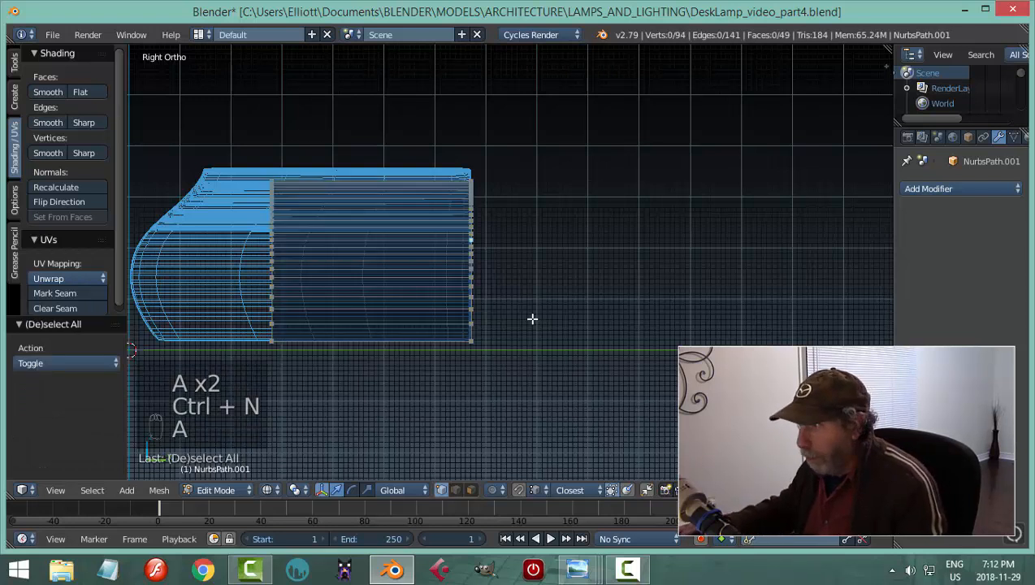
{"action": "key", "text": "Tab"}
{"action": "key", "text": "z"}
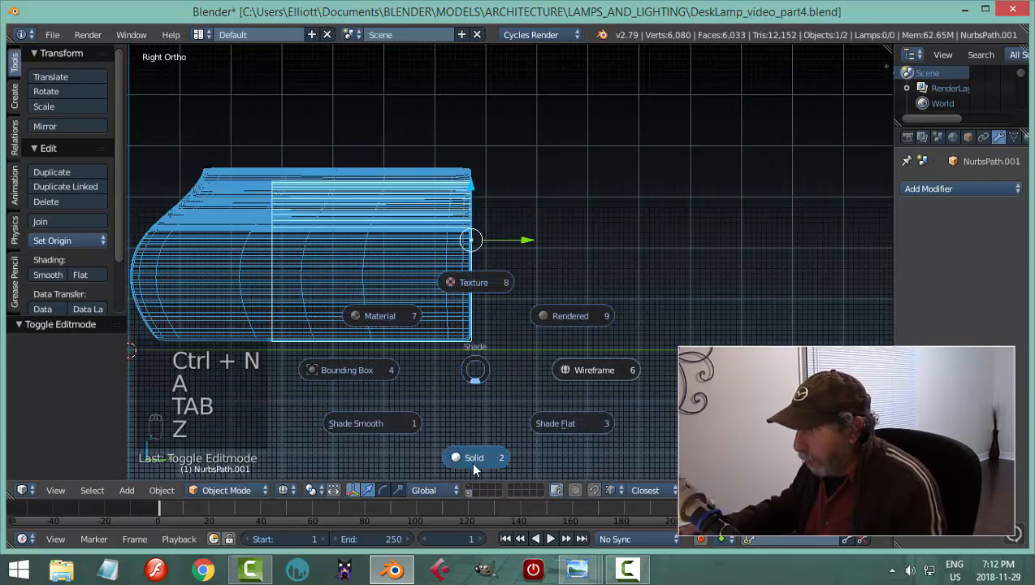
{"action": "left_click", "coordinate": [473, 375]}
- In the front view, scale the extruded block along X by about 1.118 and nudge it slightly upward
{"action": "mouse_move", "coordinate": [454, 364]}
{"action": "middle_mouse_down"}
{"action": "mouse_move", "coordinate": [620, 375]}
{"action": "mouse_move", "coordinate": [570, 383]}
{"action": "middle_mouse_up"}
{"action": "key", "text": "KP_1"}
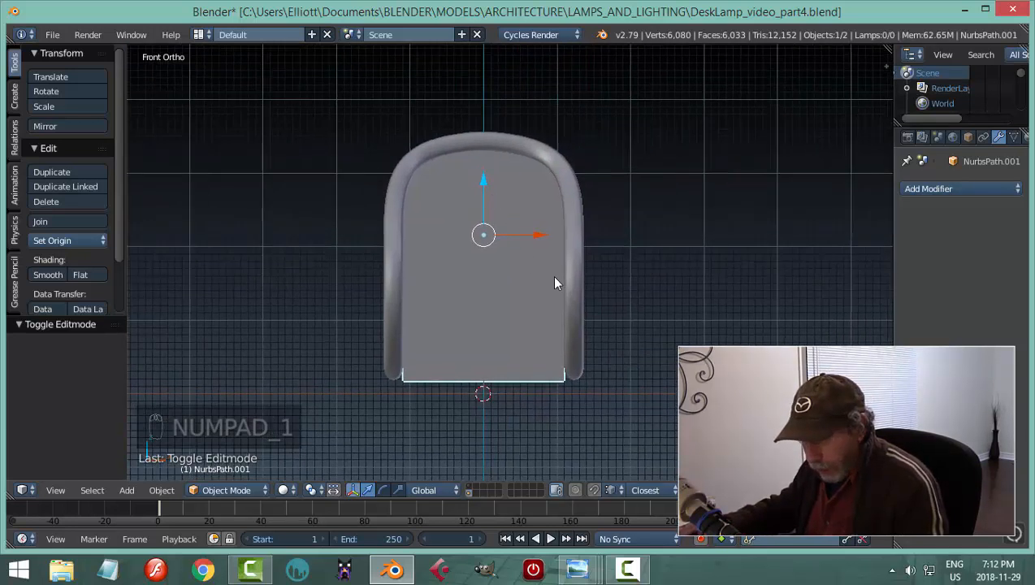
{"action": "key", "text": "s"}
{"action": "key", "text": "x"}
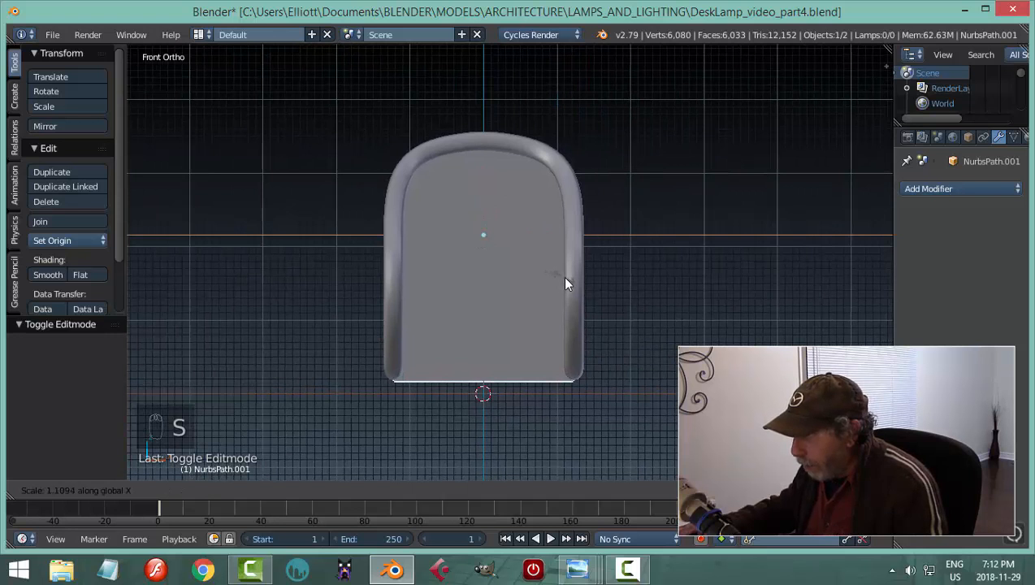
{"action": "left_click", "coordinate": [566, 279]}
{"action": "left_click", "coordinate": [484, 182]}
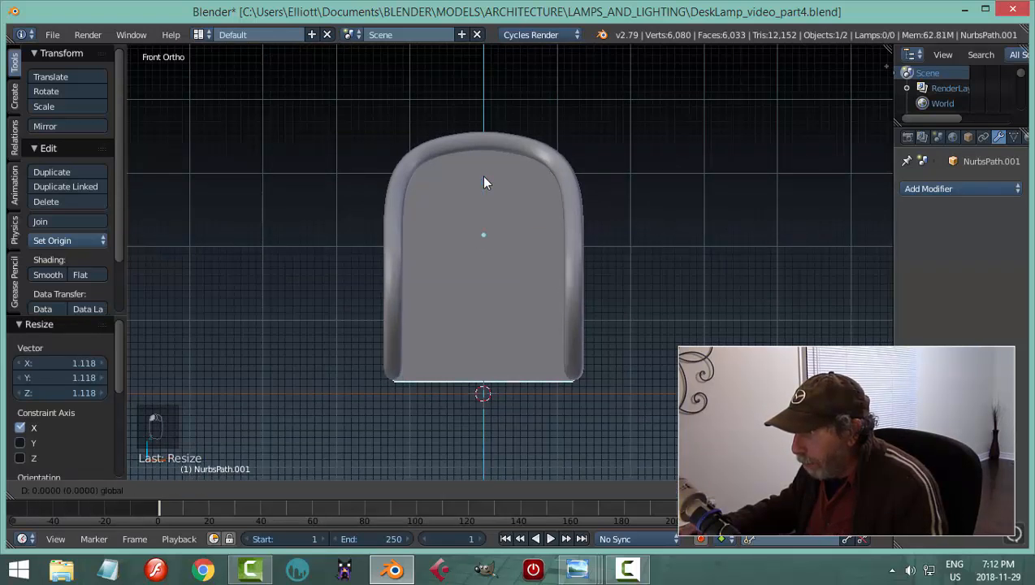
{"action": "left_click", "coordinate": [484, 178]}
{"action": "key", "text": "a"}
{"action": "middle_click_drag", "start_coordinate": [575, 219], "coordinate": [495, 255]}
{"action": "middle_click_drag", "start_coordinate": [467, 293], "coordinate": [452, 266]}
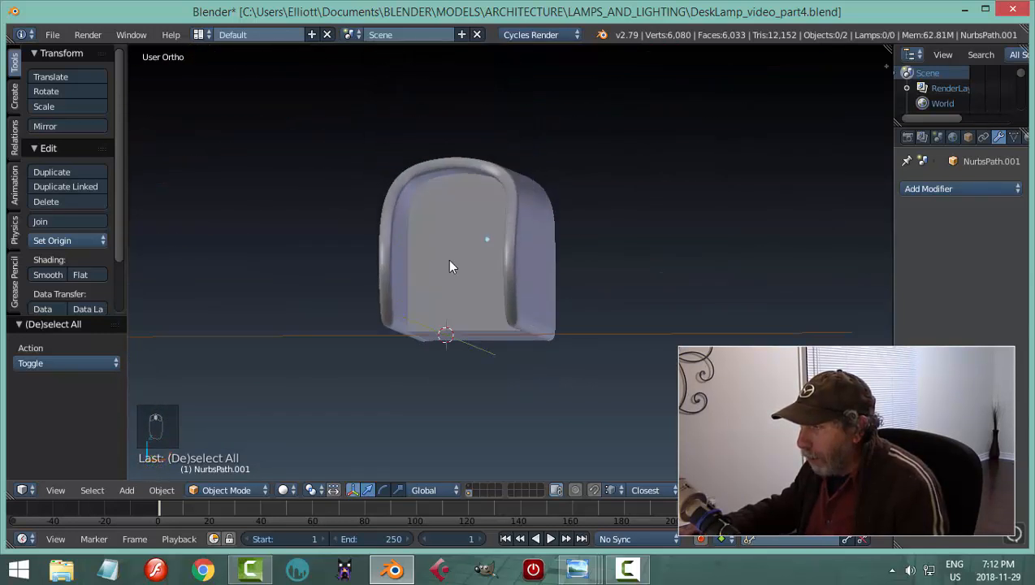
- Snap the 3D cursor to the centre of the extruded block's front face
{"action": "key", "text": "KP_1"}
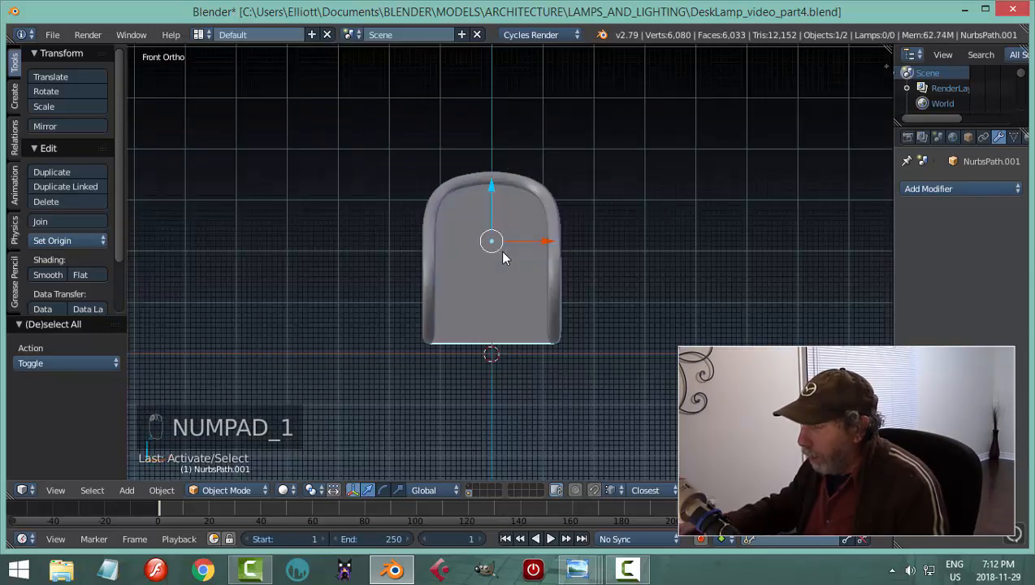
{"action": "key", "text": "Tab"}
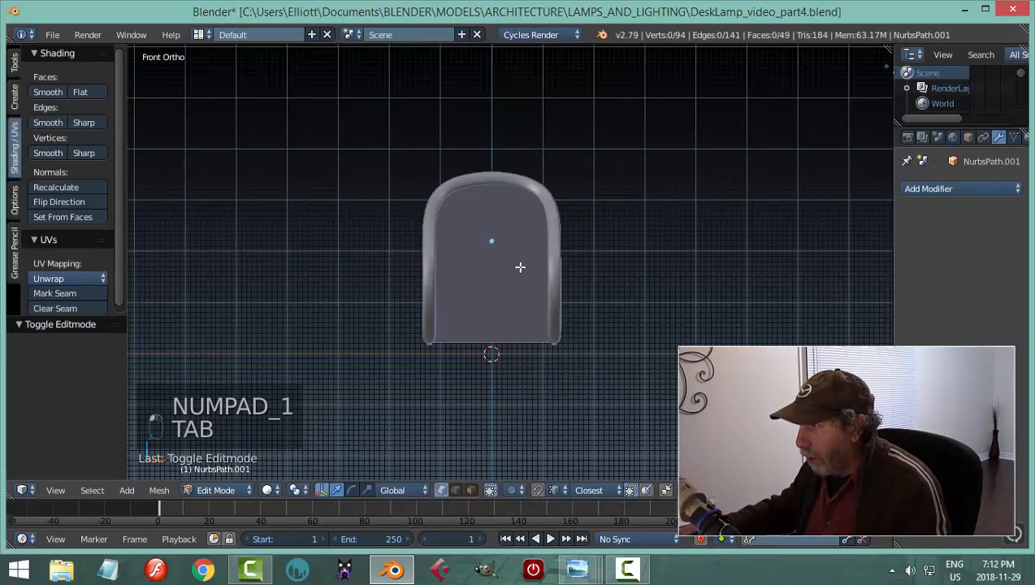
{"action": "key", "text": "ctrl+Tab"}
{"action": "left_click", "coordinate": [499, 293]}
{"action": "left_click", "coordinate": [506, 266]}
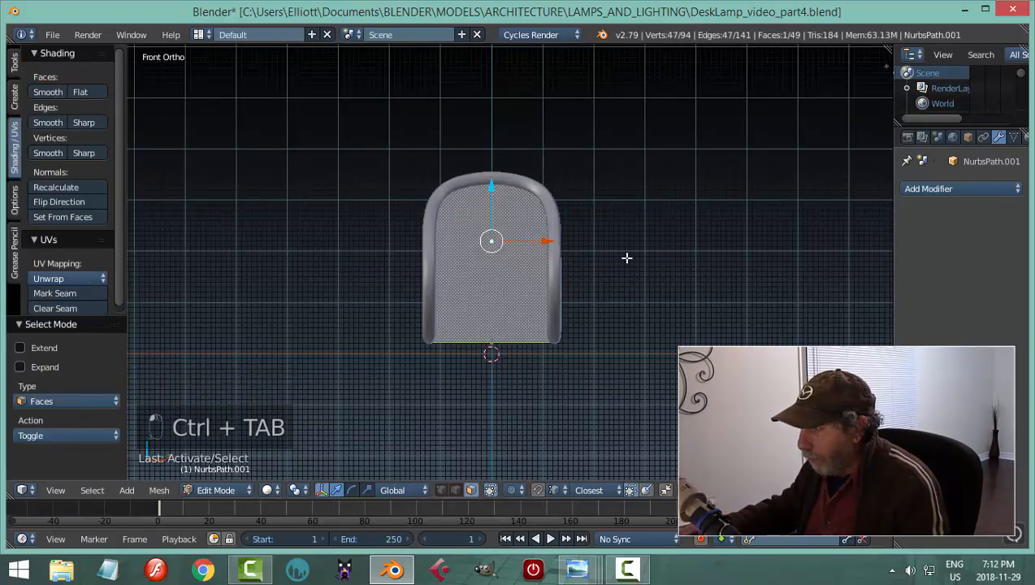
{"action": "key", "text": "shift+s"}
{"action": "left_click", "coordinate": [626, 258]}
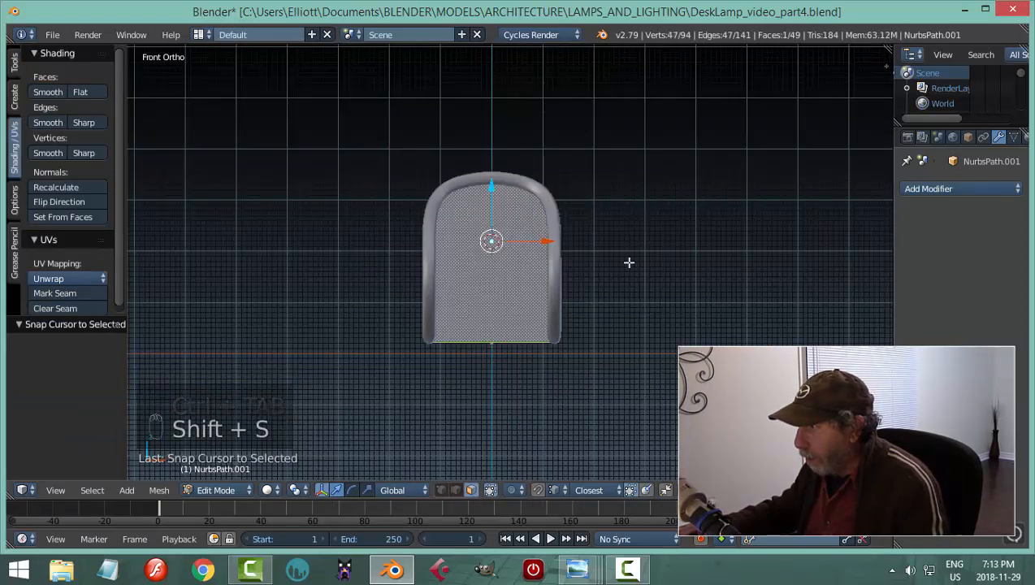
{"action": "key", "text": "a"}
{"action": "key", "text": "Tab"}
{"action": "left_click", "coordinate": [543, 289]}
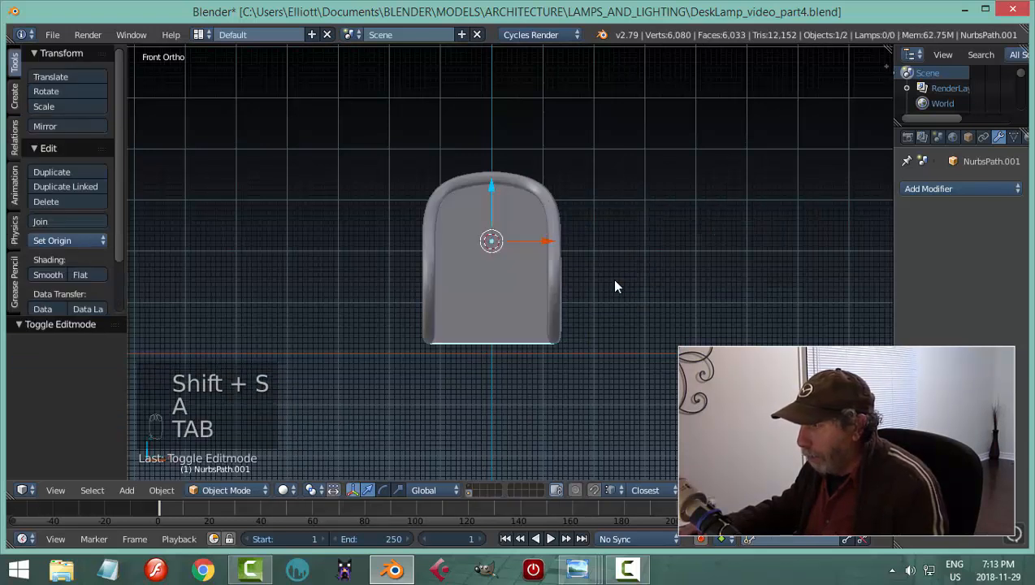
- Add a 12-vertex mesh cylinder at the 3D cursor with radius 1, depth 2 and cap fill type Nothing
{"action": "key", "text": "shift+a"}
{"action": "mouse_move", "coordinate": [608, 268]}
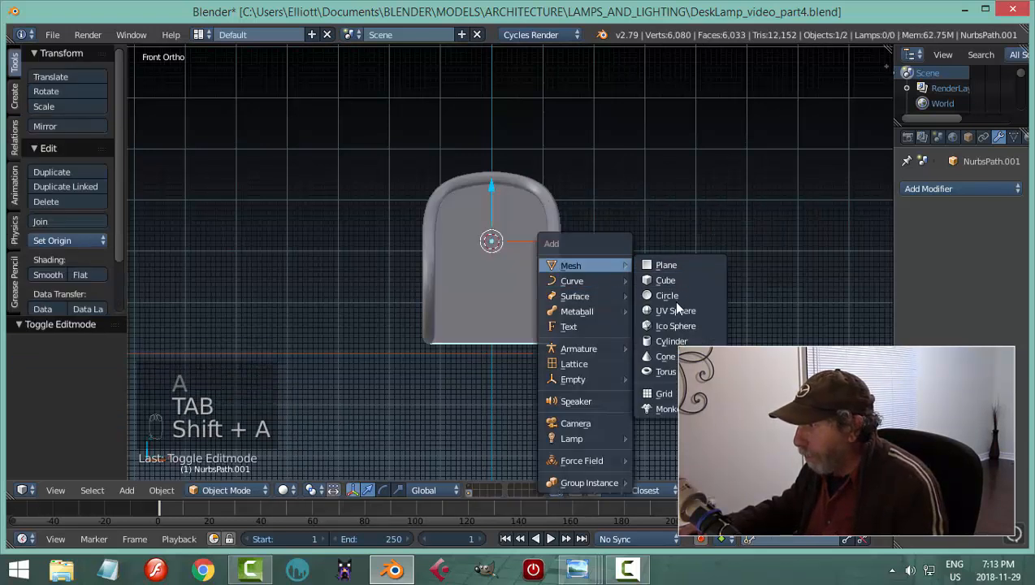
{"action": "left_click", "coordinate": [674, 342]}
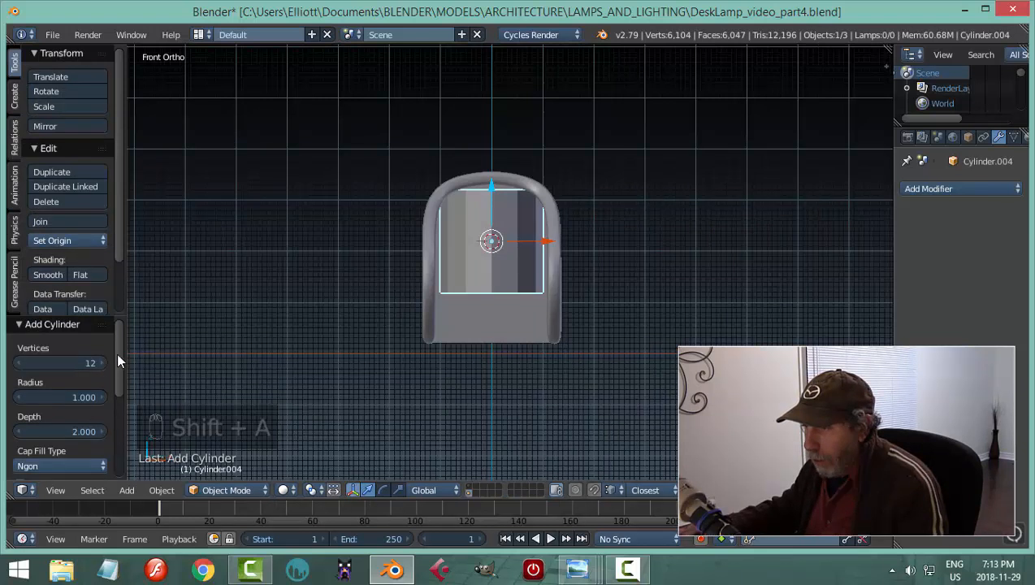
{"action": "scroll", "coordinate": [118, 348], "scroll_direction": "down", "scroll_amount": 5}
{"action": "left_click", "coordinate": [77, 366]}
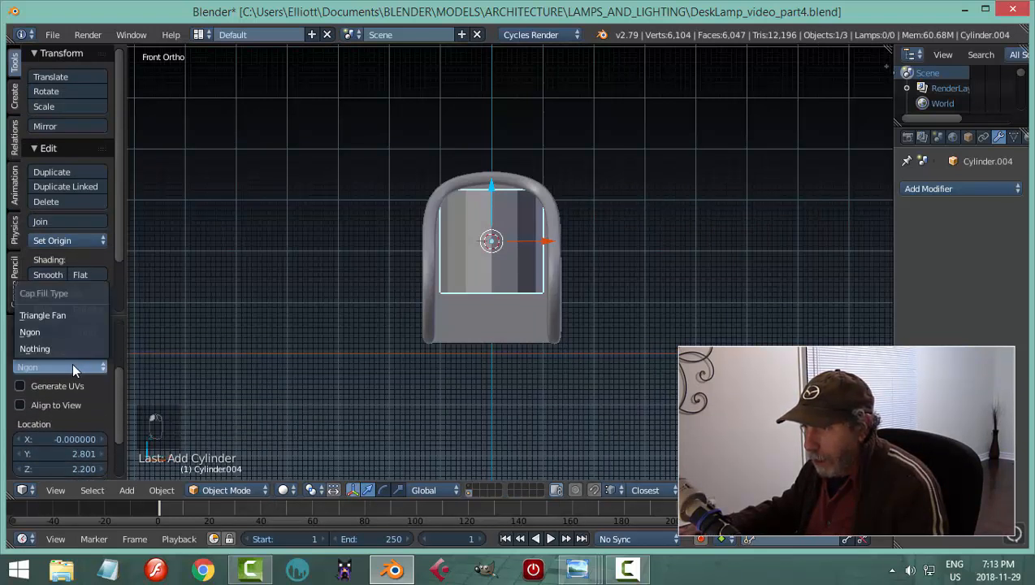
{"action": "left_click", "coordinate": [61, 348]}
- Rotate the cylinder 90 degrees about the X axis and switch it to Edit Mode
{"action": "middle_click_drag", "start_coordinate": [622, 290], "coordinate": [567, 315]}
{"action": "type", "text": "rx"}
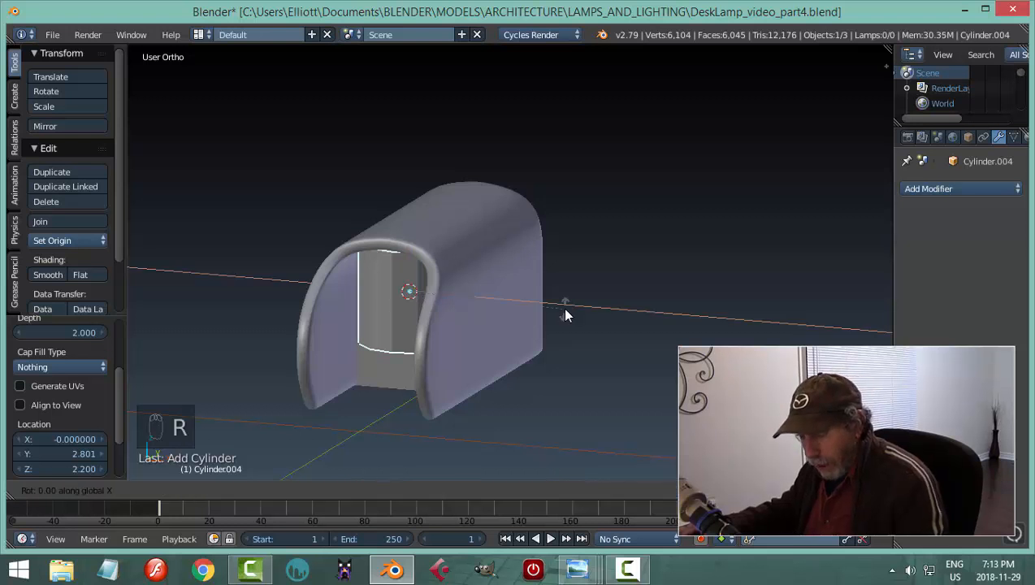
{"action": "type", "text": "90"}
{"action": "key", "text": "Return"}
{"action": "key", "text": "Tab"}
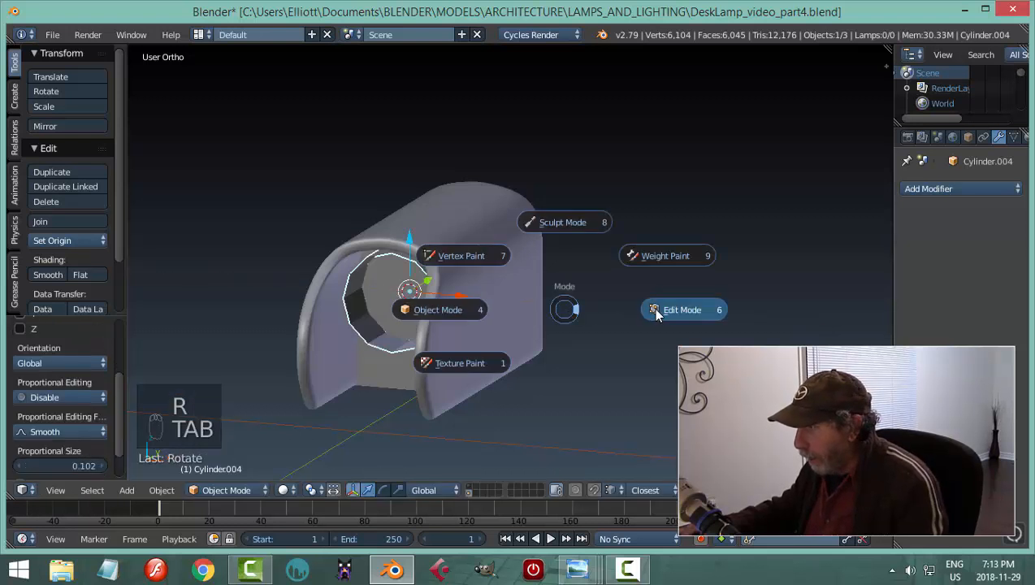
- Move the cylinder mesh forward along Y out of the block and scale it narrower while keeping its Y length
{"action": "key", "text": "e"}
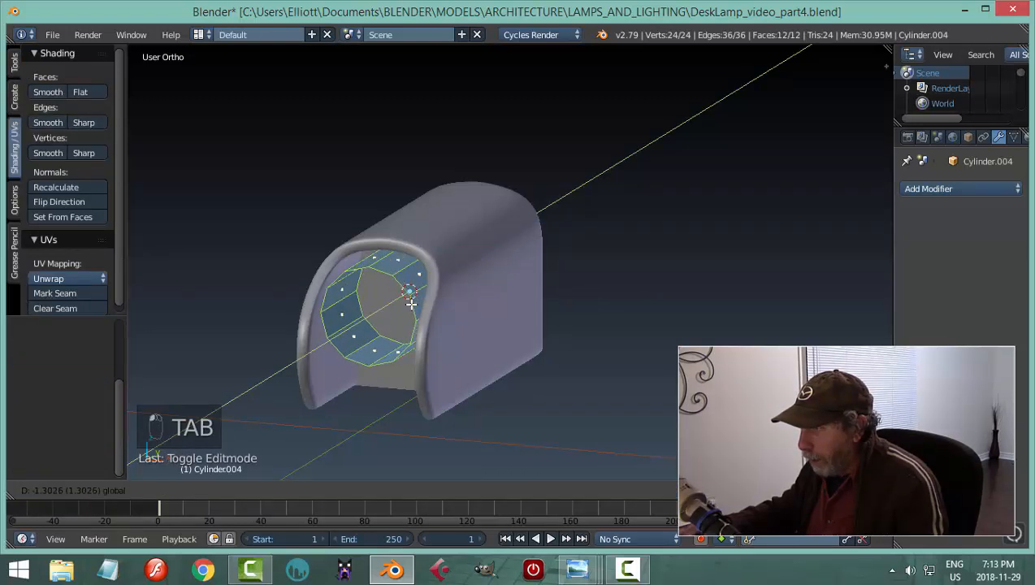
{"action": "left_click", "coordinate": [406, 310]}
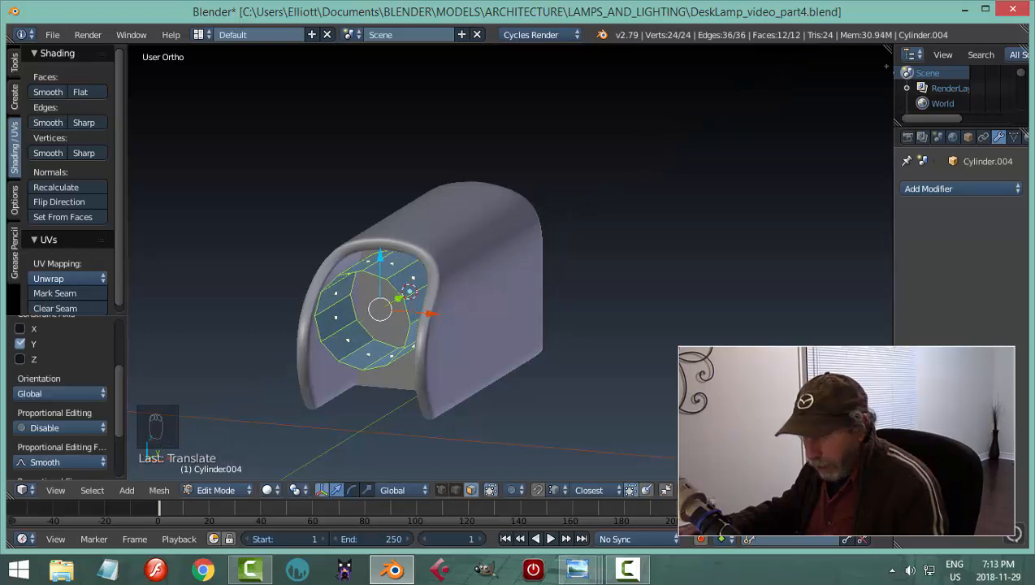
{"action": "key", "text": "s"}
{"action": "key", "text": "shift+y"}
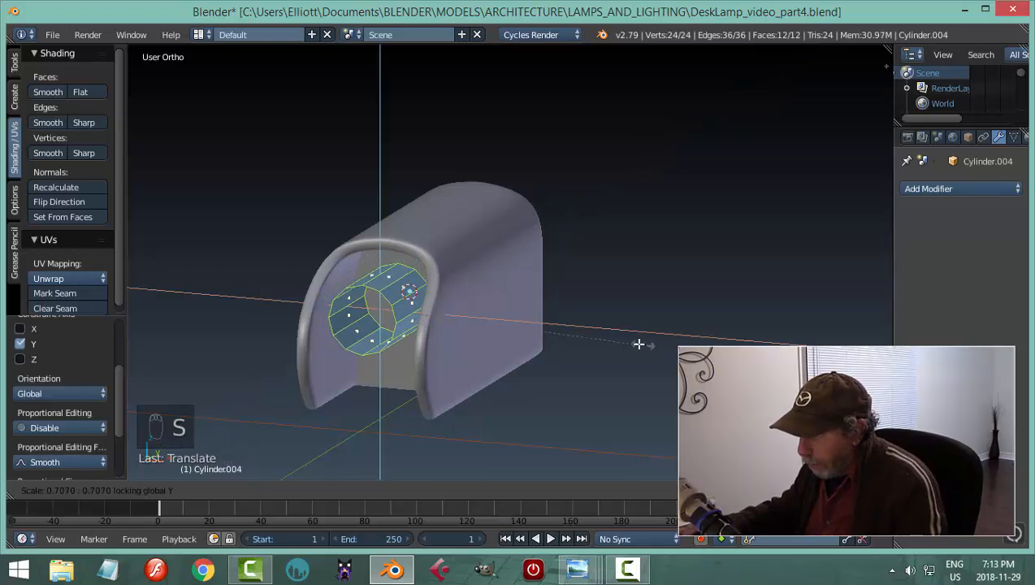
{"action": "left_click", "coordinate": [548, 332]}
- Slide the cylinder mesh along Y to adjust how far it projects from the block inside the housing
{"action": "middle_click_drag", "start_coordinate": [549, 332], "coordinate": [391, 308]}
{"action": "key", "text": "g"}
{"action": "key", "text": "y"}
{"action": "left_click", "coordinate": [346, 323]}
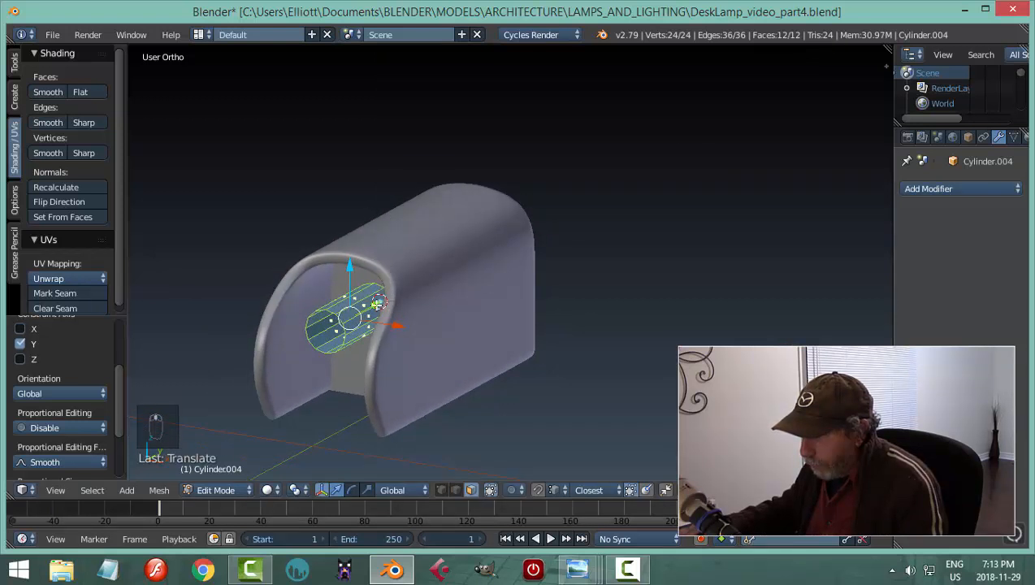
{"action": "key", "text": "g"}
{"action": "key", "text": "y"}
{"action": "left_click", "coordinate": [382, 302]}
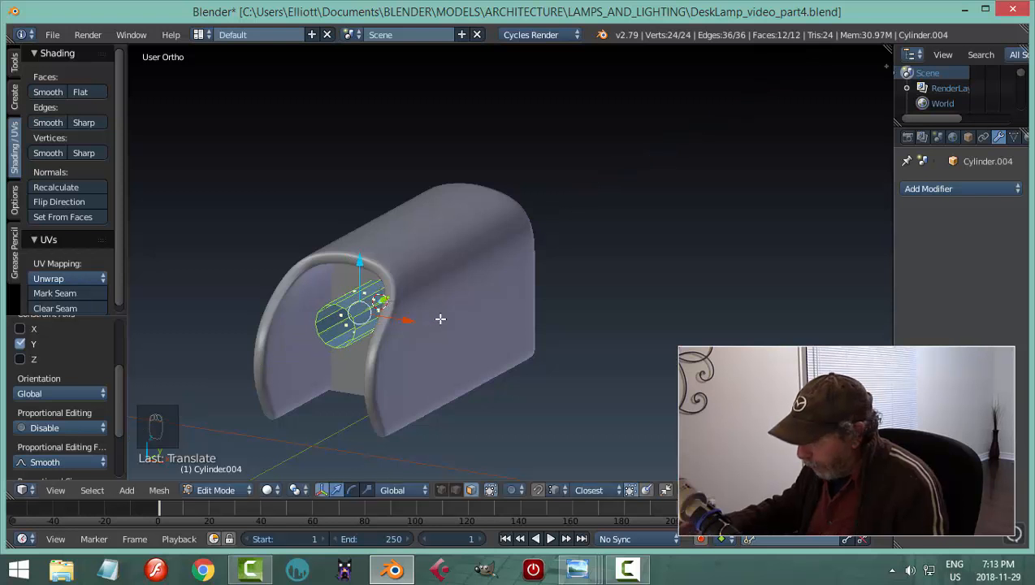
- In the front view, lower the cylinder mesh slightly along Z within the housing opening and deselect everything
{"action": "key", "text": "KP_1"}
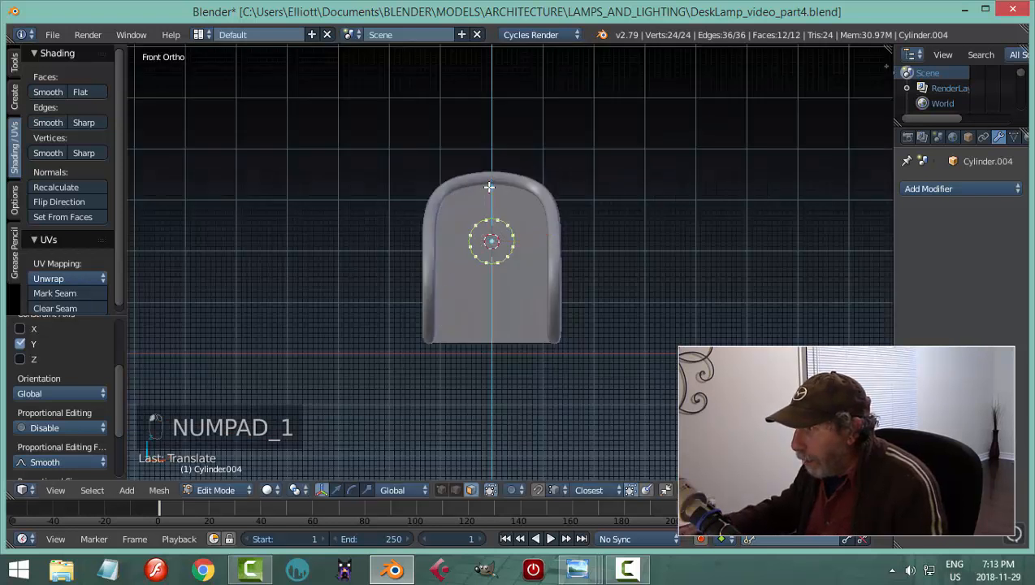
{"action": "key", "text": "g"}
{"action": "key", "text": "z"}
{"action": "left_click", "coordinate": [490, 176]}
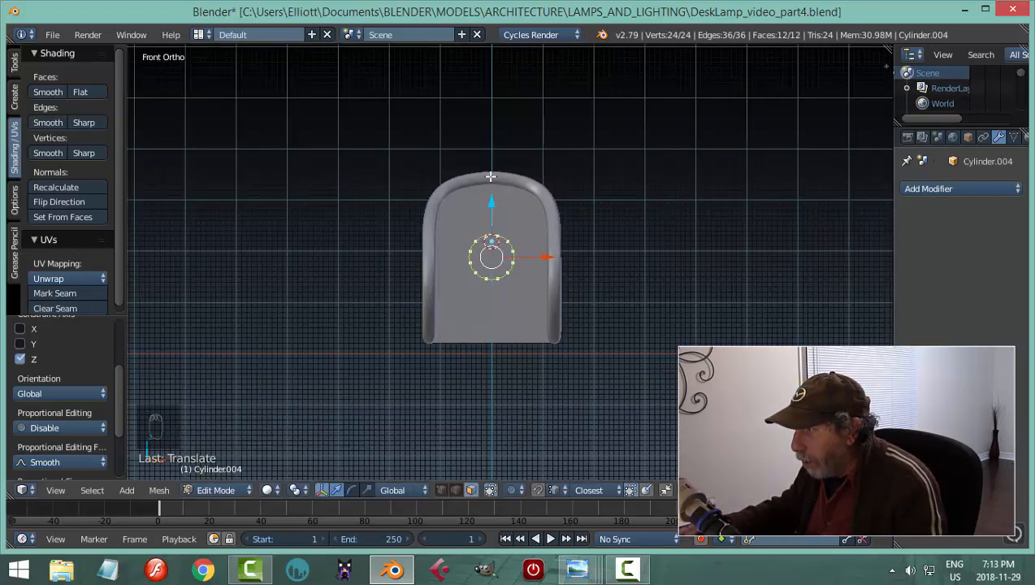
{"action": "key", "text": "a"}
- Cap the cylinder's open front end by extruding its edge loop inward, extruding again and merging the inner ring at its centre
{"action": "middle_click_drag", "start_coordinate": [585, 313], "coordinate": [506, 312]}
{"action": "scroll", "coordinate": [505, 312], "scroll_direction": "up", "scroll_amount": 4}
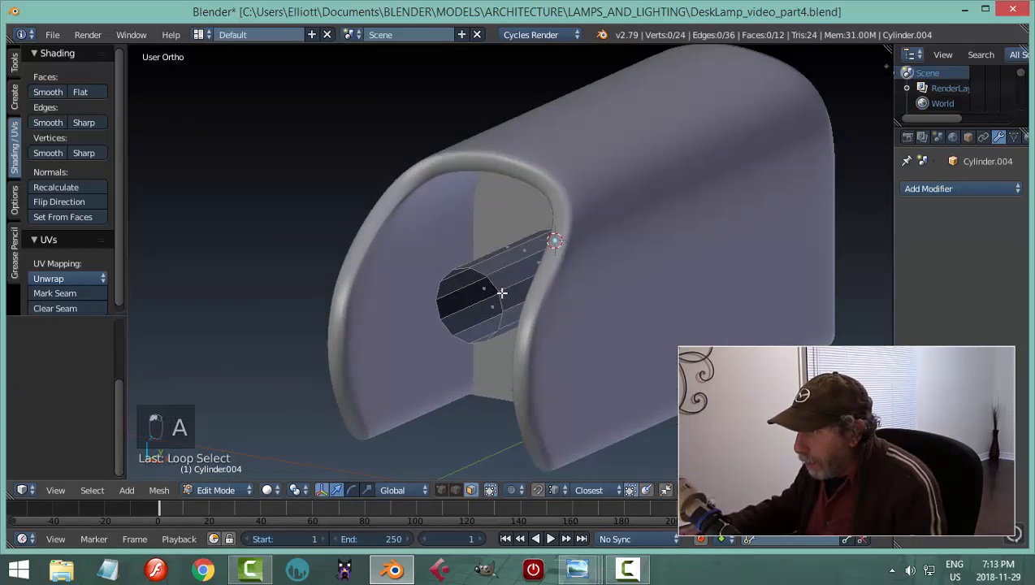
{"action": "key", "text": "ctrl+Tab"}
{"action": "left_click", "coordinate": [495, 295]}
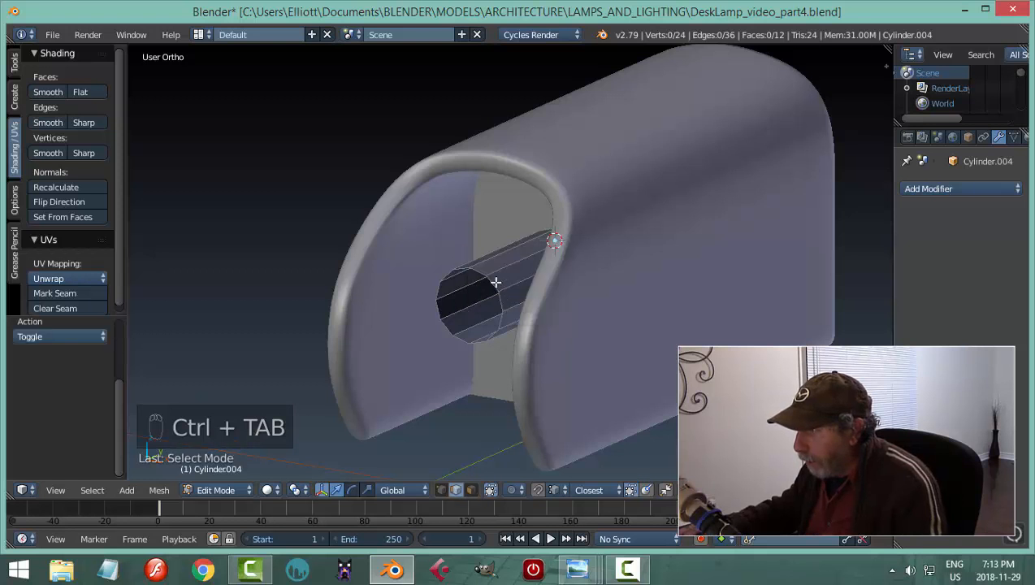
{"action": "left_click", "coordinate": [493, 280], "text": "alt"}
{"action": "key", "text": "e"}
{"action": "key", "text": "s"}
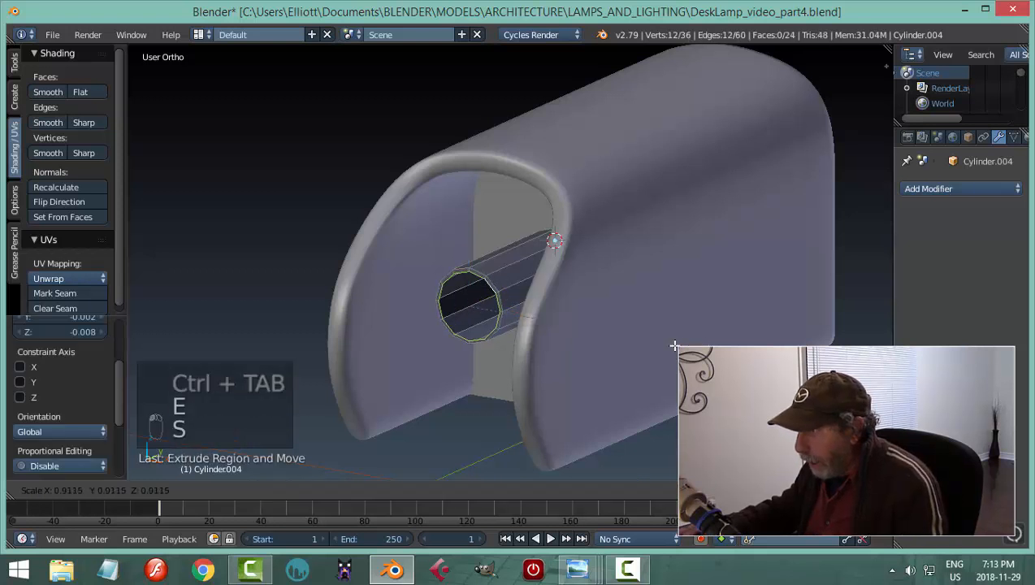
{"action": "left_click", "coordinate": [621, 345]}
{"action": "key", "text": "e"}
{"action": "left_click", "coordinate": [620, 345]}
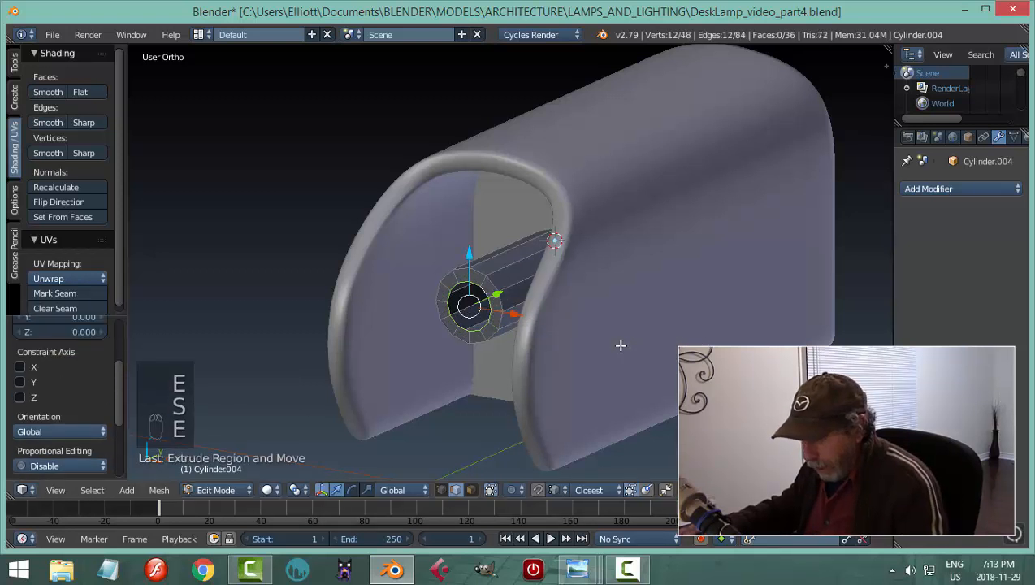
{"action": "key", "text": "alt+m"}
{"action": "left_click", "coordinate": [620, 345]}
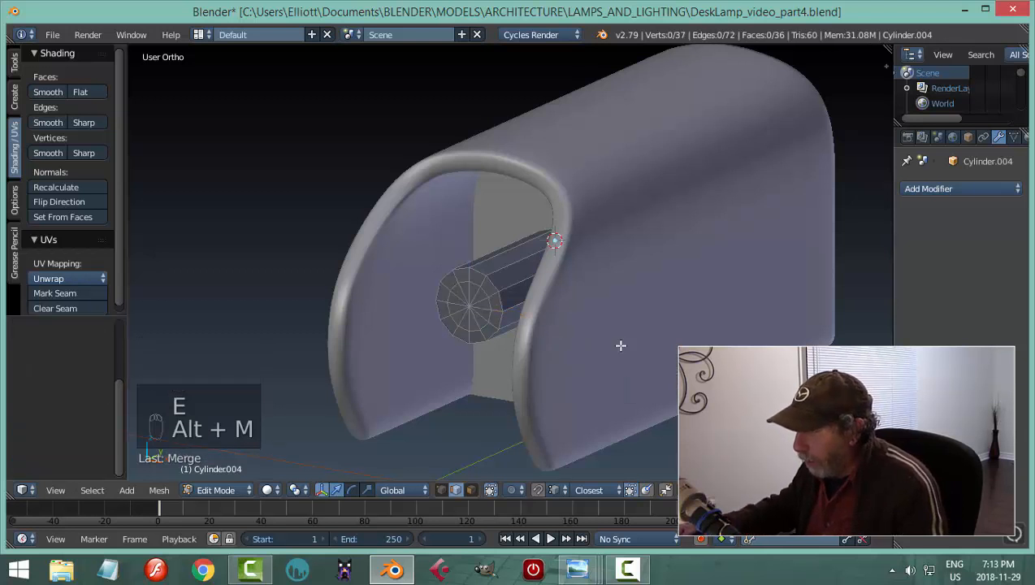
- Bevel the cylinder's front rim edge loop with 3 segments and an offset of about 0.07
{"action": "scroll", "coordinate": [480, 294], "scroll_direction": "up", "scroll_amount": 2}
{"action": "right_click", "coordinate": [480, 290], "text": "alt"}
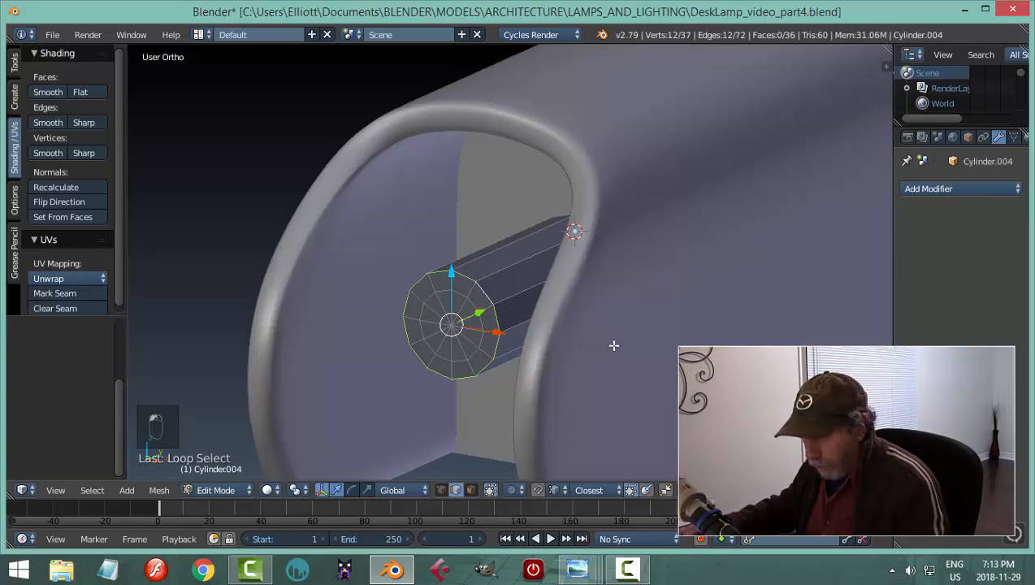
{"action": "key", "text": "ctrl+b"}
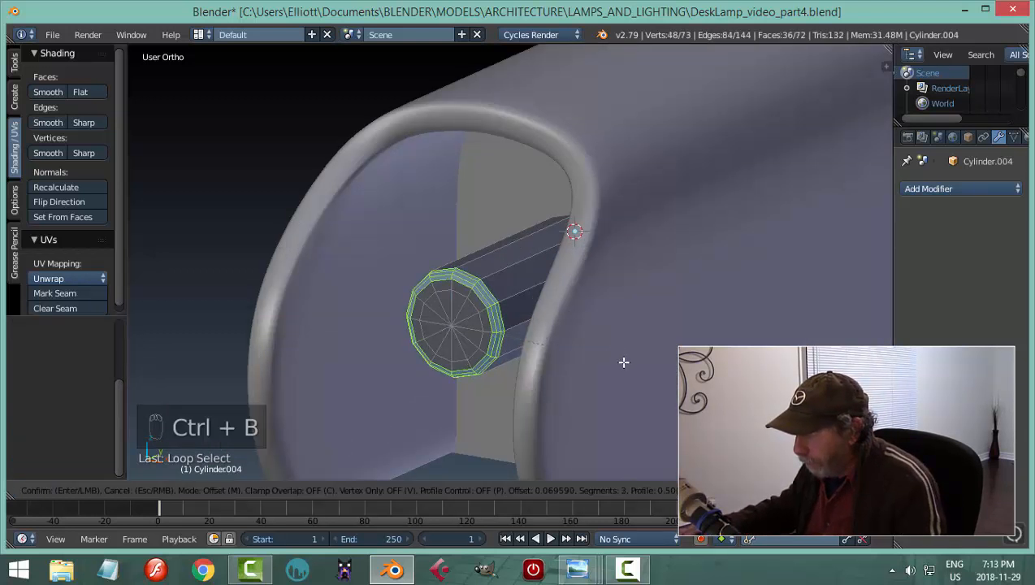
{"action": "left_click", "coordinate": [623, 361]}
{"action": "key", "text": "a"}
- Add a loop cut around the cylinder, slid by a factor of about 0.985 towards its rear end
{"action": "scroll", "coordinate": [543, 358], "scroll_direction": "down", "scroll_amount": 2}
{"action": "middle_click_drag", "start_coordinate": [544, 358], "coordinate": [594, 261]}
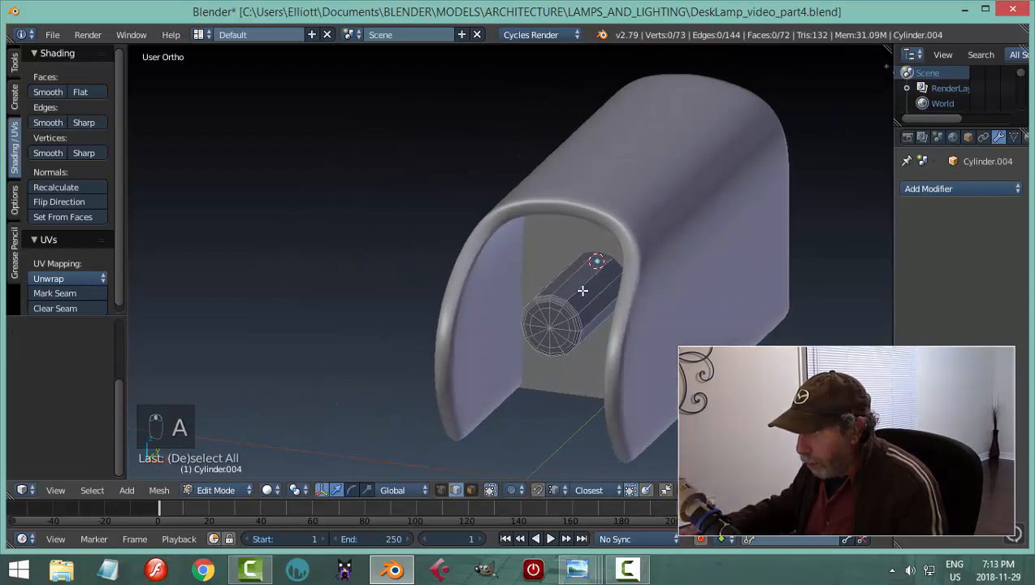
{"action": "key", "text": "ctrl+r"}
{"action": "left_click", "coordinate": [595, 262]}
{"action": "left_click", "coordinate": [596, 258]}
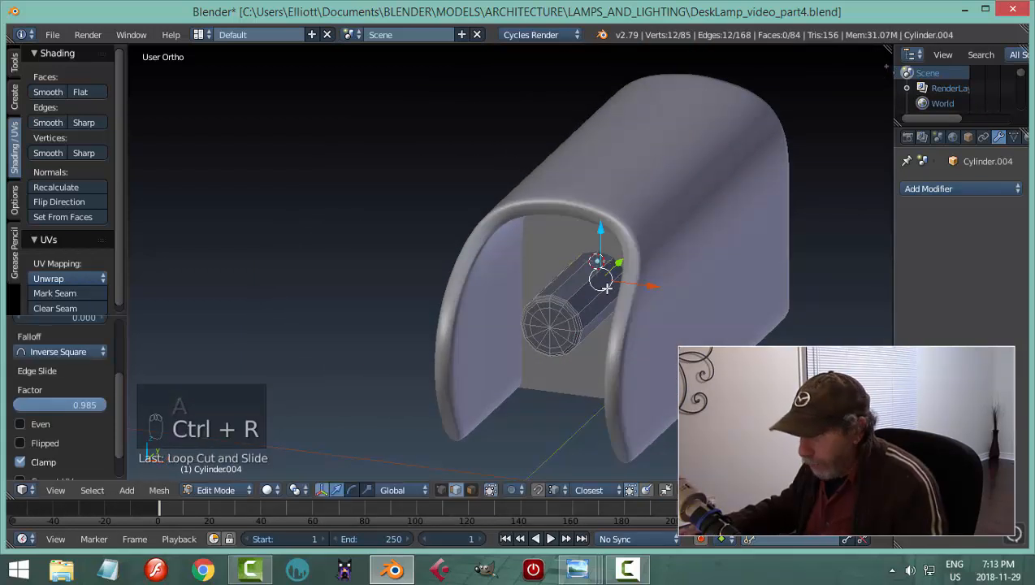
{"action": "key", "text": "a"}
- Return to Object Mode and apply smooth shading to the cylinder
{"action": "key", "text": "Tab"}
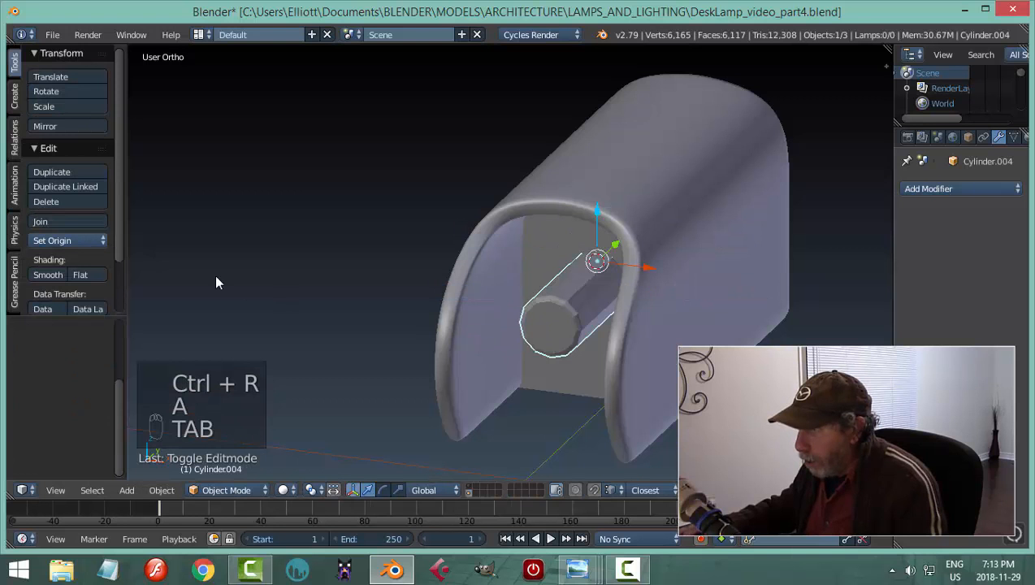
{"action": "left_click", "coordinate": [47, 274]}
{"action": "scroll", "coordinate": [598, 357], "scroll_direction": "down", "scroll_amount": 2}
{"action": "key", "text": "a"}
{"action": "key", "text": "a"}
{"action": "mouse_move", "coordinate": [581, 356]}
{"action": "middle_mouse_down"}
{"action": "mouse_move", "coordinate": [578, 332]}
{"action": "mouse_move", "coordinate": [618, 287]}
{"action": "mouse_move", "coordinate": [580, 342]}
{"action": "middle_mouse_up"}
- Scale the cylinder up slightly inside the housing and deselect everything
{"action": "scroll", "coordinate": [579, 332], "scroll_direction": "down", "scroll_amount": 3}
{"action": "scroll", "coordinate": [636, 357], "scroll_direction": "up", "scroll_amount": 2}
{"action": "middle_click_drag", "start_coordinate": [636, 357], "coordinate": [477, 316]}
{"action": "middle_click_drag", "start_coordinate": [478, 355], "coordinate": [486, 342]}
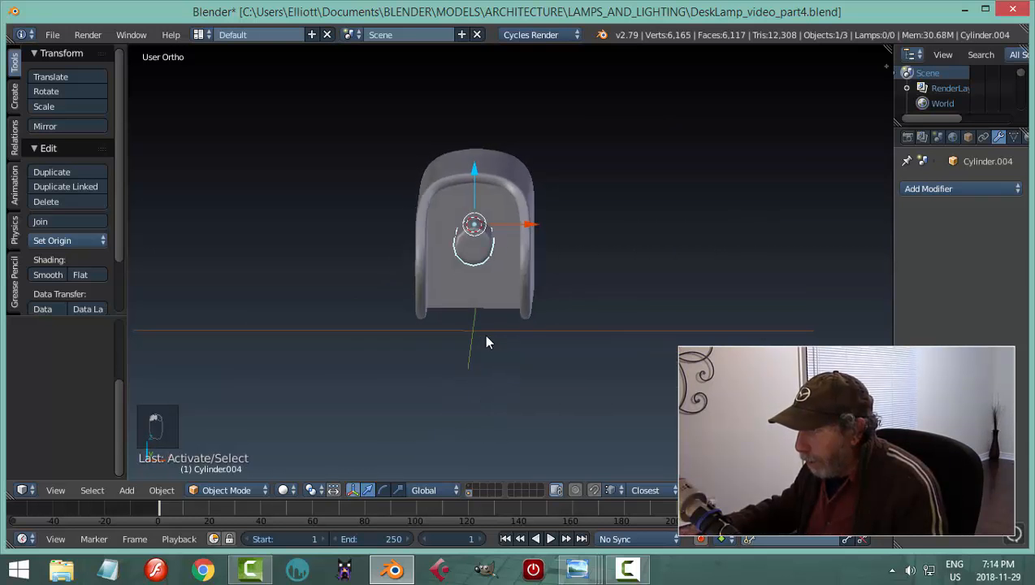
{"action": "key", "text": "s"}
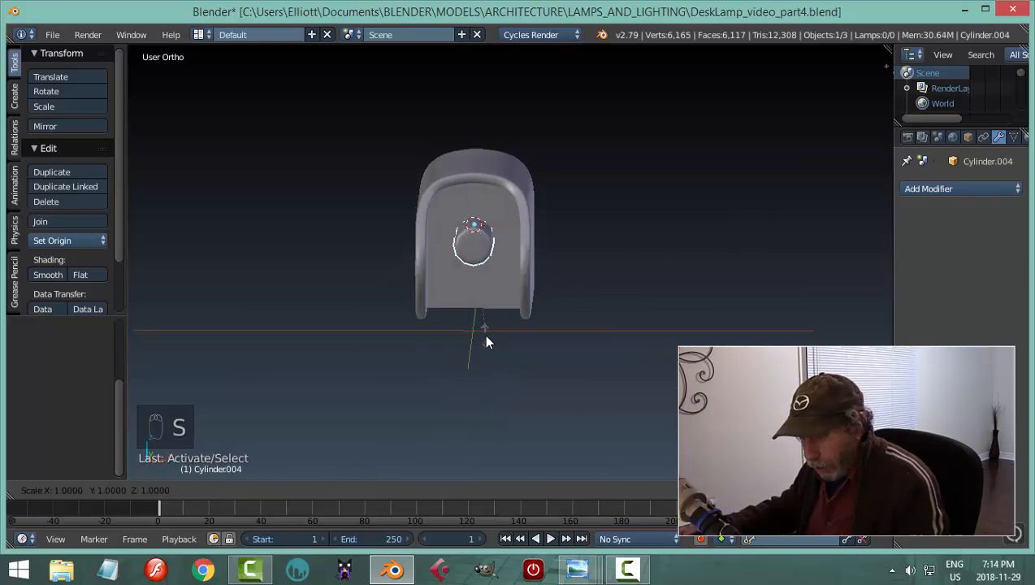
{"action": "left_click", "coordinate": [499, 351]}
{"action": "key", "text": "a"}
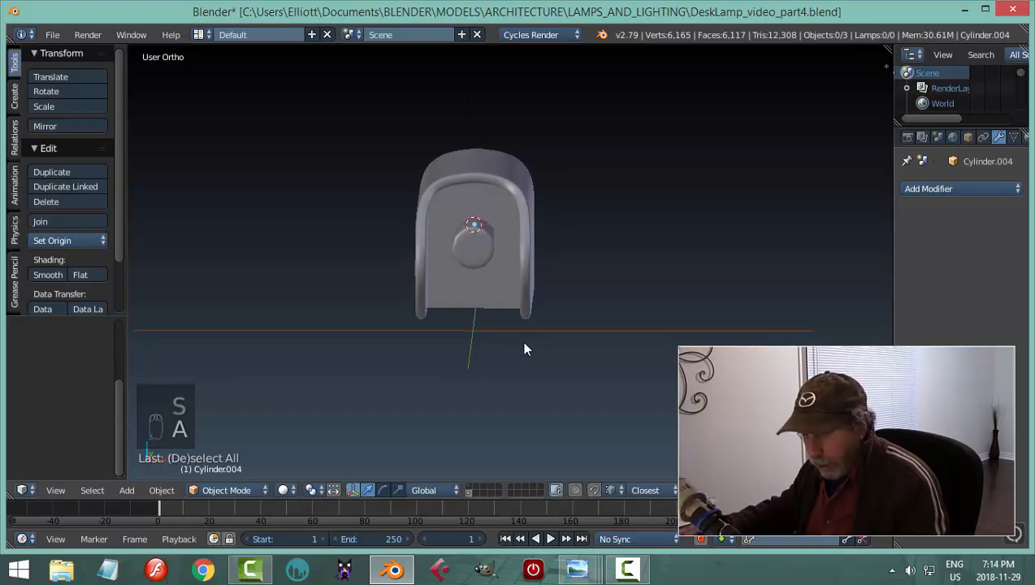
- Show the layer holding the rest of the lamp and select the housing, its rim path and the inner cylinder together
{"action": "scroll", "coordinate": [522, 341], "scroll_direction": "down", "scroll_amount": 6}
{"action": "scroll", "coordinate": [512, 325], "scroll_direction": "up", "scroll_amount": 2}
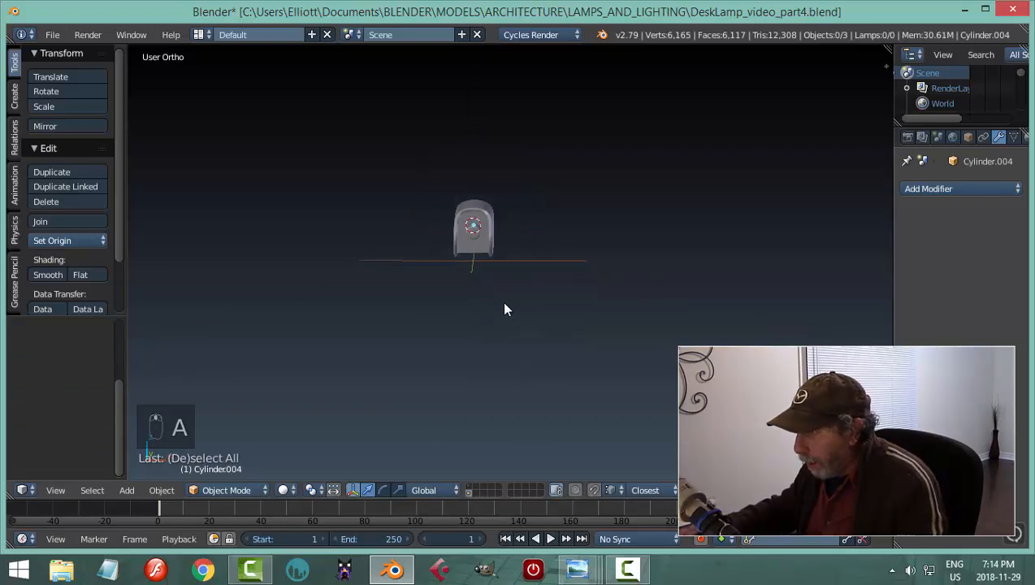
{"action": "left_click", "coordinate": [470, 491]}
{"action": "mouse_move", "coordinate": [501, 418]}
{"action": "middle_mouse_down"}
{"action": "mouse_move", "coordinate": [534, 326]}
{"action": "mouse_move", "coordinate": [479, 383]}
{"action": "mouse_move", "coordinate": [442, 374]}
{"action": "mouse_move", "coordinate": [533, 358]}
{"action": "mouse_move", "coordinate": [478, 296]}
{"action": "mouse_move", "coordinate": [506, 306]}
{"action": "mouse_move", "coordinate": [533, 236]}
{"action": "mouse_move", "coordinate": [481, 406]}
{"action": "mouse_move", "coordinate": [596, 337]}
{"action": "mouse_move", "coordinate": [562, 352]}
{"action": "mouse_move", "coordinate": [532, 329]}
{"action": "mouse_move", "coordinate": [569, 361]}
{"action": "mouse_move", "coordinate": [658, 399]}
{"action": "mouse_move", "coordinate": [635, 372]}
{"action": "middle_mouse_up"}
{"action": "right_click", "coordinate": [573, 354]}
{"action": "right_click", "coordinate": [585, 310], "text": "shift"}
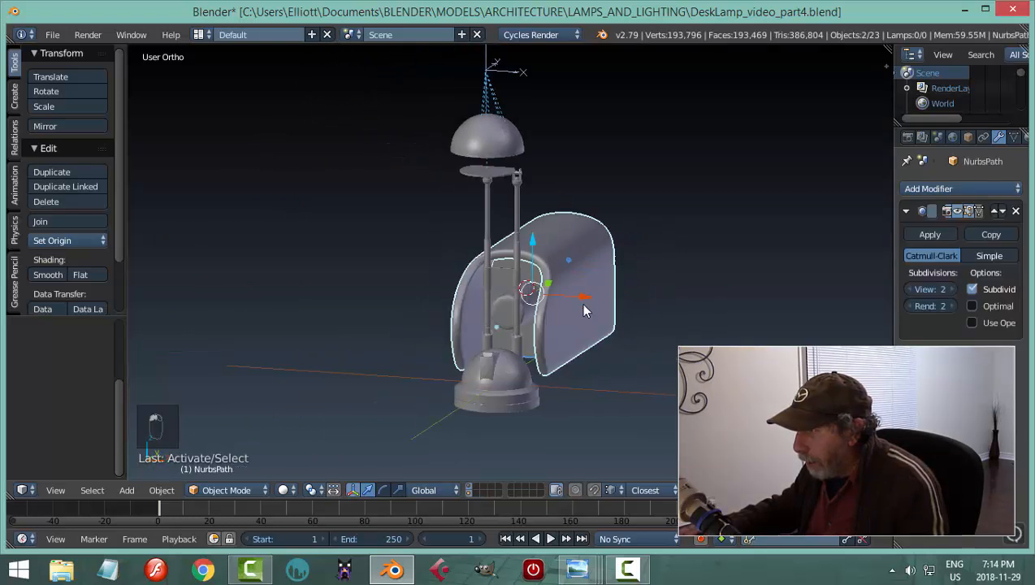
{"action": "right_click", "coordinate": [500, 317], "text": "shift"}
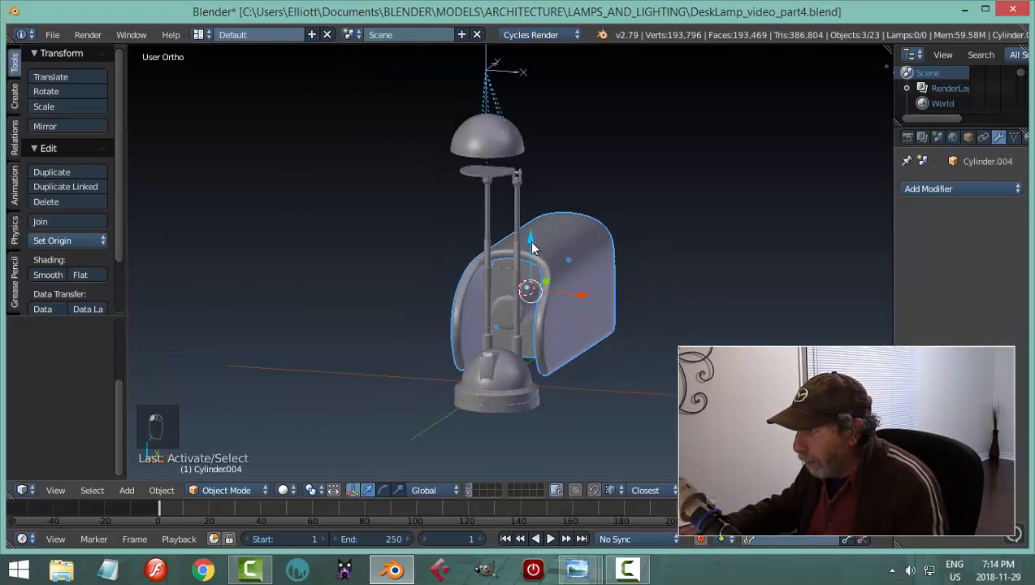
- Raise the selected housing parts along Z to the lamp head's height and move them along Y clear of the lamp arm
{"action": "left_click_drag", "start_coordinate": [532, 248], "coordinate": [547, 111]}
{"action": "middle_click_drag", "start_coordinate": [548, 111], "coordinate": [491, 209]}
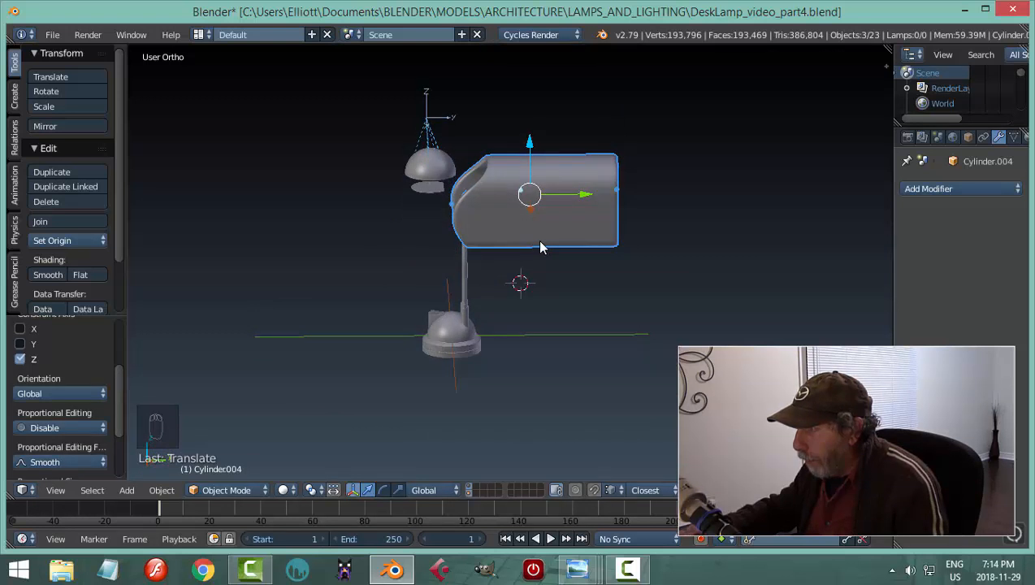
{"action": "middle_click_drag", "start_coordinate": [582, 201], "coordinate": [631, 235]}
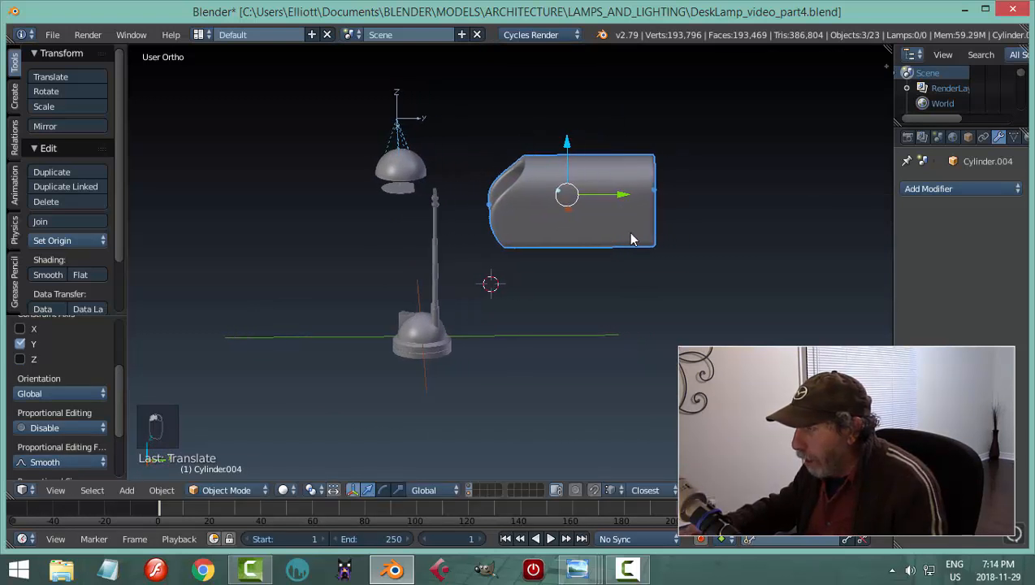
- In the right view, scale the housing parts down to a small fitting and position them along Z and Y beside the dome shade
{"action": "key", "text": "KP_3"}
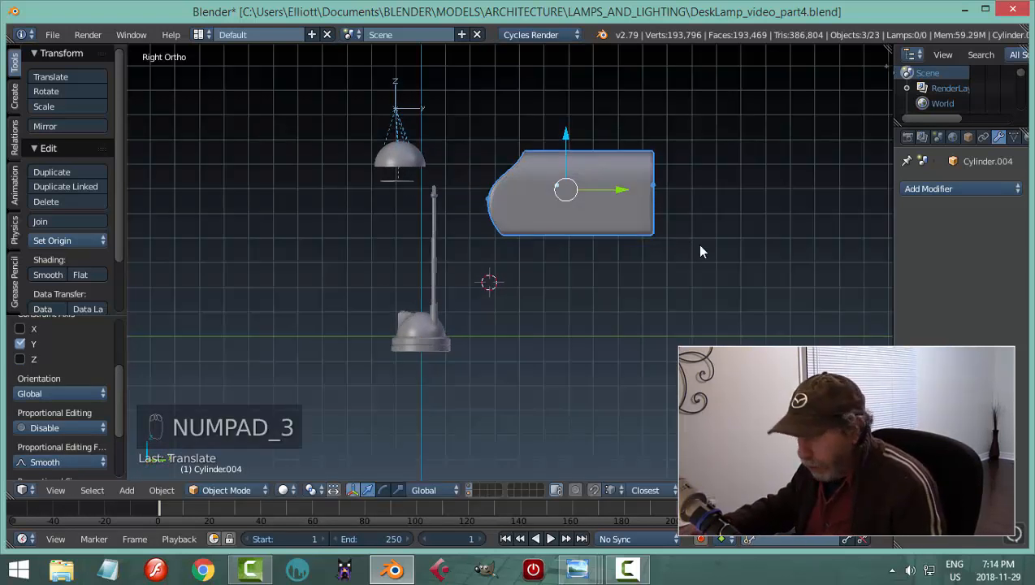
{"action": "key", "text": "s"}
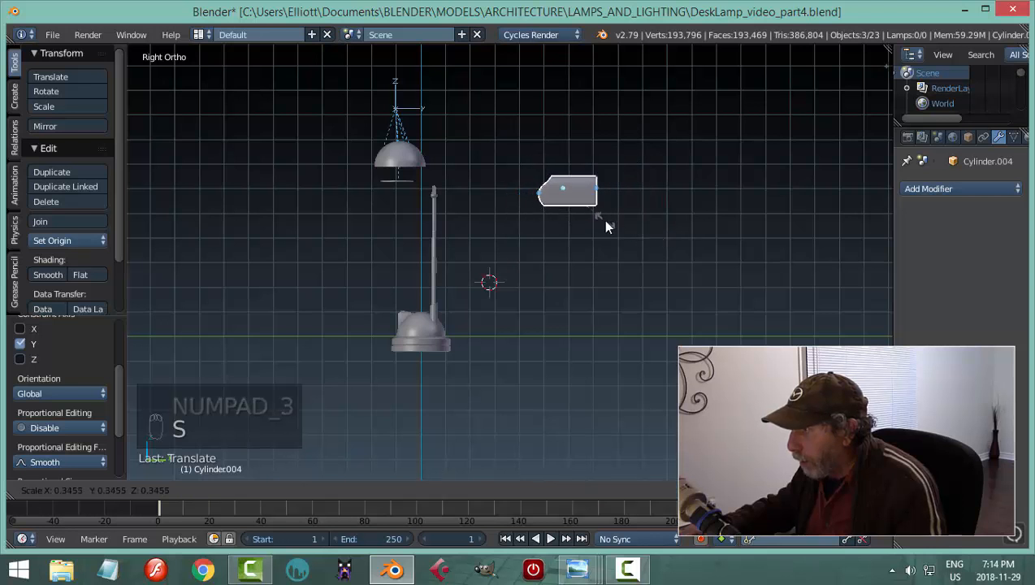
{"action": "left_click", "coordinate": [585, 207]}
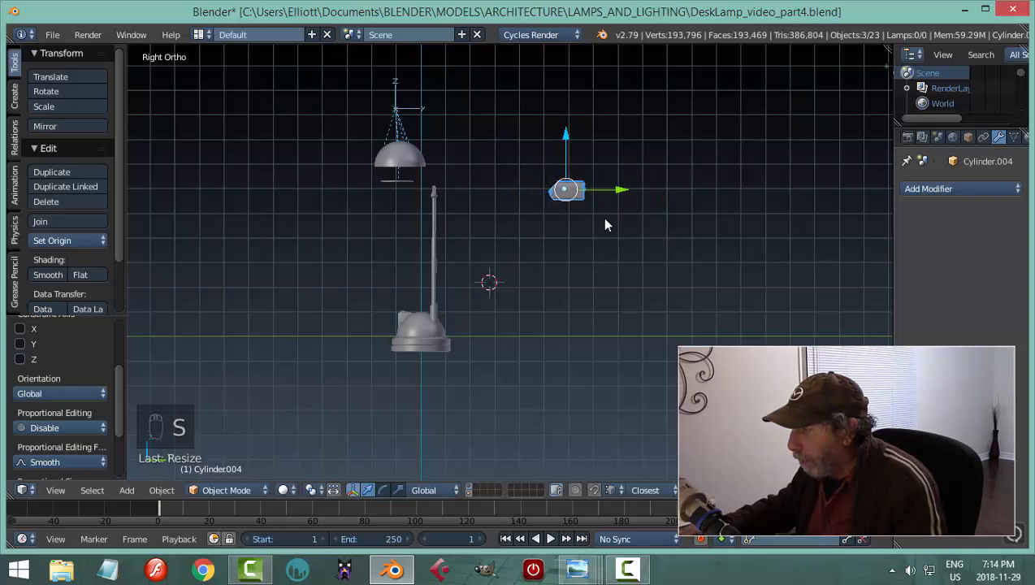
{"action": "left_click_drag", "start_coordinate": [567, 136], "coordinate": [569, 89]}
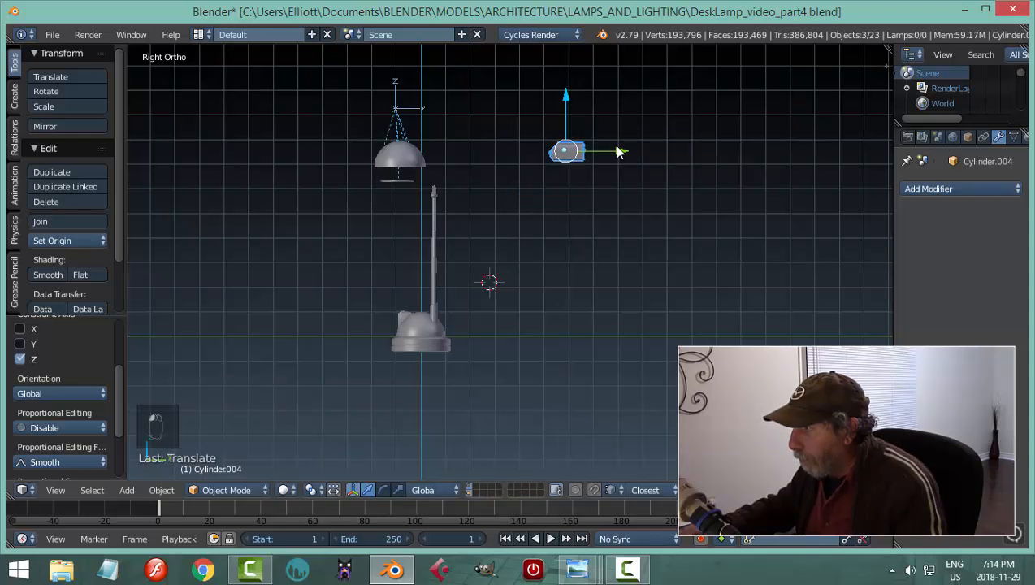
{"action": "left_click_drag", "start_coordinate": [619, 153], "coordinate": [493, 156]}
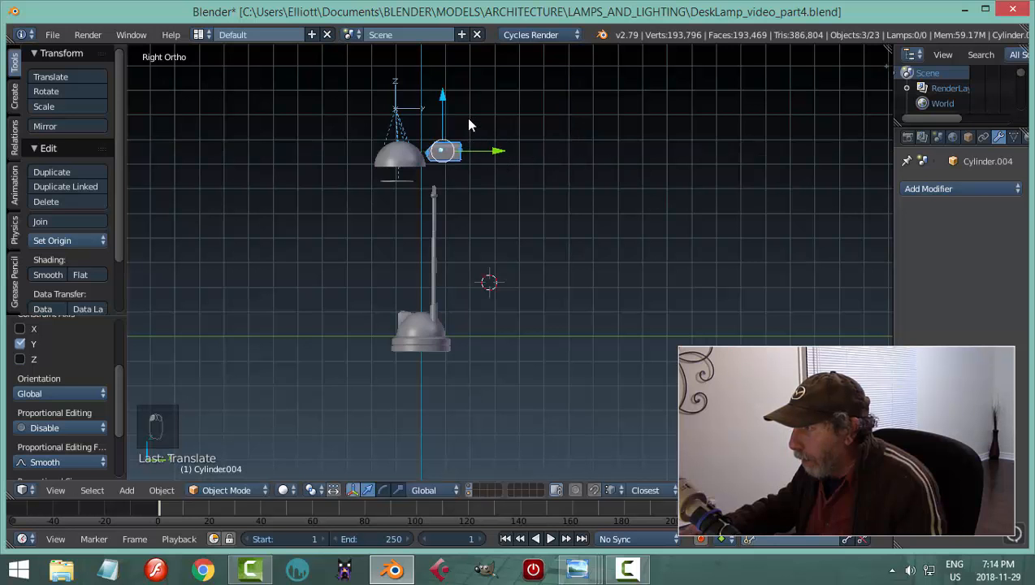
{"action": "left_click_drag", "start_coordinate": [447, 94], "coordinate": [449, 104]}
- Rotate the housing parts 180 degrees about Z, move them along Y into the dome shade and check them from the back view
{"action": "key", "text": "KP_Decimal"}
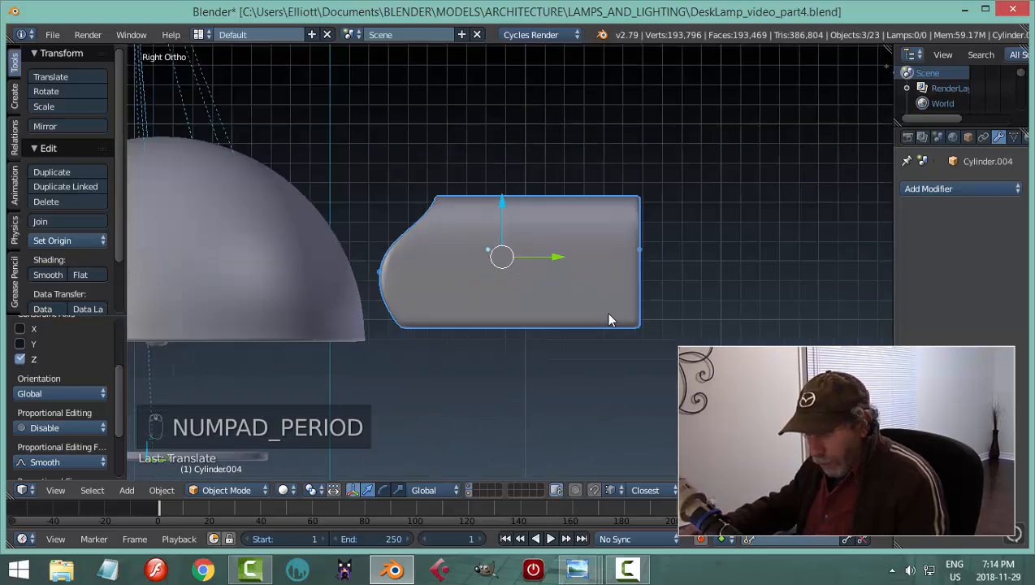
{"action": "type", "text": "rz"}
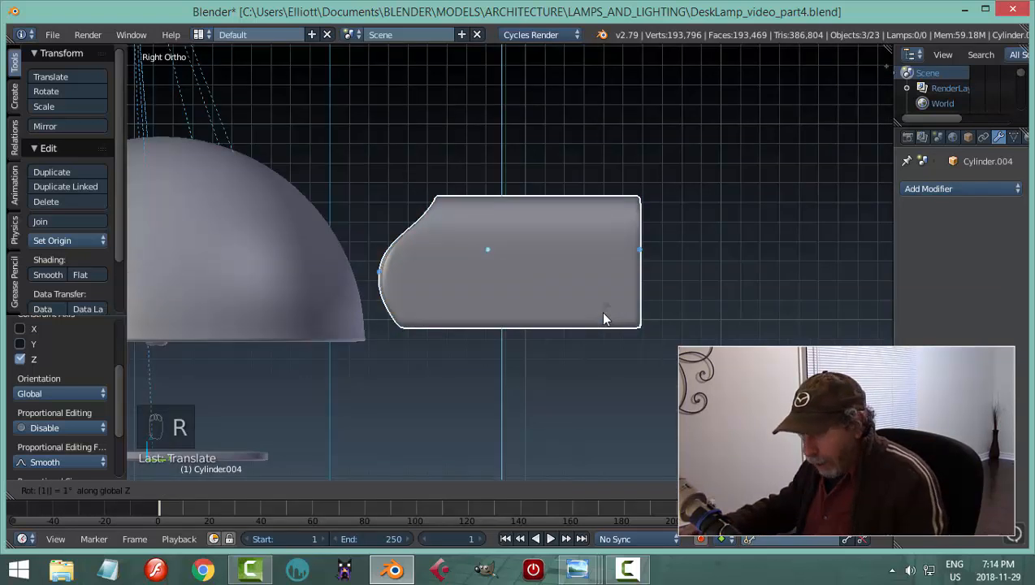
{"action": "type", "text": "180"}
{"action": "key", "text": "Return"}
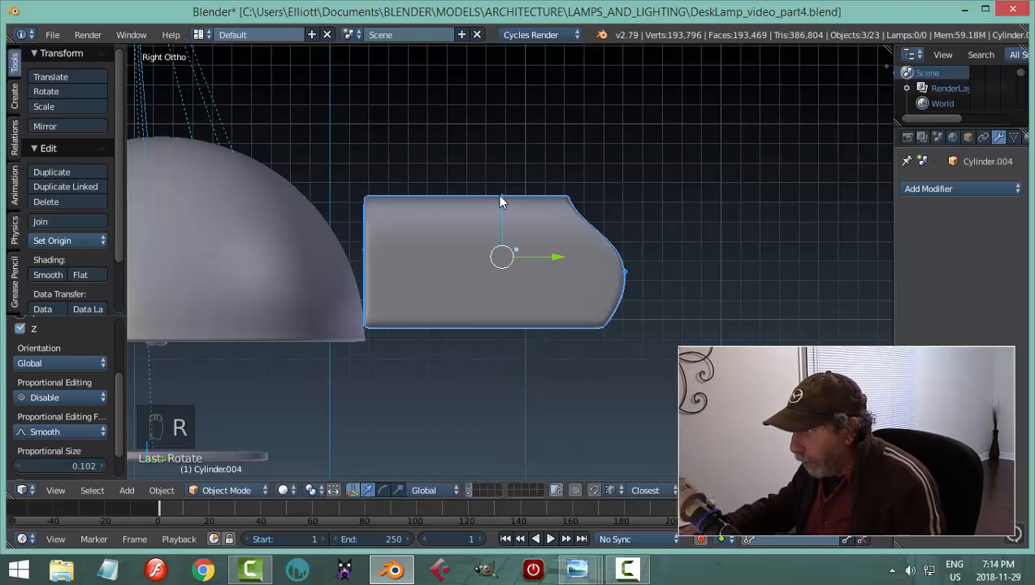
{"action": "left_click_drag", "start_coordinate": [554, 255], "coordinate": [486, 262]}
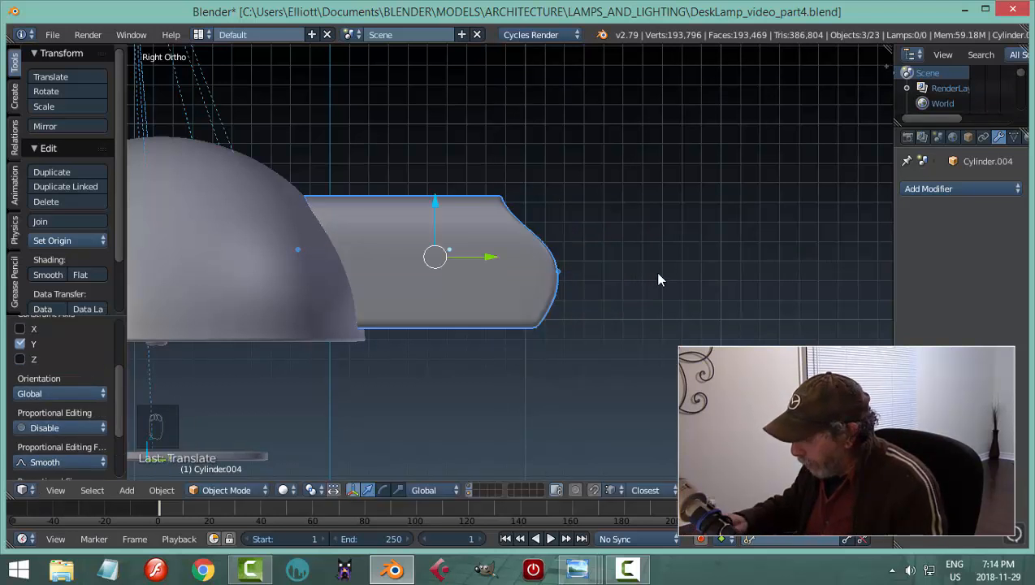
{"action": "key", "text": "ctrl+KP_1"}
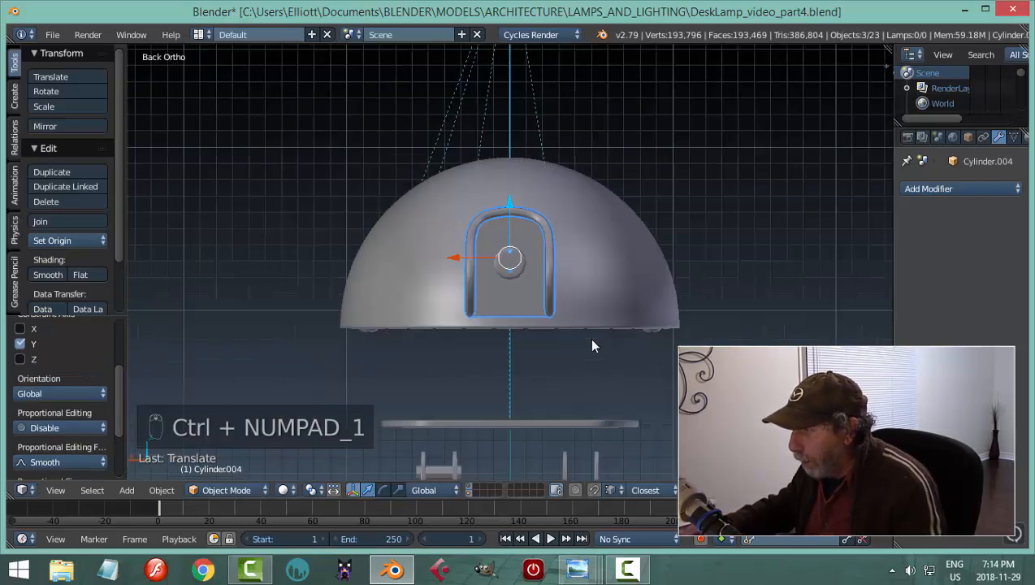
- Scale the selected housing parts down slightly in the back view of the dome shade
{"action": "scroll", "coordinate": [592, 341], "scroll_direction": "down", "scroll_amount": 2}
{"action": "middle_click_drag", "start_coordinate": [585, 365], "coordinate": [554, 316], "text": "shift"}
{"action": "scroll", "coordinate": [572, 249], "scroll_direction": "up", "scroll_amount": 1}
{"action": "middle_click_drag", "start_coordinate": [555, 245], "coordinate": [521, 329], "text": "shift"}
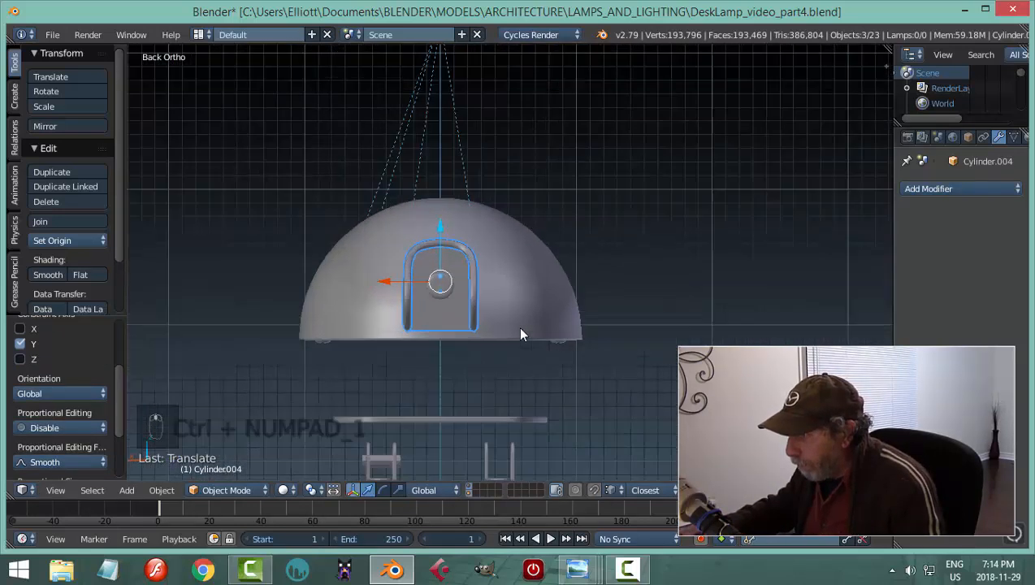
{"action": "scroll", "coordinate": [560, 293], "scroll_direction": "up", "scroll_amount": 1}
{"action": "key", "text": "s"}
{"action": "left_click", "coordinate": [502, 307]}
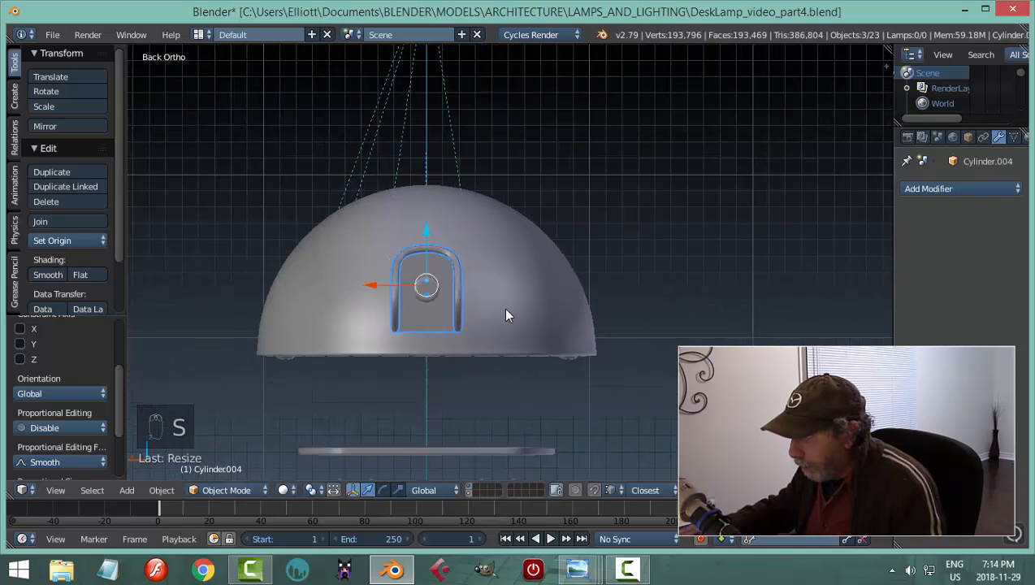
- Move the housing parts along X in line with the lamp arm that has the cross pin and lower them along Z over its fork
{"action": "scroll", "coordinate": [410, 304], "scroll_direction": "down", "scroll_amount": 1}
{"action": "key", "text": "g"}
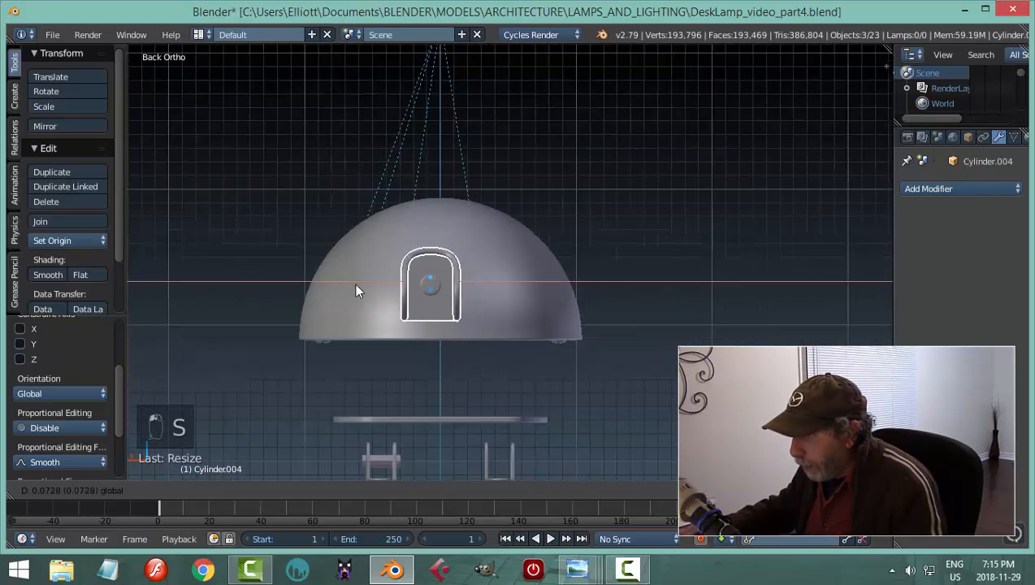
{"action": "key", "text": "x"}
{"action": "left_click", "coordinate": [327, 287]}
{"action": "left_click_drag", "start_coordinate": [386, 221], "coordinate": [340, 386]}
{"action": "middle_click_drag", "start_coordinate": [446, 439], "coordinate": [432, 285], "text": "shift"}
{"action": "scroll", "coordinate": [380, 311], "scroll_direction": "up", "scroll_amount": 1}
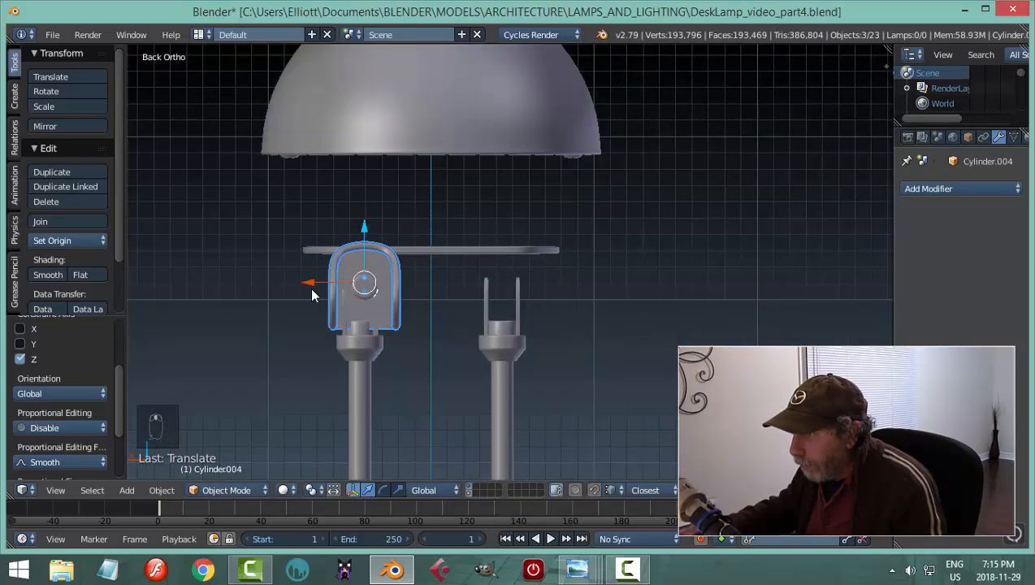
{"action": "left_click_drag", "start_coordinate": [307, 286], "coordinate": [301, 286]}
{"action": "left_click_drag", "start_coordinate": [362, 223], "coordinate": [364, 238]}
- Shift the housing parts along Y to line up with the arm's fork and check the fit from several angles
{"action": "scroll", "coordinate": [401, 349], "scroll_direction": "up", "scroll_amount": 3}
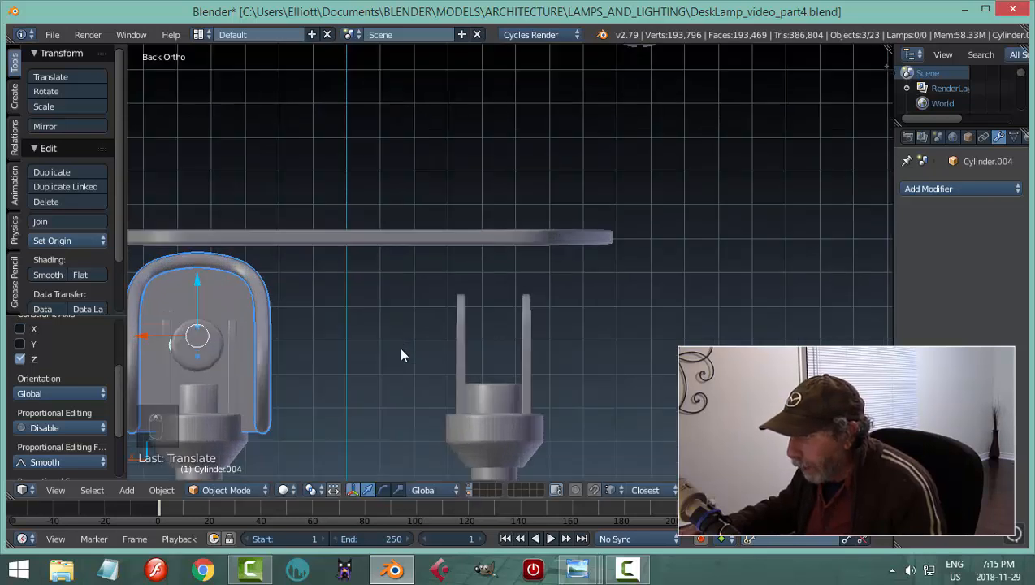
{"action": "middle_click_drag", "start_coordinate": [402, 355], "coordinate": [437, 282], "text": "shift"}
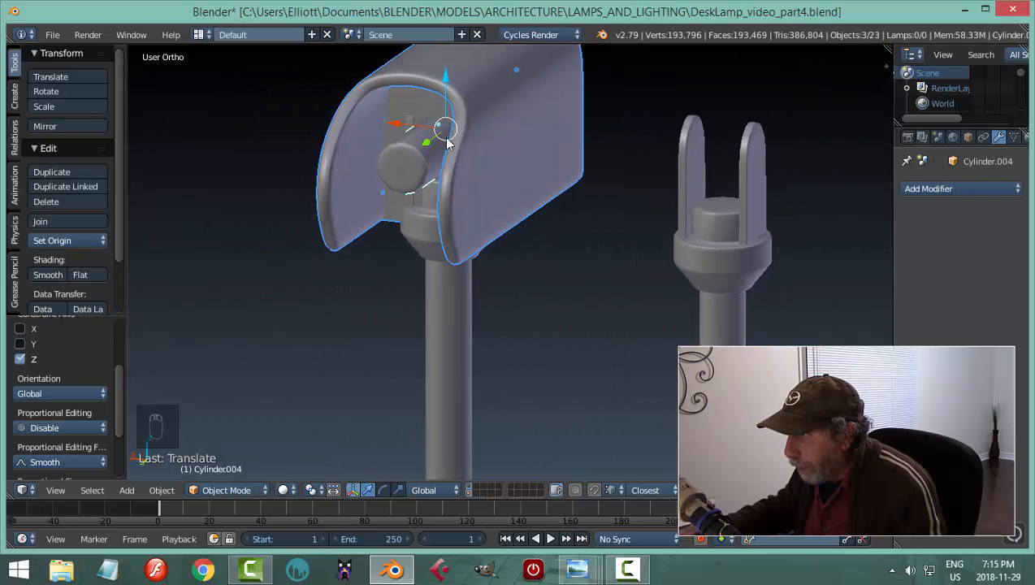
{"action": "left_click_drag", "start_coordinate": [426, 142], "coordinate": [463, 122]}
{"action": "middle_click_drag", "start_coordinate": [441, 176], "coordinate": [448, 221]}
{"action": "mouse_move", "coordinate": [482, 213]}
{"action": "middle_mouse_down"}
{"action": "mouse_move", "coordinate": [491, 206]}
{"action": "mouse_move", "coordinate": [480, 212]}
{"action": "middle_mouse_up"}
{"action": "scroll", "coordinate": [544, 222], "scroll_direction": "down", "scroll_amount": 5}
{"action": "middle_click_drag", "start_coordinate": [543, 222], "coordinate": [477, 262]}
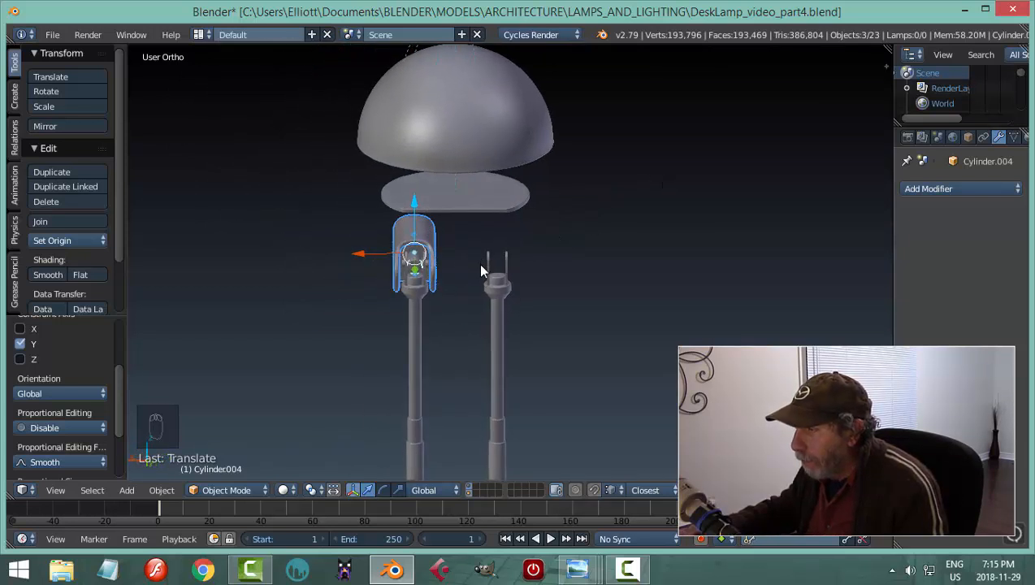
{"action": "scroll", "coordinate": [479, 268], "scroll_direction": "up", "scroll_amount": 4}
{"action": "scroll", "coordinate": [379, 243], "scroll_direction": "down", "scroll_amount": 4}
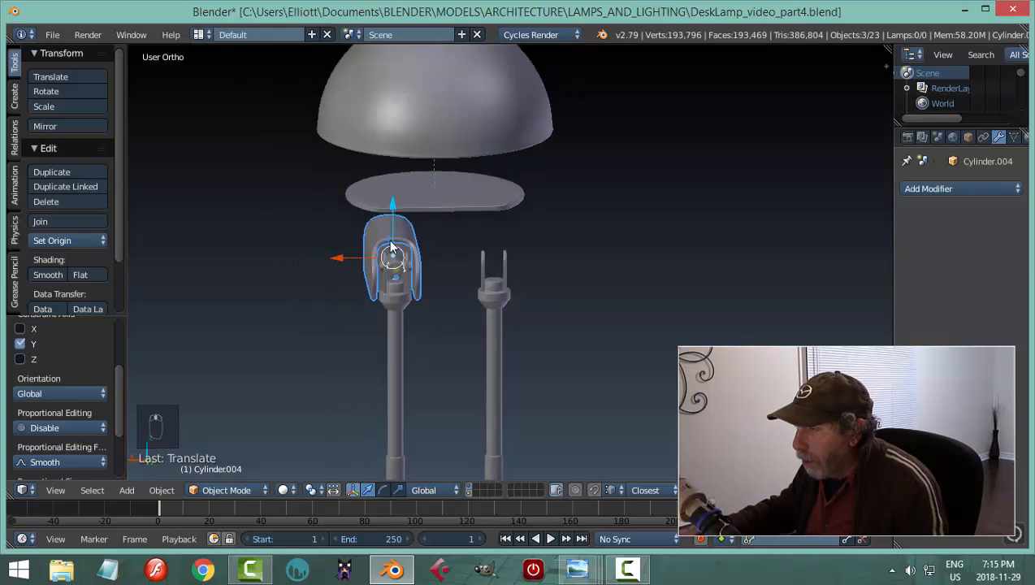
- Raise the housing parts along Z by about 1.24 to the dome shade and lower them slightly against its side
{"action": "key", "text": "g"}
{"action": "key", "text": "z"}
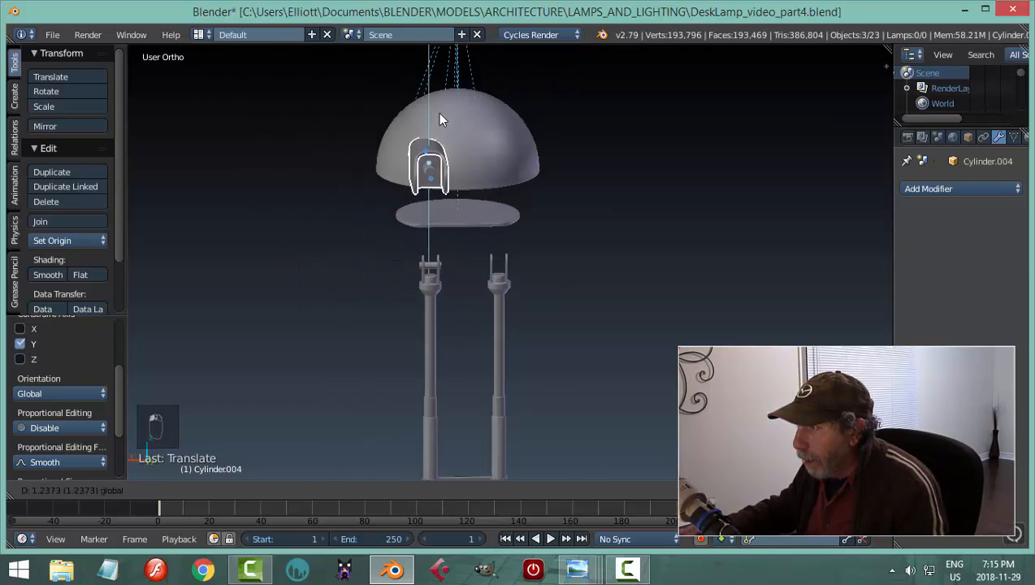
{"action": "left_click", "coordinate": [441, 114]}
{"action": "middle_click_drag", "start_coordinate": [441, 113], "coordinate": [485, 234]}
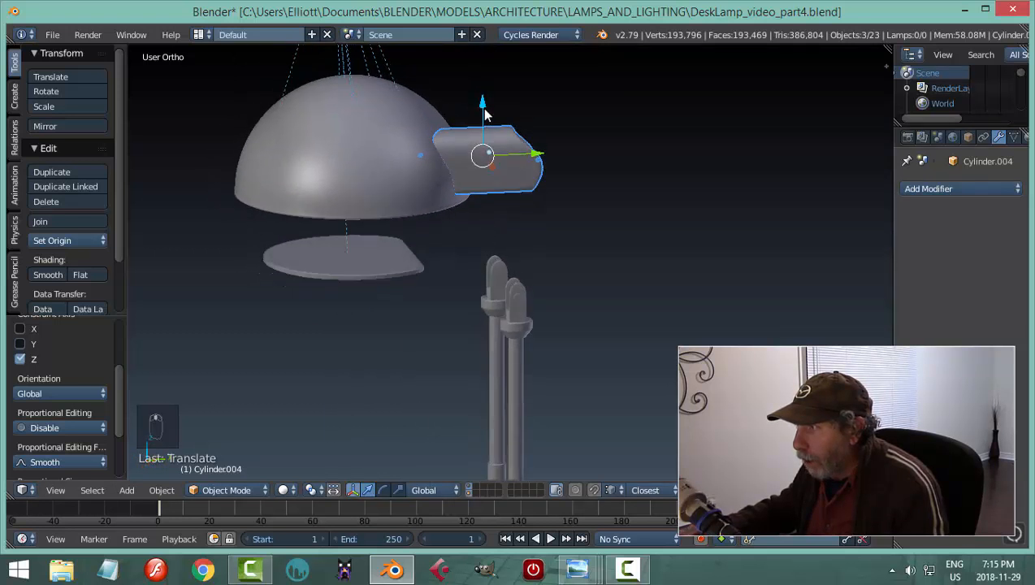
{"action": "key", "text": "g"}
{"action": "key", "text": "z"}
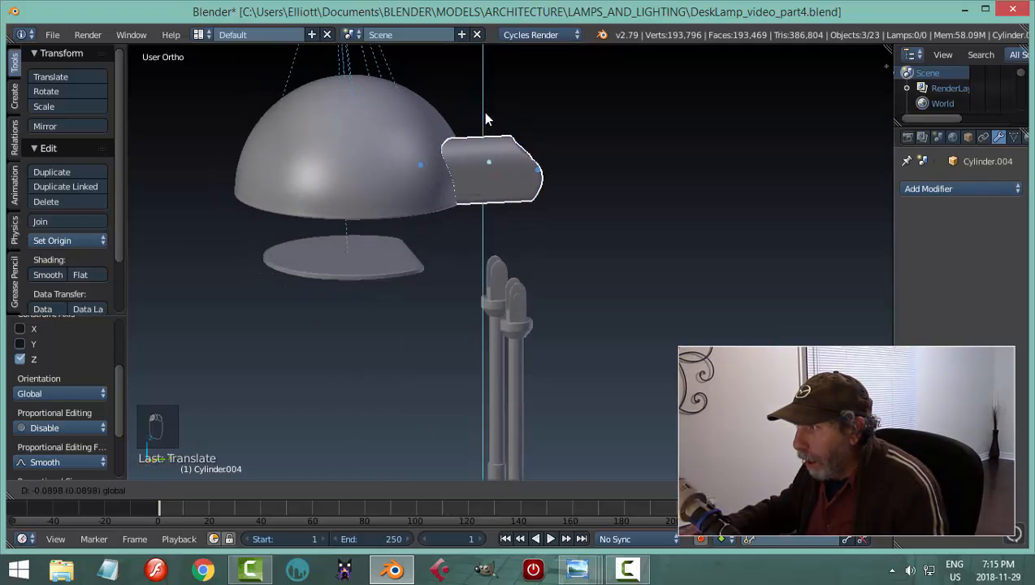
{"action": "left_click", "coordinate": [485, 116]}
{"action": "middle_click_drag", "start_coordinate": [577, 192], "coordinate": [460, 290]}
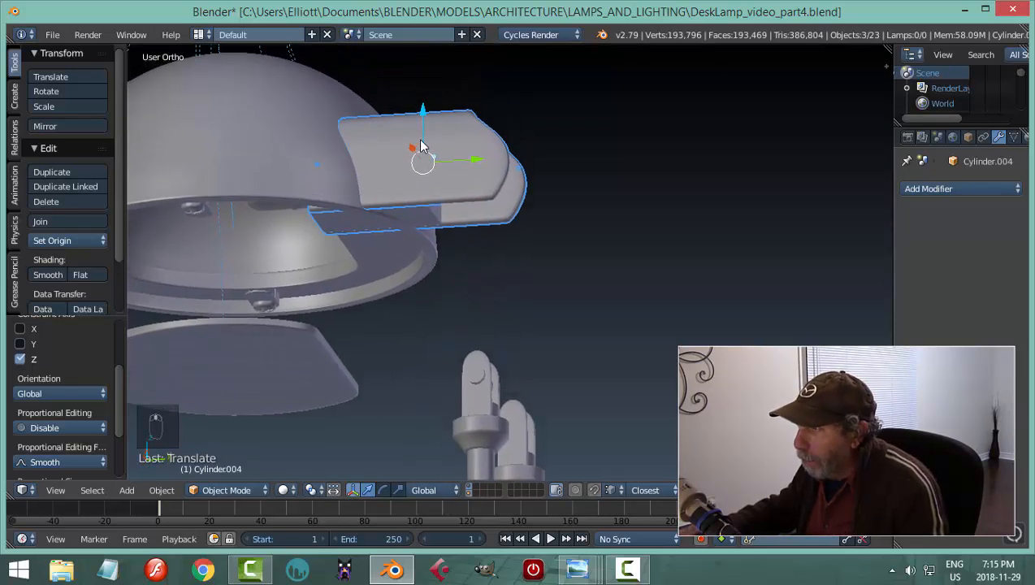
- Raise the housing parts about 0.1 along Z and nudge them outward along Y from the dome shade
{"action": "key", "text": "g"}
{"action": "key", "text": "z"}
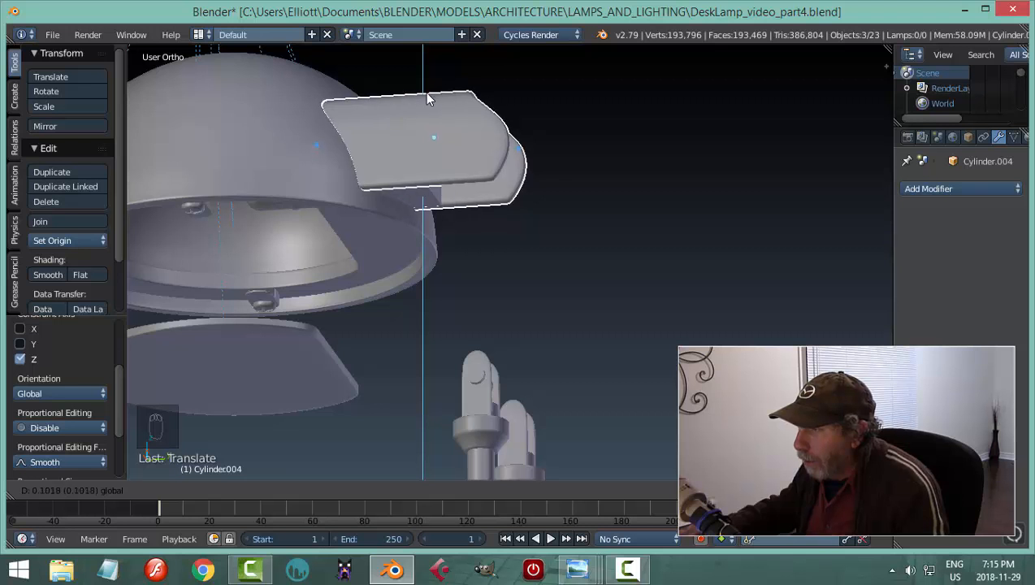
{"action": "left_click", "coordinate": [427, 96]}
{"action": "left_click_drag", "start_coordinate": [479, 155], "coordinate": [488, 155]}
{"action": "middle_click_drag", "start_coordinate": [393, 315], "coordinate": [483, 262]}
{"action": "scroll", "coordinate": [483, 262], "scroll_direction": "down", "scroll_amount": 4}
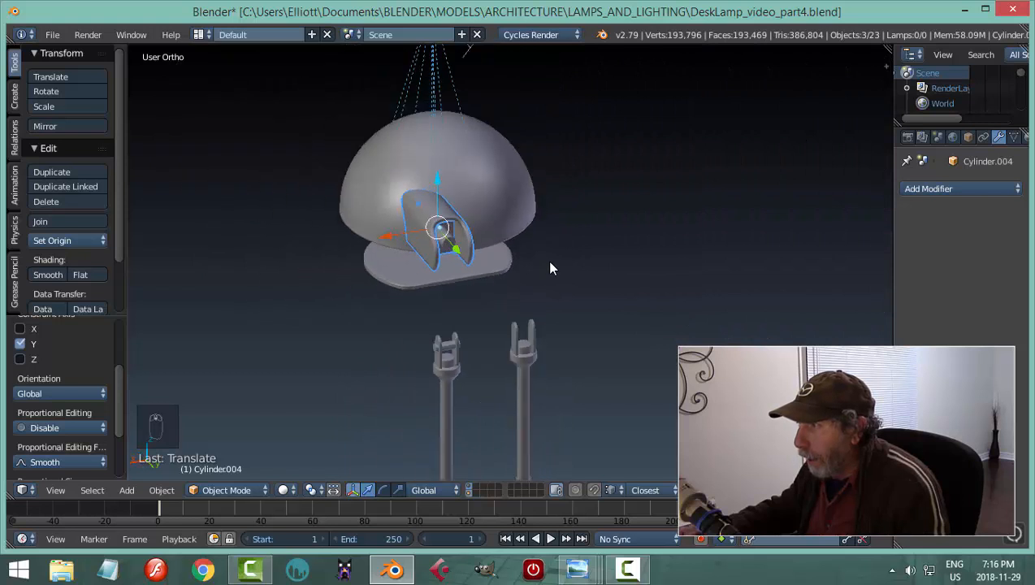
{"action": "middle_click_drag", "start_coordinate": [550, 268], "coordinate": [496, 235]}
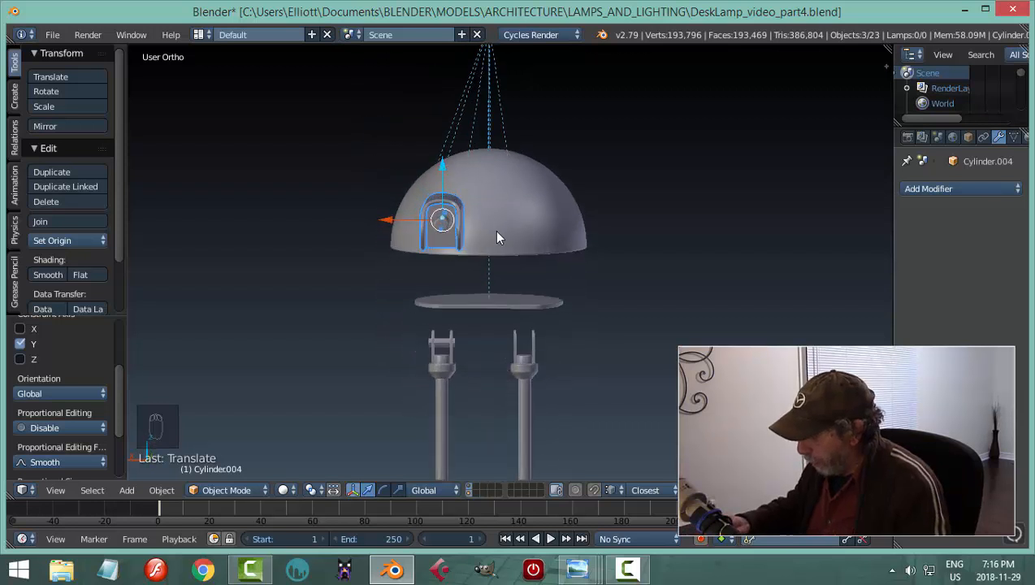
- In the back view, lower the housing parts about 1.25 along Z onto the fork of the arm with the cross pin
{"action": "key", "text": "ctrl+KP_1"}
{"action": "scroll", "coordinate": [484, 311], "scroll_direction": "up", "scroll_amount": 3}
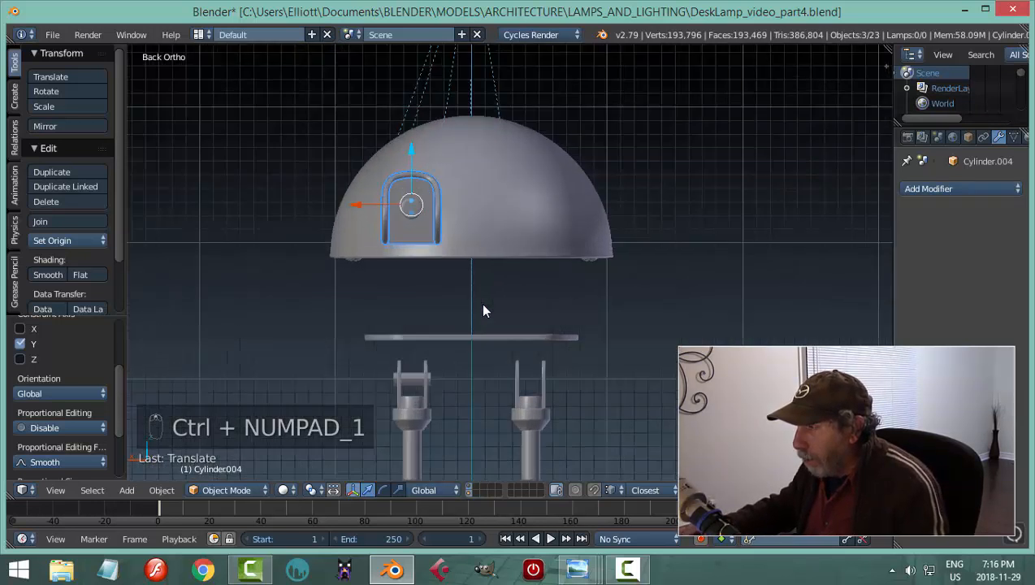
{"action": "scroll", "coordinate": [484, 310], "scroll_direction": "down", "scroll_amount": 2}
{"action": "mouse_move", "coordinate": [455, 284]}
{"action": "middle_mouse_down"}
{"action": "mouse_move", "coordinate": [561, 293]}
{"action": "mouse_move", "coordinate": [465, 299]}
{"action": "middle_mouse_up"}
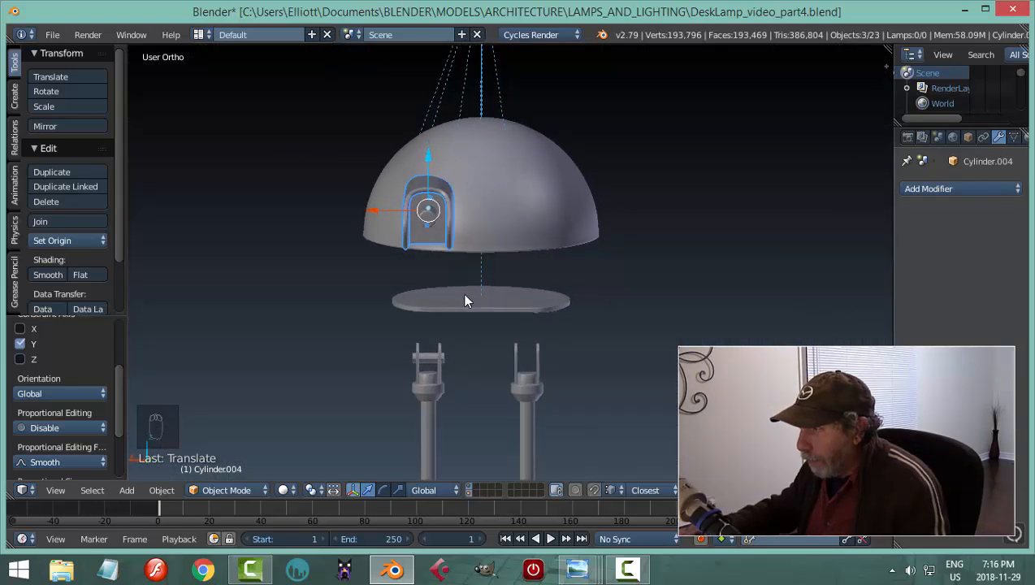
{"action": "key", "text": "KP_1"}
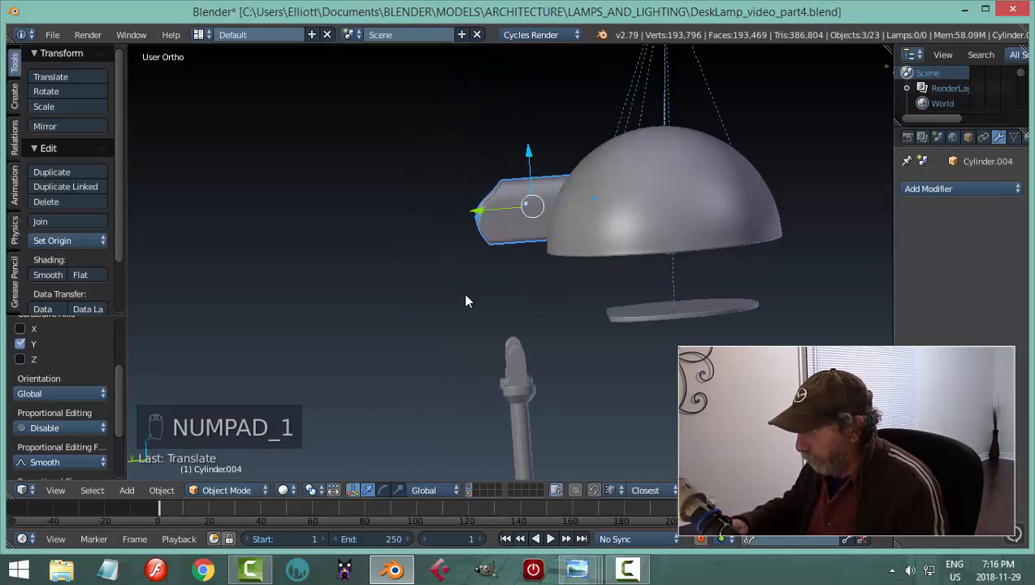
{"action": "key", "text": "ctrl+KP_1"}
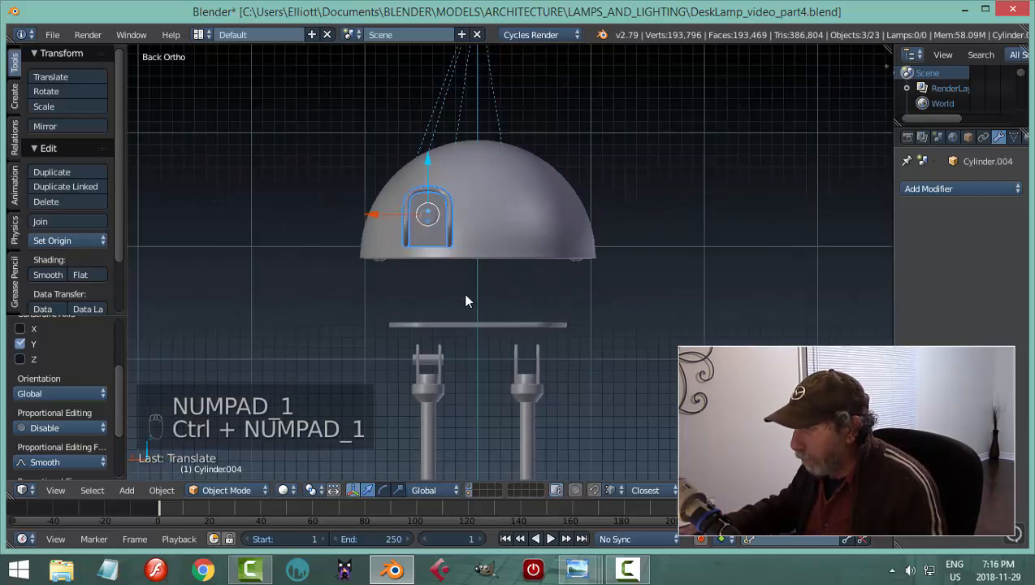
{"action": "key", "text": "g"}
{"action": "key", "text": "z"}
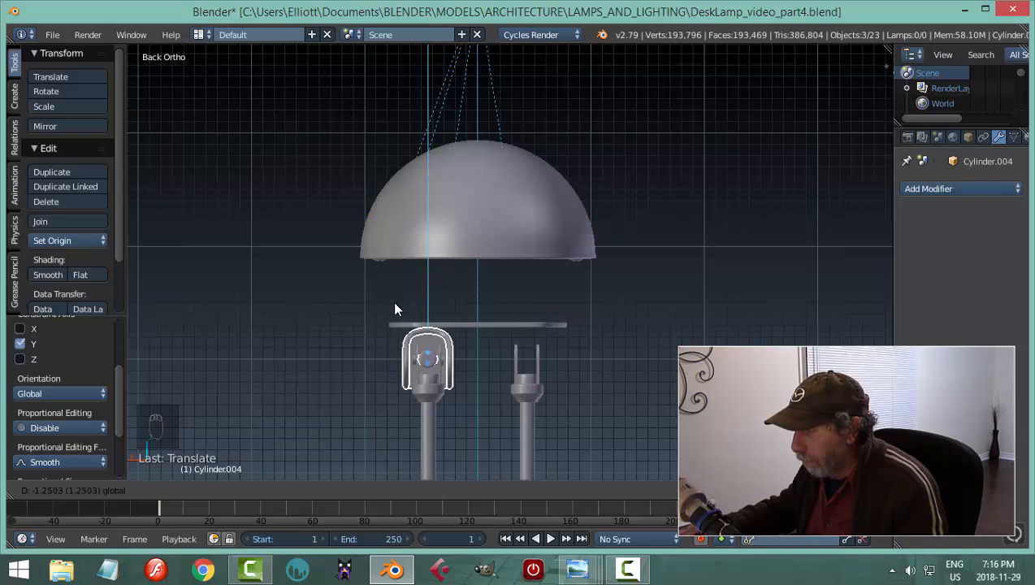
{"action": "left_click", "coordinate": [393, 301]}
- Centre the housing parts along X on the arm's fork and inspect the fit around the cross pin
{"action": "scroll", "coordinate": [489, 358], "scroll_direction": "up", "scroll_amount": 3}
{"action": "scroll", "coordinate": [476, 381], "scroll_direction": "up", "scroll_amount": 3}
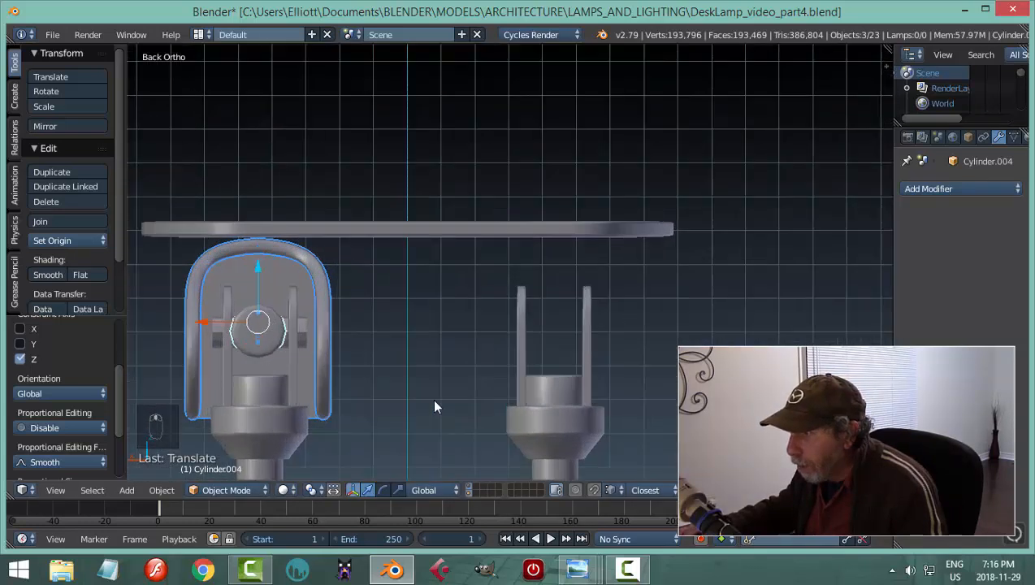
{"action": "middle_click_drag", "start_coordinate": [433, 401], "coordinate": [614, 299], "text": "shift"}
{"action": "scroll", "coordinate": [557, 327], "scroll_direction": "up", "scroll_amount": 3}
{"action": "scroll", "coordinate": [540, 307], "scroll_direction": "up", "scroll_amount": 1}
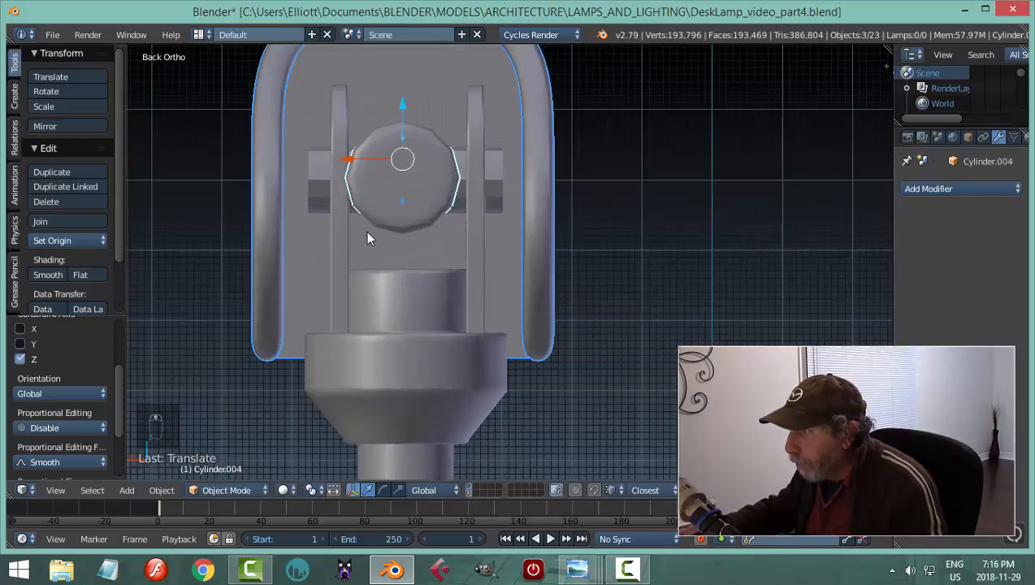
{"action": "left_click_drag", "start_coordinate": [347, 161], "coordinate": [353, 167]}
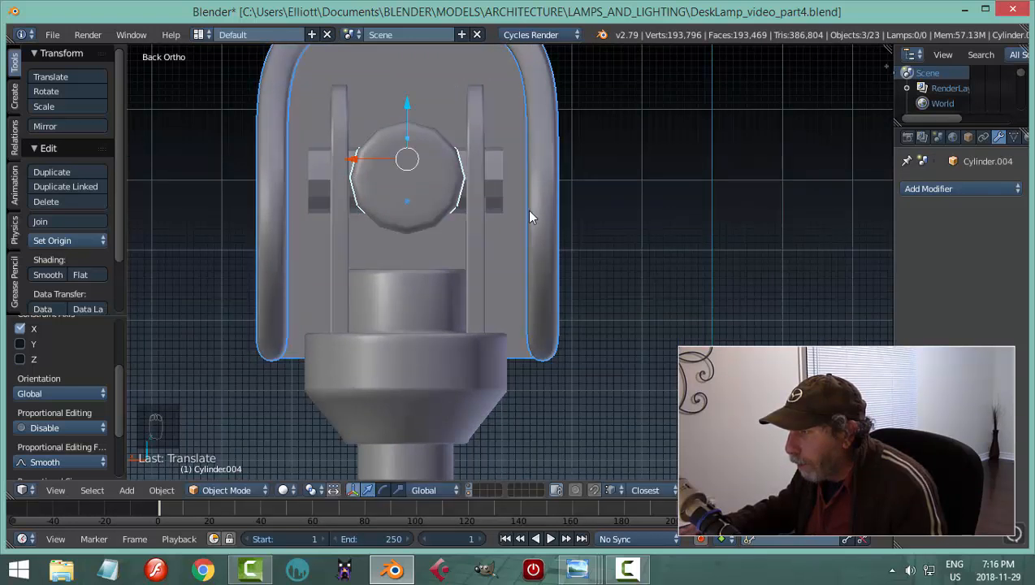
{"action": "middle_click_drag", "start_coordinate": [562, 227], "coordinate": [512, 183]}
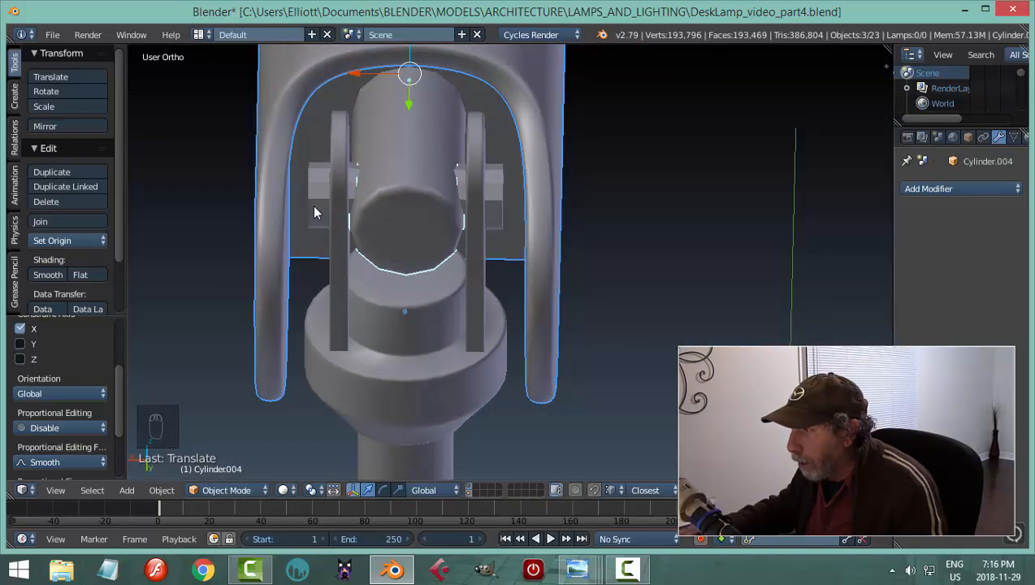
{"action": "middle_click_drag", "start_coordinate": [537, 316], "coordinate": [513, 289]}
{"action": "scroll", "coordinate": [508, 347], "scroll_direction": "down", "scroll_amount": 8}
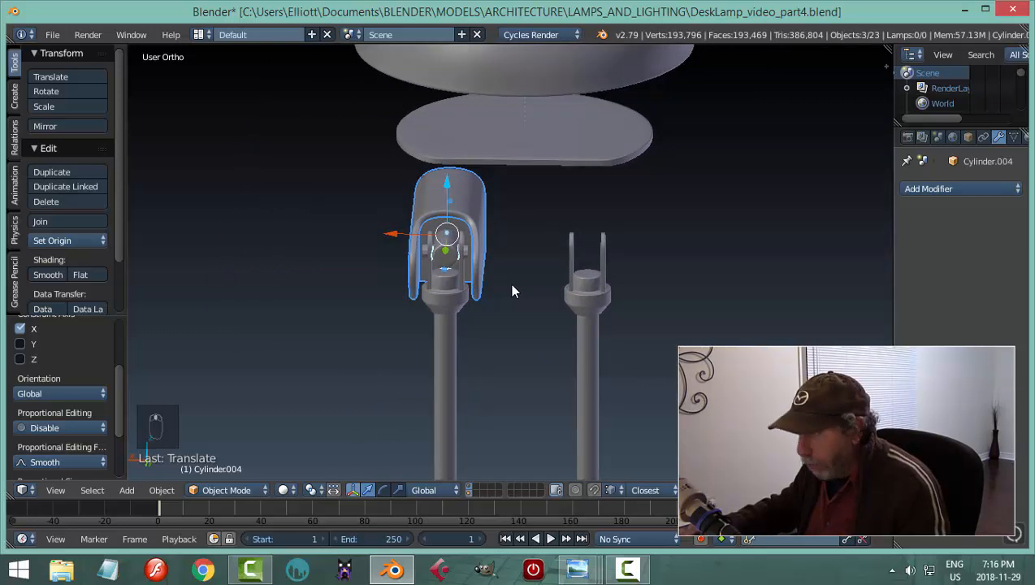
- Duplicate the housing parts and move the copy about 0.88 along X onto the second arm's fork
{"action": "key", "text": "shift+d"}
{"action": "right_click", "coordinate": [512, 289]}
{"action": "key", "text": "g"}
{"action": "key", "text": "x"}
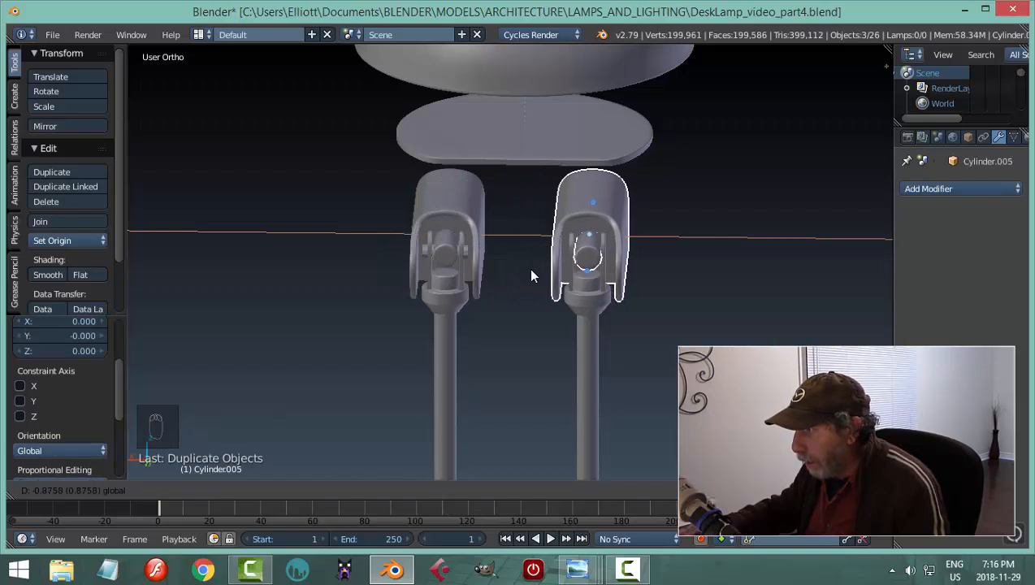
{"action": "left_click", "coordinate": [530, 275]}
{"action": "key", "text": "ctrl+KP_1"}
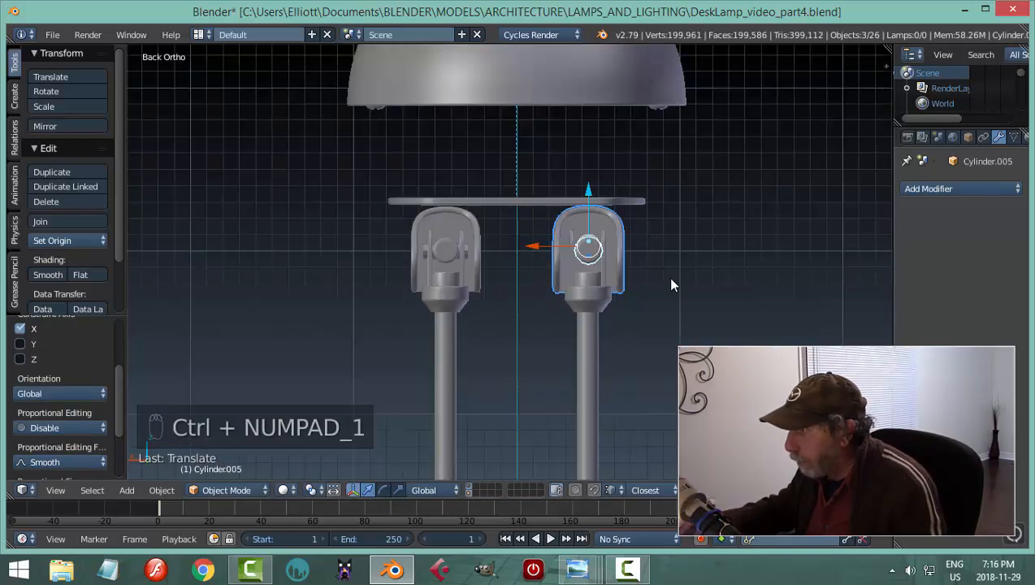
- Fine-tune the duplicated housing parts along X to centre them on the second fork, and compare both housings
{"action": "scroll", "coordinate": [698, 292], "scroll_direction": "up", "scroll_amount": 3}
{"action": "middle_click_drag", "start_coordinate": [718, 298], "coordinate": [537, 335], "text": "shift"}
{"action": "scroll", "coordinate": [510, 344], "scroll_direction": "up", "scroll_amount": 2}
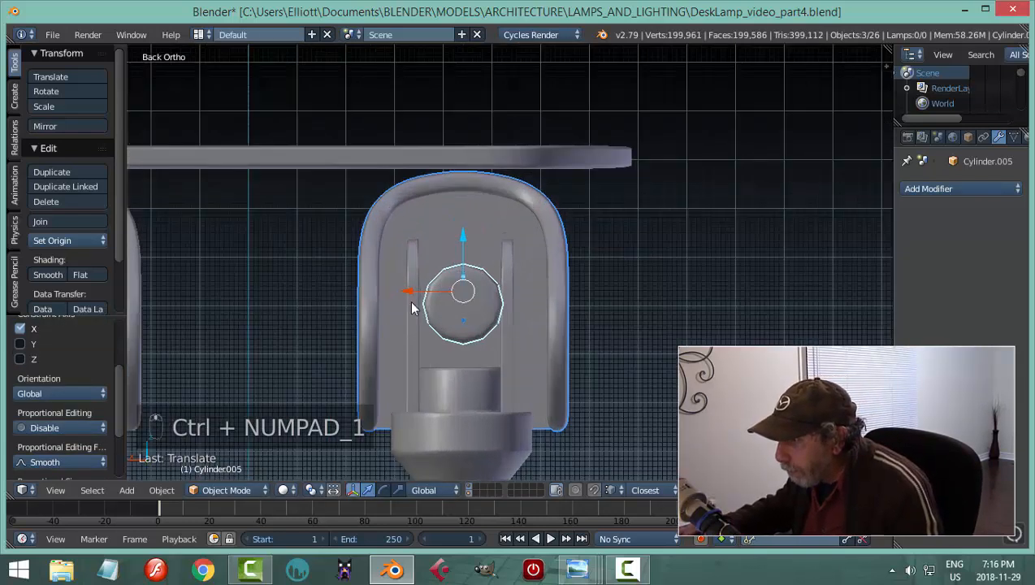
{"action": "key", "text": "g"}
{"action": "key", "text": "x"}
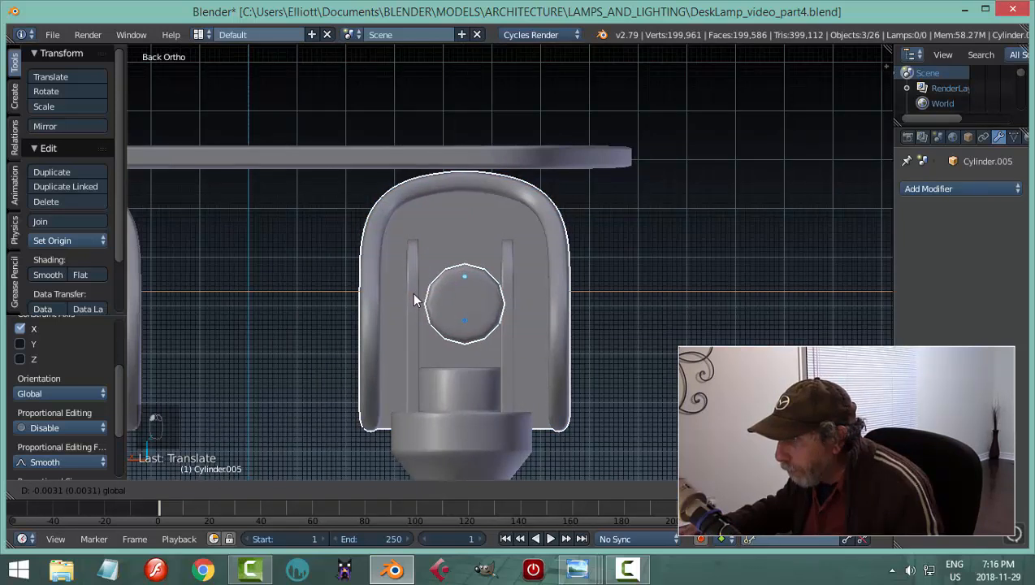
{"action": "left_click", "coordinate": [411, 294]}
{"action": "scroll", "coordinate": [544, 324], "scroll_direction": "down", "scroll_amount": 3}
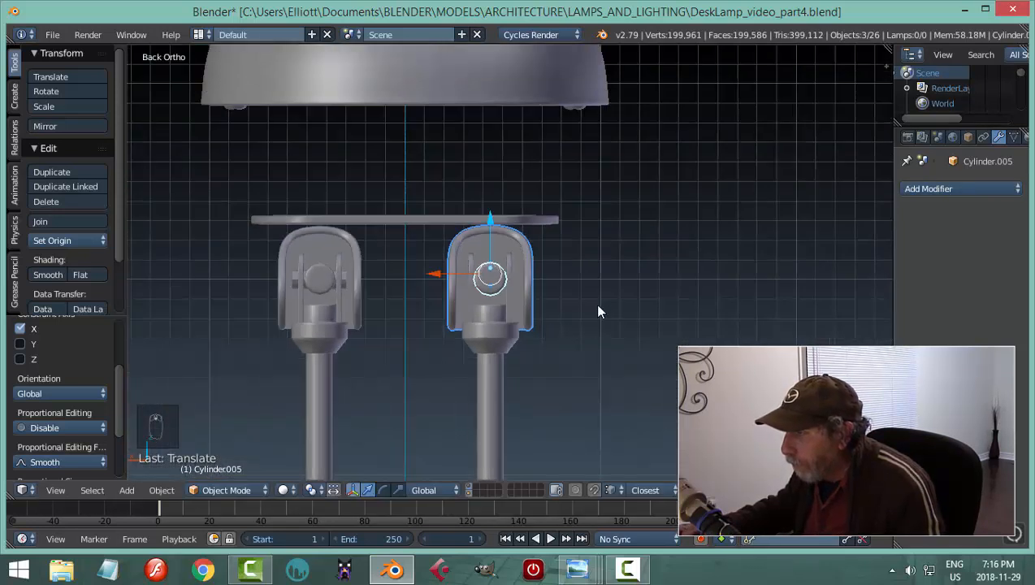
{"action": "middle_click_drag", "start_coordinate": [595, 303], "coordinate": [604, 332]}
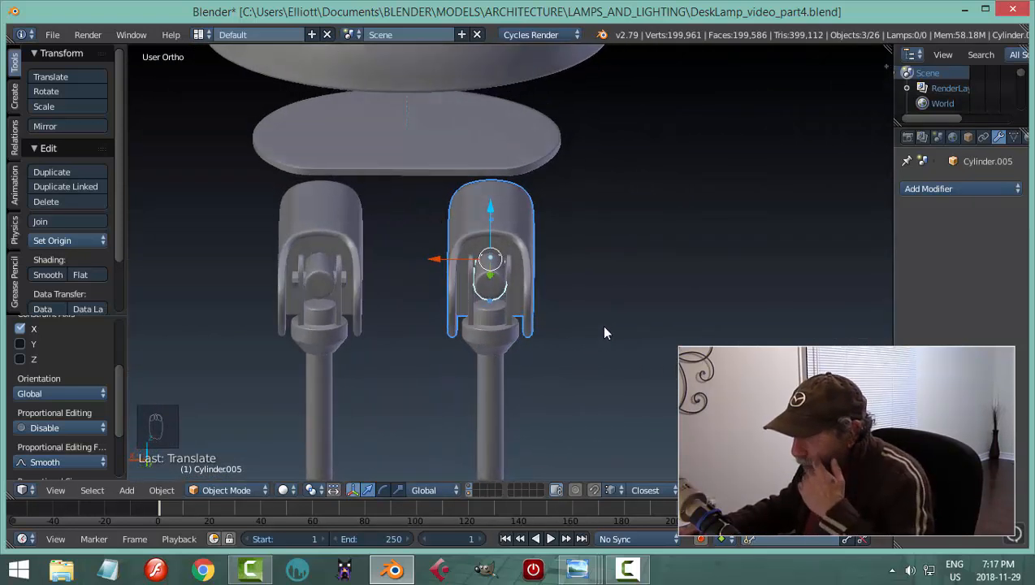
{"action": "scroll", "coordinate": [603, 333], "scroll_direction": "up", "scroll_amount": 1}
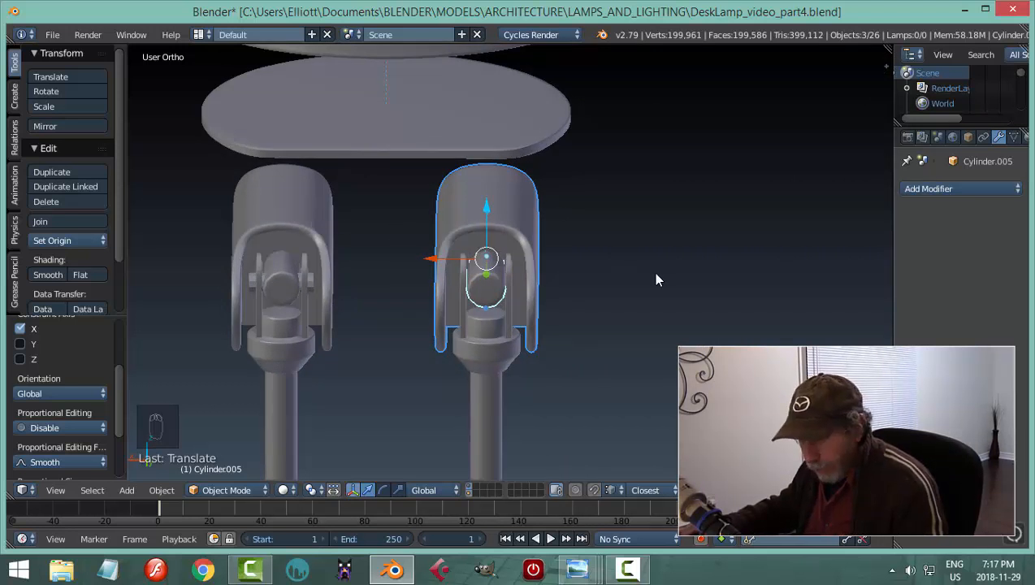
{"action": "scroll", "coordinate": [572, 290], "scroll_direction": "down", "scroll_amount": 3}
{"action": "middle_click_drag", "start_coordinate": [550, 300], "coordinate": [546, 328]}
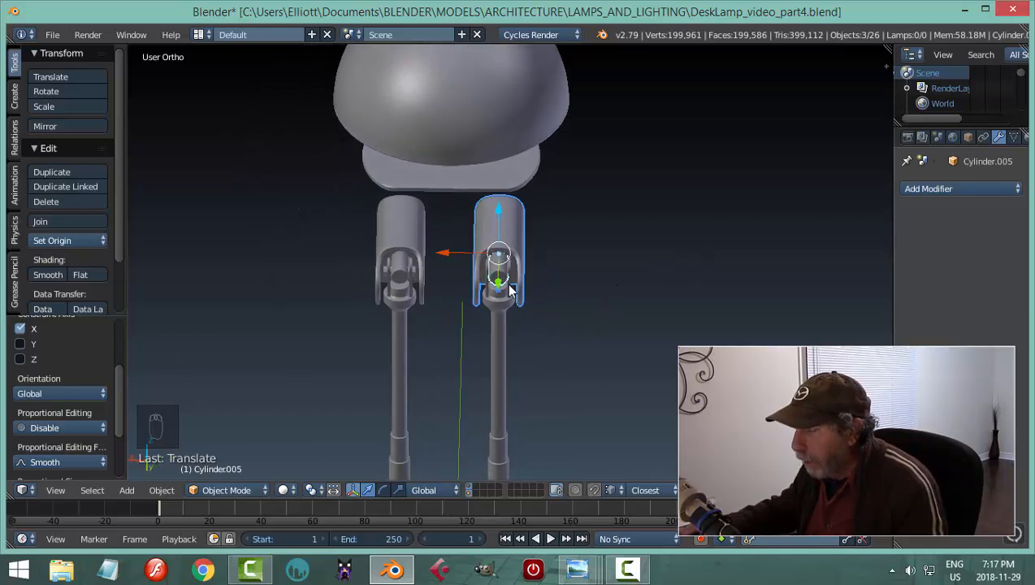
- Select the two fork housings and snap the 3D cursor to the midpoint between them
{"action": "right_click", "coordinate": [402, 222]}
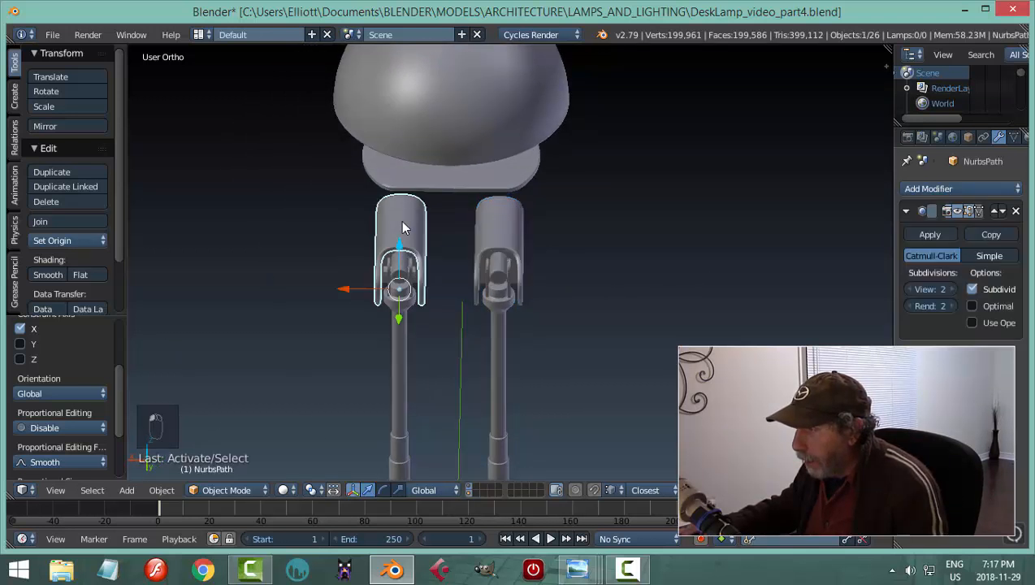
{"action": "right_click", "coordinate": [493, 216], "text": "shift"}
{"action": "key", "text": "shift+s"}
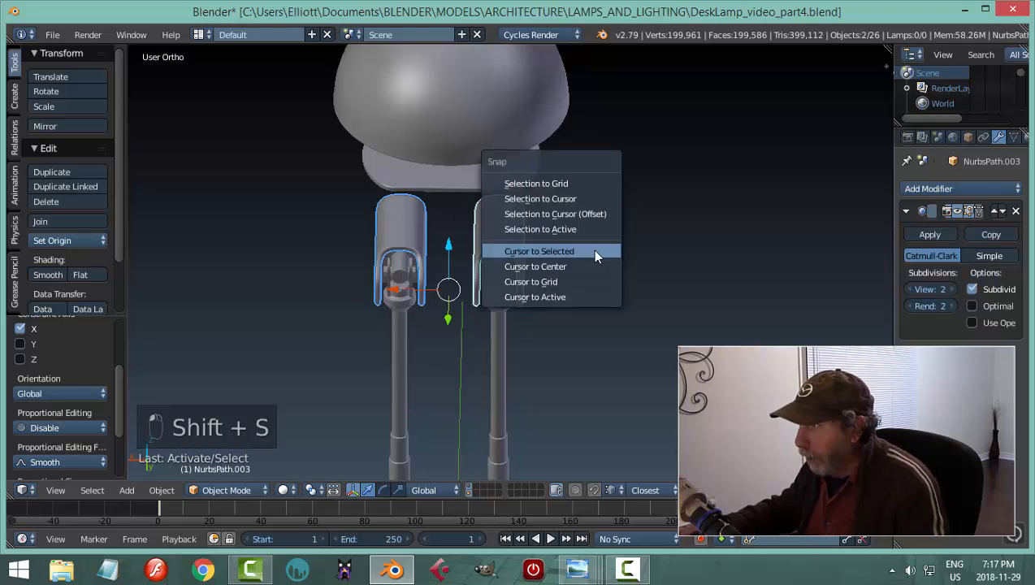
{"action": "left_click", "coordinate": [593, 249]}
- Add an arrows empty at the 3D cursor and raise it along Z above the housings in the right side view
{"action": "middle_click_drag", "start_coordinate": [594, 250], "coordinate": [651, 247]}
{"action": "key", "text": "shift+a"}
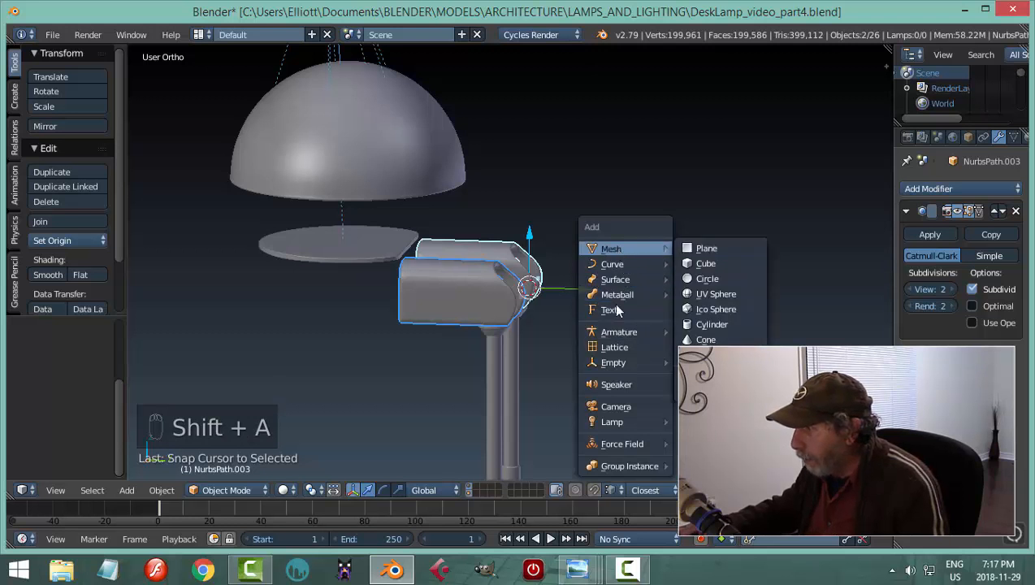
{"action": "left_click", "coordinate": [700, 377]}
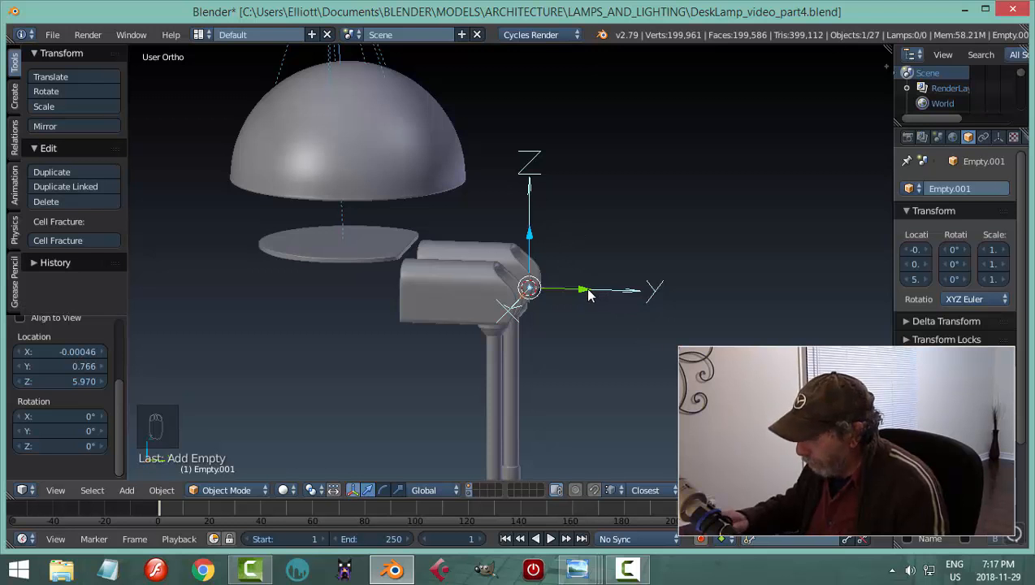
{"action": "key", "text": "KP_3"}
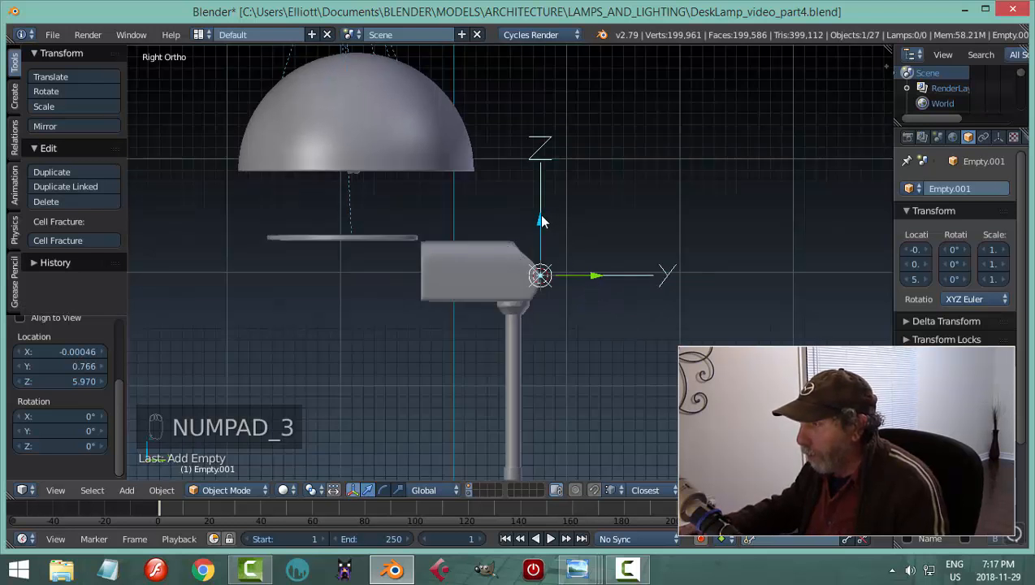
{"action": "left_click_drag", "start_coordinate": [540, 219], "coordinate": [549, 115]}
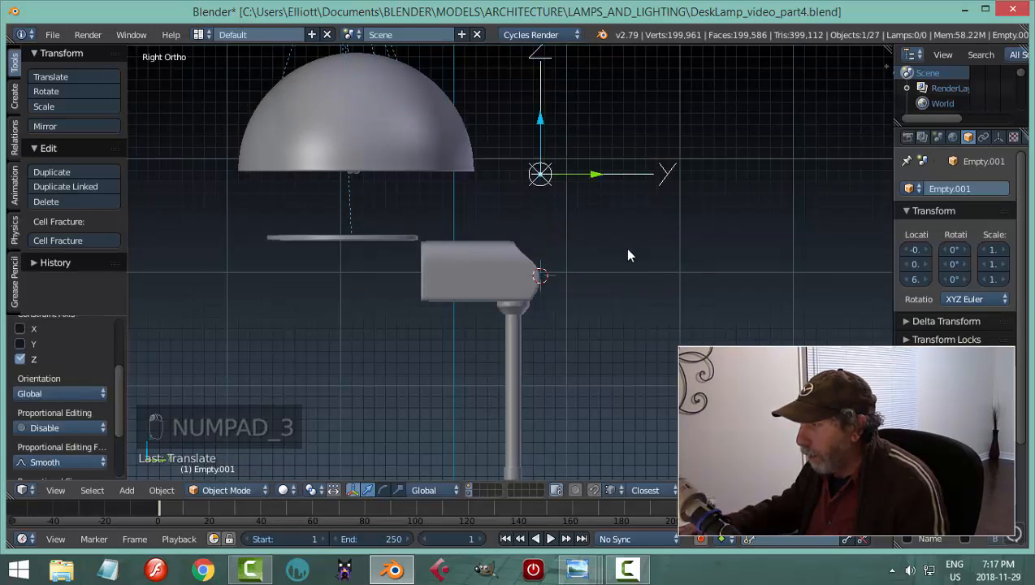
- Parent the six housing parts on both arm forks to the new empty as object parent
{"action": "middle_click_drag", "start_coordinate": [623, 248], "coordinate": [297, 309]}
{"action": "right_click", "coordinate": [296, 309]}
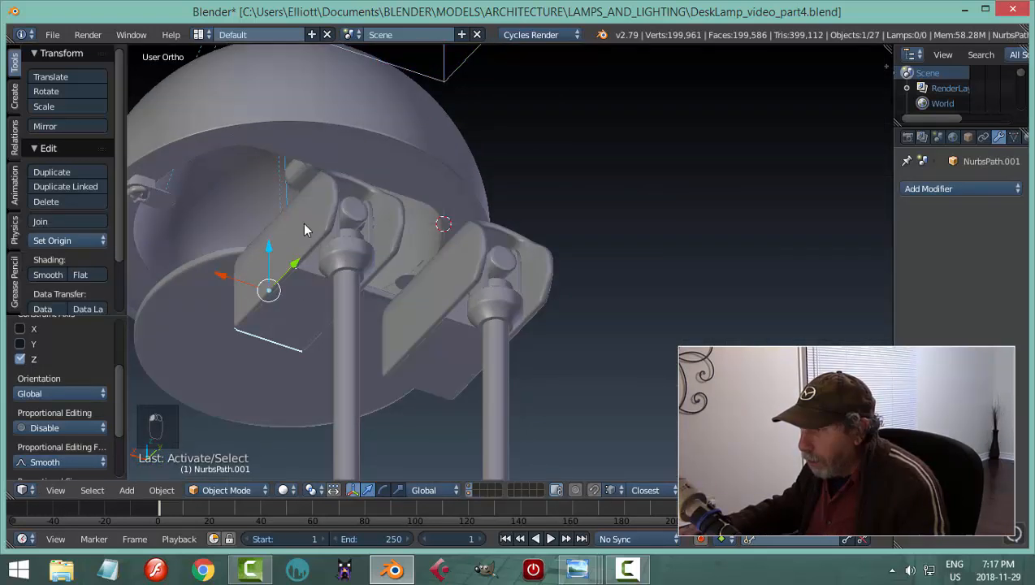
{"action": "right_click", "coordinate": [377, 213], "text": "shift"}
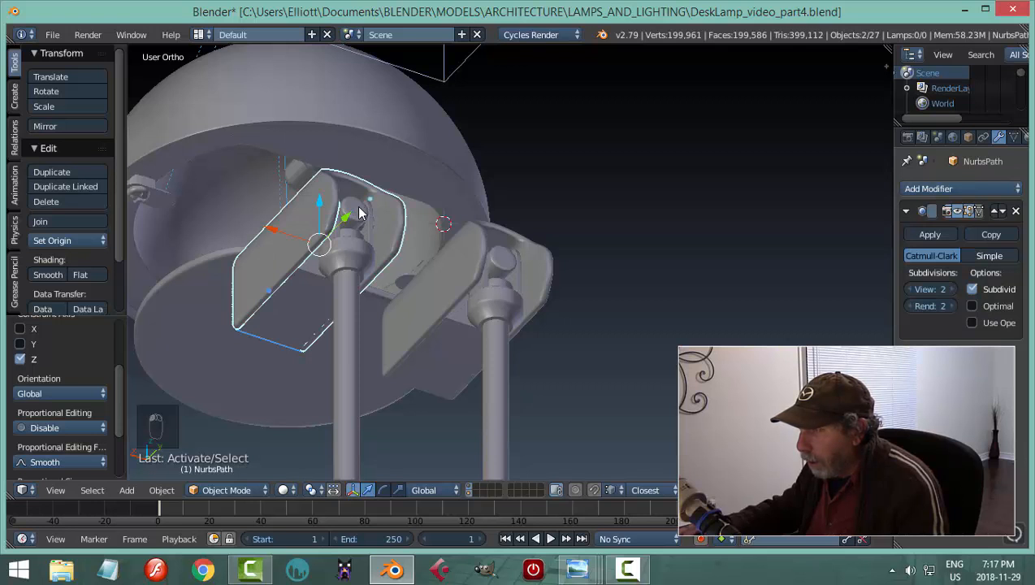
{"action": "right_click", "coordinate": [357, 214], "text": "shift"}
{"action": "right_click", "coordinate": [480, 242], "text": "shift"}
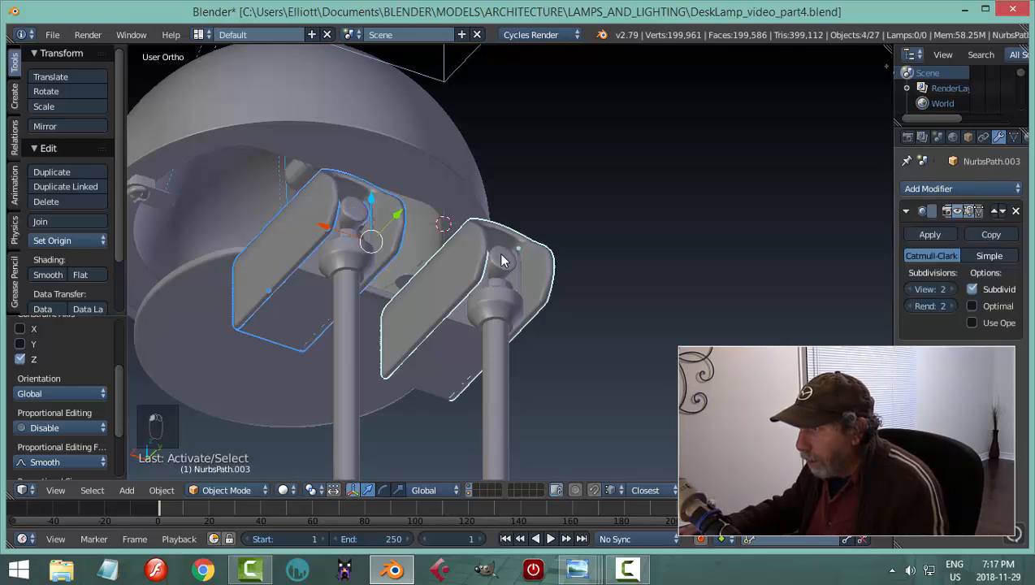
{"action": "right_click", "coordinate": [491, 294], "text": "shift"}
{"action": "right_click", "coordinate": [475, 340], "text": "shift"}
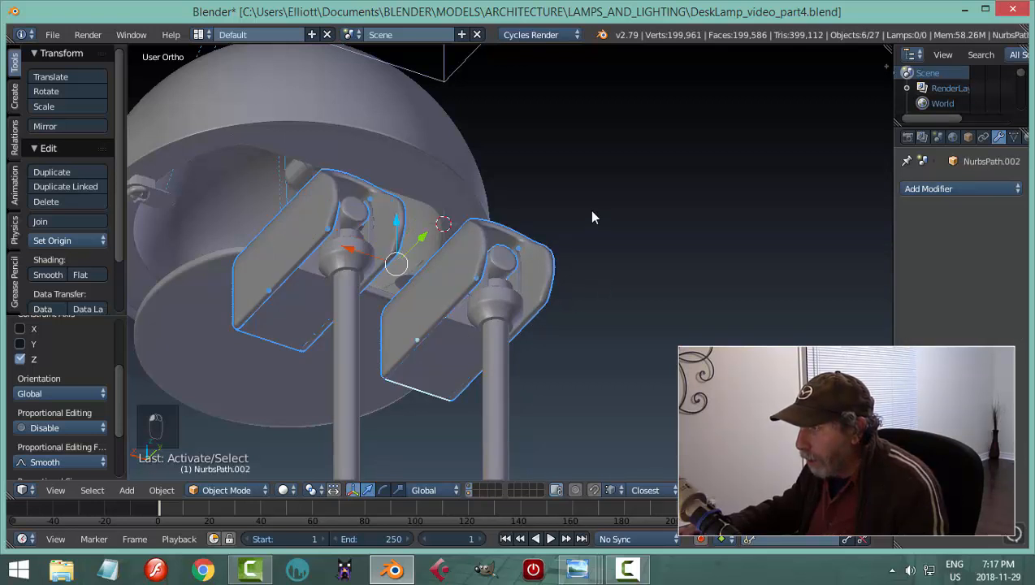
{"action": "middle_click_drag", "start_coordinate": [592, 218], "coordinate": [536, 217]}
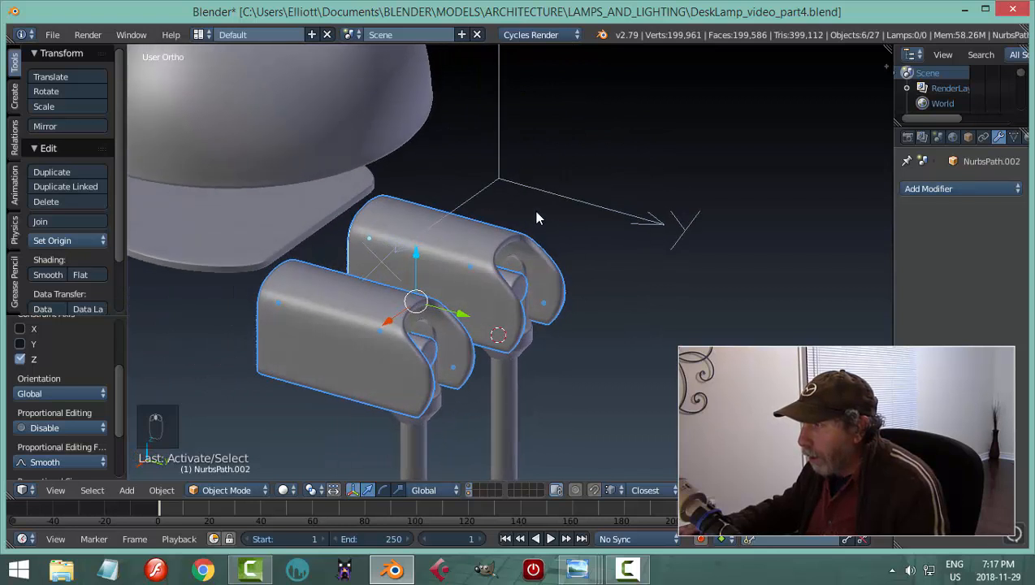
{"action": "right_click", "coordinate": [503, 183], "text": "shift"}
{"action": "key", "text": "ctrl+p"}
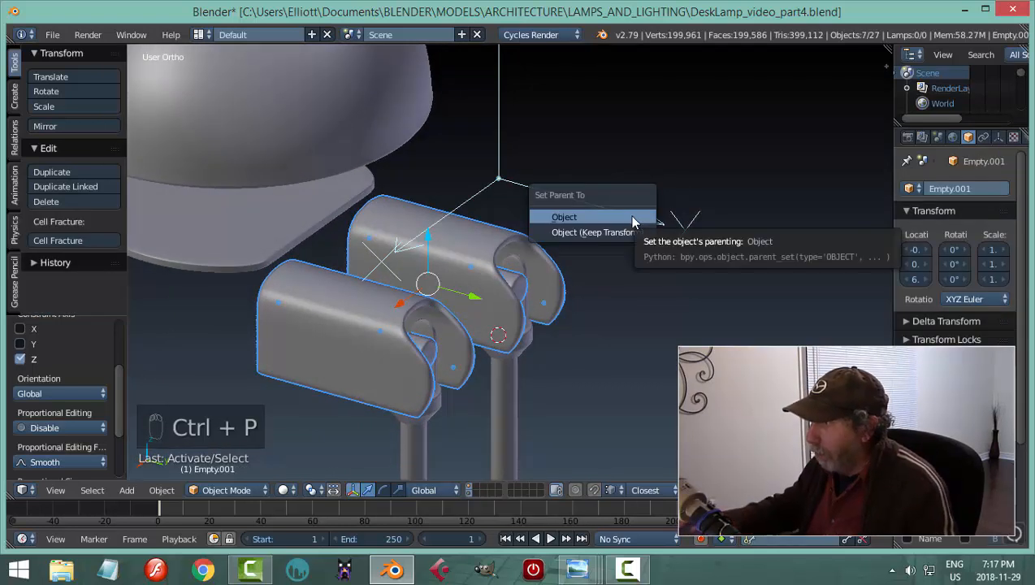
{"action": "left_click", "coordinate": [630, 218]}
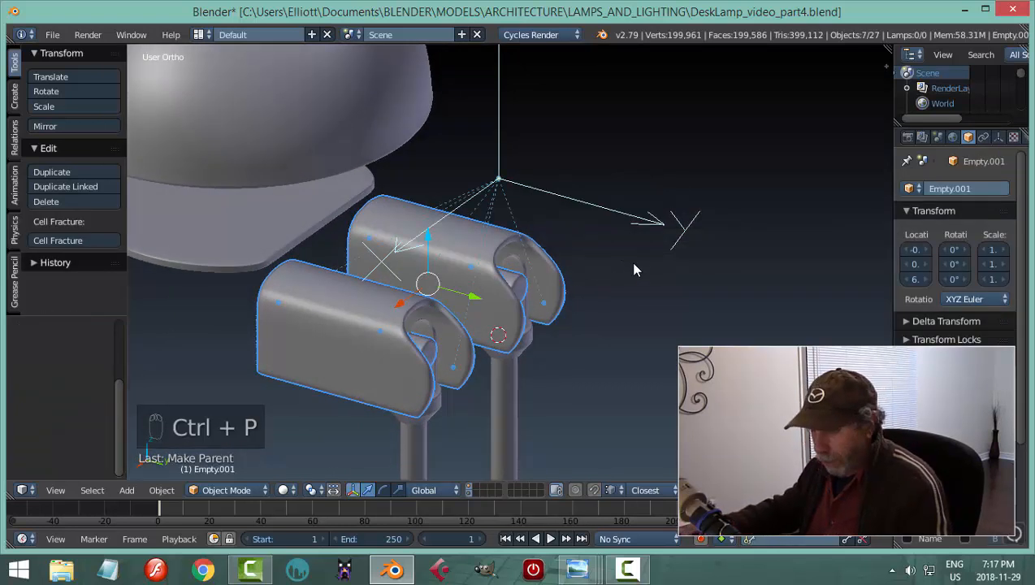
- Raise the new empty along Z to lift both housings off the forks to the back of the dome shade
{"action": "right_click", "coordinate": [500, 114]}
{"action": "middle_click_drag", "start_coordinate": [499, 114], "coordinate": [476, 160]}
{"action": "left_click_drag", "start_coordinate": [476, 160], "coordinate": [496, 478]}
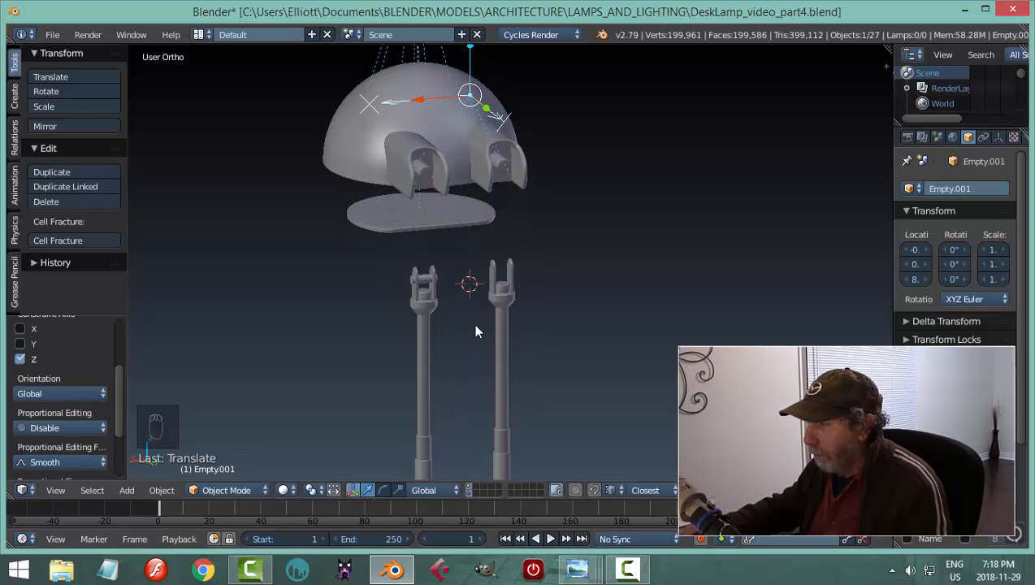
- Inspect the housings against the dome from below and nudge their empty slightly up along Z
{"action": "middle_click_drag", "start_coordinate": [476, 332], "coordinate": [619, 249]}
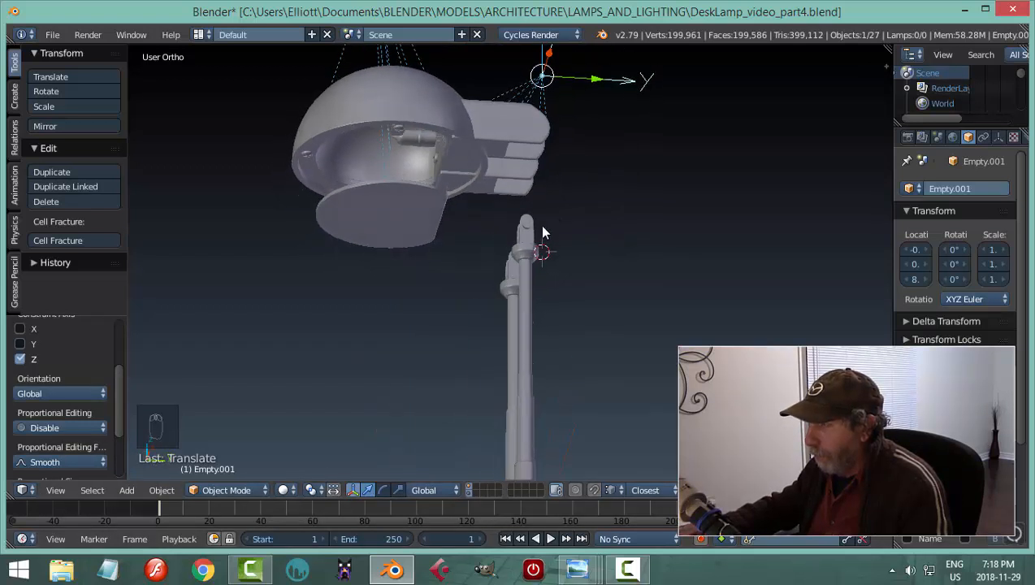
{"action": "scroll", "coordinate": [542, 226], "scroll_direction": "up", "scroll_amount": 2}
{"action": "middle_click_drag", "start_coordinate": [554, 219], "coordinate": [549, 395], "text": "shift"}
{"action": "middle_click_drag", "start_coordinate": [556, 349], "coordinate": [557, 363]}
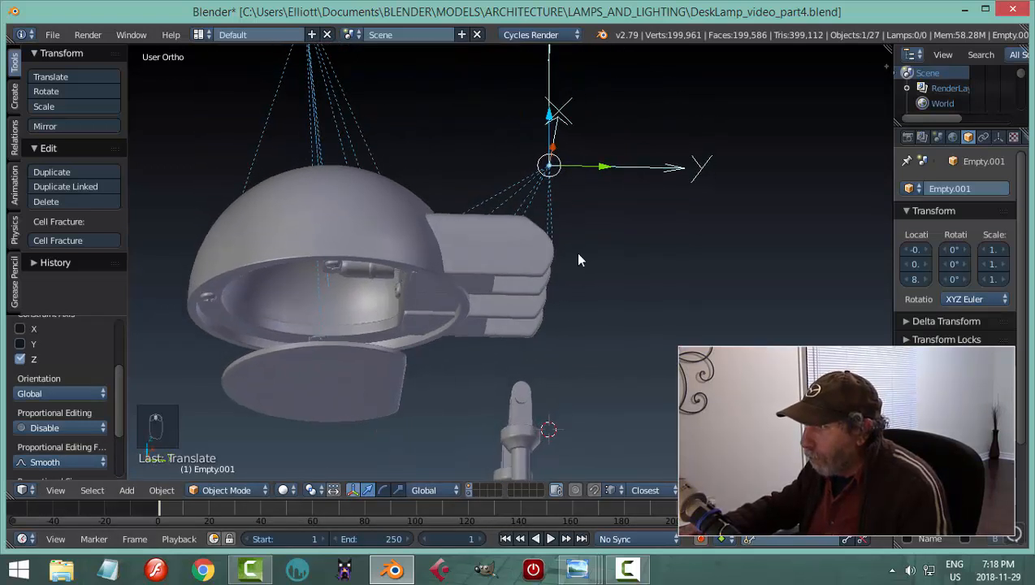
{"action": "mouse_move", "coordinate": [591, 245]}
{"action": "middle_mouse_down"}
{"action": "mouse_move", "coordinate": [565, 254]}
{"action": "mouse_move", "coordinate": [586, 258]}
{"action": "mouse_move", "coordinate": [605, 233]}
{"action": "middle_mouse_up"}
{"action": "key", "text": "g"}
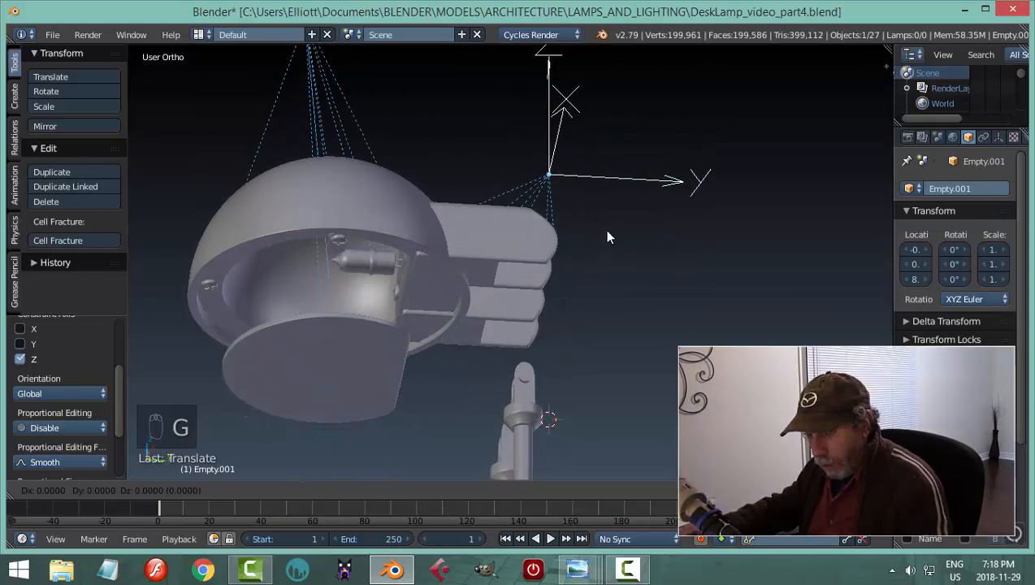
{"action": "key", "text": "z"}
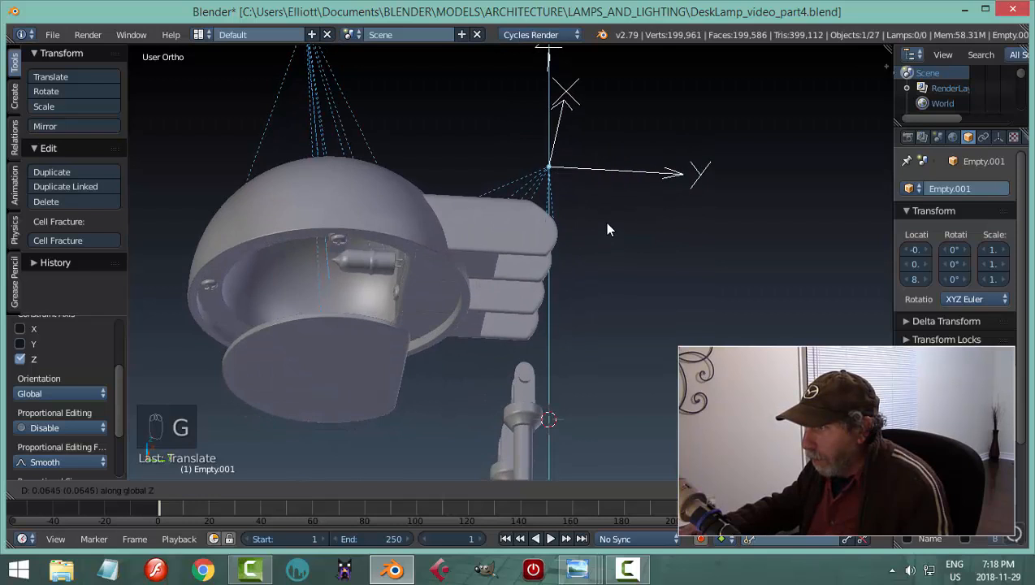
{"action": "left_click", "coordinate": [603, 222]}
- Select the dome's empty together with the housings' empty and lower both along Z onto the arm forks
{"action": "middle_click_drag", "start_coordinate": [657, 244], "coordinate": [615, 319]}
{"action": "scroll", "coordinate": [615, 319], "scroll_direction": "up", "scroll_amount": 2}
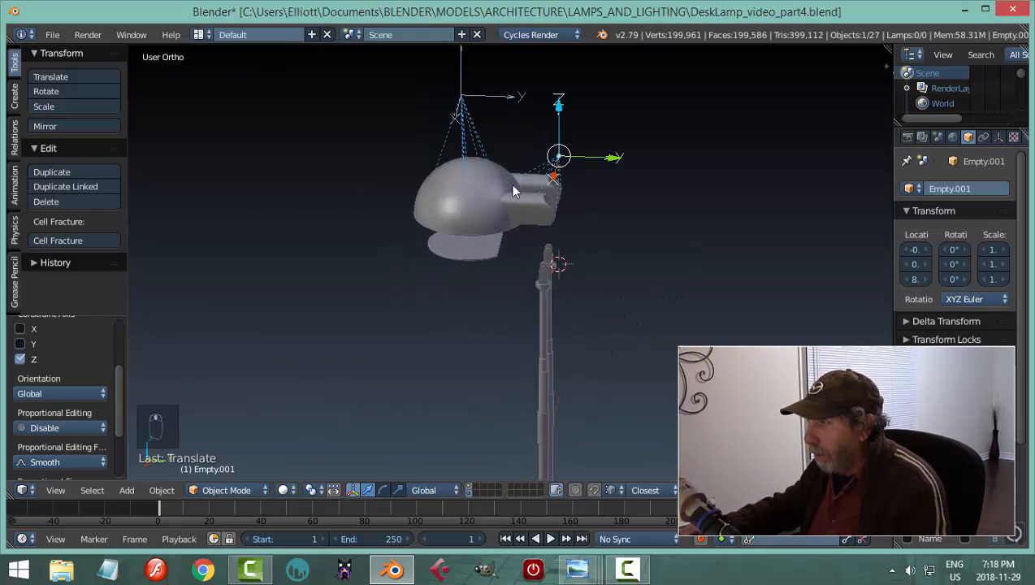
{"action": "left_click", "coordinate": [460, 99]}
{"action": "left_click_drag", "start_coordinate": [509, 79], "coordinate": [509, 145]}
{"action": "middle_click_drag", "start_coordinate": [679, 223], "coordinate": [495, 226]}
{"action": "scroll", "coordinate": [569, 362], "scroll_direction": "up", "scroll_amount": 5}
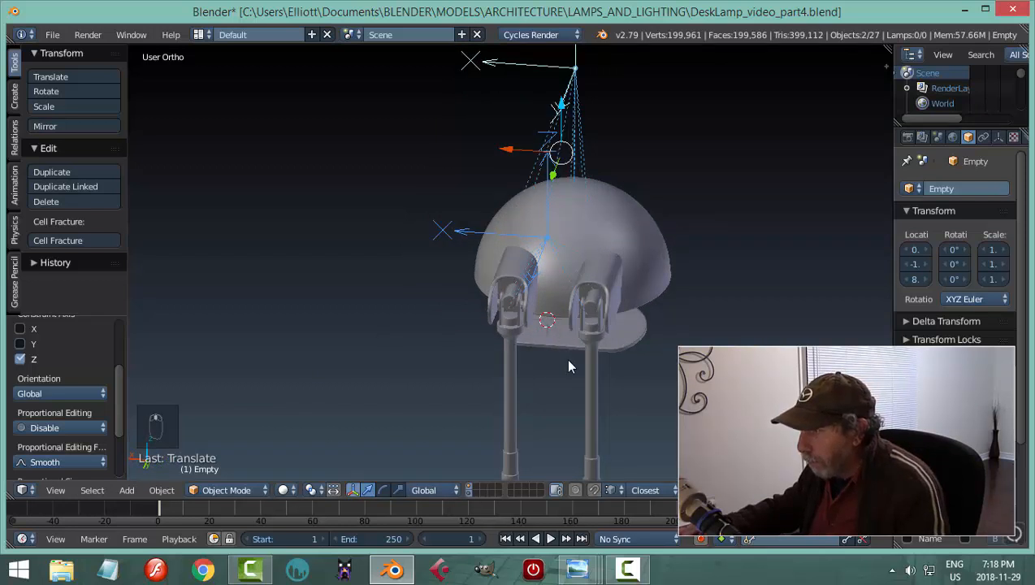
- In the back view, lower both empties about 0.07 along Z to seat the housings on the arm forks
{"action": "key", "text": "ctrl+KP_1"}
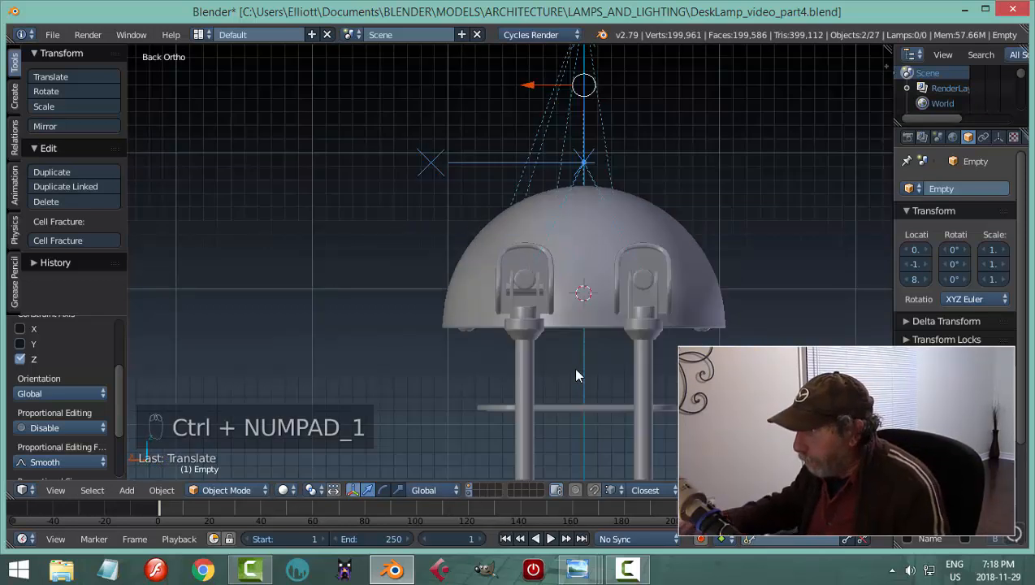
{"action": "middle_click_drag", "start_coordinate": [683, 199], "coordinate": [556, 274], "text": "shift"}
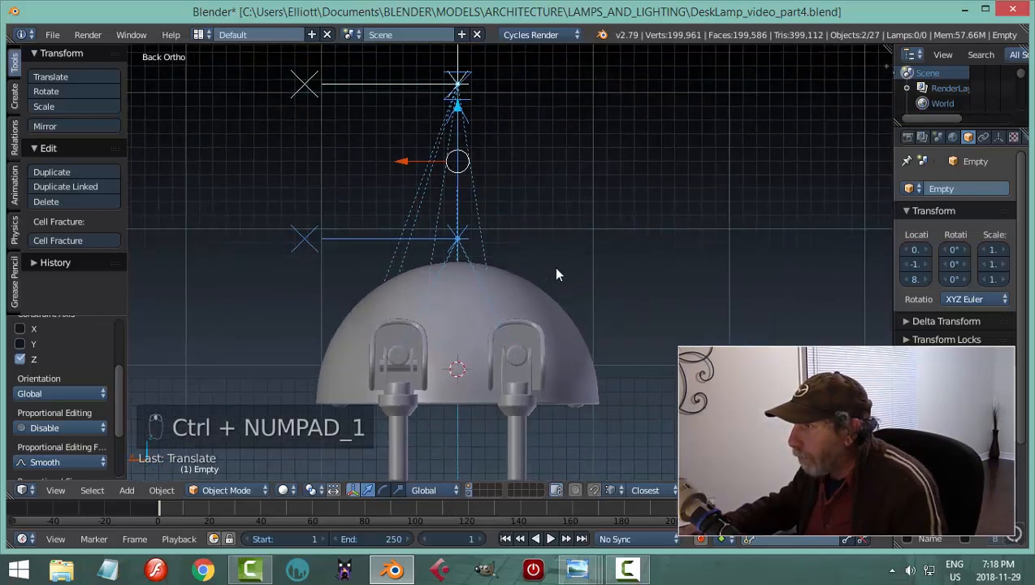
{"action": "scroll", "coordinate": [478, 176], "scroll_direction": "down", "scroll_amount": 3}
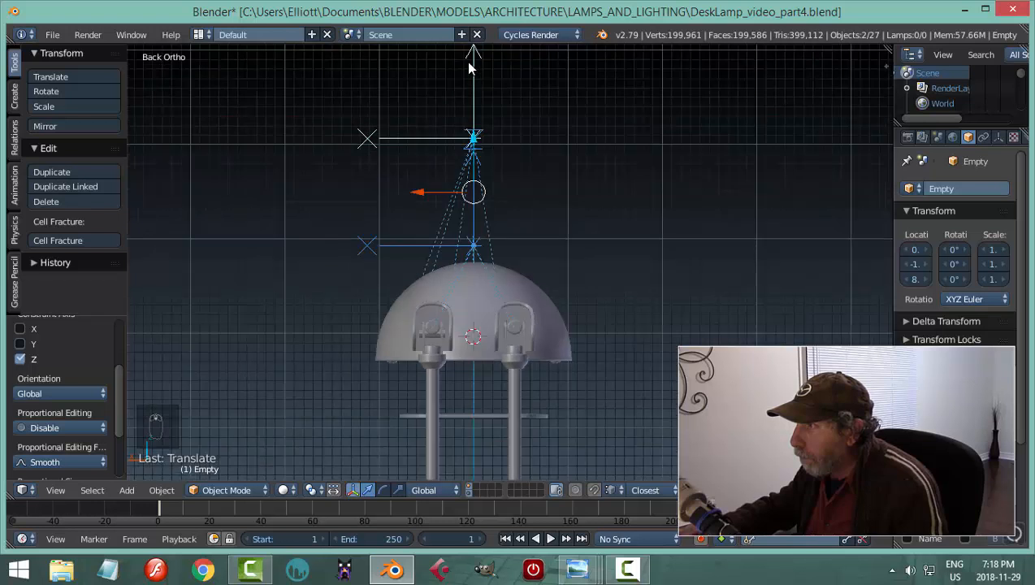
{"action": "middle_click_drag", "start_coordinate": [535, 152], "coordinate": [514, 213], "text": "shift"}
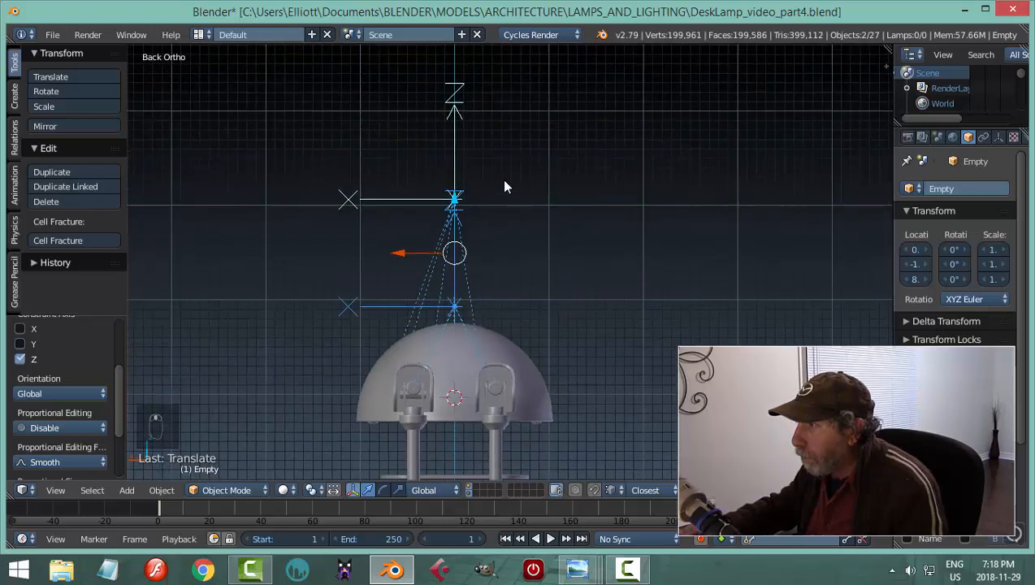
{"action": "right_click", "coordinate": [451, 110]}
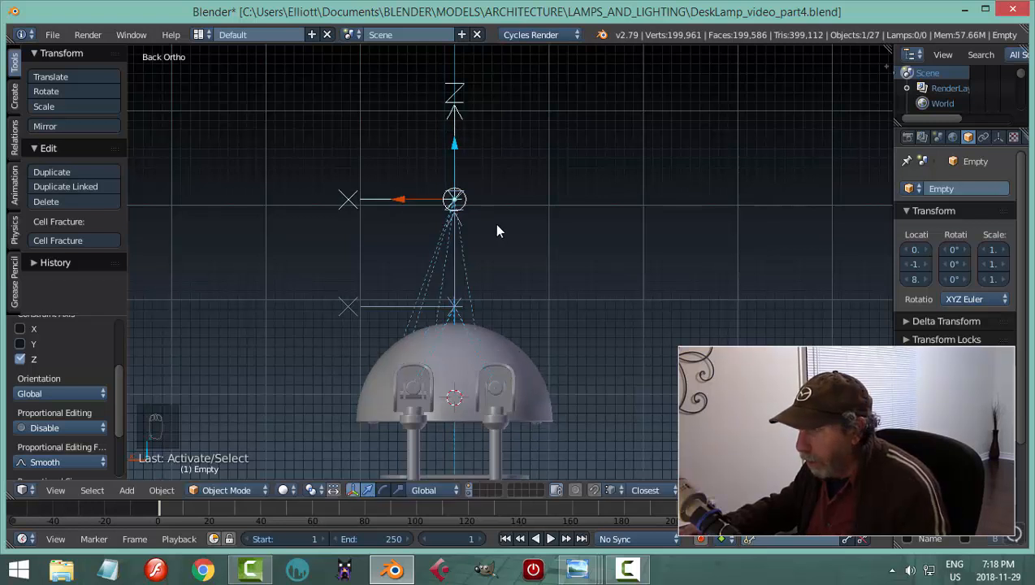
{"action": "middle_click_drag", "start_coordinate": [497, 229], "coordinate": [599, 233]}
{"action": "right_click", "coordinate": [541, 309], "text": "shift"}
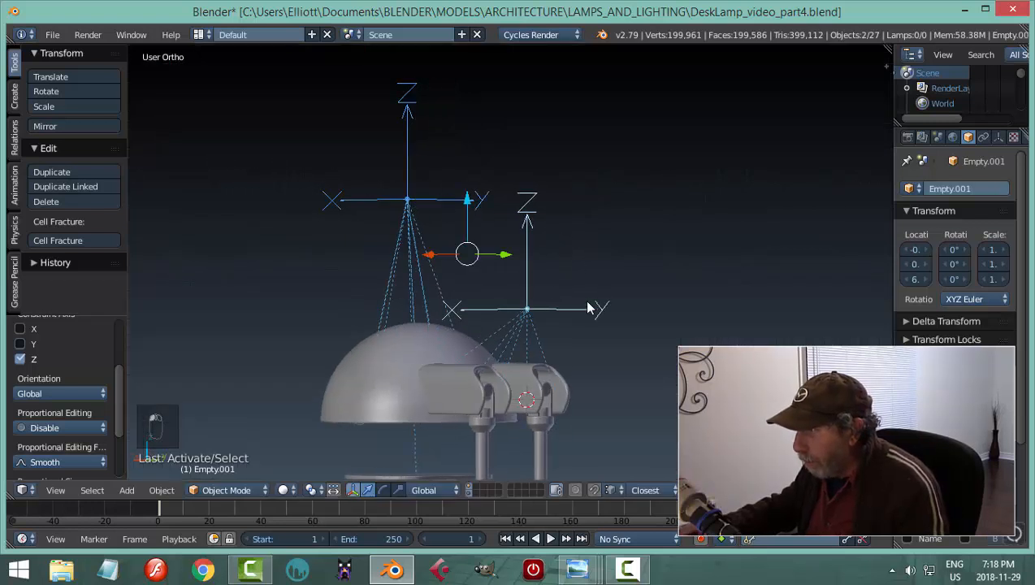
{"action": "key", "text": "ctrl+KP_1"}
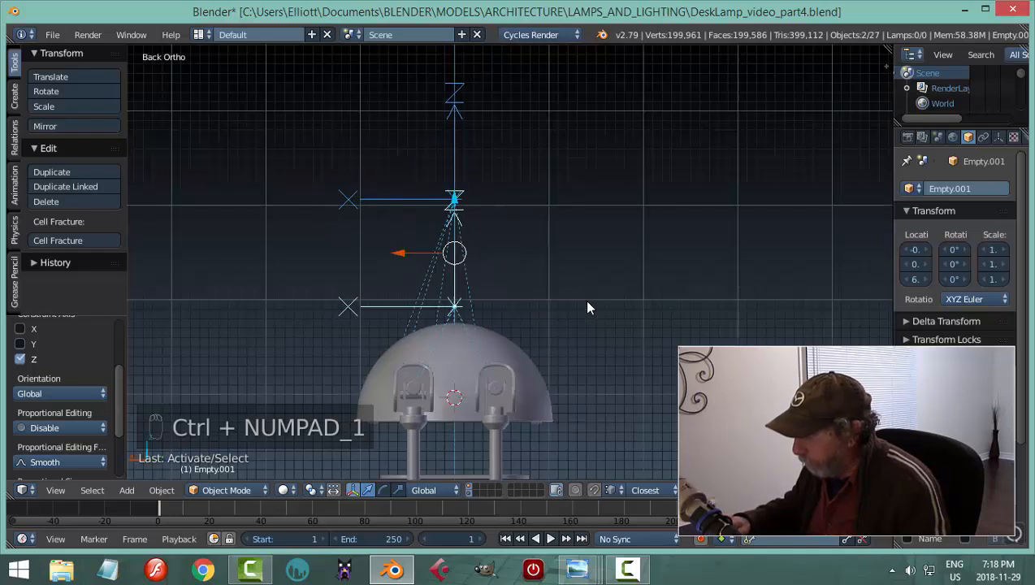
{"action": "scroll", "coordinate": [596, 369], "scroll_direction": "up", "scroll_amount": 3}
{"action": "middle_click_drag", "start_coordinate": [596, 370], "coordinate": [672, 199], "text": "shift"}
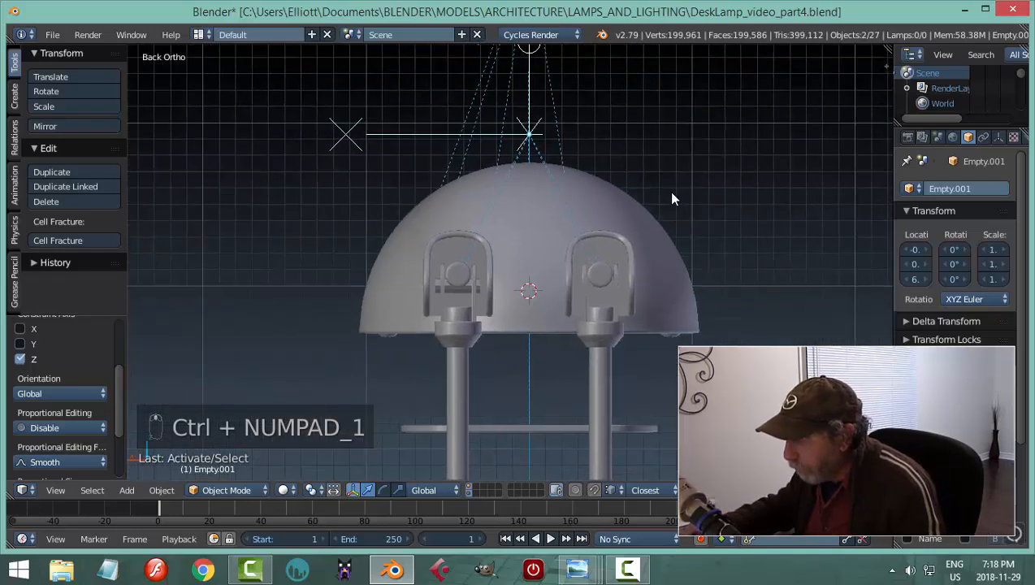
{"action": "key", "text": "g"}
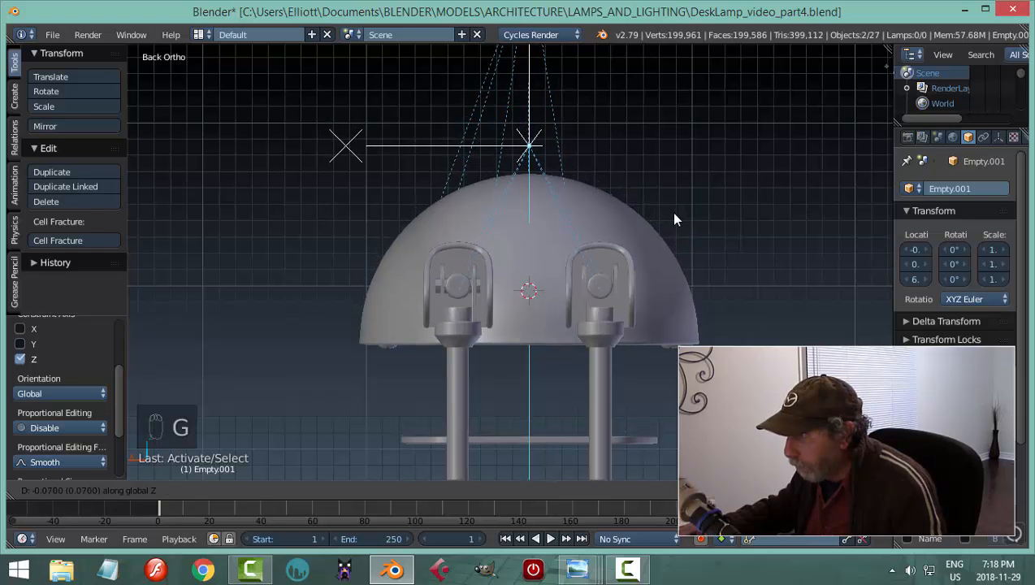
{"action": "left_click", "coordinate": [673, 219]}
- Select the cross pin in the fork and save the scene over DeskLamp_video_part4.blend
{"action": "scroll", "coordinate": [666, 292], "scroll_direction": "up", "scroll_amount": 5}
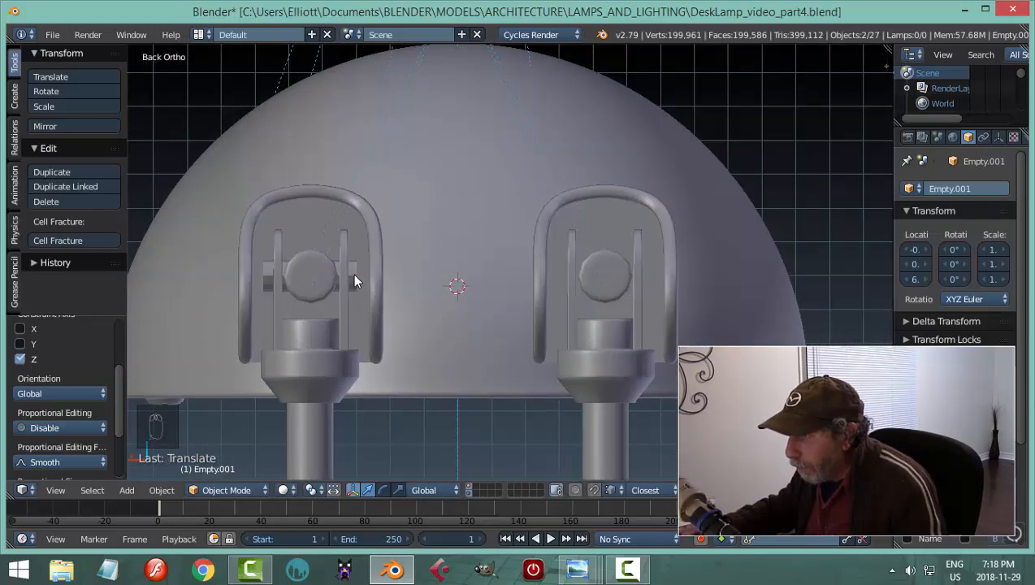
{"action": "right_click", "coordinate": [354, 278]}
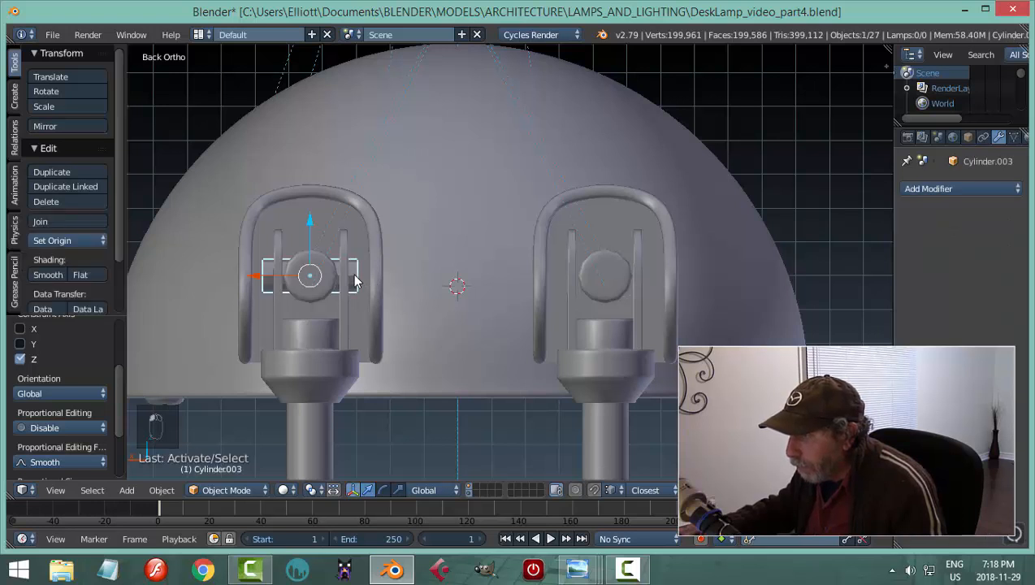
{"action": "key", "text": "ctrl+s"}
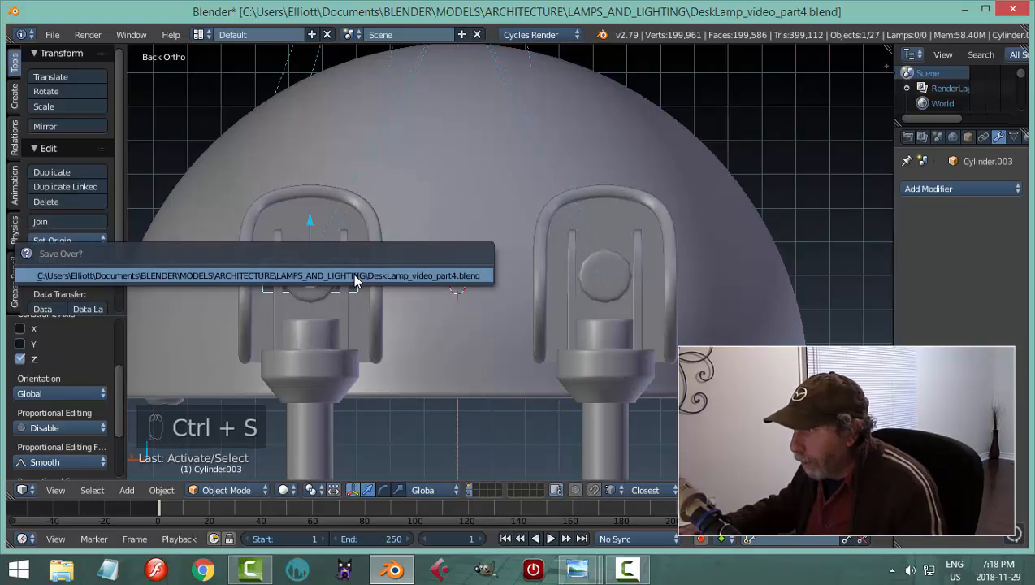
- Nudge the cross pin slightly along X to centre it in its fork
{"action": "key", "text": "KP_Decimal"}
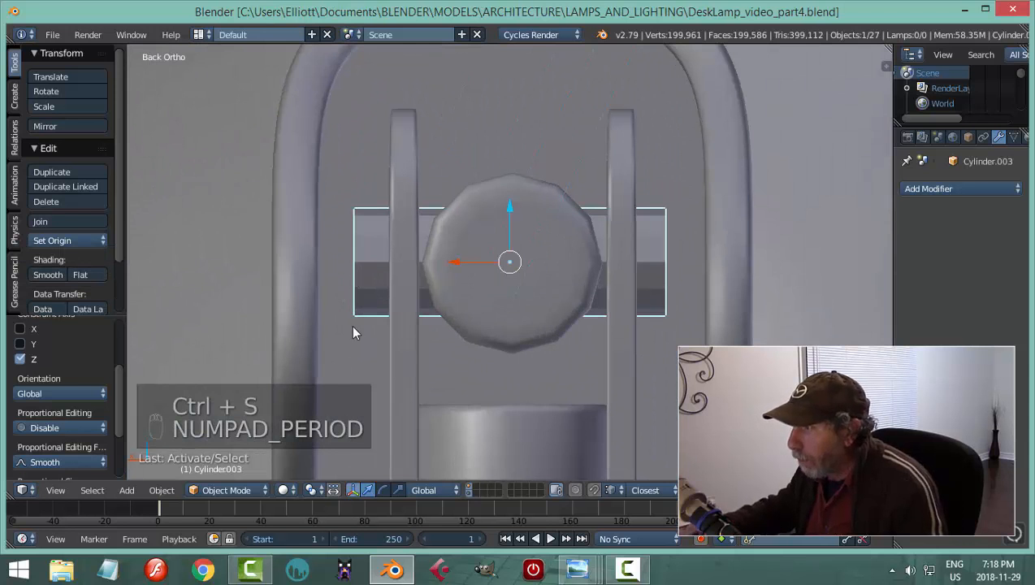
{"action": "left_click", "coordinate": [453, 261]}
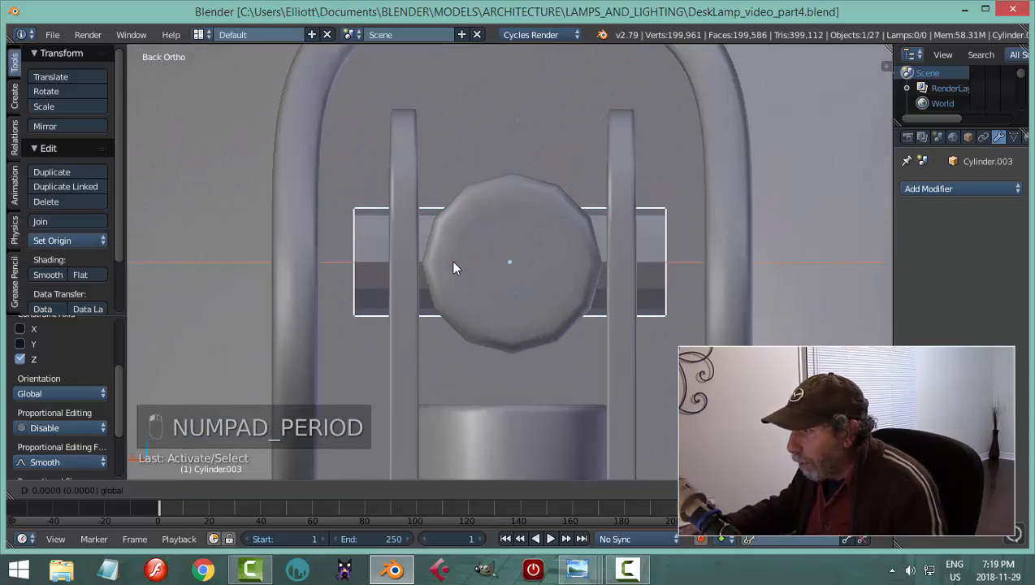
{"action": "left_click_drag", "start_coordinate": [452, 268], "coordinate": [455, 265]}
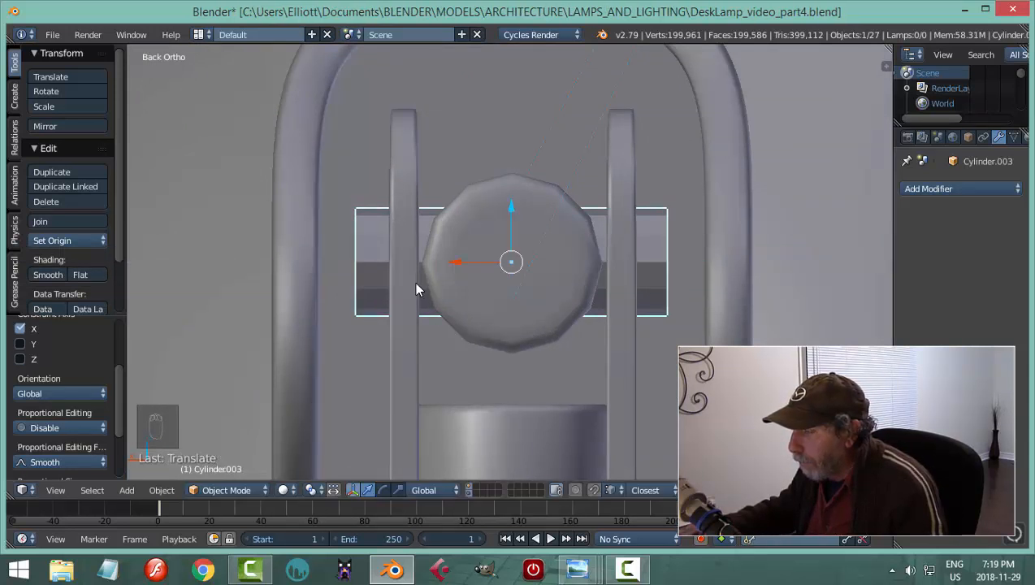
- Bevel the edge loops at both ends of the cross pin with 3 segments
{"action": "middle_click_drag", "start_coordinate": [415, 281], "coordinate": [413, 308]}
{"action": "key", "text": "Tab"}
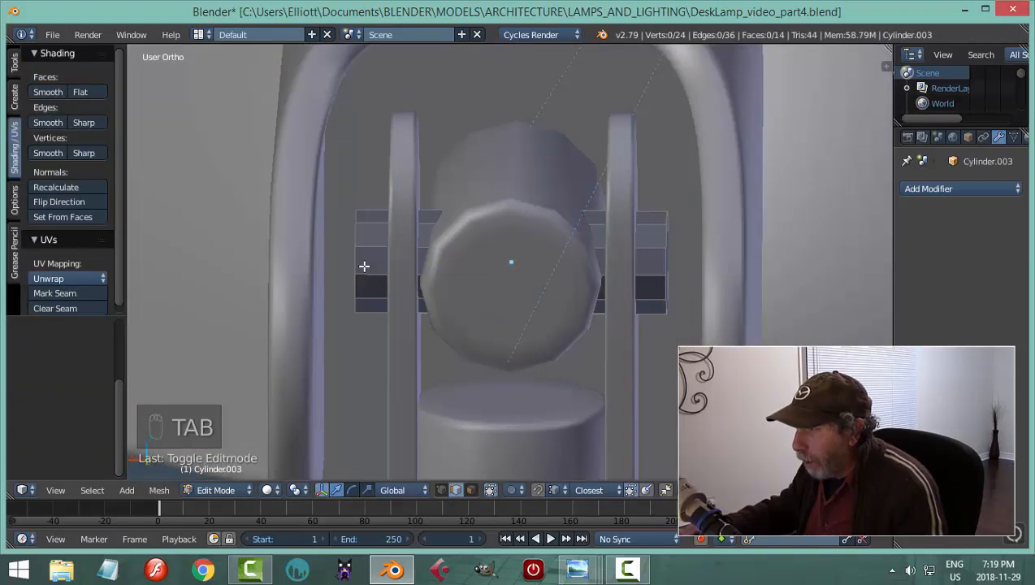
{"action": "mouse_move", "coordinate": [383, 280]}
{"action": "middle_mouse_down"}
{"action": "mouse_move", "coordinate": [391, 298]}
{"action": "mouse_move", "coordinate": [383, 293]}
{"action": "middle_mouse_up"}
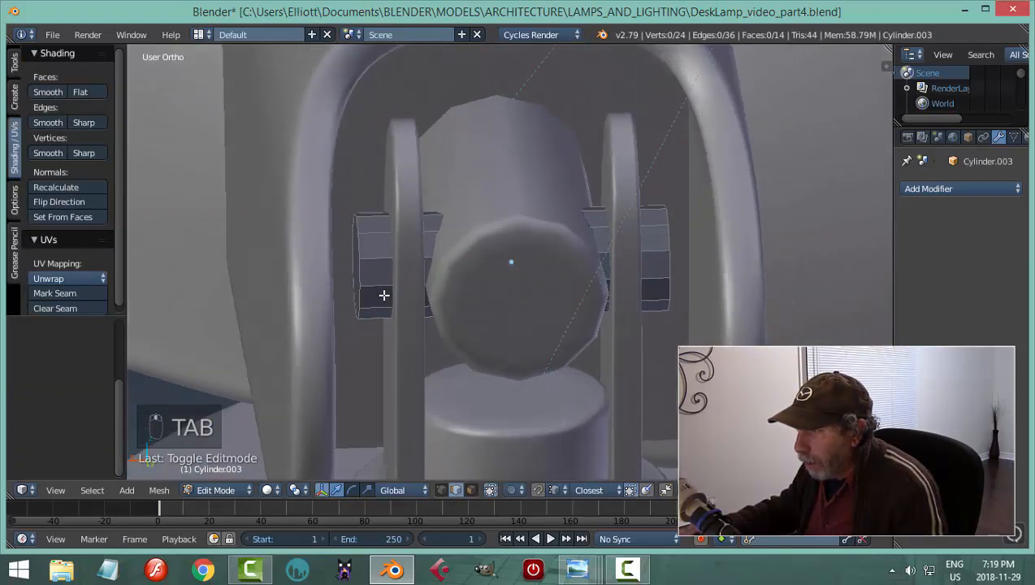
{"action": "left_click", "coordinate": [362, 268], "text": "alt"}
{"action": "left_click", "coordinate": [668, 259], "text": "alt+shift"}
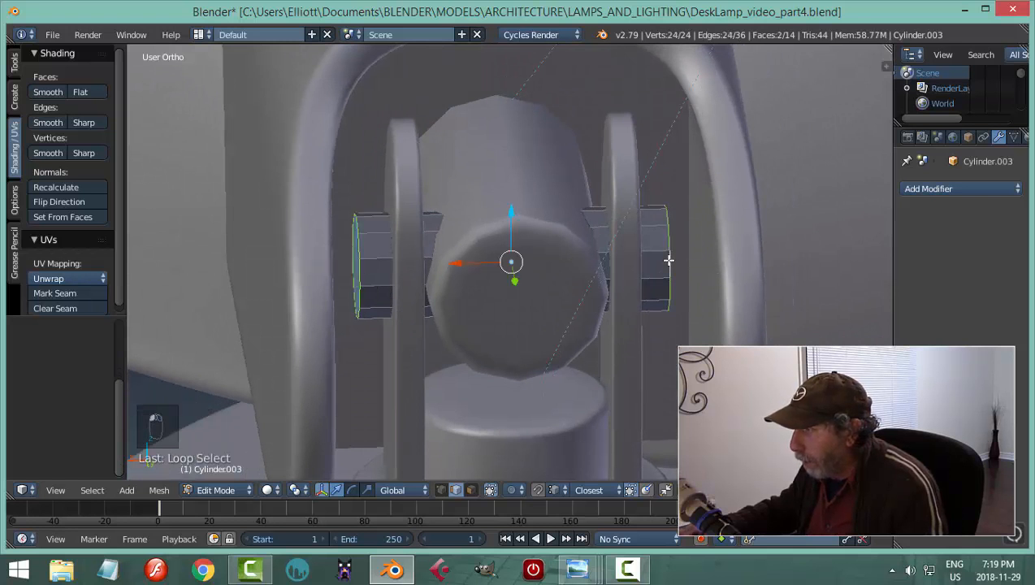
{"action": "key", "text": "ctrl+b"}
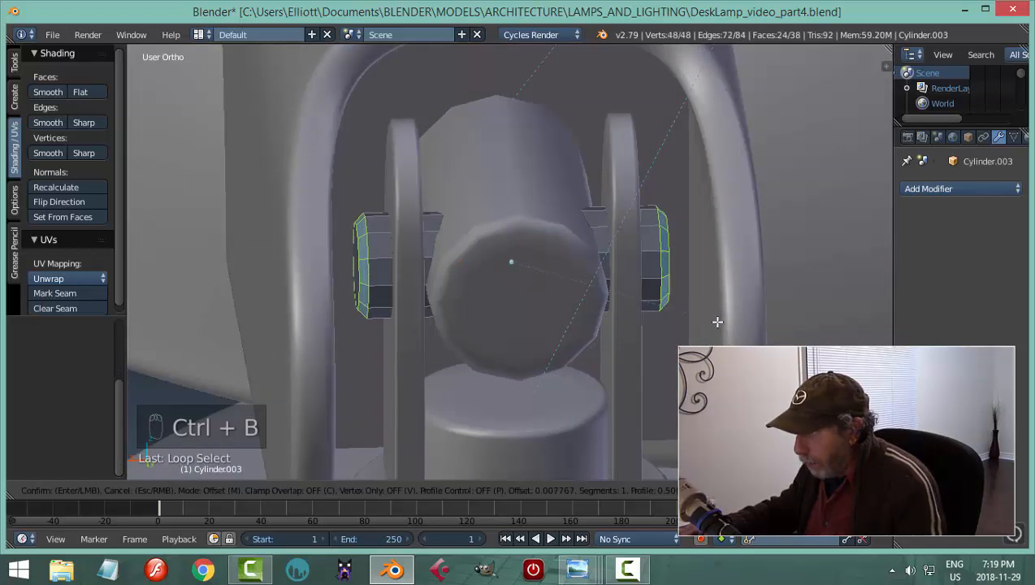
{"action": "scroll", "coordinate": [717, 322], "scroll_direction": "up", "scroll_amount": 1}
{"action": "scroll", "coordinate": [717, 322], "scroll_direction": "up", "scroll_amount": 1}
{"action": "left_click", "coordinate": [717, 322]}
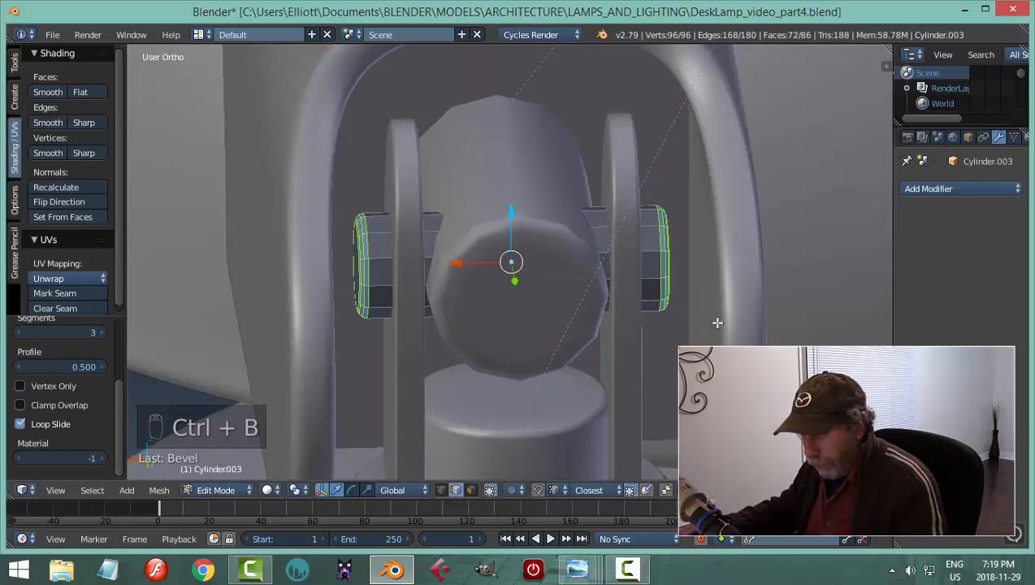
- Select the whole cross pin mesh and shorten it along X to about 0.92 of its length
{"action": "key", "text": "a"}
{"action": "key", "text": "a"}
{"action": "mouse_move", "coordinate": [718, 322]}
{"action": "middle_mouse_down"}
{"action": "mouse_move", "coordinate": [670, 317]}
{"action": "mouse_move", "coordinate": [677, 307]}
{"action": "mouse_move", "coordinate": [714, 308]}
{"action": "middle_mouse_up"}
{"action": "key", "text": "s"}
{"action": "key", "text": "x"}
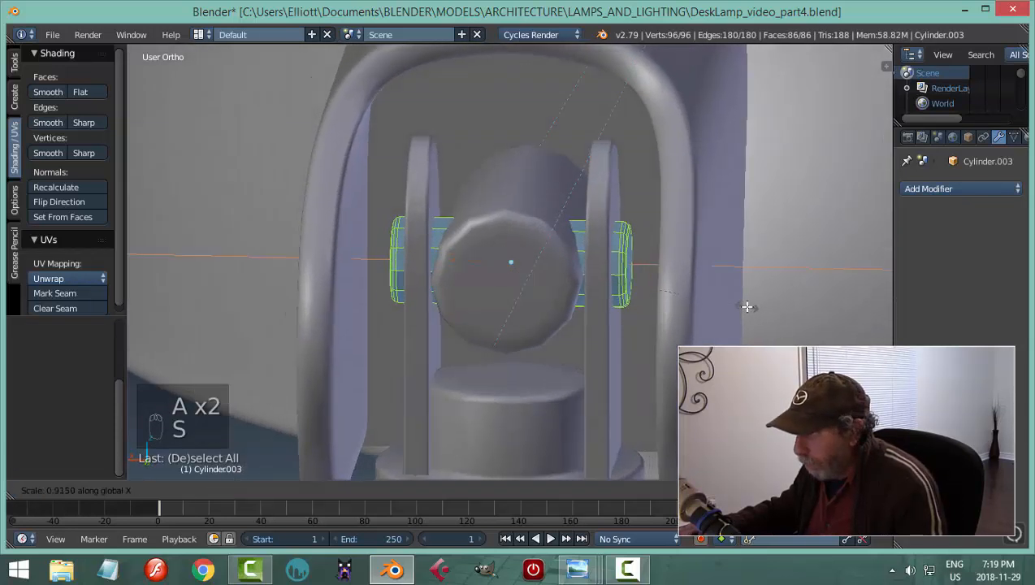
{"action": "left_click", "coordinate": [741, 306]}
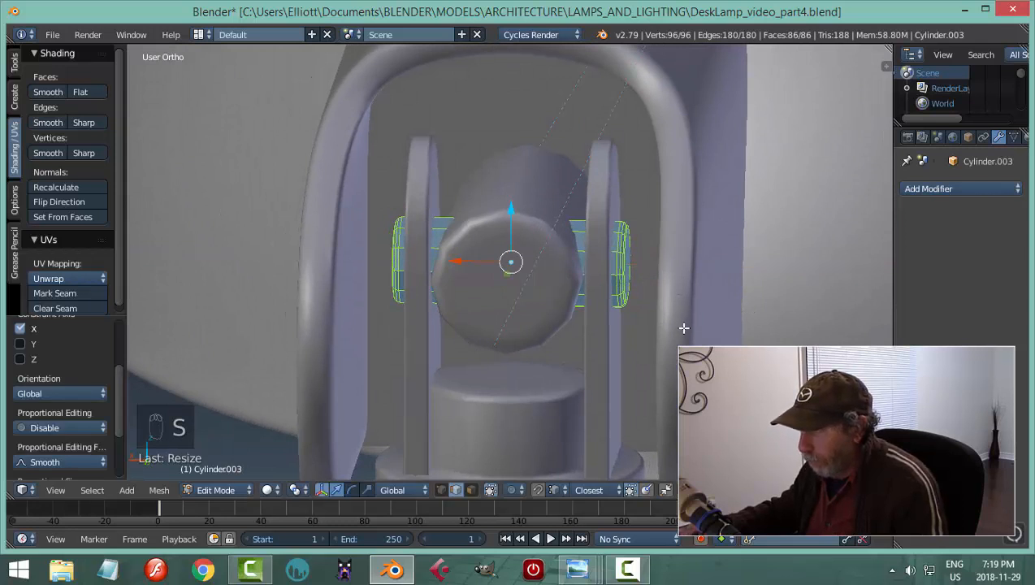
- In the back view, duplicate the pin mesh and move the copy about 0.87 along X into the other fork, then return to Object Mode
{"action": "scroll", "coordinate": [683, 327], "scroll_direction": "down", "scroll_amount": 3}
{"action": "middle_click_drag", "start_coordinate": [721, 336], "coordinate": [493, 301], "text": "shift"}
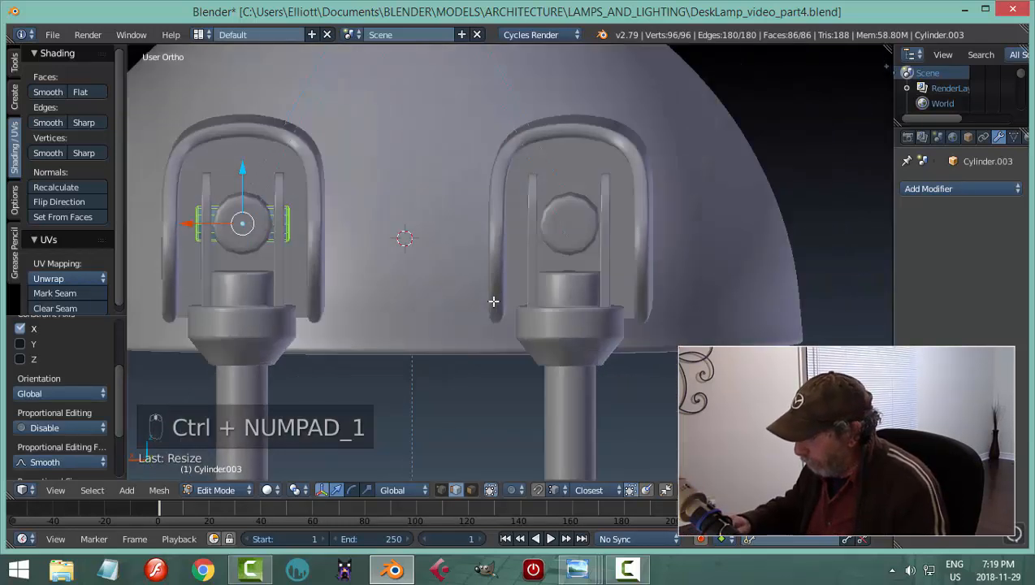
{"action": "key", "text": "ctrl+KP_1"}
{"action": "key", "text": "shift+d"}
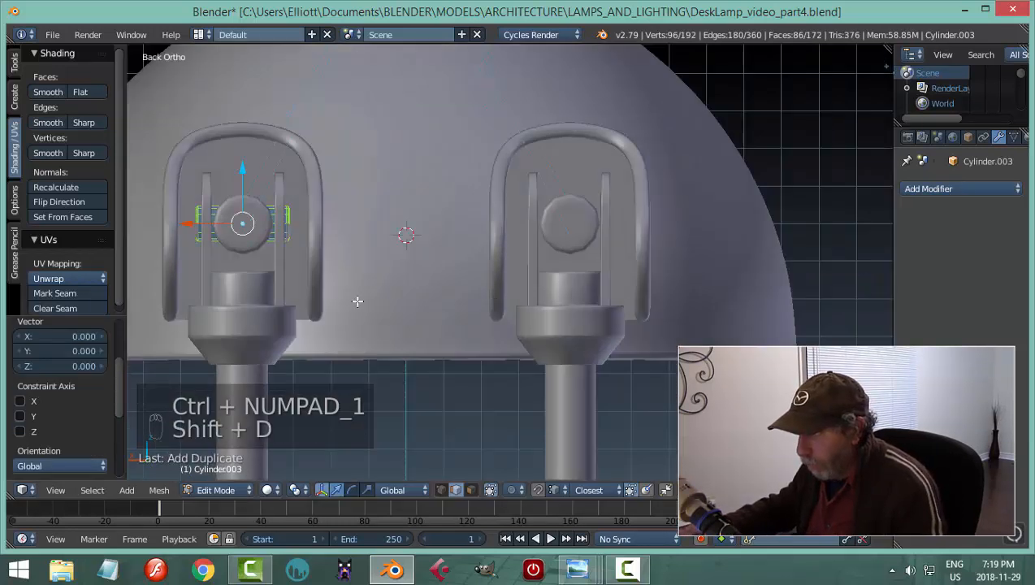
{"action": "left_click_drag", "start_coordinate": [193, 225], "coordinate": [517, 276]}
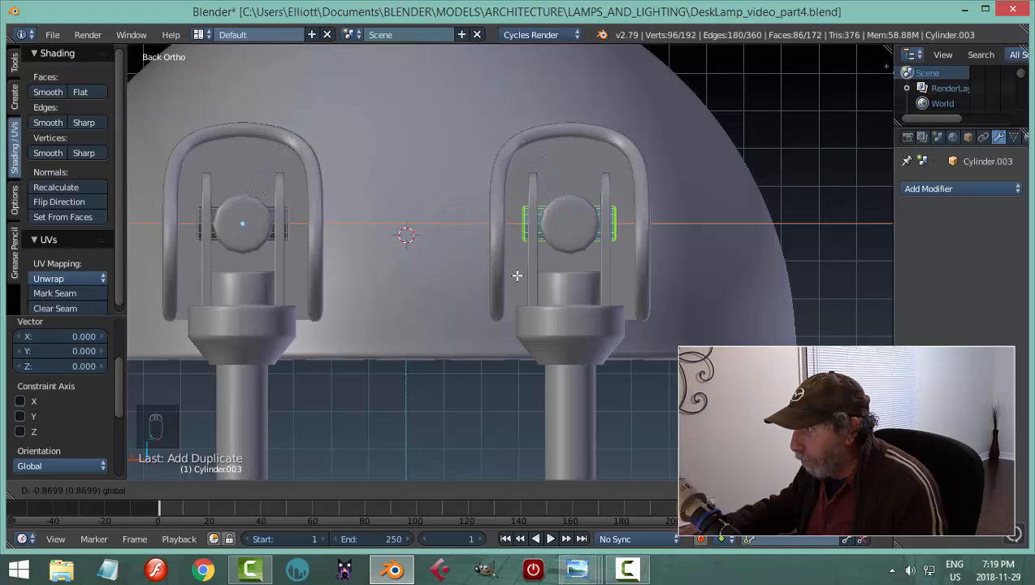
{"action": "left_click", "coordinate": [516, 275]}
{"action": "key", "text": "a"}
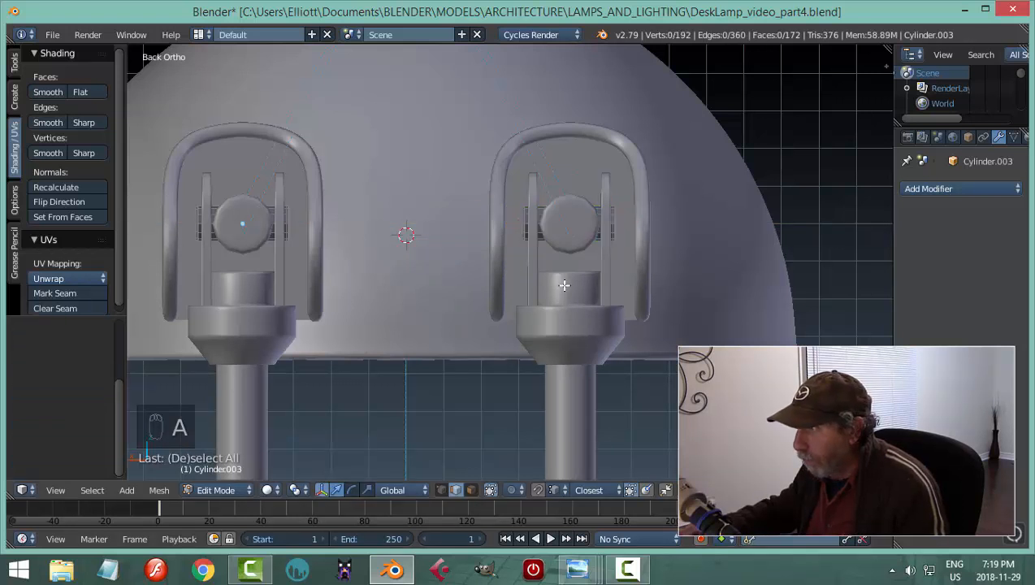
{"action": "key", "text": "Tab"}
{"action": "left_click", "coordinate": [463, 289]}
{"action": "key", "text": "a"}
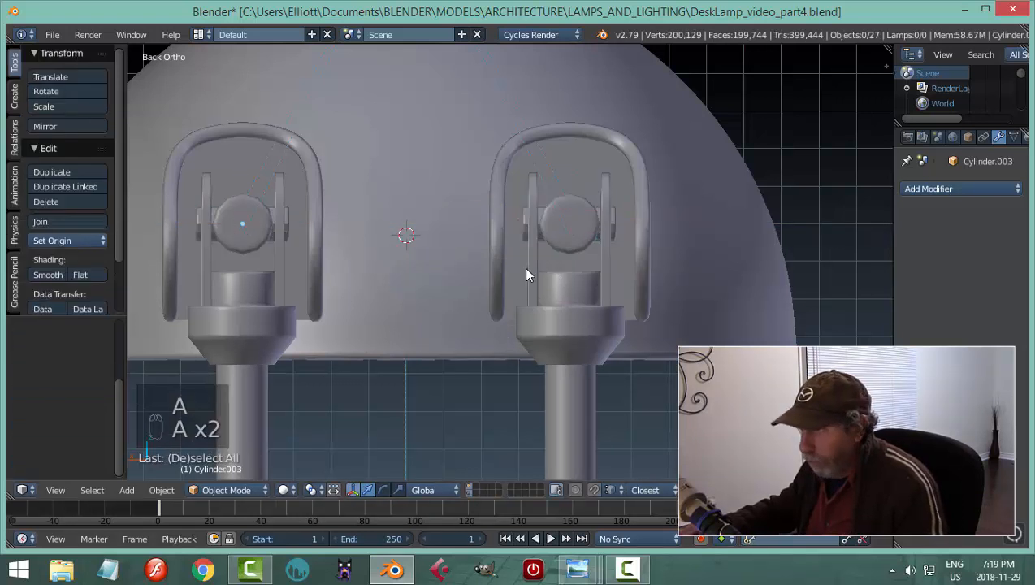
- Select the cross pins in the two forks and apply smooth shading to them
{"action": "right_click", "coordinate": [522, 221]}
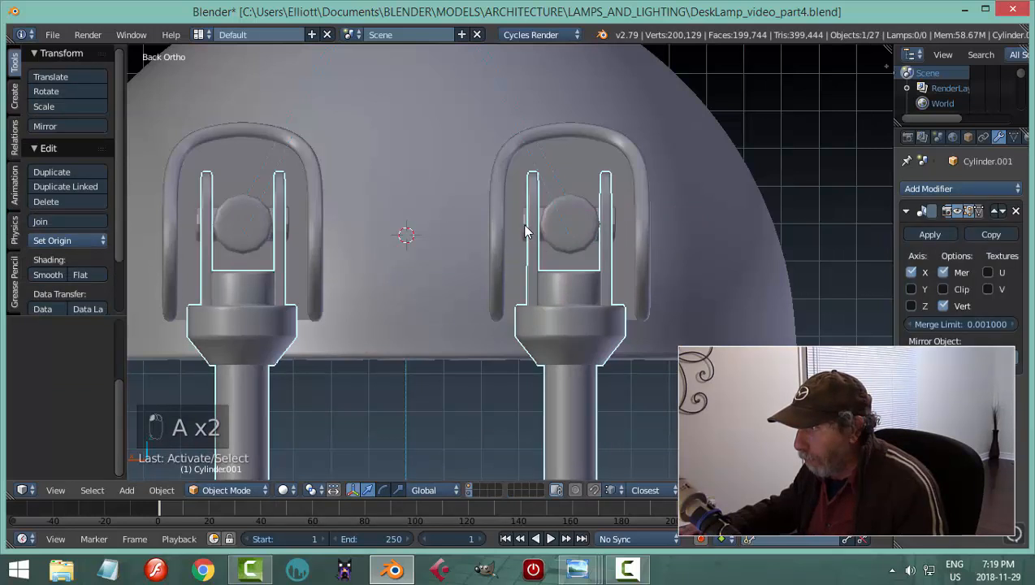
{"action": "key", "text": "a"}
{"action": "middle_click_drag", "start_coordinate": [538, 247], "coordinate": [534, 215]}
{"action": "right_click", "coordinate": [533, 214]}
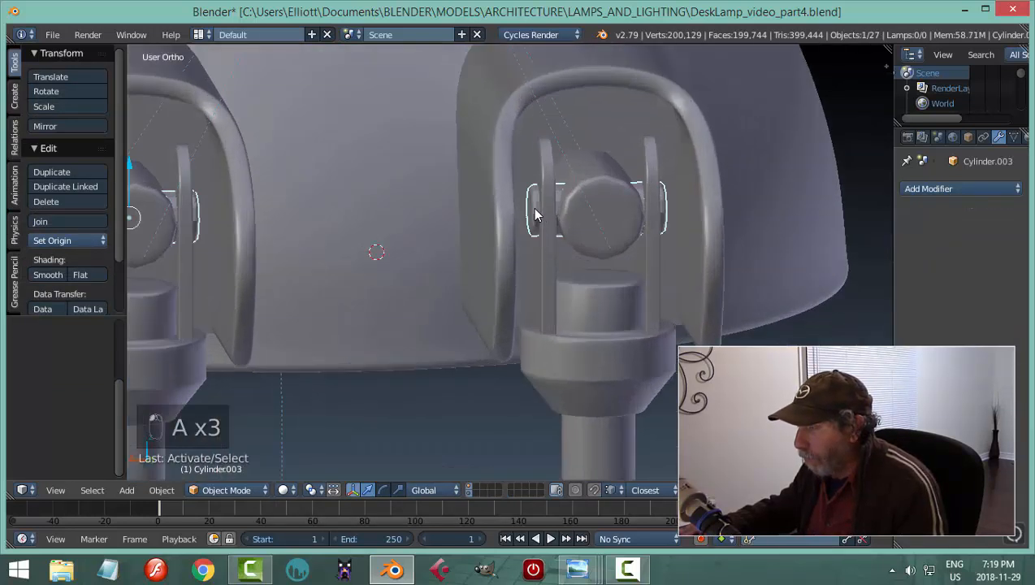
{"action": "left_click", "coordinate": [47, 274]}
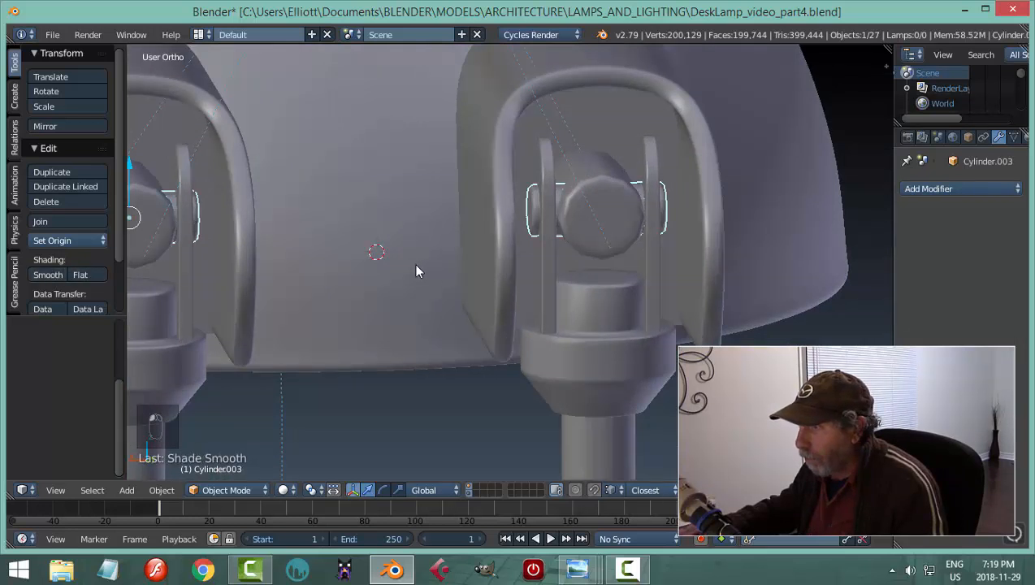
{"action": "key", "text": "a"}
- Select the flat plate hanging below the dome and raise it along Z into the dome's opening
{"action": "scroll", "coordinate": [422, 268], "scroll_direction": "down", "scroll_amount": 4}
{"action": "mouse_move", "coordinate": [510, 268]}
{"action": "middle_mouse_down"}
{"action": "mouse_move", "coordinate": [447, 277]}
{"action": "mouse_move", "coordinate": [504, 276]}
{"action": "middle_mouse_up"}
{"action": "scroll", "coordinate": [503, 278], "scroll_direction": "up", "scroll_amount": 3}
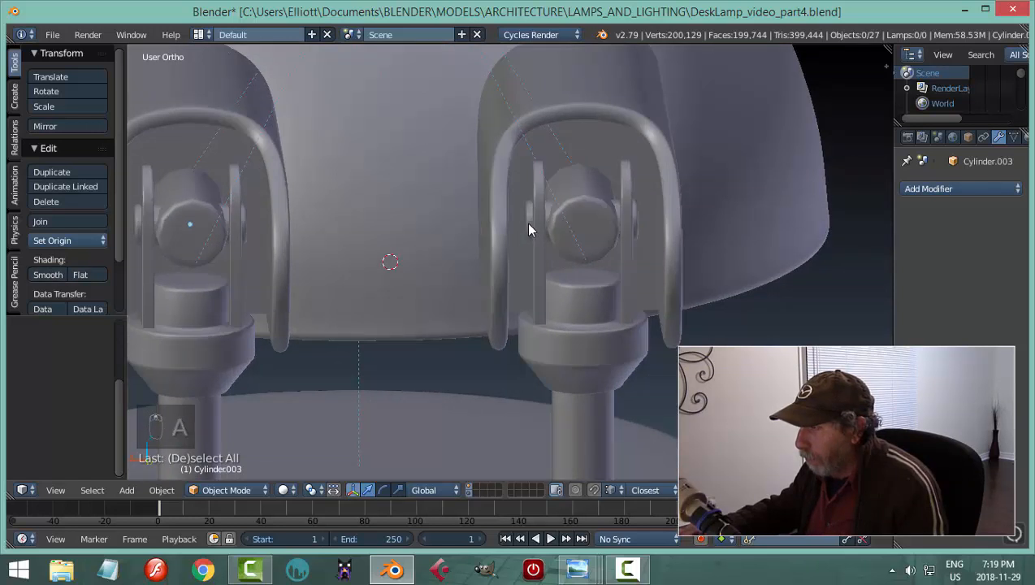
{"action": "scroll", "coordinate": [510, 265], "scroll_direction": "down", "scroll_amount": 5}
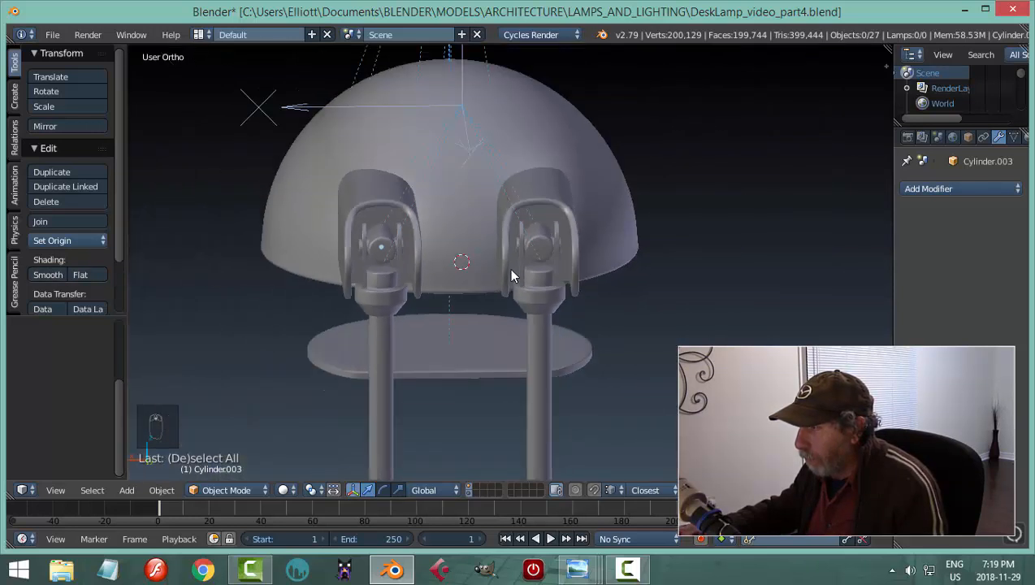
{"action": "mouse_move", "coordinate": [508, 267]}
{"action": "middle_mouse_down"}
{"action": "mouse_move", "coordinate": [536, 279]}
{"action": "mouse_move", "coordinate": [513, 286]}
{"action": "mouse_move", "coordinate": [535, 247]}
{"action": "mouse_move", "coordinate": [623, 243]}
{"action": "mouse_move", "coordinate": [463, 298]}
{"action": "mouse_move", "coordinate": [494, 310]}
{"action": "mouse_move", "coordinate": [519, 287]}
{"action": "mouse_move", "coordinate": [550, 300]}
{"action": "mouse_move", "coordinate": [446, 254]}
{"action": "mouse_move", "coordinate": [495, 224]}
{"action": "mouse_move", "coordinate": [528, 266]}
{"action": "mouse_move", "coordinate": [518, 296]}
{"action": "mouse_move", "coordinate": [498, 255]}
{"action": "middle_mouse_up"}
{"action": "scroll", "coordinate": [536, 292], "scroll_direction": "down", "scroll_amount": 3}
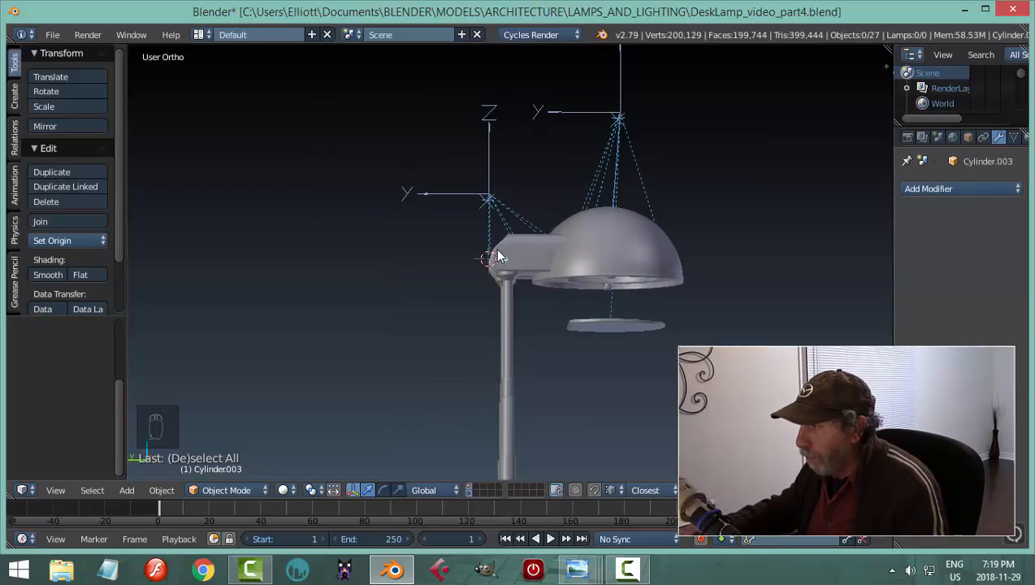
{"action": "mouse_move", "coordinate": [623, 334]}
{"action": "middle_mouse_down"}
{"action": "mouse_move", "coordinate": [709, 321]}
{"action": "mouse_move", "coordinate": [620, 330]}
{"action": "middle_mouse_up"}
{"action": "right_click", "coordinate": [620, 330]}
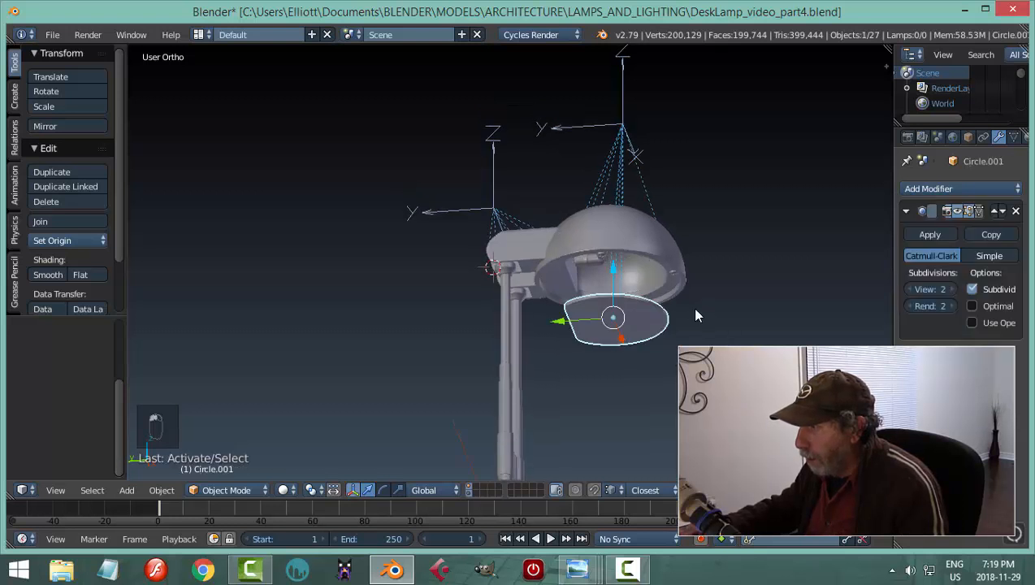
{"action": "scroll", "coordinate": [691, 306], "scroll_direction": "up", "scroll_amount": 3}
{"action": "key", "text": "g"}
{"action": "key", "text": "z"}
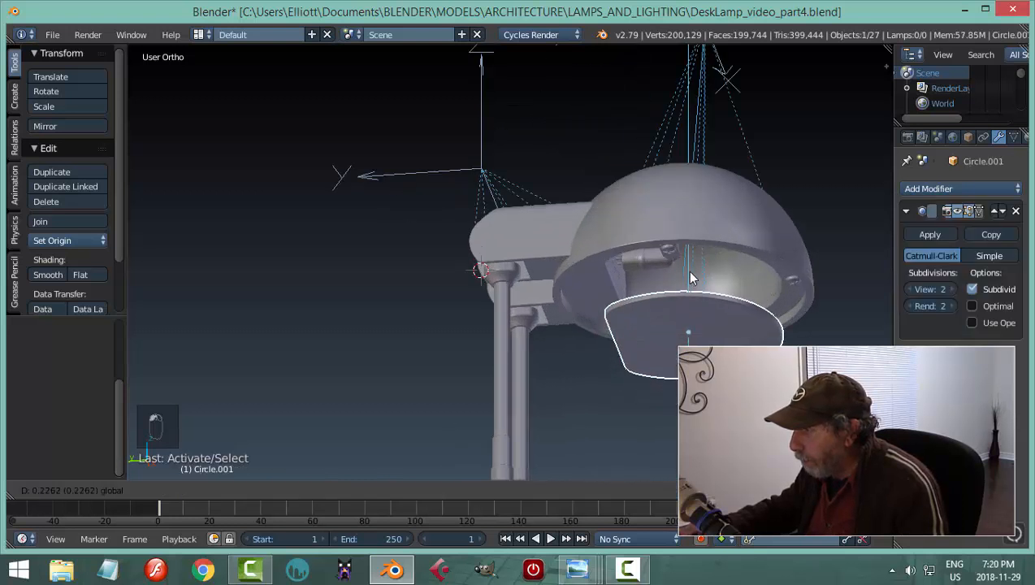
{"action": "left_click", "coordinate": [698, 231]}
{"action": "middle_click_drag", "start_coordinate": [721, 310], "coordinate": [555, 364]}
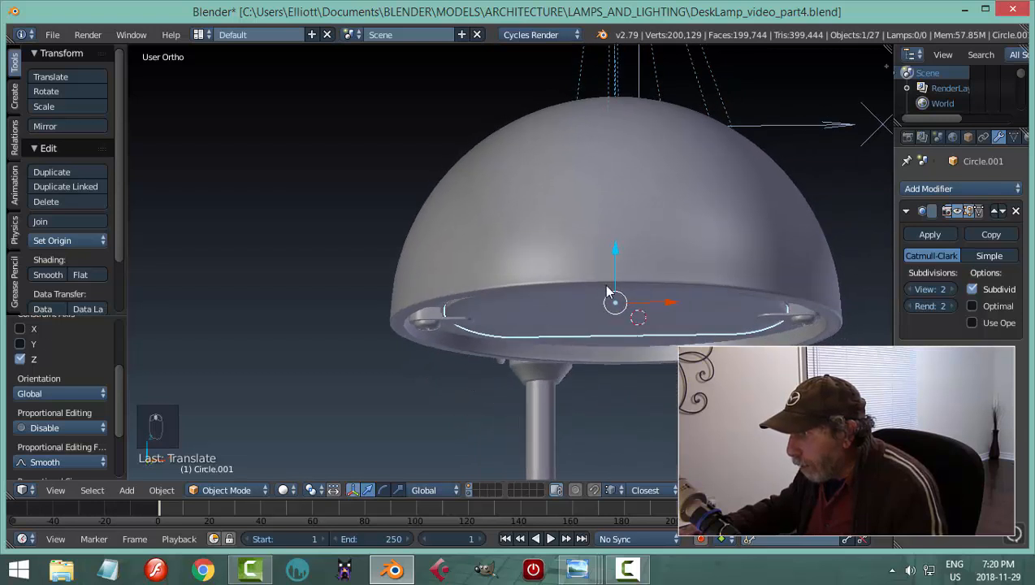
- Nudge the plate slightly up along Z inside the dome and save the scene over DeskLamp_video_part4.blend
{"action": "key", "text": "g"}
{"action": "key", "text": "z"}
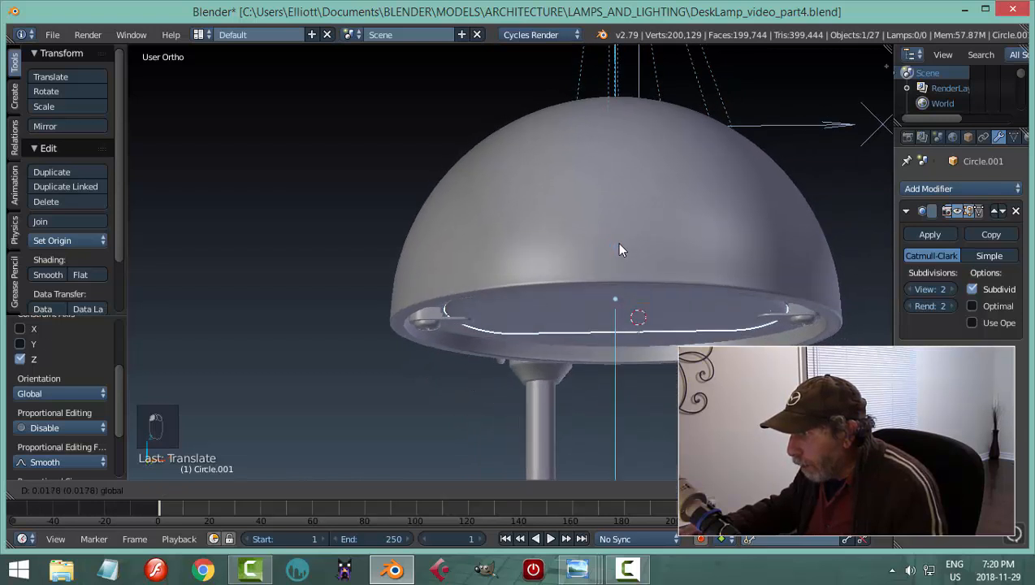
{"action": "left_click", "coordinate": [615, 244]}
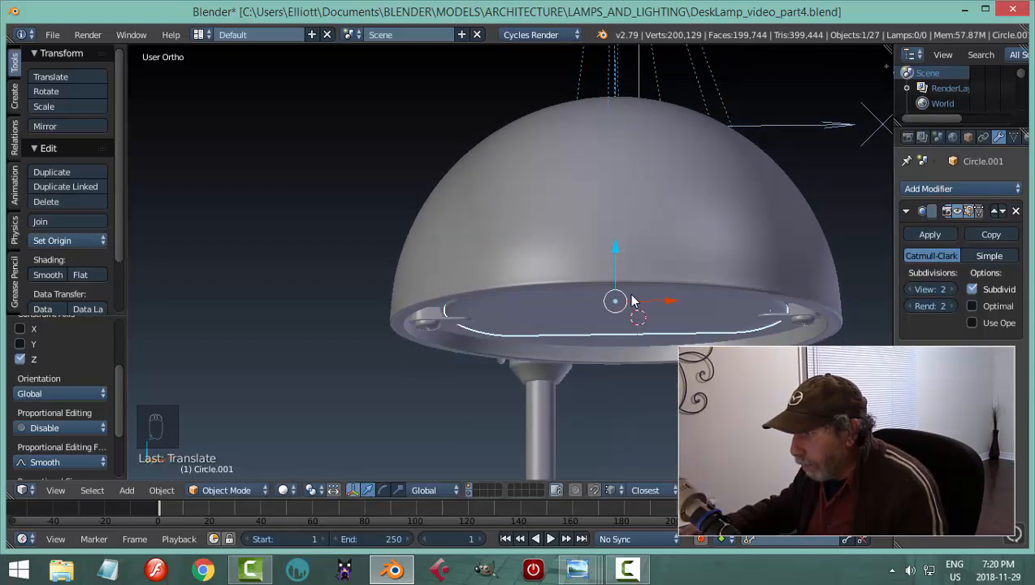
{"action": "key", "text": "a"}
{"action": "key", "text": "ctrl+s"}
{"action": "left_click", "coordinate": [632, 298]}
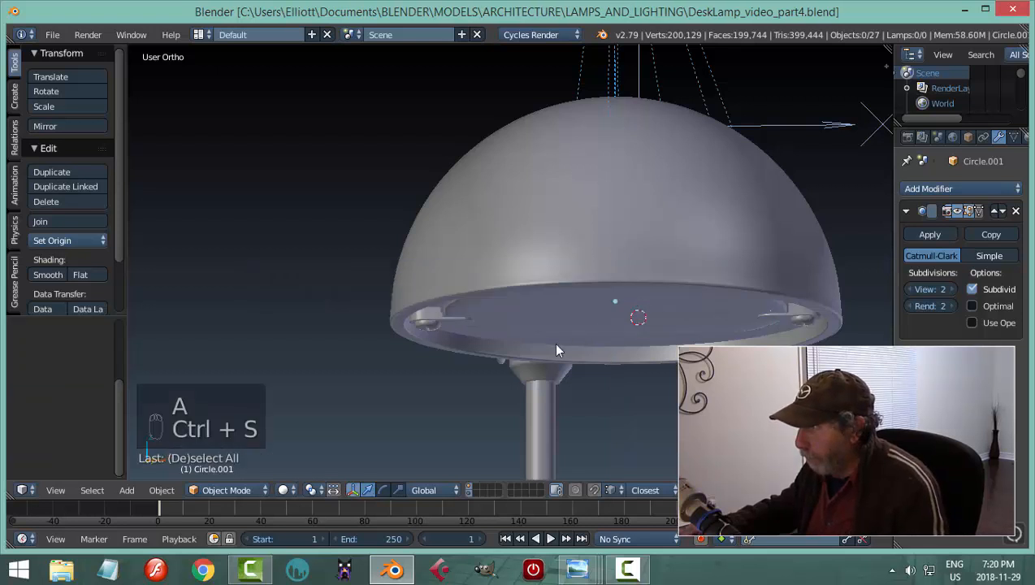
- Select the mirrored lamp arms and apply their Mirror modifier
{"action": "middle_click_drag", "start_coordinate": [557, 349], "coordinate": [611, 391]}
{"action": "scroll", "coordinate": [542, 369], "scroll_direction": "up", "scroll_amount": 2}
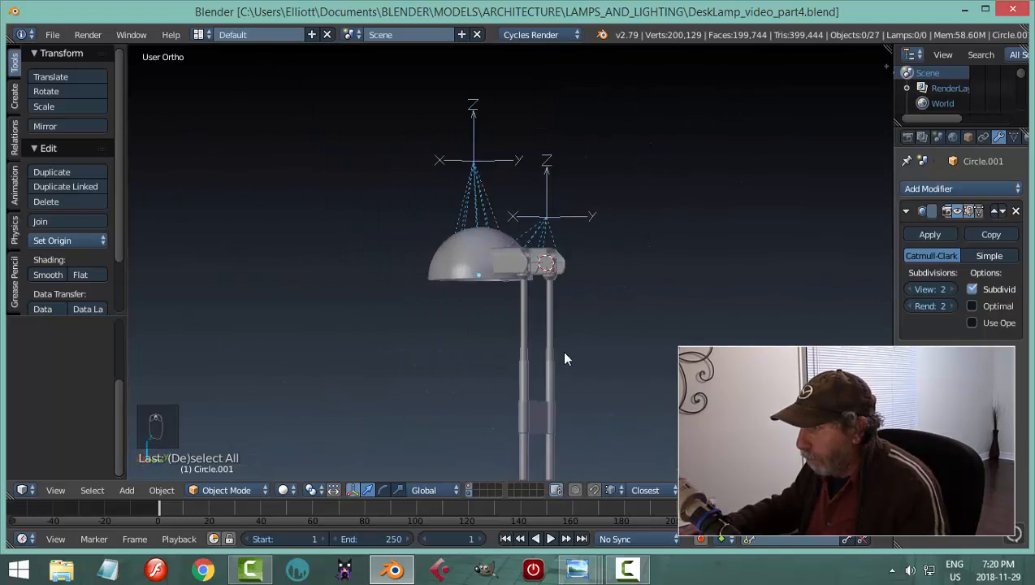
{"action": "middle_click_drag", "start_coordinate": [566, 358], "coordinate": [544, 271]}
{"action": "scroll", "coordinate": [584, 299], "scroll_direction": "up", "scroll_amount": 4}
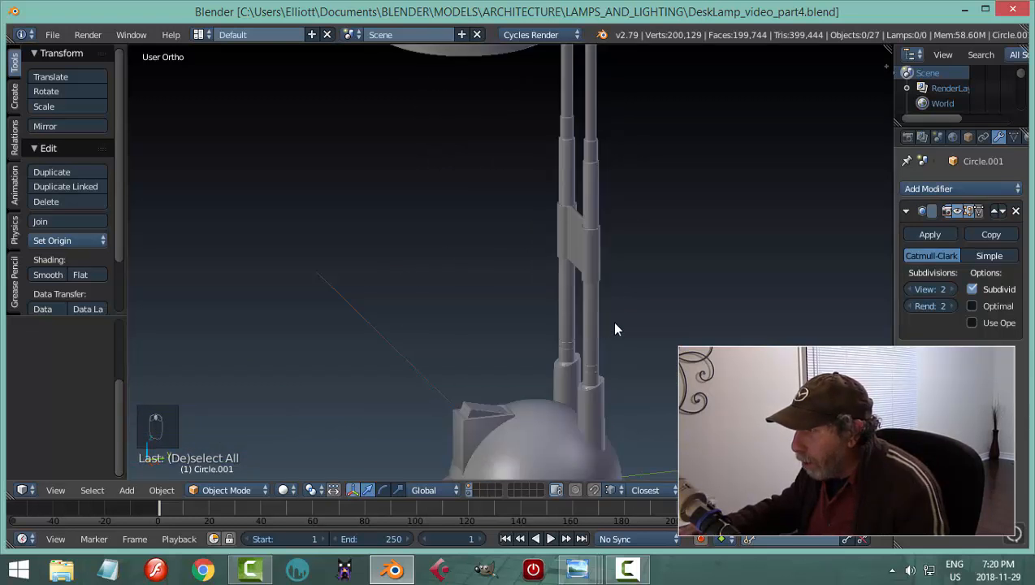
{"action": "middle_click_drag", "start_coordinate": [614, 326], "coordinate": [424, 256]}
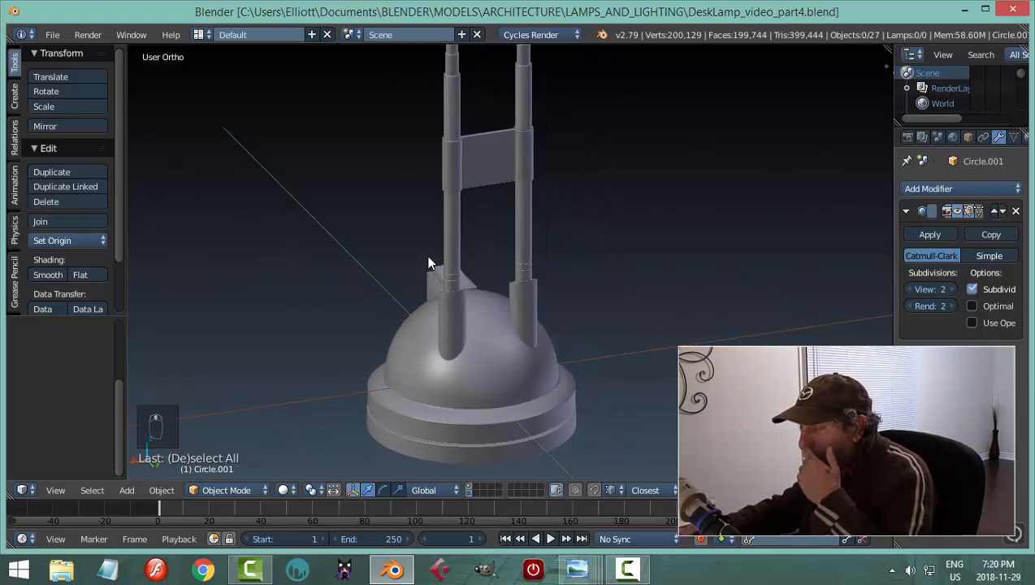
{"action": "right_click", "coordinate": [488, 154]}
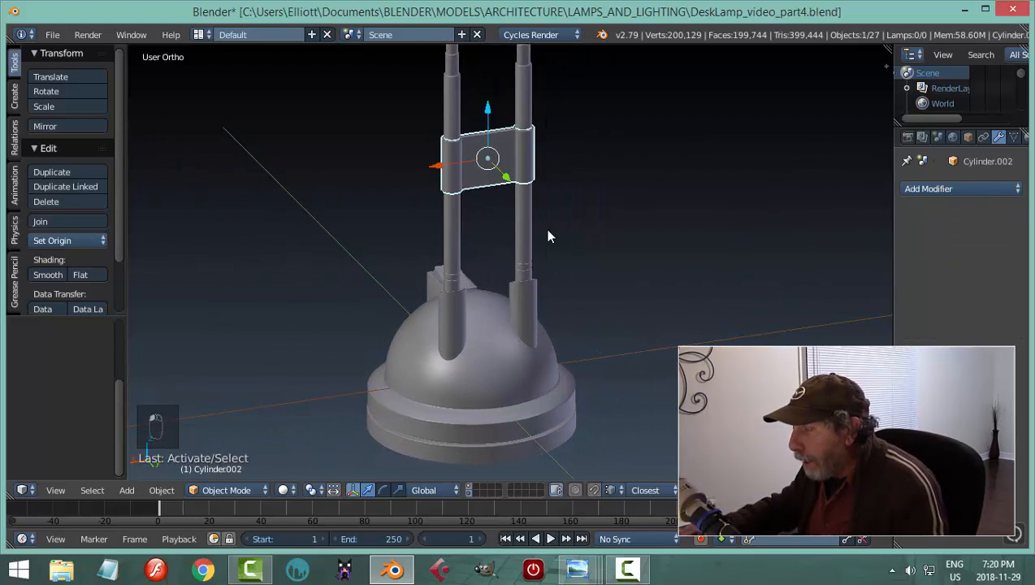
{"action": "right_click", "coordinate": [452, 236]}
{"action": "middle_click_drag", "start_coordinate": [452, 235], "coordinate": [624, 231]}
{"action": "scroll", "coordinate": [619, 224], "scroll_direction": "up", "scroll_amount": 4}
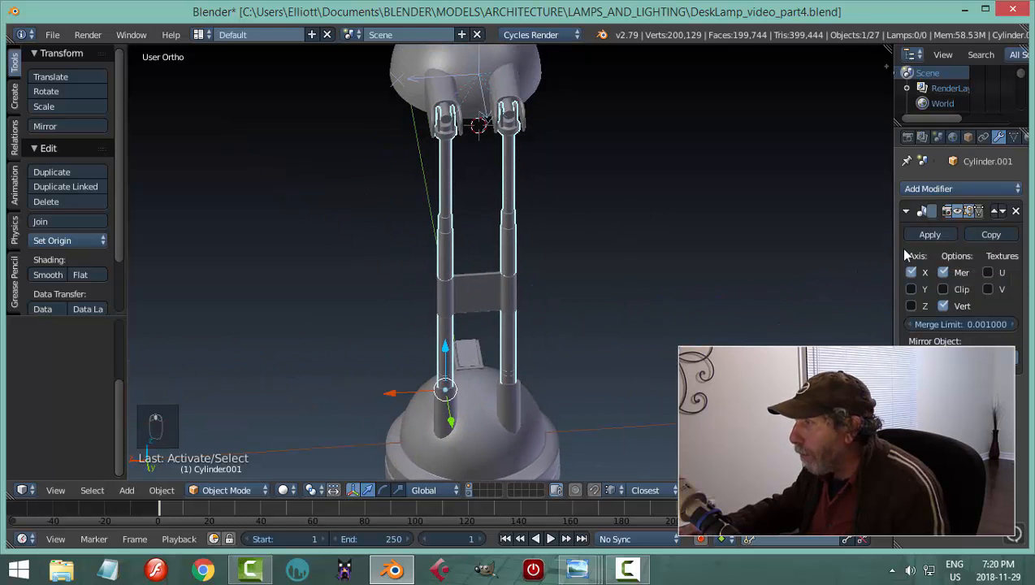
{"action": "left_click", "coordinate": [928, 235]}
- Isolate the lamp arms by hiding every other object in the scene
{"action": "right_click", "coordinate": [477, 299]}
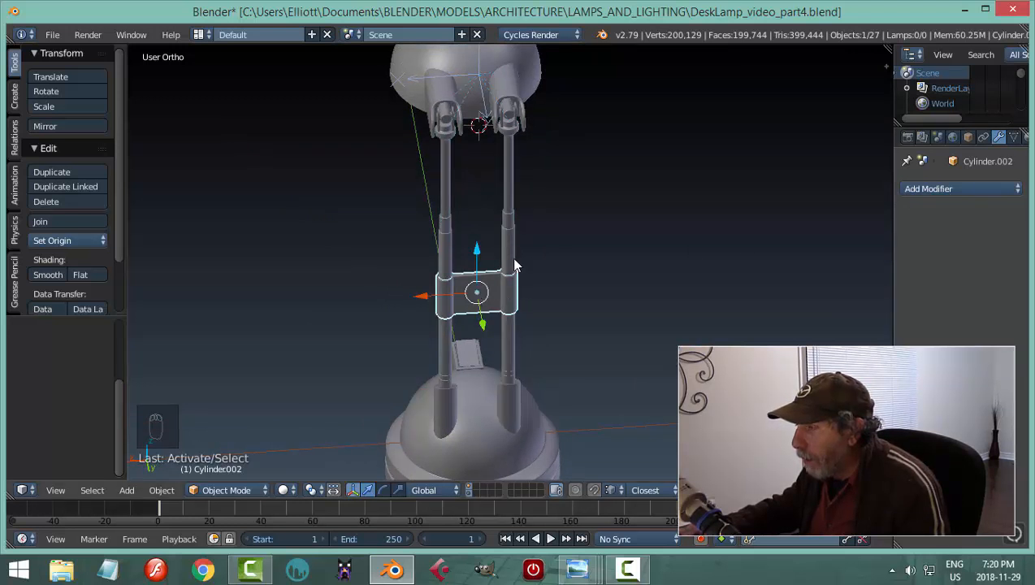
{"action": "middle_click_drag", "start_coordinate": [482, 347], "coordinate": [568, 341]}
{"action": "scroll", "coordinate": [568, 345], "scroll_direction": "up", "scroll_amount": 4}
{"action": "scroll", "coordinate": [569, 339], "scroll_direction": "down", "scroll_amount": 1}
{"action": "middle_click_drag", "start_coordinate": [545, 403], "coordinate": [560, 289], "text": "shift"}
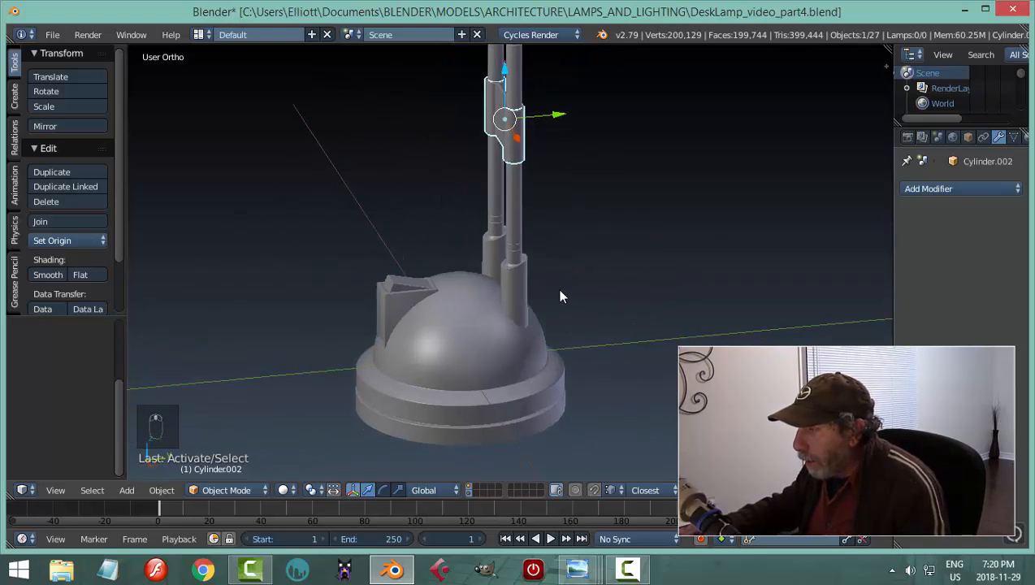
{"action": "scroll", "coordinate": [560, 289], "scroll_direction": "up", "scroll_amount": 6}
{"action": "right_click", "coordinate": [509, 234]}
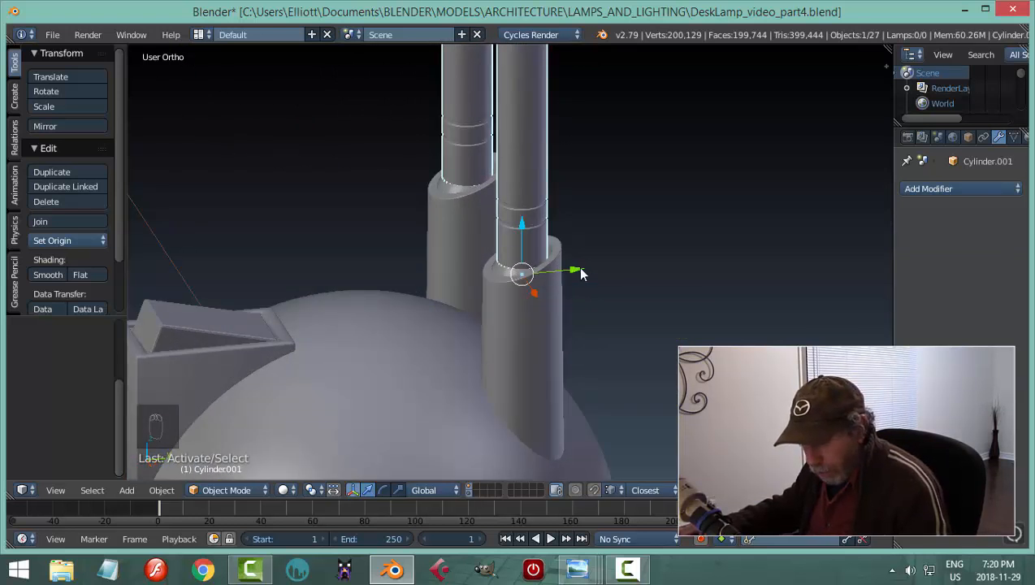
{"action": "key", "text": "shift+h"}
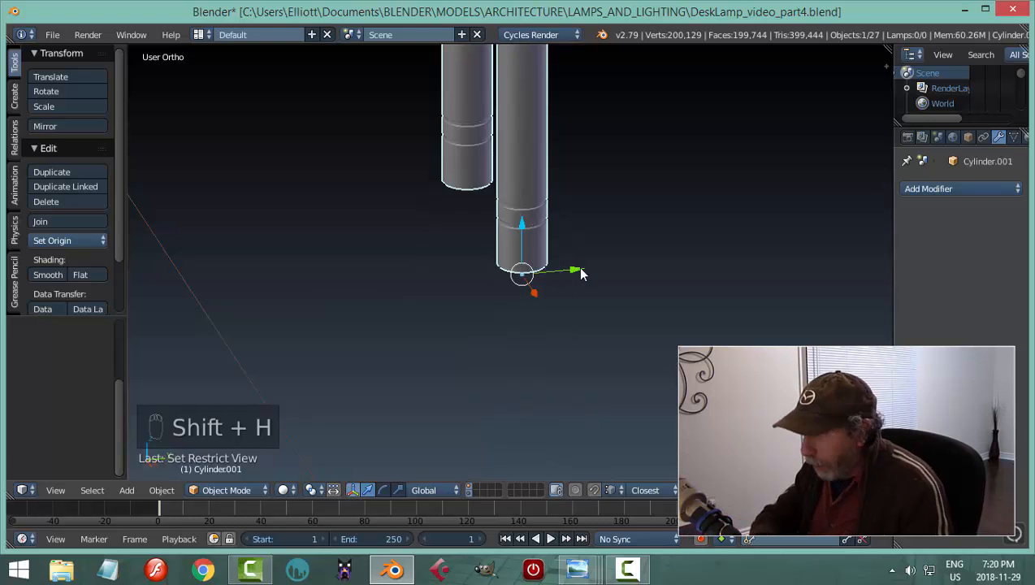
- Set the origin of the isolated lamp arms to their geometry
{"action": "middle_click_drag", "start_coordinate": [575, 274], "coordinate": [512, 297]}
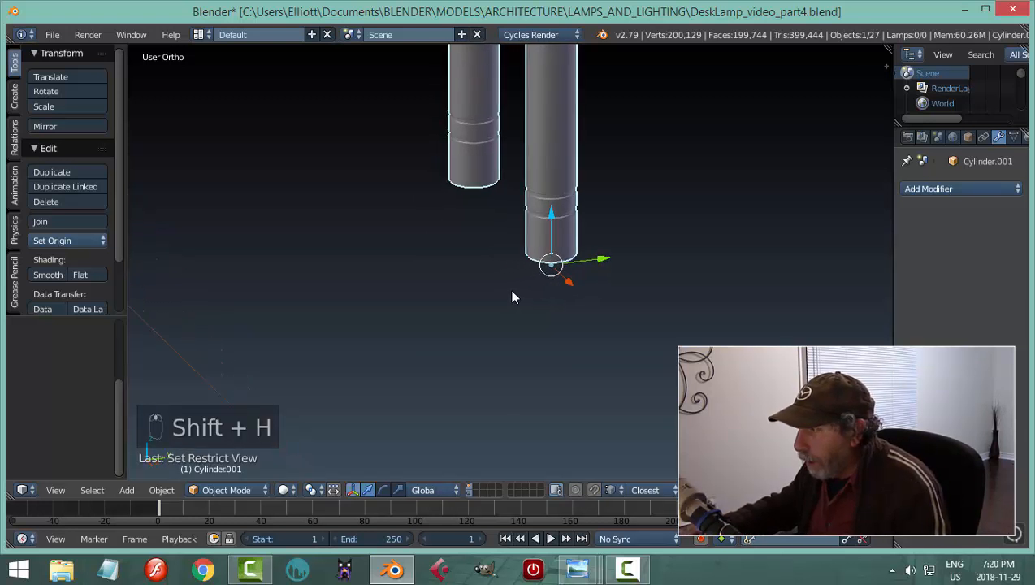
{"action": "left_click", "coordinate": [67, 240]}
{"action": "left_click", "coordinate": [84, 272]}
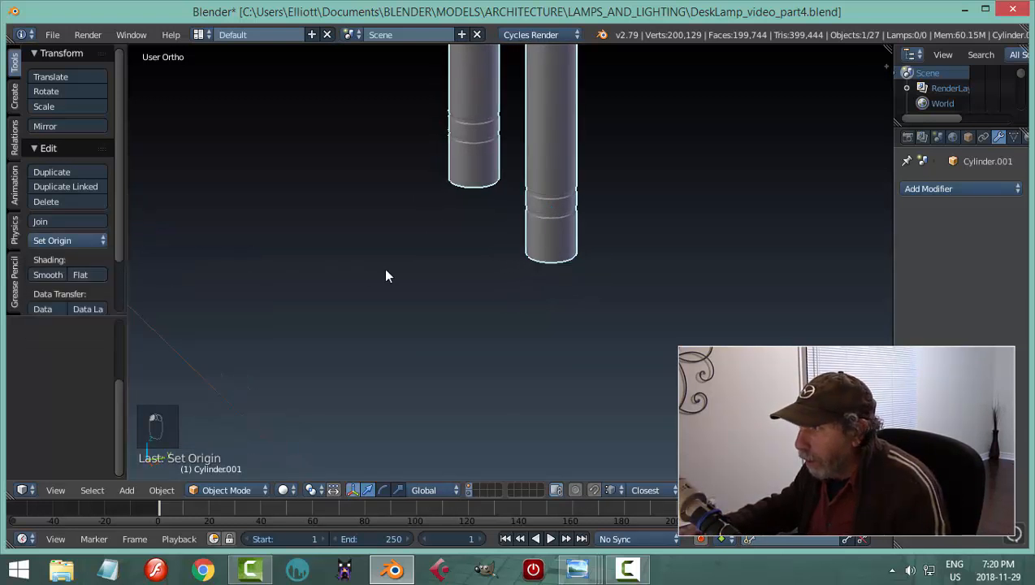
- Snap the 3D cursor to the midpoint of the bottom edge loops of both lamp arms in Edit Mode
{"action": "scroll", "coordinate": [612, 227], "scroll_direction": "down", "scroll_amount": 5}
{"action": "middle_click_drag", "start_coordinate": [604, 203], "coordinate": [582, 282]}
{"action": "key", "text": "Tab"}
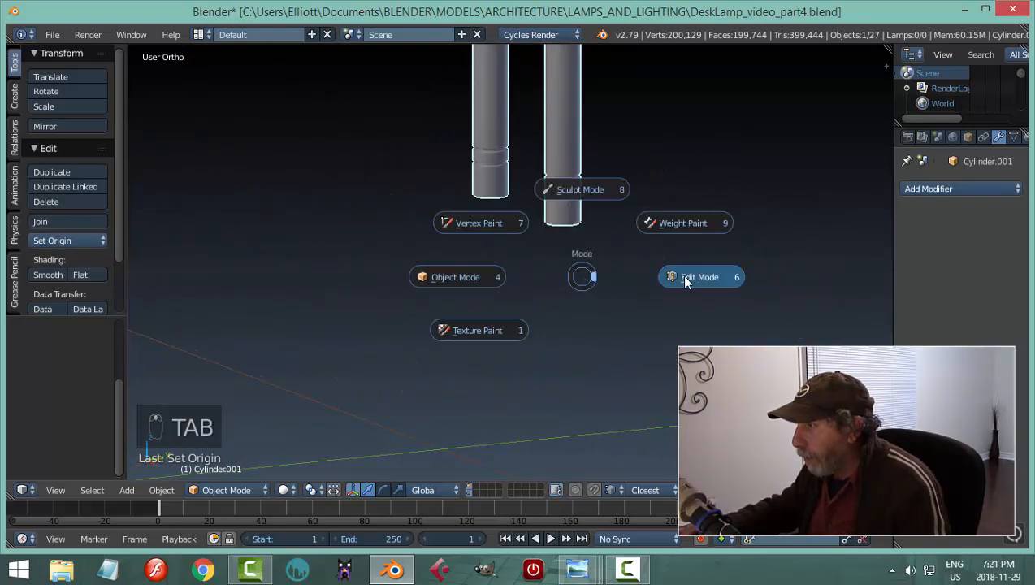
{"action": "left_click", "coordinate": [684, 276]}
{"action": "scroll", "coordinate": [599, 281], "scroll_direction": "up", "scroll_amount": 3}
{"action": "middle_click_drag", "start_coordinate": [645, 231], "coordinate": [591, 269], "text": "shift"}
{"action": "scroll", "coordinate": [591, 269], "scroll_direction": "up", "scroll_amount": 3}
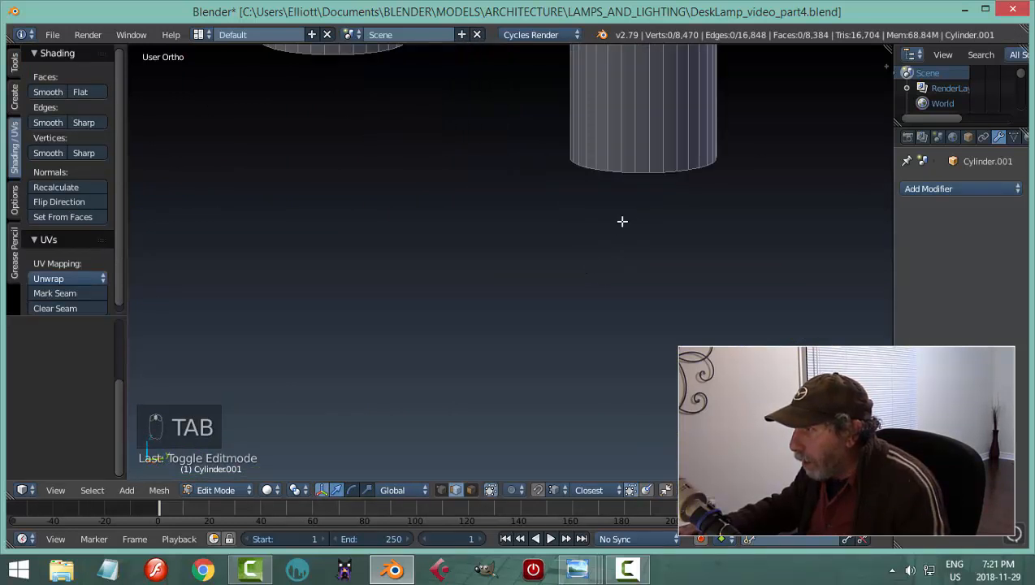
{"action": "right_click", "coordinate": [643, 173], "text": "alt"}
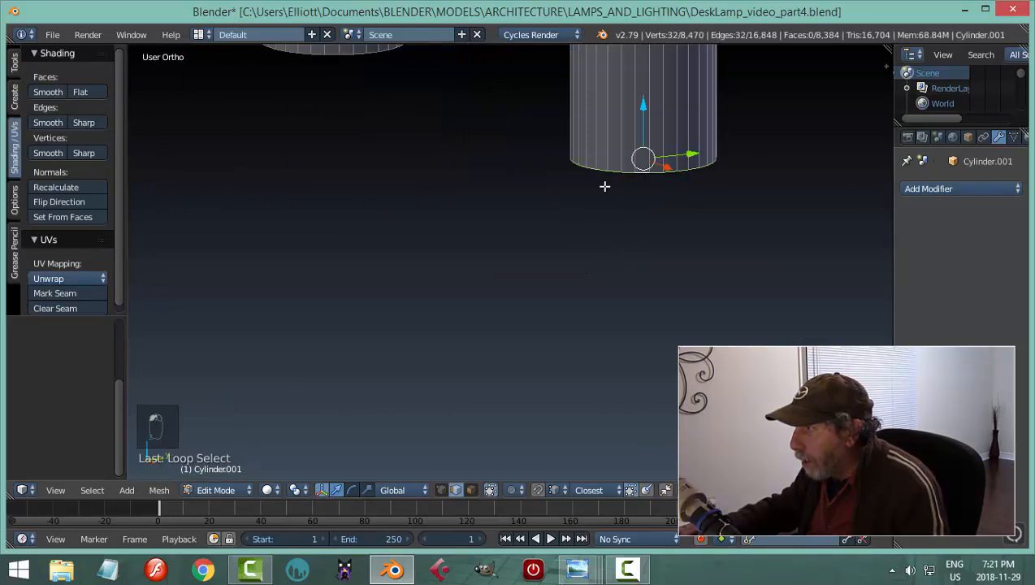
{"action": "right_click", "coordinate": [348, 52], "text": "alt+shift"}
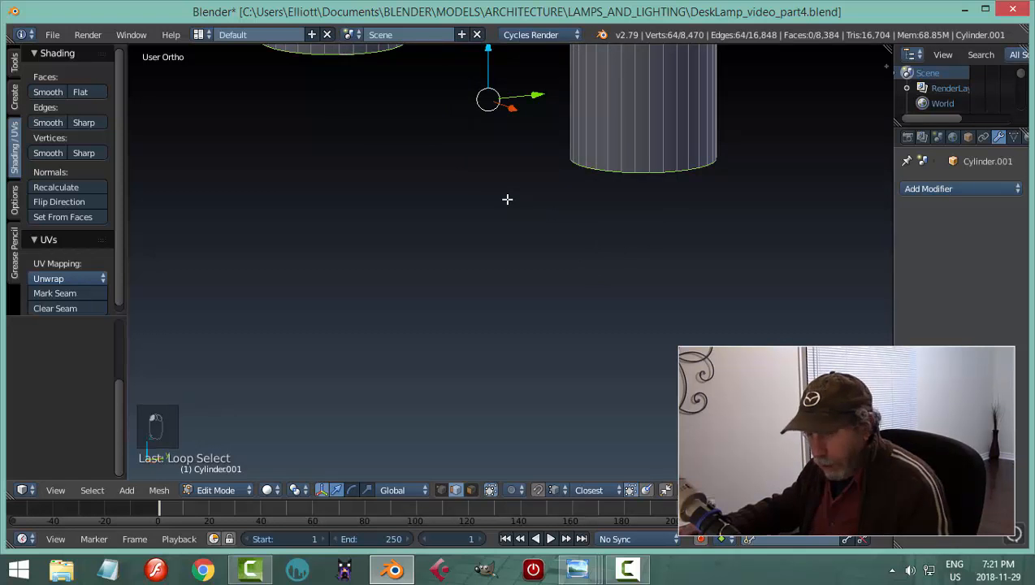
{"action": "key", "text": "shift+s"}
{"action": "left_click", "coordinate": [510, 201]}
{"action": "key", "text": "a"}
{"action": "key", "text": "Tab"}
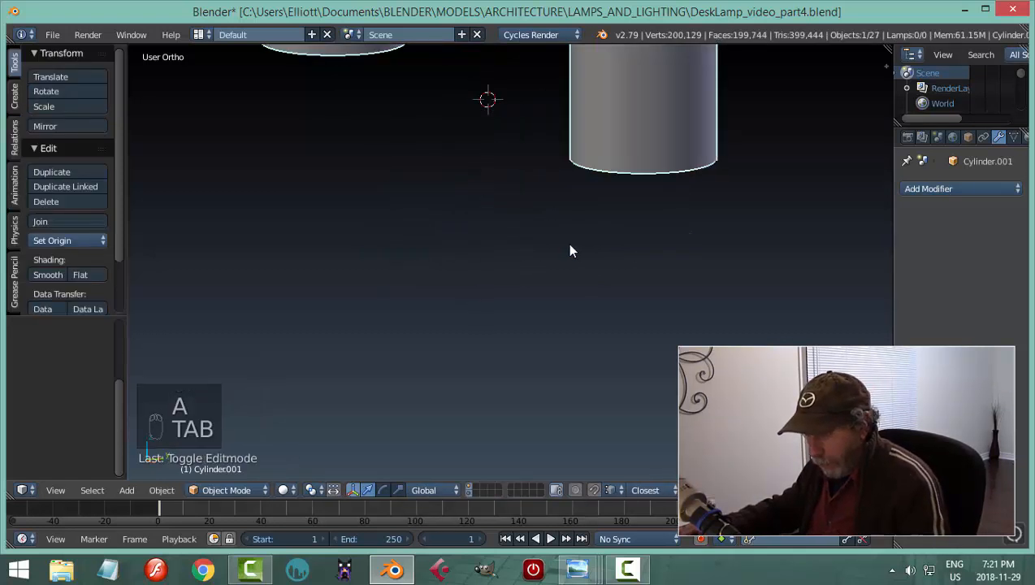
- Unhide and deselect all scene objects, and set the pivot point to the 3D Cursor
{"action": "key", "text": "alt+h"}
{"action": "key", "text": "a"}
{"action": "scroll", "coordinate": [567, 245], "scroll_direction": "down", "scroll_amount": 5}
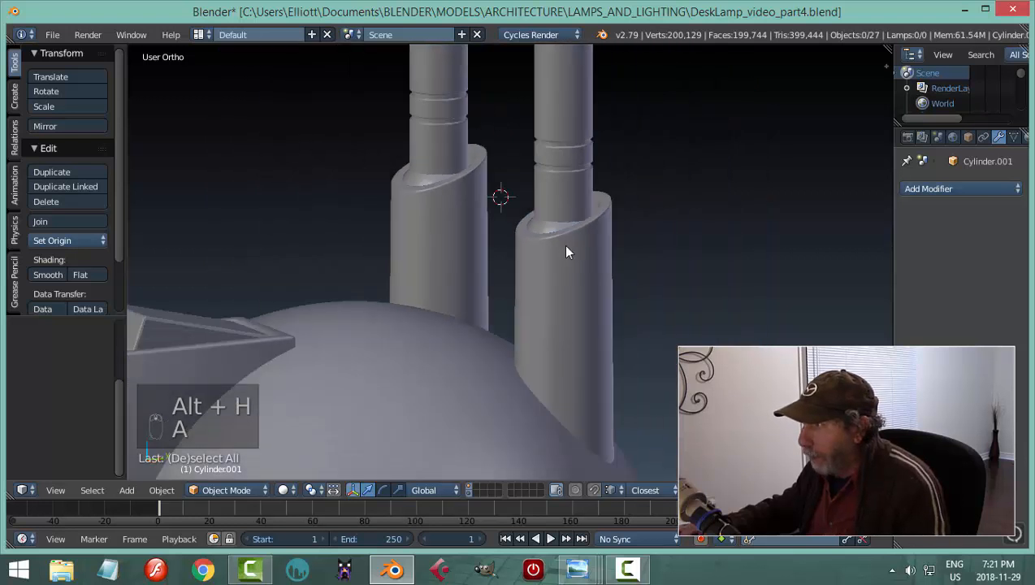
{"action": "middle_click_drag", "start_coordinate": [549, 225], "coordinate": [523, 232]}
{"action": "left_click", "coordinate": [309, 492]}
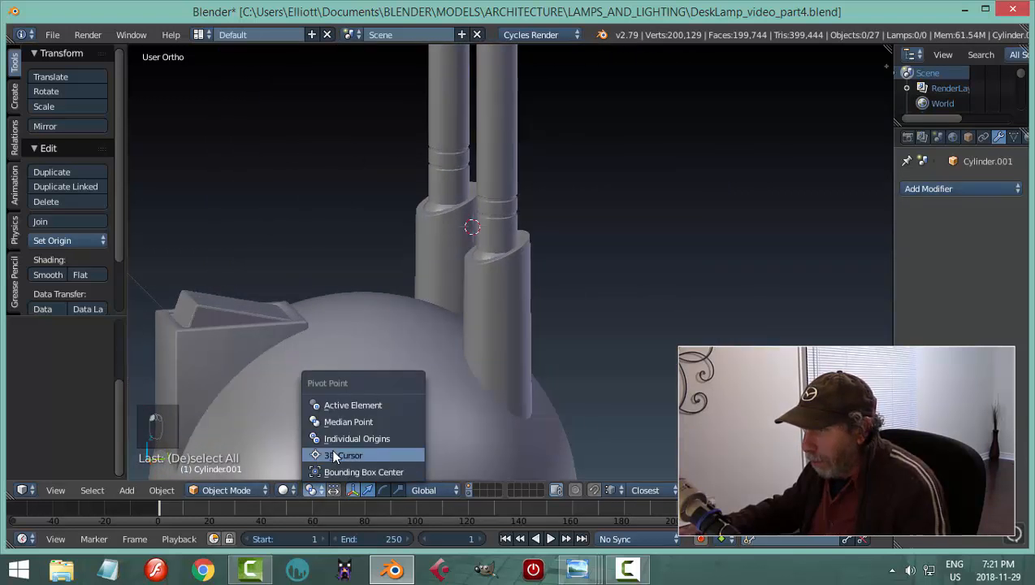
{"action": "left_click", "coordinate": [335, 453]}
- Rotate the lamp arms and their connecting plate about 29 degrees around the global X axis, tilting them toward the dome side
{"action": "scroll", "coordinate": [559, 351], "scroll_direction": "down", "scroll_amount": 4}
{"action": "middle_click_drag", "start_coordinate": [573, 322], "coordinate": [653, 357]}
{"action": "scroll", "coordinate": [625, 341], "scroll_direction": "down", "scroll_amount": 3}
{"action": "middle_click_drag", "start_coordinate": [607, 330], "coordinate": [491, 256]}
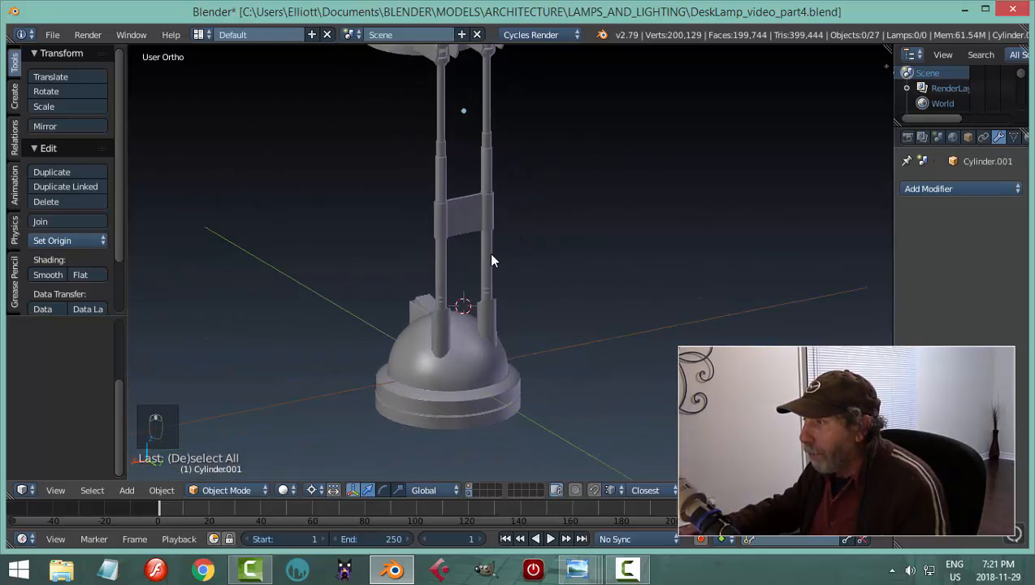
{"action": "right_click", "coordinate": [479, 225]}
{"action": "middle_click_drag", "start_coordinate": [573, 173], "coordinate": [581, 365], "text": "shift"}
{"action": "scroll", "coordinate": [520, 333], "scroll_direction": "up", "scroll_amount": 3}
{"action": "scroll", "coordinate": [513, 335], "scroll_direction": "up", "scroll_amount": 3}
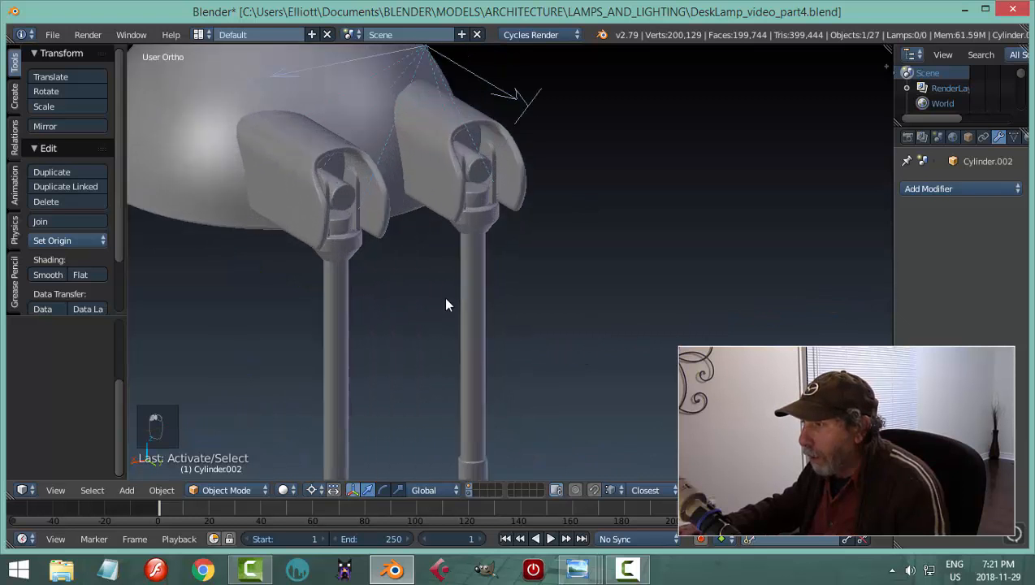
{"action": "middle_click_drag", "start_coordinate": [426, 276], "coordinate": [278, 244]}
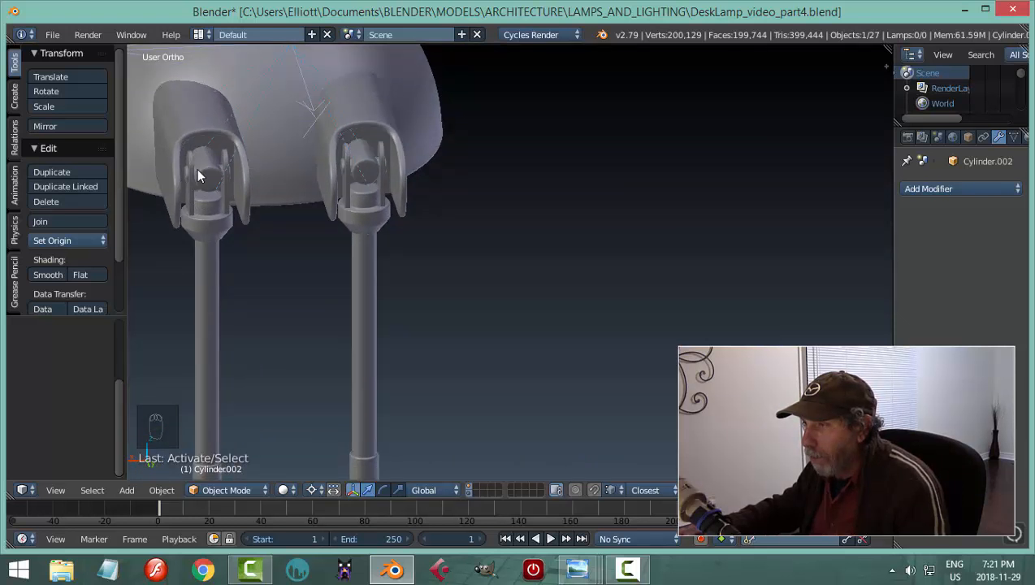
{"action": "right_click", "coordinate": [205, 253], "text": "shift"}
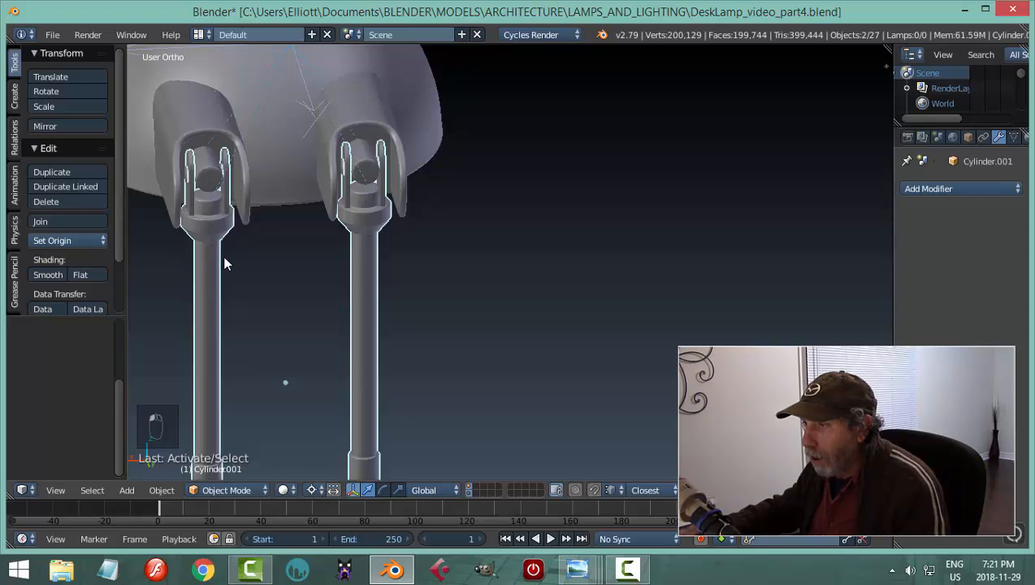
{"action": "middle_click_drag", "start_coordinate": [226, 262], "coordinate": [402, 216]}
{"action": "scroll", "coordinate": [439, 271], "scroll_direction": "down", "scroll_amount": 2}
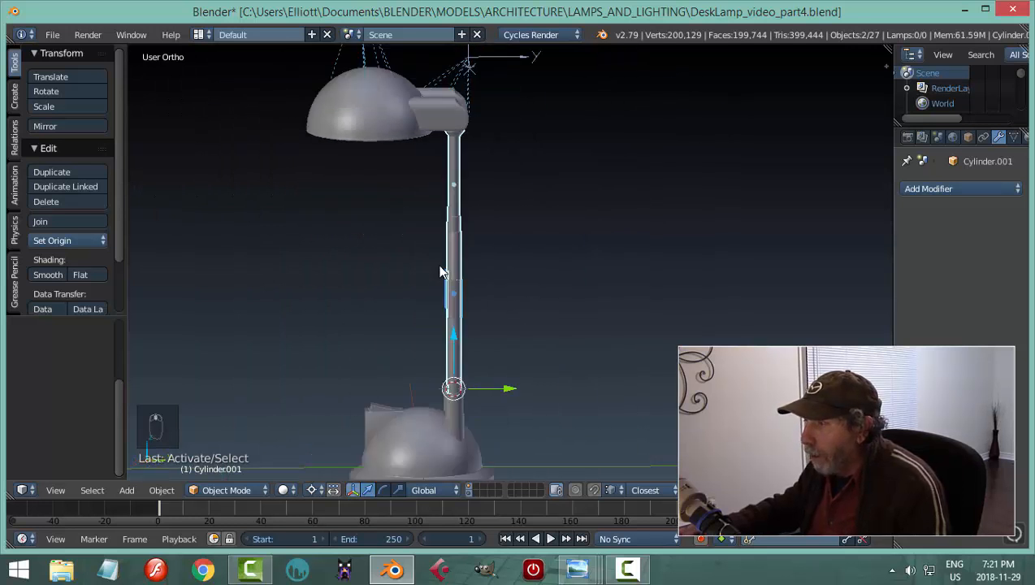
{"action": "scroll", "coordinate": [529, 343], "scroll_direction": "up", "scroll_amount": 1}
{"action": "middle_click_drag", "start_coordinate": [533, 338], "coordinate": [545, 285], "text": "shift"}
{"action": "scroll", "coordinate": [548, 322], "scroll_direction": "down", "scroll_amount": 2}
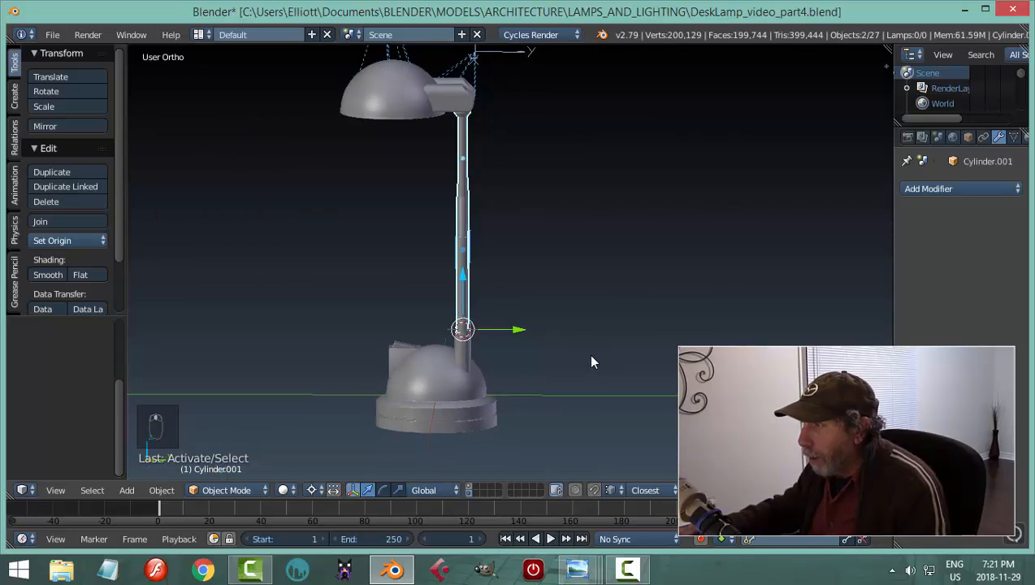
{"action": "key", "text": "r"}
{"action": "key", "text": "x"}
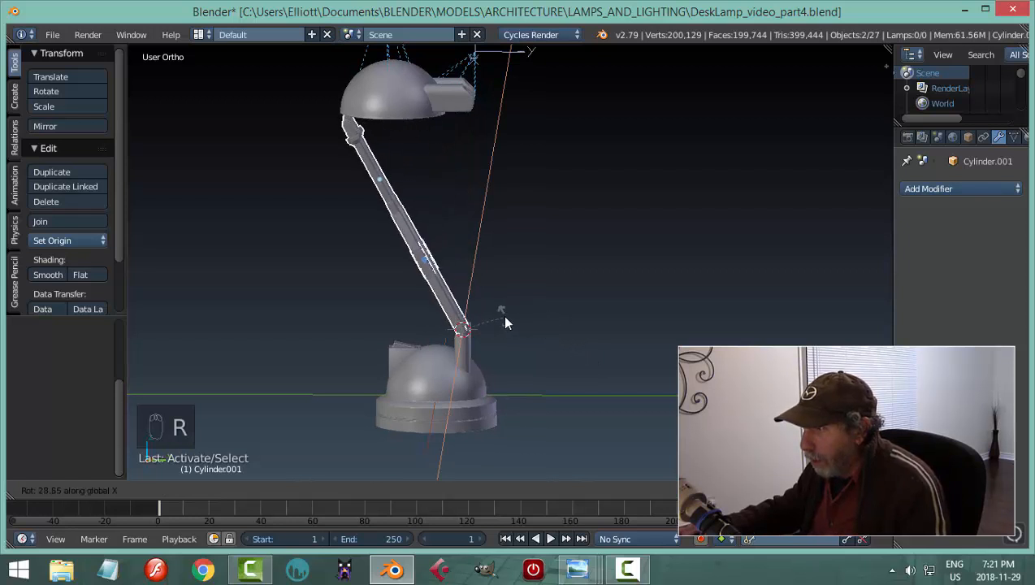
{"action": "left_click", "coordinate": [502, 315]}
- Examine the tilted arms at the base sockets and where they meet the dome shade
{"action": "middle_click_drag", "start_coordinate": [502, 314], "coordinate": [512, 375]}
{"action": "scroll", "coordinate": [453, 395], "scroll_direction": "up", "scroll_amount": 5}
{"action": "middle_click_drag", "start_coordinate": [452, 394], "coordinate": [590, 313]}
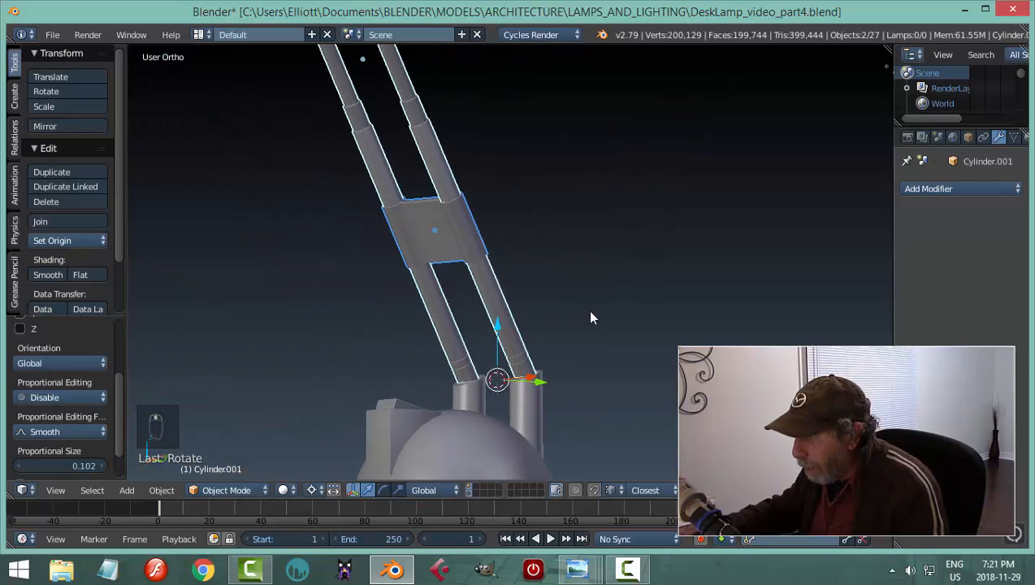
{"action": "scroll", "coordinate": [567, 383], "scroll_direction": "up", "scroll_amount": 3}
{"action": "middle_click_drag", "start_coordinate": [563, 419], "coordinate": [445, 242], "text": "shift"}
{"action": "scroll", "coordinate": [541, 196], "scroll_direction": "down", "scroll_amount": 4}
{"action": "scroll", "coordinate": [439, 225], "scroll_direction": "down", "scroll_amount": 5}
{"action": "scroll", "coordinate": [542, 259], "scroll_direction": "up", "scroll_amount": 3}
{"action": "scroll", "coordinate": [471, 243], "scroll_direction": "up", "scroll_amount": 3}
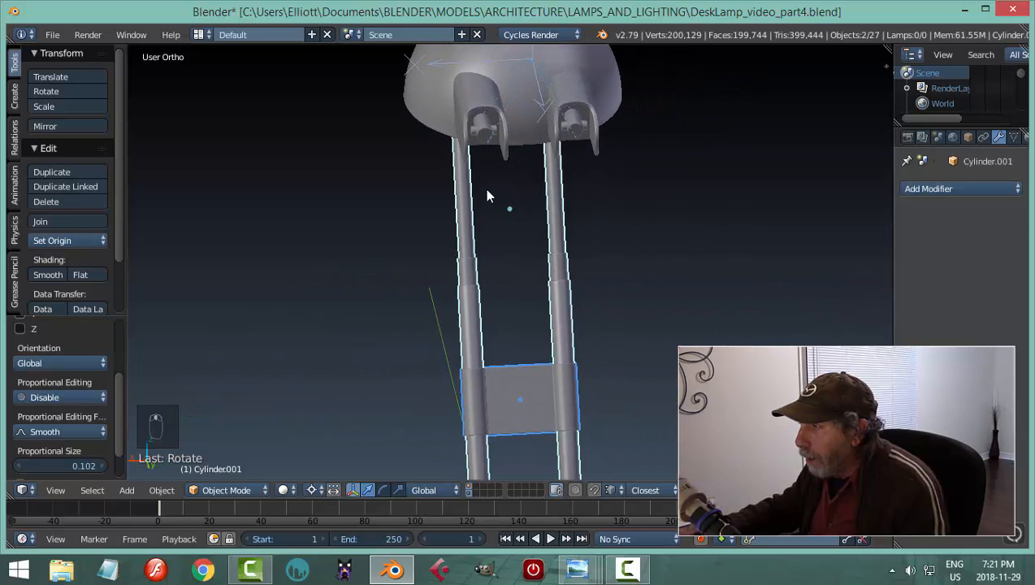
- Select the two empties controlling the dome shade and its brackets and move them about -2.6 along global Y
{"action": "key", "text": "a"}
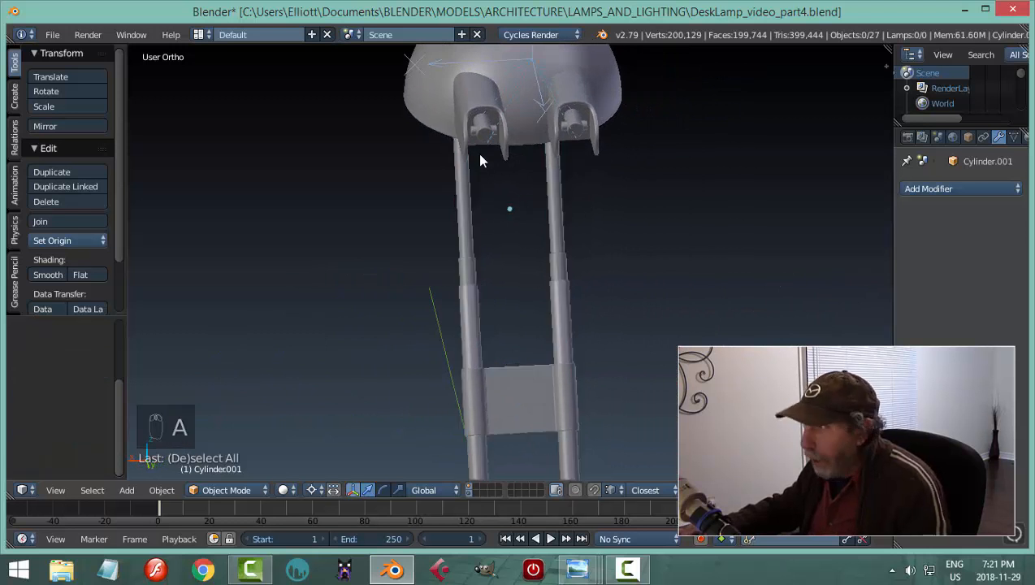
{"action": "right_click", "coordinate": [478, 93]}
{"action": "middle_click_drag", "start_coordinate": [545, 119], "coordinate": [540, 123]}
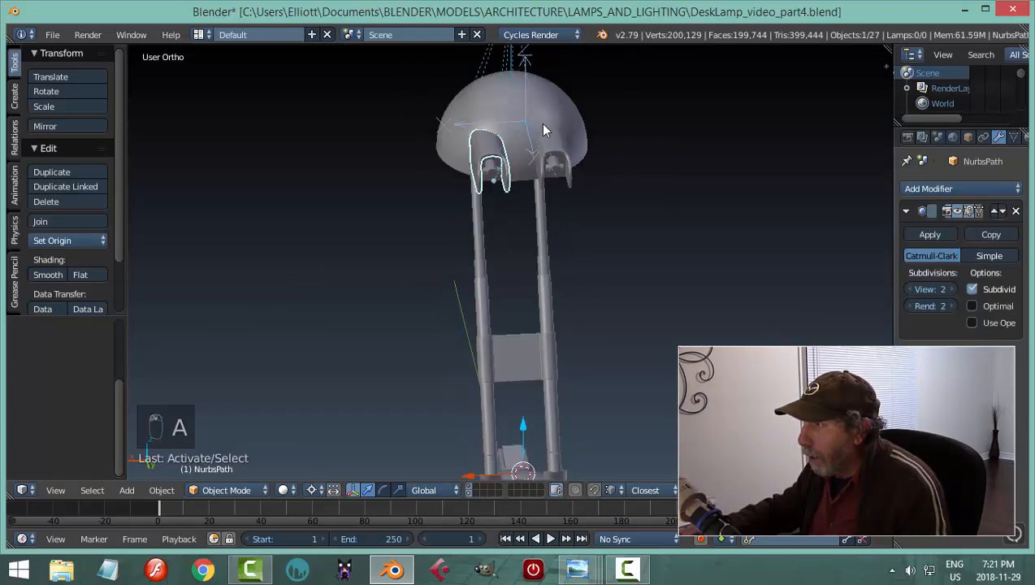
{"action": "right_click", "coordinate": [524, 85]}
{"action": "middle_click_drag", "start_coordinate": [453, 156], "coordinate": [578, 106]}
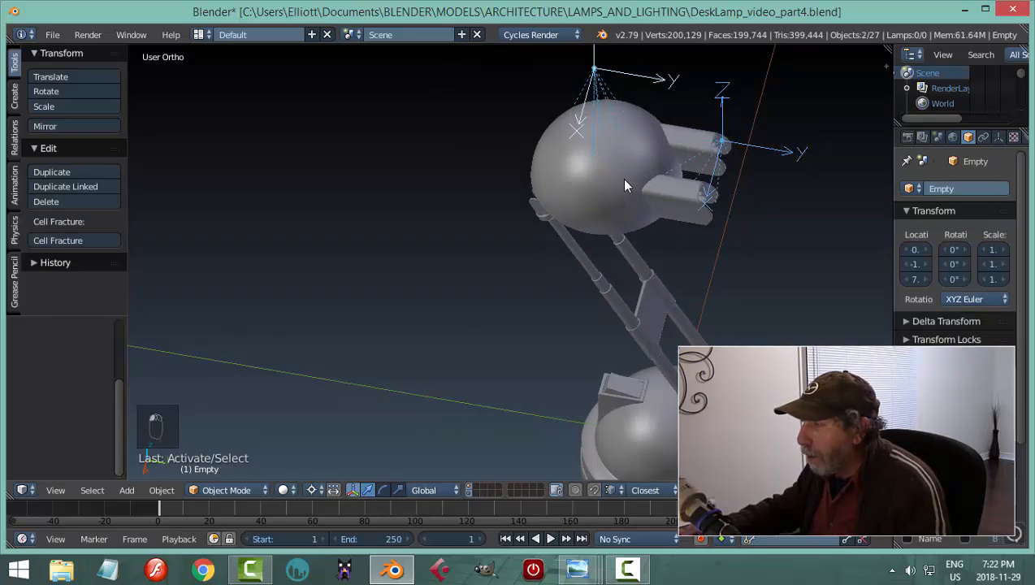
{"action": "scroll", "coordinate": [625, 186], "scroll_direction": "down", "scroll_amount": 3}
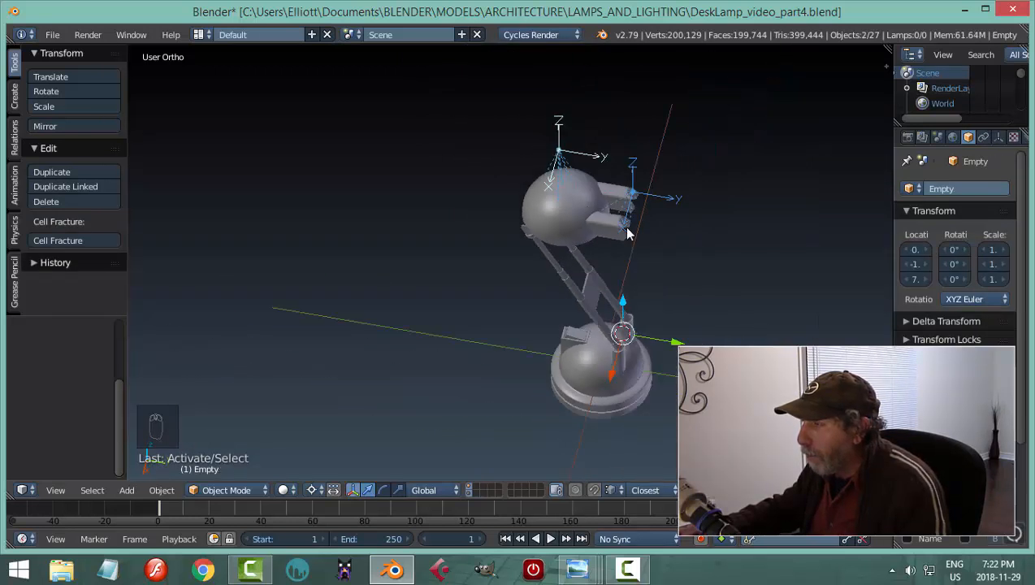
{"action": "mouse_move", "coordinate": [664, 220]}
{"action": "middle_mouse_down"}
{"action": "mouse_move", "coordinate": [684, 178]}
{"action": "mouse_move", "coordinate": [652, 206]}
{"action": "middle_mouse_up"}
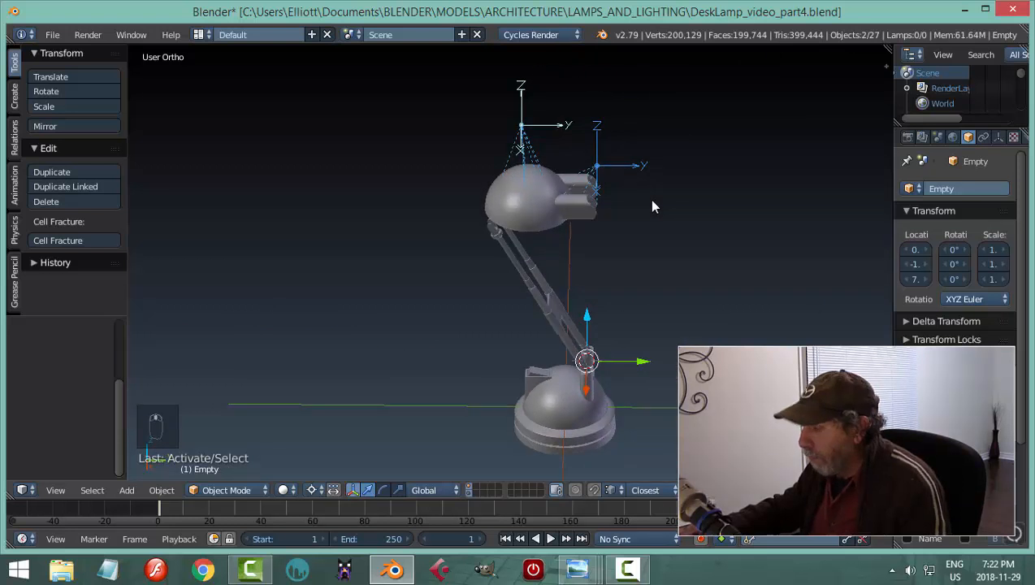
{"action": "scroll", "coordinate": [652, 206], "scroll_direction": "up", "scroll_amount": 2}
{"action": "key", "text": "g"}
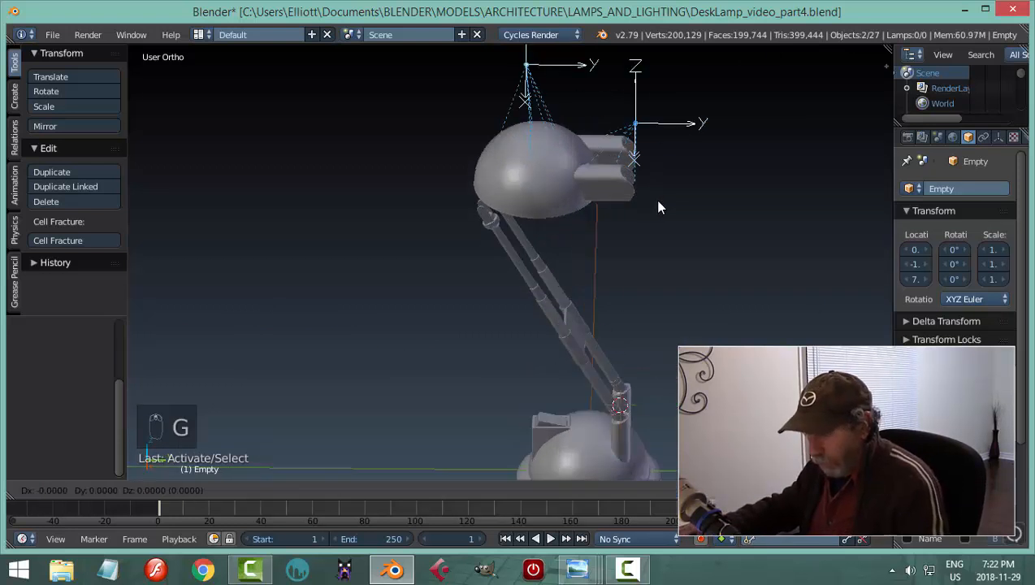
{"action": "key", "text": "y"}
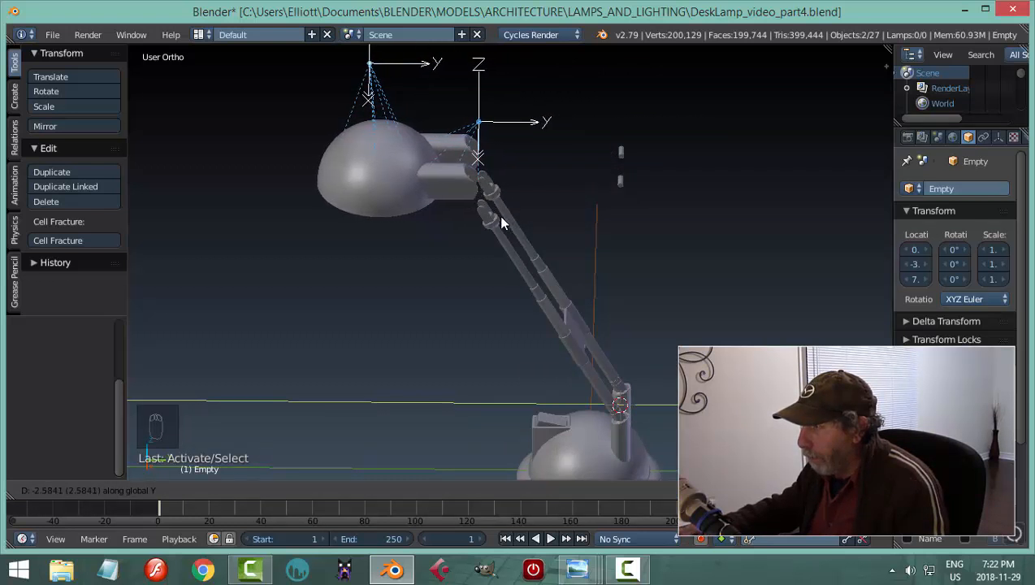
{"action": "left_click", "coordinate": [518, 219]}
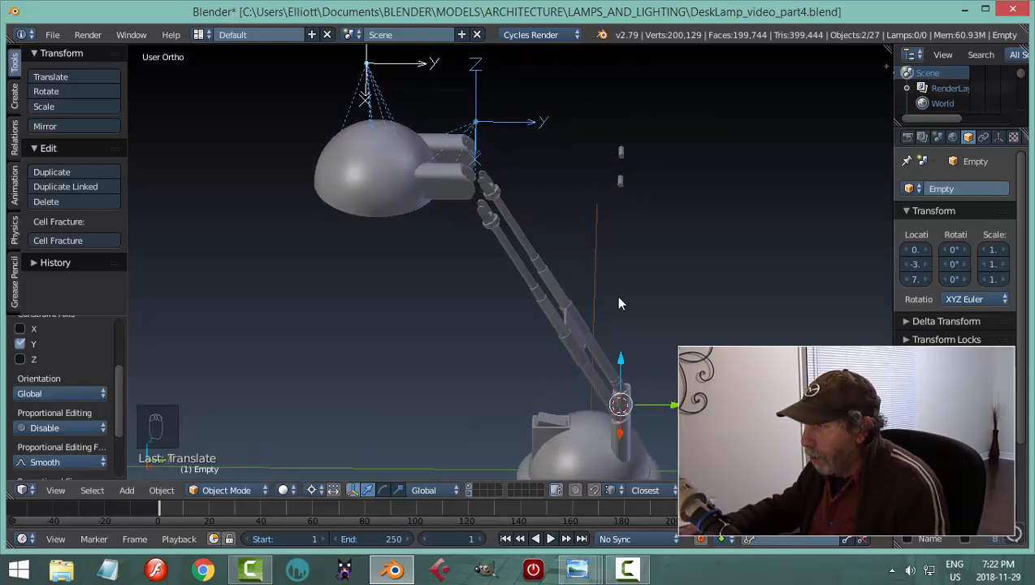
- Set the pivot to Median Point and shift the shade's empties down in Z and slightly along Y onto the arm tips
{"action": "left_click", "coordinate": [315, 490]}
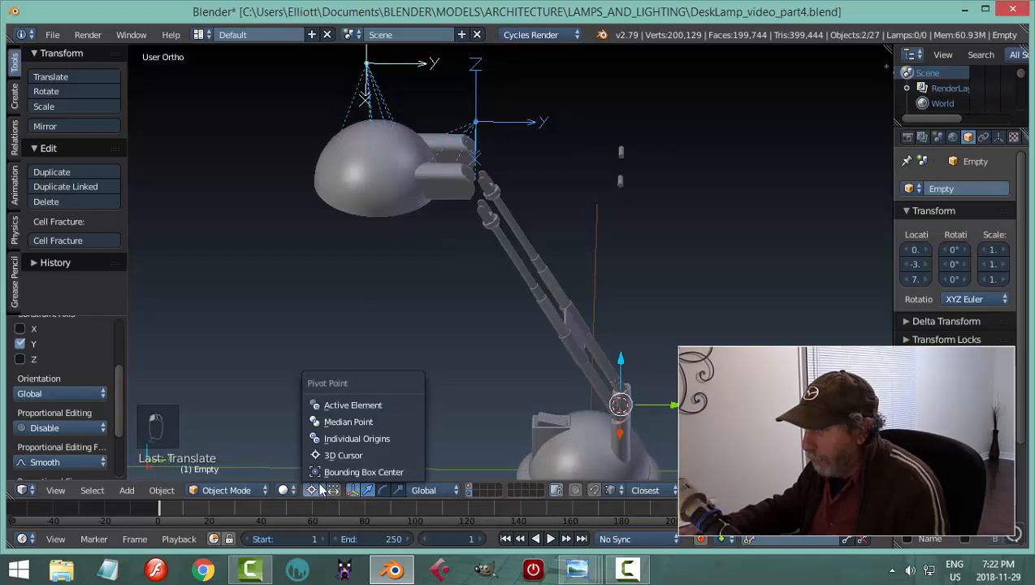
{"action": "left_click", "coordinate": [348, 422]}
{"action": "middle_click_drag", "start_coordinate": [506, 324], "coordinate": [512, 299]}
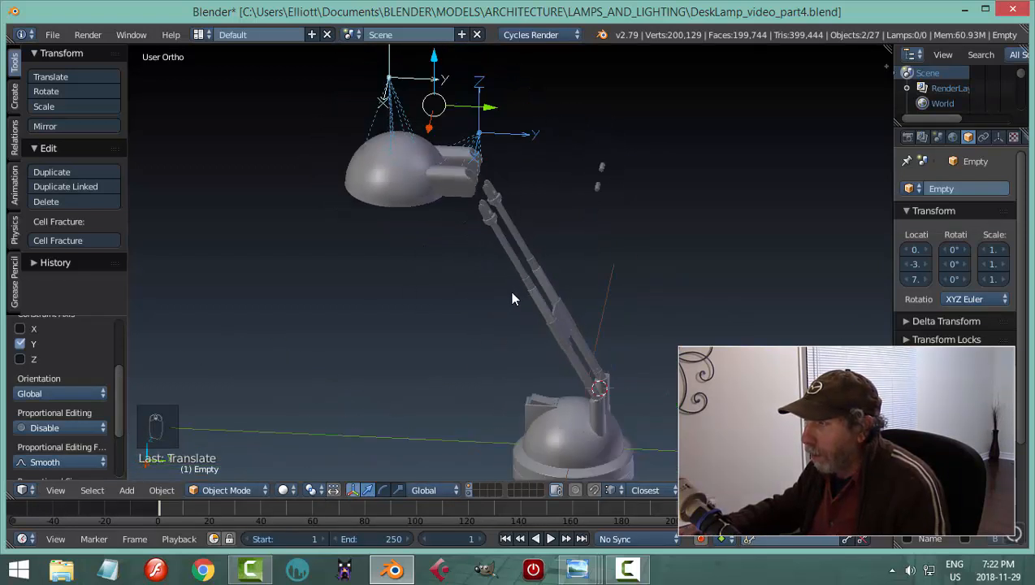
{"action": "key", "text": "KP_1"}
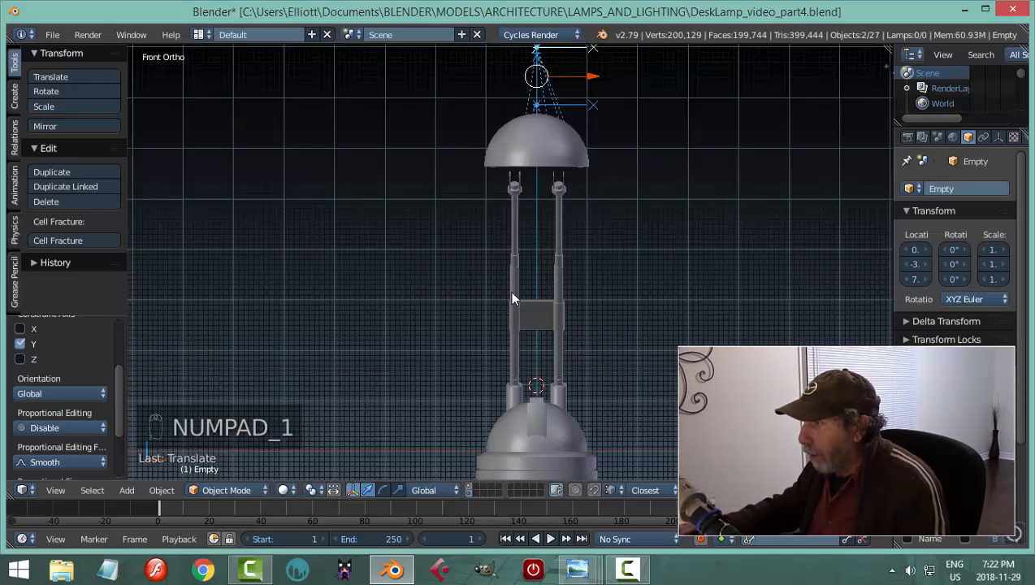
{"action": "key", "text": "KP_3"}
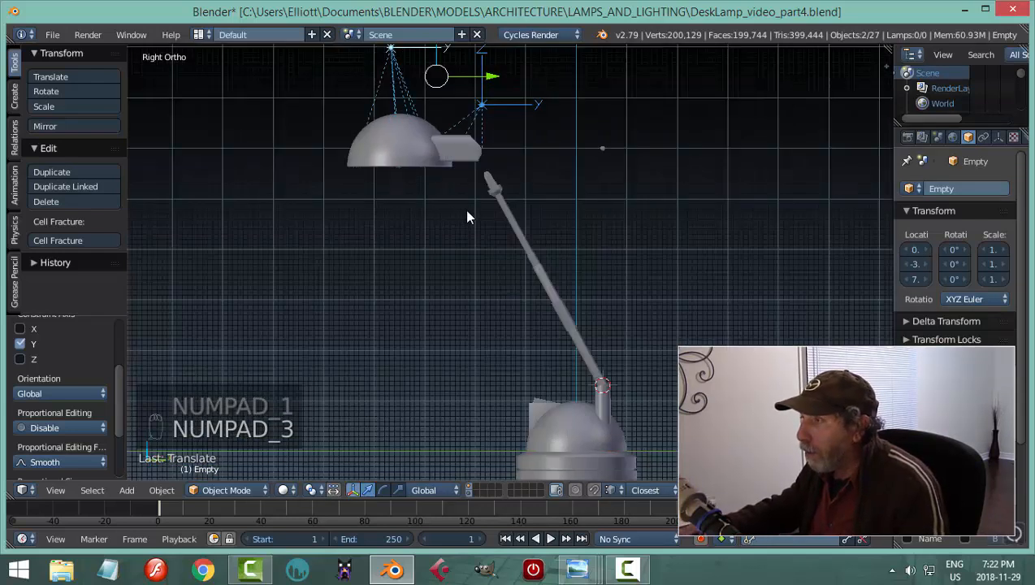
{"action": "middle_click_drag", "start_coordinate": [467, 211], "coordinate": [501, 338], "text": "shift"}
{"action": "left_click_drag", "start_coordinate": [472, 152], "coordinate": [477, 185]}
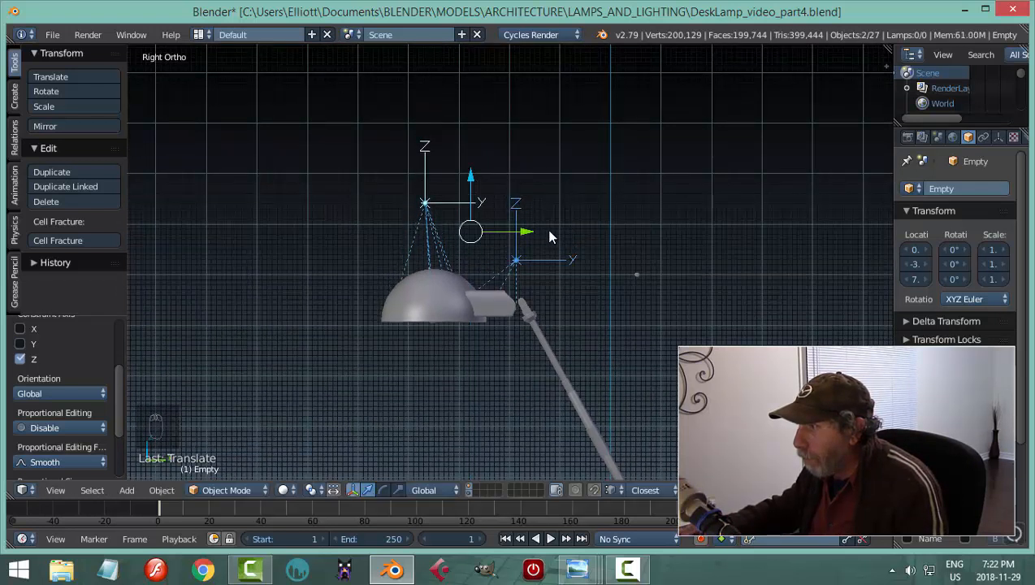
{"action": "left_click_drag", "start_coordinate": [531, 233], "coordinate": [545, 233]}
{"action": "middle_click_drag", "start_coordinate": [666, 295], "coordinate": [686, 318]}
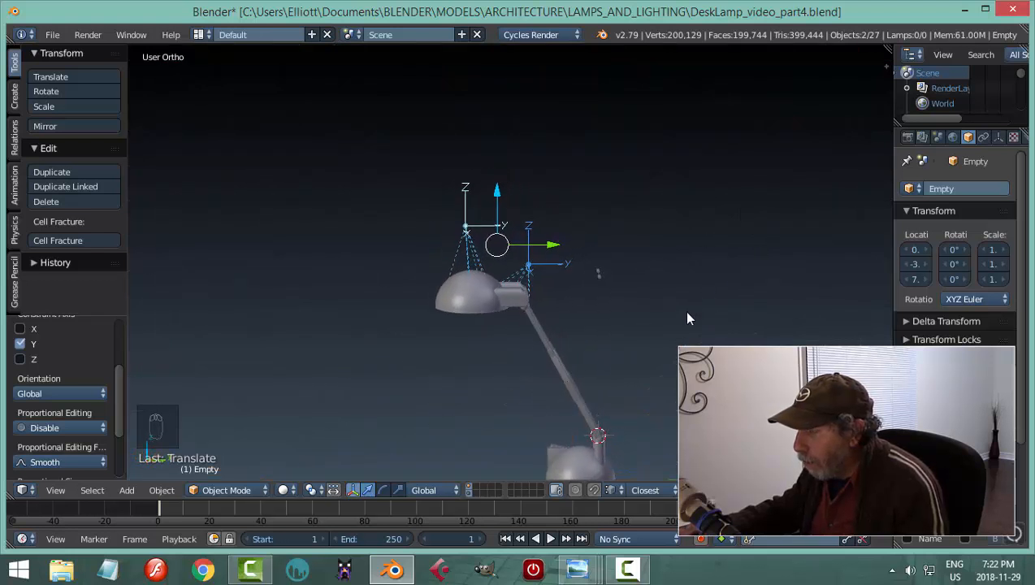
{"action": "scroll", "coordinate": [568, 345], "scroll_direction": "up", "scroll_amount": 1}
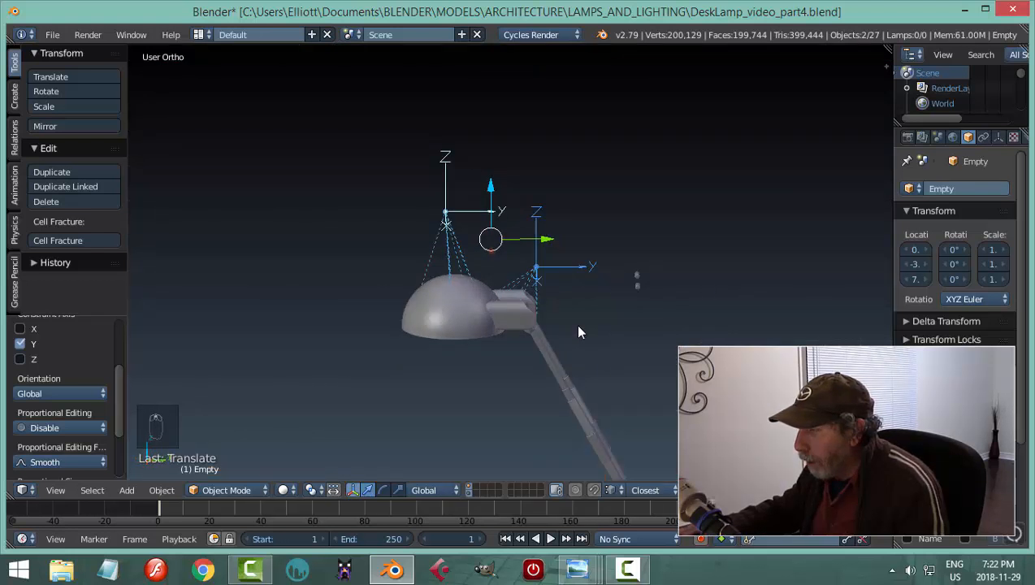
{"action": "key", "text": "g"}
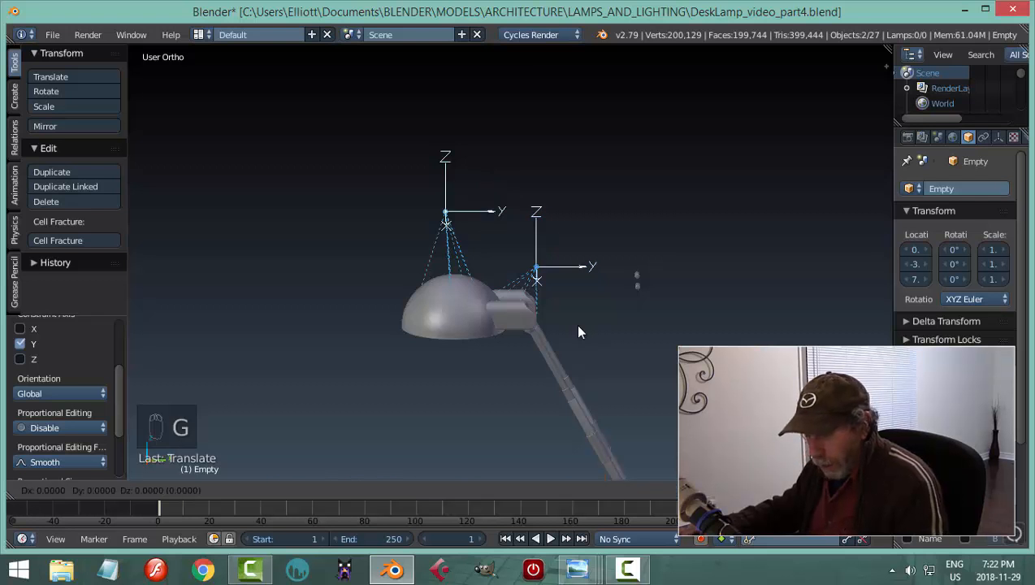
{"action": "key", "text": "x"}
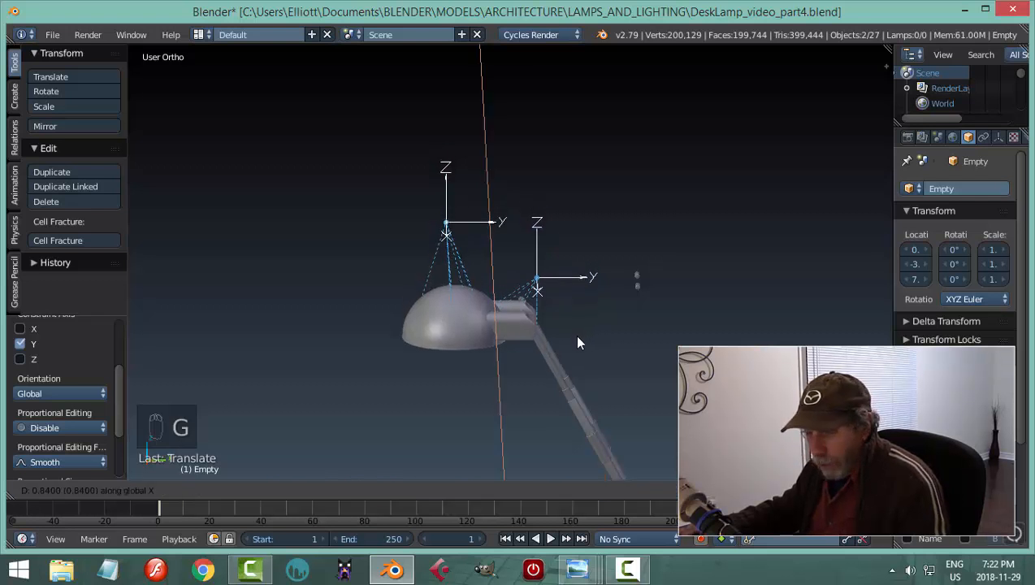
{"action": "key", "text": "Escape"}
- Rotate the dome shade's two empties about -24 degrees around the global X axis
{"action": "key", "text": "r"}
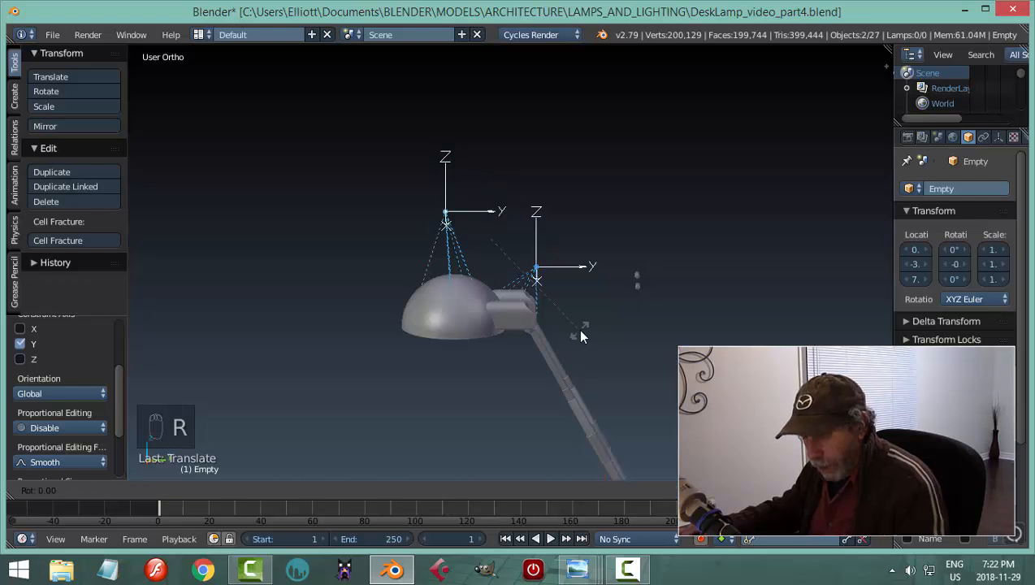
{"action": "key", "text": "x"}
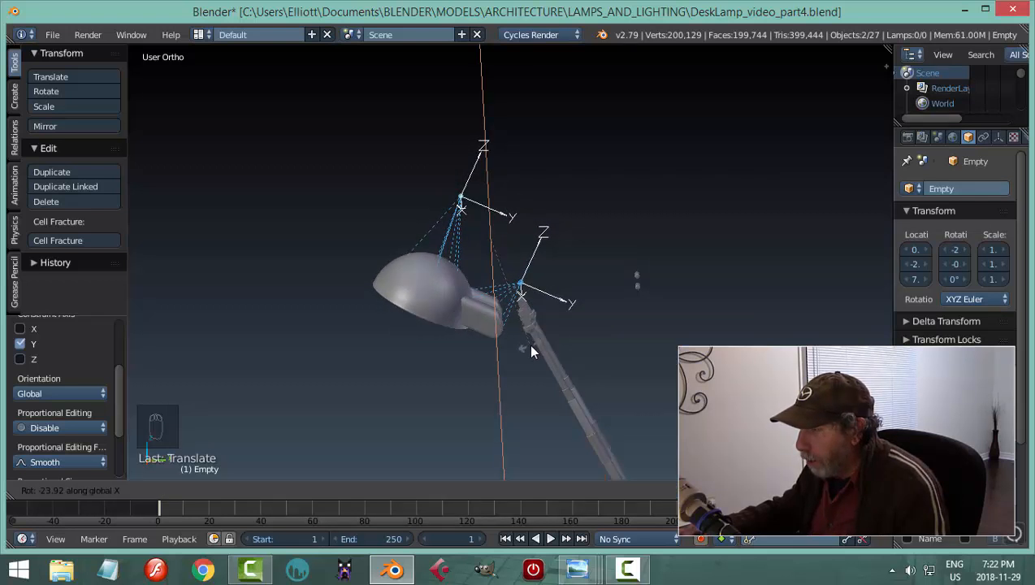
{"action": "left_click", "coordinate": [535, 342]}
- Move the shade's empties about 0.6 along global Y and nudge them in Z so the brackets meet the arm tips
{"action": "scroll", "coordinate": [589, 384], "scroll_direction": "down", "scroll_amount": 2}
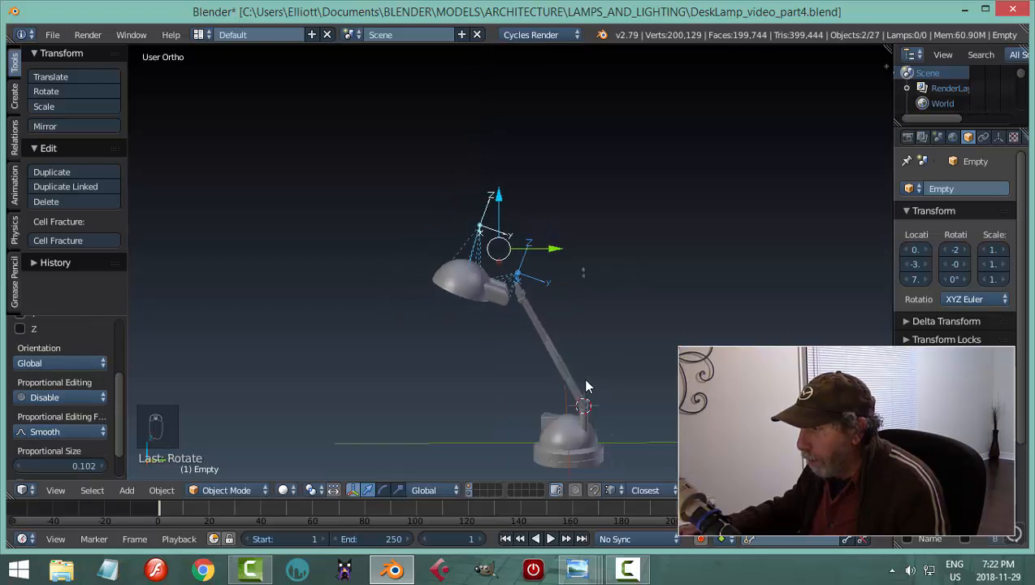
{"action": "key", "text": "g"}
{"action": "key", "text": "y"}
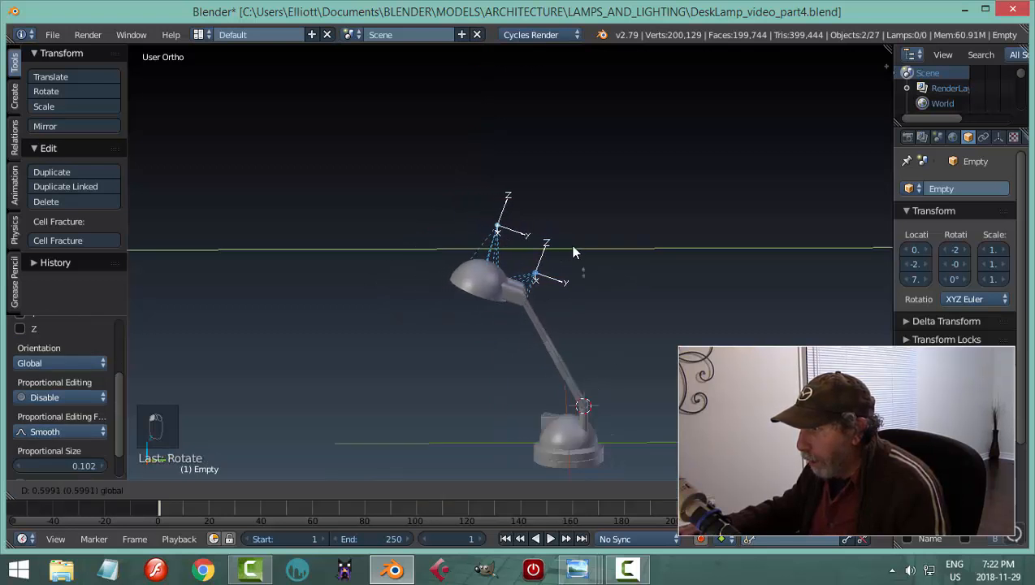
{"action": "left_click", "coordinate": [571, 250]}
{"action": "left_click_drag", "start_coordinate": [517, 193], "coordinate": [523, 192]}
- Check the shade brackets against the arm tips from behind and nudge the shade's empties along global Y
{"action": "middle_click_drag", "start_coordinate": [565, 248], "coordinate": [439, 290]}
{"action": "key", "text": "ctrl+KP_1"}
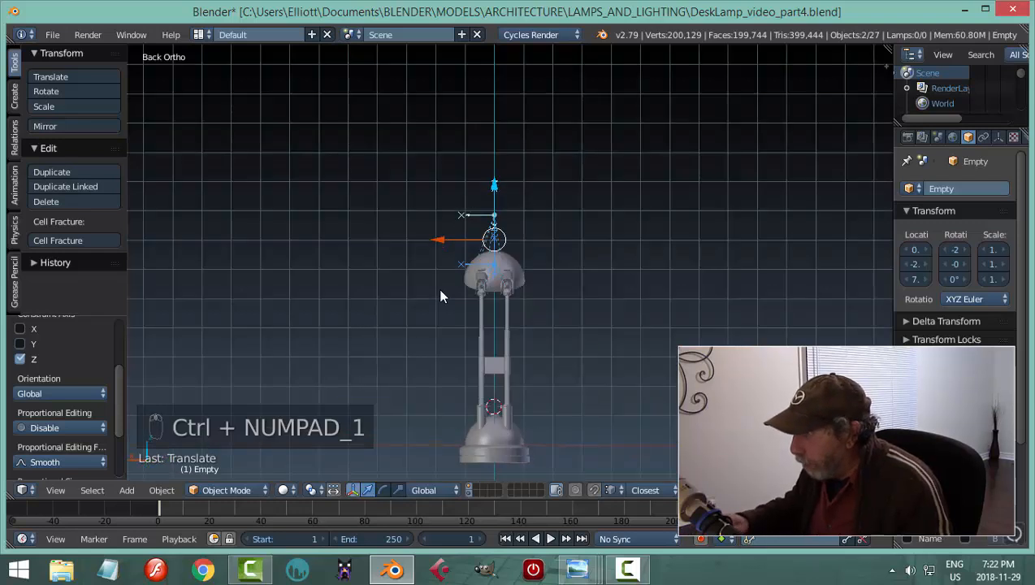
{"action": "scroll", "coordinate": [440, 297], "scroll_direction": "up", "scroll_amount": 4}
{"action": "scroll", "coordinate": [442, 350], "scroll_direction": "up", "scroll_amount": 2}
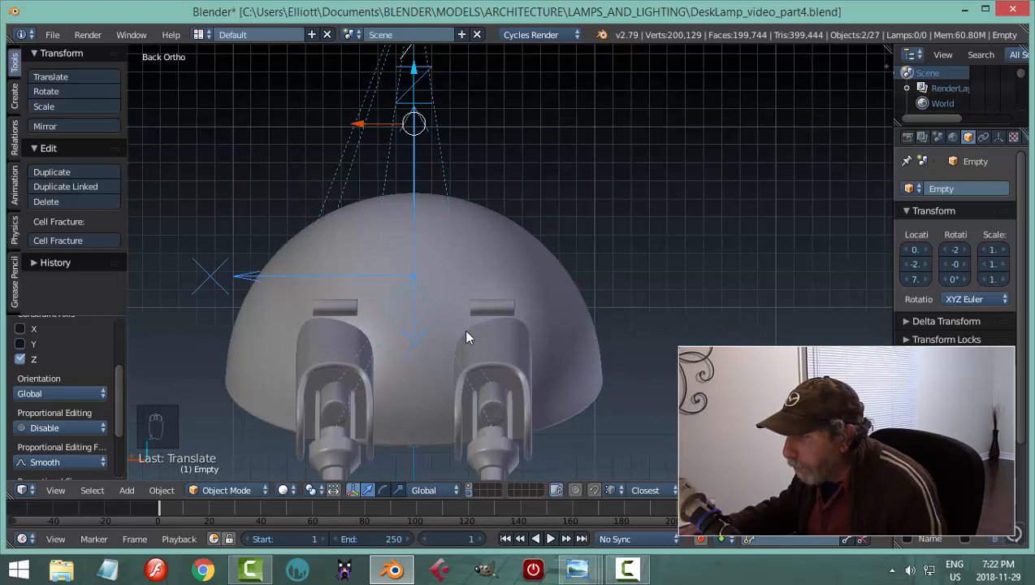
{"action": "middle_click_drag", "start_coordinate": [493, 343], "coordinate": [468, 275]}
{"action": "middle_click_drag", "start_coordinate": [492, 235], "coordinate": [493, 313]}
{"action": "key", "text": "g"}
{"action": "key", "text": "y"}
{"action": "left_click", "coordinate": [406, 162]}
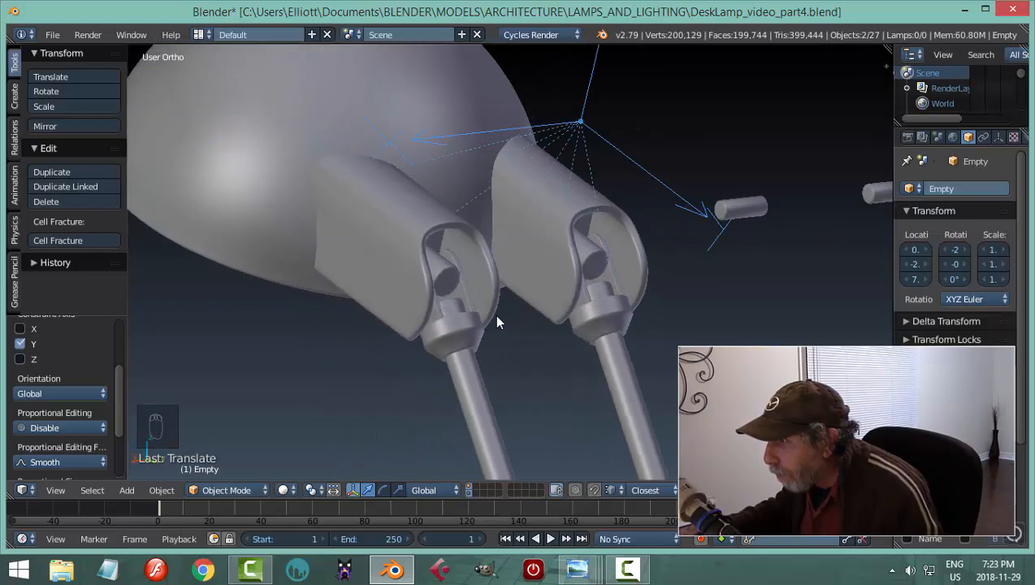
- Select the two loose pins beside the shade and center their origin on their geometry
{"action": "right_click", "coordinate": [733, 202]}
{"action": "scroll", "coordinate": [792, 231], "scroll_direction": "down", "scroll_amount": 2}
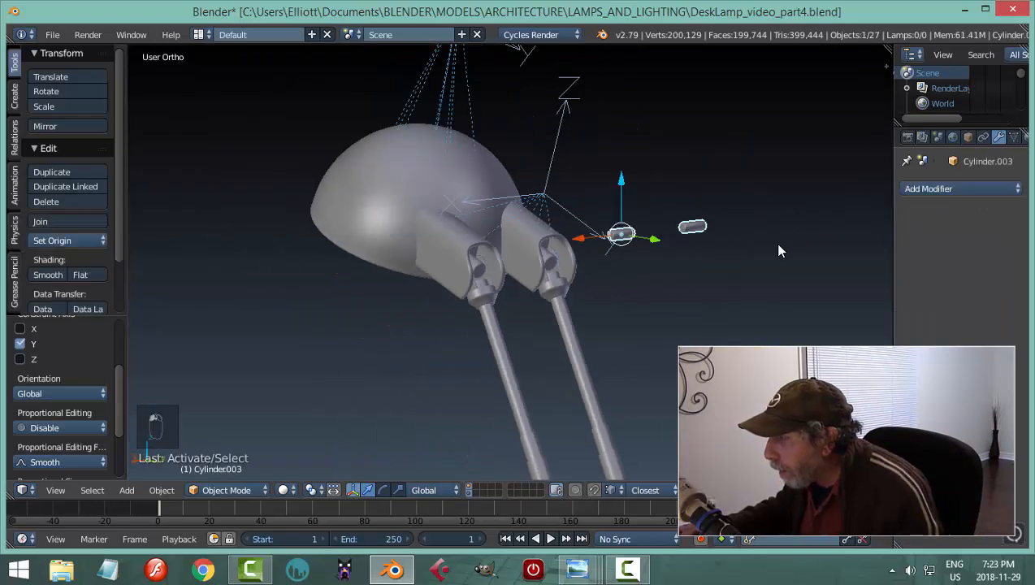
{"action": "left_click", "coordinate": [66, 240]}
{"action": "left_click", "coordinate": [94, 277]}
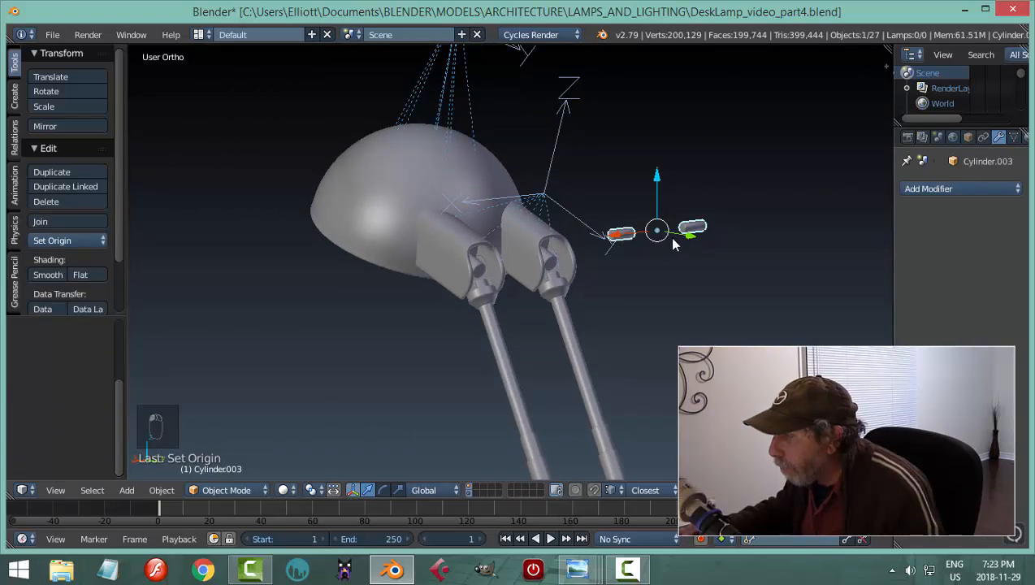
- Move the two pins along global Y and Z to the joints between the arms and the shade brackets
{"action": "middle_click_drag", "start_coordinate": [650, 258], "coordinate": [678, 270]}
{"action": "key", "text": "g"}
{"action": "key", "text": "y"}
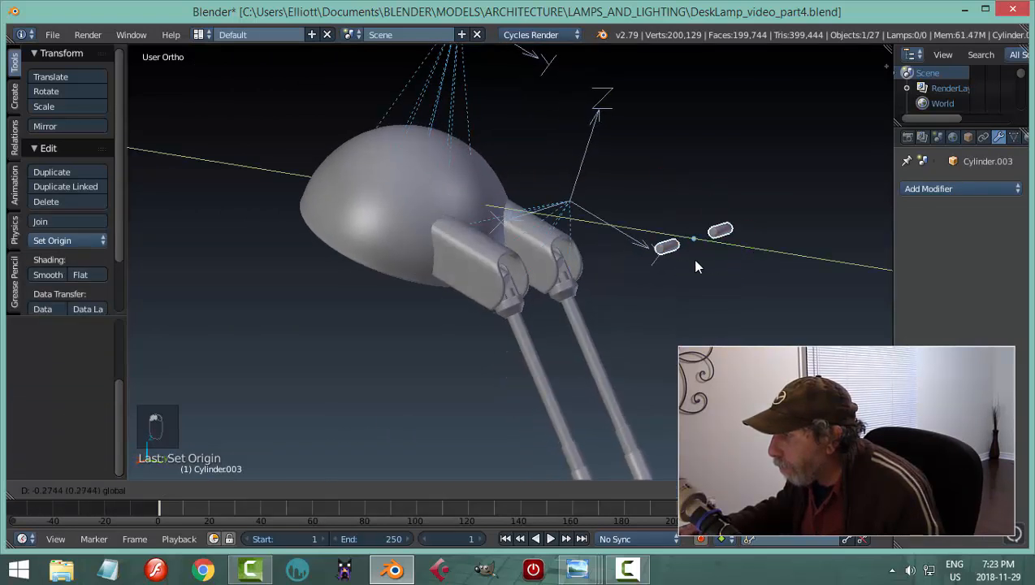
{"action": "left_click", "coordinate": [559, 264]}
{"action": "key", "text": "g"}
{"action": "key", "text": "z"}
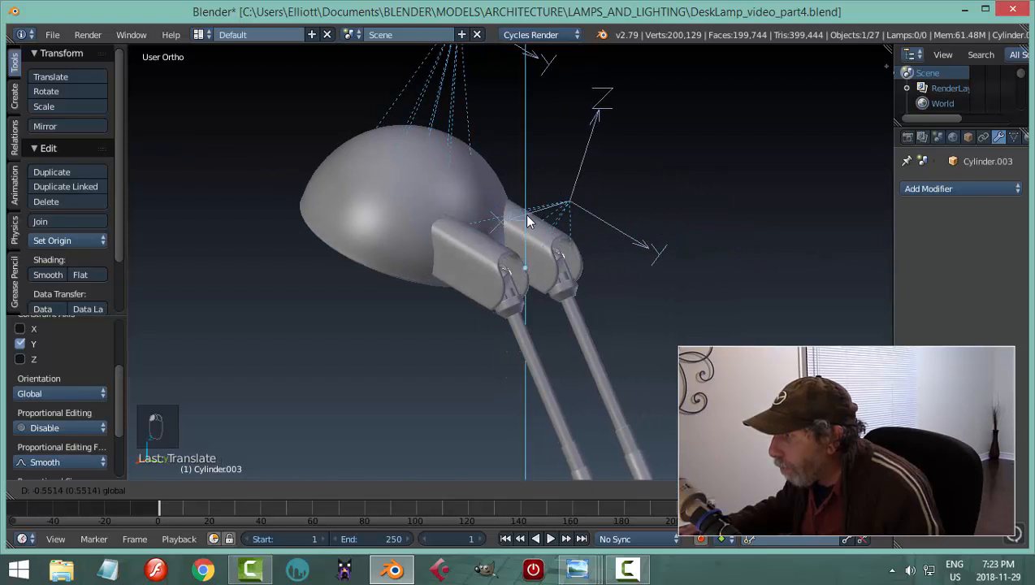
{"action": "left_click", "coordinate": [528, 225]}
- Frame the two pins from behind and raise them slightly along global Z within the arm joints
{"action": "key", "text": "KP_Decimal"}
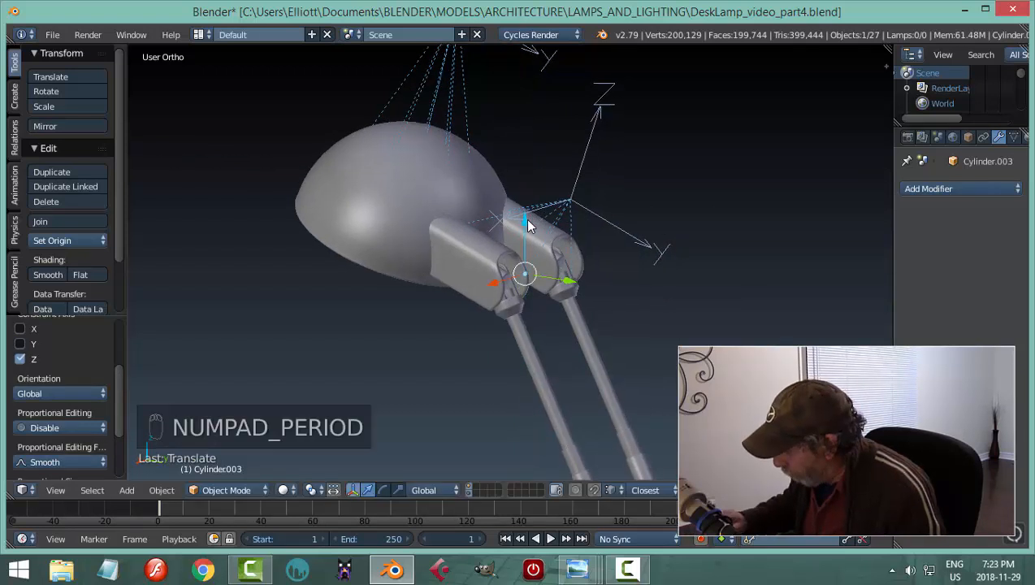
{"action": "middle_click_drag", "start_coordinate": [633, 302], "coordinate": [512, 295]}
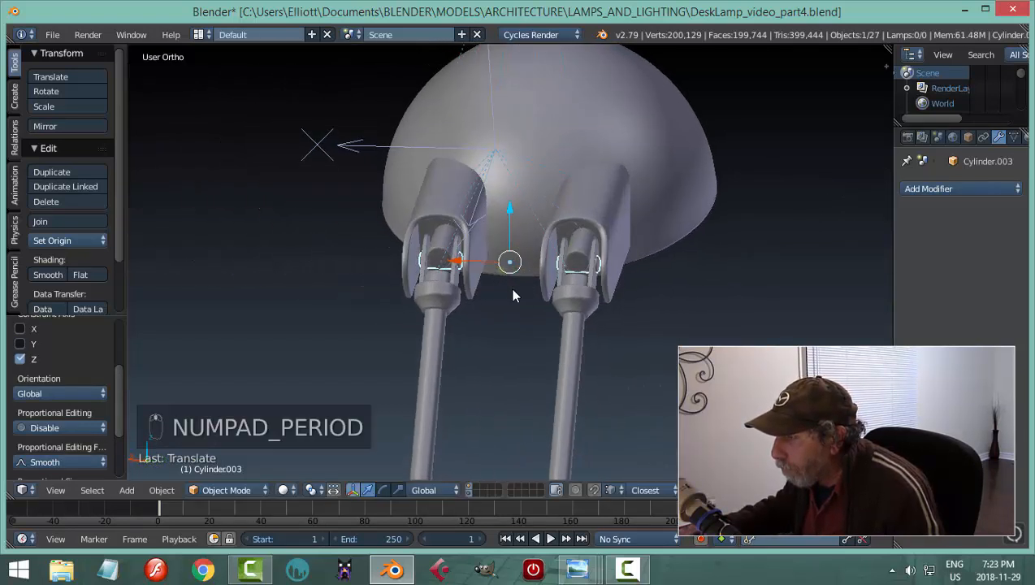
{"action": "scroll", "coordinate": [505, 252], "scroll_direction": "up", "scroll_amount": 2}
{"action": "key", "text": "g"}
{"action": "key", "text": "z"}
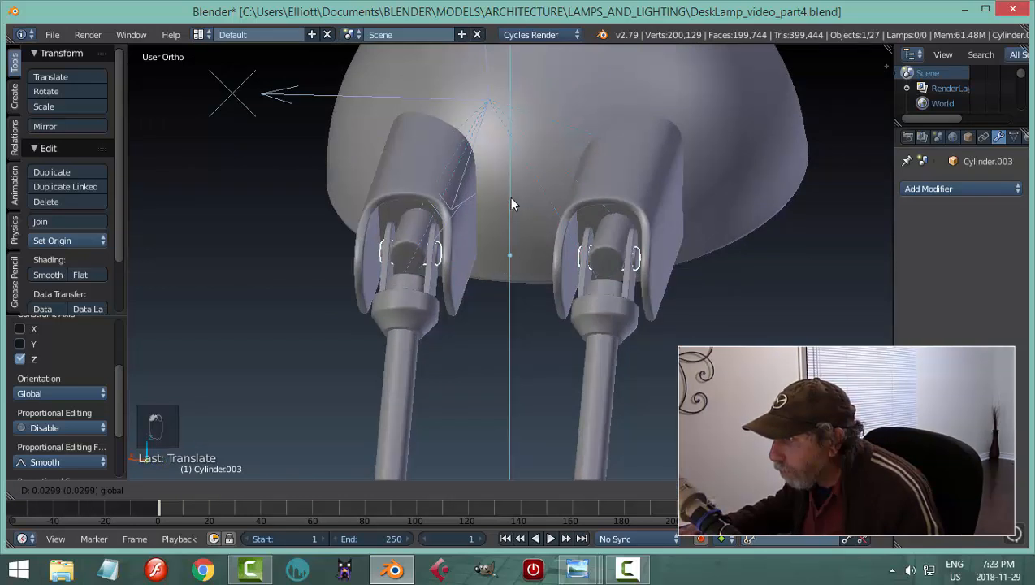
{"action": "left_click", "coordinate": [511, 200]}
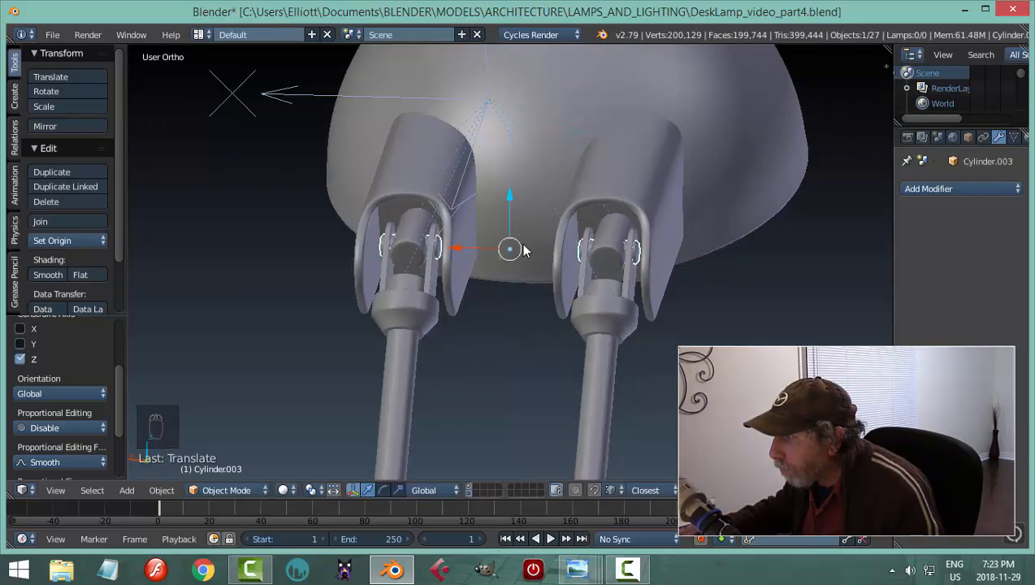
- Hide the near shade bracket and fine-tune the position of the pins in the arm joints
{"action": "middle_click_drag", "start_coordinate": [519, 236], "coordinate": [715, 209]}
{"action": "right_click", "coordinate": [439, 230]}
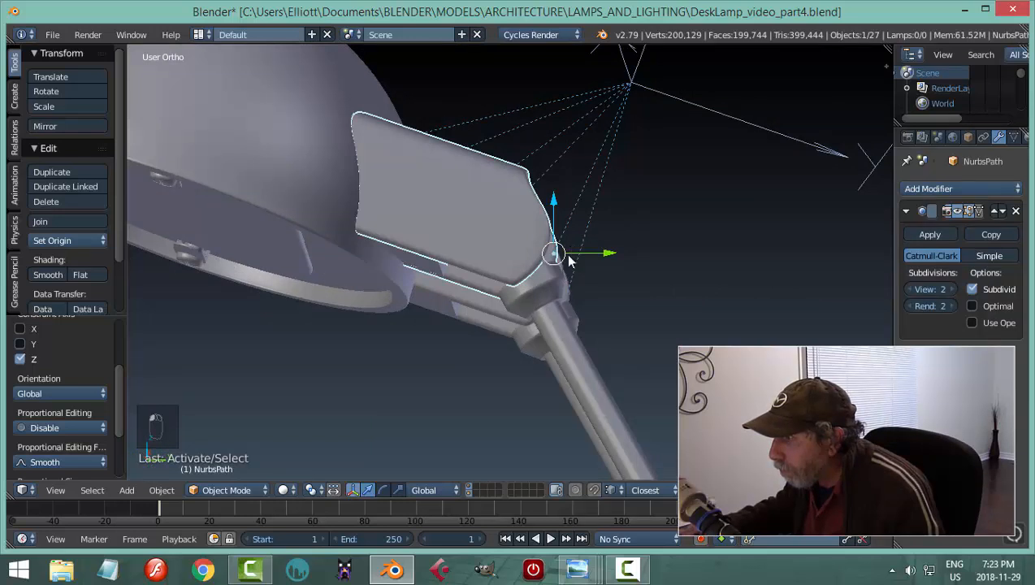
{"action": "middle_click_drag", "start_coordinate": [568, 260], "coordinate": [493, 273]}
{"action": "key", "text": "h"}
{"action": "right_click", "coordinate": [489, 263]}
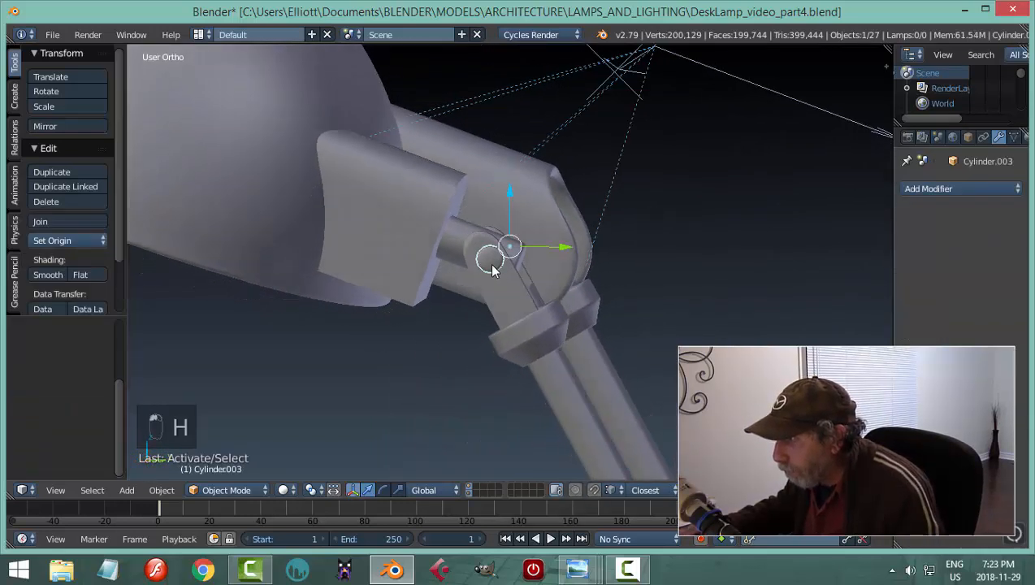
{"action": "key", "text": "g"}
{"action": "key", "text": "x"}
{"action": "left_click", "coordinate": [558, 249]}
- Unhide the shade bracket, clear the selection, and save the file
{"action": "middle_click_drag", "start_coordinate": [558, 248], "coordinate": [665, 241]}
{"action": "key", "text": "alt+h"}
{"action": "key", "text": "a"}
{"action": "scroll", "coordinate": [597, 279], "scroll_direction": "down", "scroll_amount": 8}
{"action": "middle_click_drag", "start_coordinate": [468, 283], "coordinate": [652, 311]}
{"action": "key", "text": "ctrl+s"}
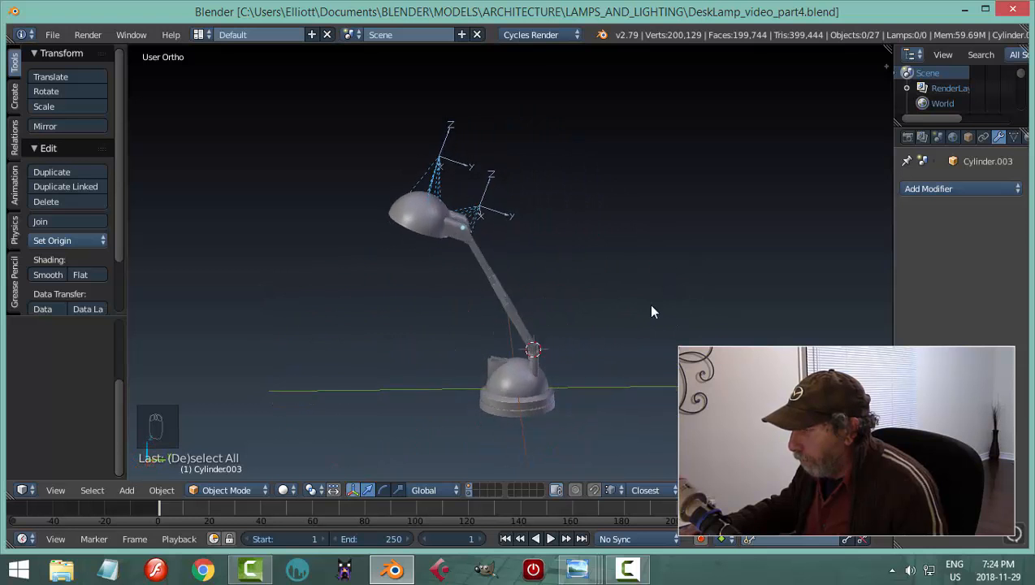
- Examine the posed lamp's bracket joints, arms and base from several angles
{"action": "middle_click_drag", "start_coordinate": [635, 367], "coordinate": [537, 377]}
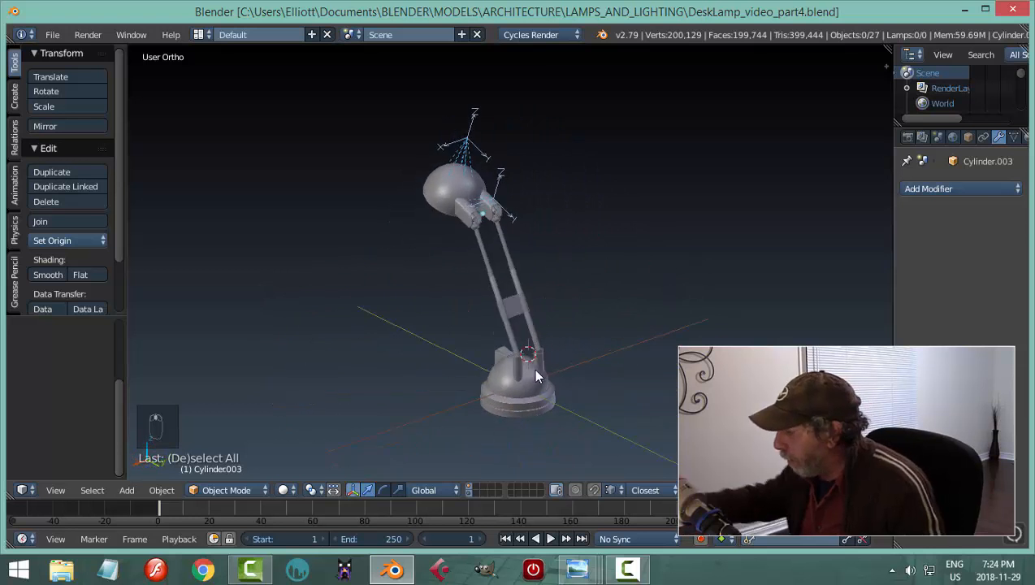
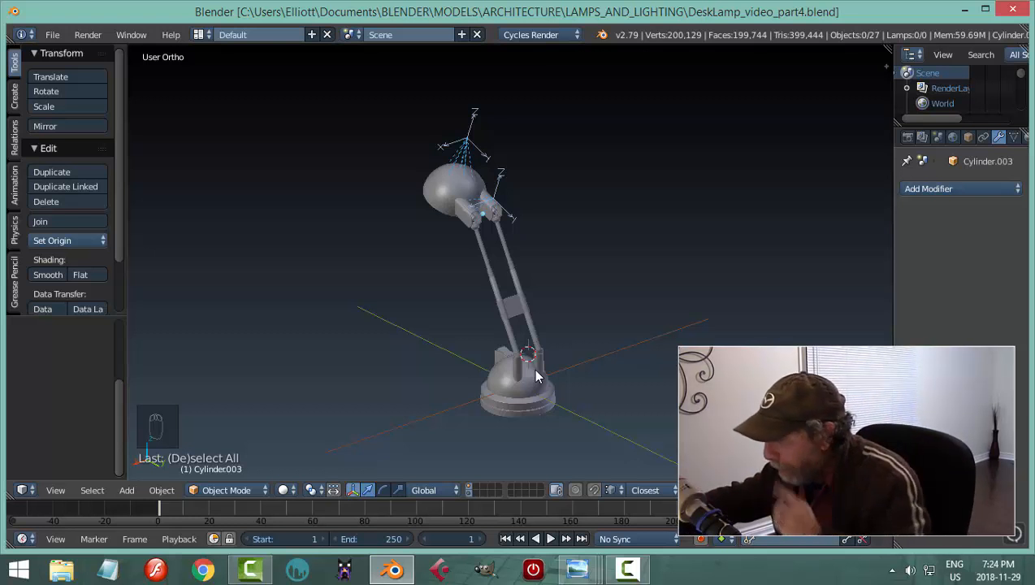
{"action": "scroll", "coordinate": [546, 368], "scroll_direction": "up", "scroll_amount": 4}
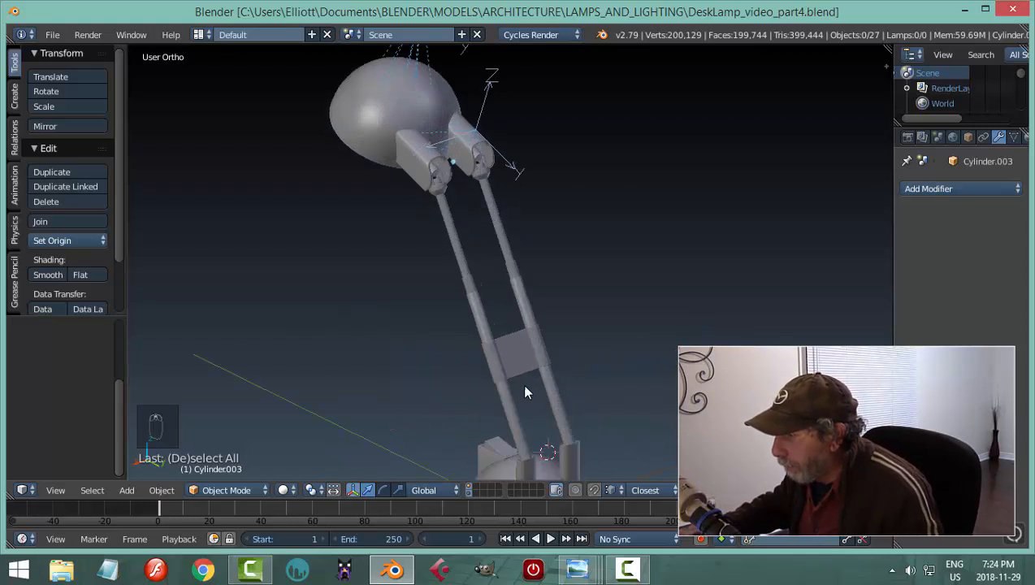
{"action": "middle_click_drag", "start_coordinate": [522, 384], "coordinate": [386, 303]}
{"action": "middle_click_drag", "start_coordinate": [554, 165], "coordinate": [465, 366], "text": "shift"}
{"action": "scroll", "coordinate": [465, 367], "scroll_direction": "up", "scroll_amount": 4}
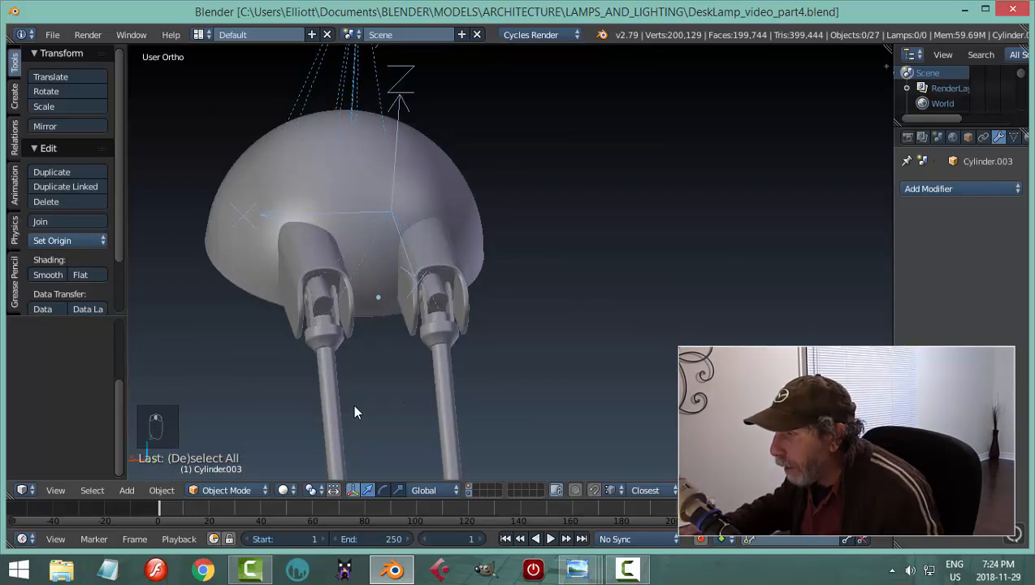
{"action": "middle_click_drag", "start_coordinate": [354, 405], "coordinate": [451, 414], "text": "shift"}
{"action": "scroll", "coordinate": [451, 413], "scroll_direction": "down", "scroll_amount": 5}
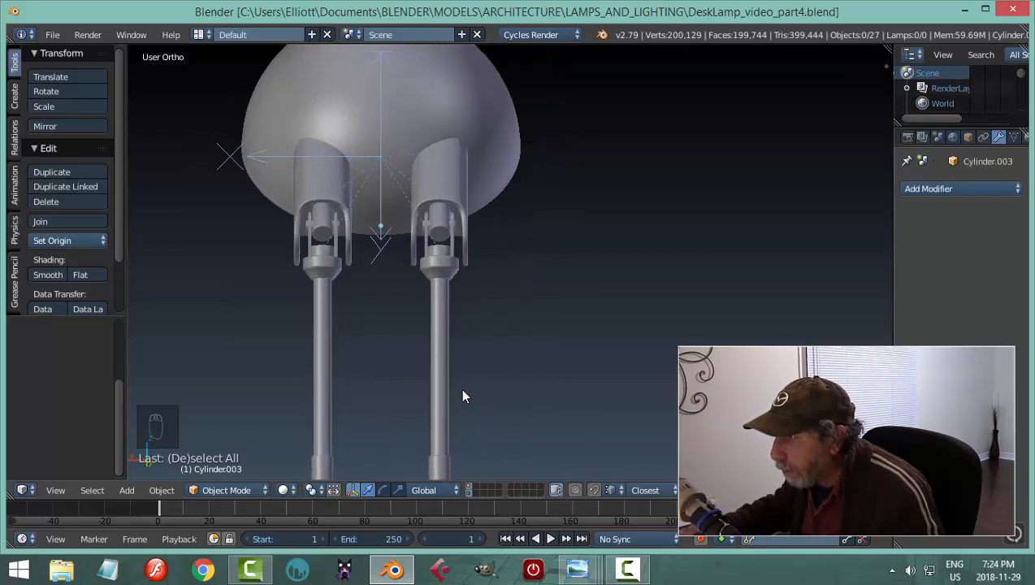
{"action": "middle_click_drag", "start_coordinate": [481, 302], "coordinate": [532, 337]}
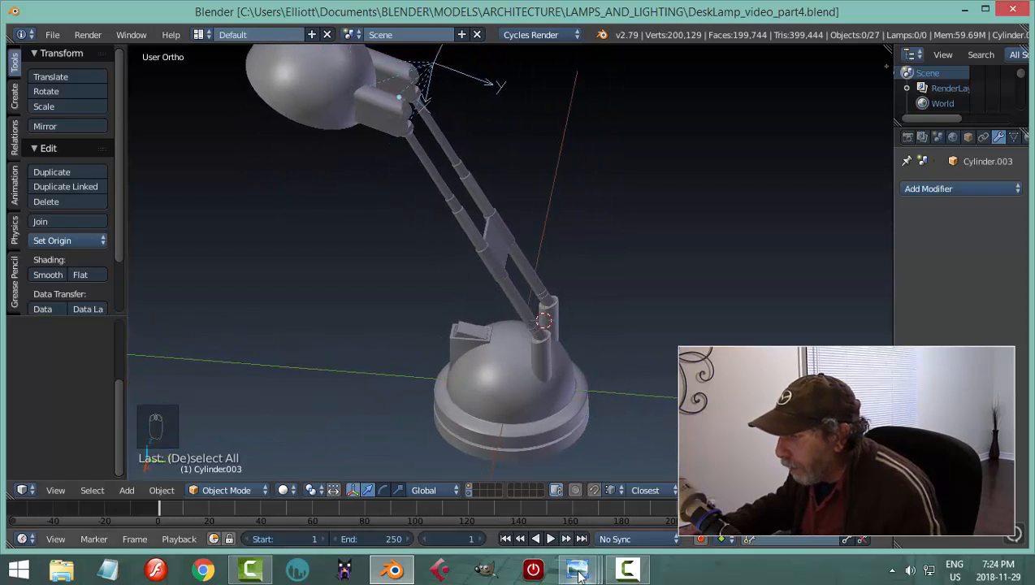
- Compare the lamp with the reference photo 1.jpg in Windows Photo Viewer and return to Blender
{"action": "mouse_move", "coordinate": [579, 575]}
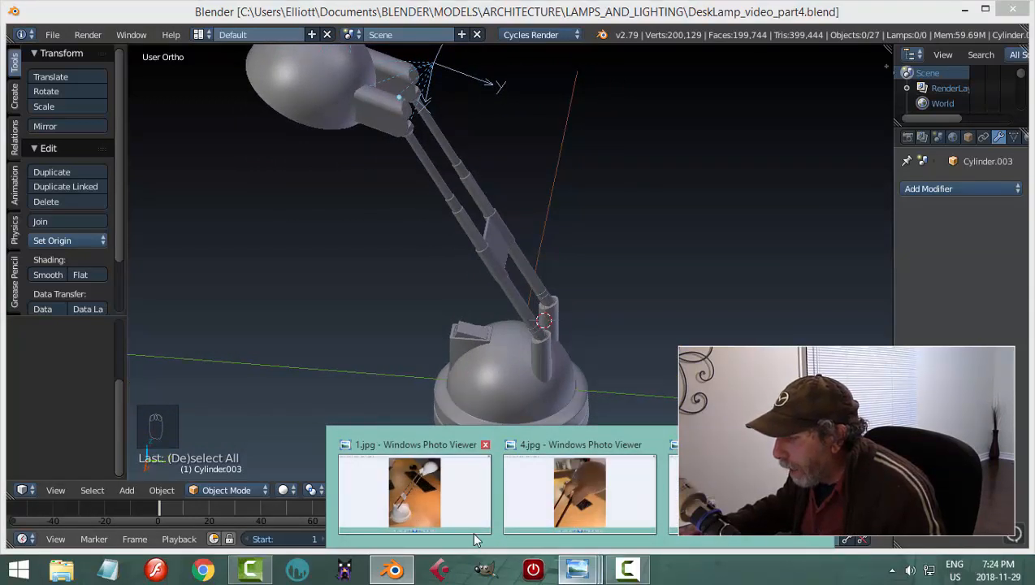
{"action": "left_click", "coordinate": [422, 495]}
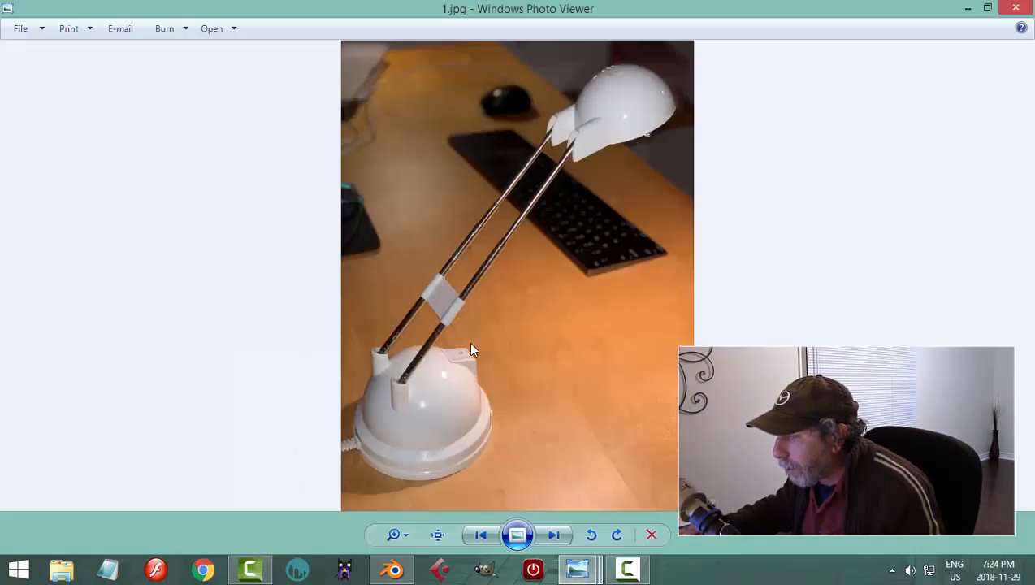
{"action": "left_click", "coordinate": [391, 568]}
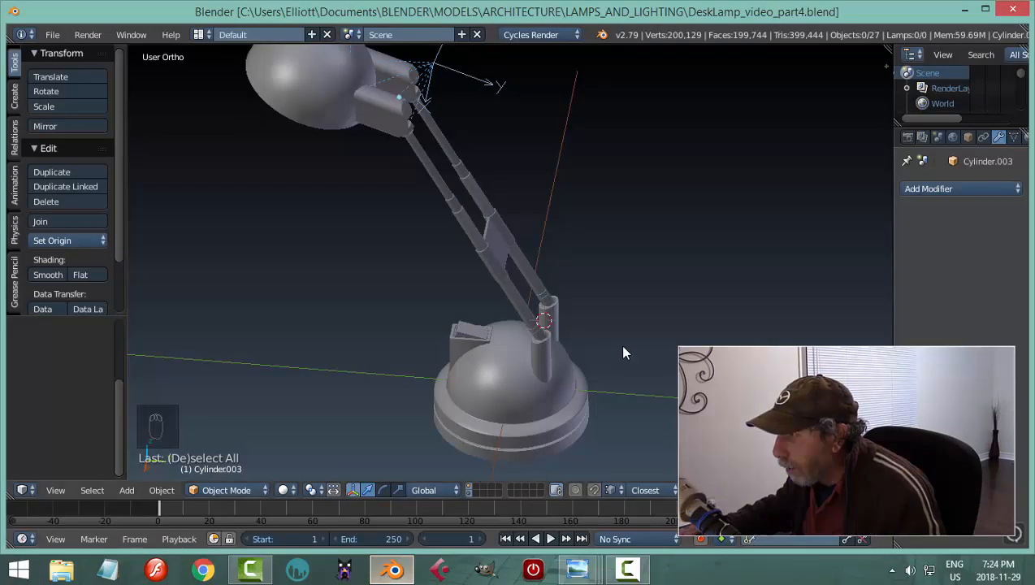
- Center the origin of the base's rocker switch on its geometry and snap the 3D cursor to the switch
{"action": "mouse_move", "coordinate": [624, 350]}
{"action": "middle_mouse_down"}
{"action": "mouse_move", "coordinate": [619, 335]}
{"action": "mouse_move", "coordinate": [608, 360]}
{"action": "middle_mouse_up"}
{"action": "scroll", "coordinate": [460, 398], "scroll_direction": "up", "scroll_amount": 5}
{"action": "right_click", "coordinate": [432, 402]}
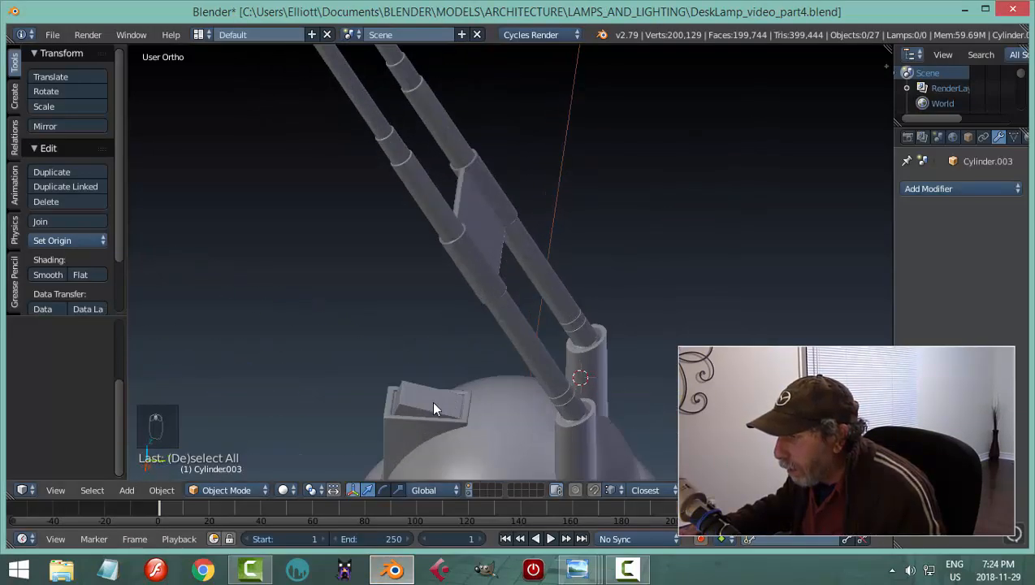
{"action": "middle_click_drag", "start_coordinate": [552, 385], "coordinate": [596, 307], "text": "shift"}
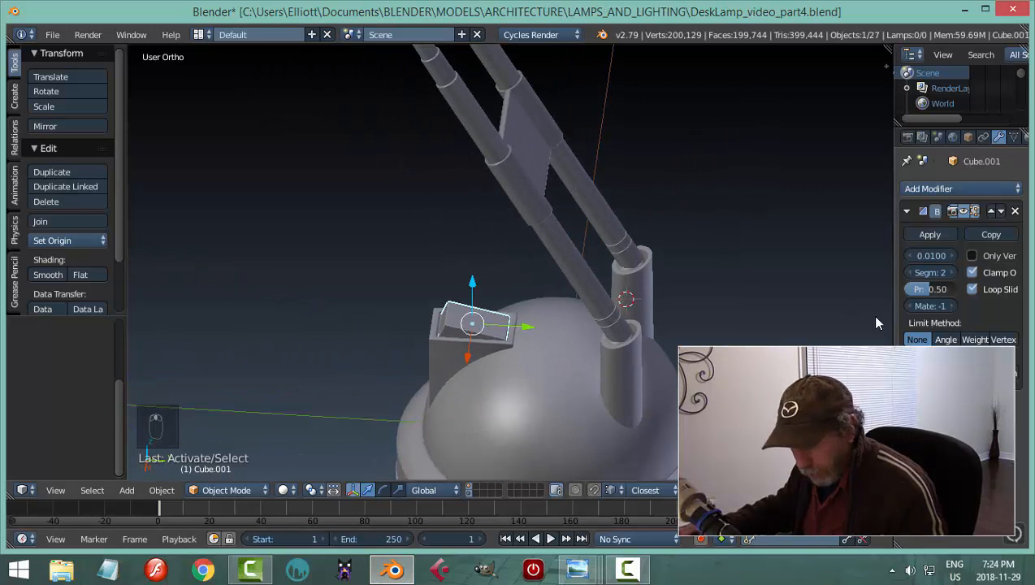
{"action": "left_click", "coordinate": [80, 242]}
{"action": "left_click", "coordinate": [90, 272]}
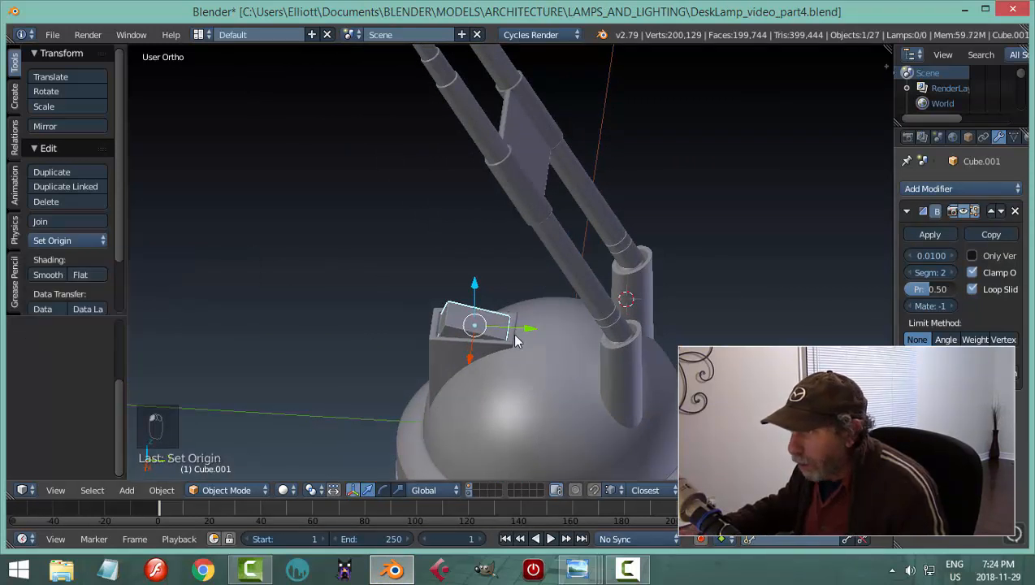
{"action": "key", "text": "shift+s"}
{"action": "left_click", "coordinate": [578, 351]}
{"action": "scroll", "coordinate": [553, 378], "scroll_direction": "up", "scroll_amount": 3}
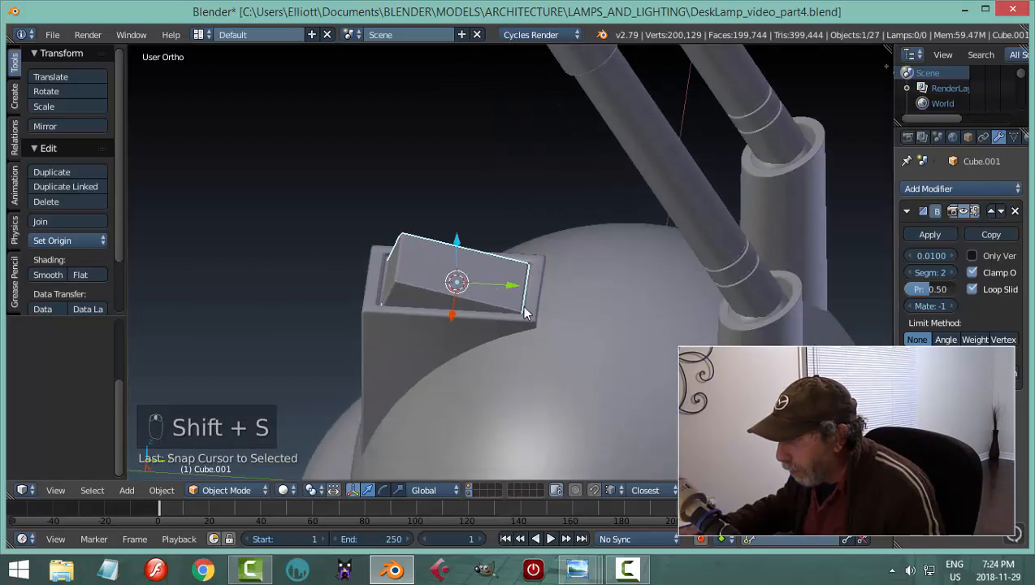
- Add a text object at the 3D cursor on the rocker switch and view it from the top
{"action": "mouse_move", "coordinate": [524, 313]}
{"action": "middle_mouse_down"}
{"action": "mouse_move", "coordinate": [533, 319]}
{"action": "mouse_move", "coordinate": [510, 340]}
{"action": "mouse_move", "coordinate": [514, 320]}
{"action": "middle_mouse_up"}
{"action": "key", "text": "KP_Decimal"}
{"action": "key", "text": "shift+a"}
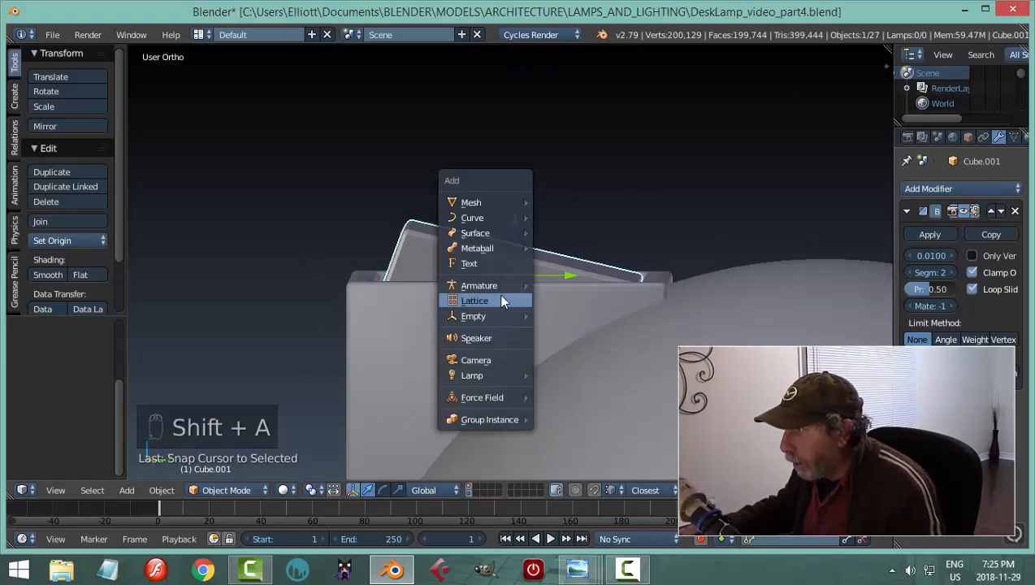
{"action": "left_click", "coordinate": [492, 262]}
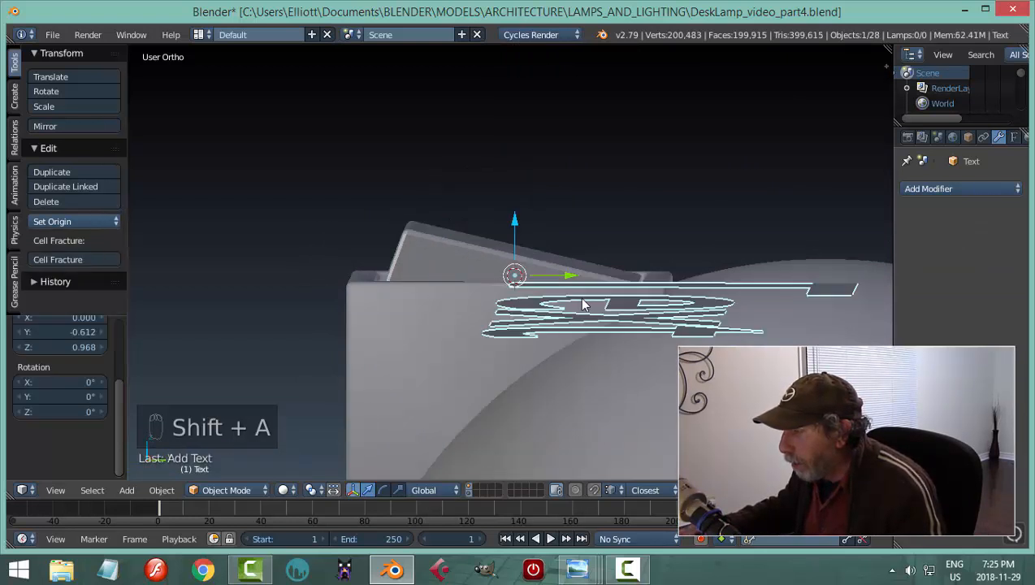
{"action": "key", "text": "KP_7"}
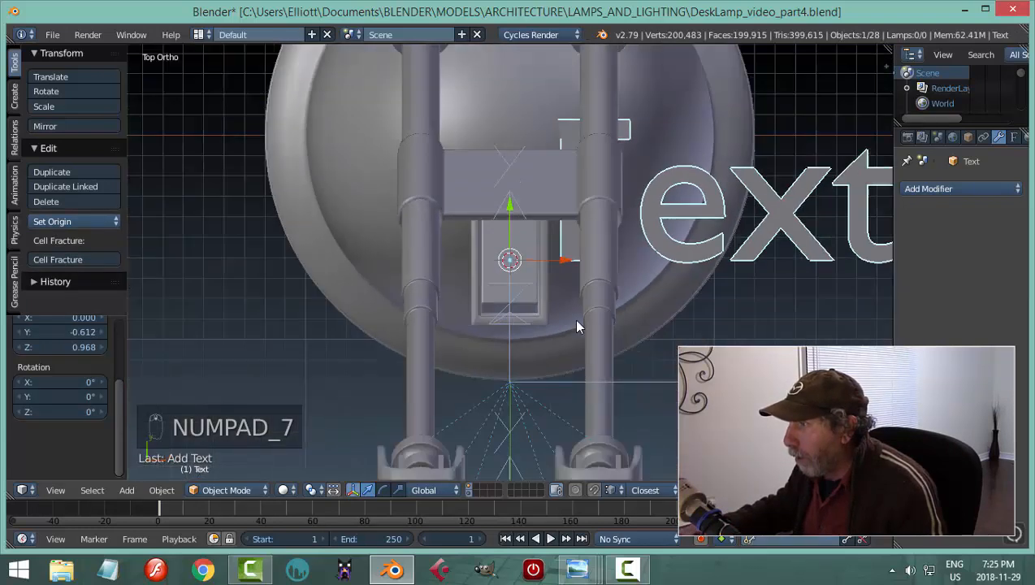
{"action": "scroll", "coordinate": [576, 325], "scroll_direction": "down", "scroll_amount": 1}
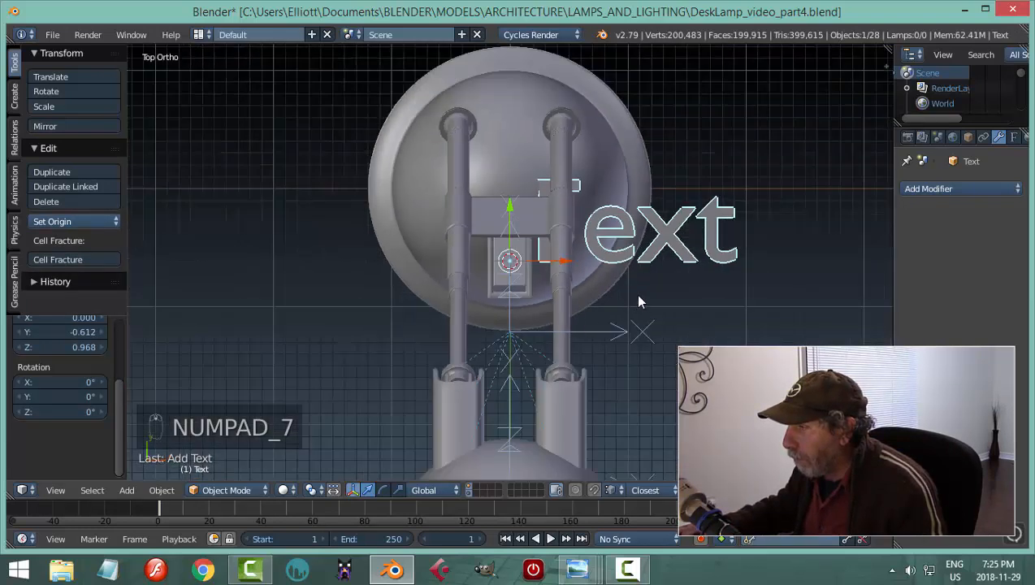
- Isolate the rocker switch and the text object by hiding every other object
{"action": "scroll", "coordinate": [521, 254], "scroll_direction": "up", "scroll_amount": 5}
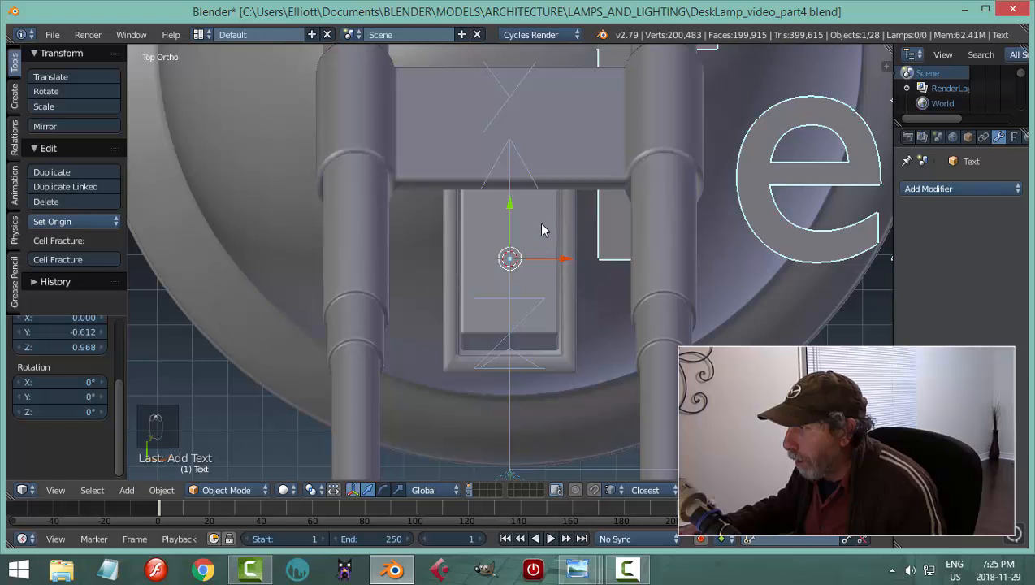
{"action": "right_click", "coordinate": [544, 226]}
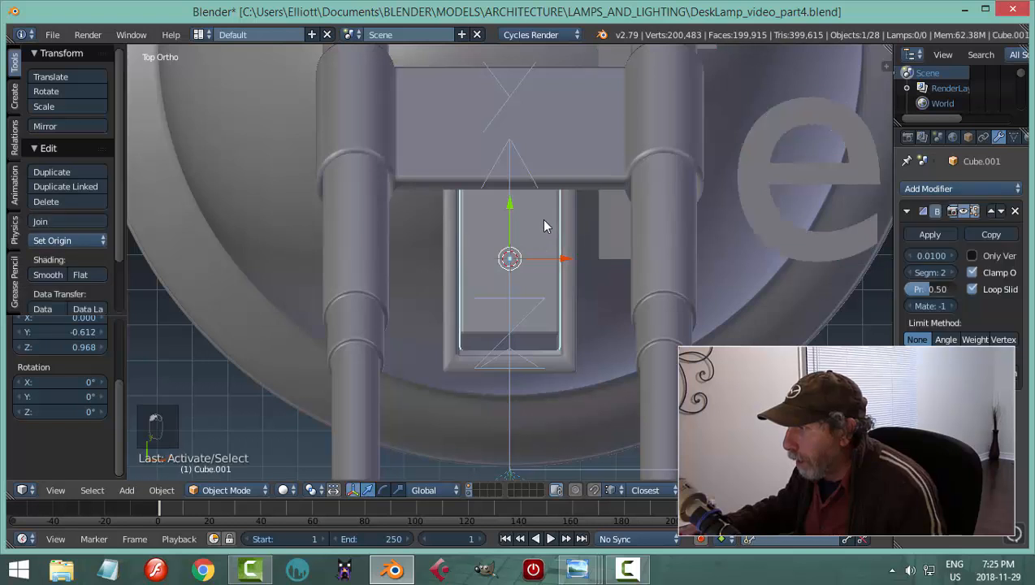
{"action": "right_click", "coordinate": [756, 192], "text": "shift"}
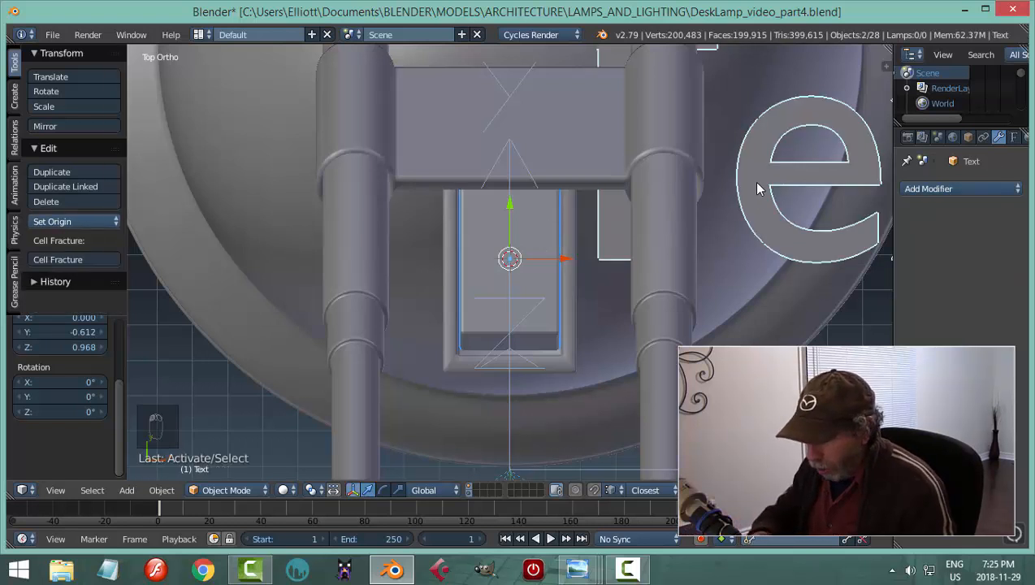
{"action": "key", "text": "shift+h"}
{"action": "scroll", "coordinate": [749, 187], "scroll_direction": "down", "scroll_amount": 3}
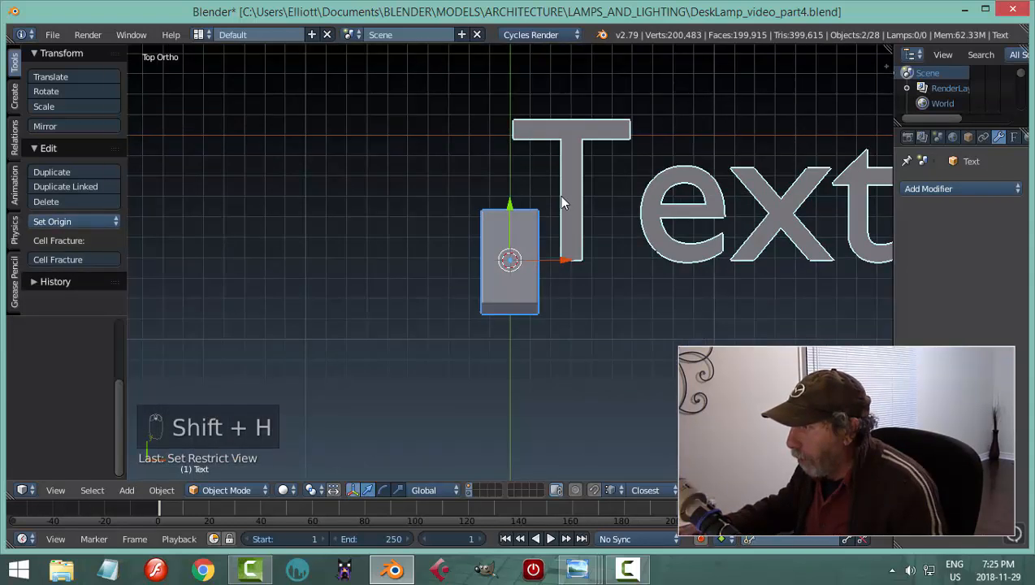
- Set the text's horizontal alignment to Center and reposition it along X so it is centred on the switch
{"action": "left_click_drag", "start_coordinate": [569, 258], "coordinate": [398, 258]}
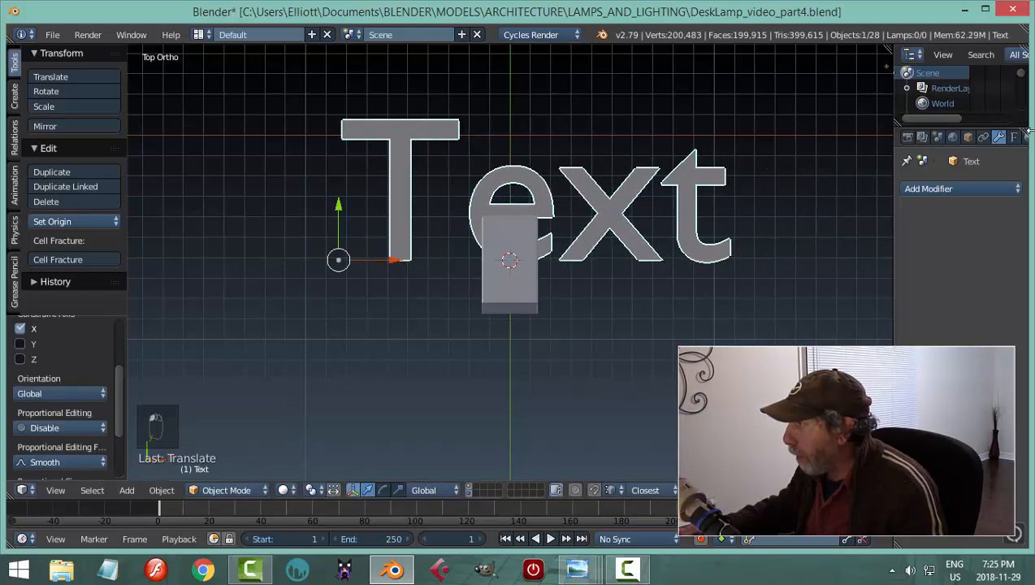
{"action": "left_click", "coordinate": [1012, 137]}
{"action": "scroll", "coordinate": [959, 243], "scroll_direction": "down", "scroll_amount": 8}
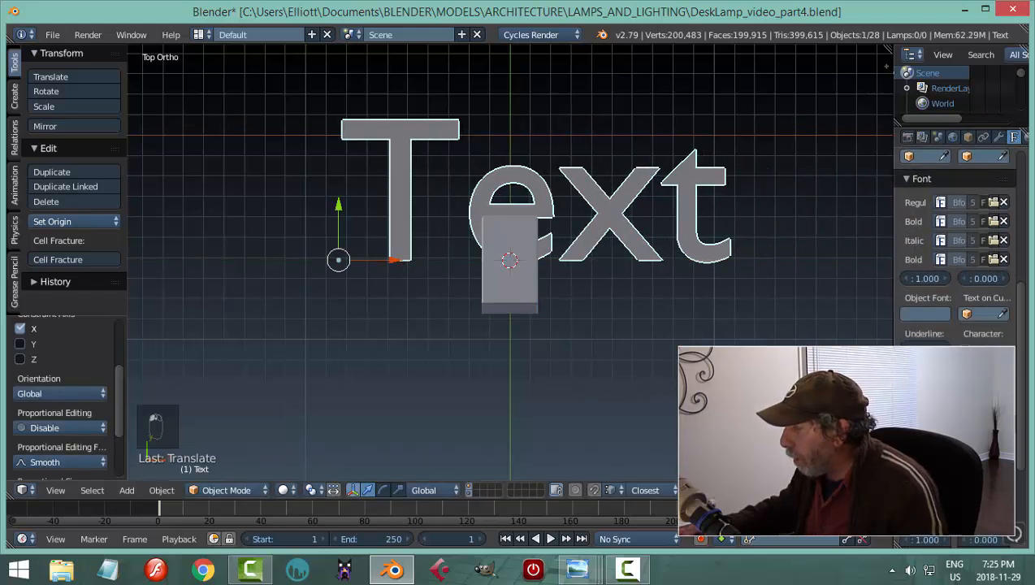
{"action": "scroll", "coordinate": [958, 243], "scroll_direction": "down", "scroll_amount": 3}
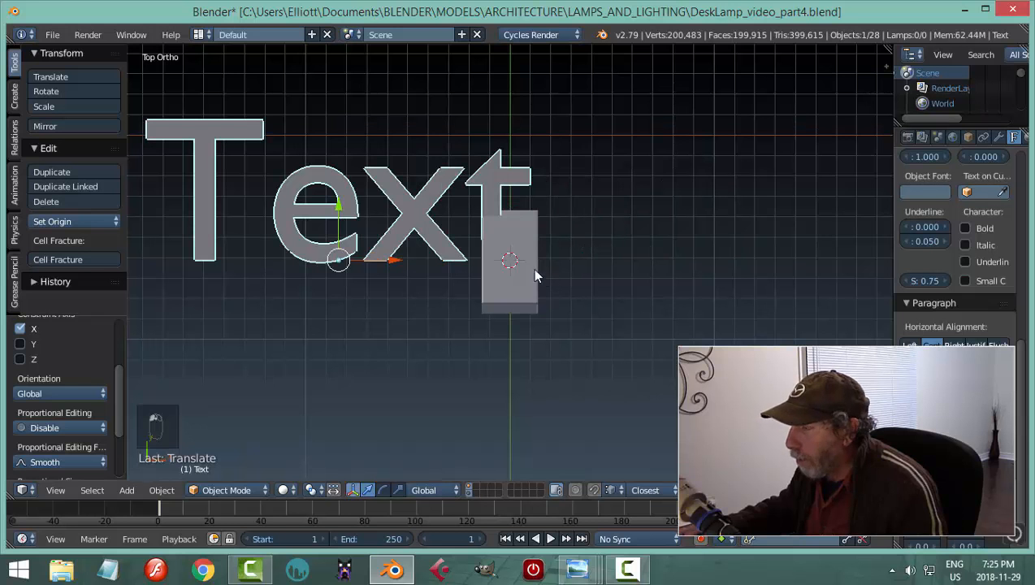
{"action": "left_click_drag", "start_coordinate": [396, 259], "coordinate": [568, 261]}
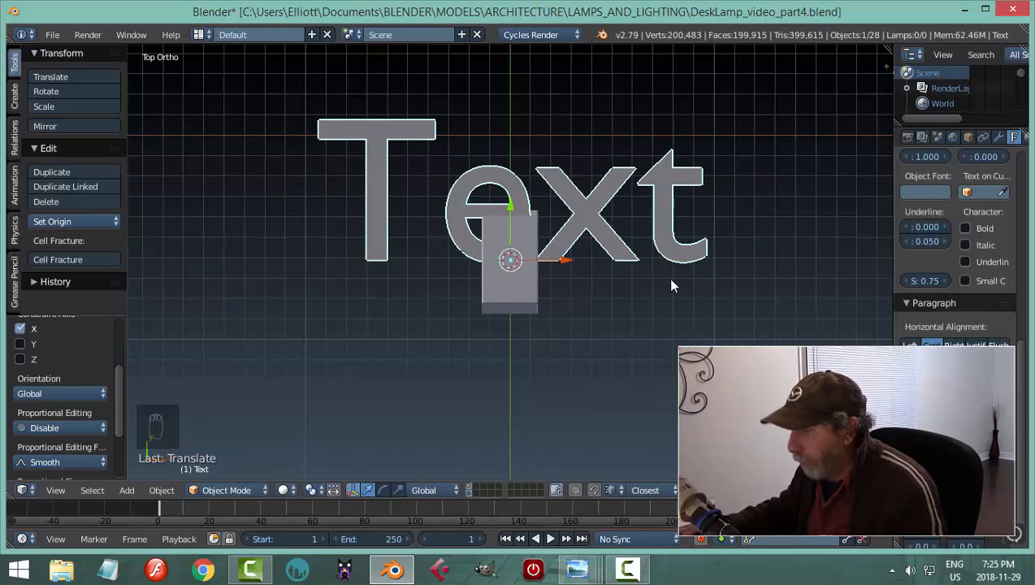
- Scale the text down to roughly the switch's width and raise it along Z to the switch's top face
{"action": "key", "text": "s"}
{"action": "left_click", "coordinate": [529, 277]}
{"action": "middle_click_drag", "start_coordinate": [528, 277], "coordinate": [493, 248]}
{"action": "left_click_drag", "start_coordinate": [512, 227], "coordinate": [512, 215]}
{"action": "middle_click_drag", "start_coordinate": [597, 246], "coordinate": [663, 302]}
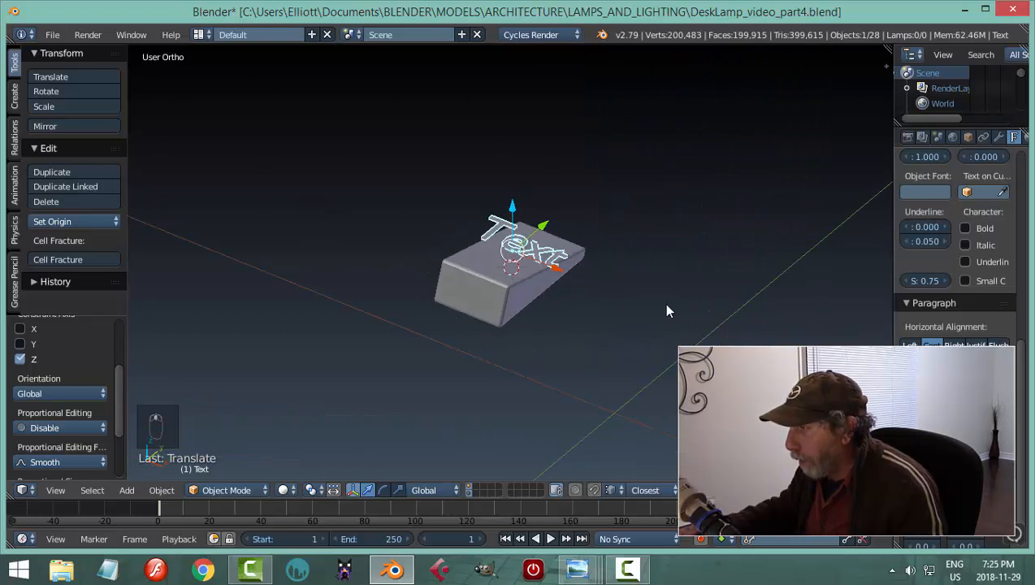
- Replace the text object's content with a single dash "-"
{"action": "key", "text": "Tab"}
{"action": "left_click", "coordinate": [767, 303]}
{"action": "key", "text": "BackSpace"}
{"action": "key", "text": "BackSpace"}
{"action": "key", "text": "BackSpace"}
{"action": "key", "text": "BackSpace"}
{"action": "key", "text": "BackSpace"}
{"action": "key", "text": "BackSpace"}
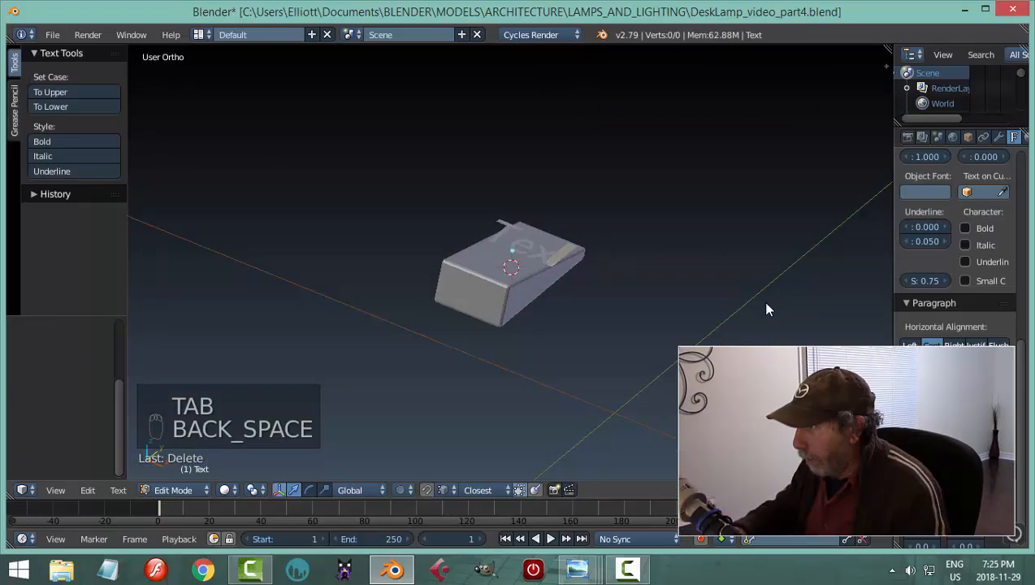
{"action": "type", "text": "-"}
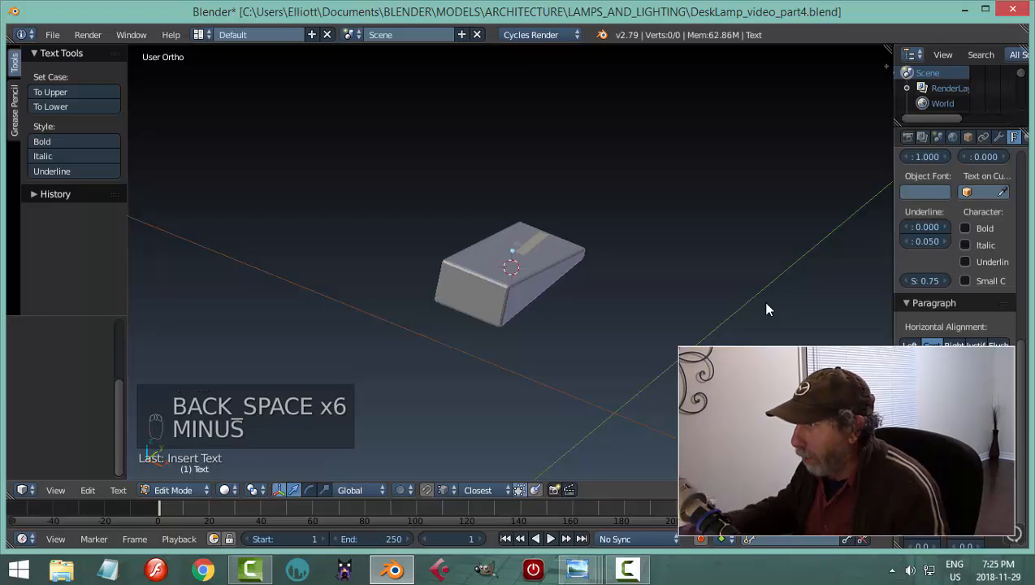
{"action": "key", "text": "Tab"}
{"action": "left_click", "coordinate": [601, 273]}
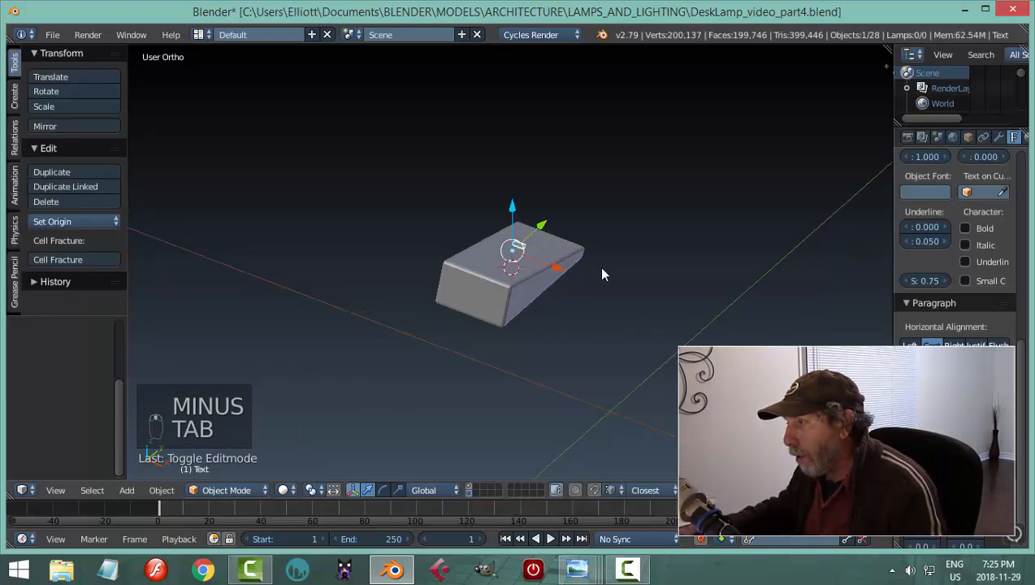
- Duplicate the dash, move the copy along Y toward the switch's raised end and lift it slightly
{"action": "middle_click_drag", "start_coordinate": [599, 266], "coordinate": [575, 257]}
{"action": "key", "text": "shift+d"}
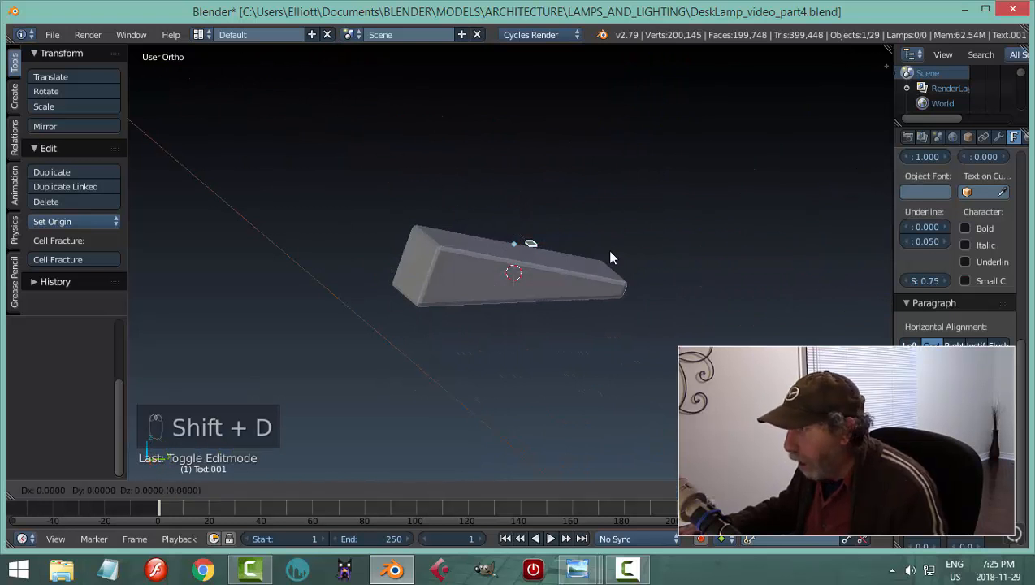
{"action": "left_click", "coordinate": [609, 257]}
{"action": "left_click_drag", "start_coordinate": [561, 242], "coordinate": [479, 244]}
{"action": "left_click_drag", "start_coordinate": [465, 194], "coordinate": [465, 185]}
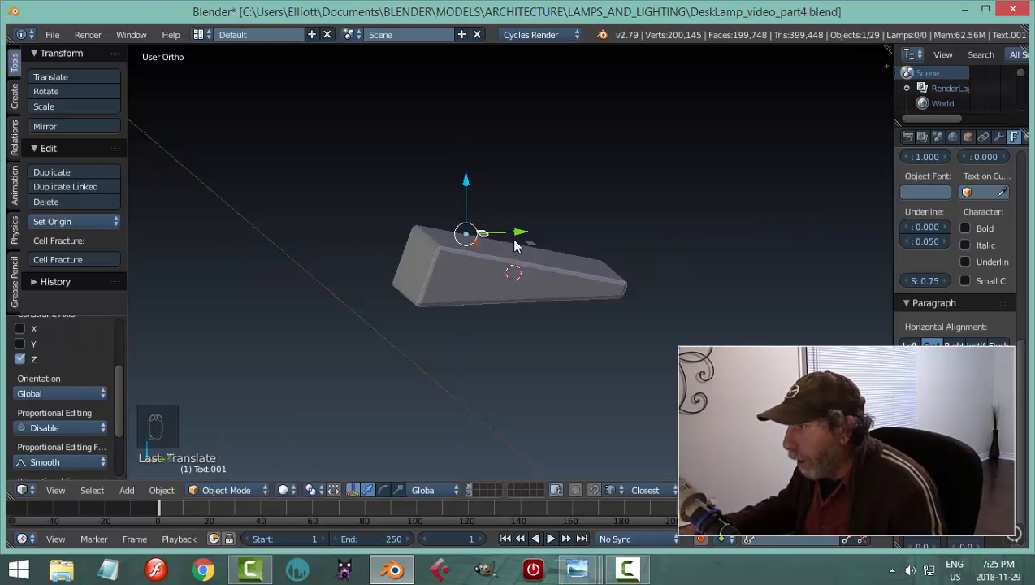
- Change the duplicated text to "0" and shift it along Y further toward the switch's raised end
{"action": "middle_click_drag", "start_coordinate": [512, 252], "coordinate": [541, 287]}
{"action": "key", "text": "Tab"}
{"action": "left_click", "coordinate": [650, 292]}
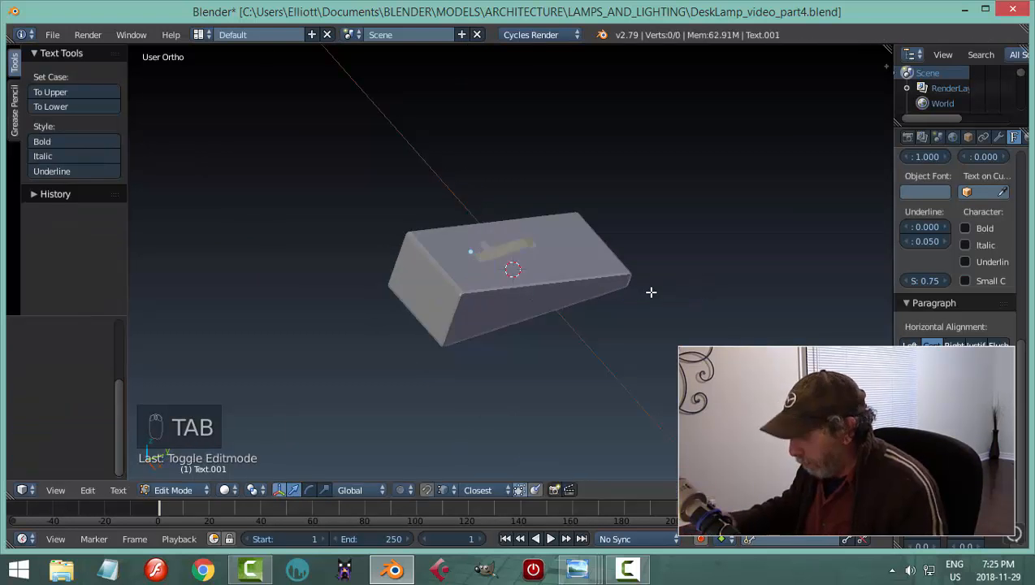
{"action": "key", "text": "BackSpace"}
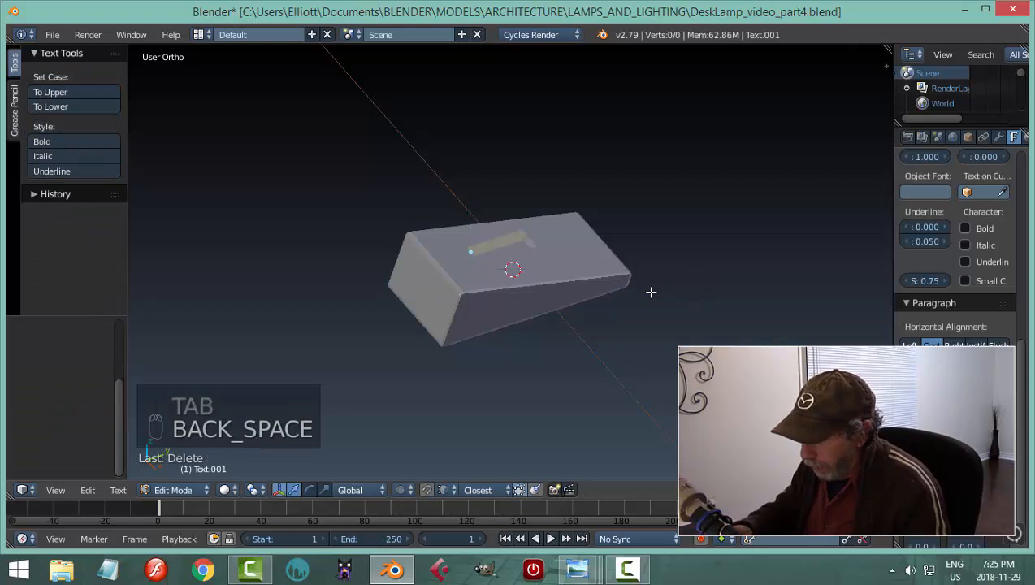
{"action": "type", "text": "0"}
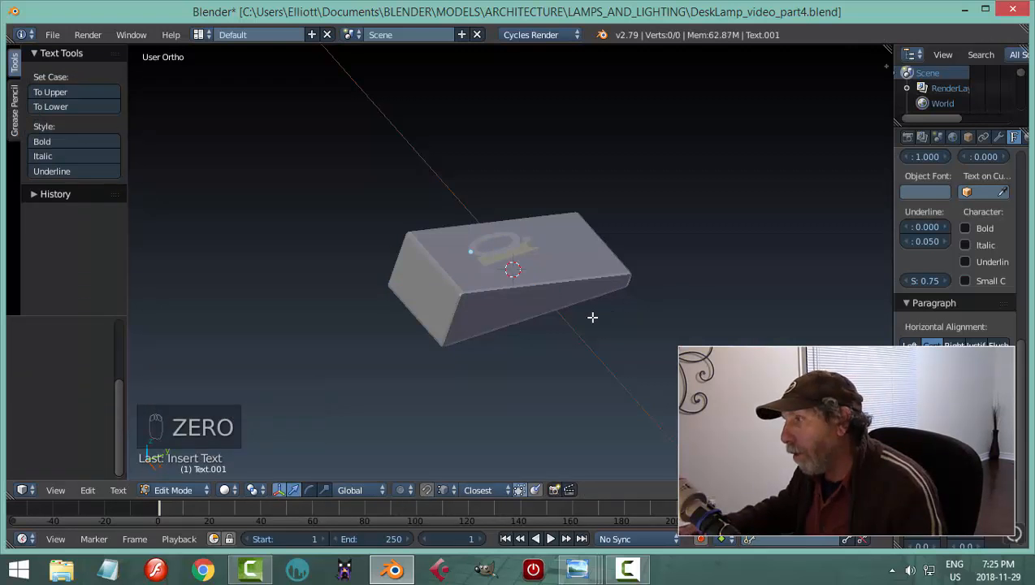
{"action": "key", "text": "Tab"}
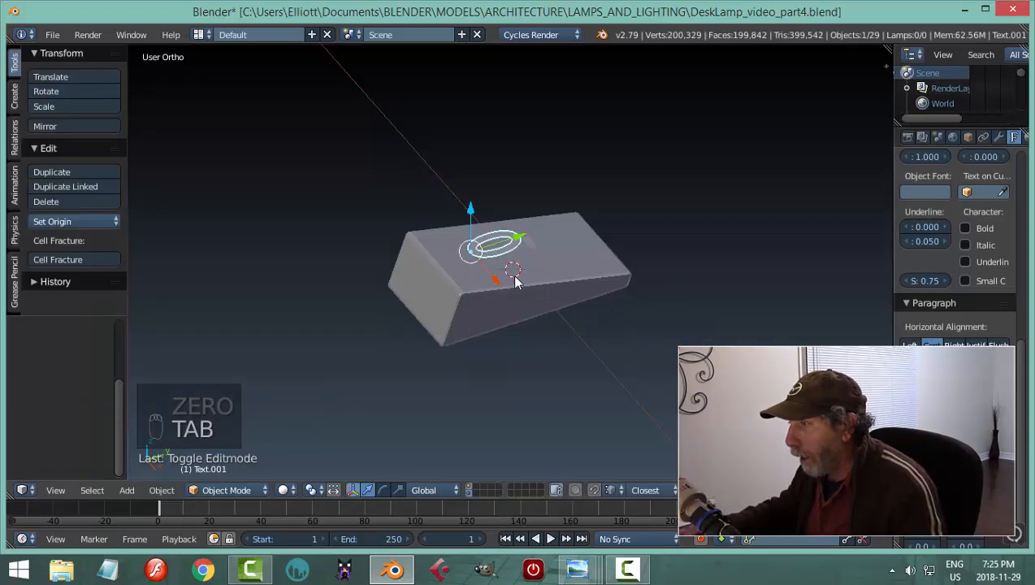
{"action": "left_click_drag", "start_coordinate": [513, 238], "coordinate": [495, 251]}
- Move the dash along Y toward the switch's low end and scale it up slightly
{"action": "middle_click_drag", "start_coordinate": [606, 288], "coordinate": [543, 280]}
{"action": "right_click", "coordinate": [533, 252]}
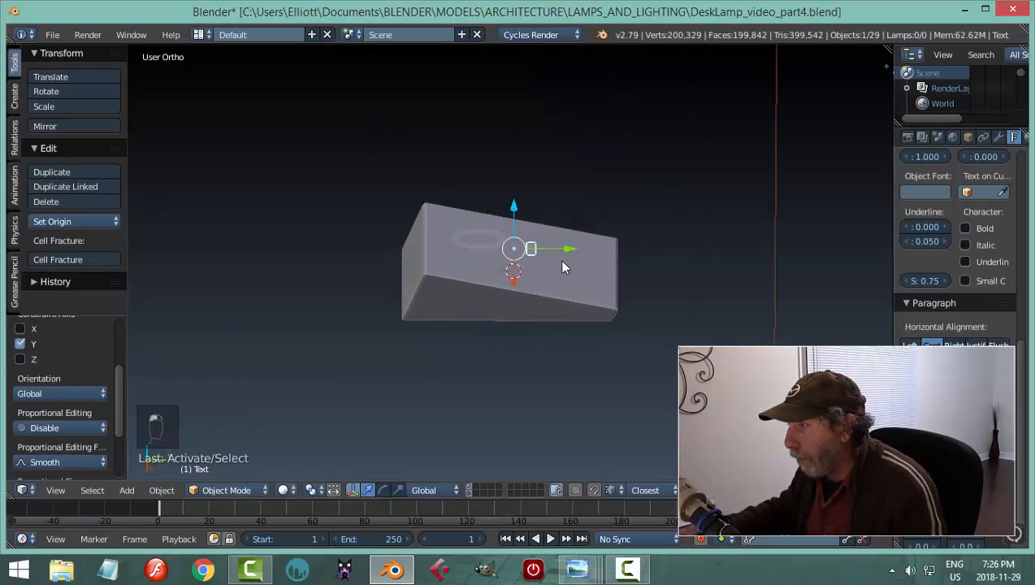
{"action": "left_click_drag", "start_coordinate": [567, 249], "coordinate": [598, 262]}
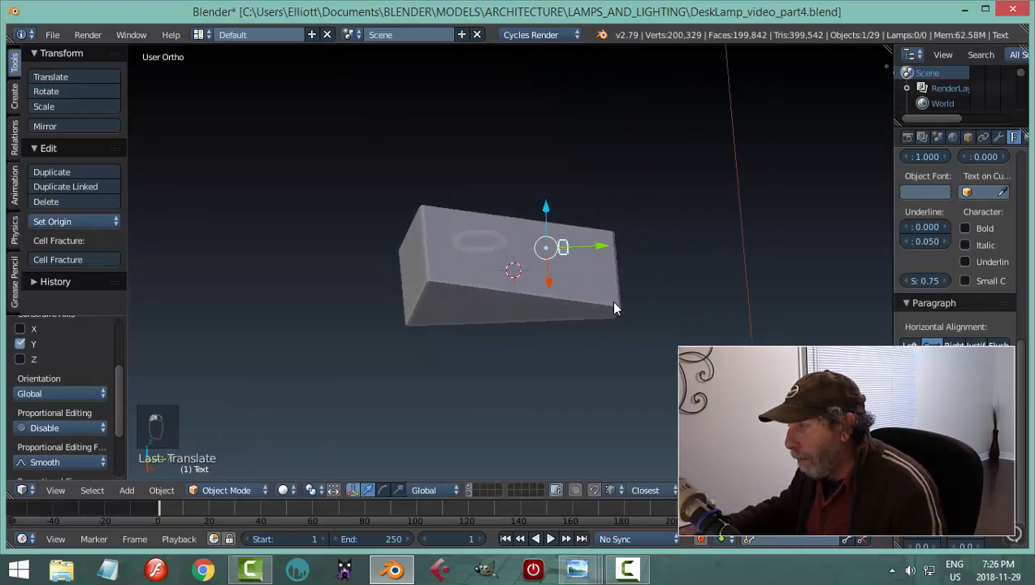
{"action": "middle_click_drag", "start_coordinate": [616, 302], "coordinate": [673, 292]}
{"action": "key", "text": "s"}
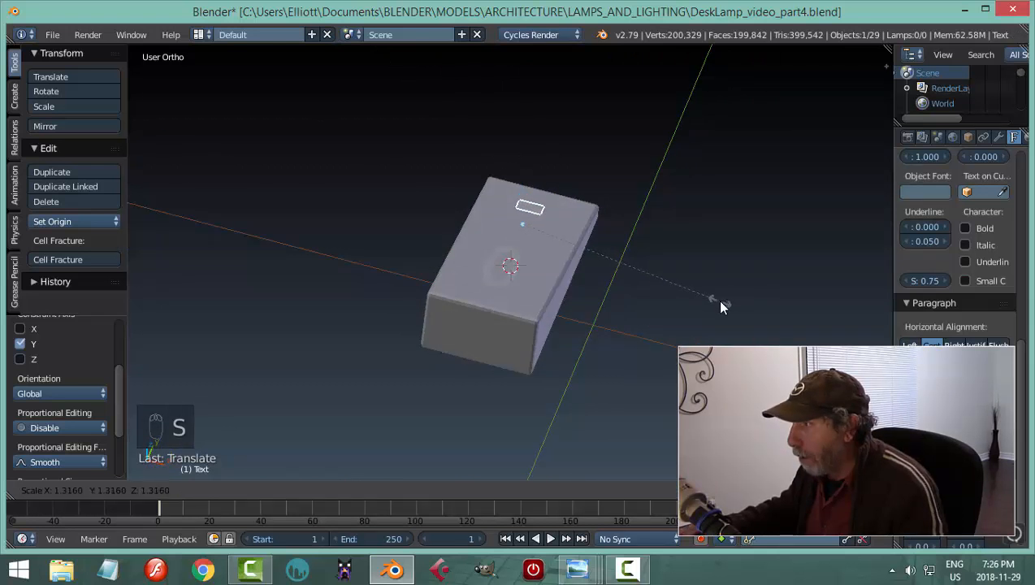
{"action": "left_click", "coordinate": [694, 322]}
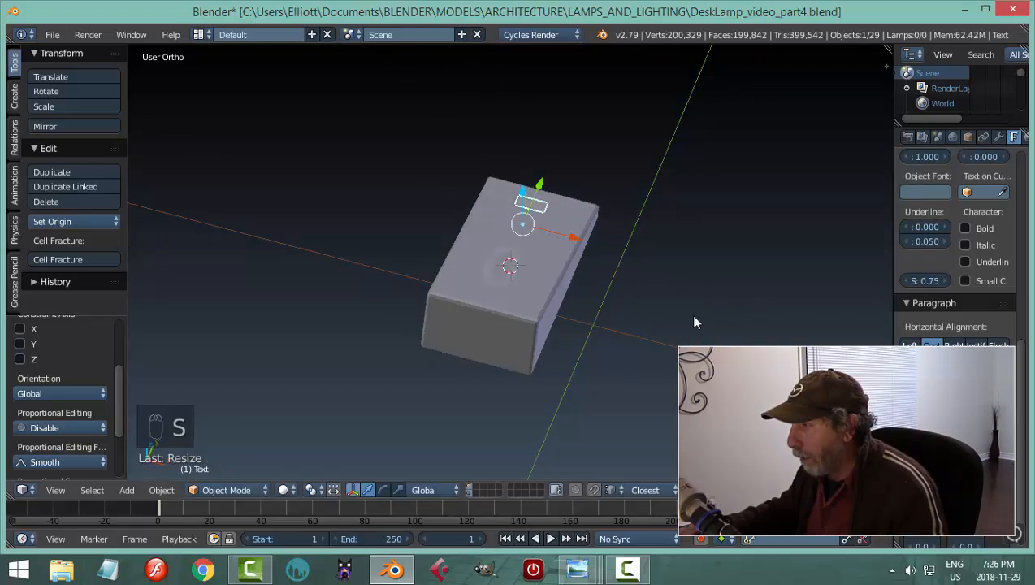
- Center the dash's origin on its geometry and widen the dash along X only
{"action": "left_click", "coordinate": [57, 221]}
{"action": "left_click", "coordinate": [75, 254]}
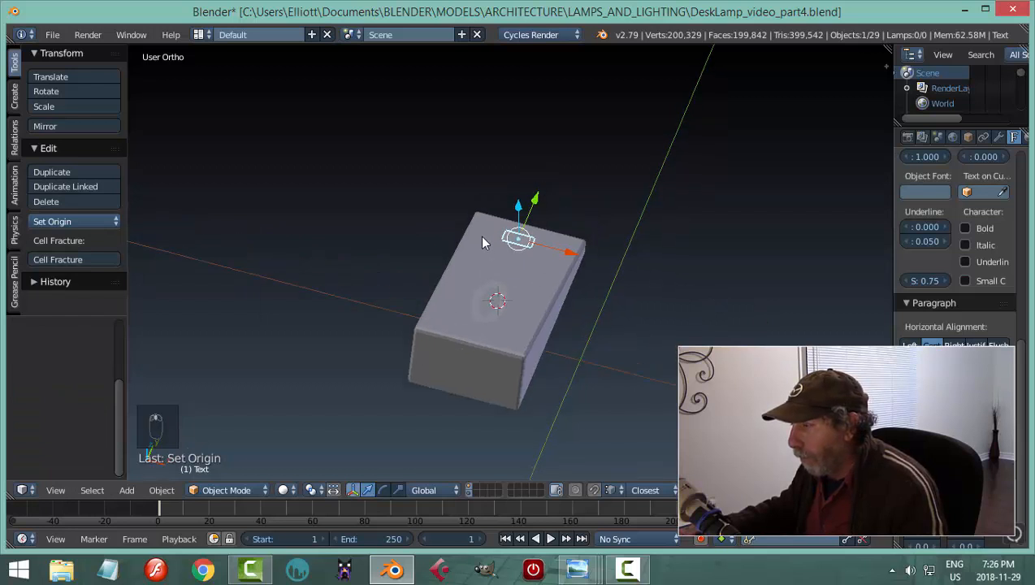
{"action": "key", "text": "KP_7"}
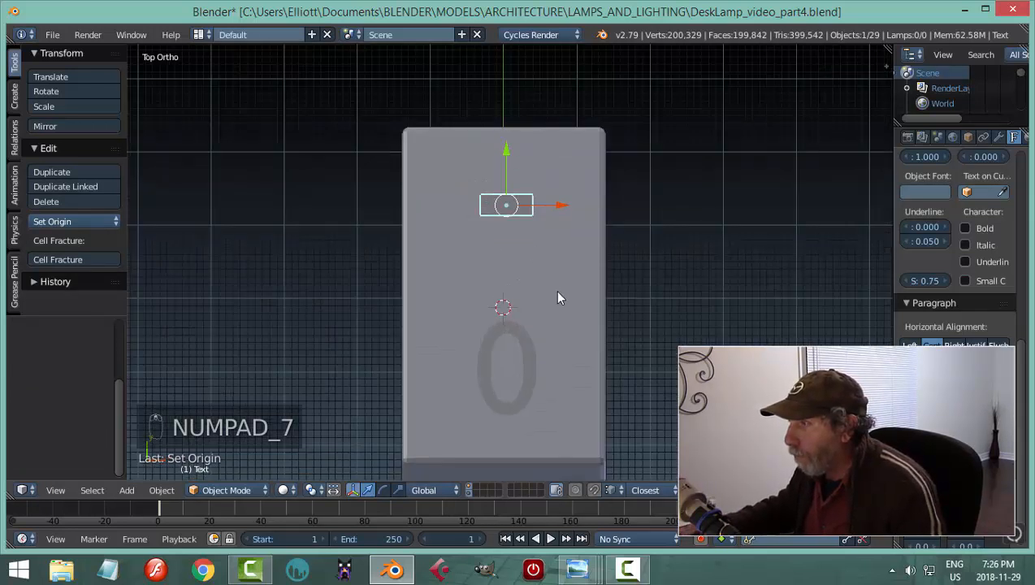
{"action": "key", "text": "s"}
{"action": "key", "text": "x"}
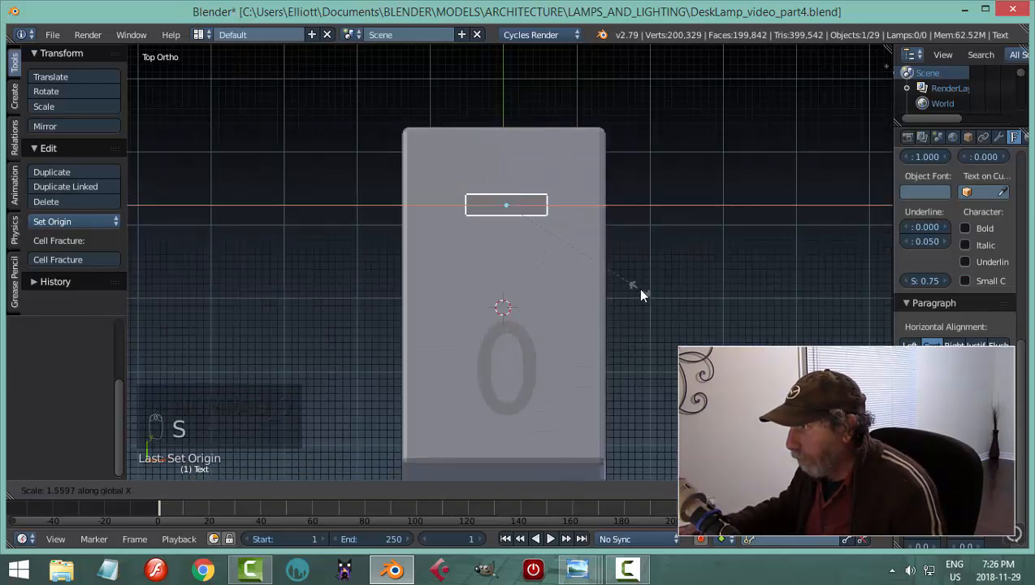
{"action": "left_click", "coordinate": [658, 319]}
- Lower the dash along Z until it sits just above the switch's sloped top face
{"action": "middle_click_drag", "start_coordinate": [662, 325], "coordinate": [573, 224]}
{"action": "left_click_drag", "start_coordinate": [573, 225], "coordinate": [573, 257]}
{"action": "middle_click_drag", "start_coordinate": [574, 256], "coordinate": [610, 267]}
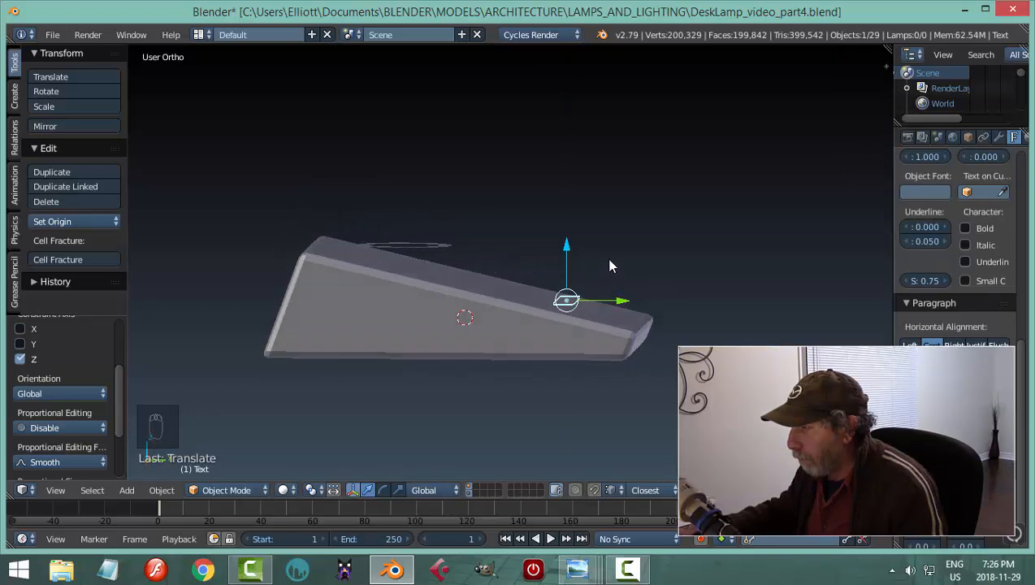
- Delete the "0" text object at the switch's raised end
{"action": "right_click", "coordinate": [432, 247]}
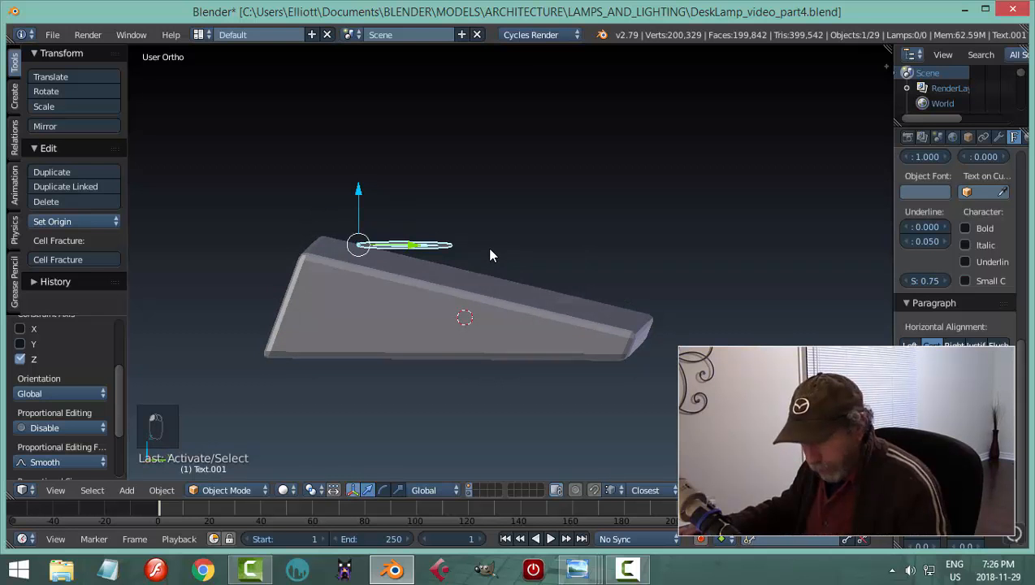
{"action": "key", "text": "x"}
{"action": "left_click", "coordinate": [491, 253]}
- Rotate the dash about 12° around X in the right side view to match the switch's slope
{"action": "right_click", "coordinate": [571, 307]}
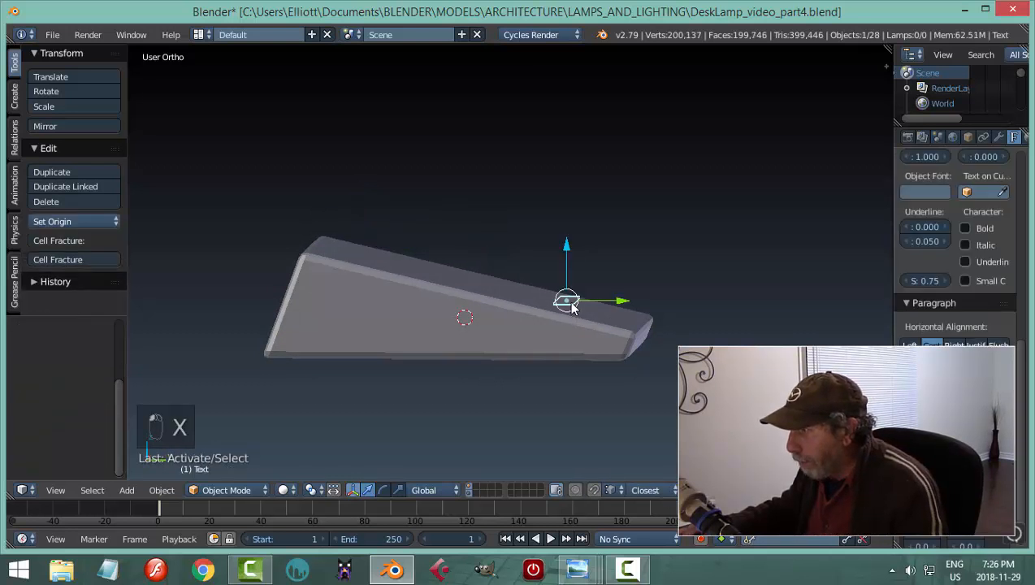
{"action": "middle_click_drag", "start_coordinate": [571, 306], "coordinate": [671, 299]}
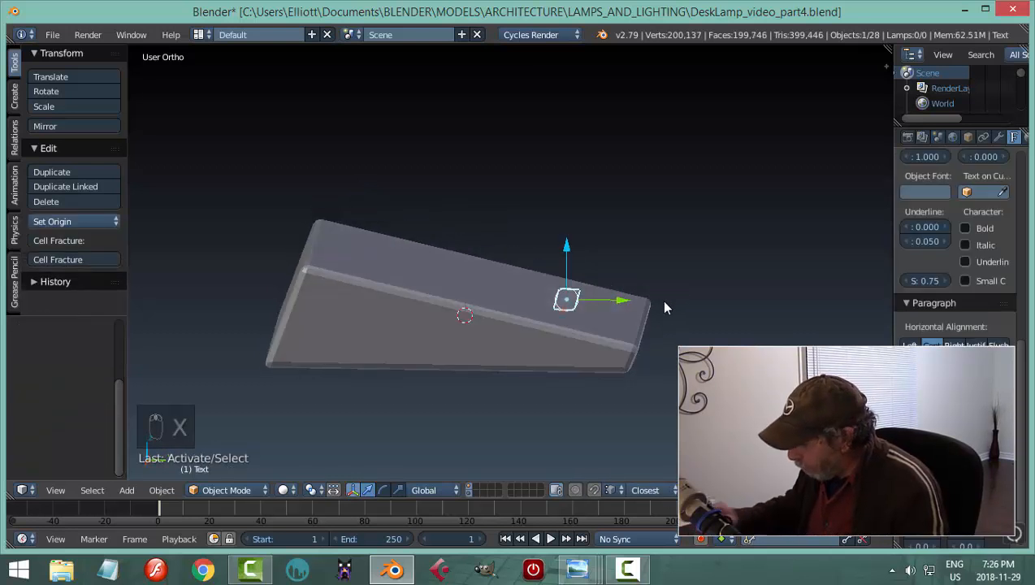
{"action": "key", "text": "KP_3"}
{"action": "scroll", "coordinate": [664, 307], "scroll_direction": "up", "scroll_amount": 7}
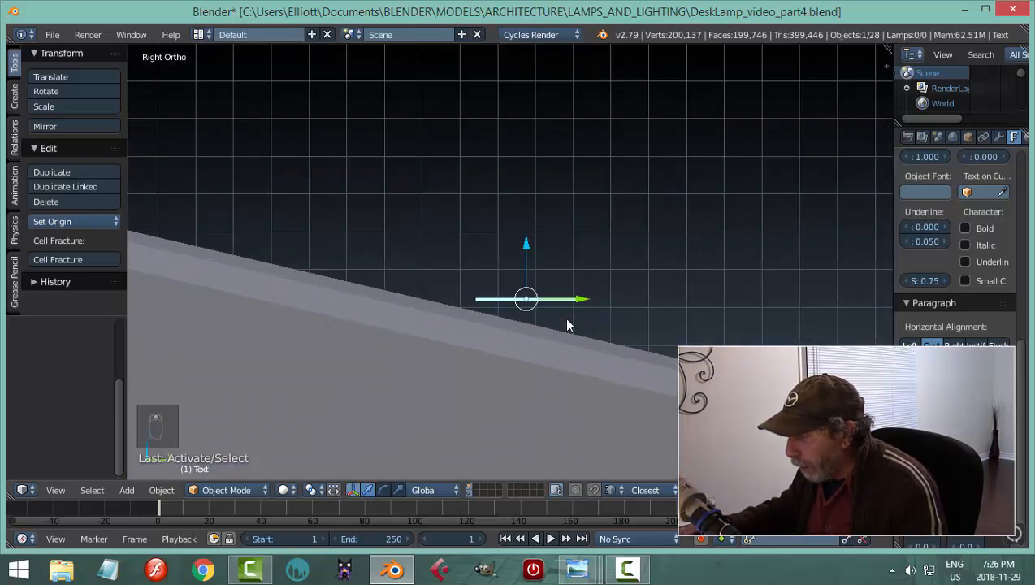
{"action": "key", "text": "r"}
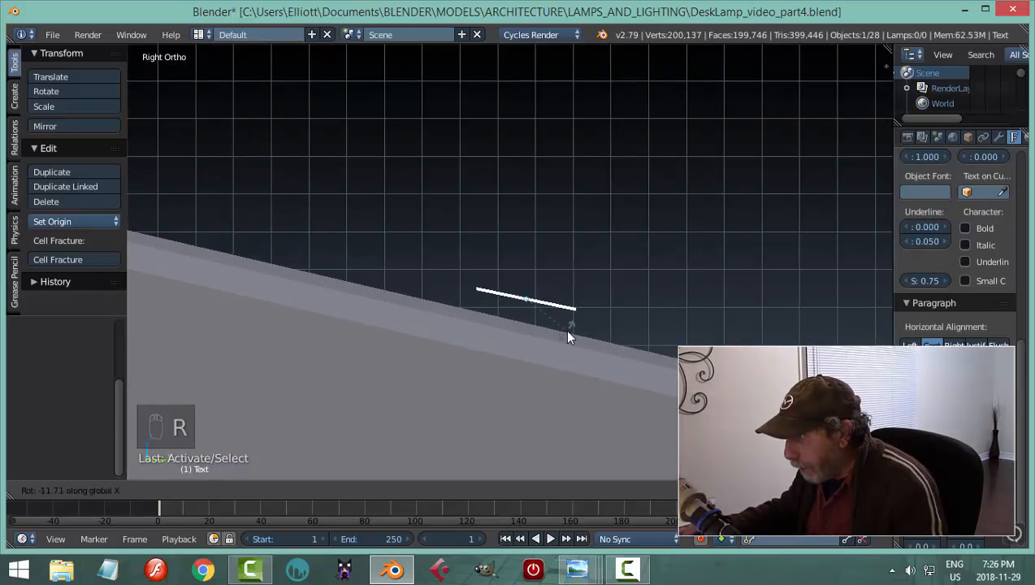
{"action": "left_click", "coordinate": [567, 335]}
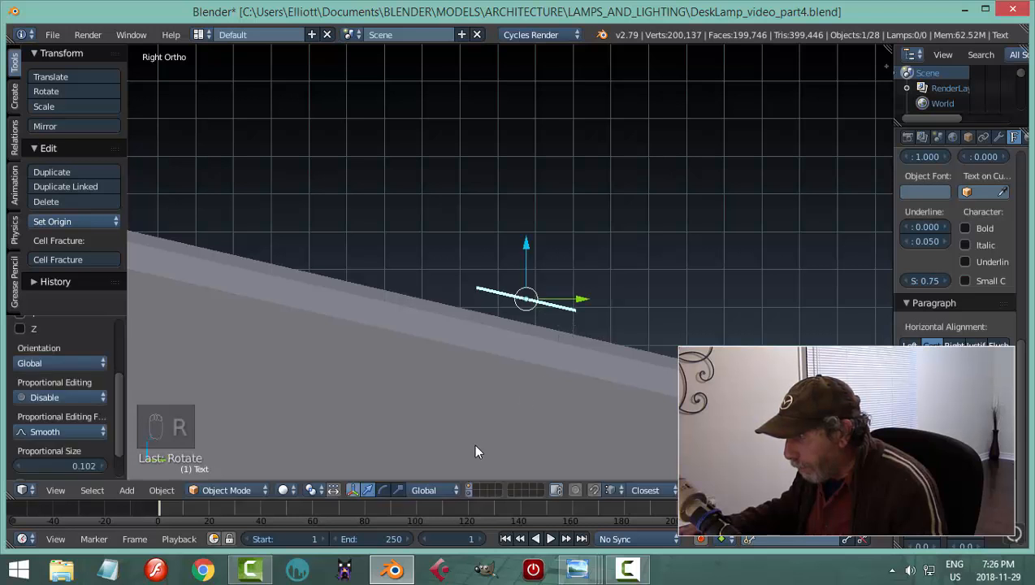
- Set the transform orientation to Normal and move the dash along its own Z onto the switch's sloped face
{"action": "left_click", "coordinate": [416, 490]}
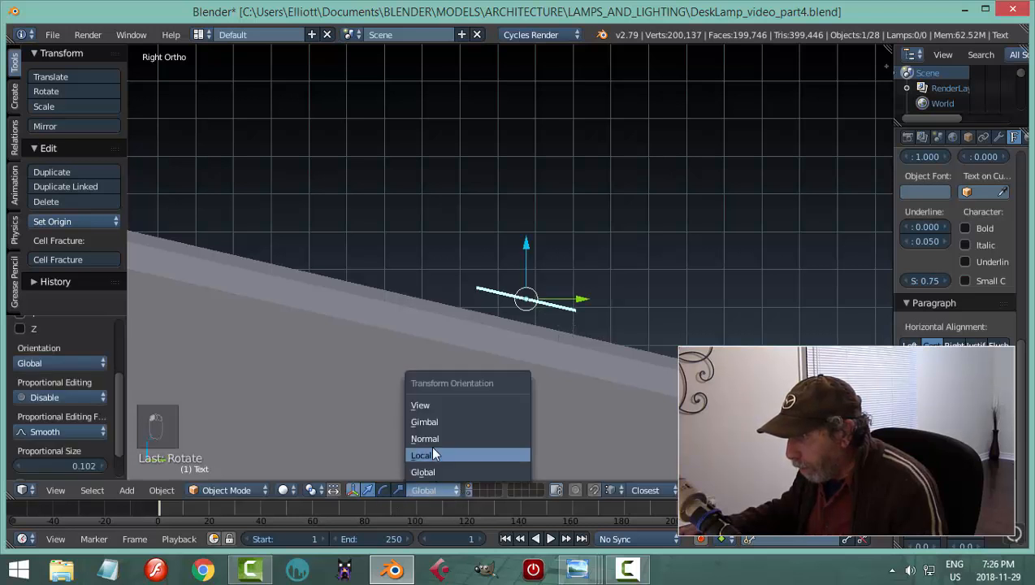
{"action": "left_click", "coordinate": [455, 429]}
{"action": "left_click_drag", "start_coordinate": [541, 247], "coordinate": [538, 266]}
{"action": "scroll", "coordinate": [590, 279], "scroll_direction": "down", "scroll_amount": 4}
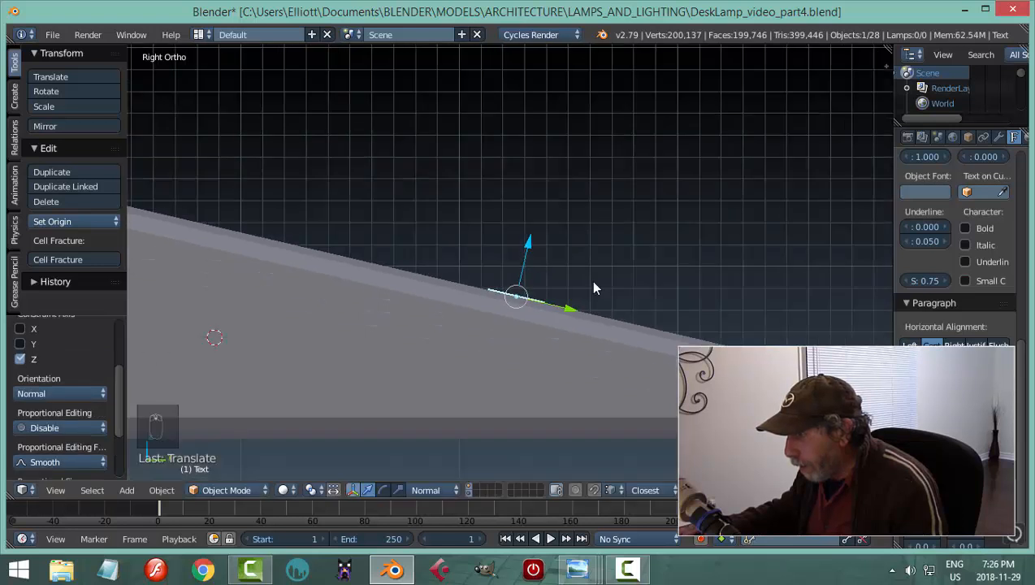
{"action": "middle_click_drag", "start_coordinate": [590, 279], "coordinate": [587, 241]}
{"action": "scroll", "coordinate": [583, 295], "scroll_direction": "down", "scroll_amount": 4}
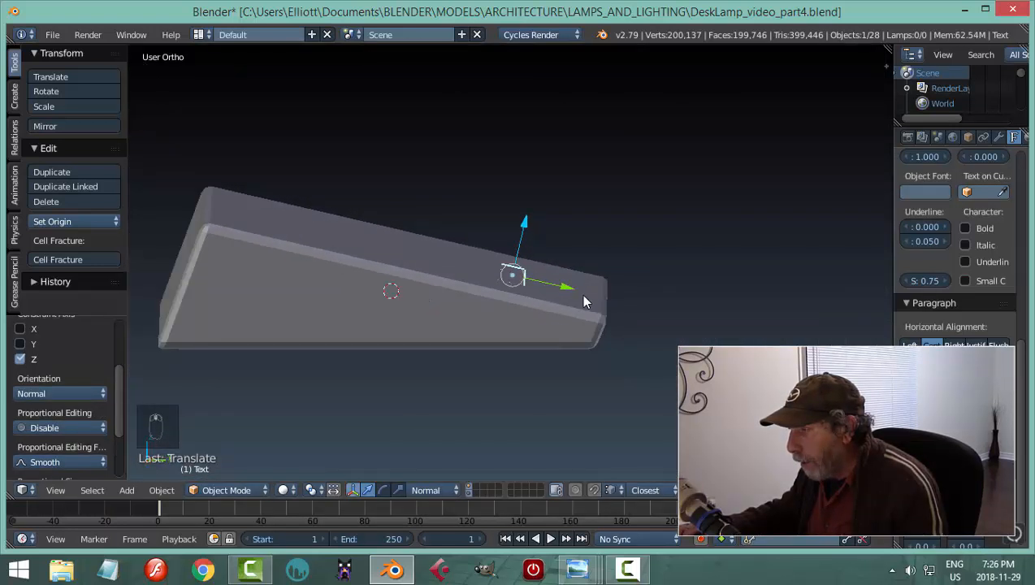
- Duplicate the dash and slide the copy along its own Y up the slope toward the switch's raised end
{"action": "key", "text": "shift+d"}
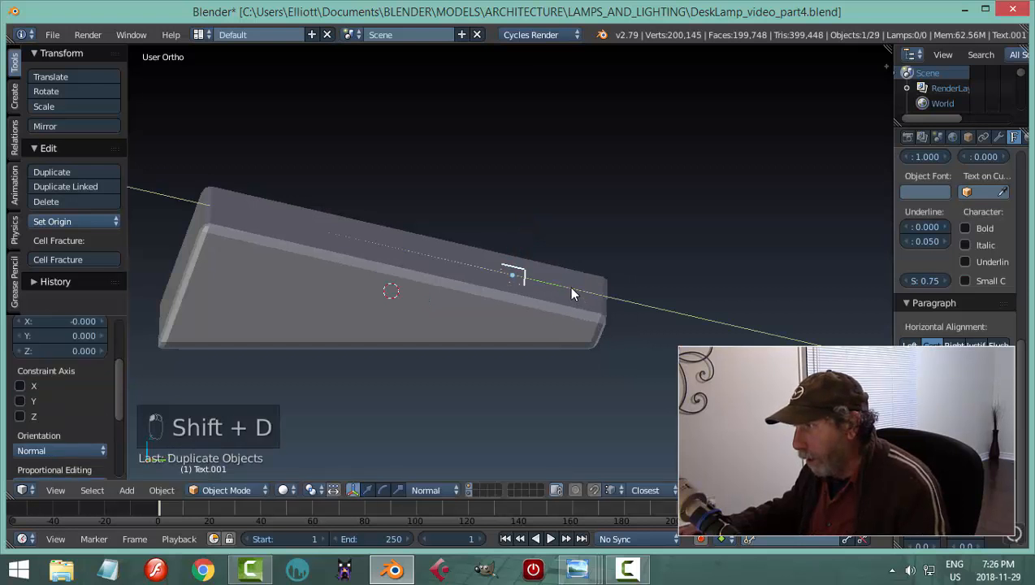
{"action": "left_click", "coordinate": [351, 267]}
{"action": "middle_click_drag", "start_coordinate": [446, 266], "coordinate": [500, 278]}
- Reselect the dash at the switch's low end using wireframe display and raise it slightly along its own Z above the sloped face
{"action": "right_click", "coordinate": [501, 279]}
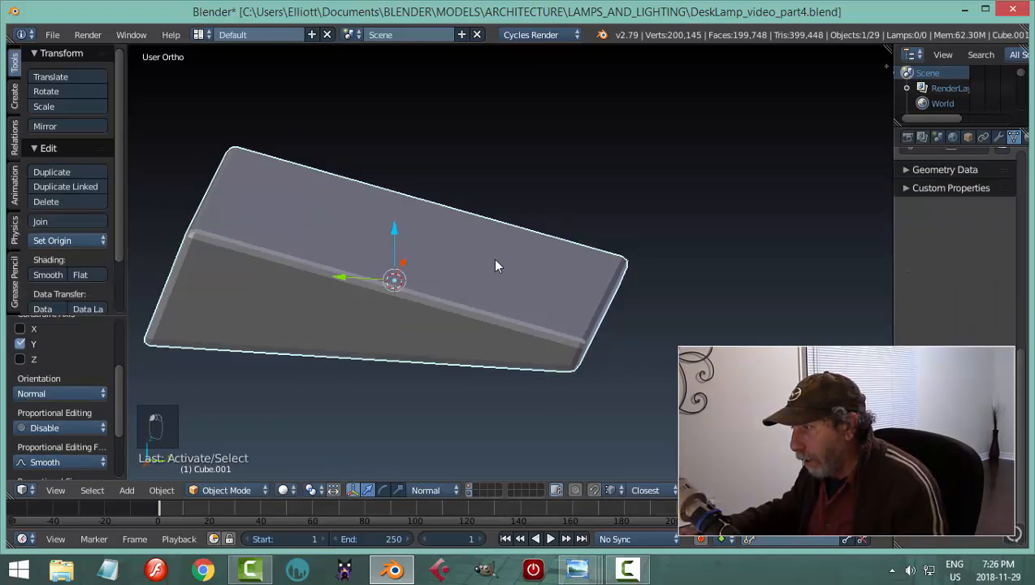
{"action": "key", "text": "z"}
{"action": "left_click", "coordinate": [629, 292]}
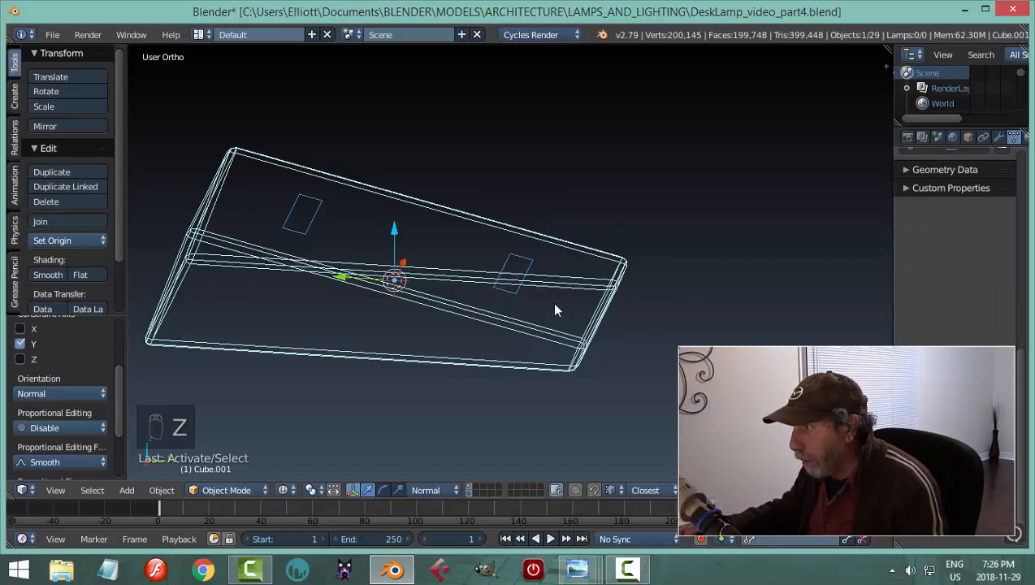
{"action": "scroll", "coordinate": [536, 276], "scroll_direction": "up", "scroll_amount": 3}
{"action": "right_click", "coordinate": [526, 256]}
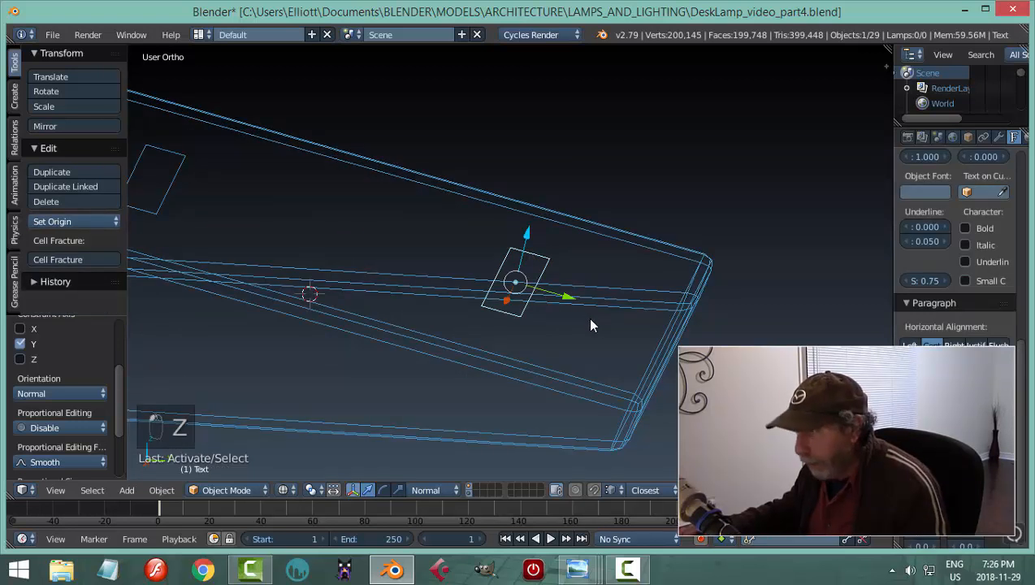
{"action": "key", "text": "z"}
{"action": "left_click", "coordinate": [599, 416]}
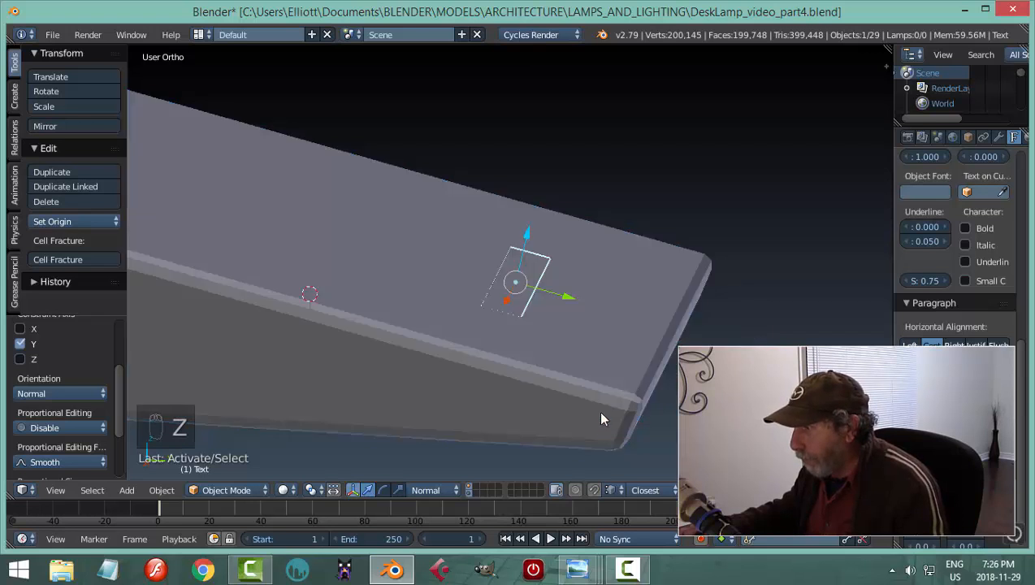
{"action": "middle_click_drag", "start_coordinate": [601, 419], "coordinate": [533, 276]}
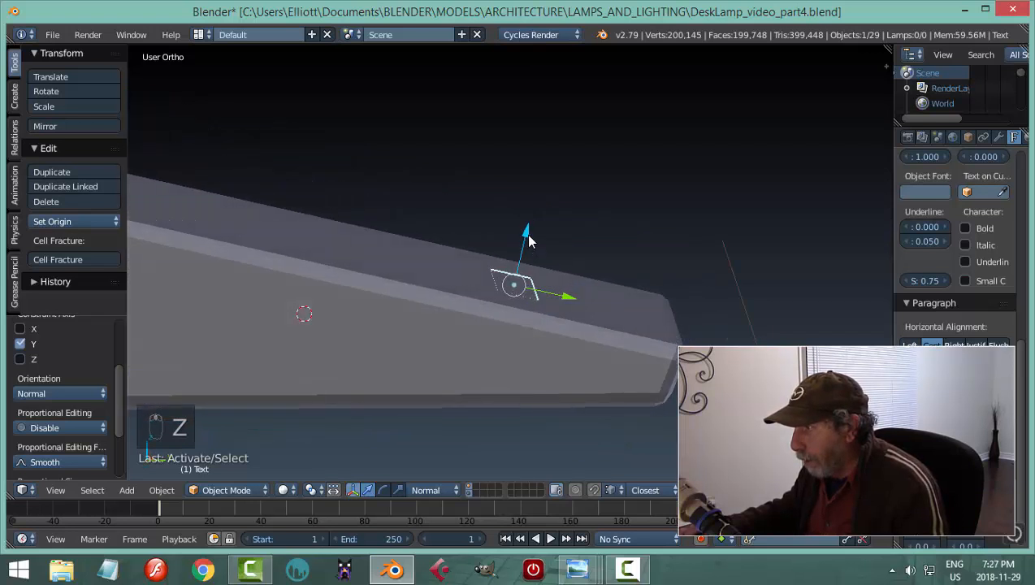
{"action": "key", "text": "g"}
{"action": "key", "text": "z"}
{"action": "left_click", "coordinate": [527, 238]}
{"action": "middle_click_drag", "start_coordinate": [335, 269], "coordinate": [482, 324]}
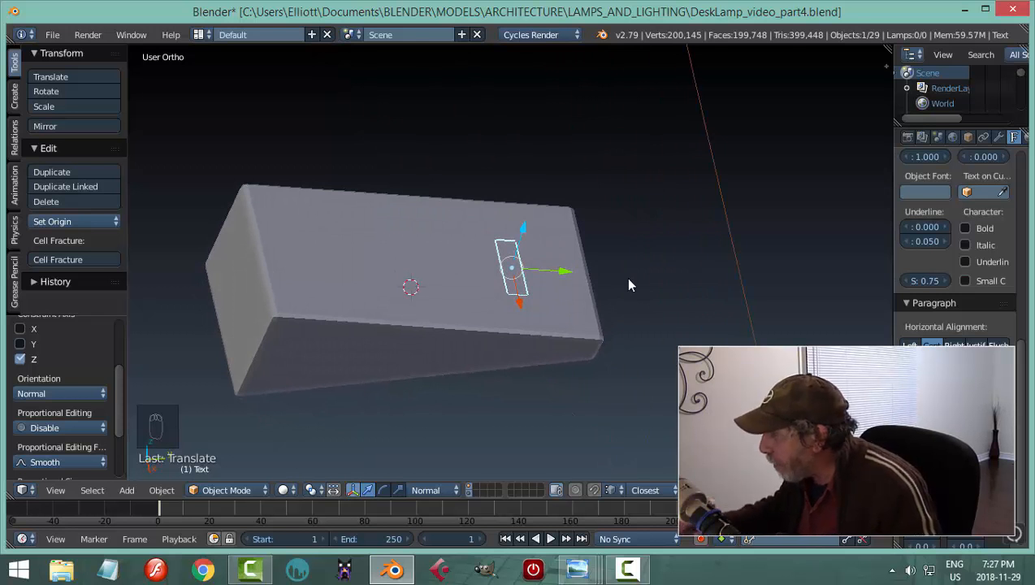
{"action": "middle_click_drag", "start_coordinate": [593, 358], "coordinate": [593, 318]}
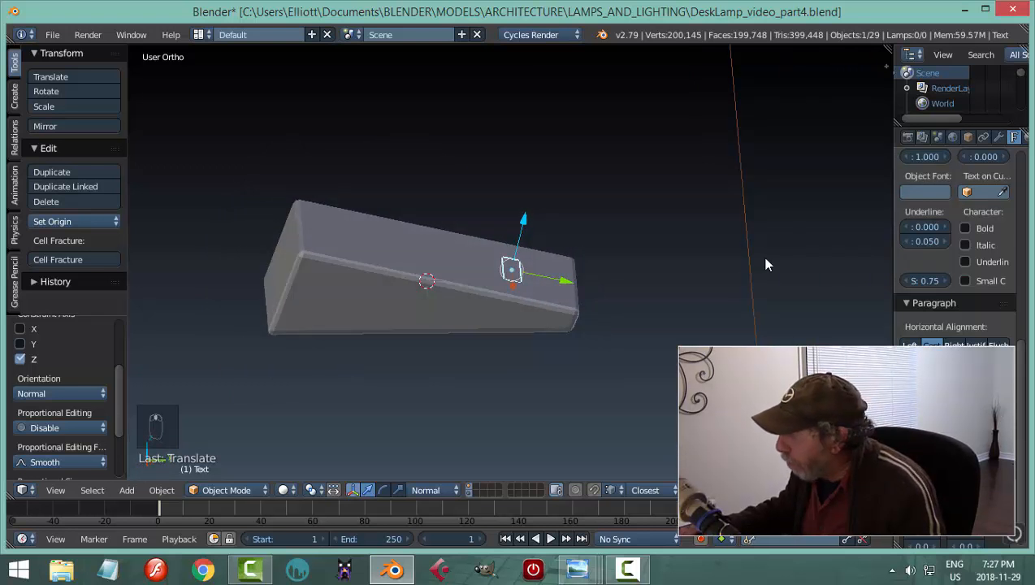
- Save the file over the existing DeskLamp_video_part4.blend
{"action": "key", "text": "ctrl+s"}
{"action": "left_click", "coordinate": [704, 309]}
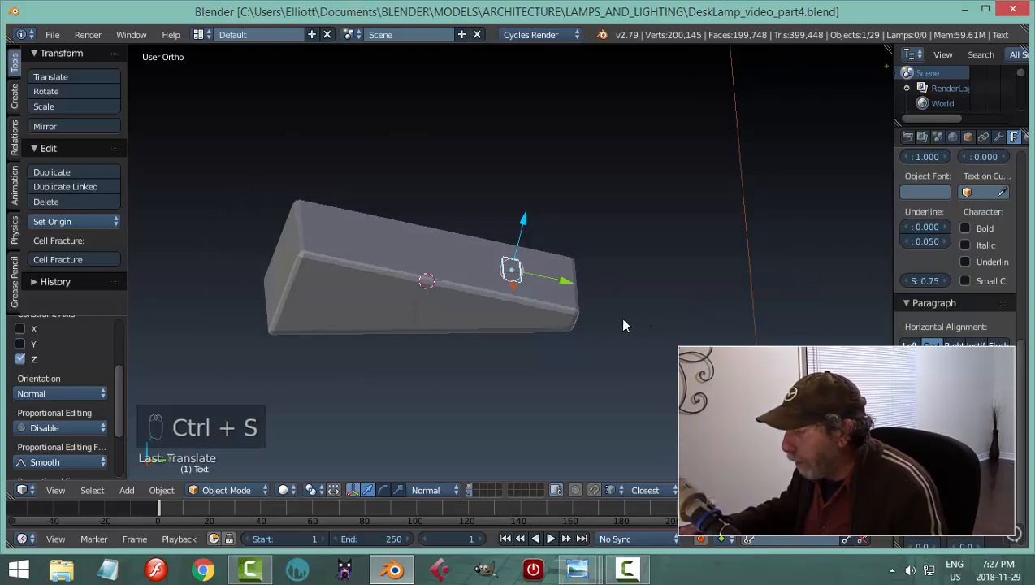
{"action": "middle_click_drag", "start_coordinate": [522, 314], "coordinate": [518, 337]}
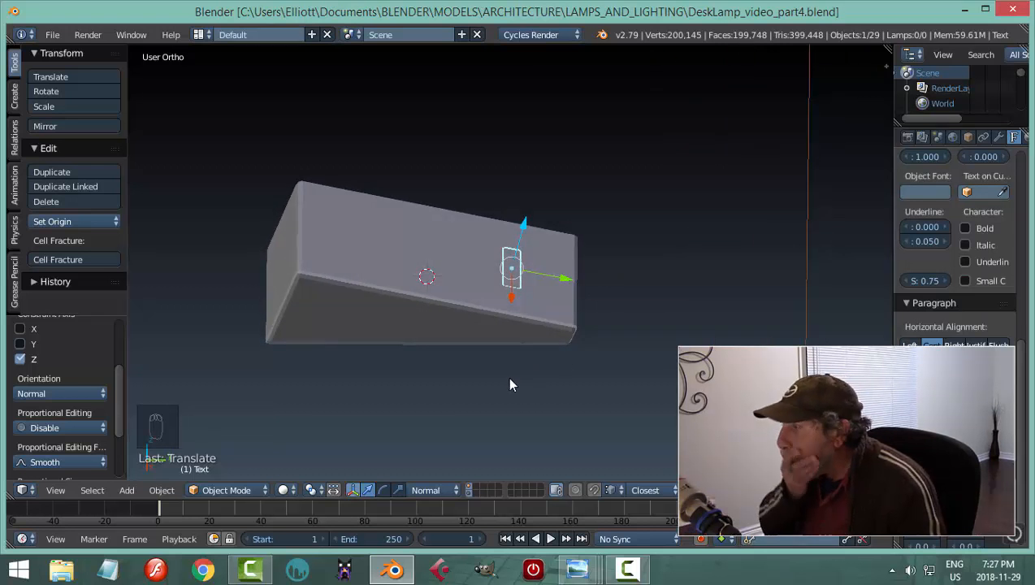
- Select the rocker switch, split the 3D view into two side-by-side areas and change one into a Node Editor
{"action": "right_click", "coordinate": [431, 342]}
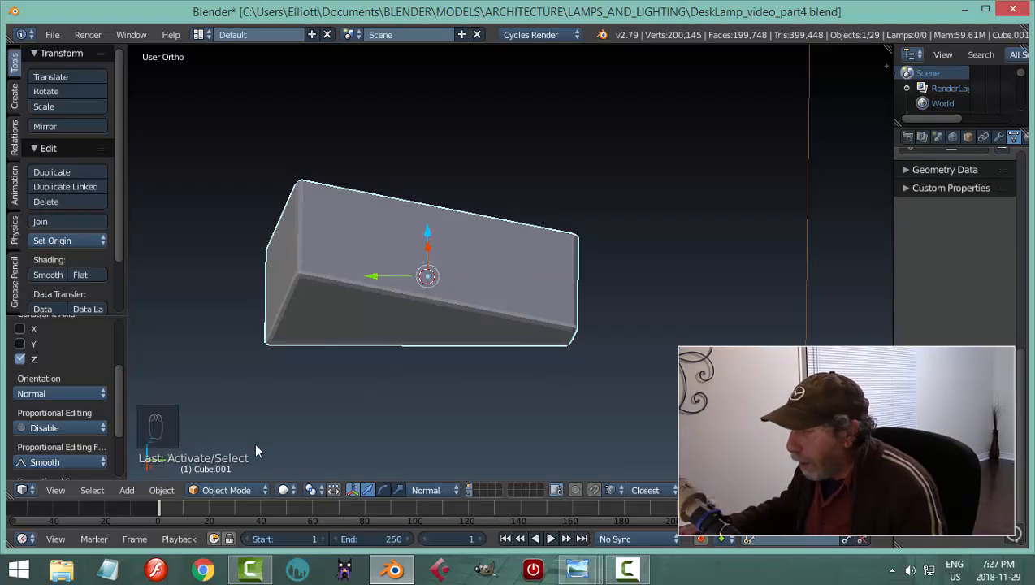
{"action": "left_click_drag", "start_coordinate": [8, 498], "coordinate": [530, 325]}
{"action": "key", "text": "t"}
{"action": "key", "text": "t"}
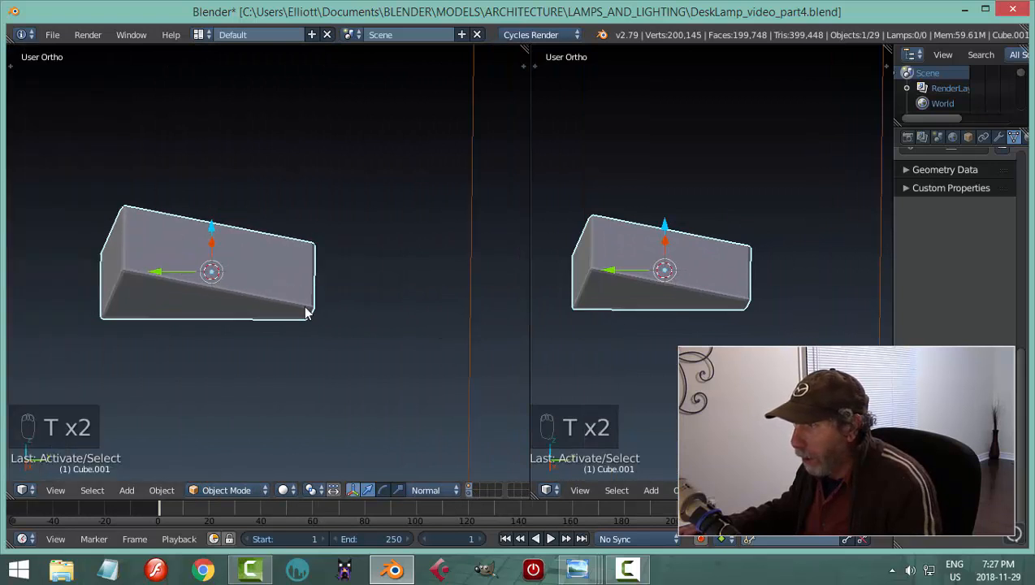
{"action": "left_click", "coordinate": [22, 490]}
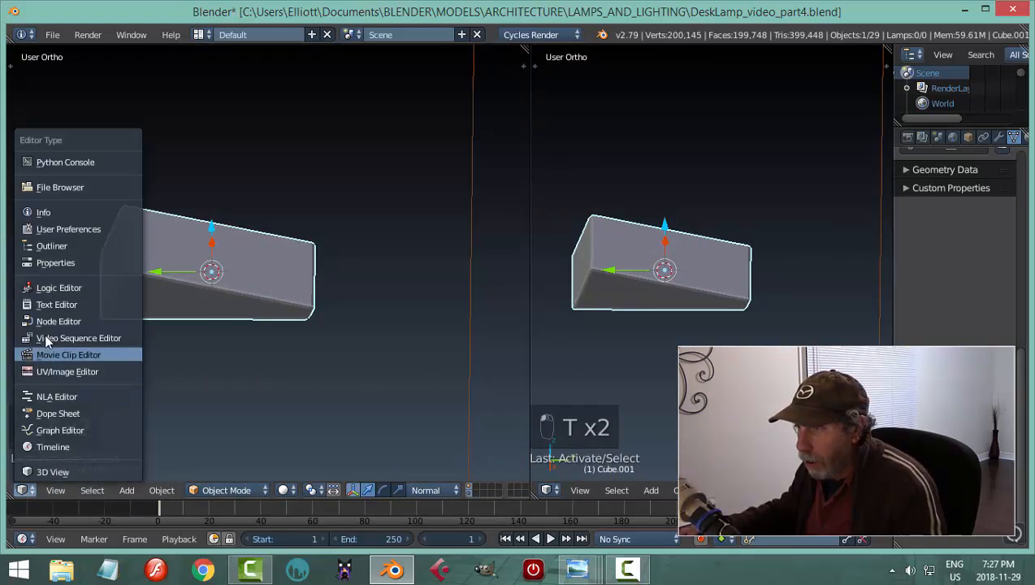
{"action": "left_click", "coordinate": [60, 320]}
{"action": "key", "text": "n"}
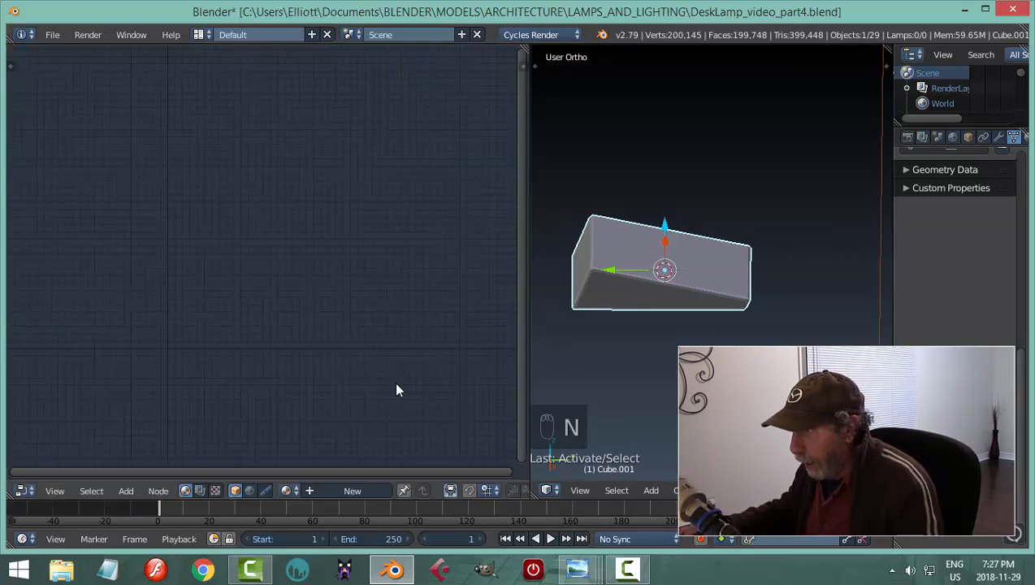
- Create a new material for the rocker switch and delete its default Diffuse BSDF node
{"action": "left_click", "coordinate": [351, 491]}
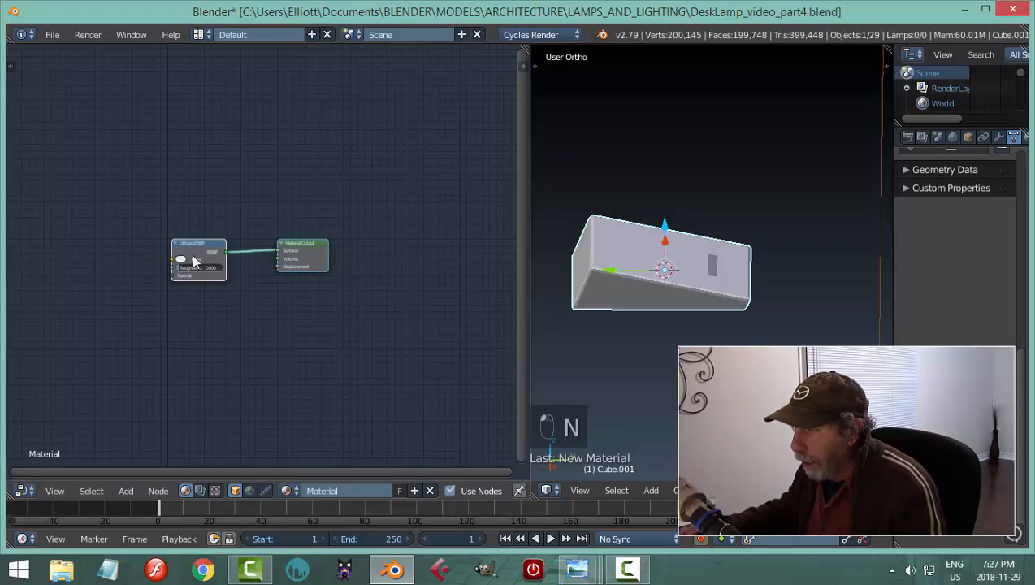
{"action": "left_click", "coordinate": [194, 246]}
{"action": "key", "text": "x"}
{"action": "scroll", "coordinate": [236, 296], "scroll_direction": "up", "scroll_amount": 2}
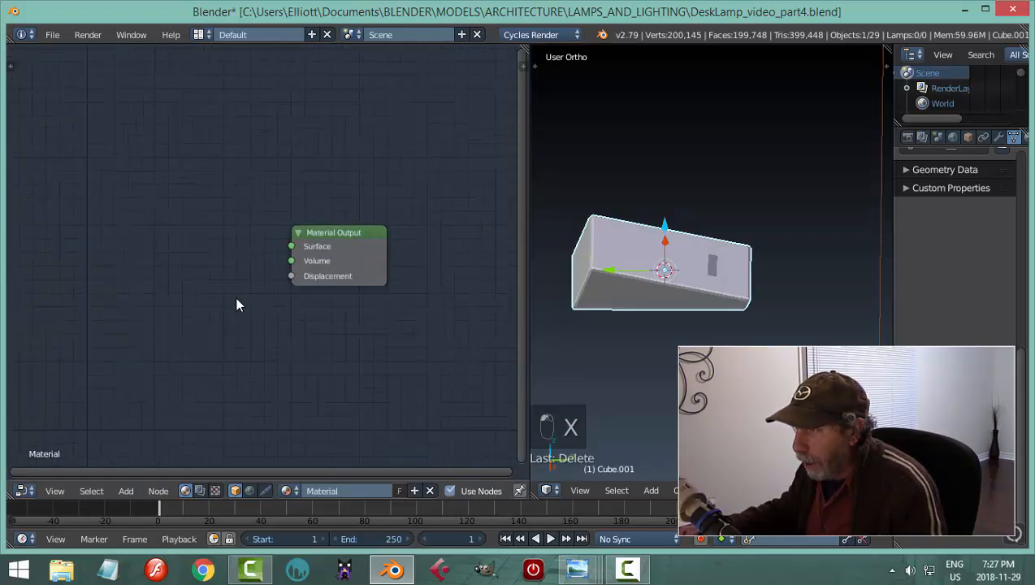
- Add a Principled BSDF shader node and connect its BSDF output to the Material Output's Surface
{"action": "key", "text": "shift+a"}
{"action": "mouse_move", "coordinate": [219, 346]}
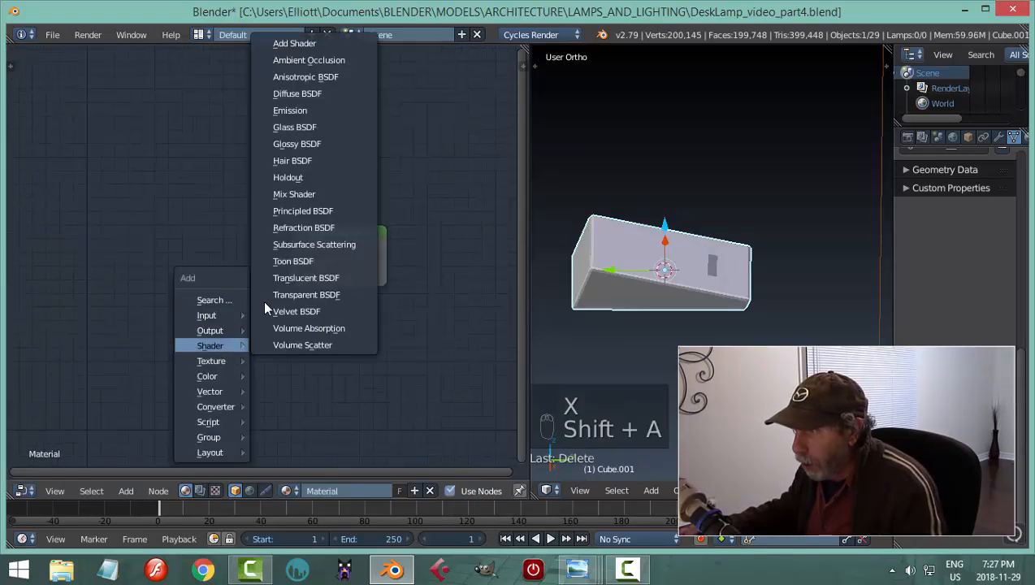
{"action": "left_click", "coordinate": [301, 210]}
{"action": "left_click", "coordinate": [109, 148]}
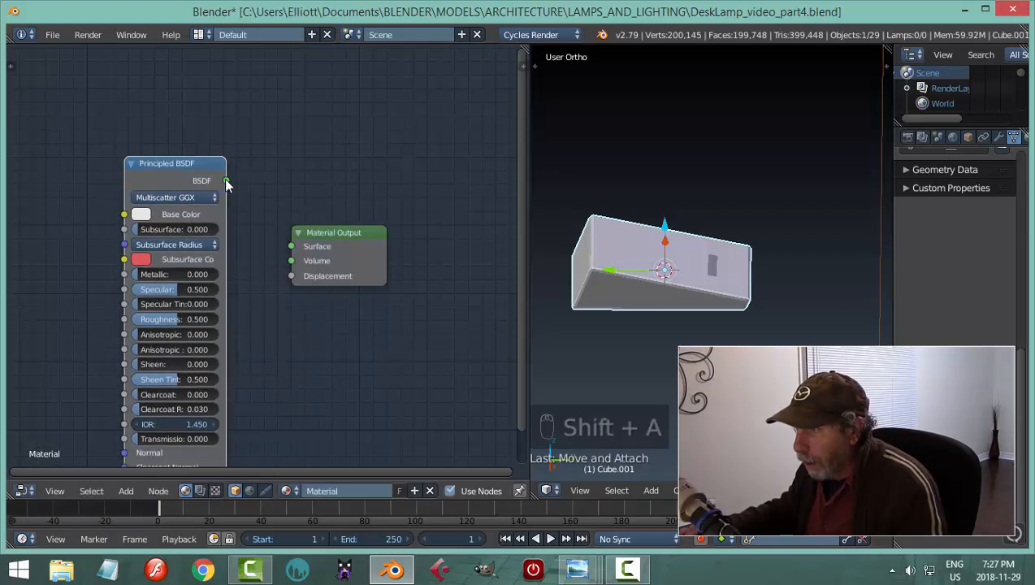
{"action": "left_click_drag", "start_coordinate": [226, 180], "coordinate": [290, 248]}
- Configure the Principled BSDF with a near-black base color, Metallic 7 and Roughness 0.2
{"action": "left_click", "coordinate": [141, 214]}
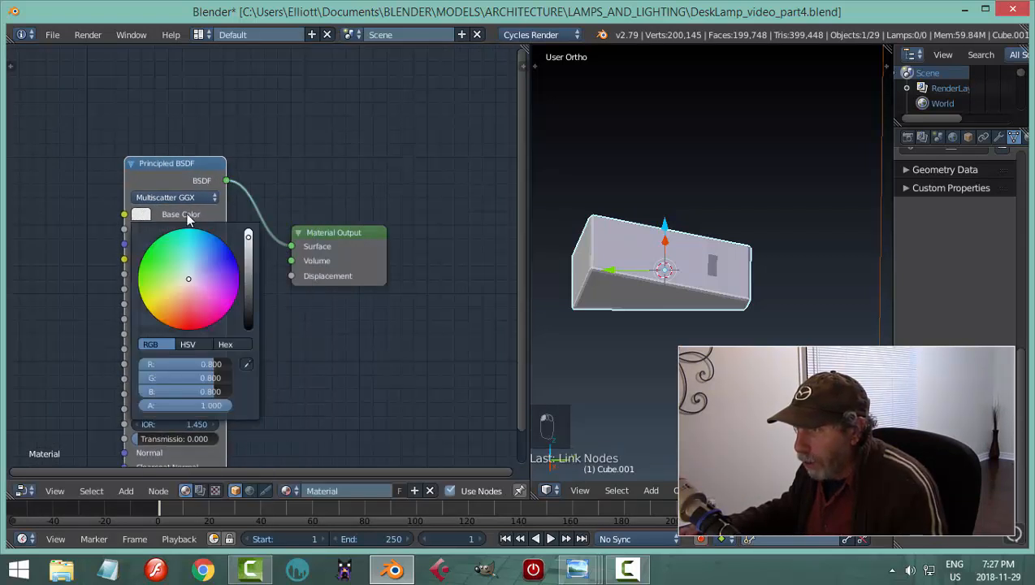
{"action": "left_click", "coordinate": [249, 323]}
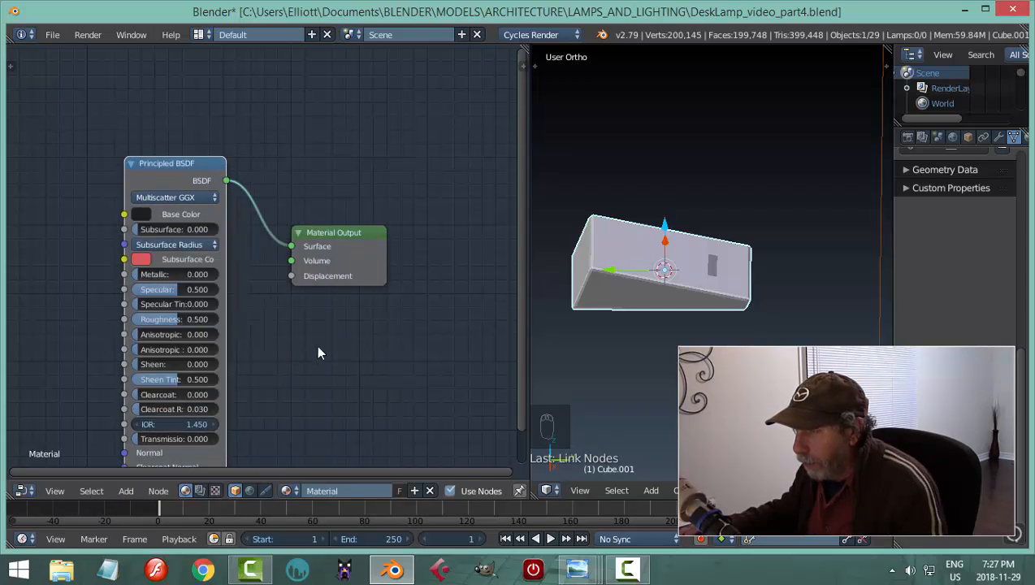
{"action": "middle_click_drag", "start_coordinate": [290, 351], "coordinate": [325, 283]}
{"action": "left_click", "coordinate": [212, 208]}
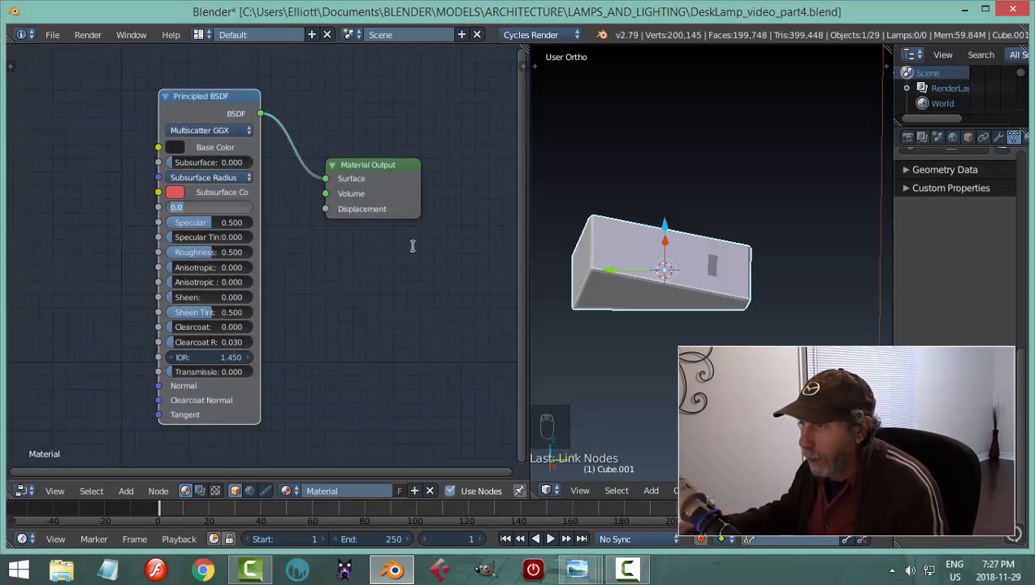
{"action": "key", "text": "Return"}
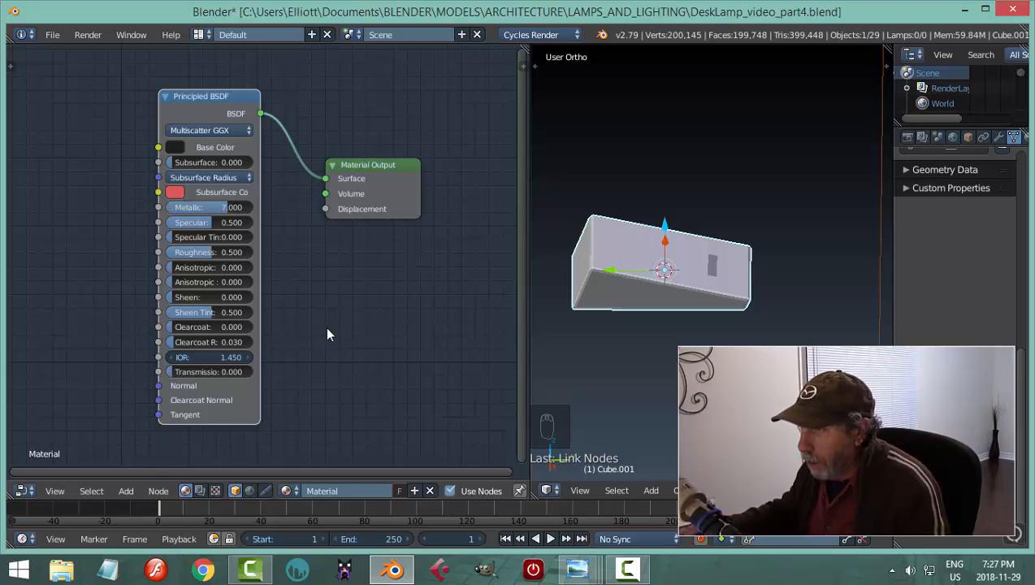
{"action": "left_click", "coordinate": [230, 254]}
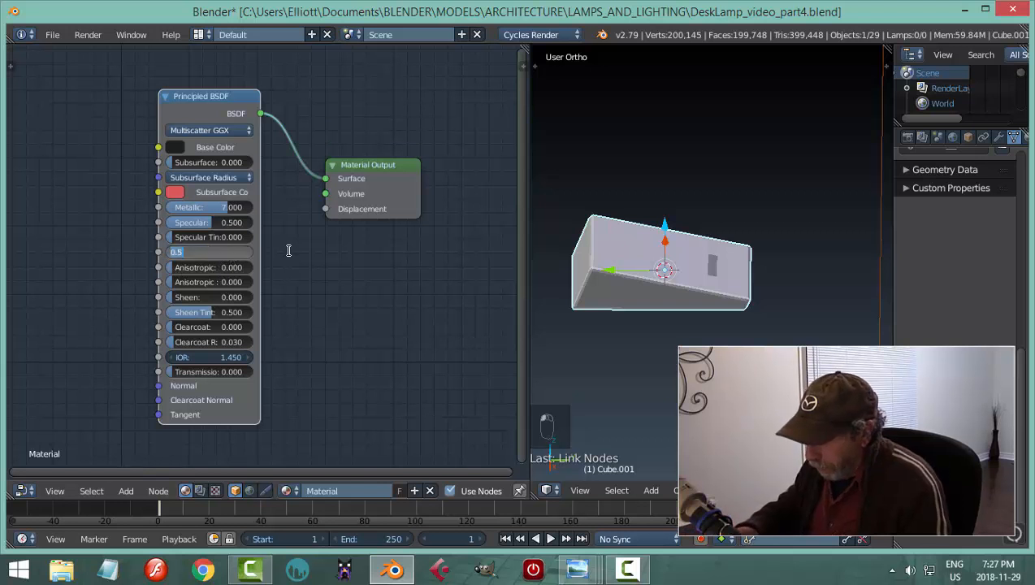
{"action": "type", "text": "0.2"}
{"action": "key", "text": "Return"}
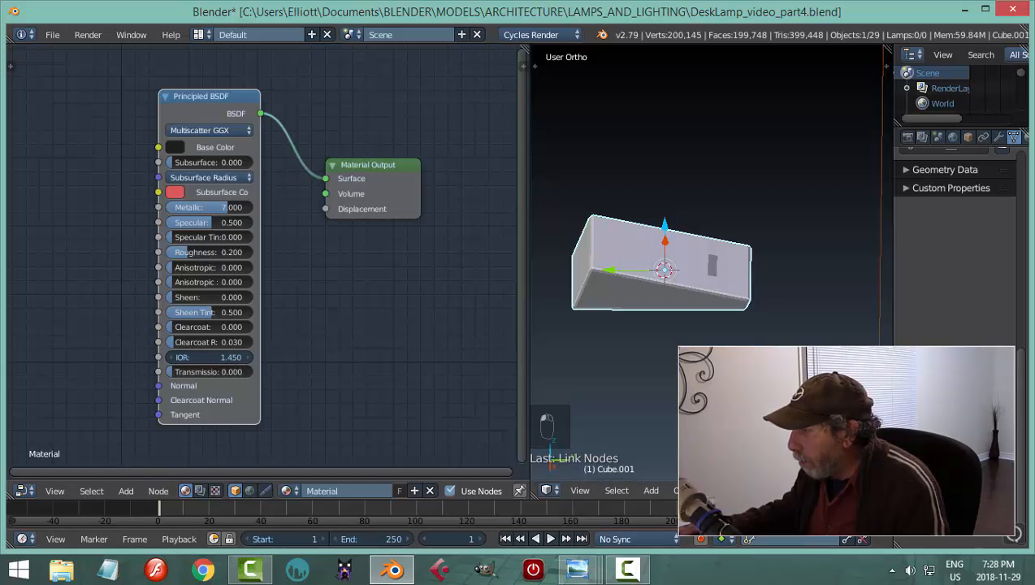
- Switch the 3D view to display the material on the object and rename the material as Black
{"action": "key", "text": "shift+z"}
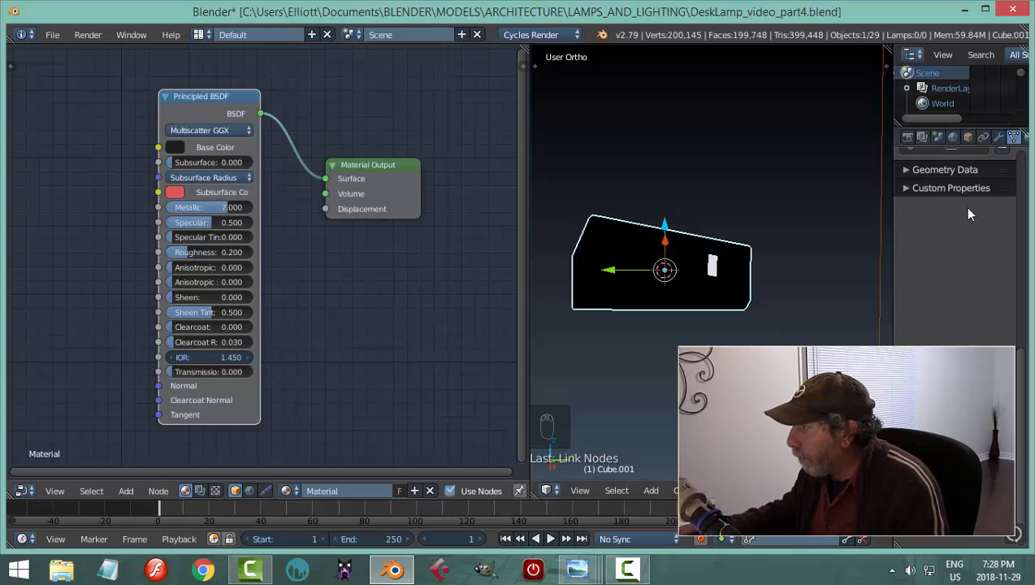
{"action": "scroll", "coordinate": [1019, 366], "scroll_direction": "up", "scroll_amount": 10}
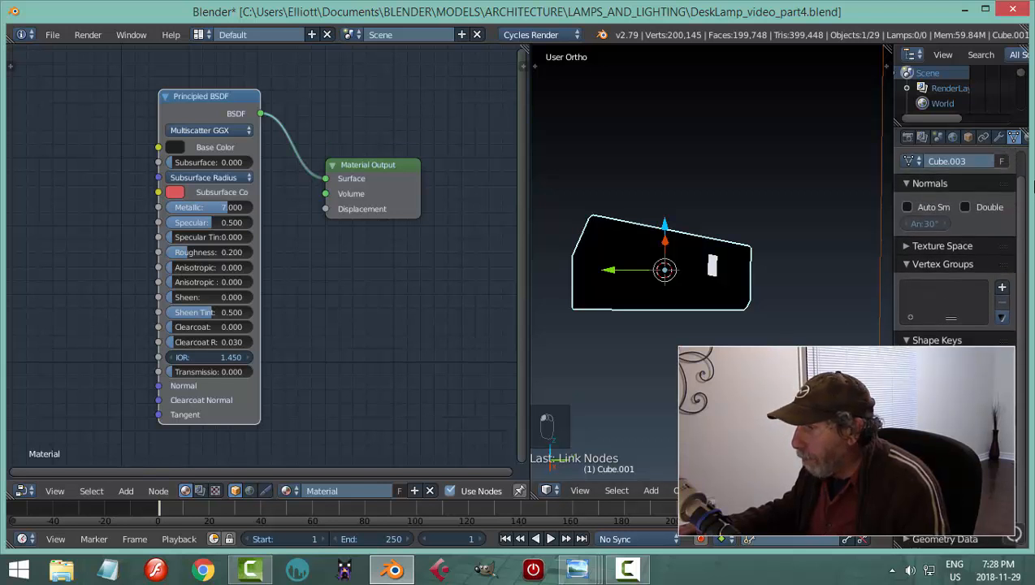
{"action": "left_click", "coordinate": [348, 491]}
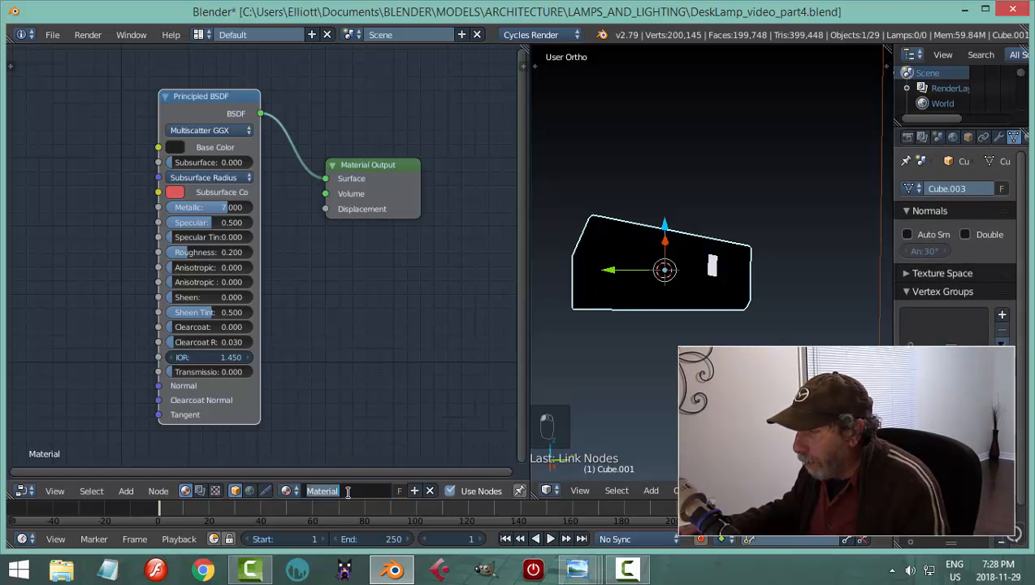
{"action": "type", "text": "Black"}
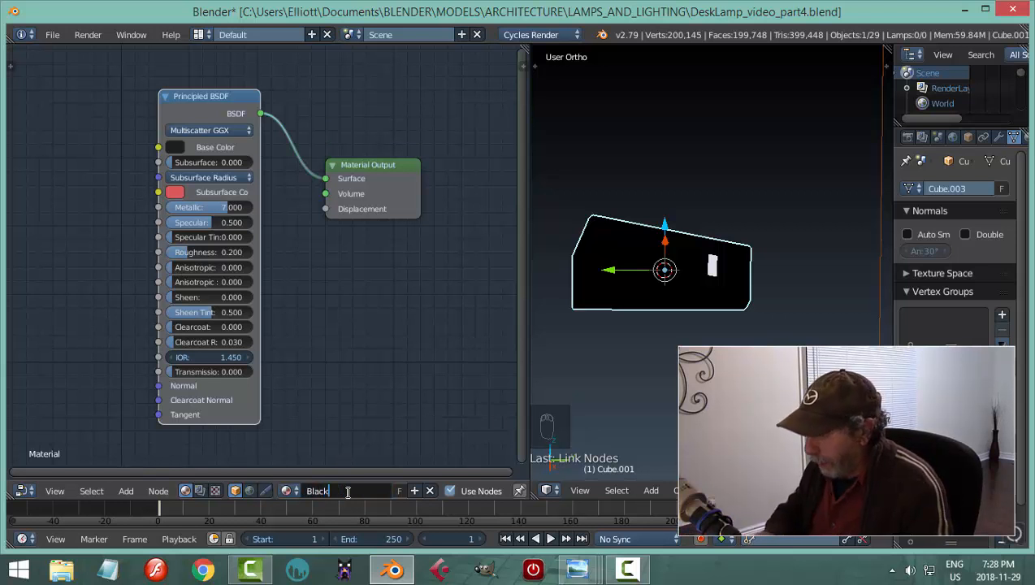
{"action": "key", "text": "Return"}
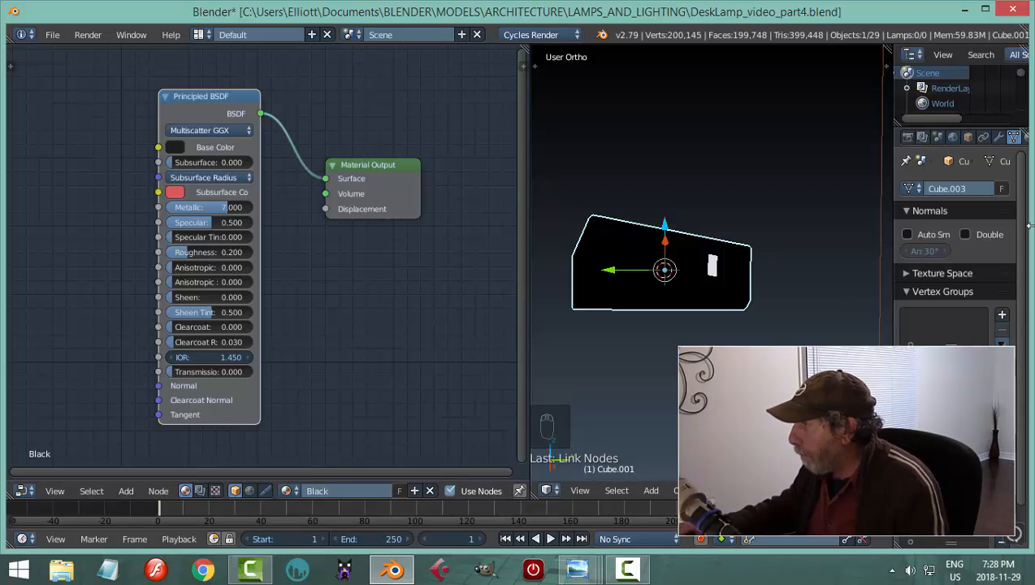
- Open the object's material settings and unhide all hidden lamp parts
{"action": "left_click", "coordinate": [1025, 136]}
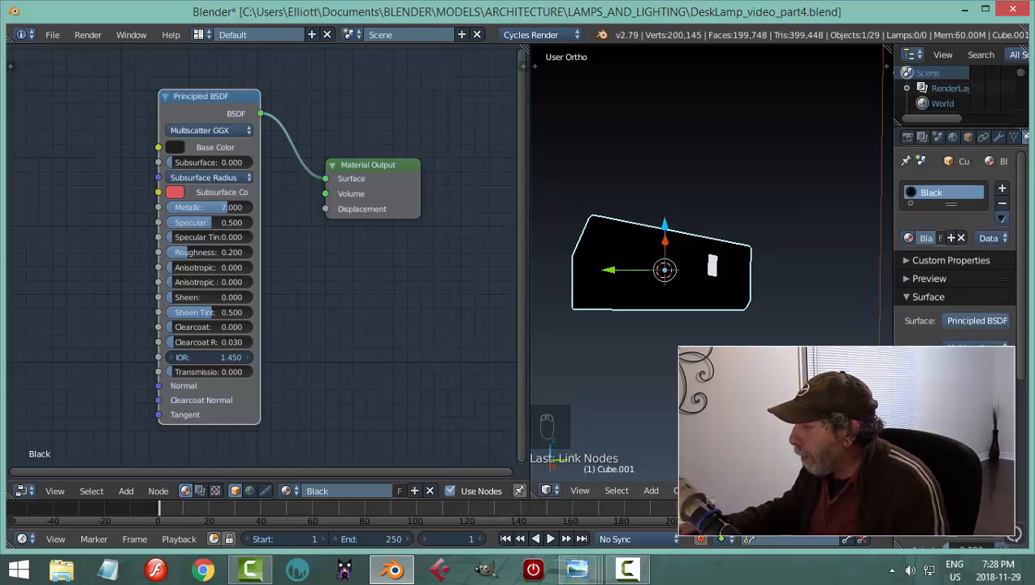
{"action": "scroll", "coordinate": [707, 264], "scroll_direction": "up", "scroll_amount": 2}
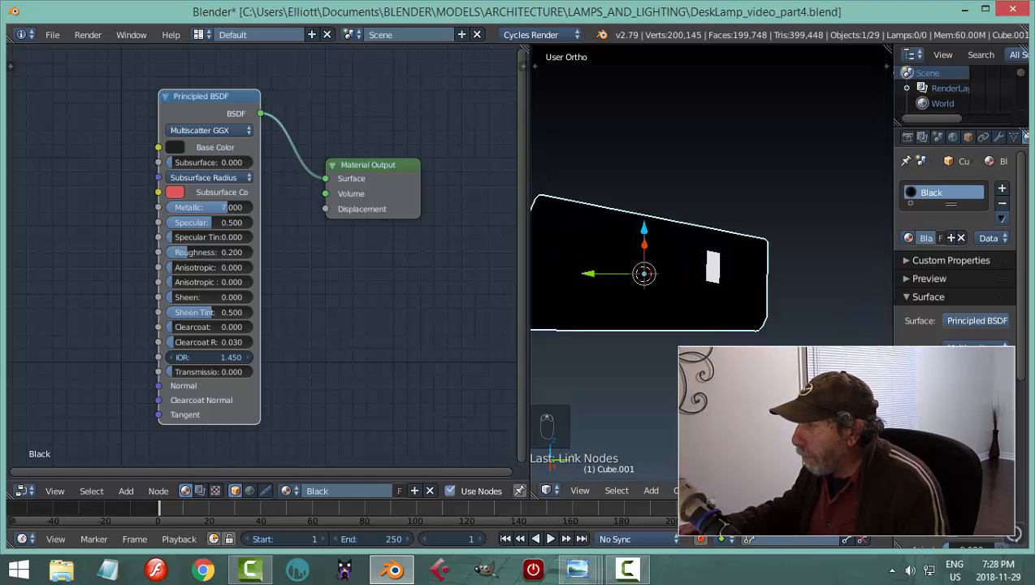
{"action": "scroll", "coordinate": [707, 264], "scroll_direction": "down", "scroll_amount": 2}
{"action": "scroll", "coordinate": [662, 261], "scroll_direction": "down", "scroll_amount": 1}
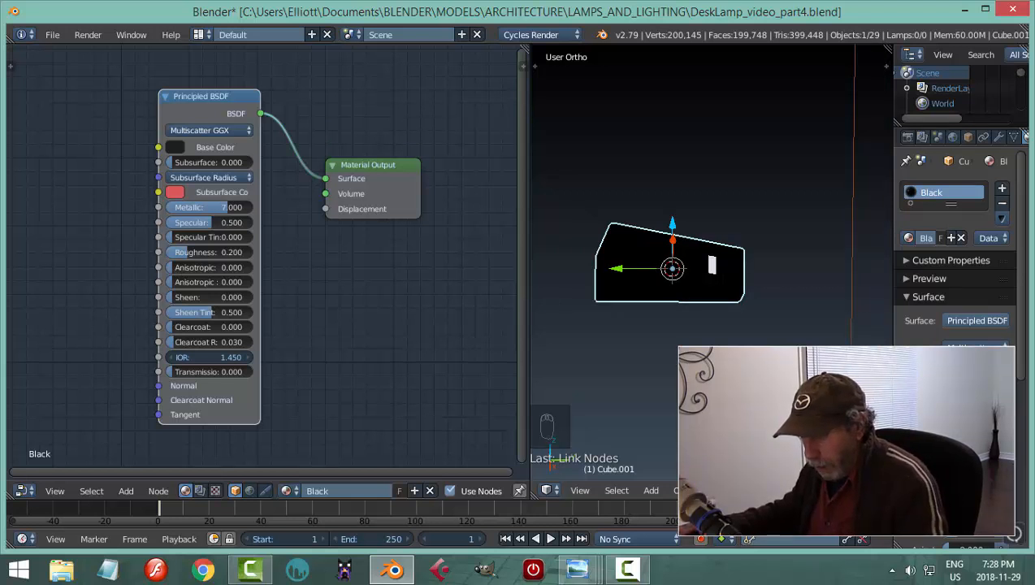
{"action": "key", "text": "alt+h"}
{"action": "scroll", "coordinate": [654, 303], "scroll_direction": "down", "scroll_amount": 4}
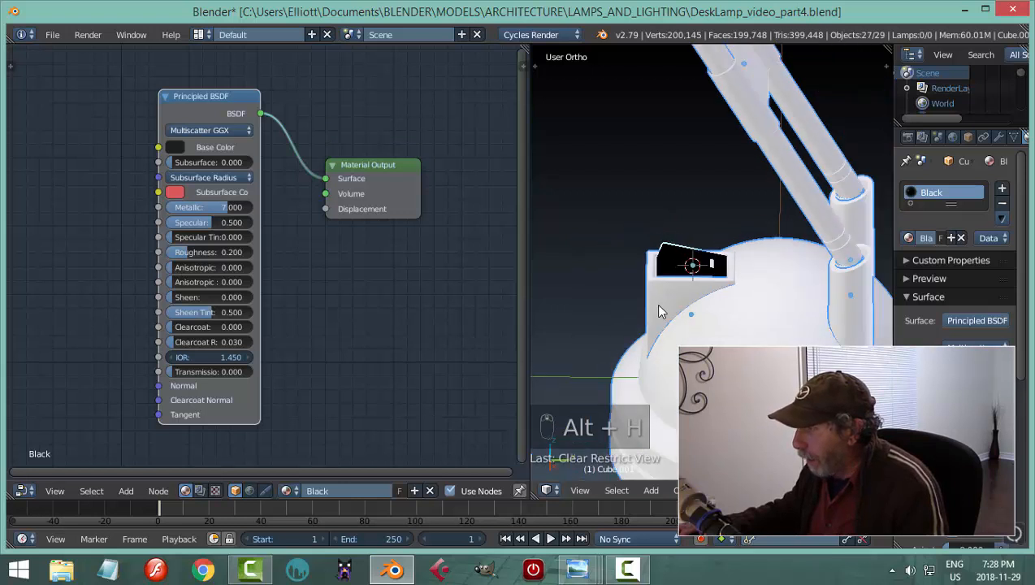
- Assign the existing Black material to the switch housing block, the domed base and the upright cylinders behind it
{"action": "right_click", "coordinate": [721, 321]}
{"action": "left_click", "coordinate": [917, 238]}
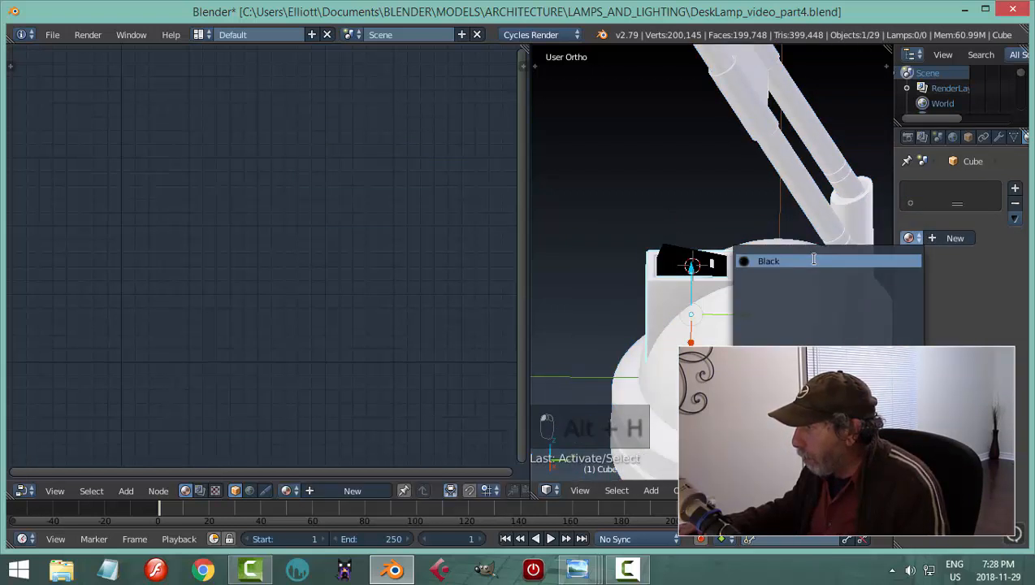
{"action": "left_click", "coordinate": [812, 260]}
{"action": "right_click", "coordinate": [771, 334]}
{"action": "left_click", "coordinate": [908, 238]}
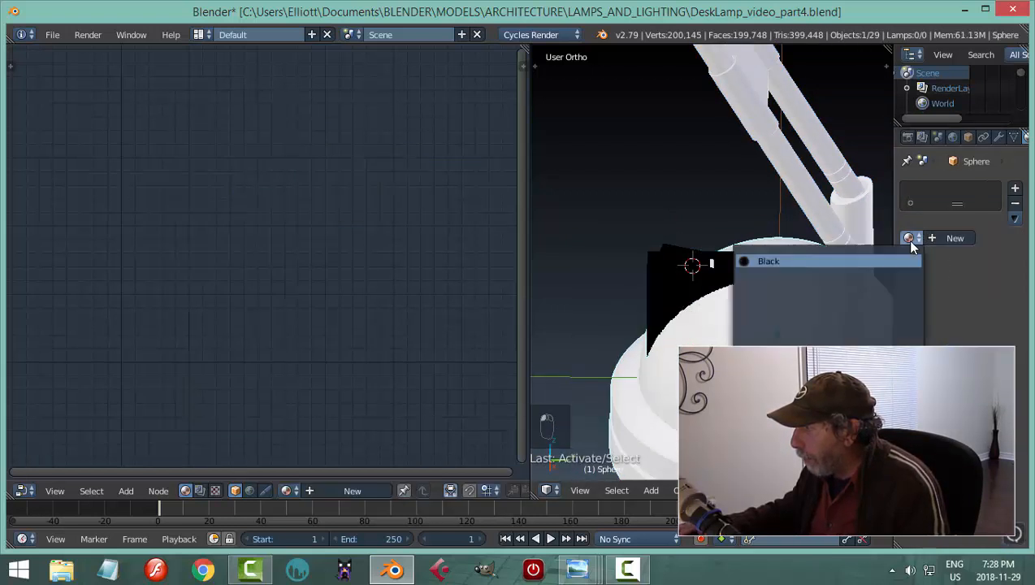
{"action": "left_click", "coordinate": [833, 261]}
{"action": "right_click", "coordinate": [854, 321]}
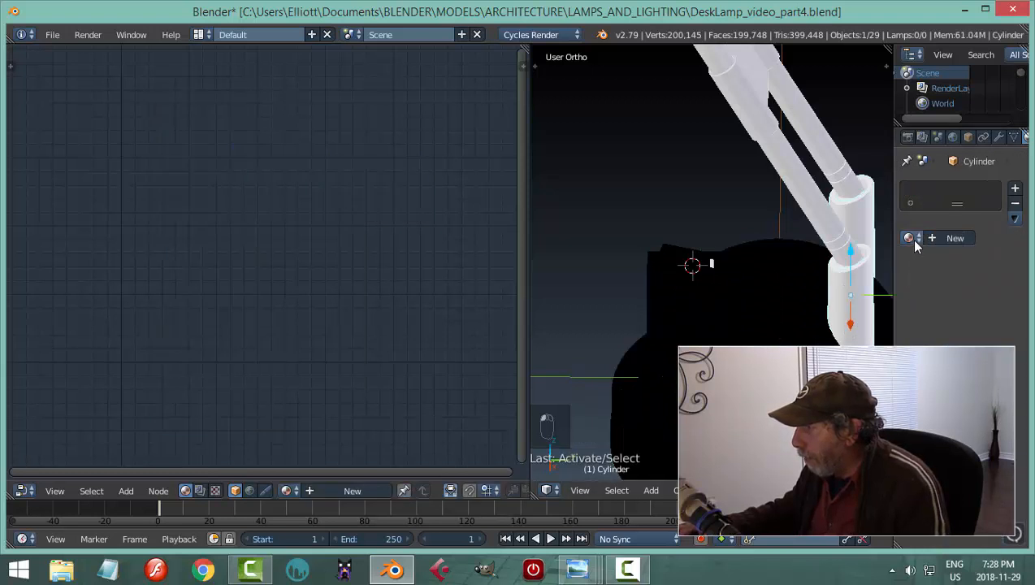
{"action": "left_click", "coordinate": [910, 239]}
{"action": "left_click", "coordinate": [844, 261]}
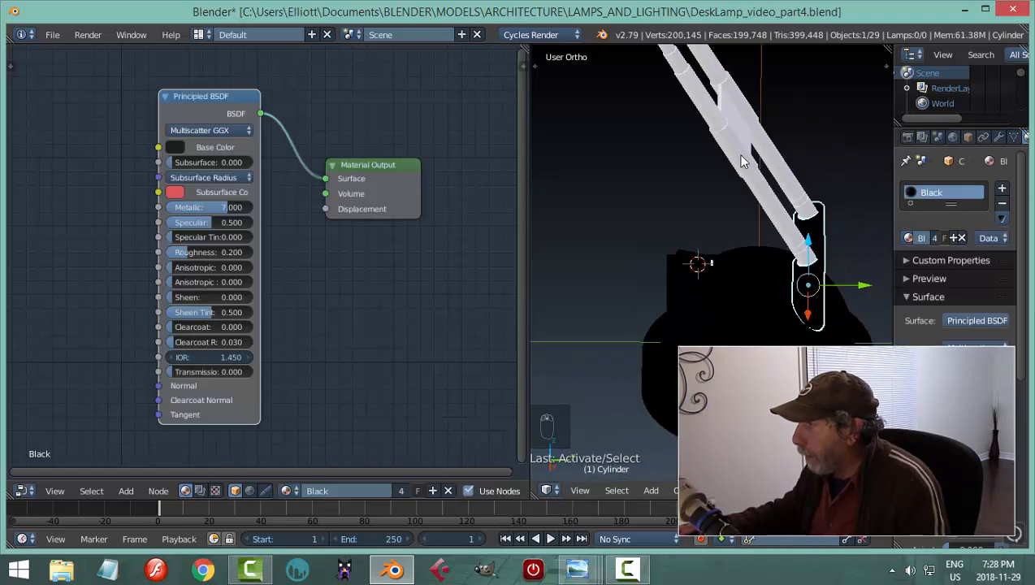
- Assign the Black material to the connector midway along the two arm rods and to the lamp shade
{"action": "right_click", "coordinate": [754, 160]}
{"action": "left_click", "coordinate": [909, 237]}
{"action": "left_click", "coordinate": [821, 260]}
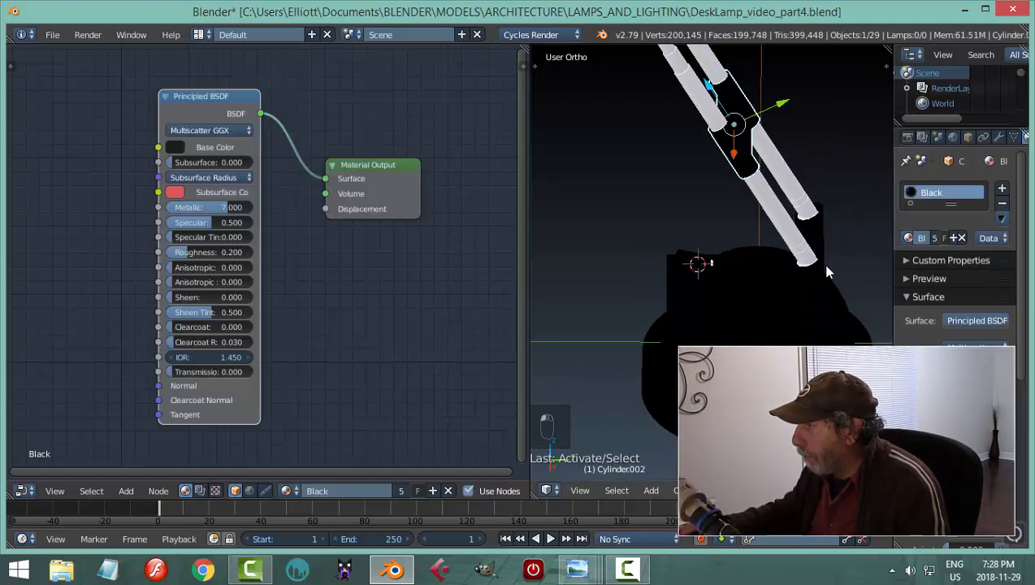
{"action": "middle_click_drag", "start_coordinate": [821, 264], "coordinate": [695, 247]}
{"action": "scroll", "coordinate": [691, 242], "scroll_direction": "up", "scroll_amount": 3}
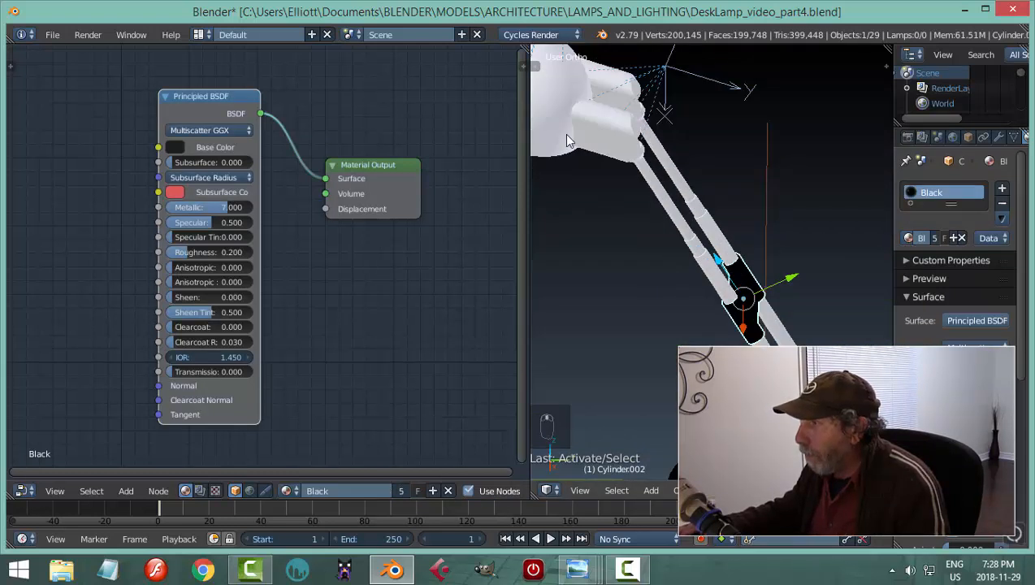
{"action": "middle_click_drag", "start_coordinate": [591, 152], "coordinate": [800, 244], "text": "shift"}
{"action": "right_click", "coordinate": [681, 168]}
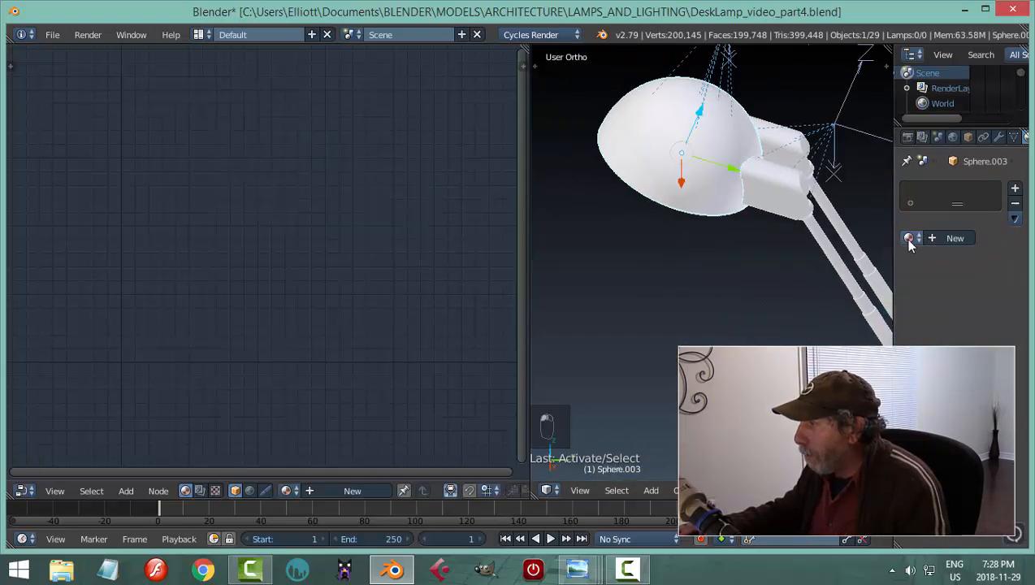
{"action": "left_click", "coordinate": [909, 238]}
{"action": "left_click", "coordinate": [819, 264]}
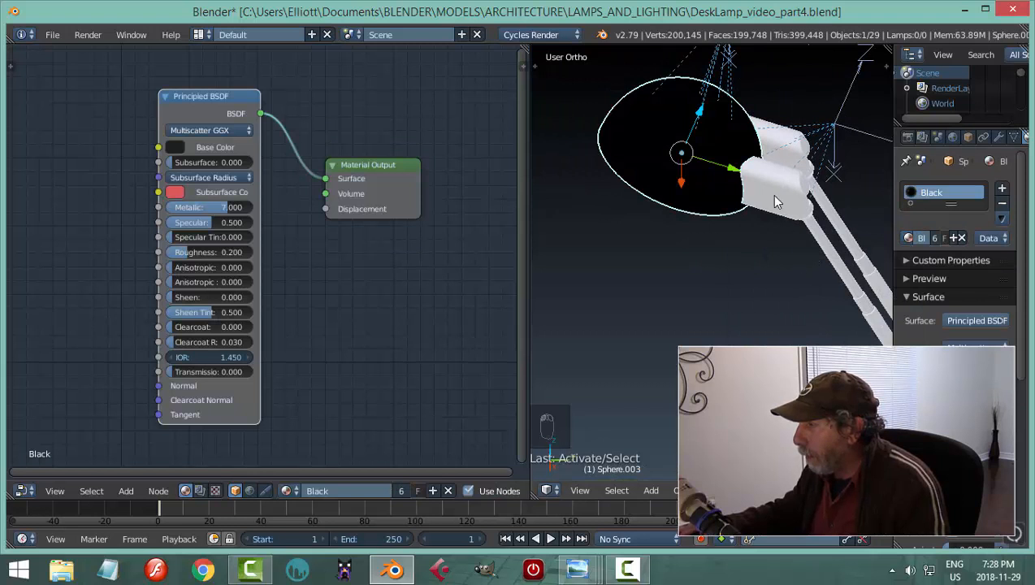
- Assign the Black material to the two rounded brackets behind the lamp shade, leaving nothing selected
{"action": "right_click", "coordinate": [776, 201]}
{"action": "left_click", "coordinate": [909, 238]}
{"action": "left_click", "coordinate": [821, 262]}
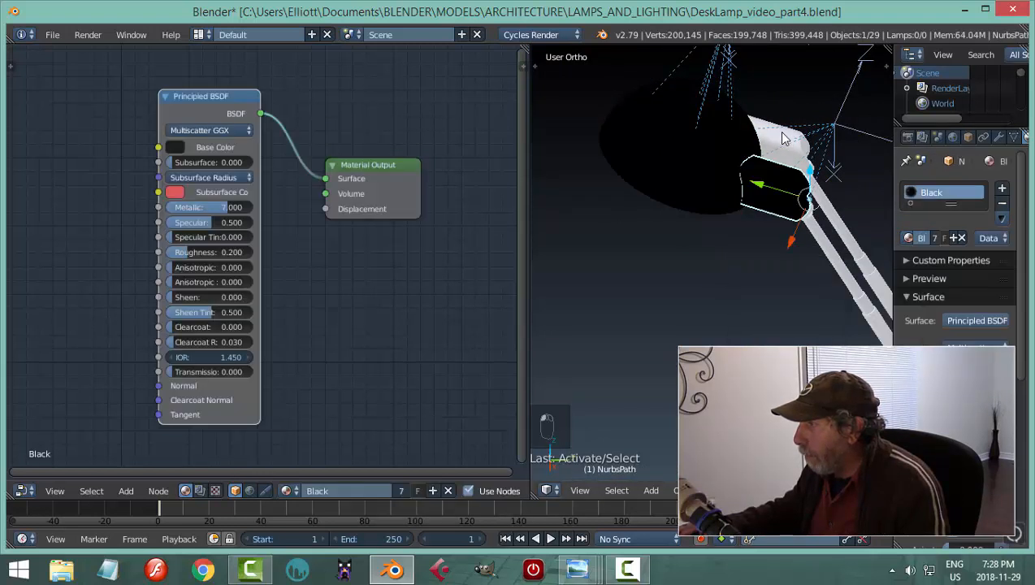
{"action": "right_click", "coordinate": [832, 159]}
{"action": "left_click", "coordinate": [908, 237]}
{"action": "left_click", "coordinate": [813, 262]}
{"action": "key", "text": "a"}
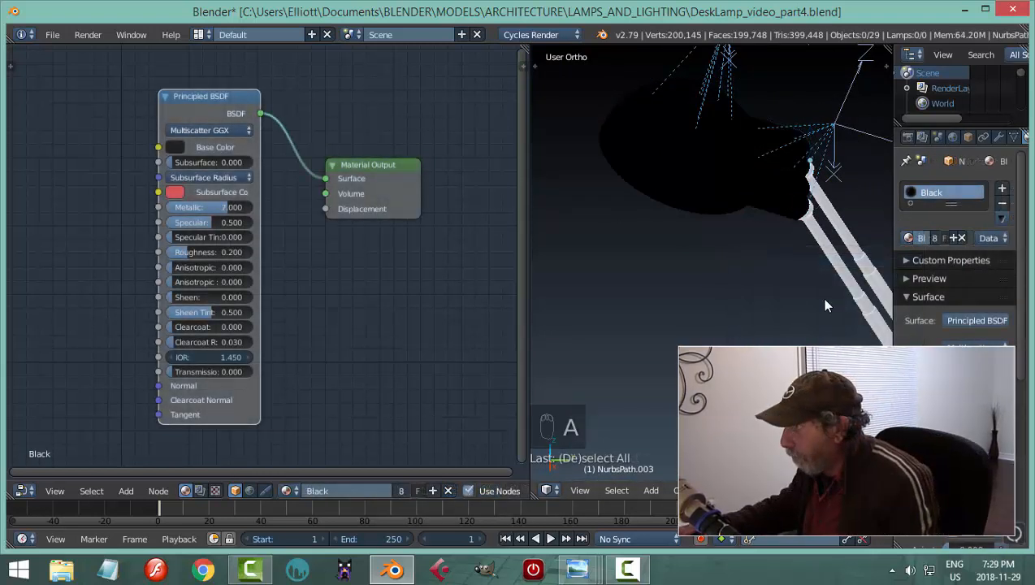
- Assign the Black material to the two remaining white bracket pieces behind the arm forks
{"action": "middle_click_drag", "start_coordinate": [820, 297], "coordinate": [664, 278]}
{"action": "middle_click_drag", "start_coordinate": [670, 163], "coordinate": [799, 367], "text": "shift"}
{"action": "scroll", "coordinate": [720, 308], "scroll_direction": "up", "scroll_amount": 3}
{"action": "scroll", "coordinate": [725, 368], "scroll_direction": "up", "scroll_amount": 4}
{"action": "middle_click_drag", "start_coordinate": [724, 368], "coordinate": [790, 223], "text": "shift"}
{"action": "right_click", "coordinate": [802, 161]}
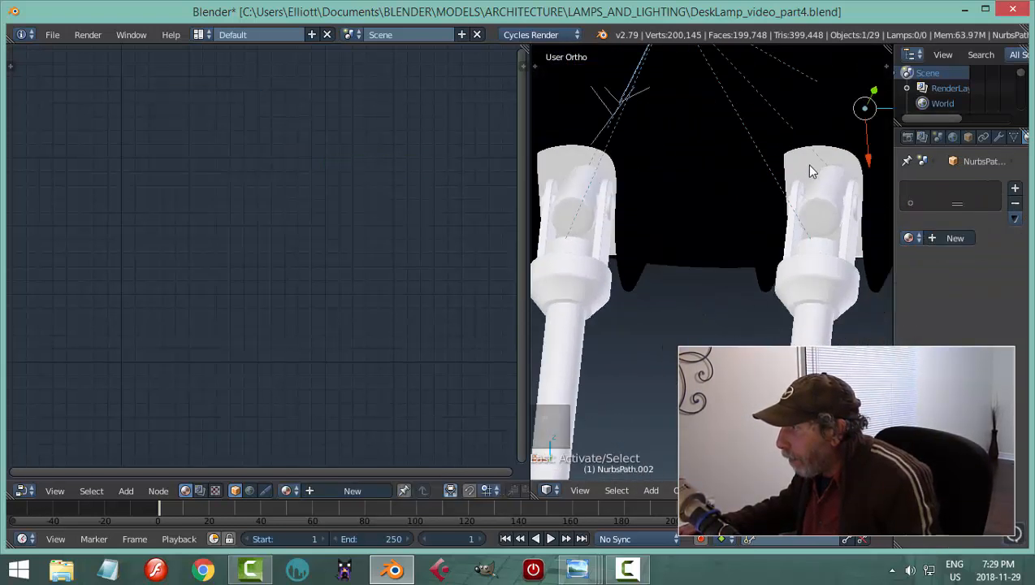
{"action": "left_click", "coordinate": [909, 238]}
{"action": "left_click", "coordinate": [837, 262]}
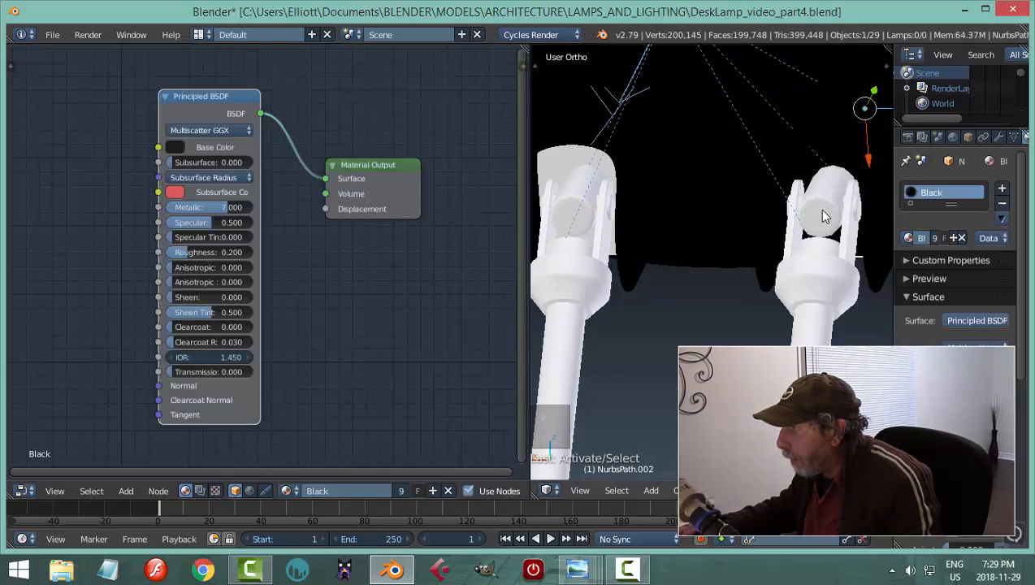
{"action": "right_click", "coordinate": [575, 169]}
{"action": "left_click", "coordinate": [909, 238]}
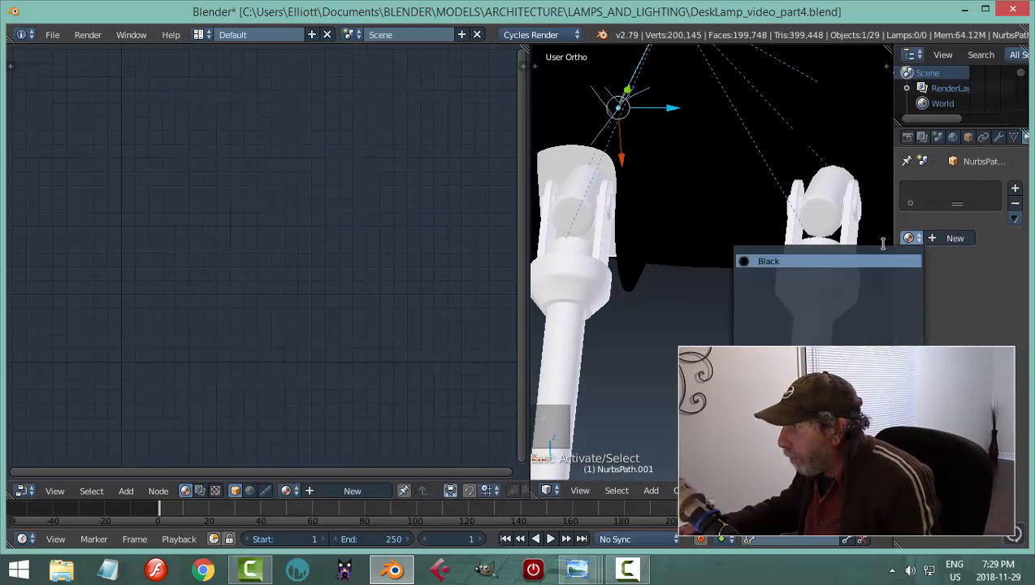
- Assign the Black material to the two small pivot cylinders held between the arm forks
{"action": "right_click", "coordinate": [822, 212]}
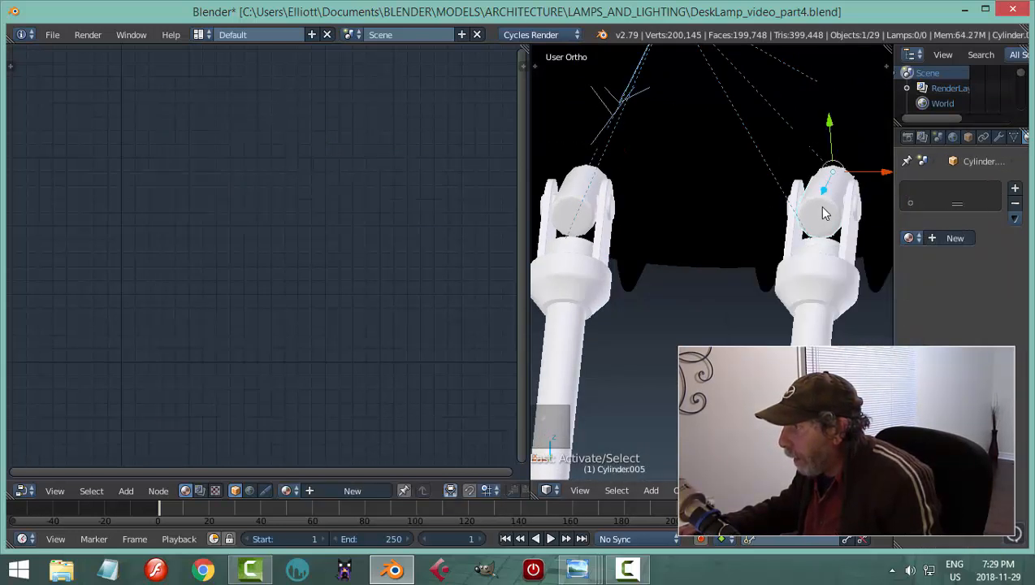
{"action": "left_click", "coordinate": [909, 238]}
{"action": "left_click", "coordinate": [816, 260]}
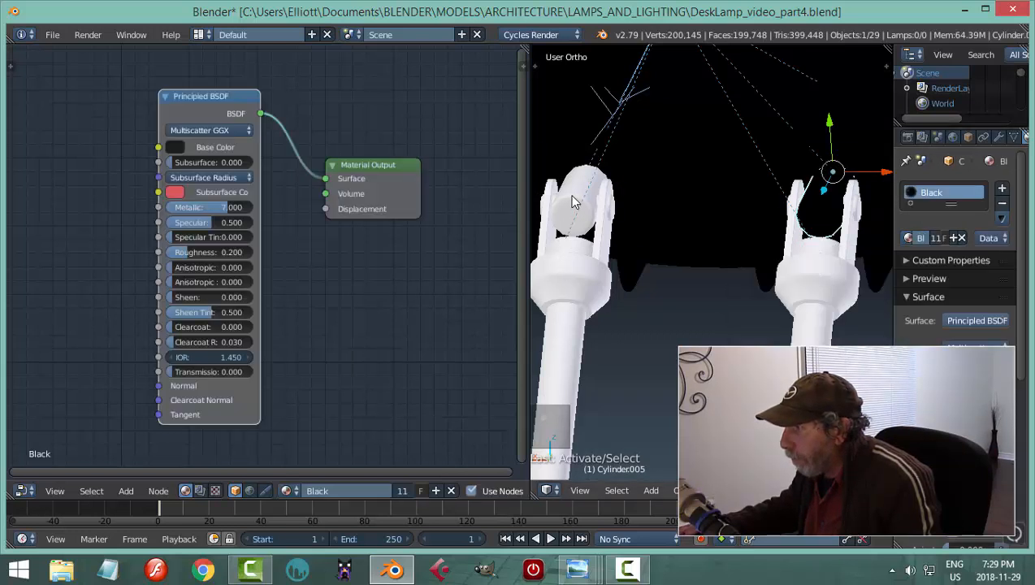
{"action": "right_click", "coordinate": [574, 202]}
{"action": "left_click", "coordinate": [907, 237]}
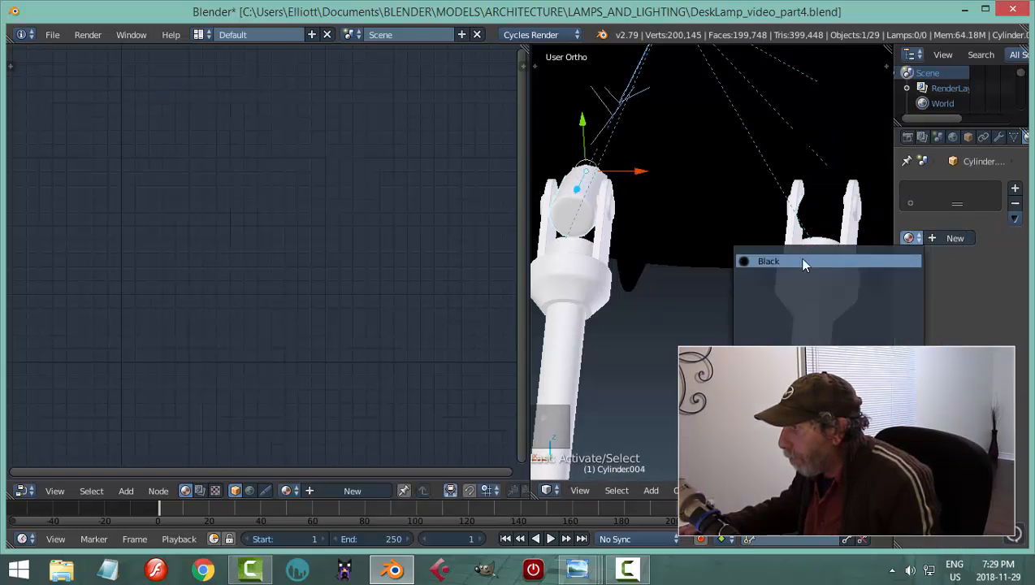
{"action": "left_click", "coordinate": [803, 262]}
- Enter edit mode on the arm rods and select all linked geometry of the collar below one fork
{"action": "right_click", "coordinate": [822, 277]}
{"action": "key", "text": "Tab"}
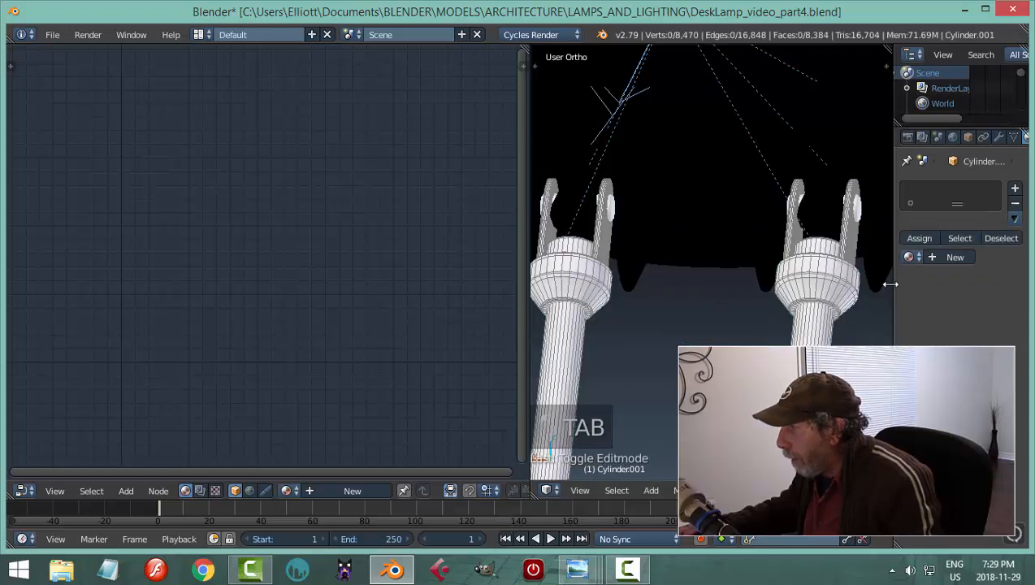
{"action": "middle_click_drag", "start_coordinate": [890, 283], "coordinate": [820, 298]}
{"action": "right_click", "coordinate": [725, 279]}
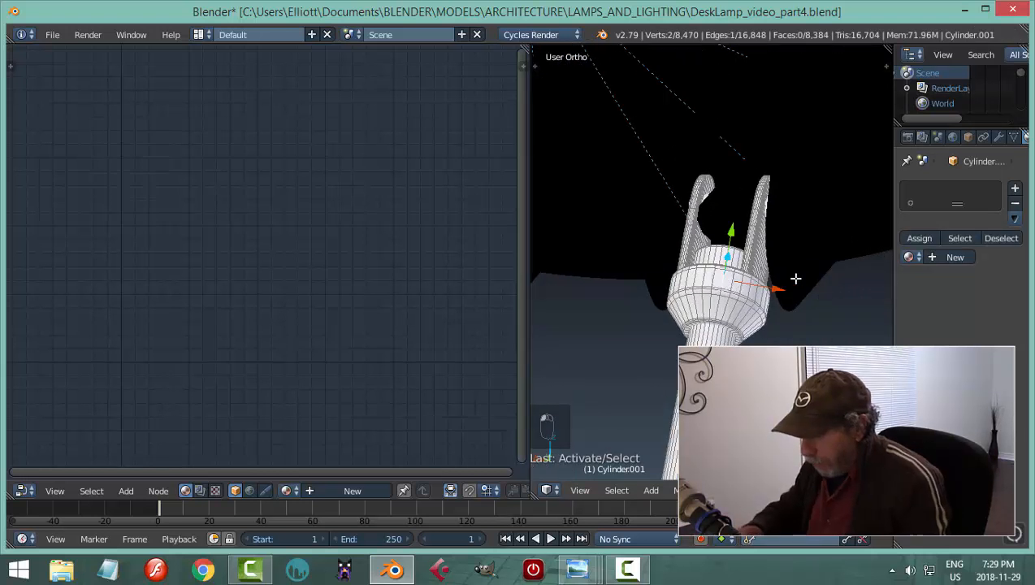
{"action": "key", "text": "ctrl+l"}
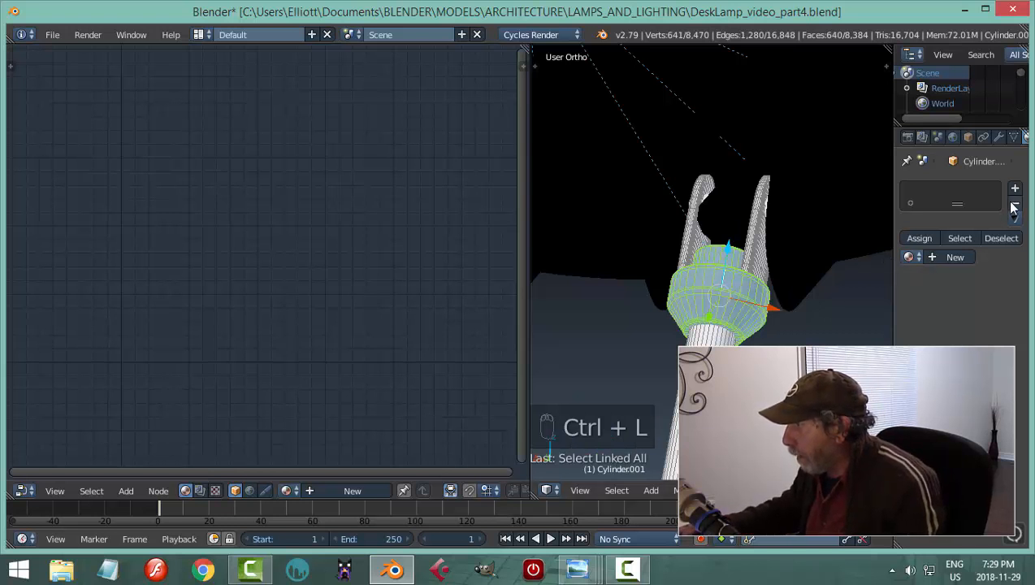
- Add a material slot holding the Black material to the arm rods, exit edit mode and deselect everything
{"action": "left_click", "coordinate": [909, 258]}
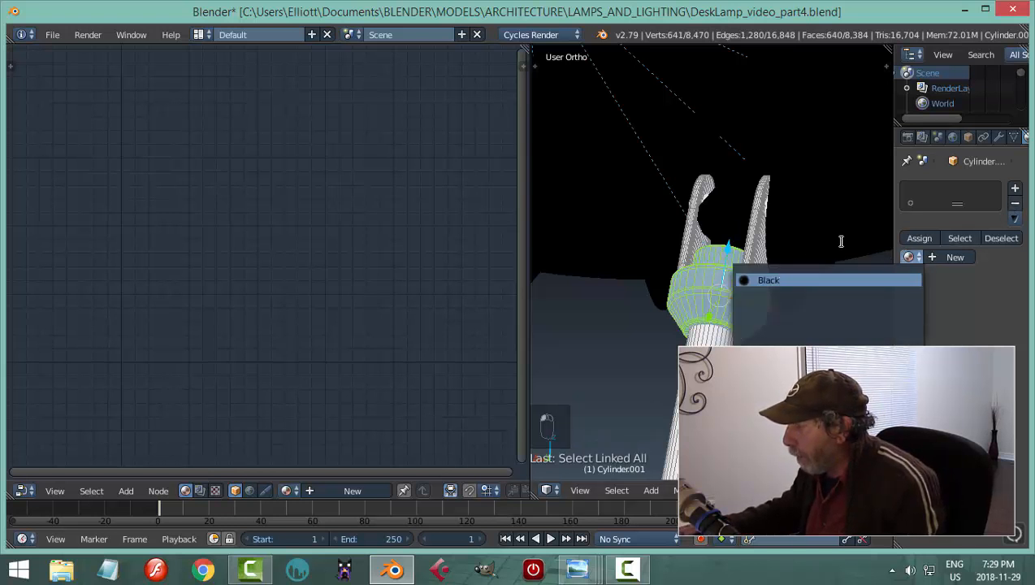
{"action": "left_click", "coordinate": [1014, 187]}
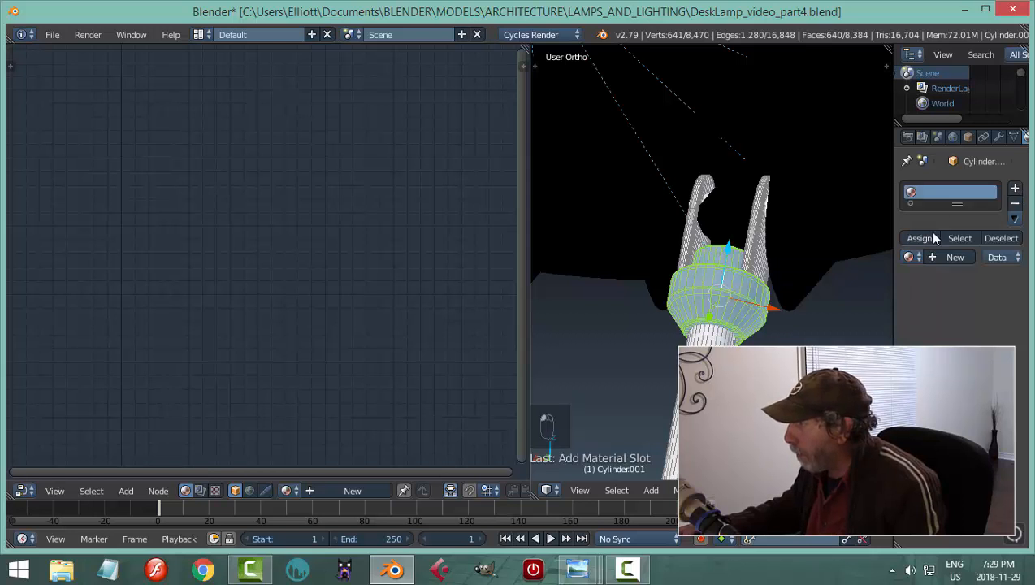
{"action": "left_click", "coordinate": [908, 258]}
{"action": "left_click", "coordinate": [864, 279]}
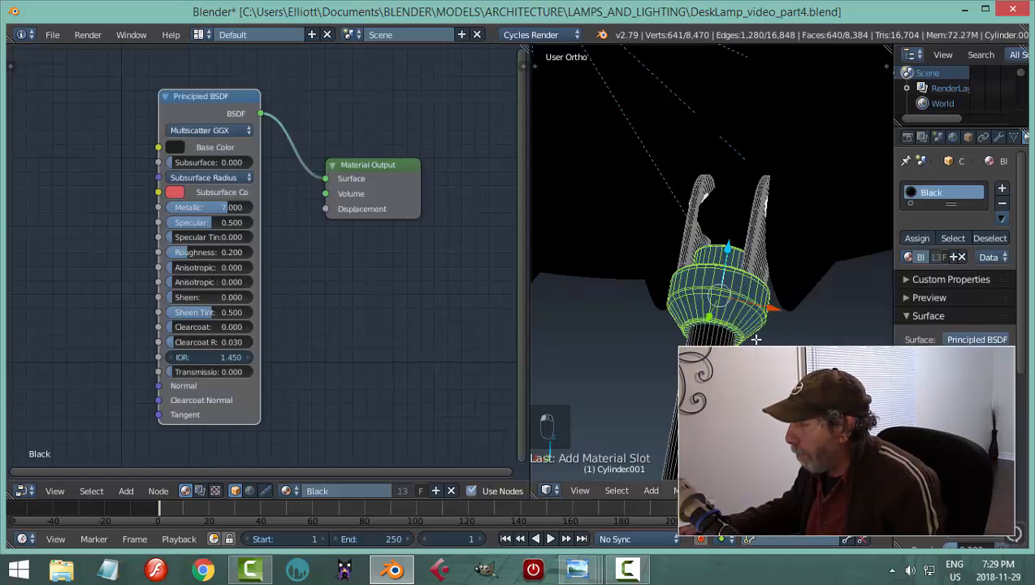
{"action": "scroll", "coordinate": [784, 329], "scroll_direction": "down", "scroll_amount": 3}
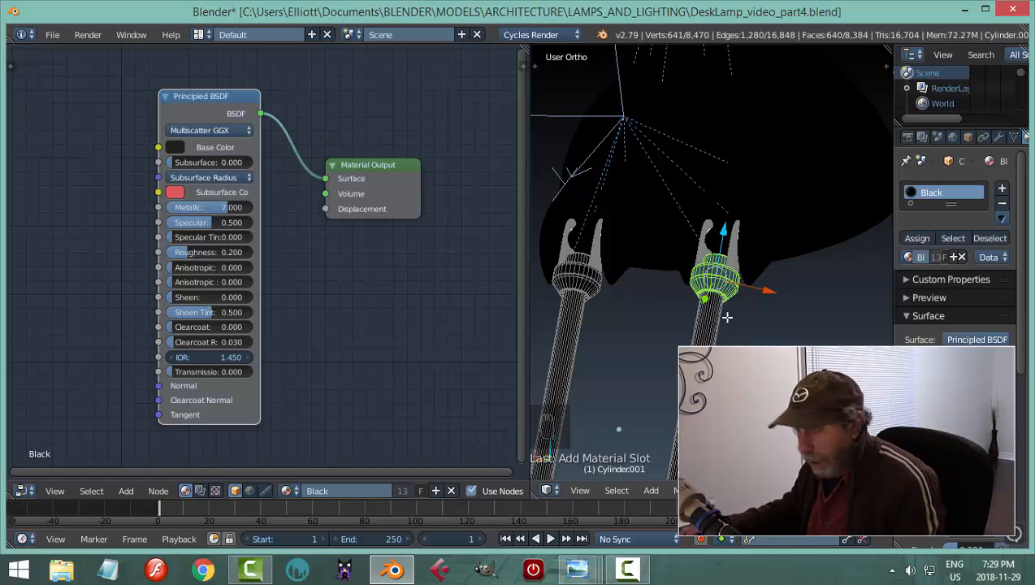
{"action": "key", "text": "a"}
{"action": "key", "text": "Tab"}
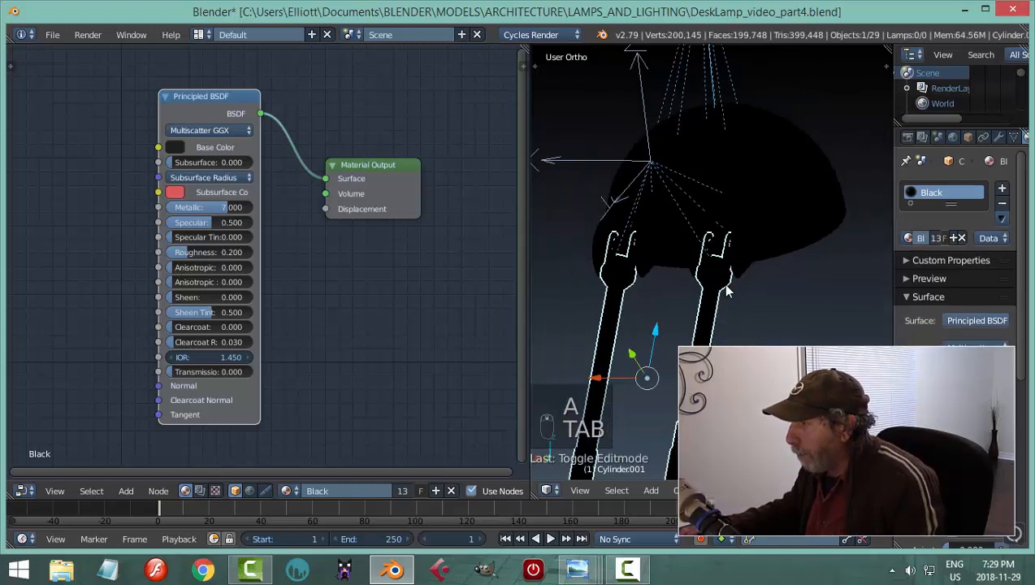
{"action": "key", "text": "a"}
{"action": "key", "text": "a"}
{"action": "scroll", "coordinate": [719, 296], "scroll_direction": "up", "scroll_amount": 5}
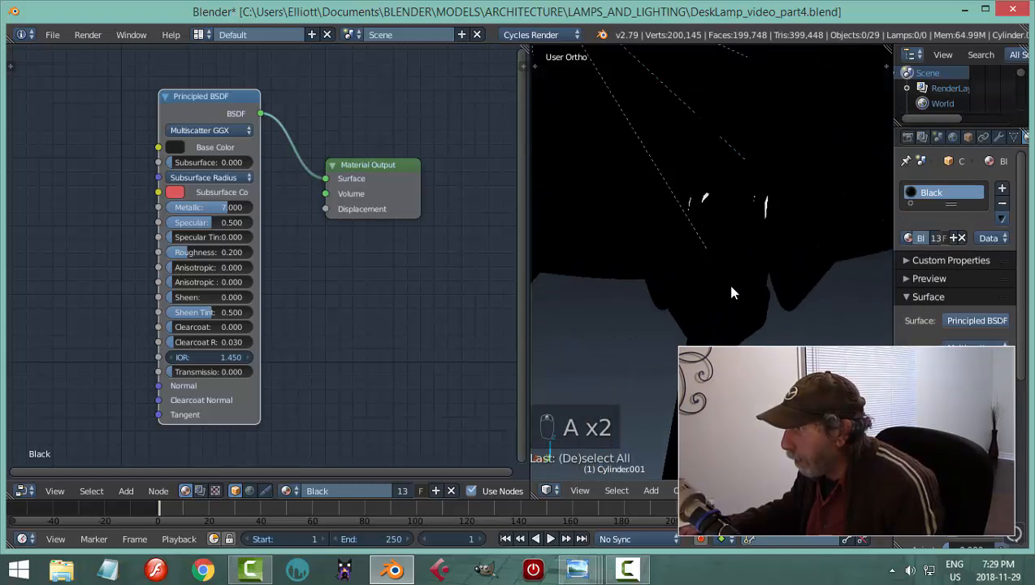
{"action": "scroll", "coordinate": [747, 294], "scroll_direction": "down", "scroll_amount": 5}
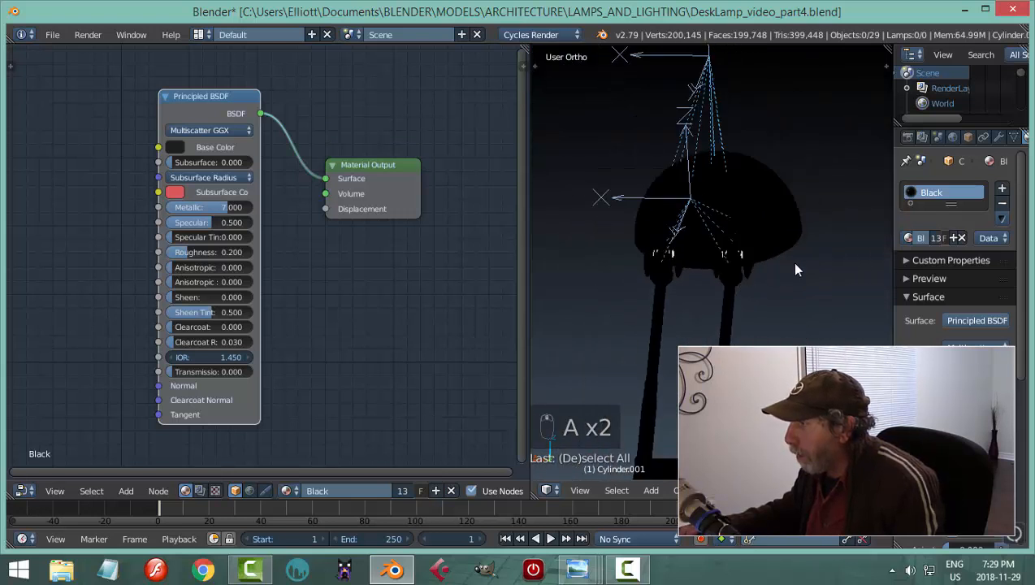
- Assign the Black material to the white disc on the underside of the lamp shade, leaving nothing selected
{"action": "middle_click_drag", "start_coordinate": [795, 268], "coordinate": [680, 261]}
{"action": "scroll", "coordinate": [680, 261], "scroll_direction": "up", "scroll_amount": 2}
{"action": "right_click", "coordinate": [637, 248]}
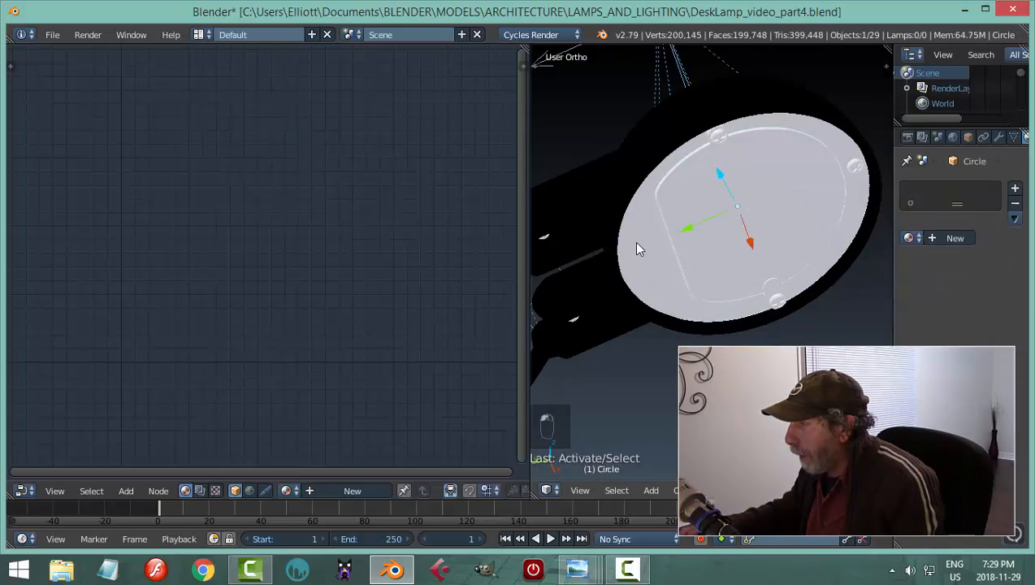
{"action": "left_click", "coordinate": [907, 237]}
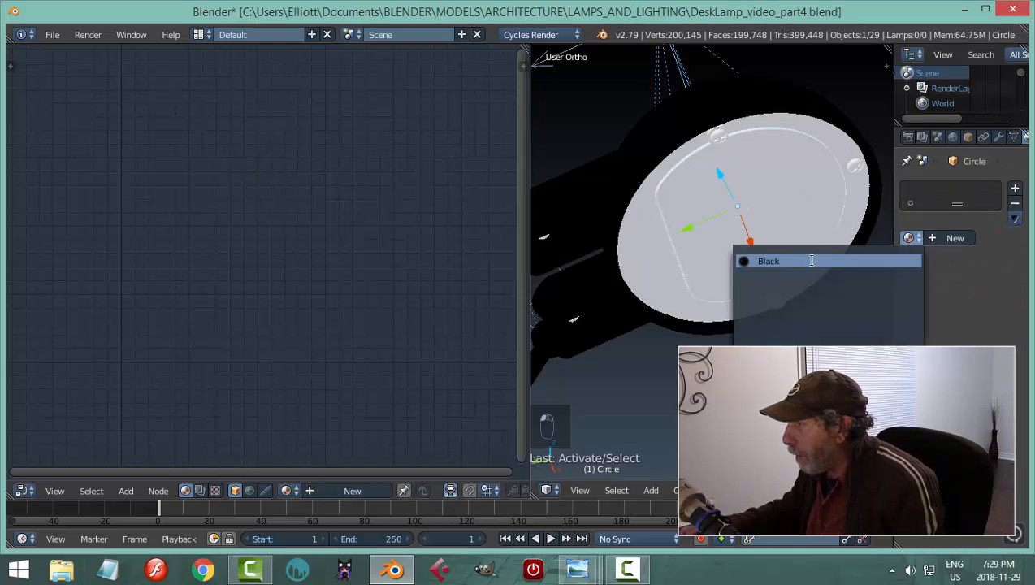
{"action": "left_click", "coordinate": [804, 260]}
{"action": "key", "text": "a"}
- Save the lamp model over the existing DeskLamp_video_part4.blend file
{"action": "middle_click_drag", "start_coordinate": [830, 266], "coordinate": [777, 281]}
{"action": "scroll", "coordinate": [779, 300], "scroll_direction": "down", "scroll_amount": 4}
{"action": "middle_click_drag", "start_coordinate": [782, 316], "coordinate": [650, 373]}
{"action": "scroll", "coordinate": [653, 361], "scroll_direction": "up", "scroll_amount": 6}
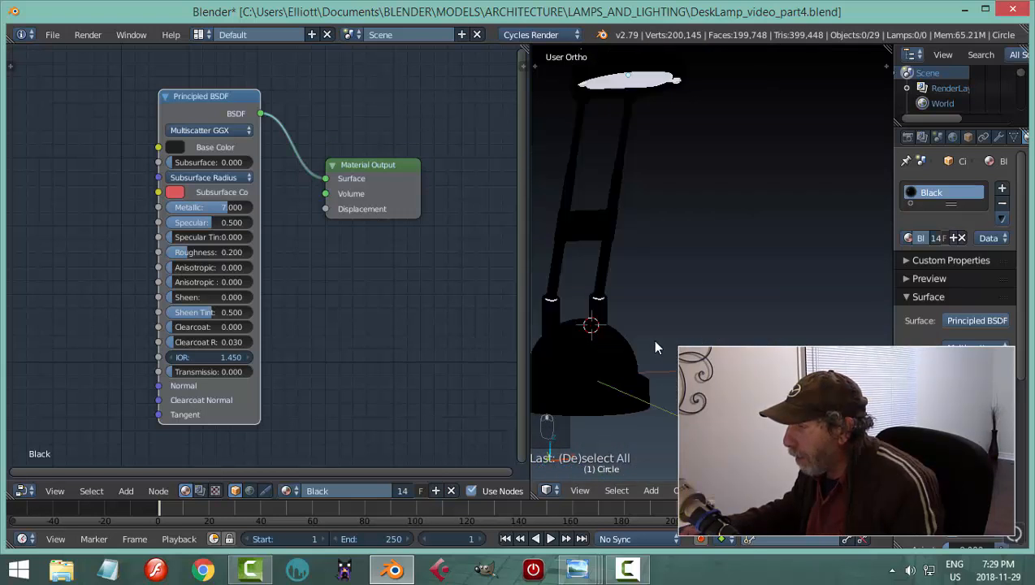
{"action": "middle_click_drag", "start_coordinate": [657, 327], "coordinate": [808, 271], "text": "shift"}
{"action": "key", "text": "ctrl+s"}
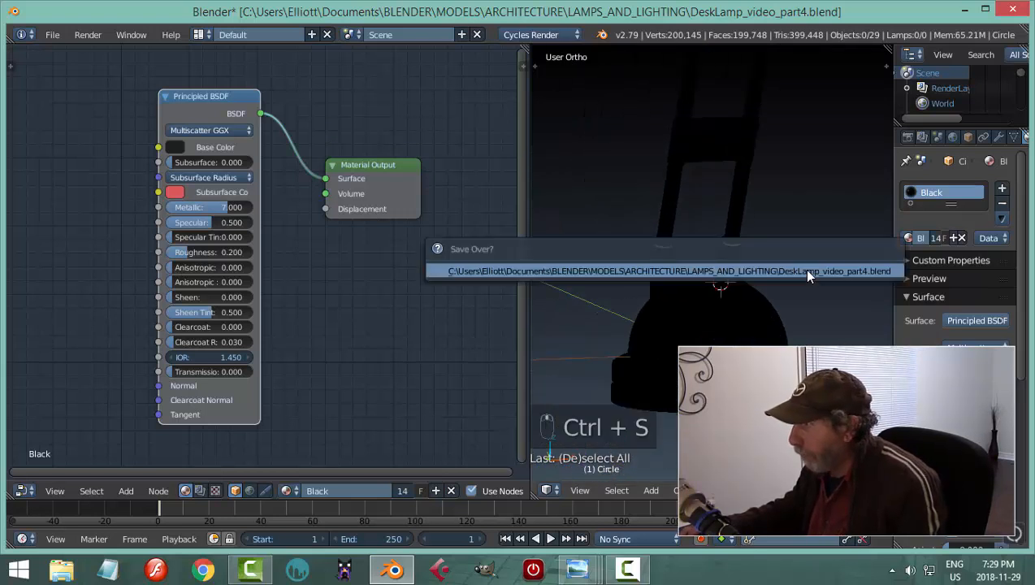
{"action": "left_click", "coordinate": [808, 277]}
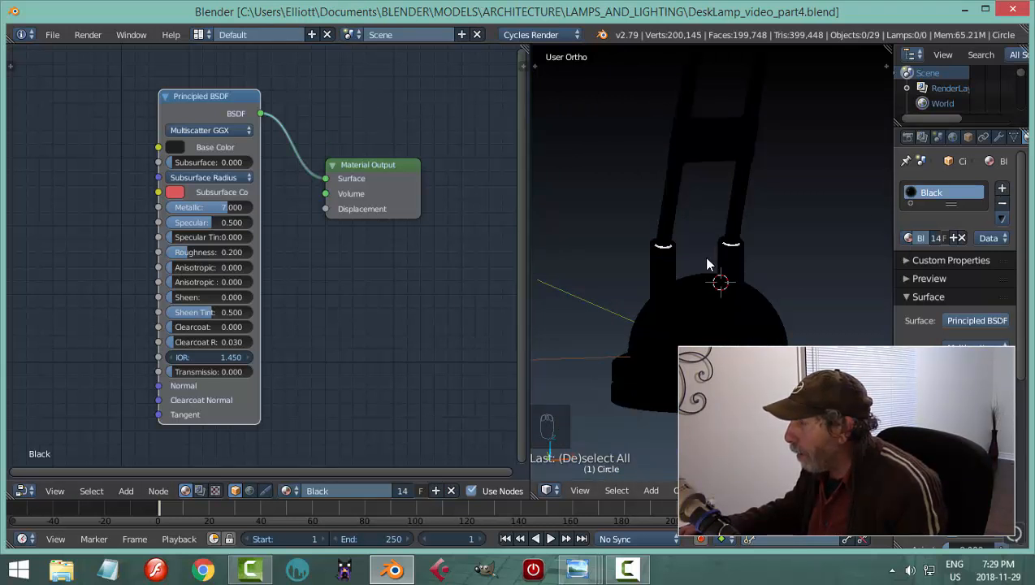
- Create a new material on the white ring-like part where the arm rod enters the base socket
{"action": "scroll", "coordinate": [690, 269], "scroll_direction": "up", "scroll_amount": 3}
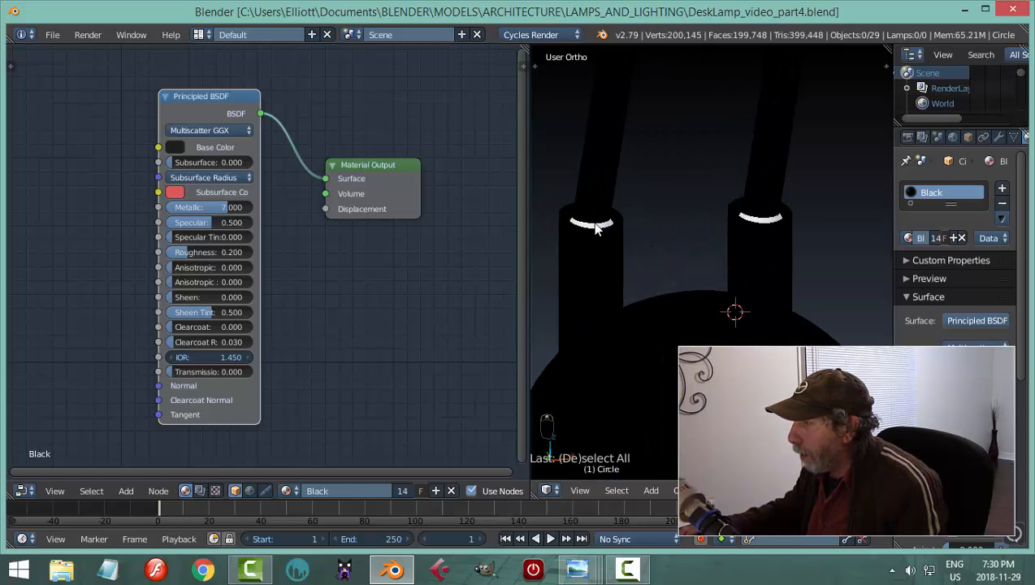
{"action": "scroll", "coordinate": [611, 248], "scroll_direction": "up", "scroll_amount": 4}
{"action": "scroll", "coordinate": [760, 297], "scroll_direction": "down", "scroll_amount": 4}
{"action": "right_click", "coordinate": [659, 276]}
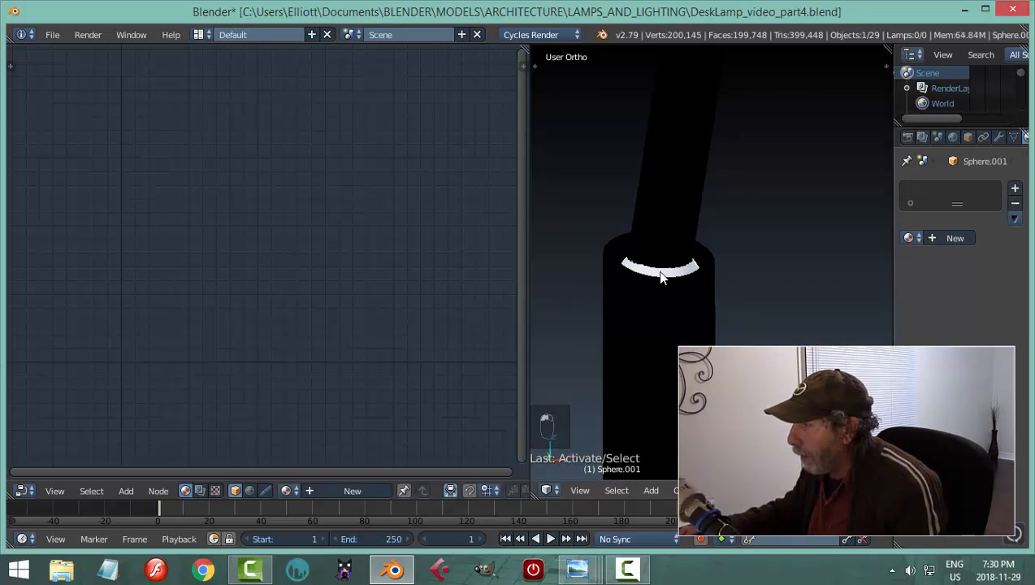
{"action": "left_click", "coordinate": [934, 237]}
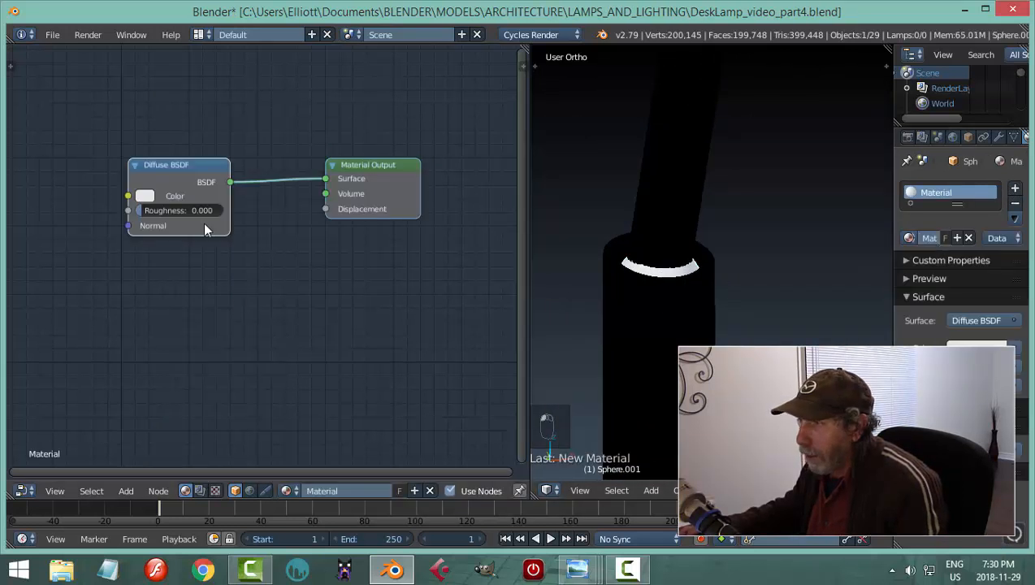
- Replace the Diffuse BSDF node with a Principled BSDF linked to the Material Output's Surface input
{"action": "left_click", "coordinate": [179, 164]}
{"action": "key", "text": "x"}
{"action": "key", "text": "shift+a"}
{"action": "mouse_move", "coordinate": [194, 182]}
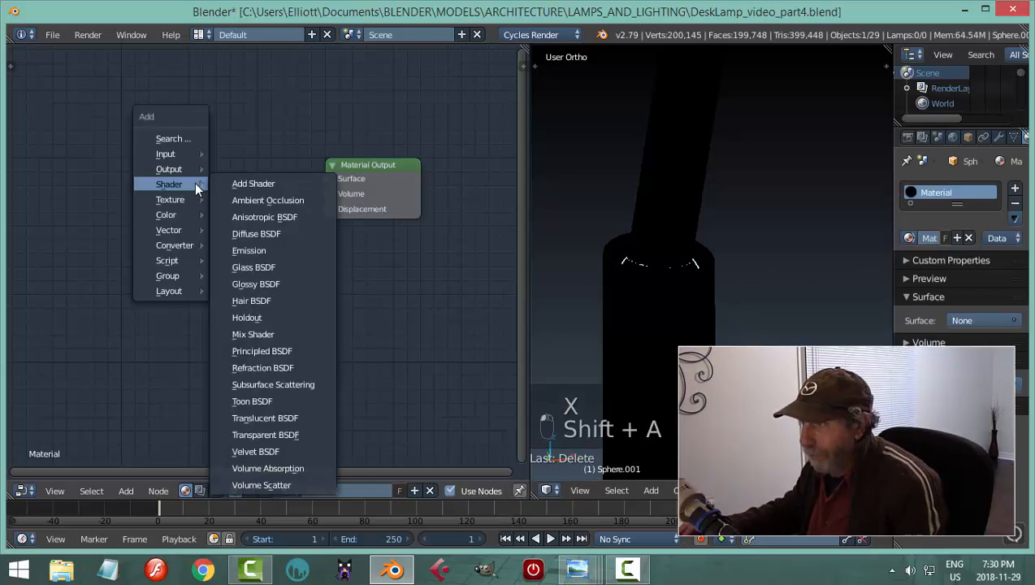
{"action": "left_click", "coordinate": [261, 350]}
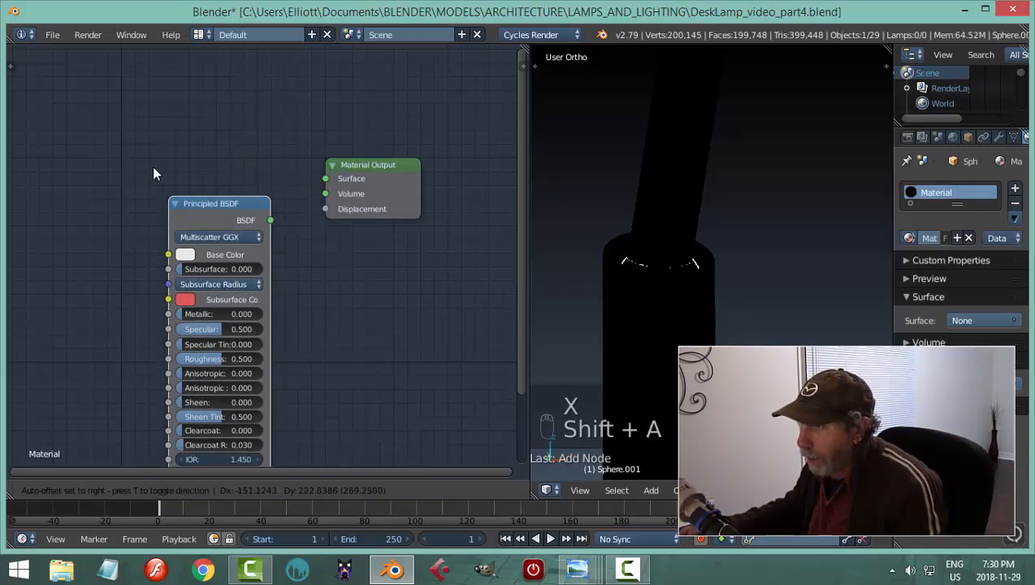
{"action": "left_click", "coordinate": [120, 99]}
{"action": "left_click_drag", "start_coordinate": [234, 154], "coordinate": [246, 158]}
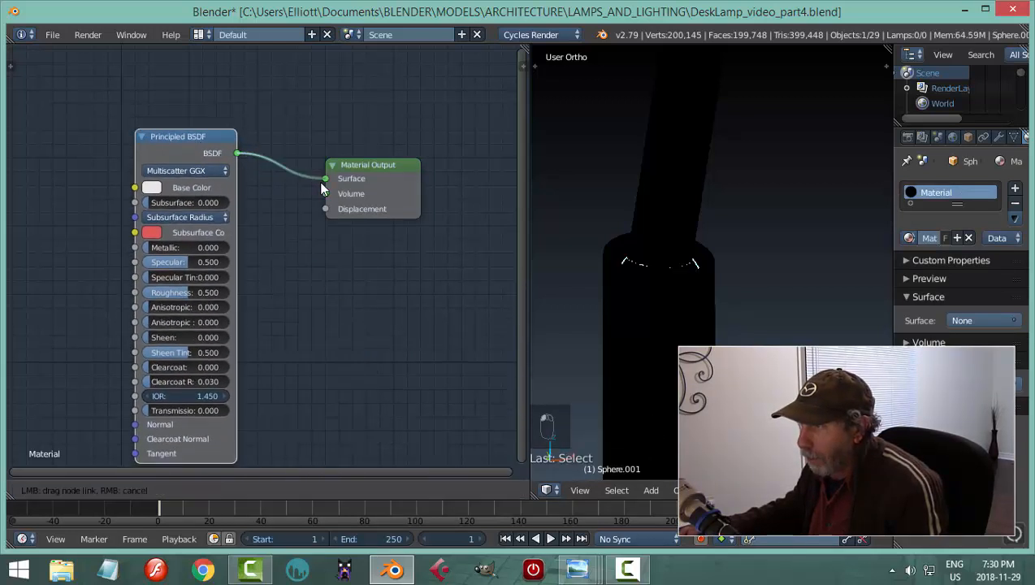
{"action": "left_click_drag", "start_coordinate": [321, 183], "coordinate": [325, 179]}
- Set the new shader's Metallic value to 0.975 and rename the material Metal
{"action": "left_click_drag", "start_coordinate": [158, 247], "coordinate": [229, 247]}
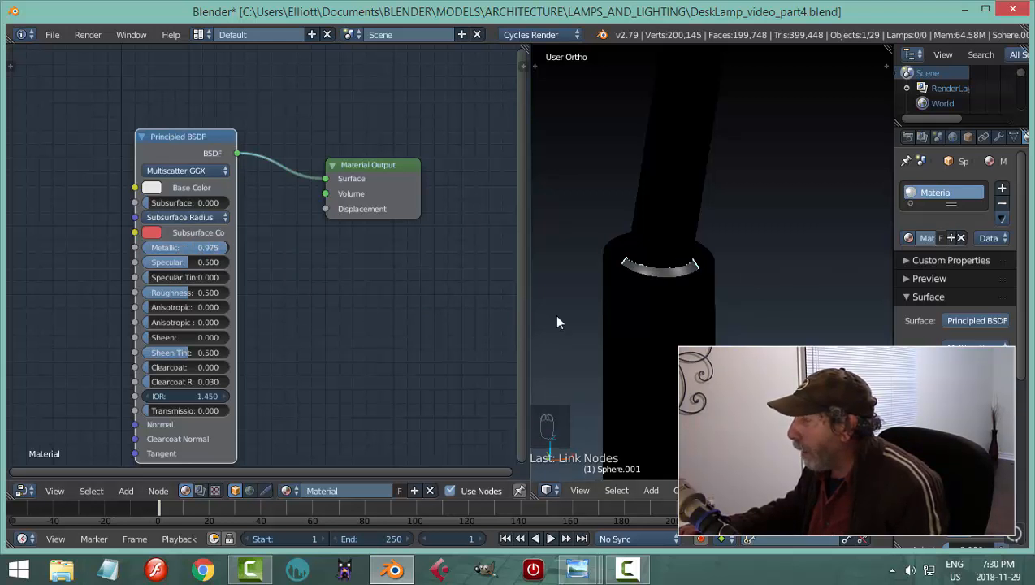
{"action": "double_click", "coordinate": [379, 487]}
{"action": "type", "text": "Met"}
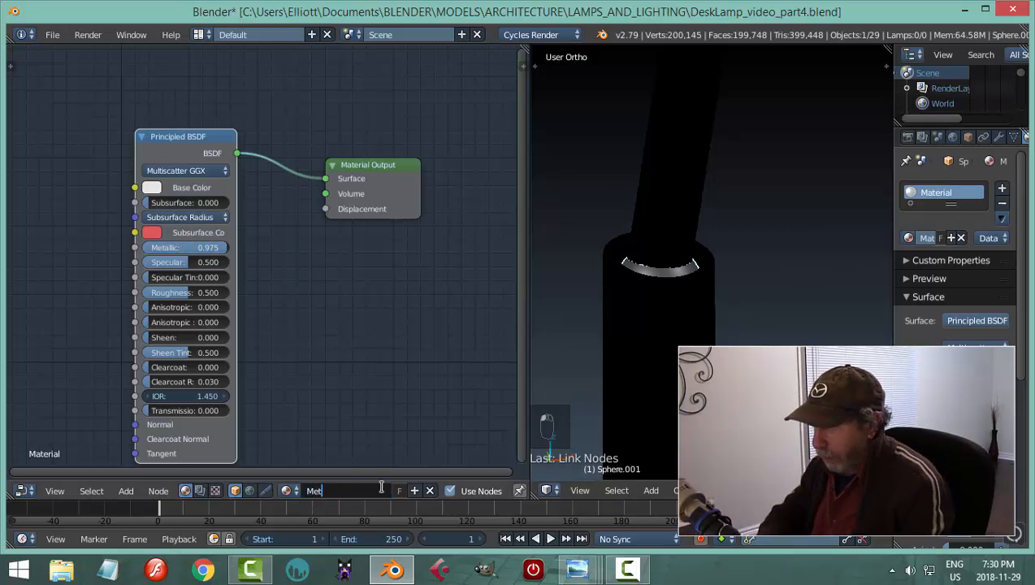
{"action": "type", "text": "al"}
{"action": "key", "text": "Return"}
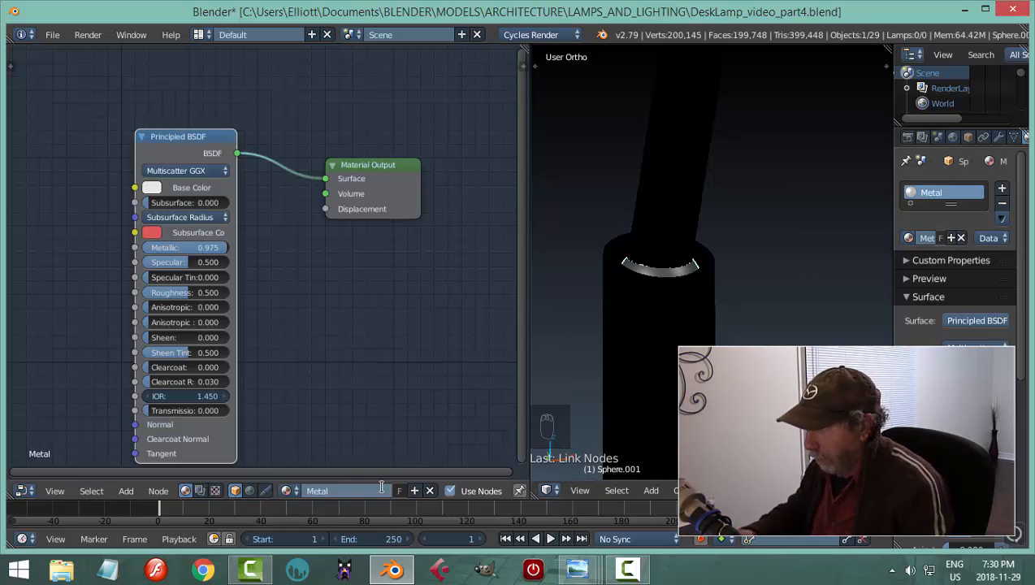
- Select the arm rods and set the Black material's Metallic value to 0.700
{"action": "right_click", "coordinate": [648, 214]}
{"action": "scroll", "coordinate": [1023, 376], "scroll_direction": "down", "scroll_amount": 3}
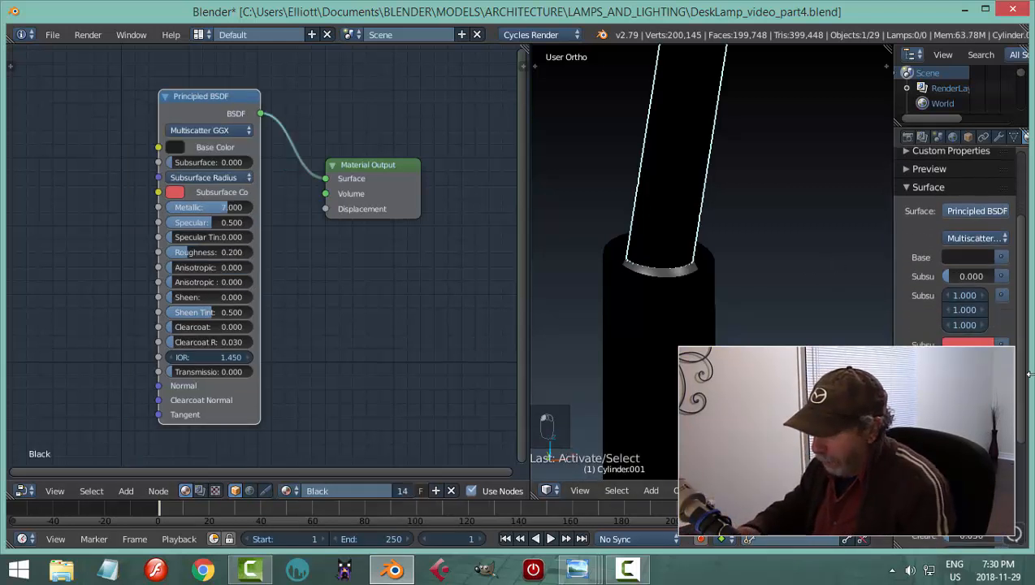
{"action": "key", "text": "Return"}
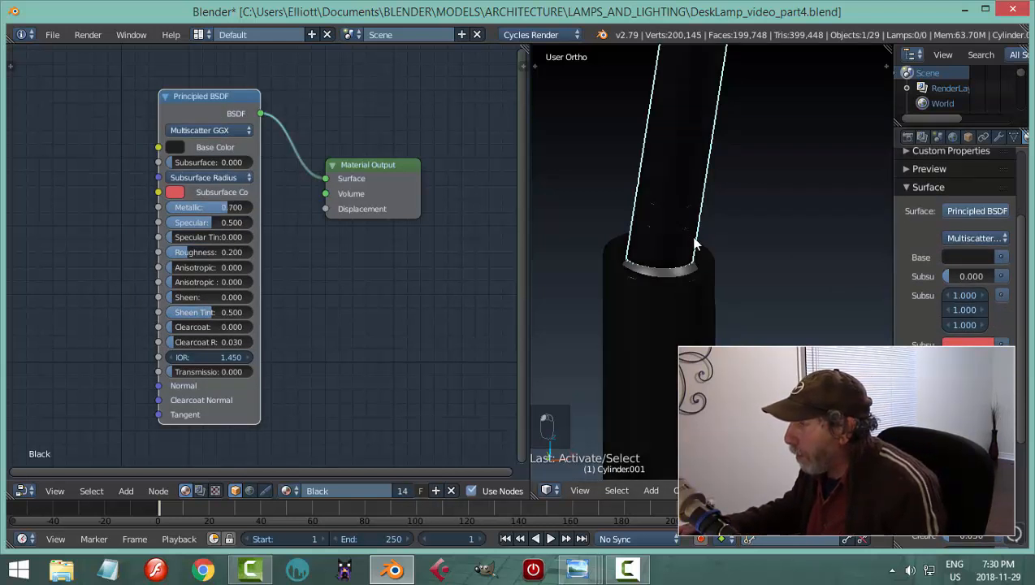
- Replace the Black material on the arm rods with Metal, leaving nothing selected
{"action": "key", "text": "a"}
{"action": "right_click", "coordinate": [682, 173]}
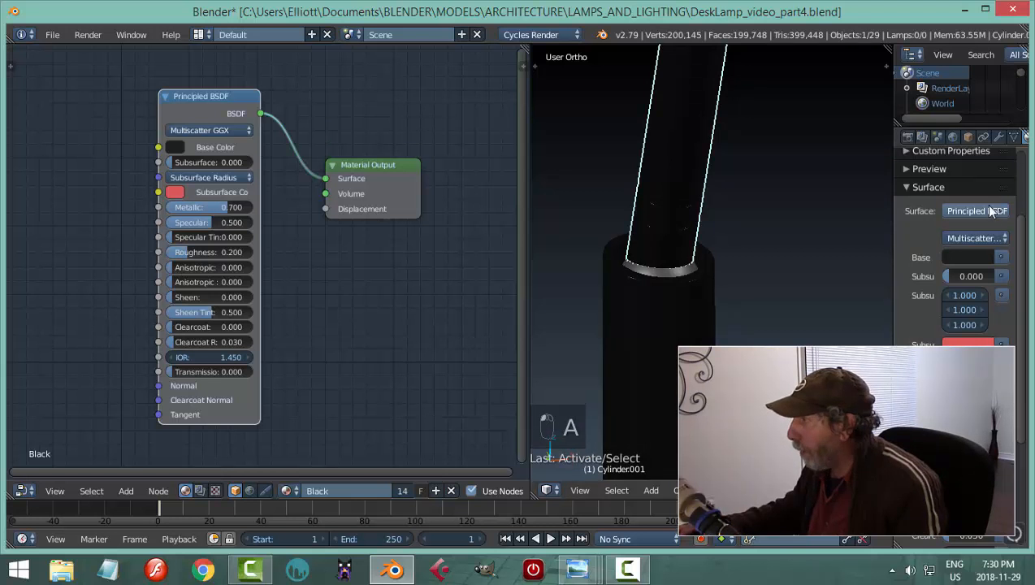
{"action": "scroll", "coordinate": [1020, 236], "scroll_direction": "up", "scroll_amount": 4}
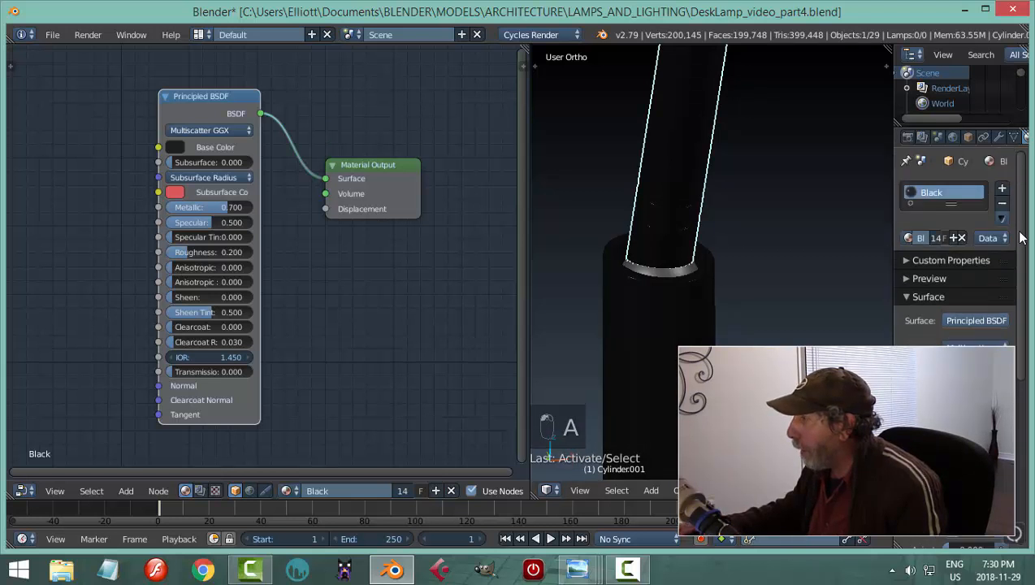
{"action": "left_click", "coordinate": [908, 237]}
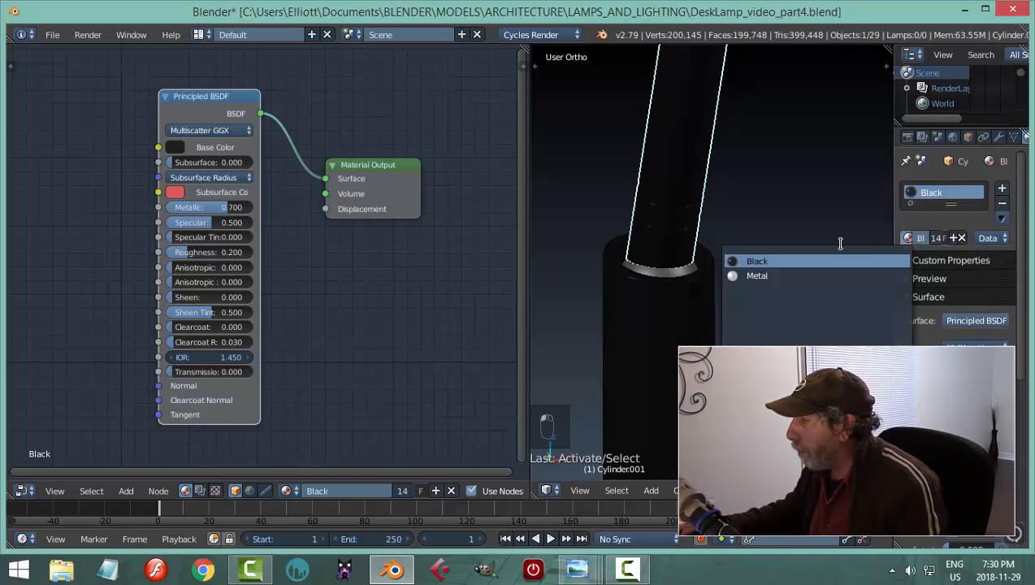
{"action": "left_click", "coordinate": [809, 276]}
{"action": "key", "text": "a"}
{"action": "scroll", "coordinate": [756, 233], "scroll_direction": "down", "scroll_amount": 3}
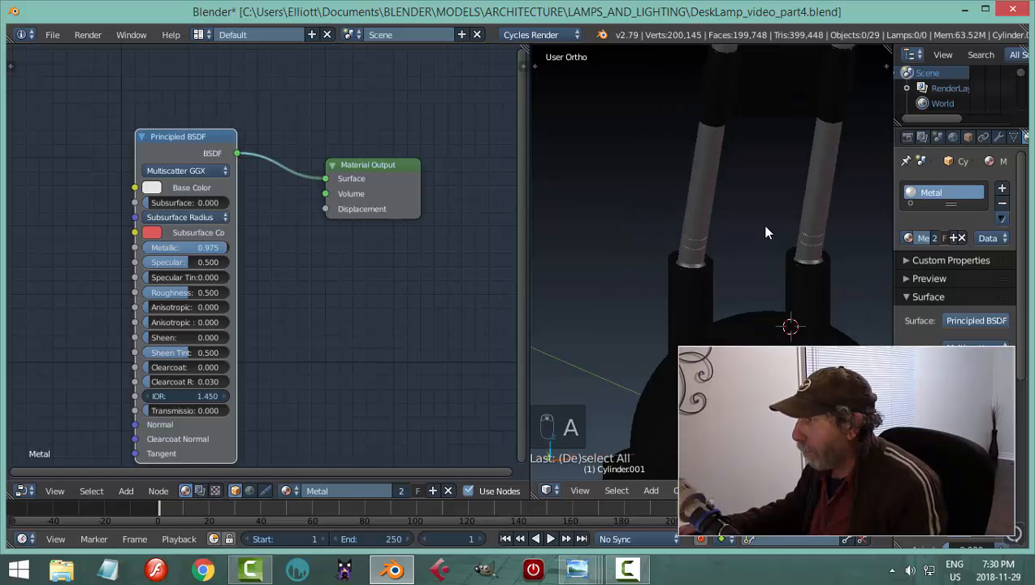
{"action": "scroll", "coordinate": [765, 233], "scroll_direction": "down", "scroll_amount": 6}
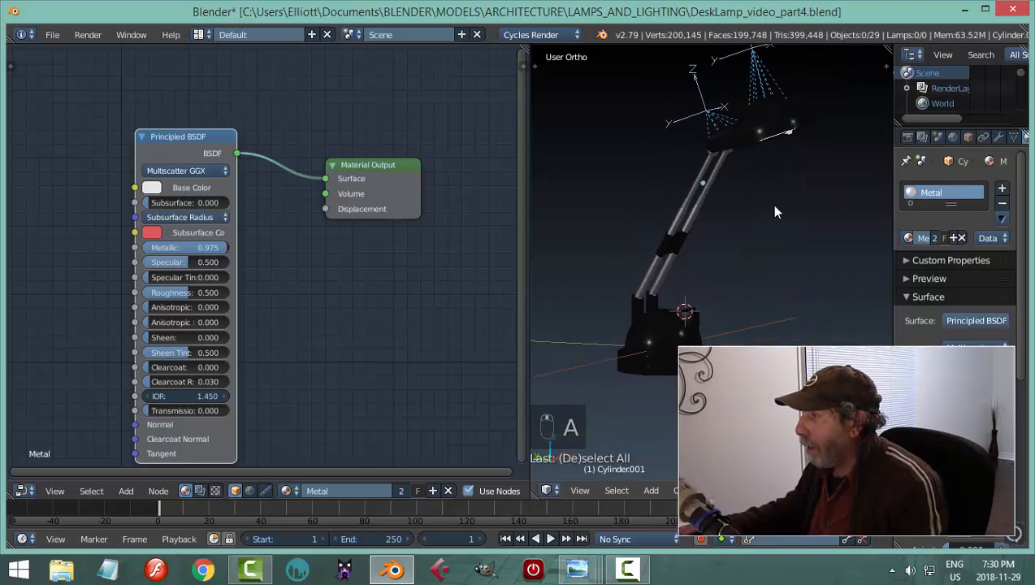
- Select the arm rods and enter Edit Mode at their forked joint below the lamp head
{"action": "middle_click_drag", "start_coordinate": [774, 206], "coordinate": [802, 207]}
{"action": "scroll", "coordinate": [735, 207], "scroll_direction": "up", "scroll_amount": 4}
{"action": "middle_click_drag", "start_coordinate": [680, 180], "coordinate": [817, 284], "text": "shift"}
{"action": "scroll", "coordinate": [786, 256], "scroll_direction": "up", "scroll_amount": 3}
{"action": "middle_click_drag", "start_coordinate": [783, 220], "coordinate": [709, 300], "text": "shift"}
{"action": "middle_click_drag", "start_coordinate": [690, 256], "coordinate": [754, 254]}
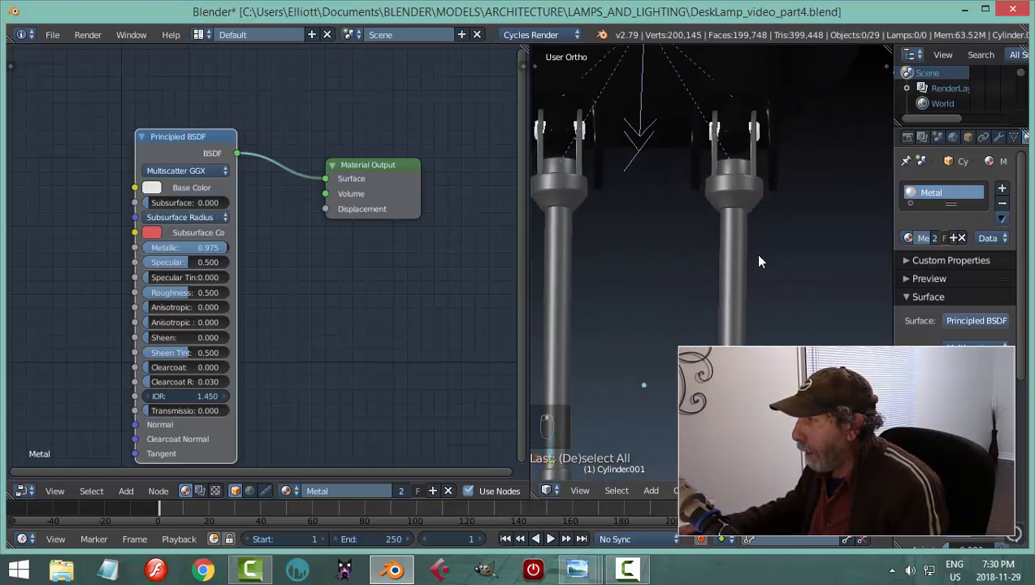
{"action": "right_click", "coordinate": [736, 193]}
{"action": "key", "text": "Tab"}
{"action": "left_click", "coordinate": [786, 201]}
- Select both fork prongs above the rod's collar together with all their linked geometry
{"action": "scroll", "coordinate": [765, 191], "scroll_direction": "up", "scroll_amount": 3}
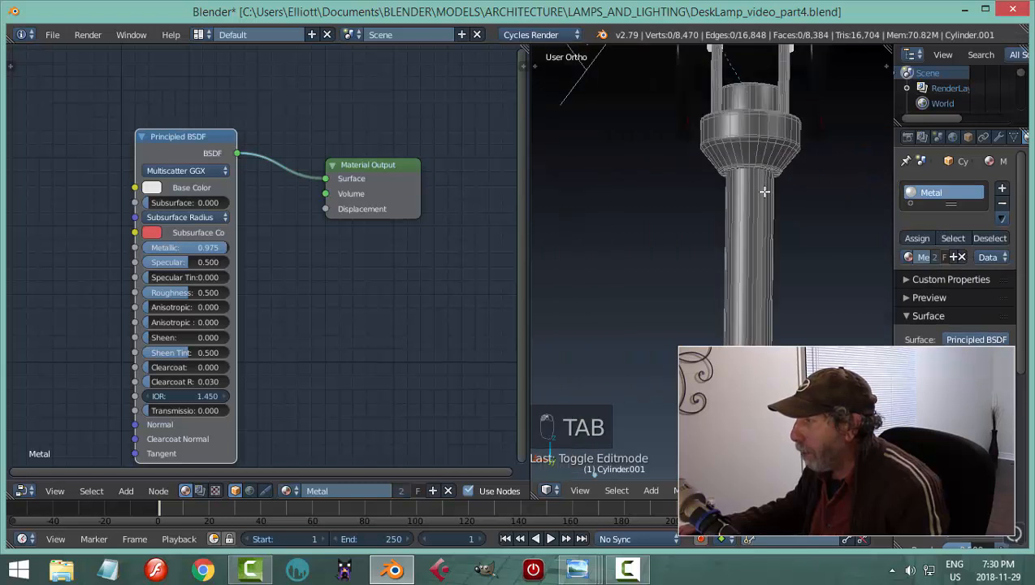
{"action": "middle_click_drag", "start_coordinate": [764, 157], "coordinate": [747, 294]}
{"action": "scroll", "coordinate": [747, 293], "scroll_direction": "up", "scroll_amount": 2}
{"action": "scroll", "coordinate": [763, 263], "scroll_direction": "up", "scroll_amount": 2}
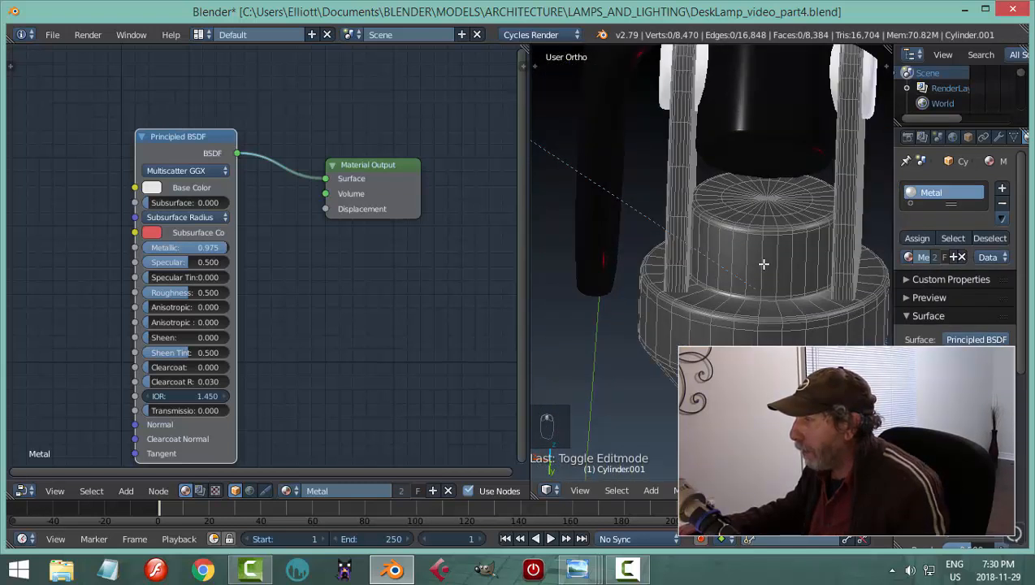
{"action": "right_click", "coordinate": [725, 191]}
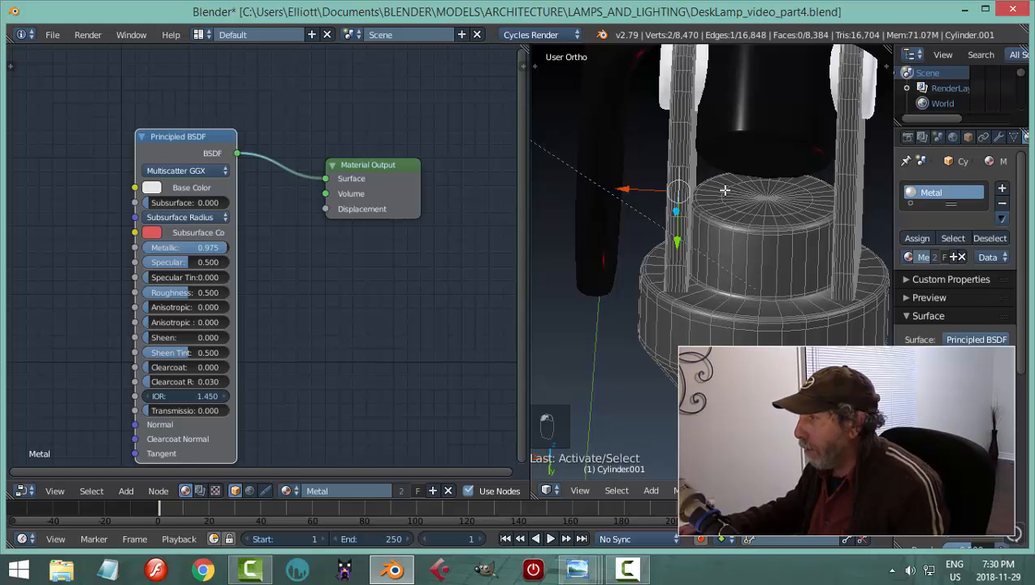
{"action": "right_click", "coordinate": [842, 177], "text": "shift"}
{"action": "key", "text": "ctrl+l"}
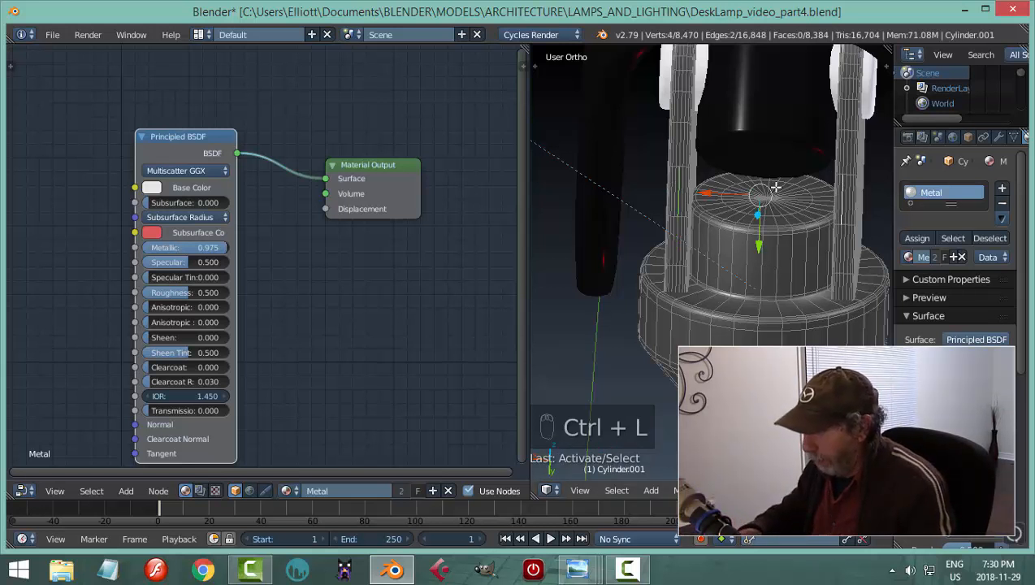
{"action": "key", "text": "ctrl+l"}
- Add a second material slot holding Black, assign it to the selected fork prongs, and clear the selection
{"action": "left_click", "coordinate": [1001, 188]}
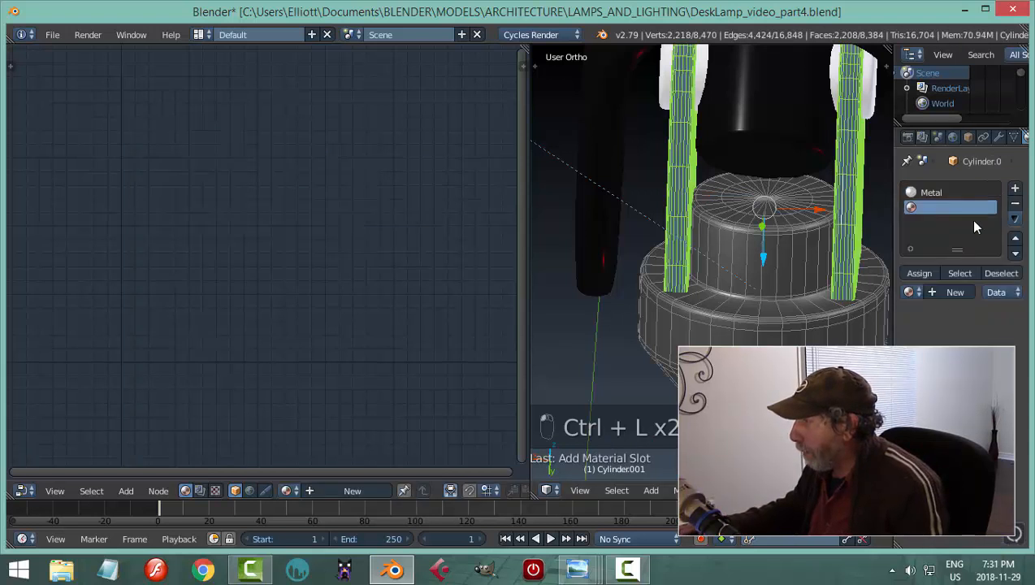
{"action": "left_click", "coordinate": [911, 292]}
{"action": "left_click", "coordinate": [828, 315]}
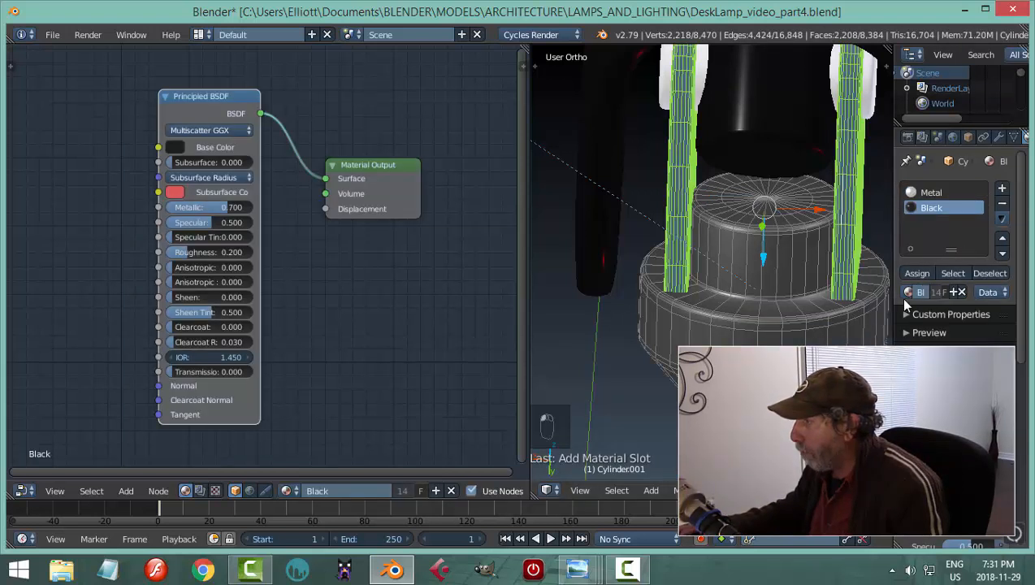
{"action": "left_click", "coordinate": [913, 274]}
{"action": "key", "text": "a"}
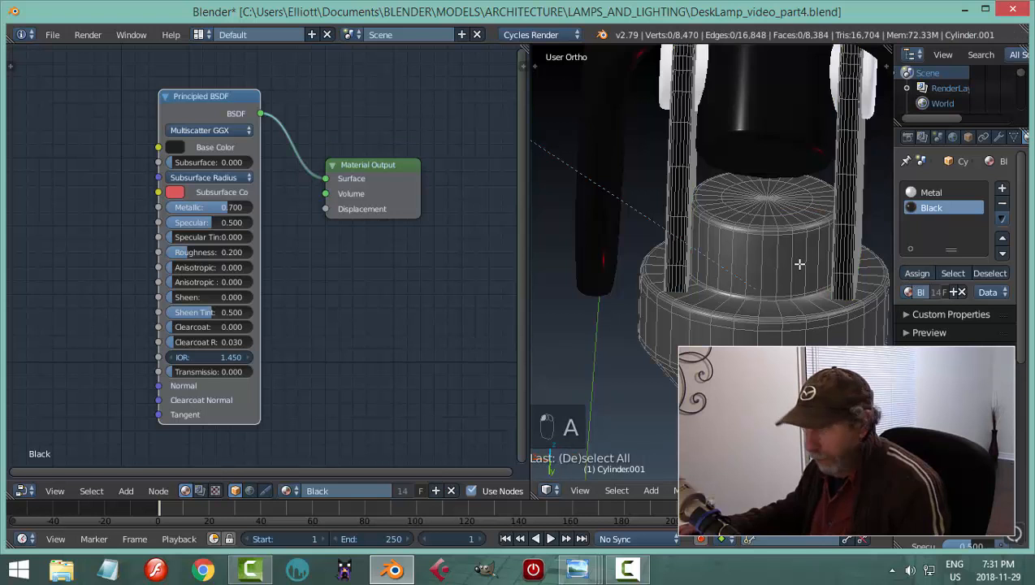
- Assign Black to the entire stepped collar below the prongs, then return to Object Mode with nothing selected
{"action": "right_click", "coordinate": [778, 213]}
{"action": "key", "text": "ctrl+l"}
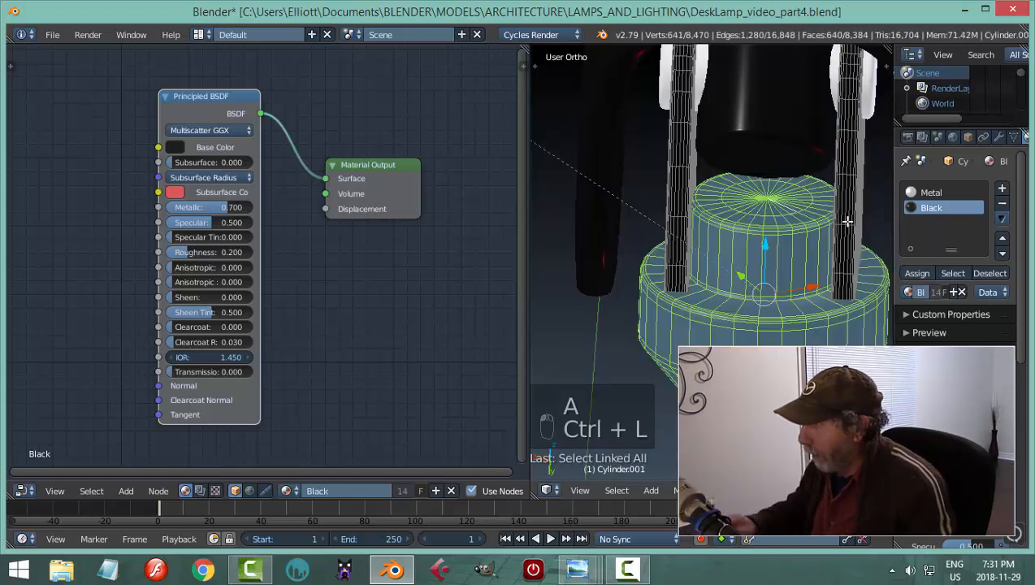
{"action": "left_click", "coordinate": [916, 274]}
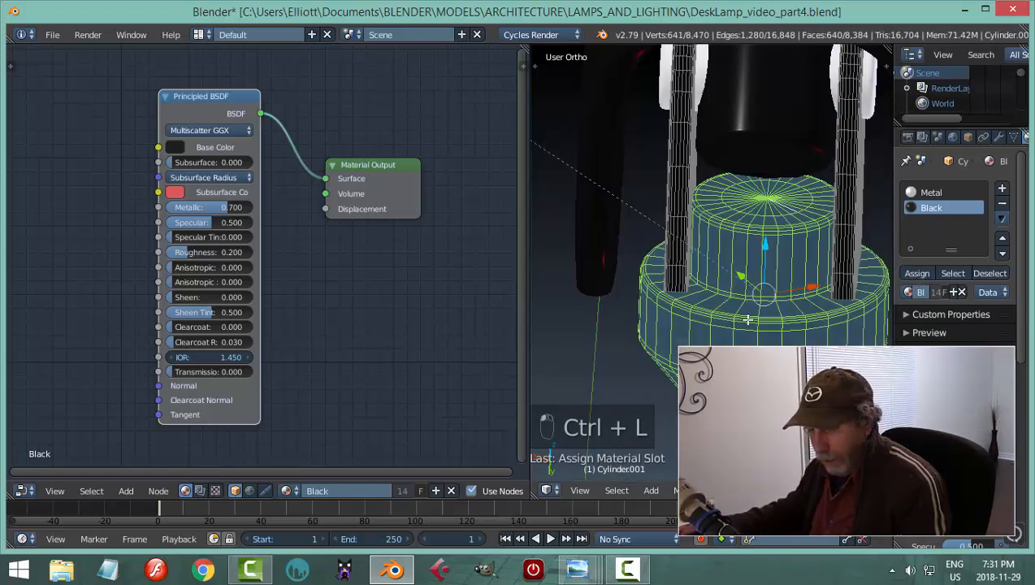
{"action": "key", "text": "a"}
{"action": "key", "text": "Tab"}
{"action": "left_click", "coordinate": [680, 317]}
{"action": "key", "text": "a"}
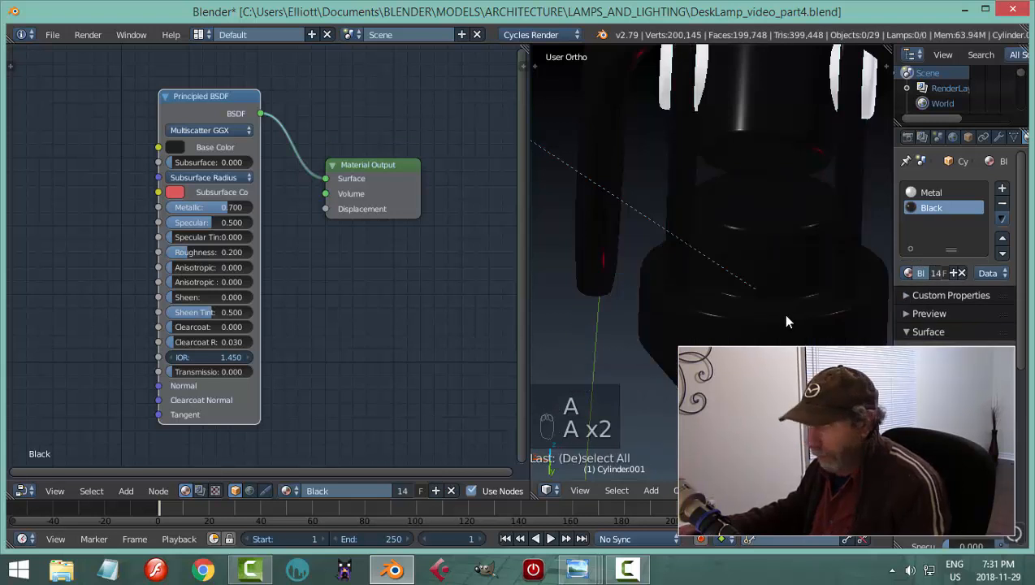
- Assign the existing Metal material to the white pivot pins on the sides of the fork joint and deselect them
{"action": "middle_click_drag", "start_coordinate": [787, 321], "coordinate": [658, 254]}
{"action": "right_click", "coordinate": [625, 205]}
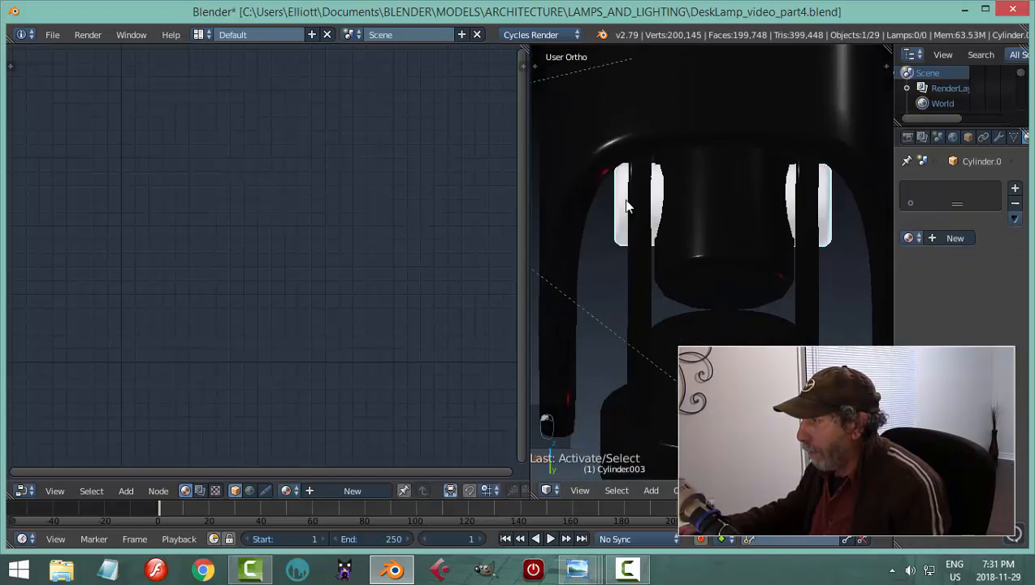
{"action": "left_click", "coordinate": [911, 239]}
{"action": "left_click", "coordinate": [764, 277]}
{"action": "key", "text": "a"}
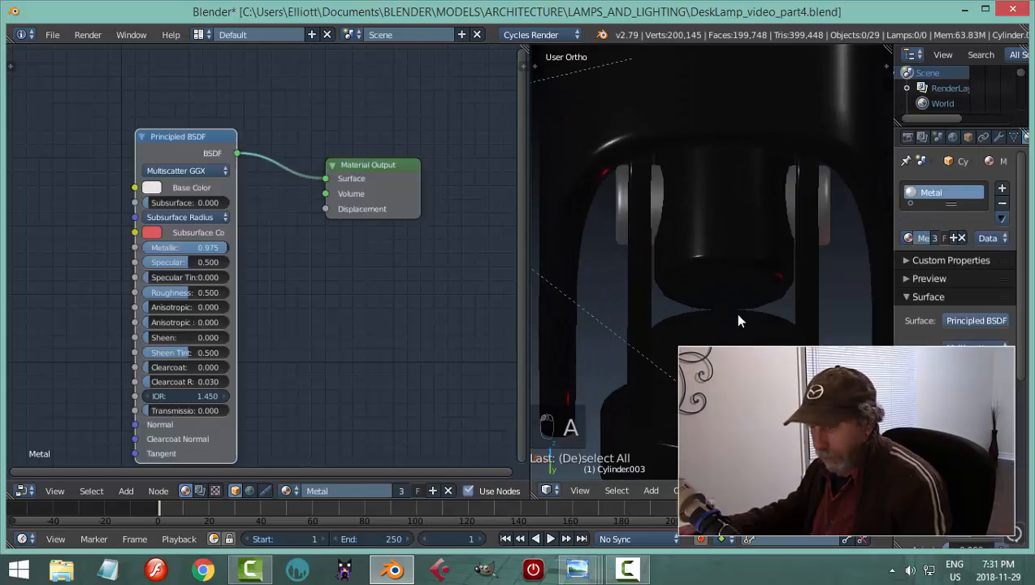
- Replace Black with Metal on the rounded pivot cylinder between the prongs of the current joint and deselect it
{"action": "scroll", "coordinate": [736, 315], "scroll_direction": "down", "scroll_amount": 5}
{"action": "right_click", "coordinate": [714, 231]}
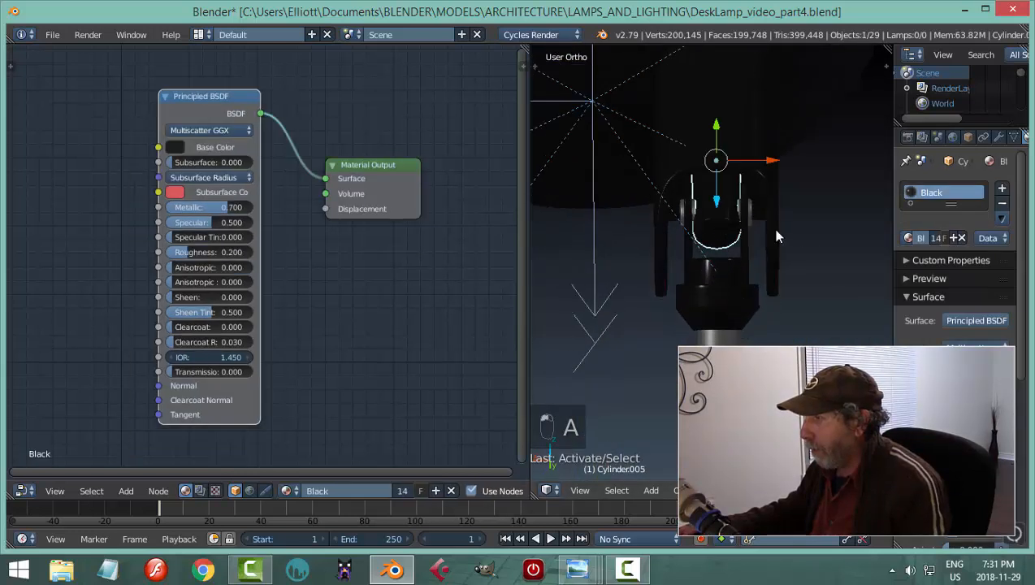
{"action": "left_click", "coordinate": [909, 239]}
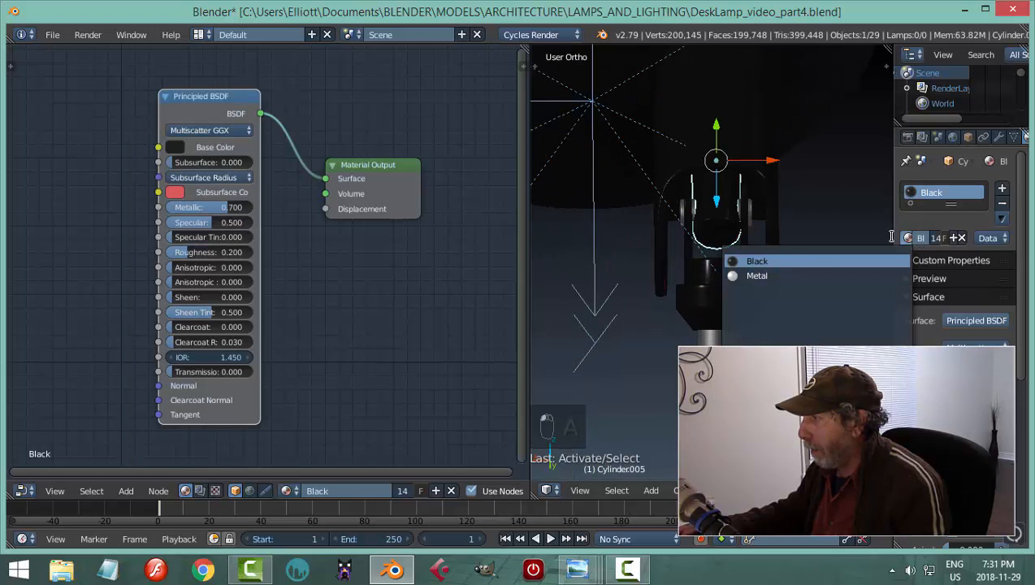
{"action": "left_click", "coordinate": [784, 276]}
{"action": "key", "text": "a"}
- Replace Black with Metal on the matching pivot cylinder in the other rod's fork joint
{"action": "middle_click_drag", "start_coordinate": [627, 347], "coordinate": [666, 304]}
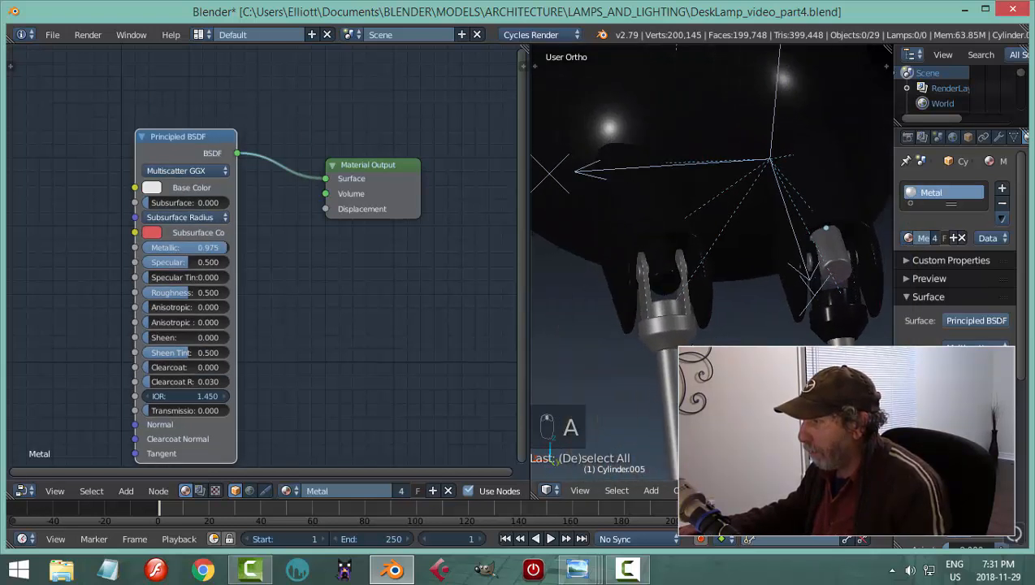
{"action": "scroll", "coordinate": [641, 300], "scroll_direction": "up", "scroll_amount": 3}
{"action": "right_click", "coordinate": [633, 296]}
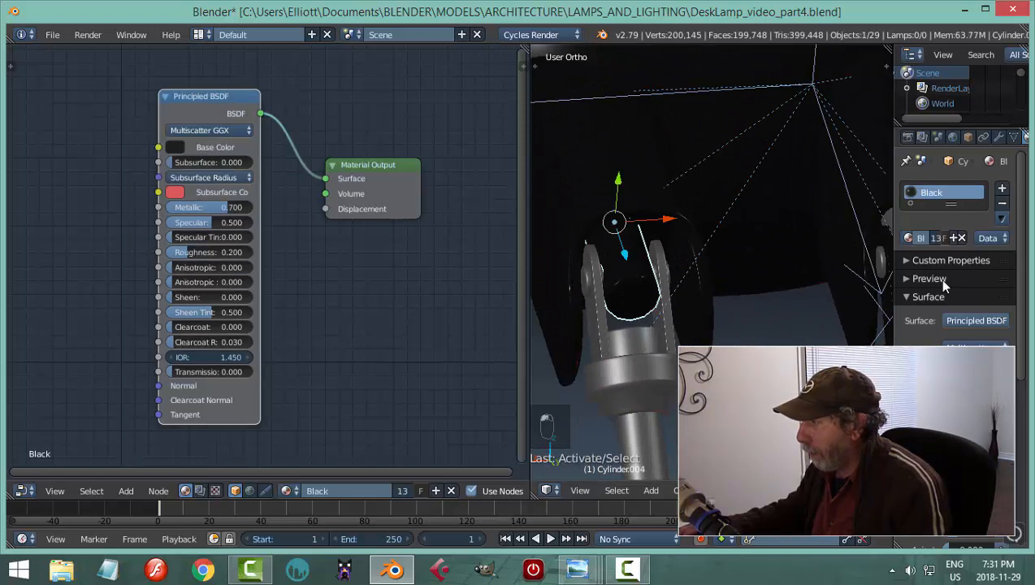
{"action": "left_click", "coordinate": [909, 238]}
{"action": "left_click", "coordinate": [743, 275]}
{"action": "middle_click_drag", "start_coordinate": [694, 310], "coordinate": [680, 315]}
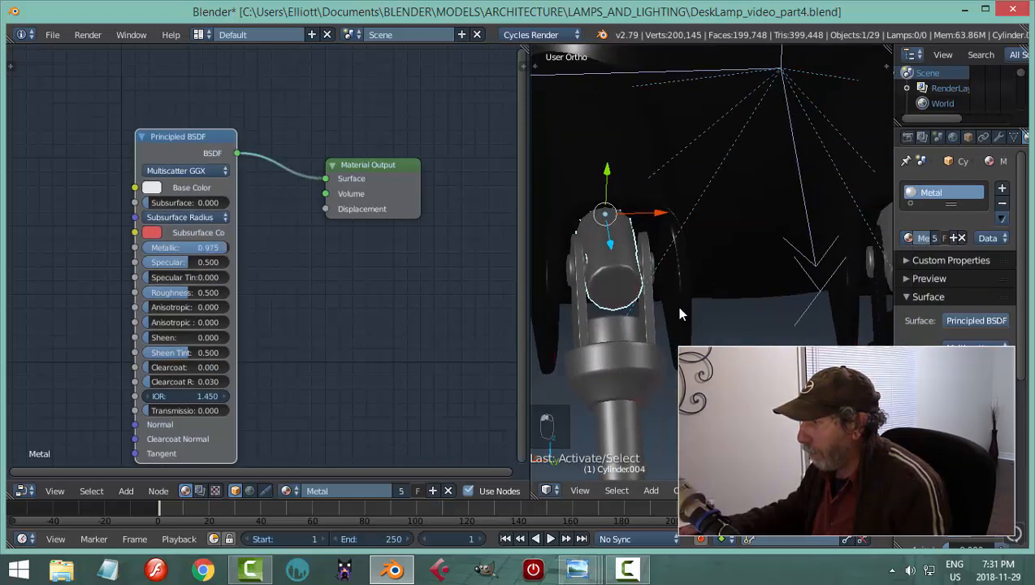
{"action": "right_click", "coordinate": [568, 275]}
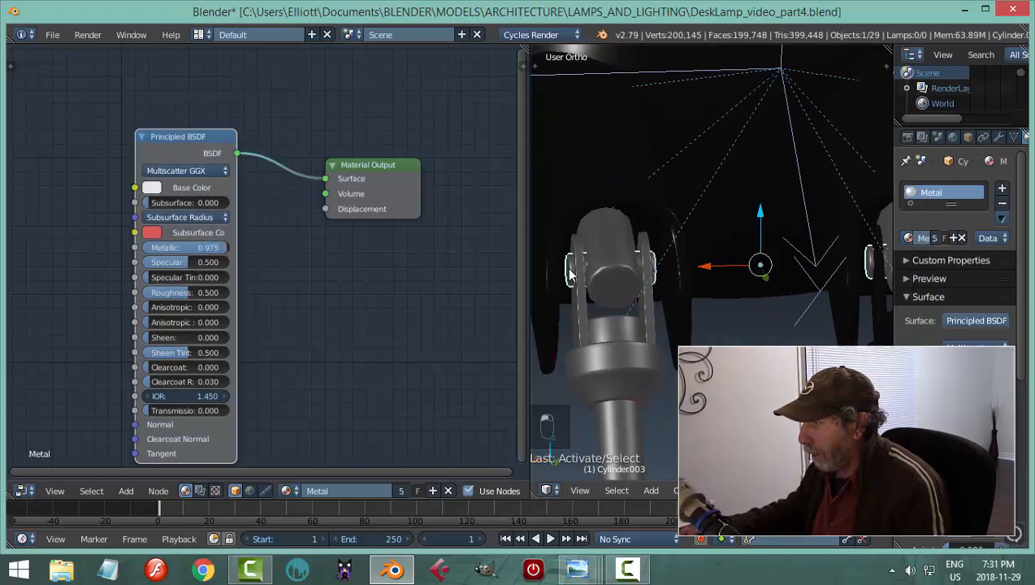
{"action": "left_click", "coordinate": [910, 238]}
{"action": "key", "text": "a"}
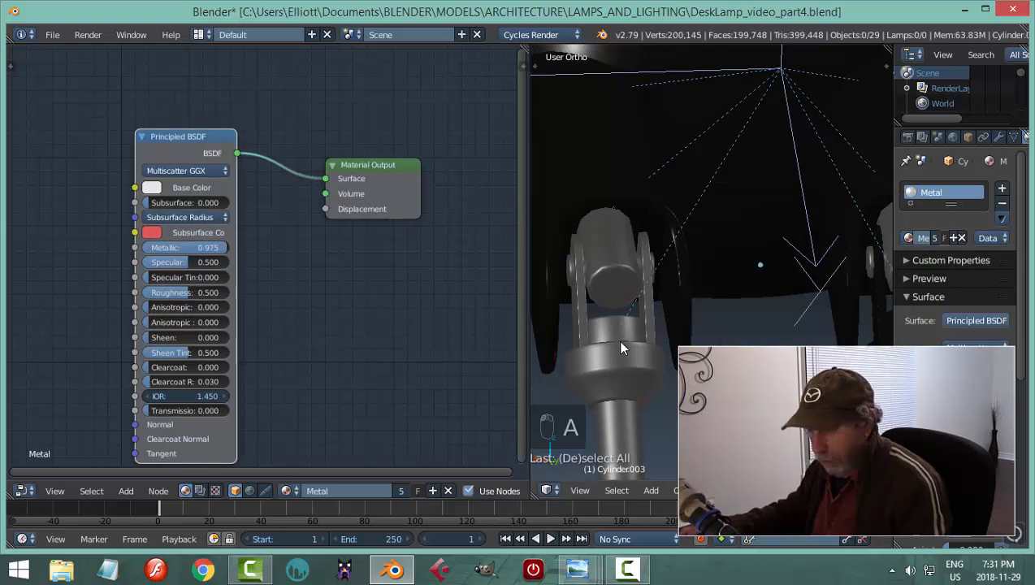
- Assign Black to the other rod's entire collar in Edit Mode, then return to Object Mode with nothing selected
{"action": "right_click", "coordinate": [617, 339]}
{"action": "key", "text": "Tab"}
{"action": "left_click", "coordinate": [715, 328]}
{"action": "mouse_move", "coordinate": [717, 328]}
{"action": "middle_mouse_down"}
{"action": "mouse_move", "coordinate": [712, 410]}
{"action": "mouse_move", "coordinate": [719, 325]}
{"action": "middle_mouse_up"}
{"action": "scroll", "coordinate": [720, 325], "scroll_direction": "up", "scroll_amount": 3}
{"action": "right_click", "coordinate": [668, 270]}
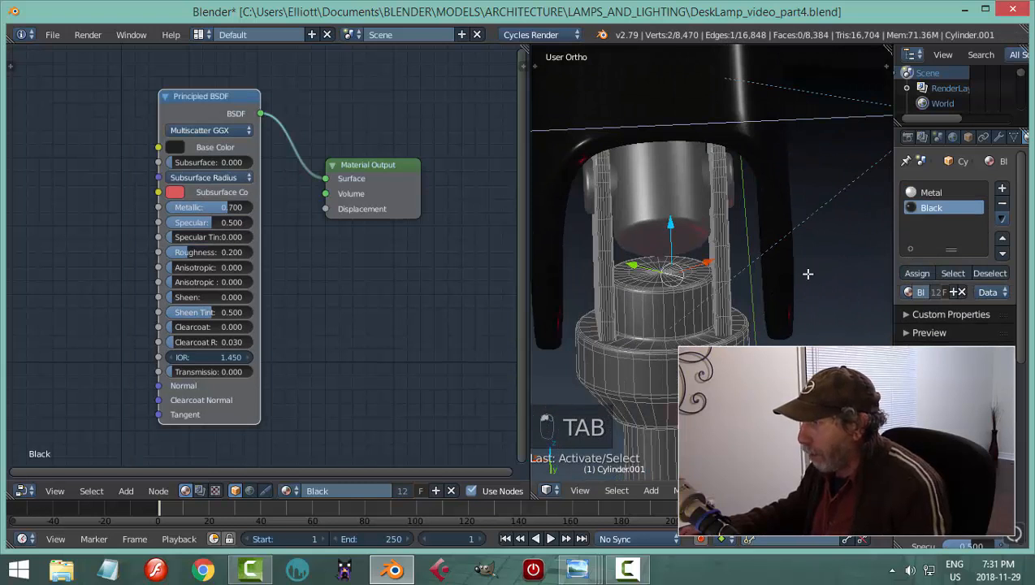
{"action": "key", "text": "ctrl+l"}
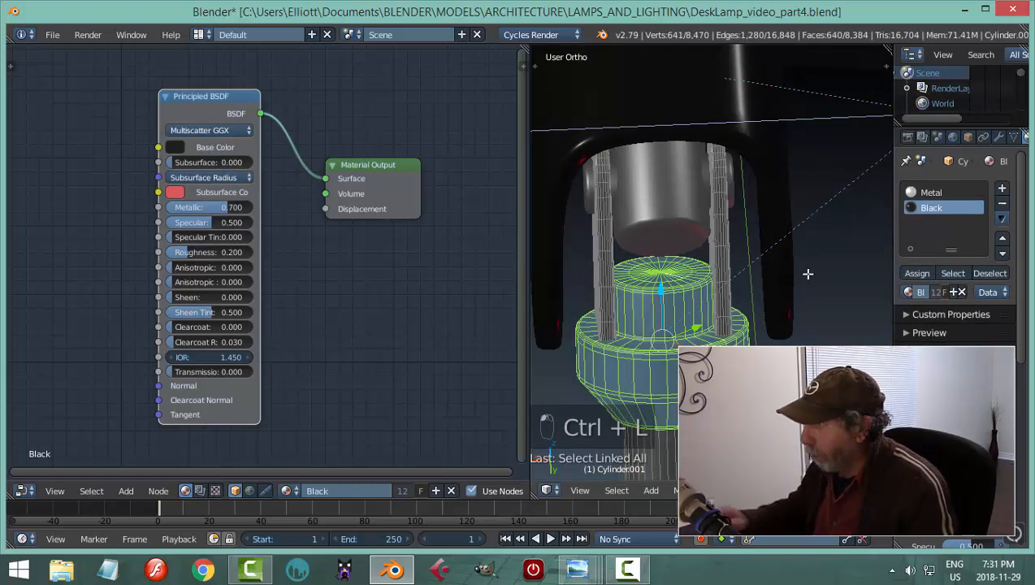
{"action": "left_click", "coordinate": [917, 273]}
{"action": "key", "text": "a"}
{"action": "key", "text": "Tab"}
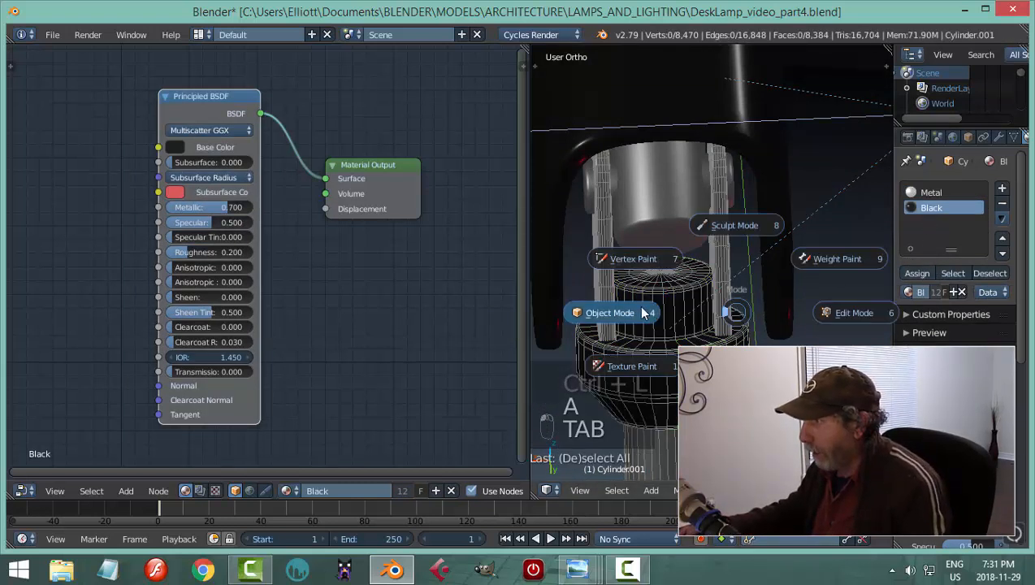
{"action": "left_click", "coordinate": [754, 320]}
{"action": "key", "text": "a"}
- Change both pivot cylinders in the fork joints from Metal back to Black and deselect them
{"action": "scroll", "coordinate": [755, 319], "scroll_direction": "down", "scroll_amount": 6}
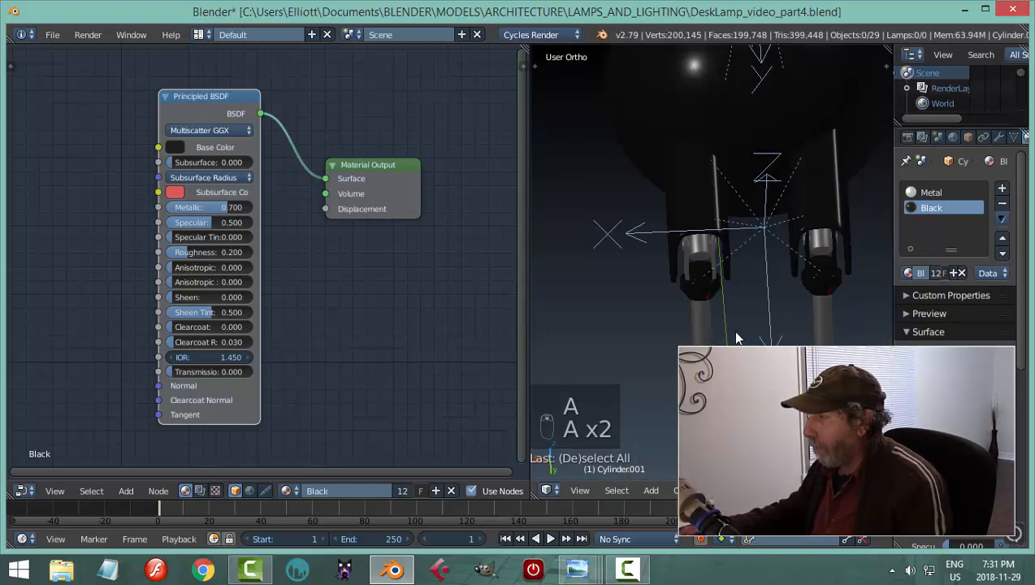
{"action": "middle_click_drag", "start_coordinate": [740, 259], "coordinate": [716, 259]}
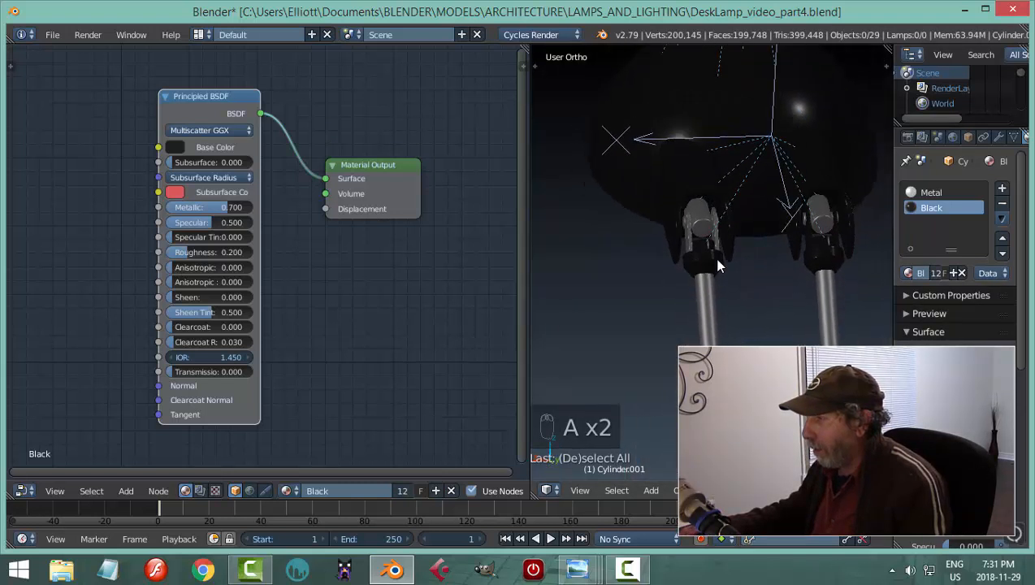
{"action": "right_click", "coordinate": [696, 218]}
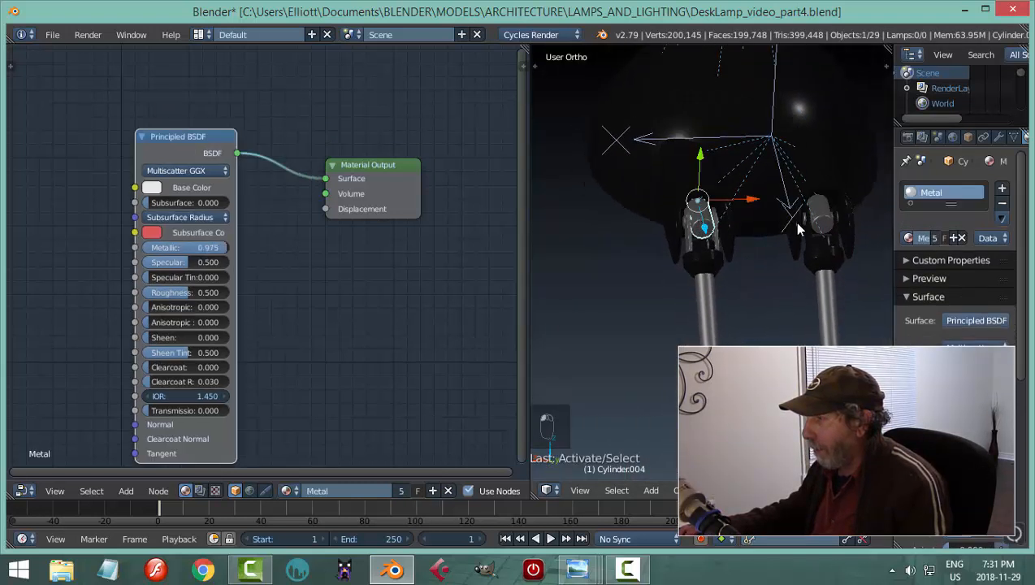
{"action": "left_click", "coordinate": [914, 238]}
{"action": "left_click", "coordinate": [780, 261]}
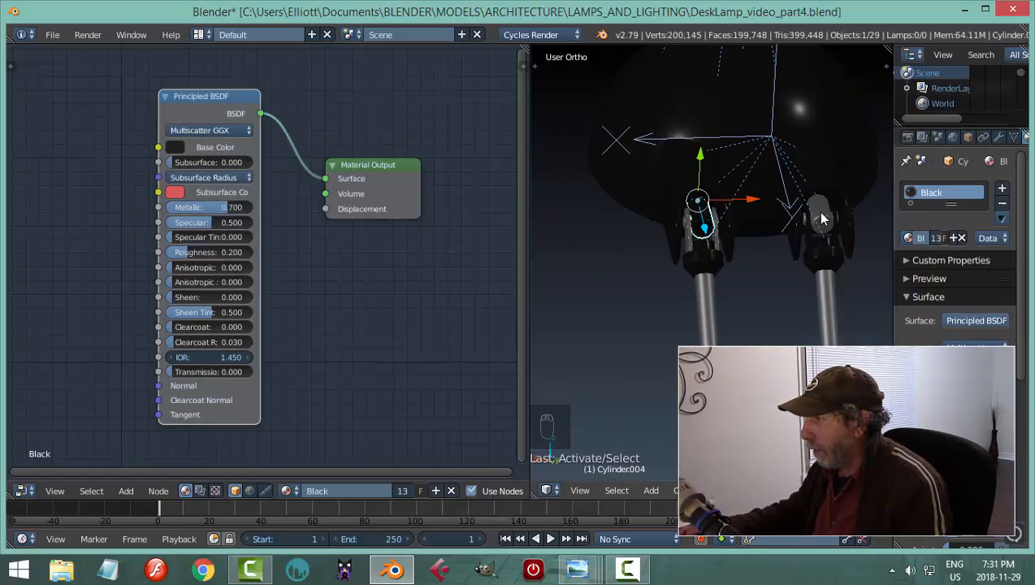
{"action": "right_click", "coordinate": [822, 218]}
{"action": "left_click", "coordinate": [911, 238]}
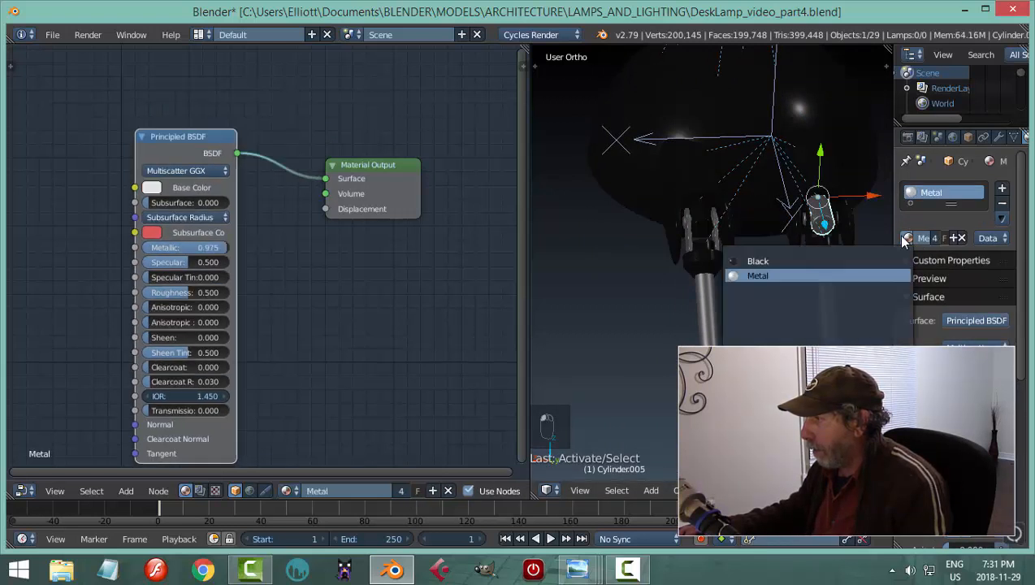
{"action": "left_click", "coordinate": [780, 261]}
{"action": "key", "text": "a"}
- Assign the Metal material to the small screw on the lamp head's black rim beside the white disc
{"action": "scroll", "coordinate": [804, 343], "scroll_direction": "down", "scroll_amount": 5}
{"action": "middle_click_drag", "start_coordinate": [748, 233], "coordinate": [718, 303]}
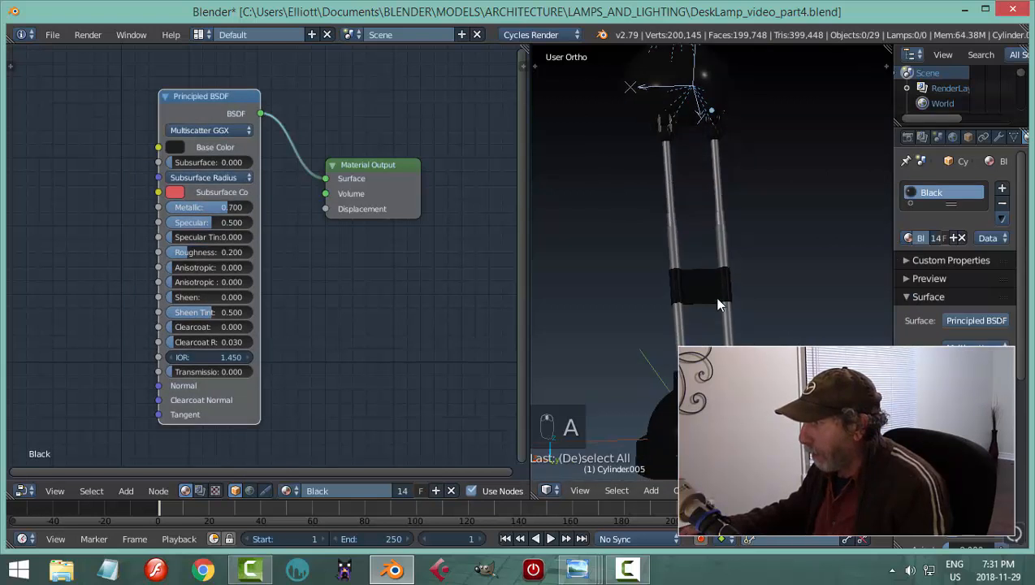
{"action": "middle_click_drag", "start_coordinate": [723, 357], "coordinate": [776, 320]}
{"action": "scroll", "coordinate": [643, 299], "scroll_direction": "up", "scroll_amount": 5}
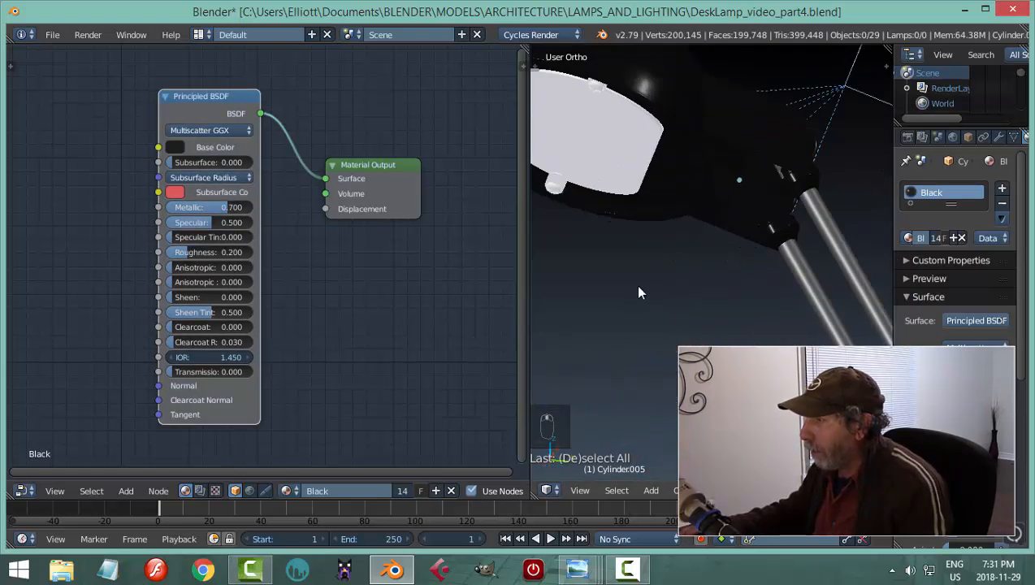
{"action": "middle_click_drag", "start_coordinate": [638, 288], "coordinate": [690, 182]}
{"action": "middle_click_drag", "start_coordinate": [690, 182], "coordinate": [719, 351], "text": "shift"}
{"action": "scroll", "coordinate": [619, 254], "scroll_direction": "up", "scroll_amount": 4}
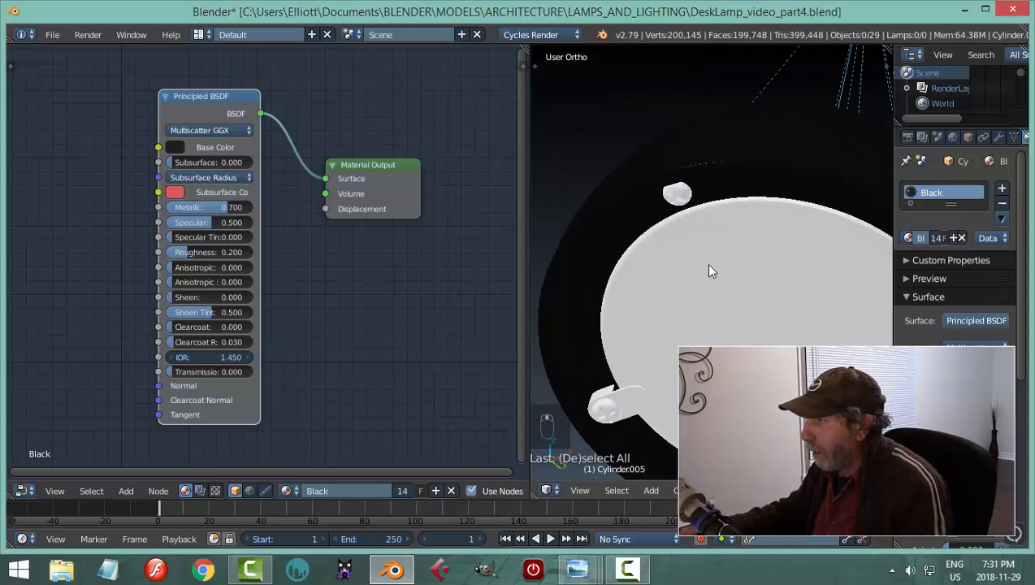
{"action": "right_click", "coordinate": [677, 193]}
{"action": "left_click", "coordinate": [909, 237]}
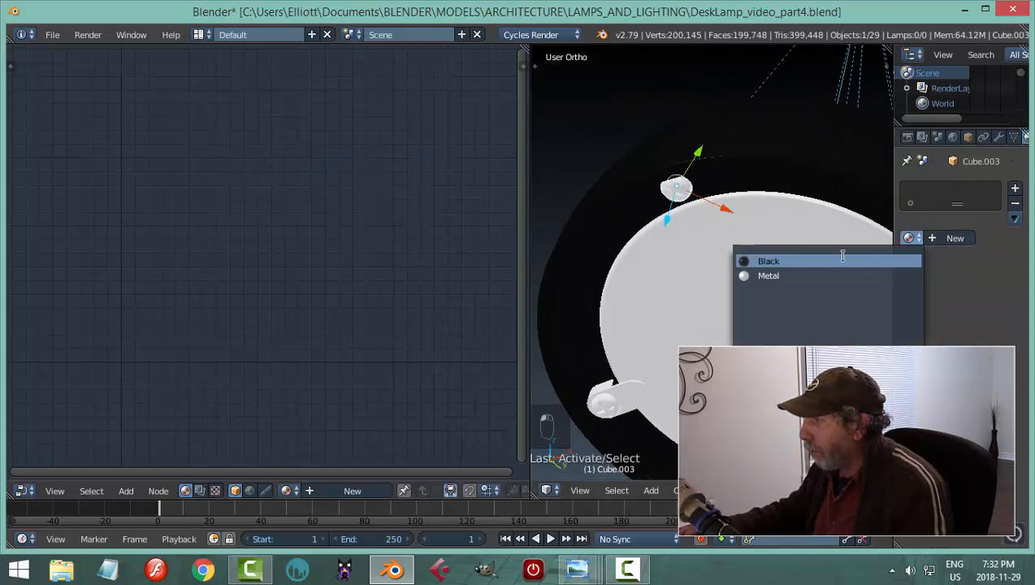
{"action": "left_click", "coordinate": [791, 274]}
- Assign the Metal material to the second screw head, on the elongated clip at the rim
{"action": "right_click", "coordinate": [602, 413]}
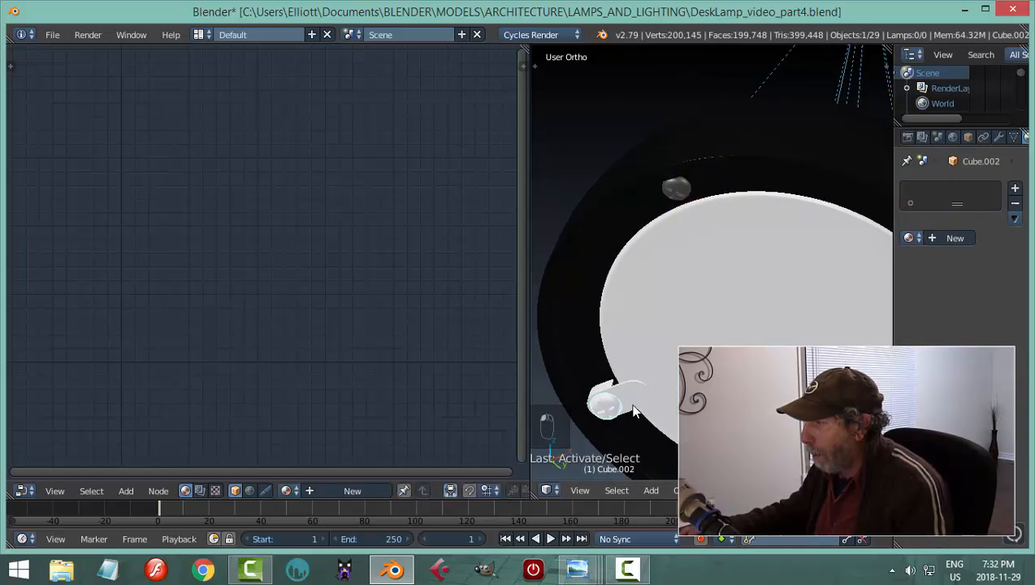
{"action": "left_click", "coordinate": [909, 238]}
{"action": "left_click", "coordinate": [792, 274]}
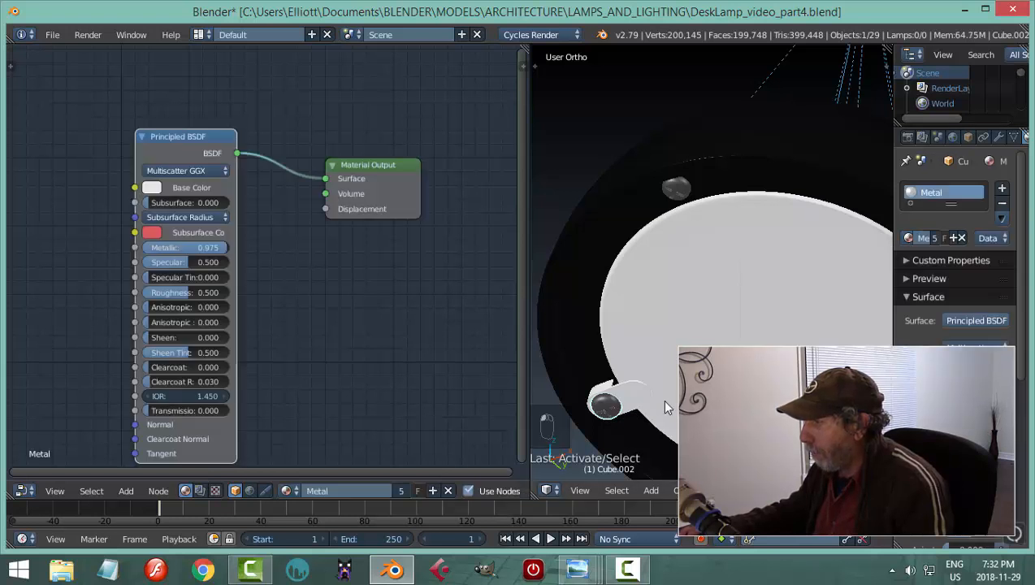
- Assign the Metal material to the elongated clips at the lamp head's rim, deselect everything and save the file
{"action": "right_click", "coordinate": [639, 396]}
{"action": "left_click", "coordinate": [909, 238]}
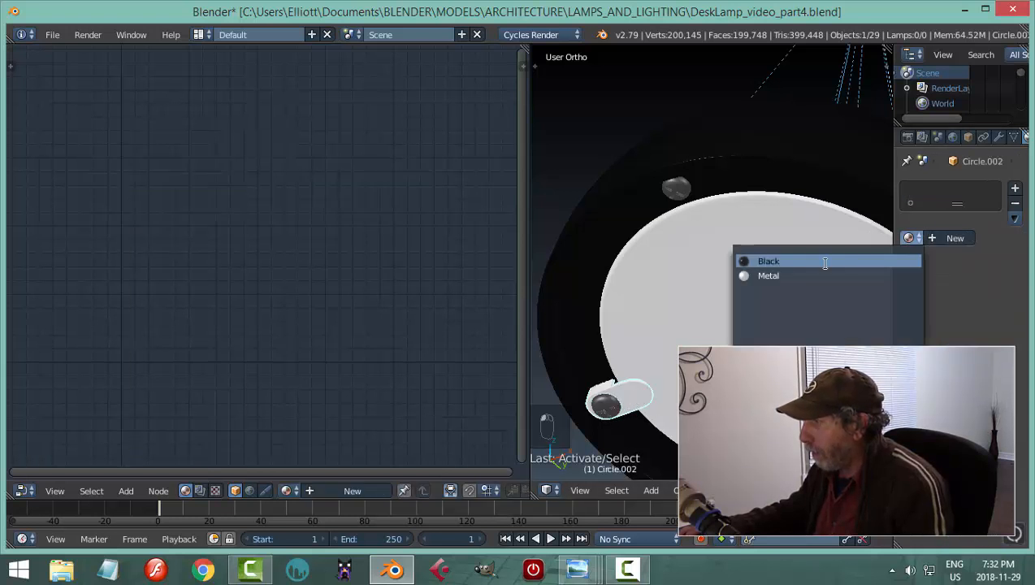
{"action": "left_click", "coordinate": [824, 274]}
{"action": "scroll", "coordinate": [785, 290], "scroll_direction": "up", "scroll_amount": 3}
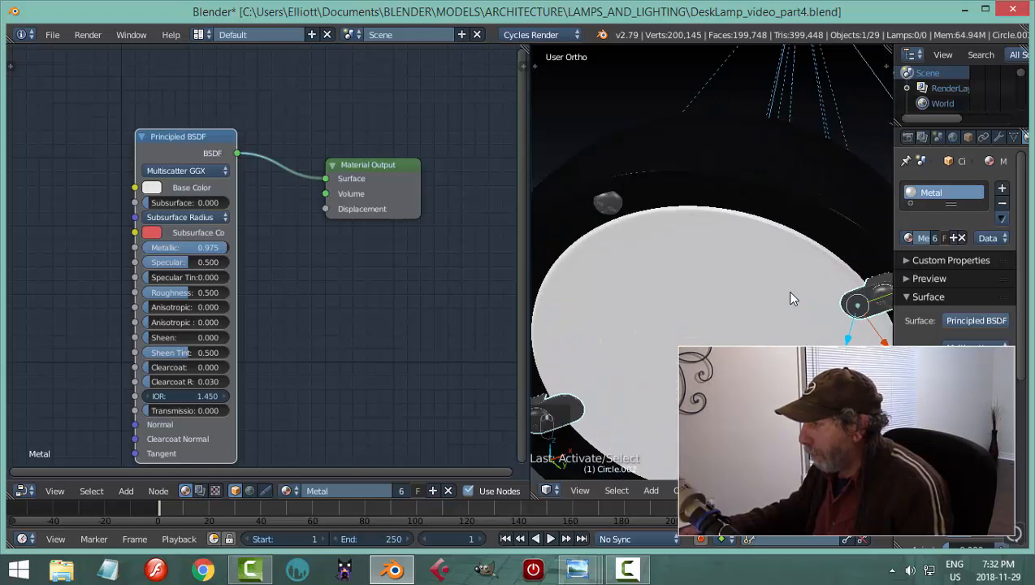
{"action": "key", "text": "a"}
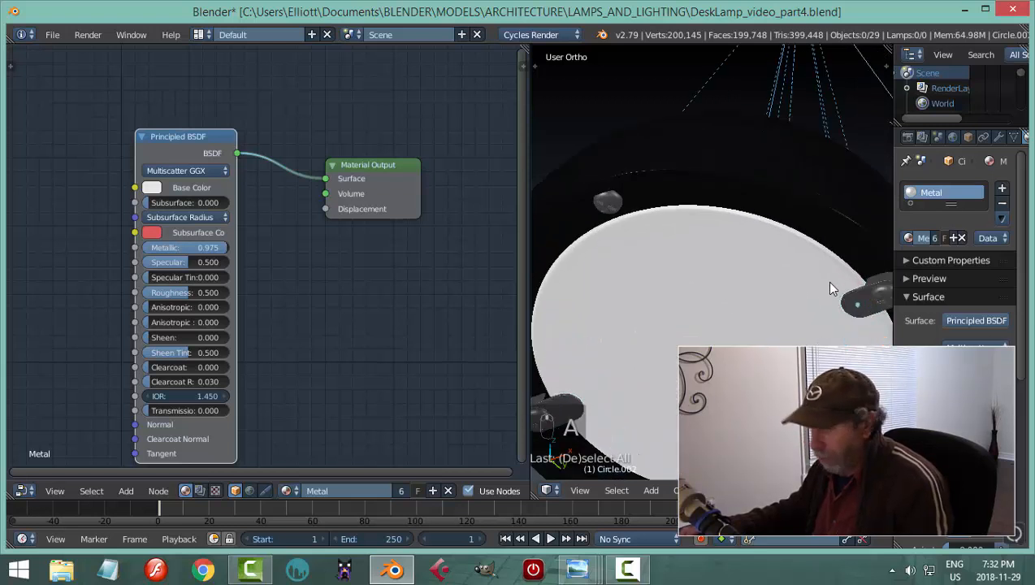
{"action": "key", "text": "ctrl+s"}
{"action": "left_click", "coordinate": [825, 280]}
- Hide the white disc covering the lamp head and assign the Metal material to the two small Cube parts inside
{"action": "right_click", "coordinate": [735, 306]}
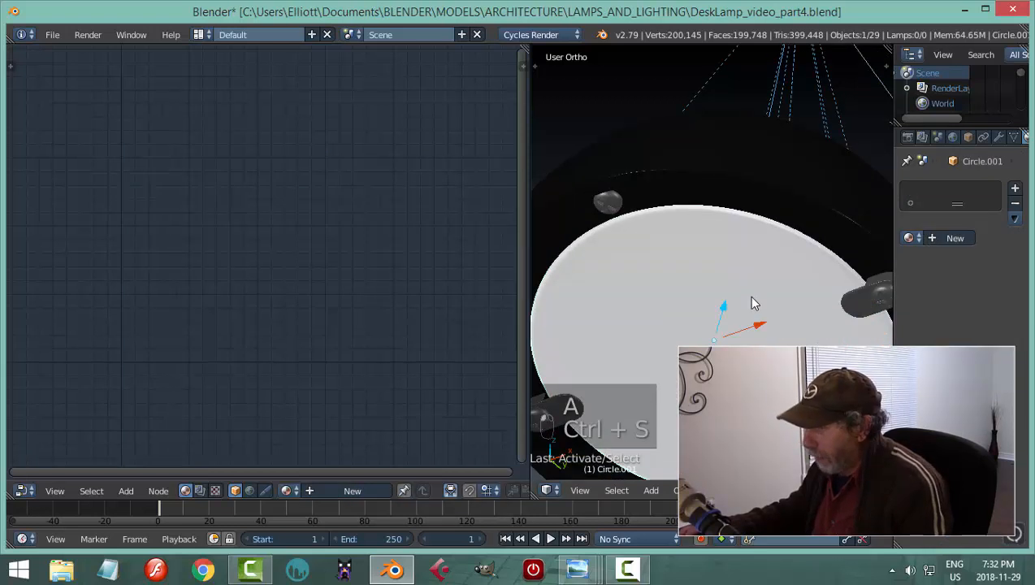
{"action": "key", "text": "h"}
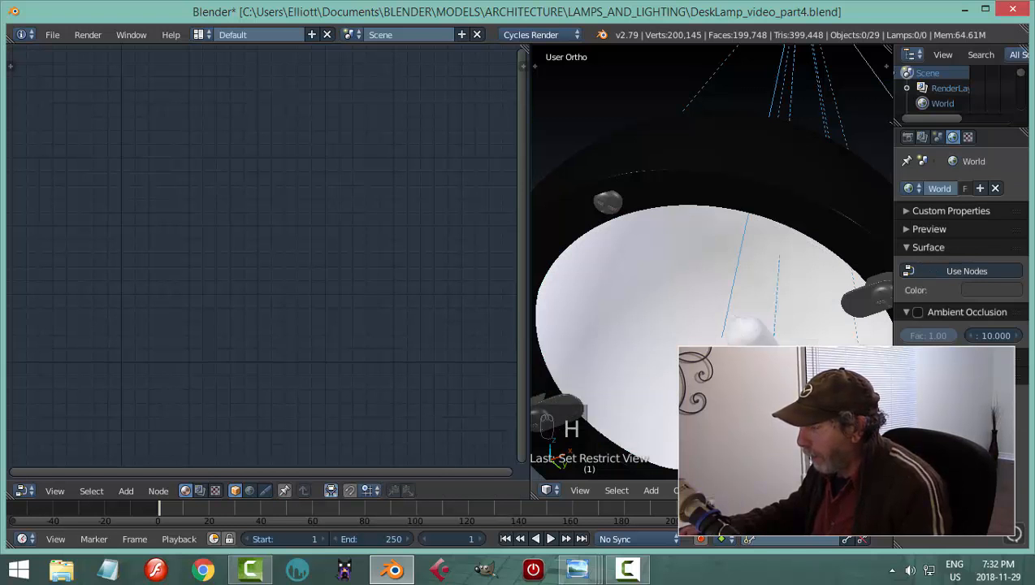
{"action": "right_click", "coordinate": [831, 317]}
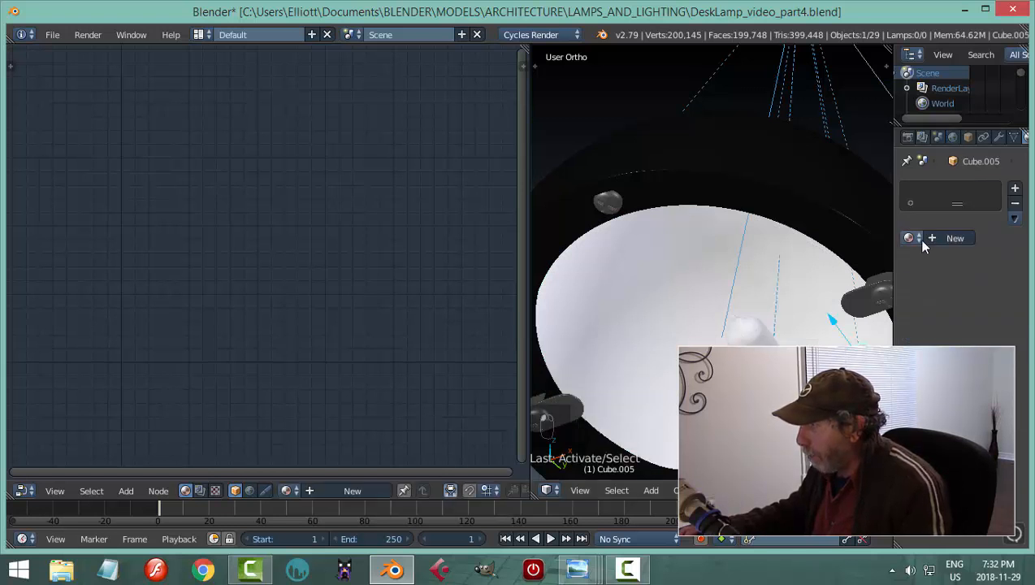
{"action": "left_click", "coordinate": [910, 238]}
{"action": "left_click", "coordinate": [844, 275]}
{"action": "right_click", "coordinate": [832, 319]}
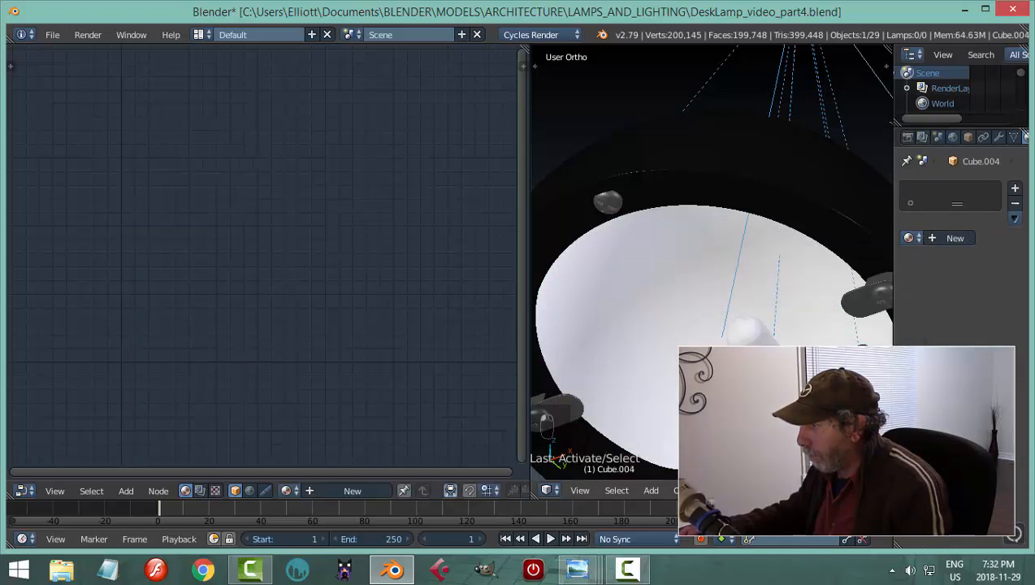
{"action": "left_click", "coordinate": [910, 238]}
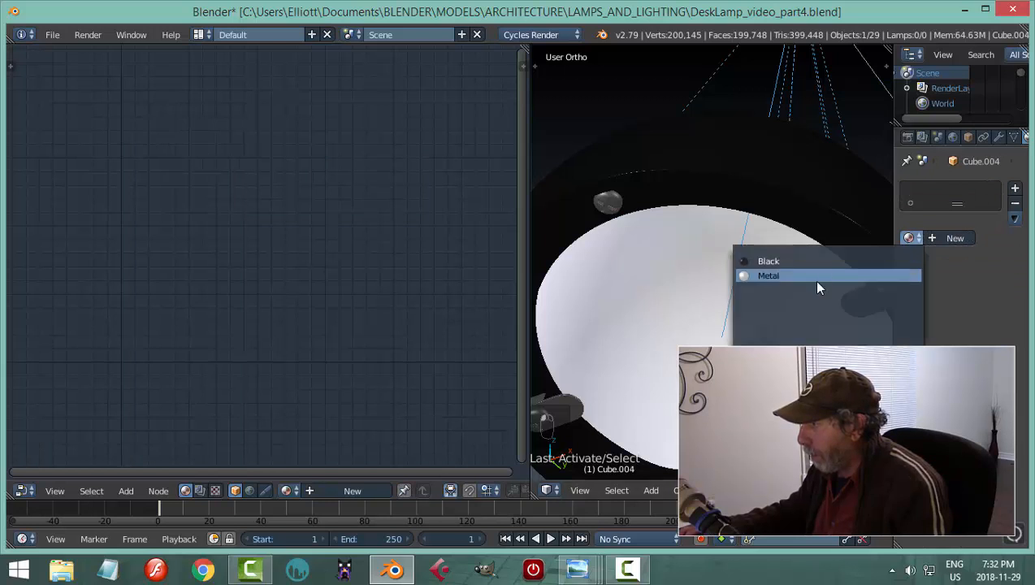
{"action": "left_click", "coordinate": [814, 278]}
- Assign the Metal material to the curved reflector inside the lamp head, deselect it and save the file
{"action": "right_click", "coordinate": [656, 281]}
{"action": "left_click", "coordinate": [908, 238]}
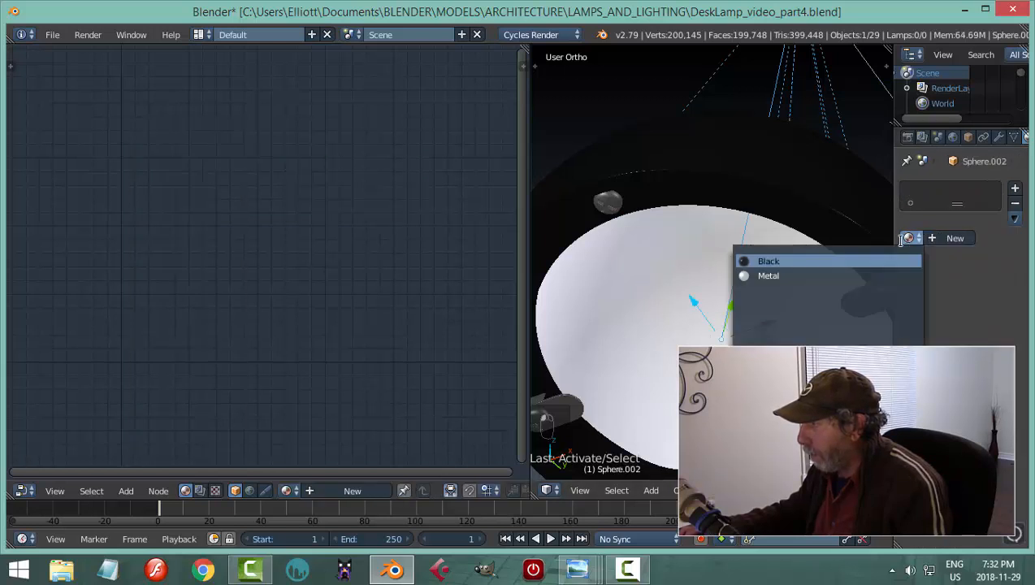
{"action": "left_click", "coordinate": [835, 275]}
{"action": "scroll", "coordinate": [763, 331], "scroll_direction": "down", "scroll_amount": 5}
{"action": "key", "text": "a"}
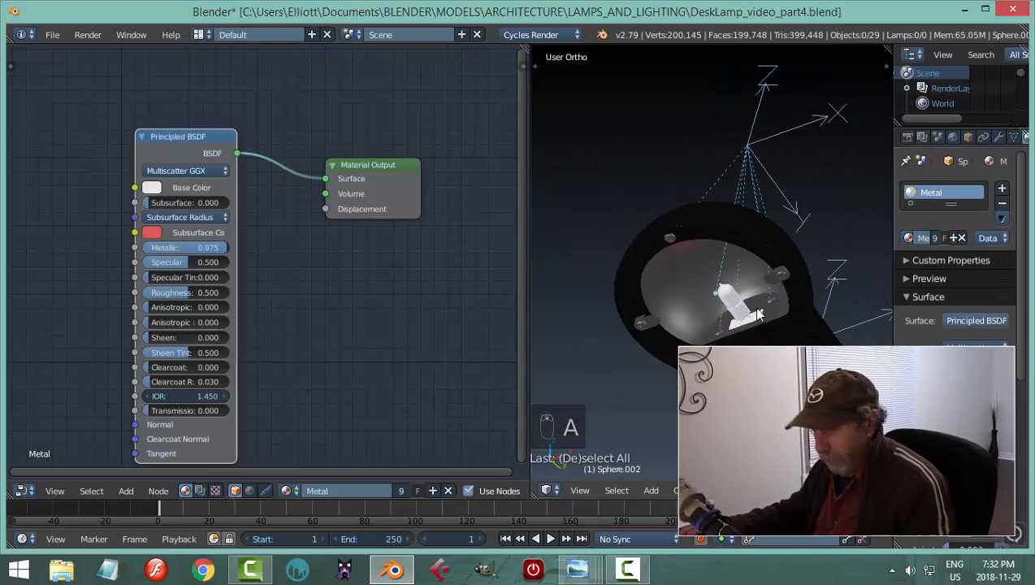
{"action": "key", "text": "ctrl+s"}
{"action": "left_click", "coordinate": [763, 302]}
- Assign the Metal material to the small white plate beneath the bulb, deselect it and save the file
{"action": "scroll", "coordinate": [700, 286], "scroll_direction": "up", "scroll_amount": 6}
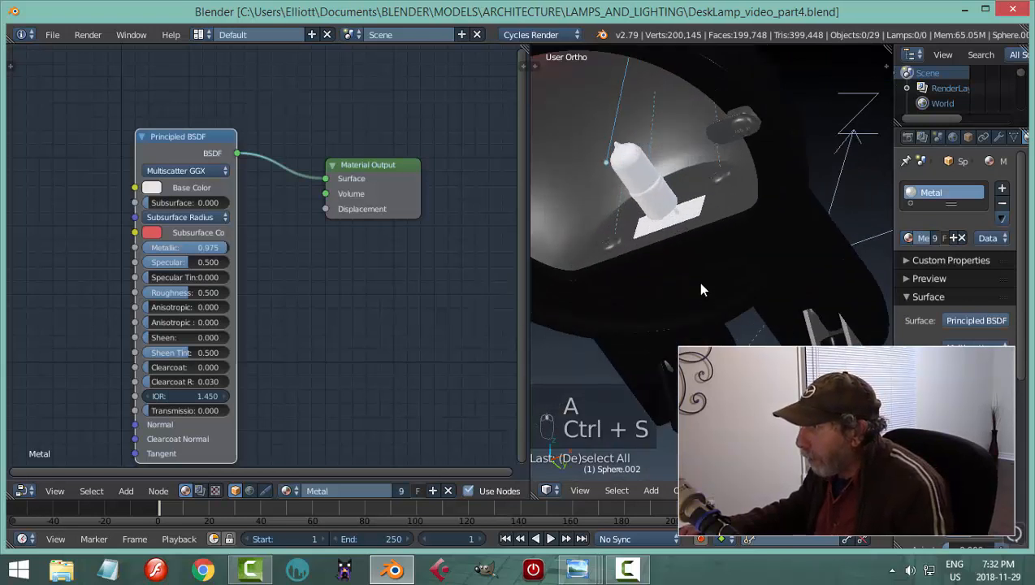
{"action": "right_click", "coordinate": [855, 210]}
{"action": "left_click", "coordinate": [908, 238]}
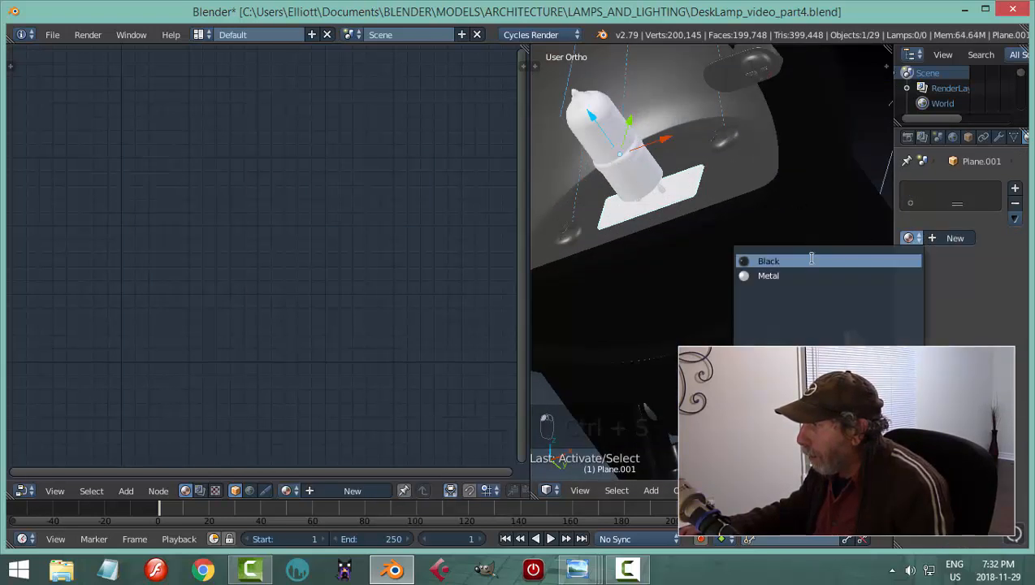
{"action": "left_click", "coordinate": [784, 277]}
{"action": "key", "text": "a"}
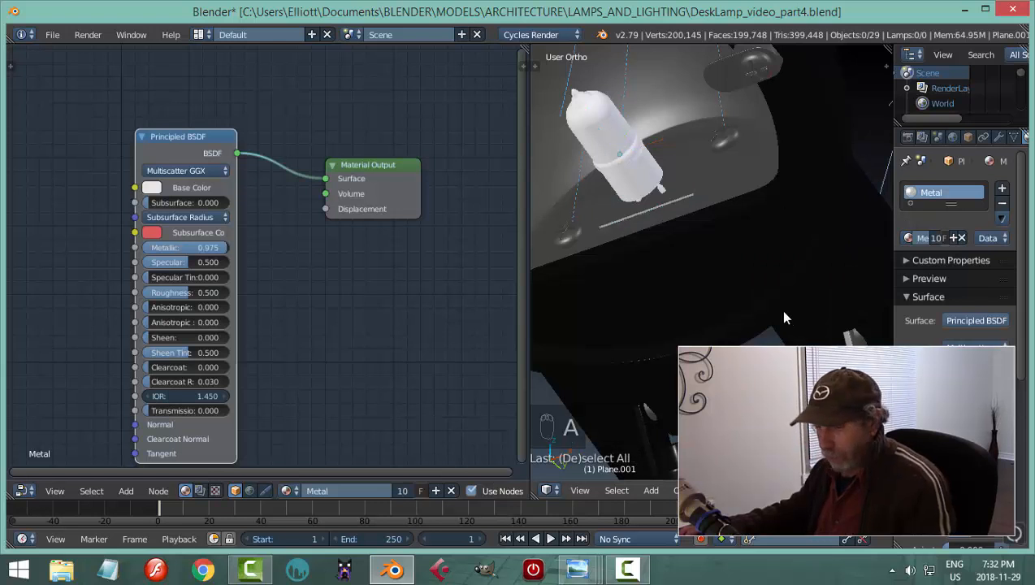
{"action": "key", "text": "ctrl+s"}
{"action": "left_click", "coordinate": [780, 318]}
- Create a new material for the bulb and replace its Diffuse BSDF with a Principled BSDF linked to the Material Output's Surface
{"action": "middle_click_drag", "start_coordinate": [779, 312], "coordinate": [685, 234]}
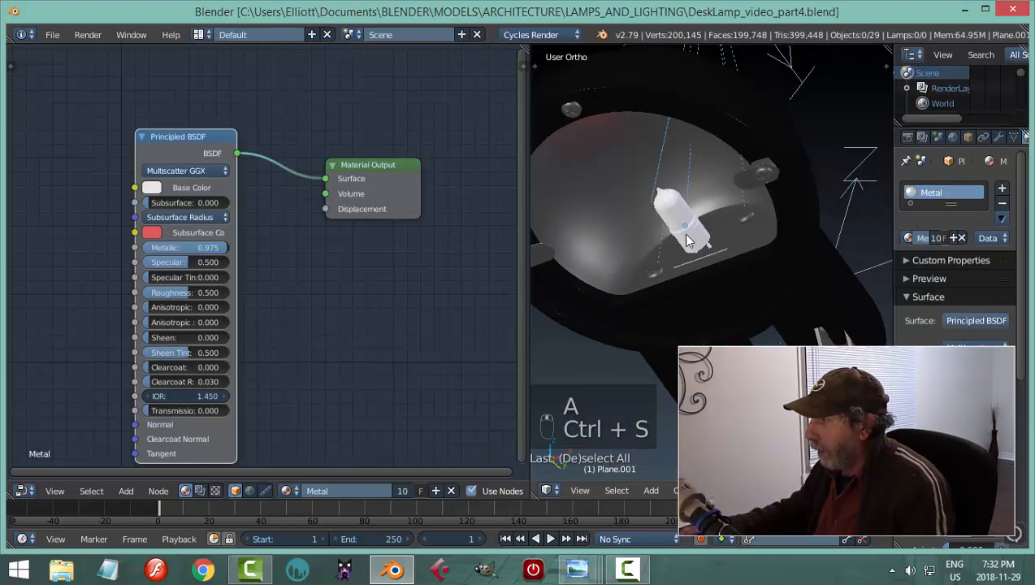
{"action": "right_click", "coordinate": [680, 225]}
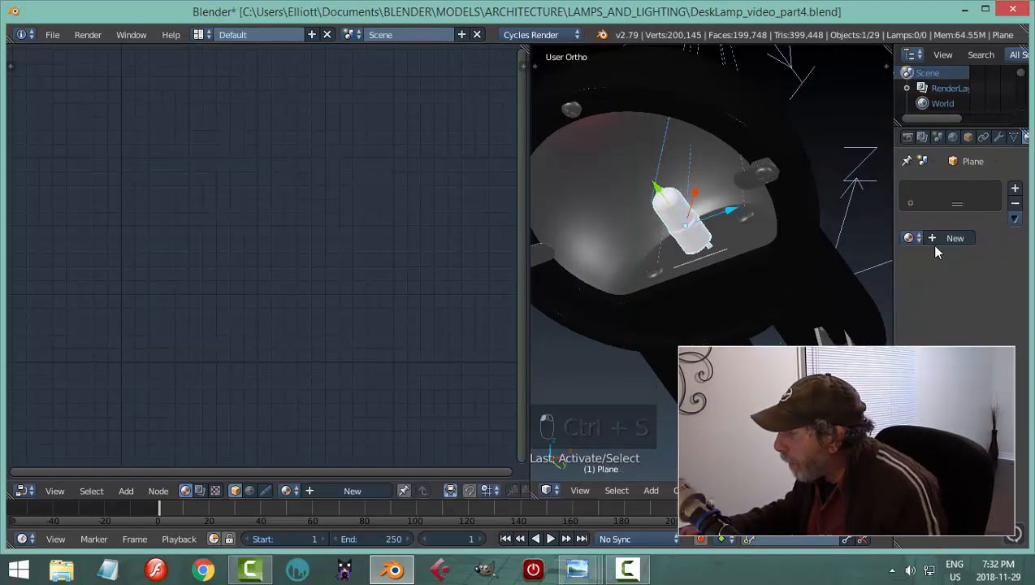
{"action": "left_click", "coordinate": [364, 488]}
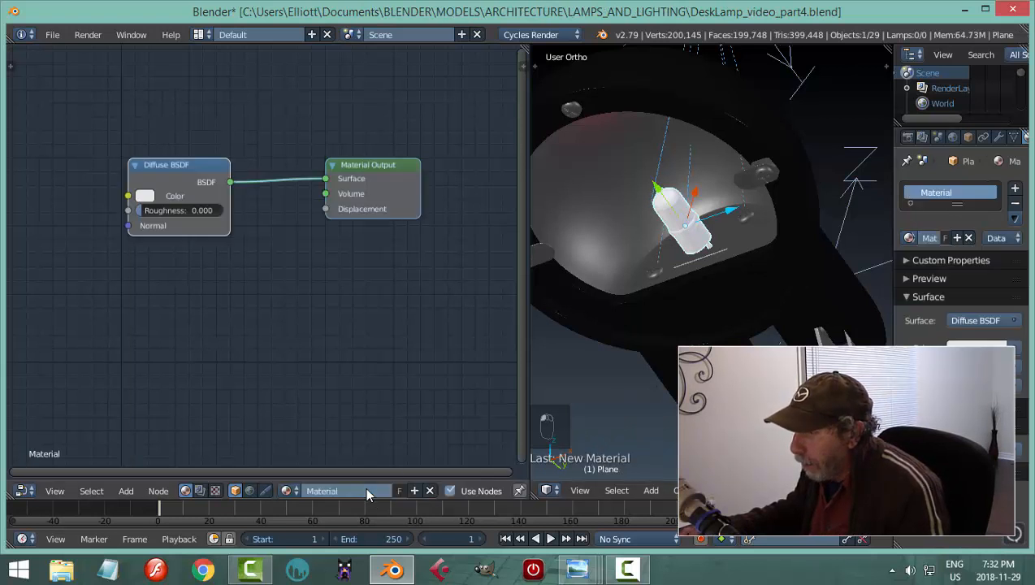
{"action": "left_click", "coordinate": [263, 188]}
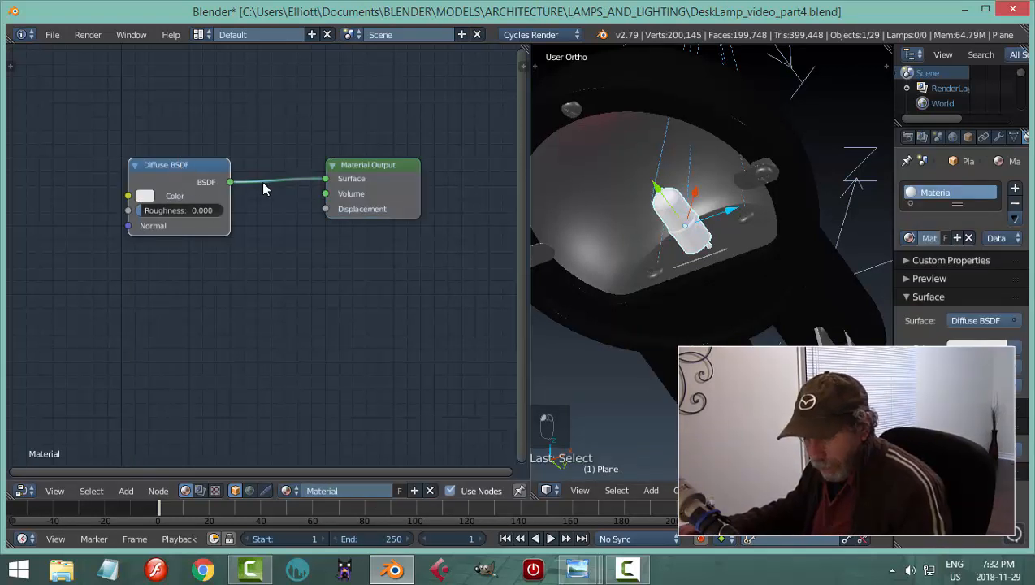
{"action": "key", "text": "x"}
{"action": "key", "text": "shift+a"}
{"action": "mouse_move", "coordinate": [263, 184]}
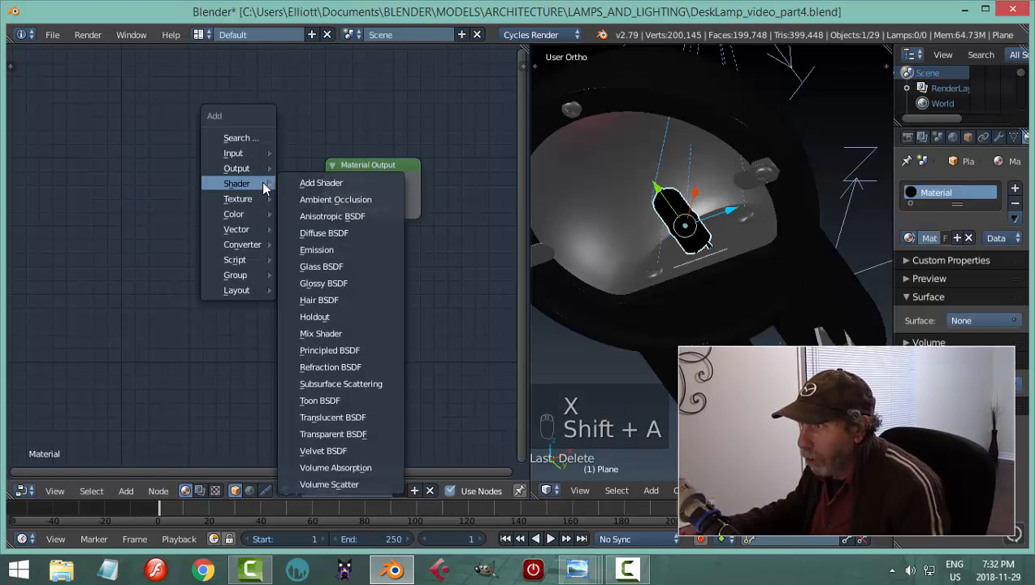
{"action": "left_click", "coordinate": [344, 350]}
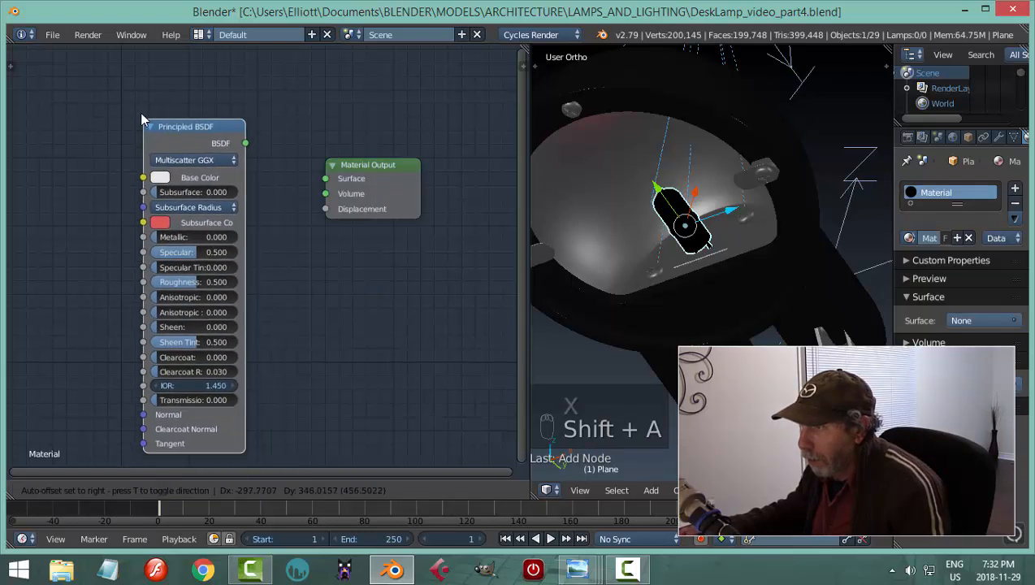
{"action": "left_click", "coordinate": [138, 107]}
{"action": "left_click_drag", "start_coordinate": [242, 135], "coordinate": [325, 178]}
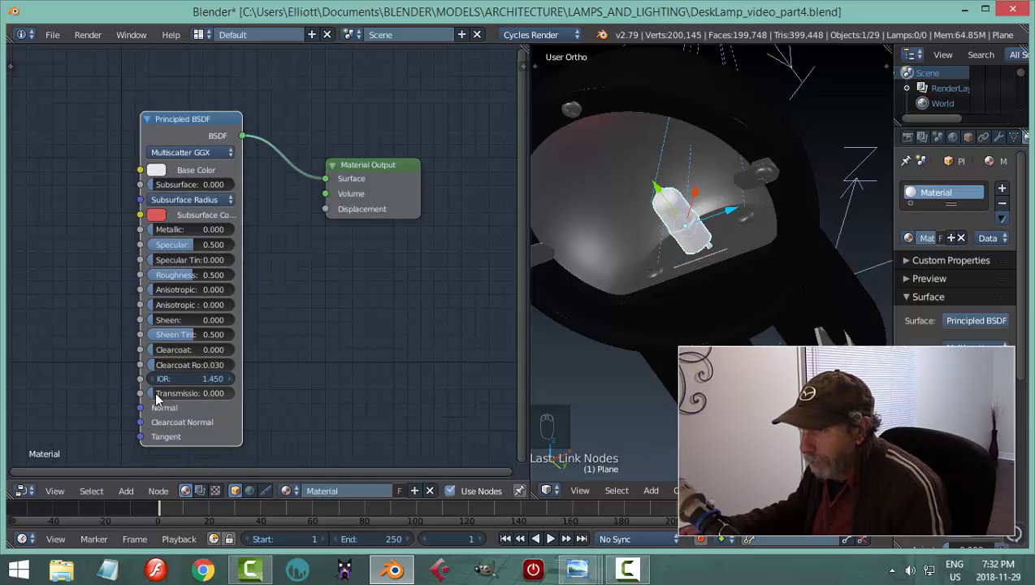
- Set the bulb material's Transmission to 1.000 and Roughness to 0.000, name it Glass and save the file
{"action": "left_click_drag", "start_coordinate": [158, 393], "coordinate": [425, 372]}
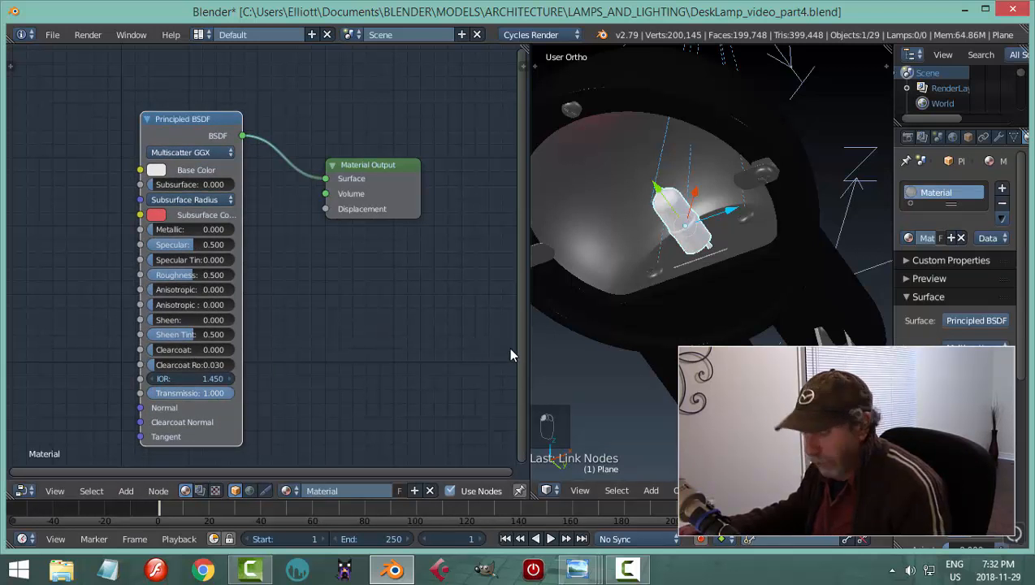
{"action": "key", "text": "a"}
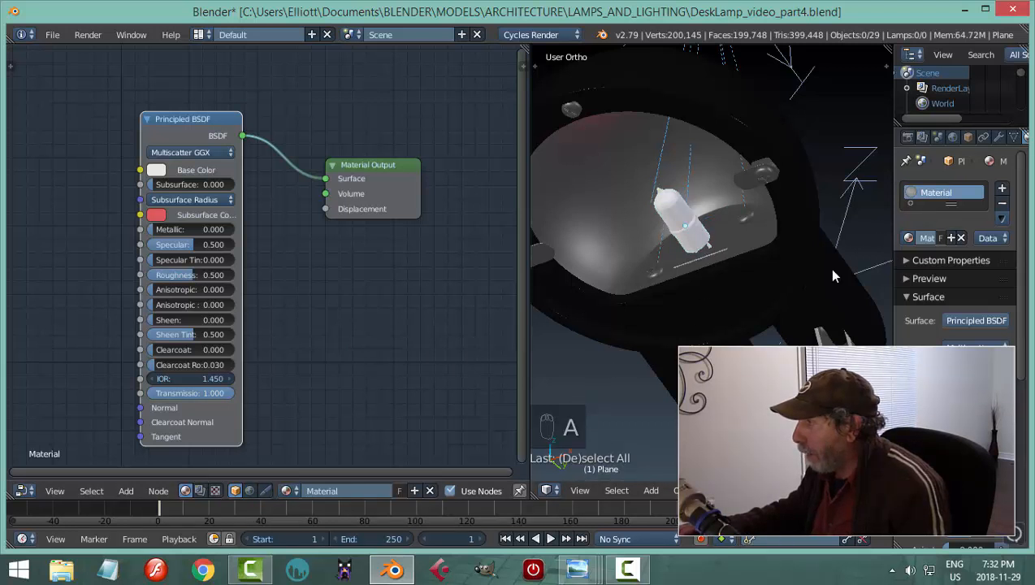
{"action": "double_click", "coordinate": [341, 491]}
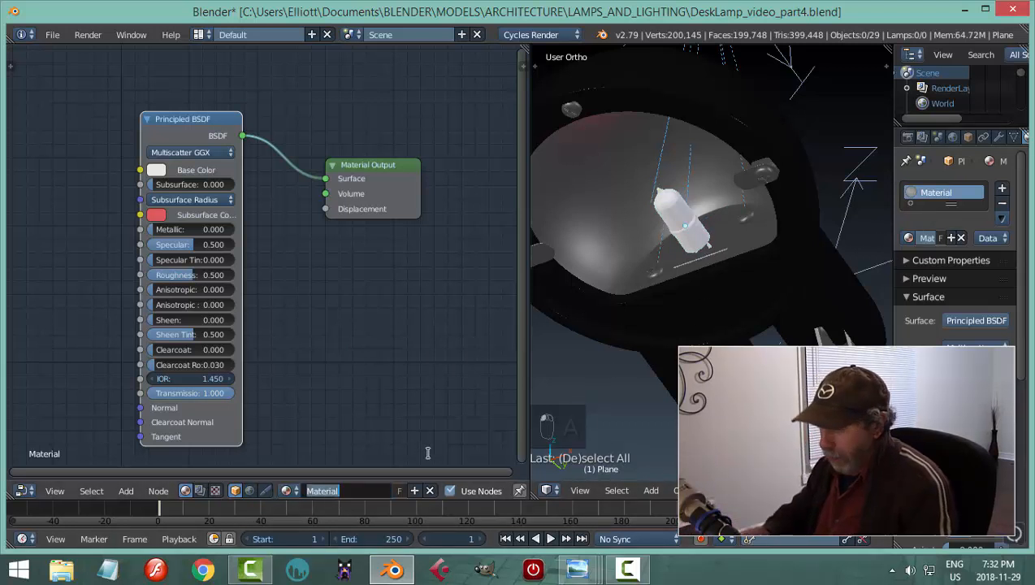
{"action": "type", "text": "Glass"}
{"action": "key", "text": "Return"}
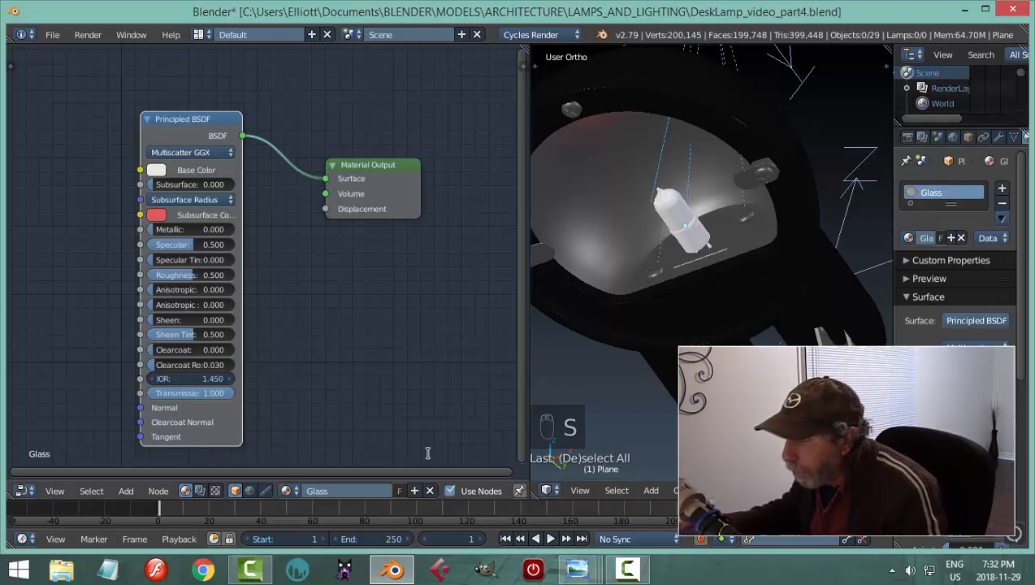
{"action": "left_click_drag", "start_coordinate": [199, 274], "coordinate": [178, 275]}
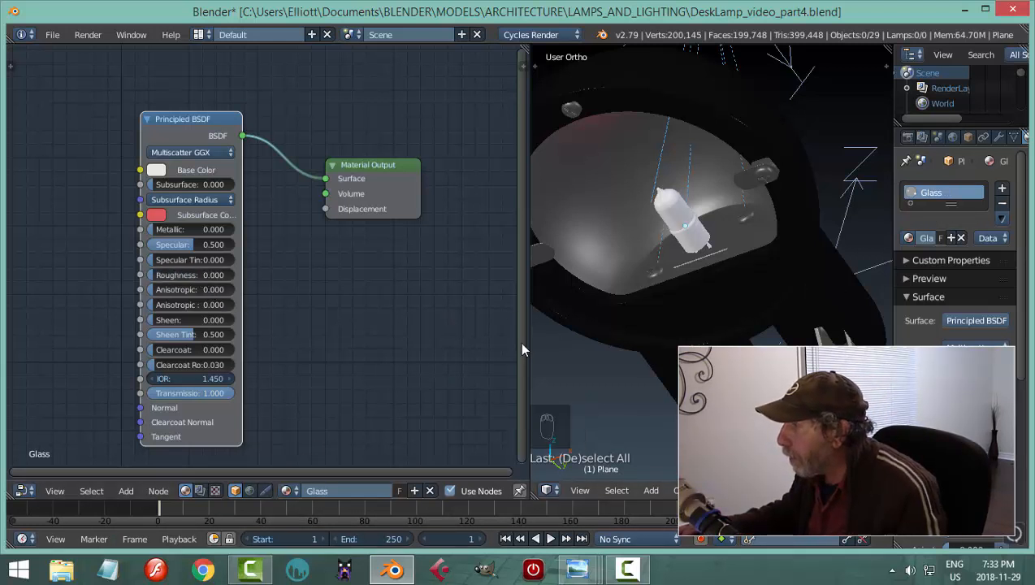
{"action": "key", "text": "ctrl+s"}
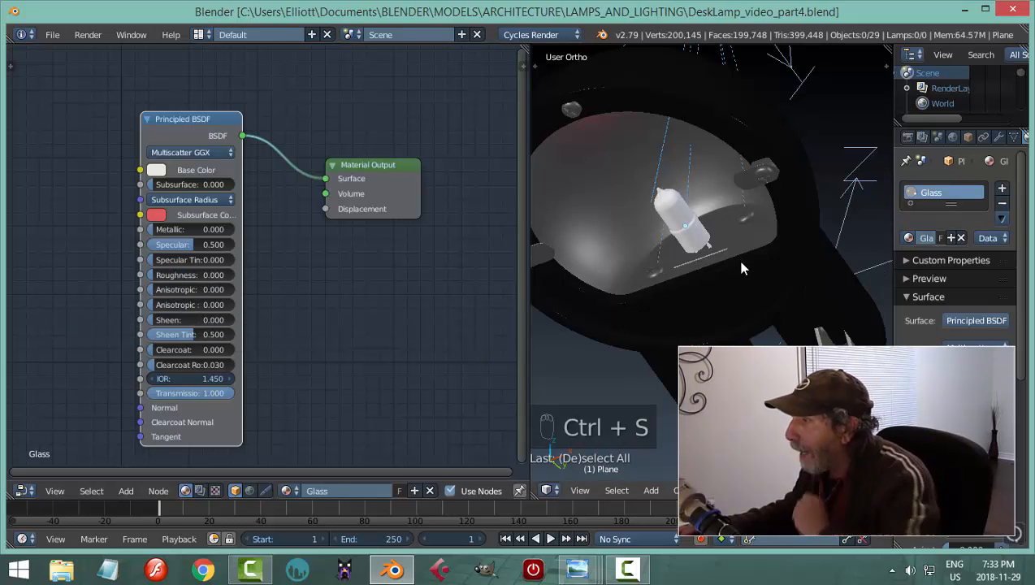
- Unhide the lamp head's disc, assign the Glass material to it, deselect it and save the file
{"action": "key", "text": "alt+h"}
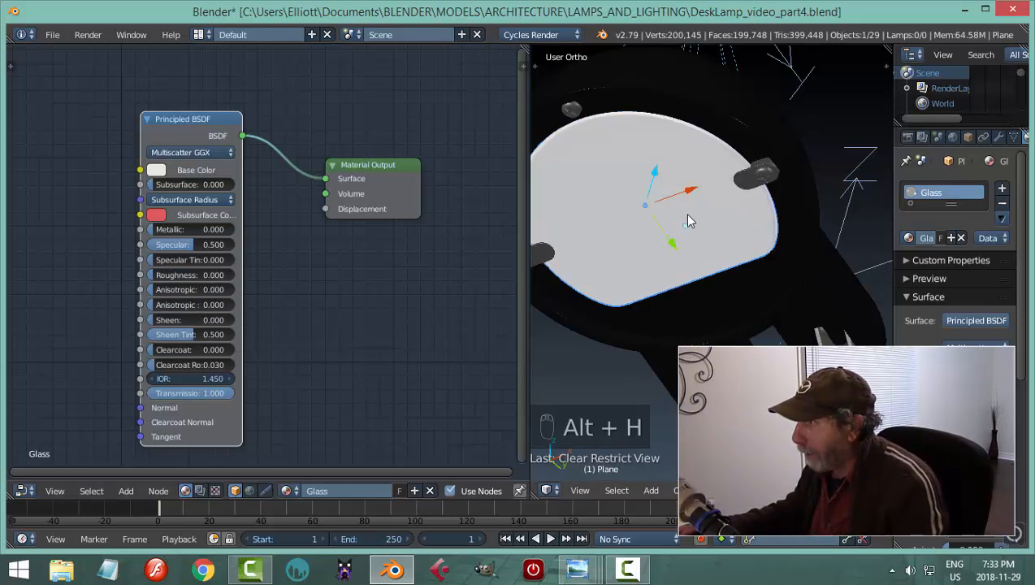
{"action": "right_click", "coordinate": [598, 160]}
{"action": "left_click", "coordinate": [916, 238]}
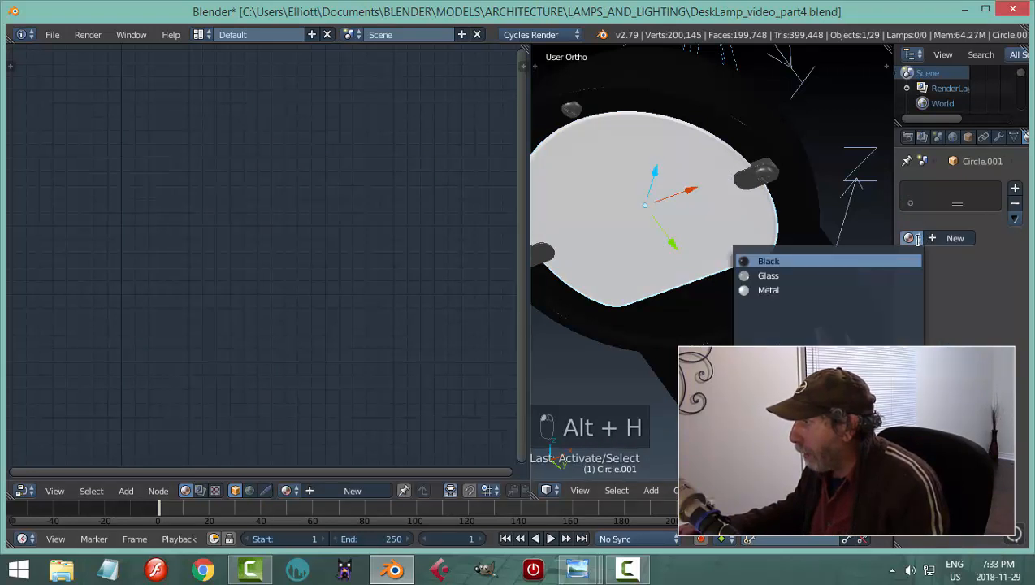
{"action": "left_click", "coordinate": [830, 273]}
{"action": "key", "text": "a"}
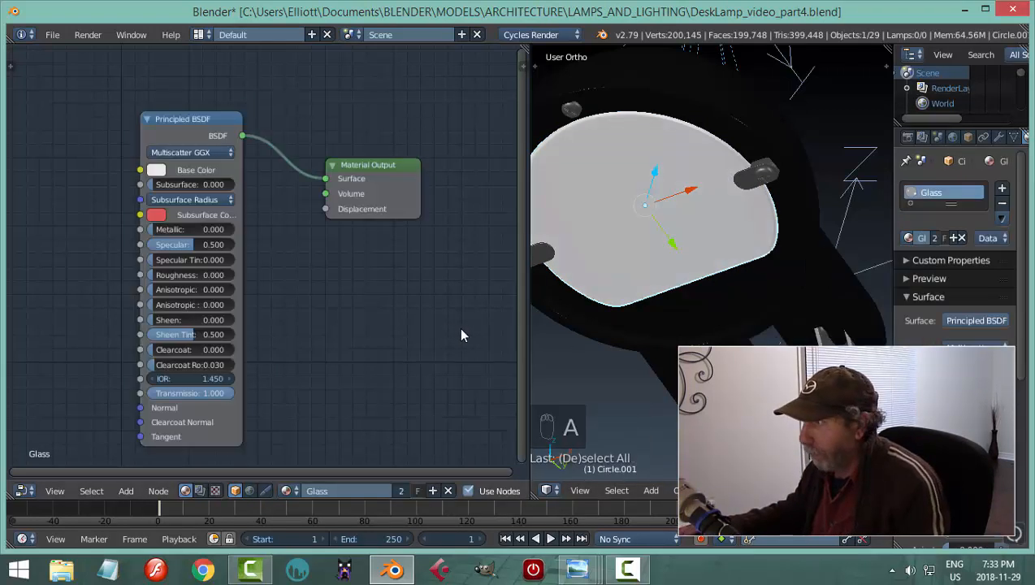
{"action": "scroll", "coordinate": [460, 333], "scroll_direction": "down", "scroll_amount": 2}
{"action": "key", "text": "a"}
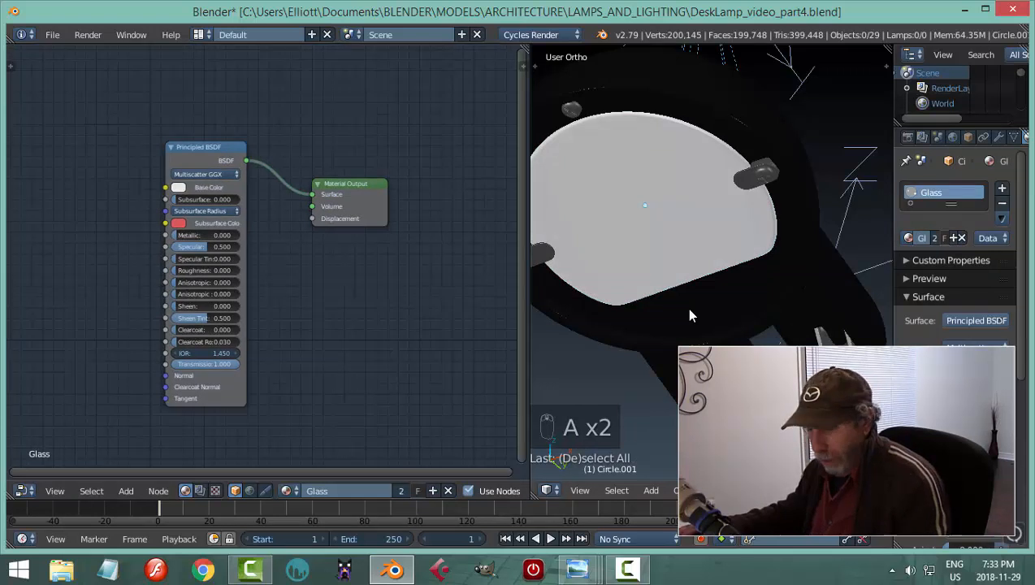
{"action": "key", "text": "ctrl+s"}
{"action": "left_click", "coordinate": [688, 308]}
- Create a new material for the small white text object on the lamp's black base
{"action": "scroll", "coordinate": [688, 313], "scroll_direction": "down", "scroll_amount": 5}
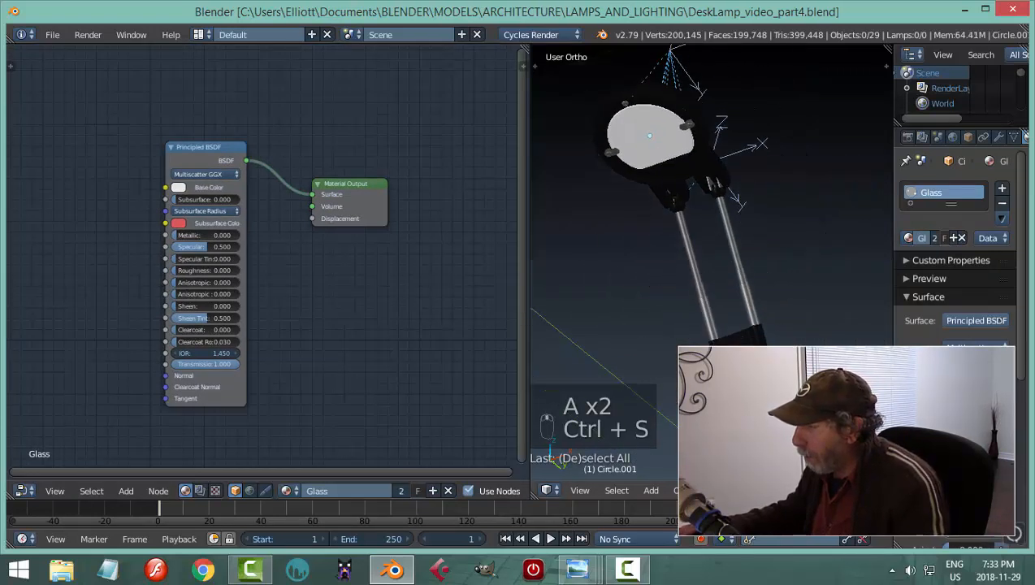
{"action": "middle_click_drag", "start_coordinate": [688, 312], "coordinate": [738, 325]}
{"action": "scroll", "coordinate": [737, 325], "scroll_direction": "up", "scroll_amount": 6}
{"action": "middle_click_drag", "start_coordinate": [792, 394], "coordinate": [691, 344], "text": "shift"}
{"action": "right_click", "coordinate": [656, 313]}
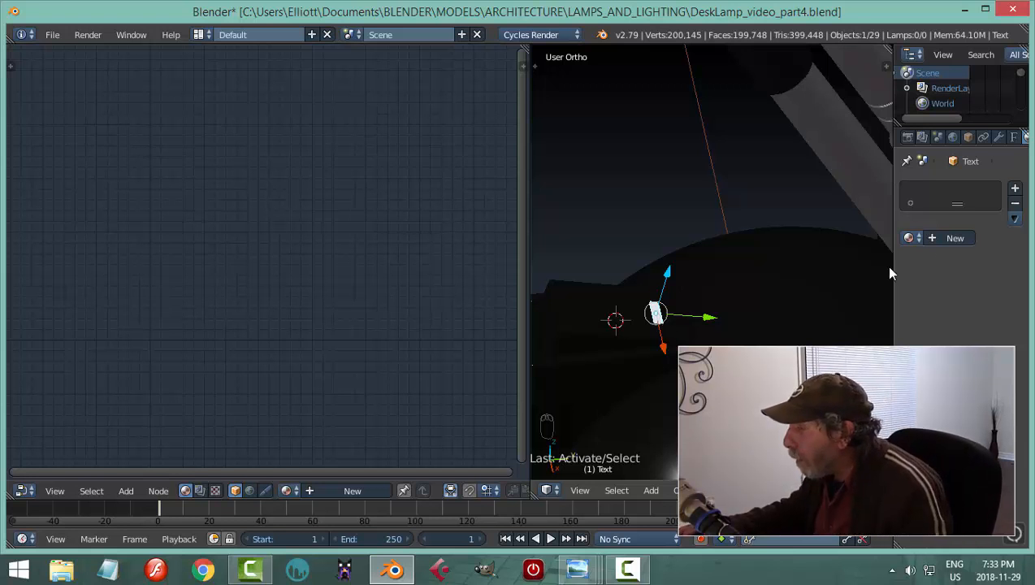
{"action": "left_click", "coordinate": [948, 238]}
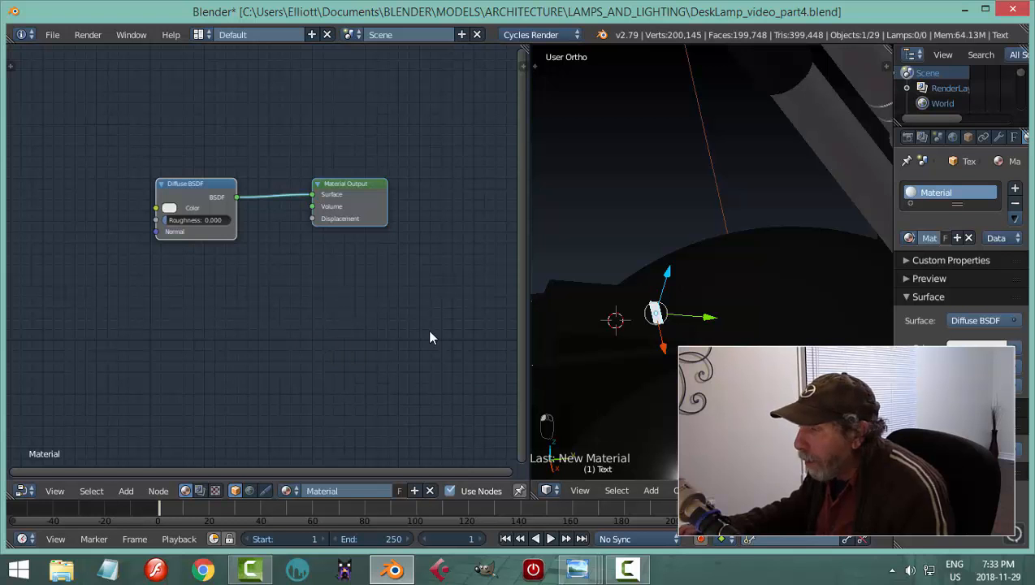
{"action": "scroll", "coordinate": [730, 342], "scroll_direction": "up", "scroll_amount": 3}
{"action": "scroll", "coordinate": [730, 341], "scroll_direction": "down", "scroll_amount": 3}
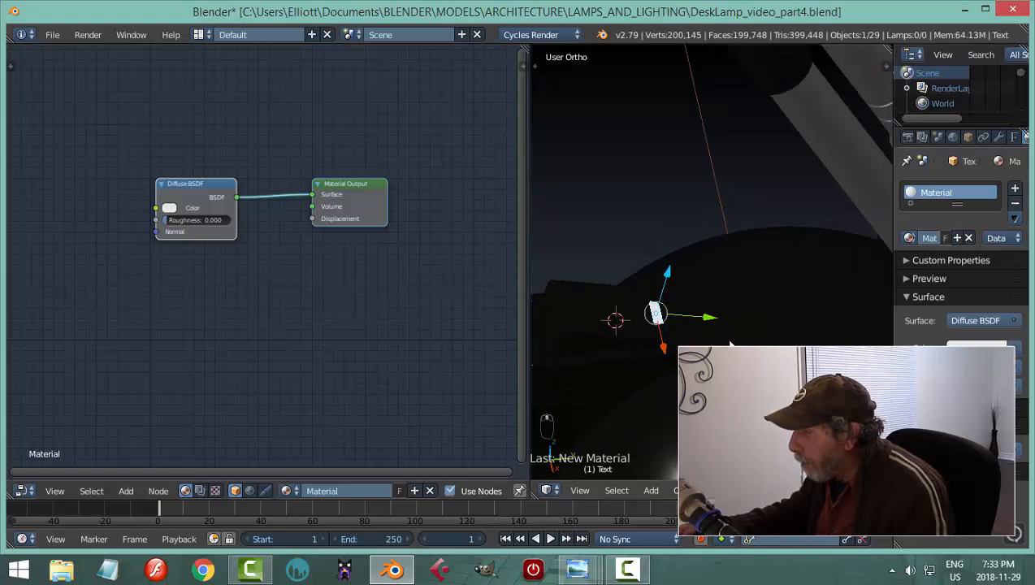
{"action": "left_click_drag", "start_coordinate": [689, 374], "coordinate": [741, 319], "text": "shift"}
{"action": "middle_click_drag", "start_coordinate": [741, 319], "coordinate": [733, 324], "text": "shift"}
{"action": "scroll", "coordinate": [744, 319], "scroll_direction": "up", "scroll_amount": 2}
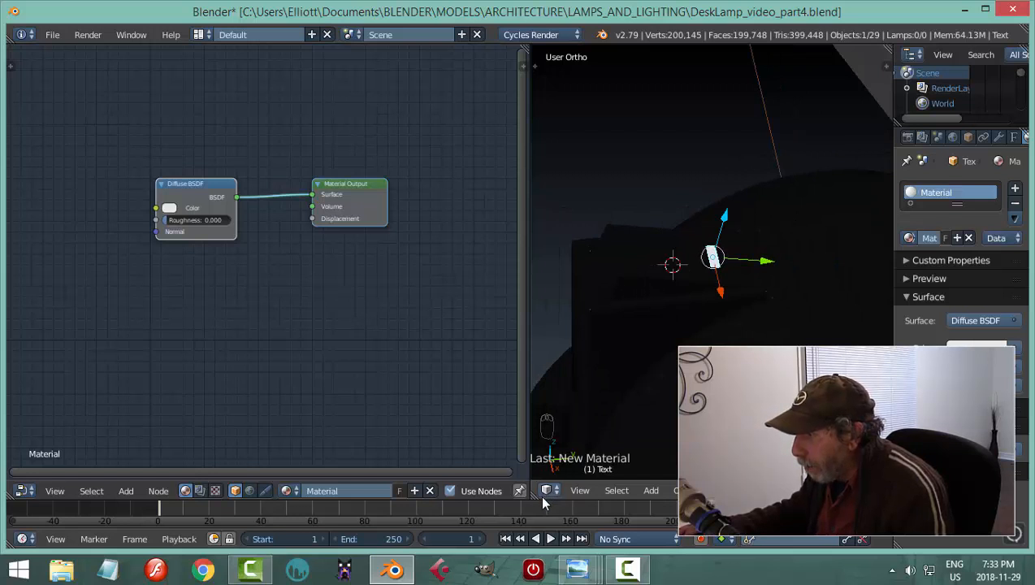
- Close the node editor by joining its area into the 3D viewport, and set the viewport shading to Solid
{"action": "left_click_drag", "start_coordinate": [535, 497], "coordinate": [505, 481]}
{"action": "scroll", "coordinate": [528, 372], "scroll_direction": "down", "scroll_amount": 2}
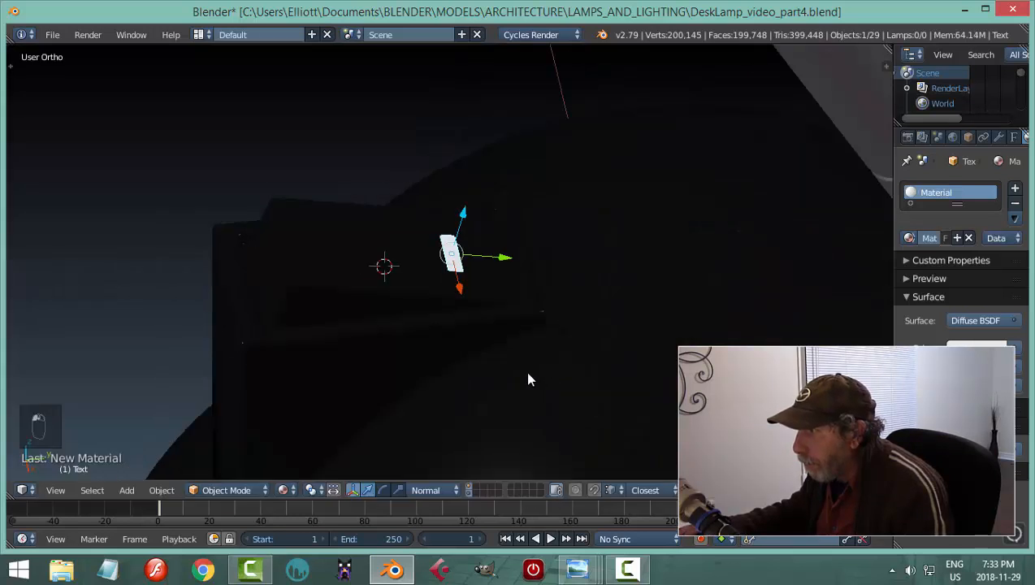
{"action": "middle_click_drag", "start_coordinate": [466, 346], "coordinate": [486, 356]}
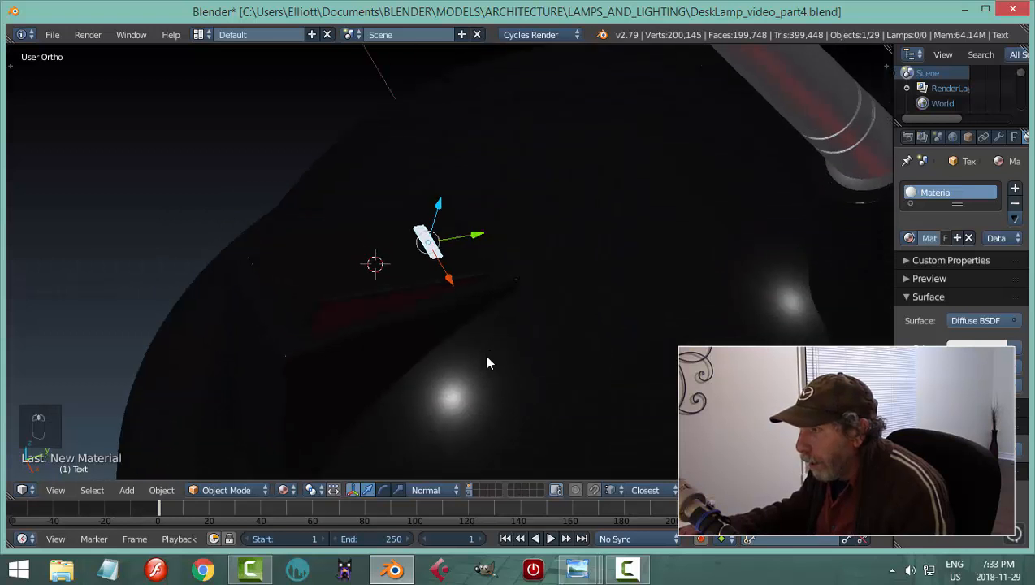
{"action": "left_click", "coordinate": [284, 490]}
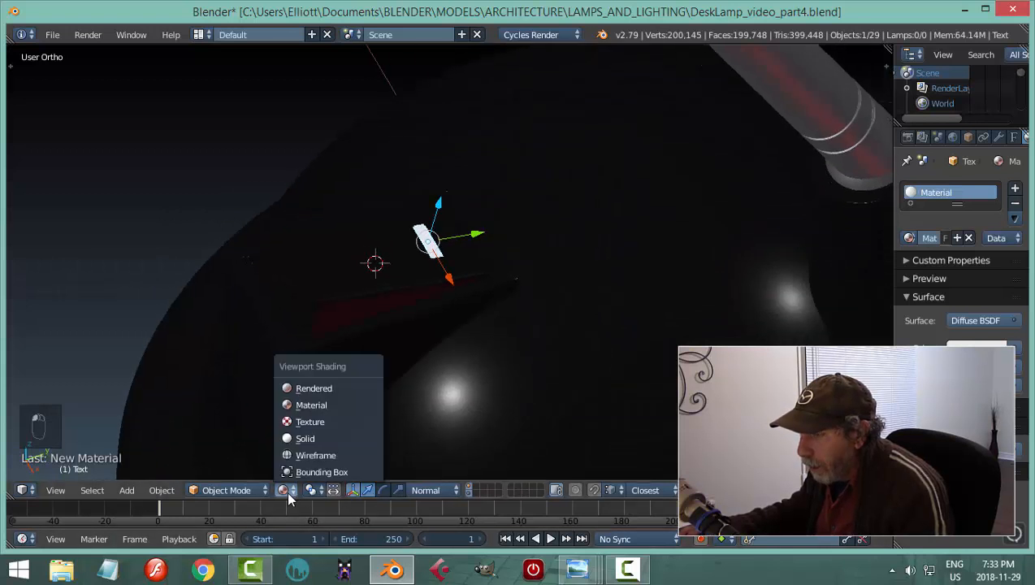
{"action": "left_click", "coordinate": [308, 437]}
- Using wireframe shading and the right view, select the second text object buried in the rocker switch and raise it just above the switch's sloped face
{"action": "middle_click_drag", "start_coordinate": [409, 312], "coordinate": [374, 281]}
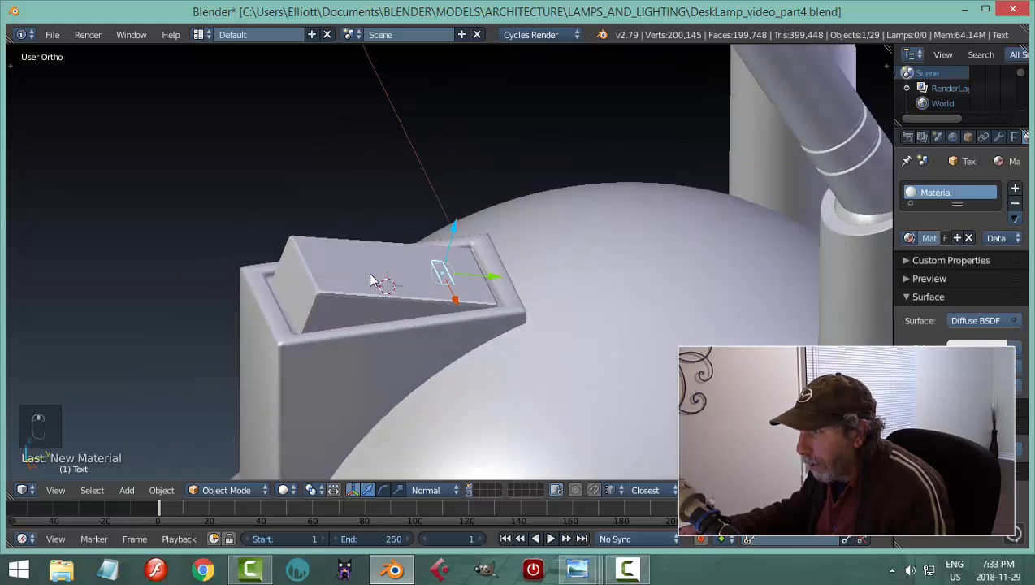
{"action": "scroll", "coordinate": [338, 291], "scroll_direction": "up", "scroll_amount": 2}
{"action": "right_click", "coordinate": [308, 275]}
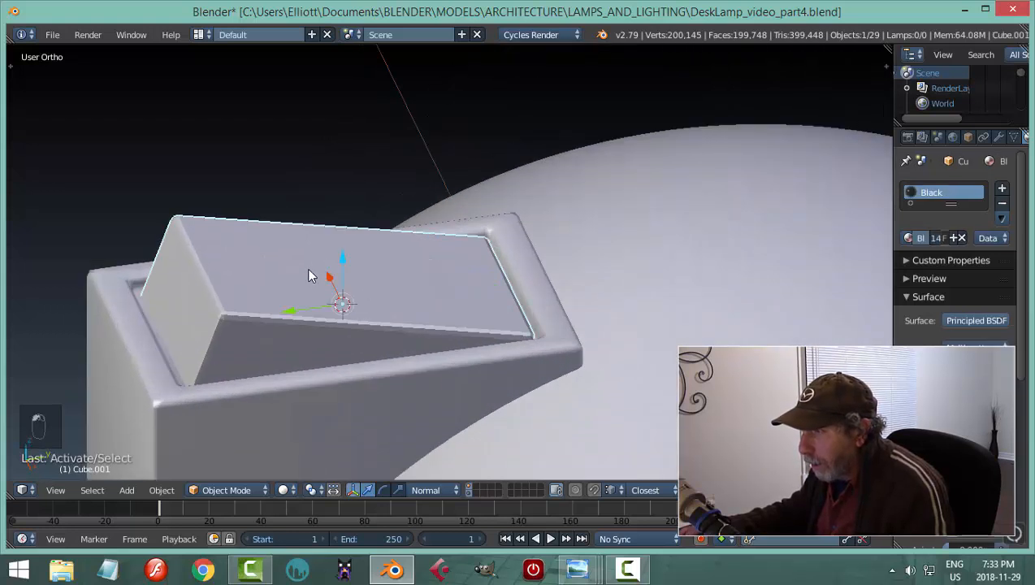
{"action": "key", "text": "z"}
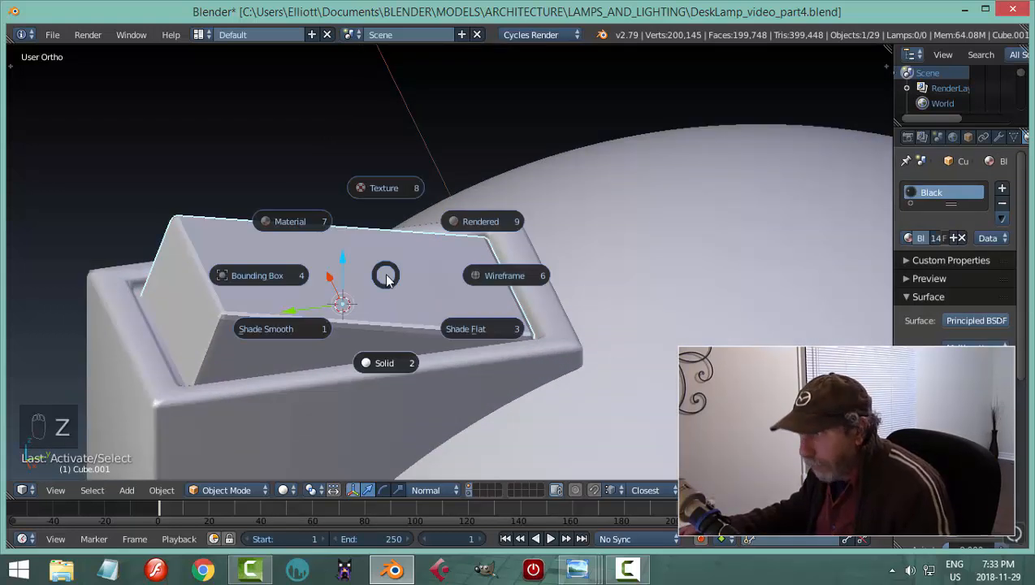
{"action": "left_click", "coordinate": [489, 273]}
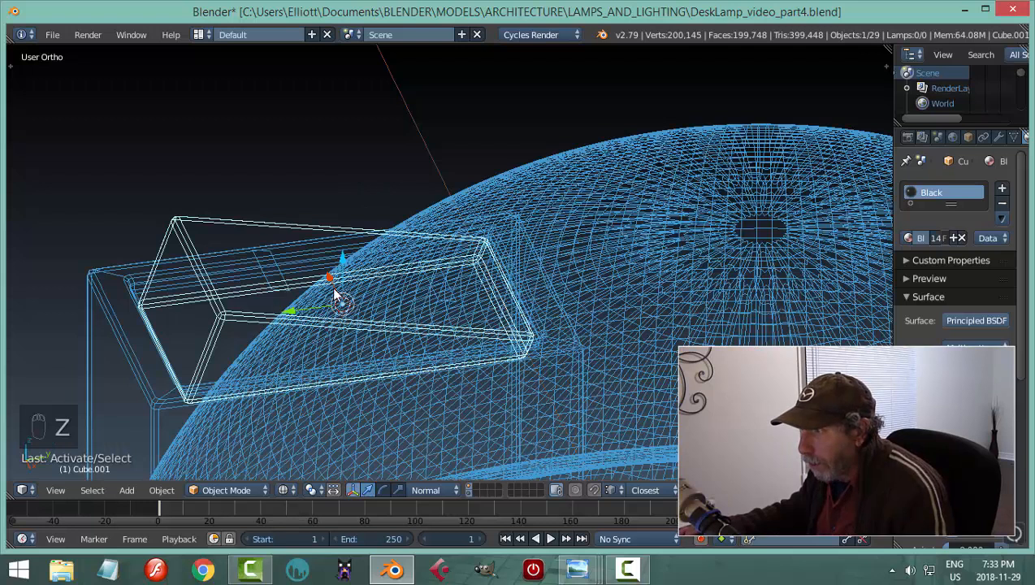
{"action": "right_click", "coordinate": [265, 270]}
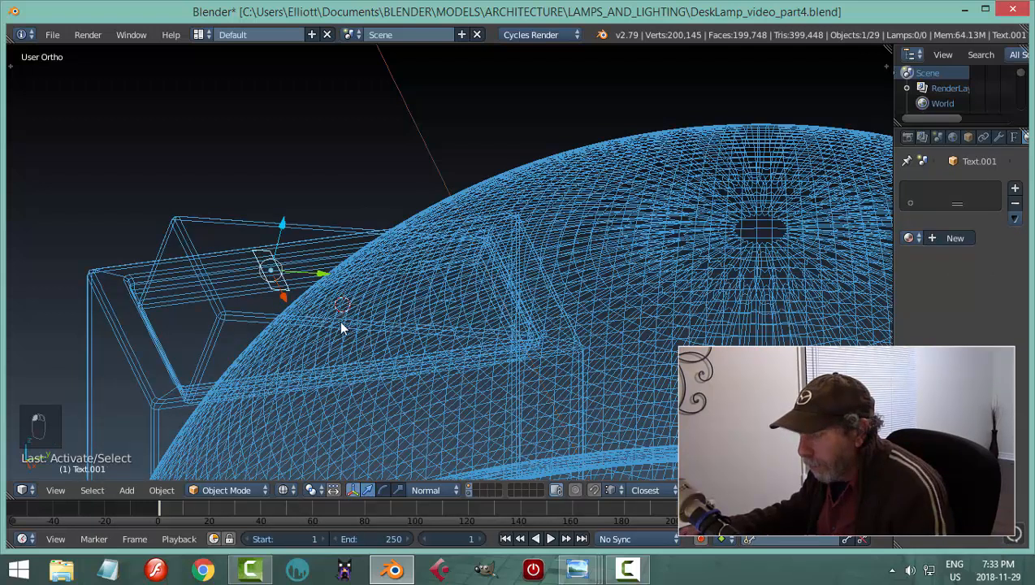
{"action": "key", "text": "KP_3"}
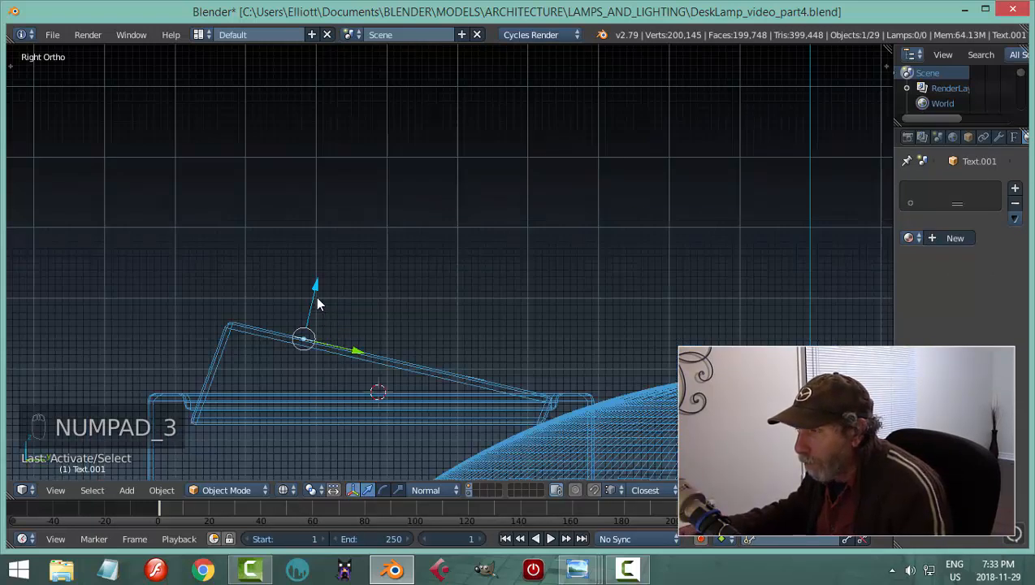
{"action": "left_click_drag", "start_coordinate": [317, 304], "coordinate": [316, 291]}
{"action": "scroll", "coordinate": [447, 359], "scroll_direction": "up", "scroll_amount": 4}
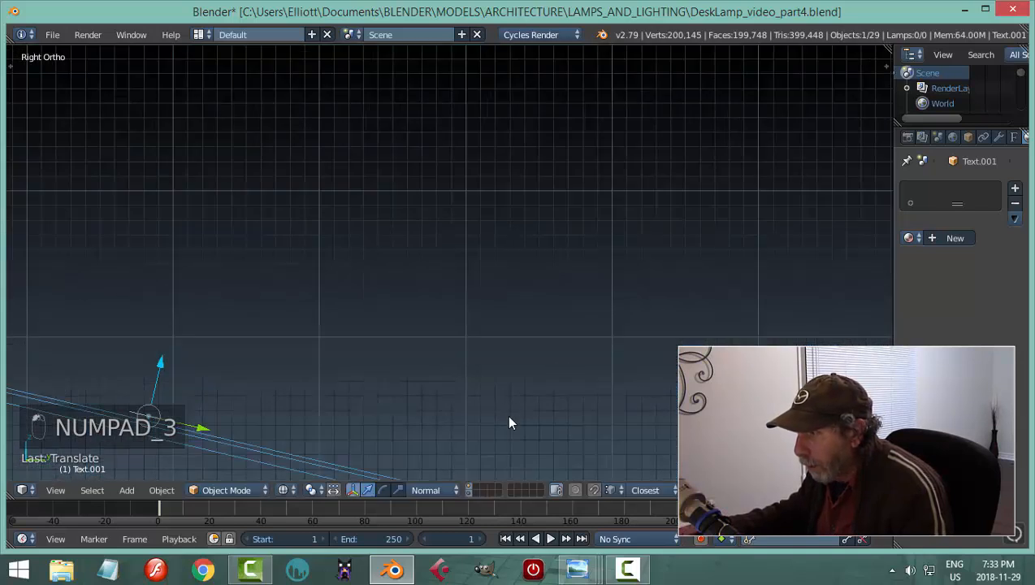
{"action": "middle_click_drag", "start_coordinate": [461, 376], "coordinate": [379, 194], "text": "shift"}
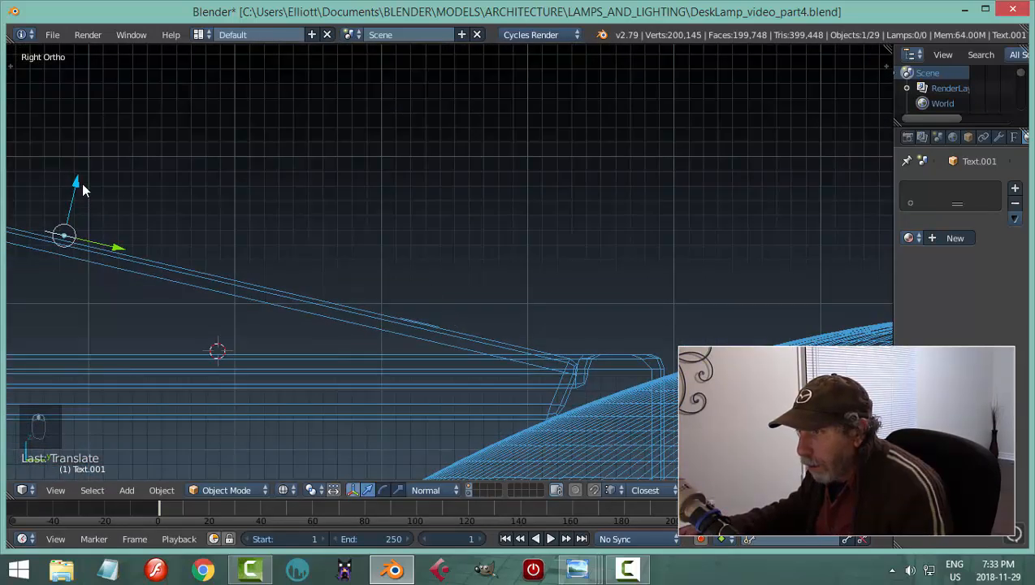
{"action": "left_click_drag", "start_coordinate": [82, 190], "coordinate": [82, 192]}
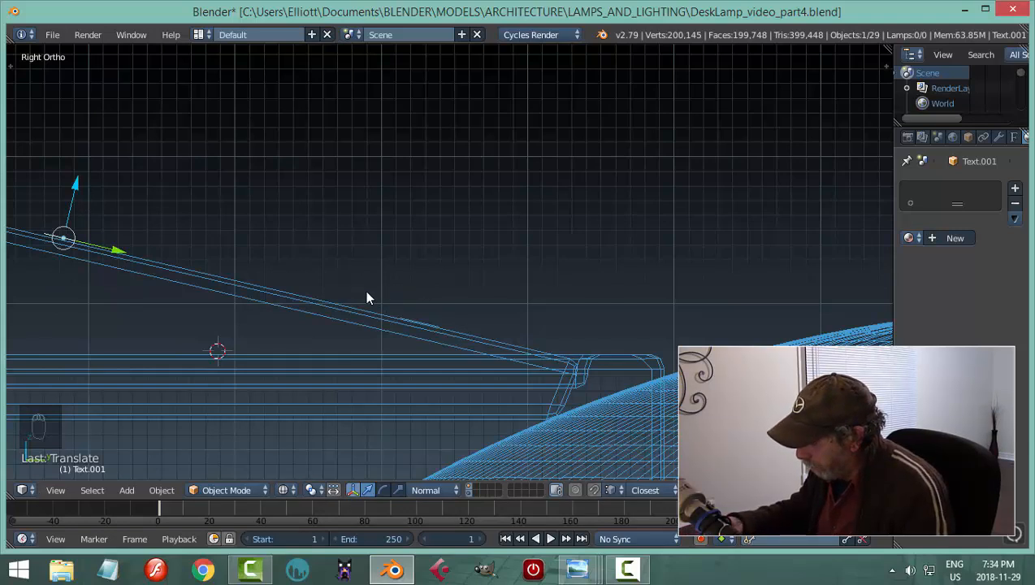
- In solid top view, replace the contents of the raised text object with 0 and return to Object Mode
{"action": "key", "text": "KP_7"}
{"action": "key", "text": "z"}
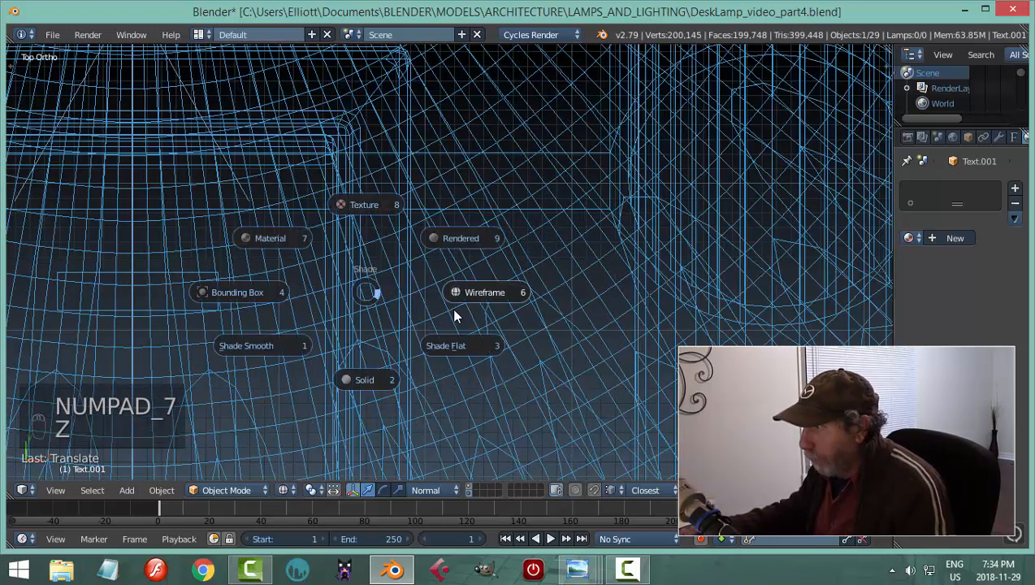
{"action": "left_click", "coordinate": [397, 345]}
{"action": "scroll", "coordinate": [398, 348], "scroll_direction": "down", "scroll_amount": 5}
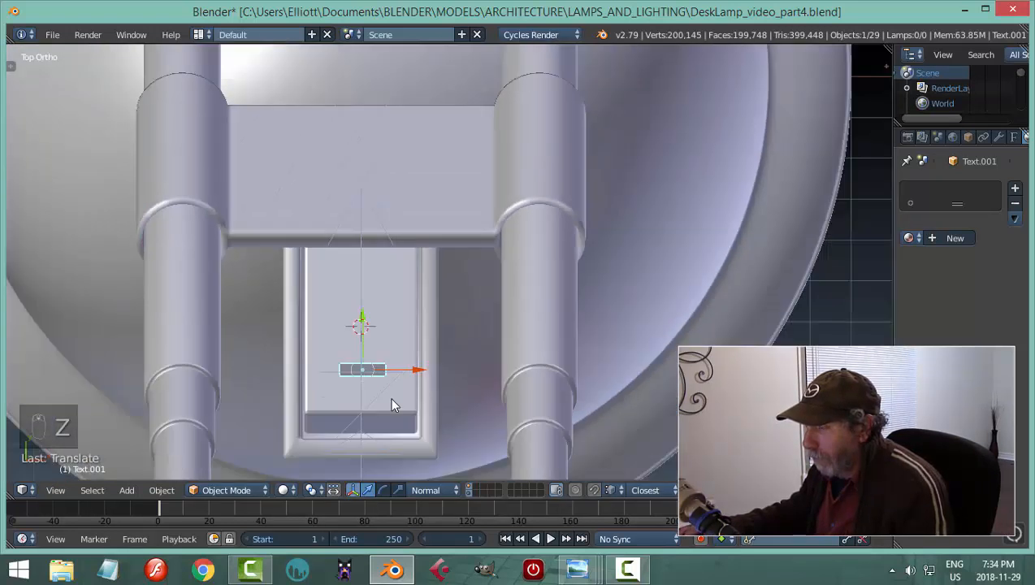
{"action": "scroll", "coordinate": [389, 397], "scroll_direction": "up", "scroll_amount": 3}
{"action": "key", "text": "Tab"}
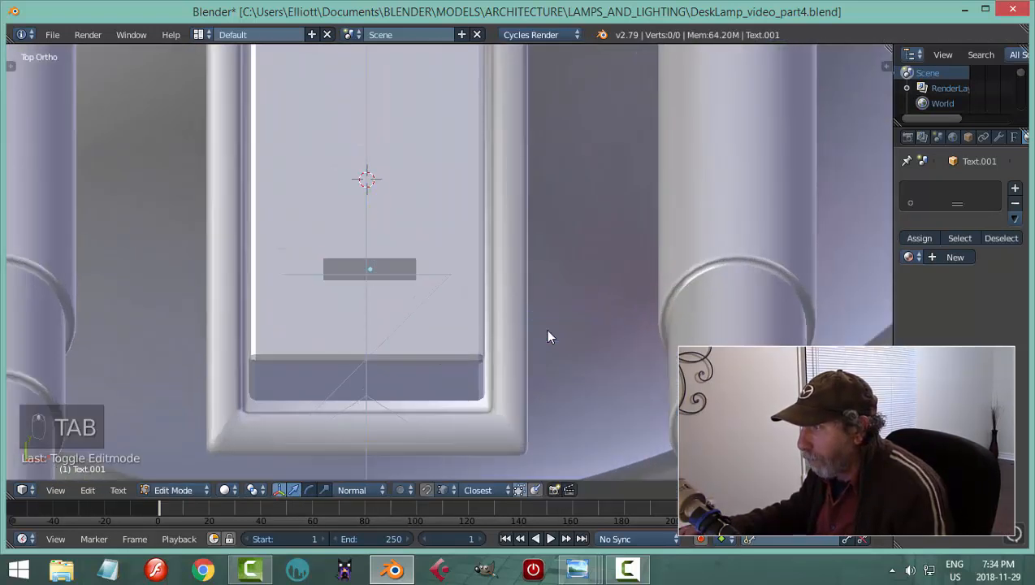
{"action": "type", "text": "a"}
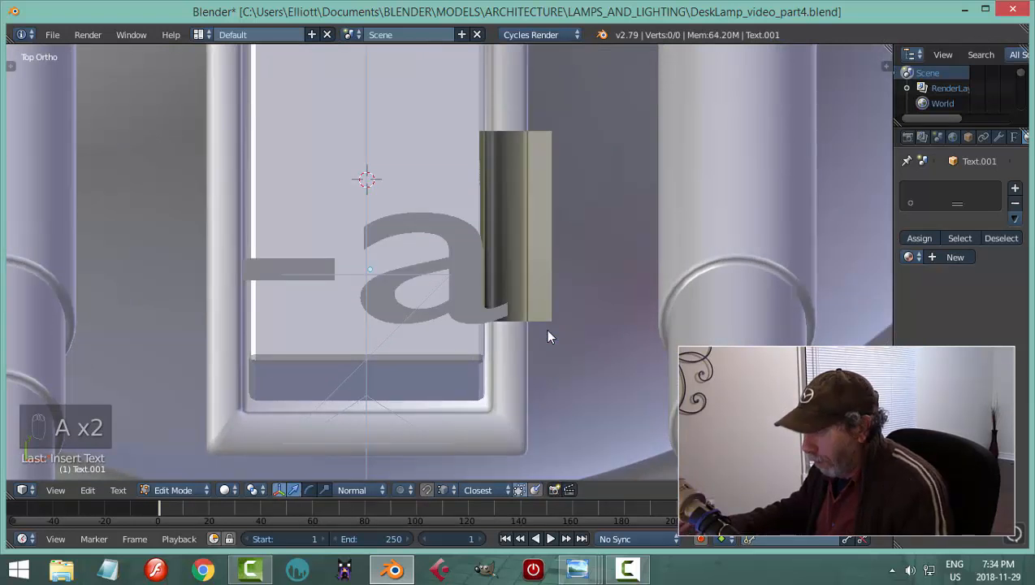
{"action": "key", "text": "BackSpace"}
{"action": "key", "text": "BackSpace"}
{"action": "key", "text": "BackSpace"}
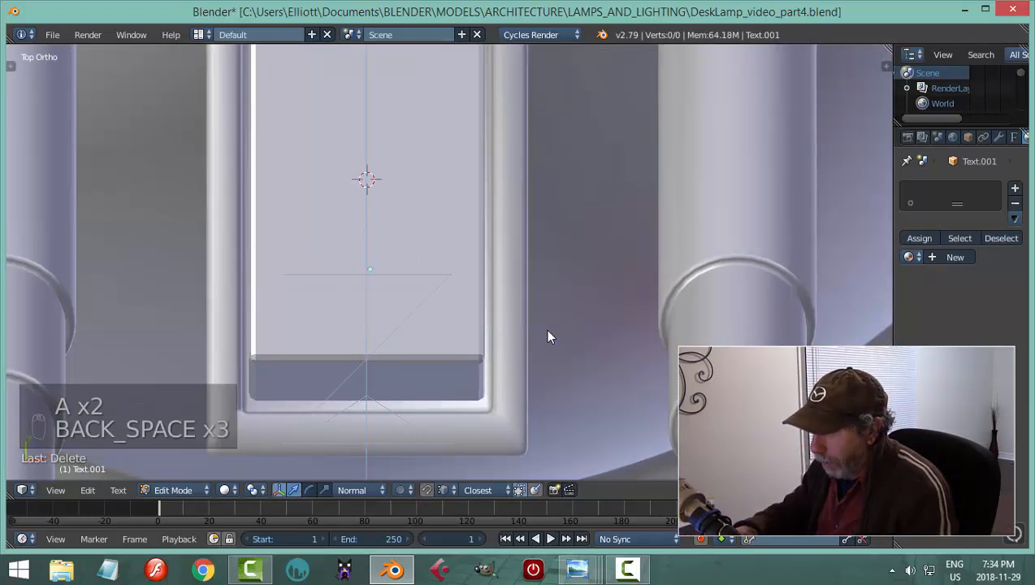
{"action": "type", "text": "0"}
{"action": "key", "text": "Tab"}
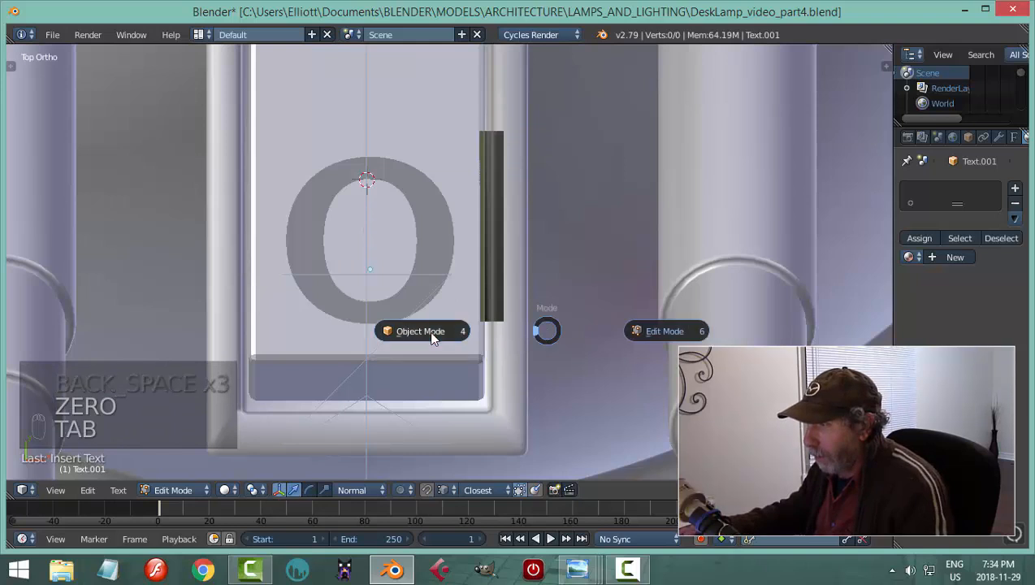
{"action": "left_click", "coordinate": [514, 337]}
- Scale the 0 text down uniformly so it fits well within the rocker switch's face
{"action": "scroll", "coordinate": [515, 337], "scroll_direction": "down", "scroll_amount": 7}
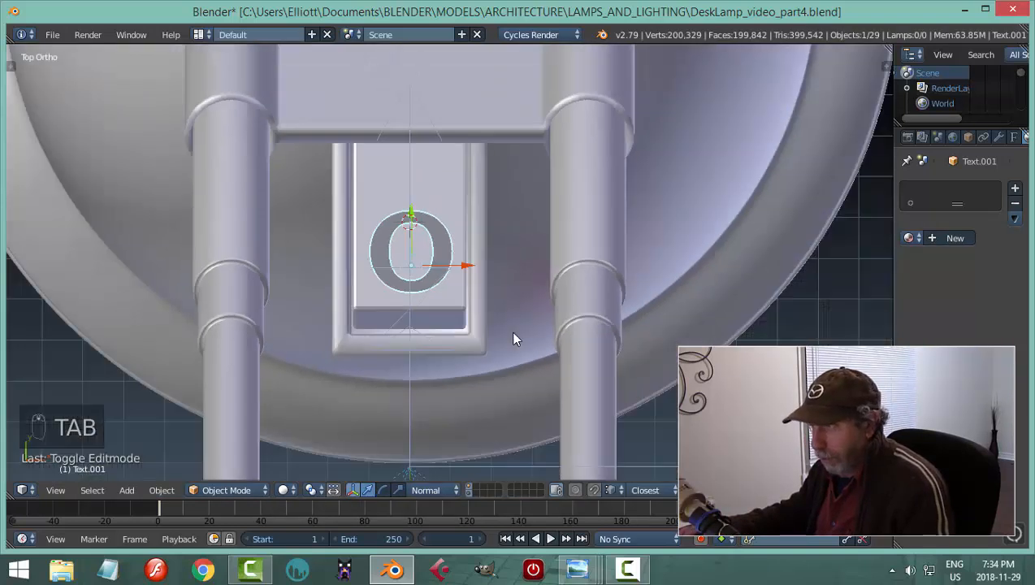
{"action": "middle_click_drag", "start_coordinate": [615, 331], "coordinate": [549, 290]}
{"action": "key", "text": "s"}
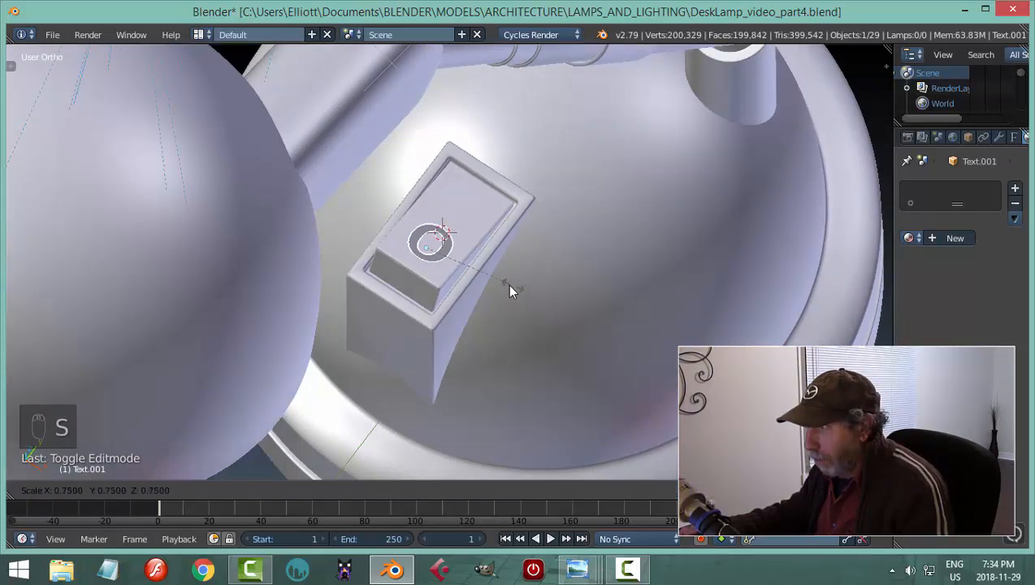
{"action": "left_click", "coordinate": [471, 284]}
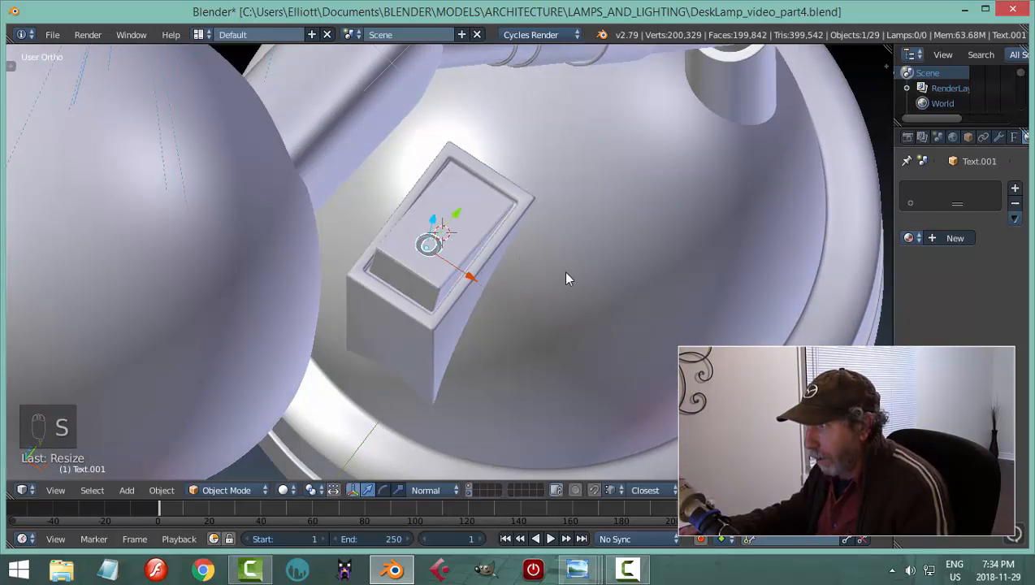
- Select the bar-shaped text at the other end of the rocker switch and name its material white
{"action": "middle_click_drag", "start_coordinate": [563, 271], "coordinate": [514, 269]}
{"action": "scroll", "coordinate": [534, 235], "scroll_direction": "up", "scroll_amount": 5}
{"action": "right_click", "coordinate": [566, 195]}
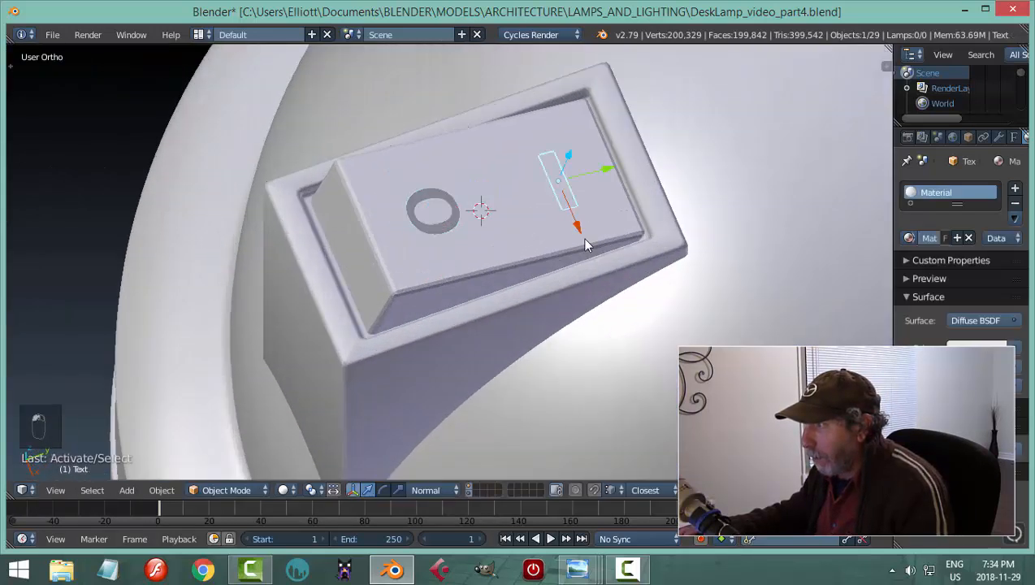
{"action": "middle_click_drag", "start_coordinate": [610, 284], "coordinate": [566, 237]}
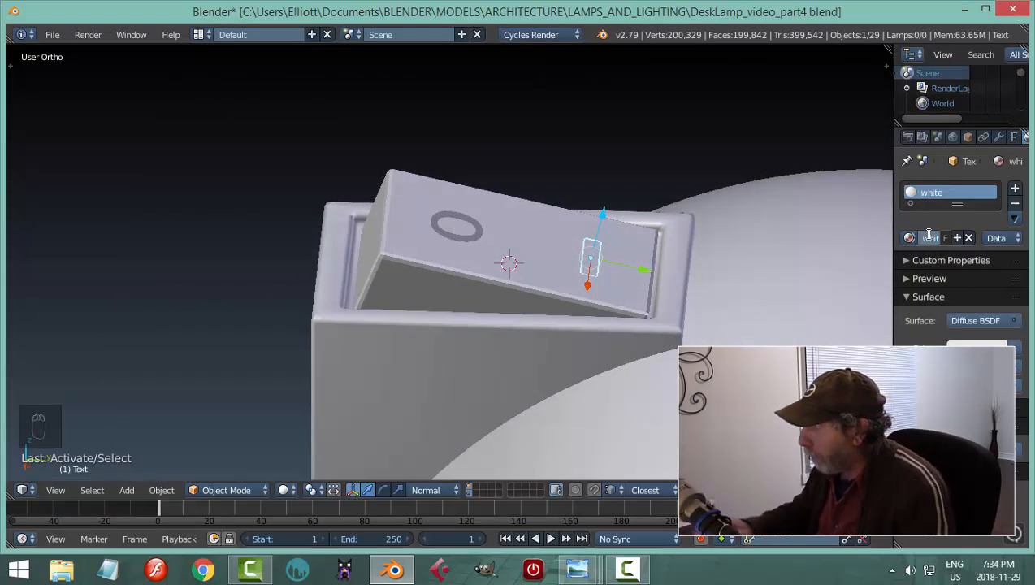
- Assign the existing white material to the 0 text and deselect it
{"action": "right_click", "coordinate": [467, 236]}
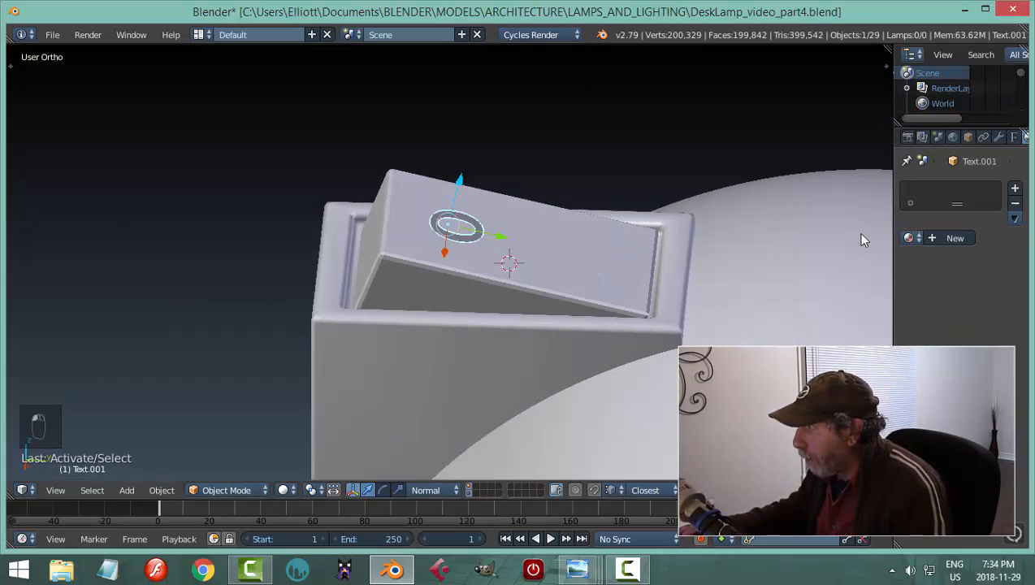
{"action": "left_click", "coordinate": [911, 238]}
{"action": "left_click", "coordinate": [760, 304]}
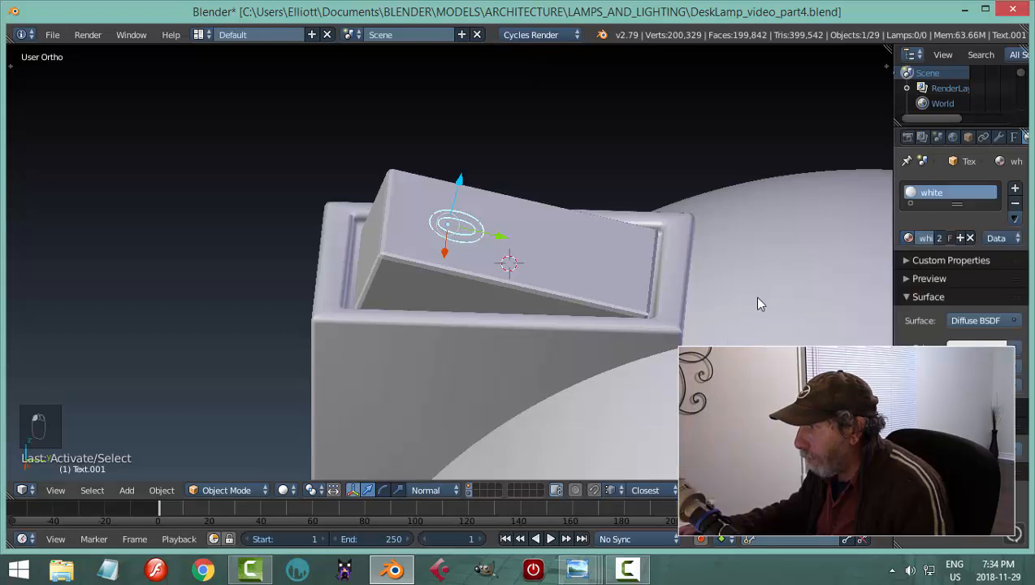
{"action": "key", "text": "a"}
- Set the viewport shading to Material to show the white symbols against the black switch
{"action": "right_click", "coordinate": [586, 268]}
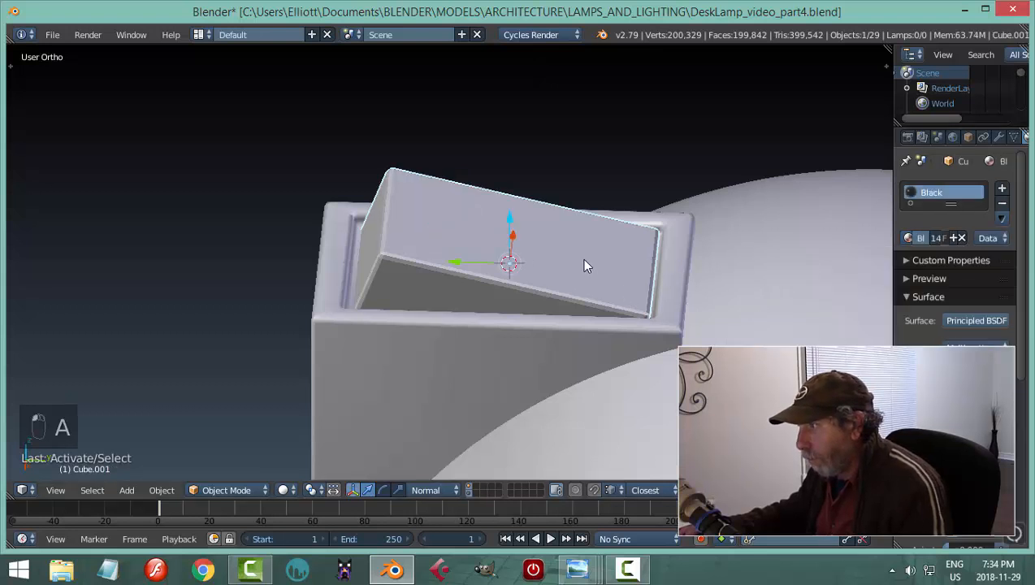
{"action": "right_click", "coordinate": [573, 256]}
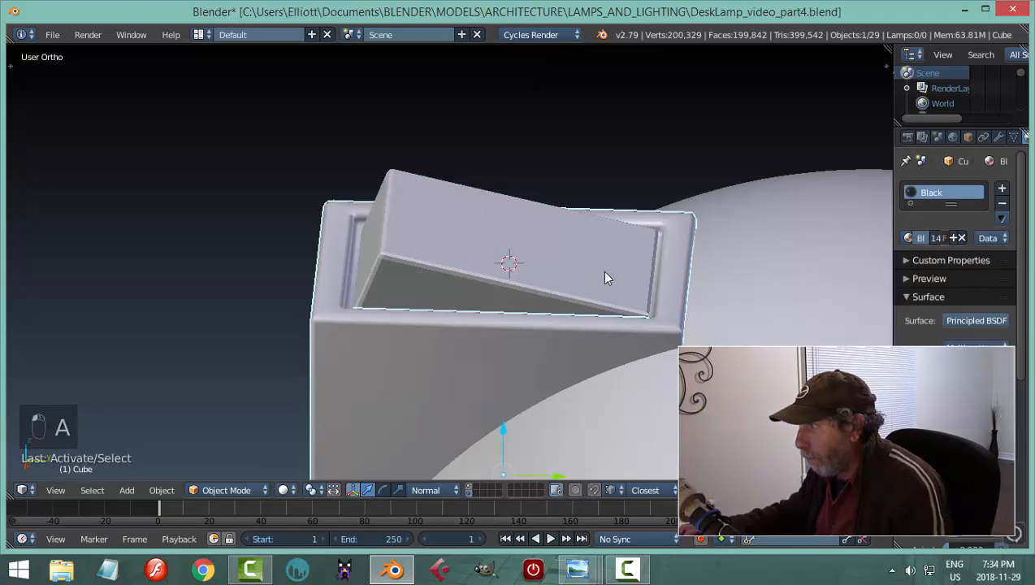
{"action": "left_click", "coordinate": [282, 492]}
{"action": "left_click", "coordinate": [307, 403]}
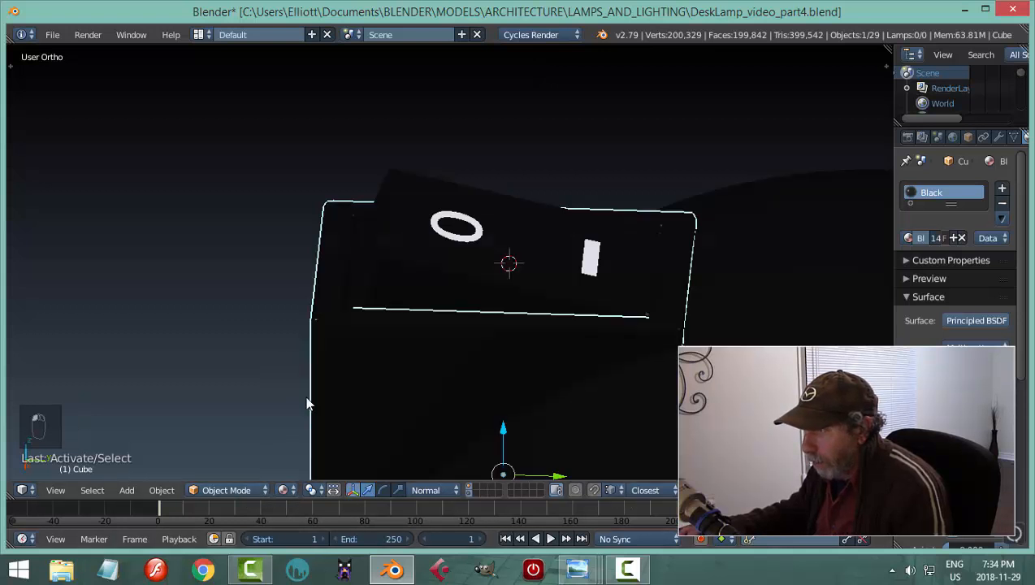
- Convert the 0 text and the bar text on the switch to meshes and deselect everything
{"action": "right_click", "coordinate": [475, 237]}
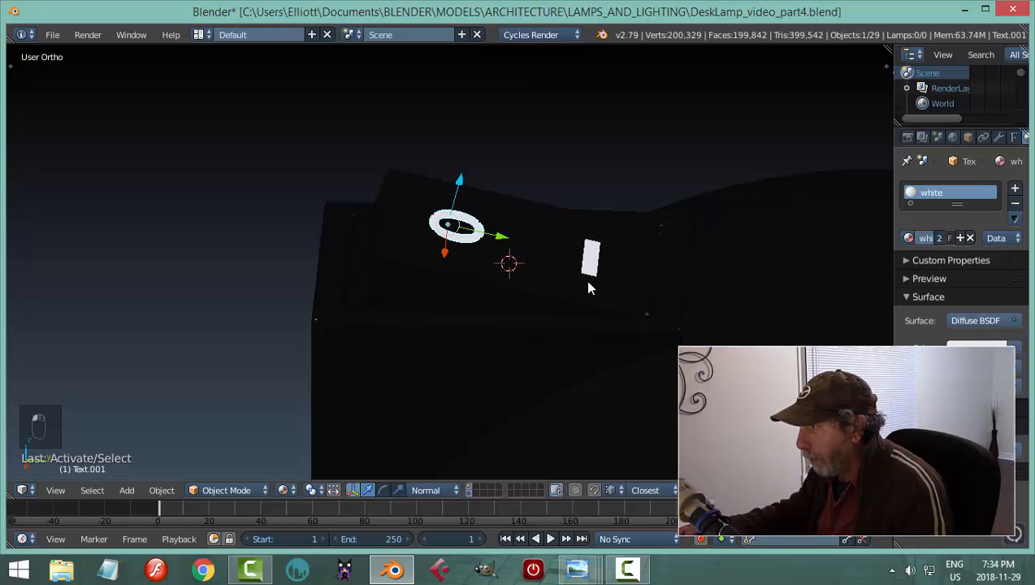
{"action": "middle_click_drag", "start_coordinate": [589, 287], "coordinate": [513, 289]}
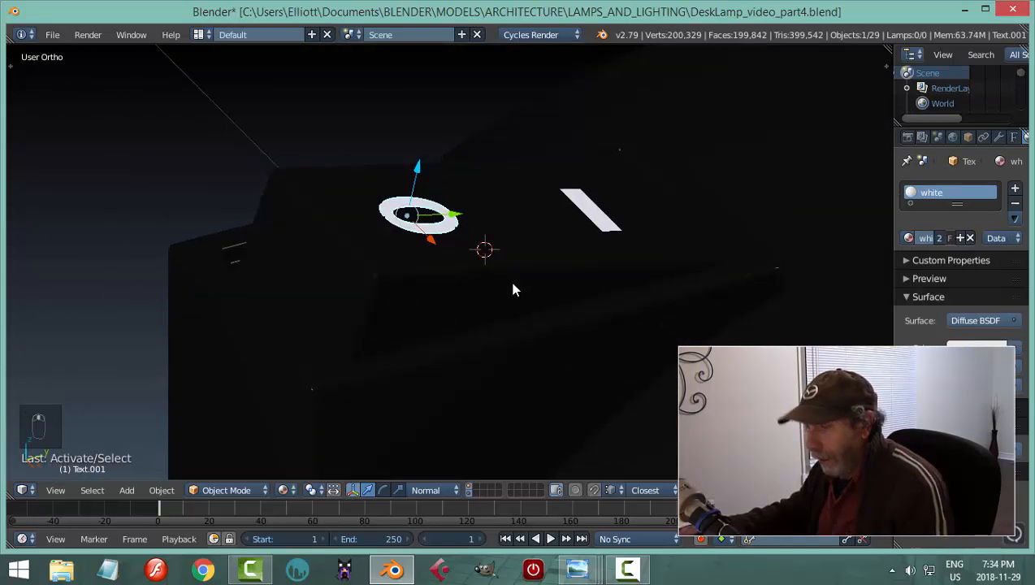
{"action": "key", "text": "alt+c"}
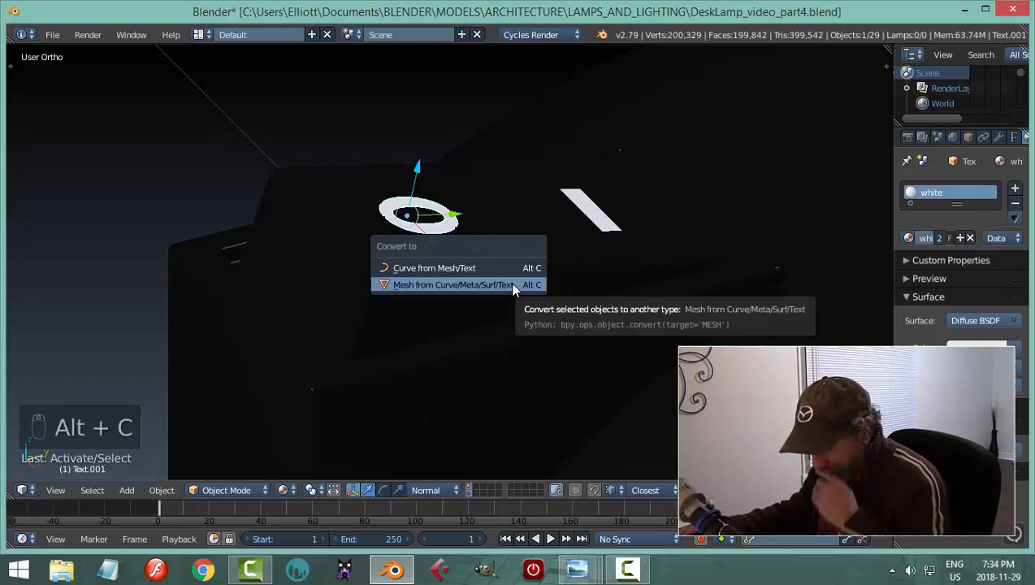
{"action": "left_click", "coordinate": [513, 285]}
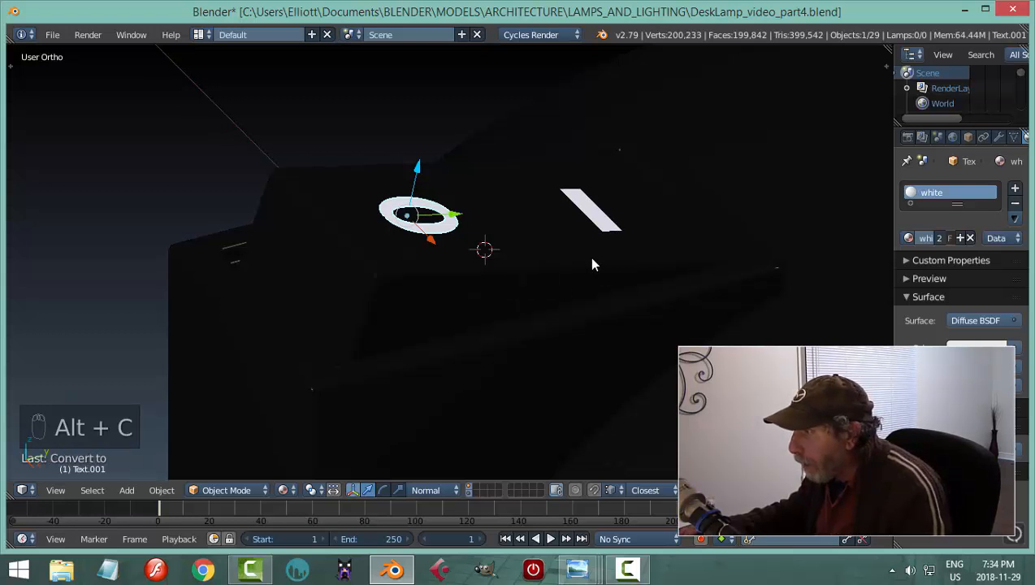
{"action": "right_click", "coordinate": [600, 220]}
{"action": "key", "text": "alt+c"}
{"action": "left_click", "coordinate": [648, 297]}
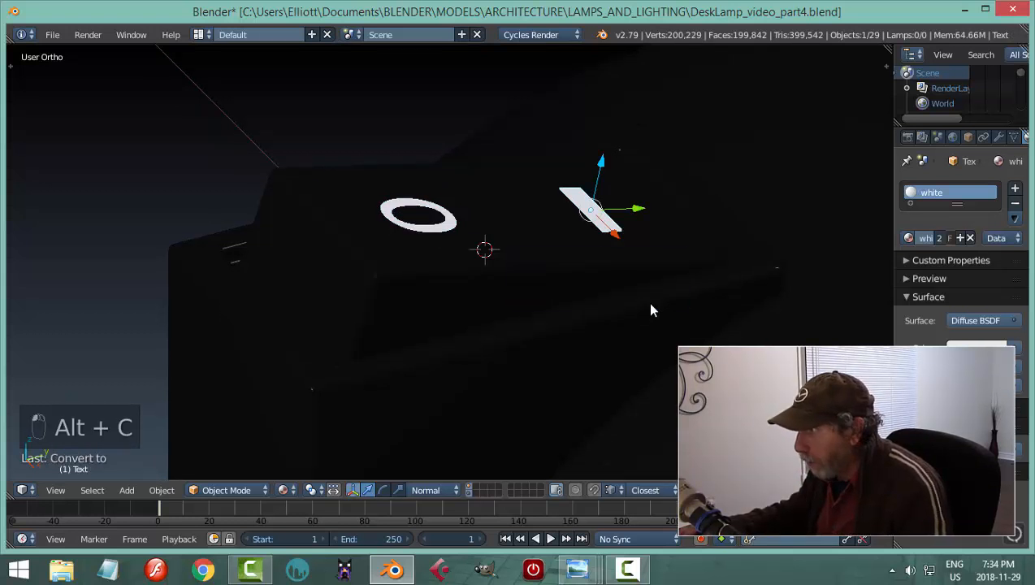
{"action": "right_click", "coordinate": [450, 229], "text": "shift"}
{"action": "middle_click_drag", "start_coordinate": [571, 314], "coordinate": [650, 295]}
{"action": "key", "text": "a"}
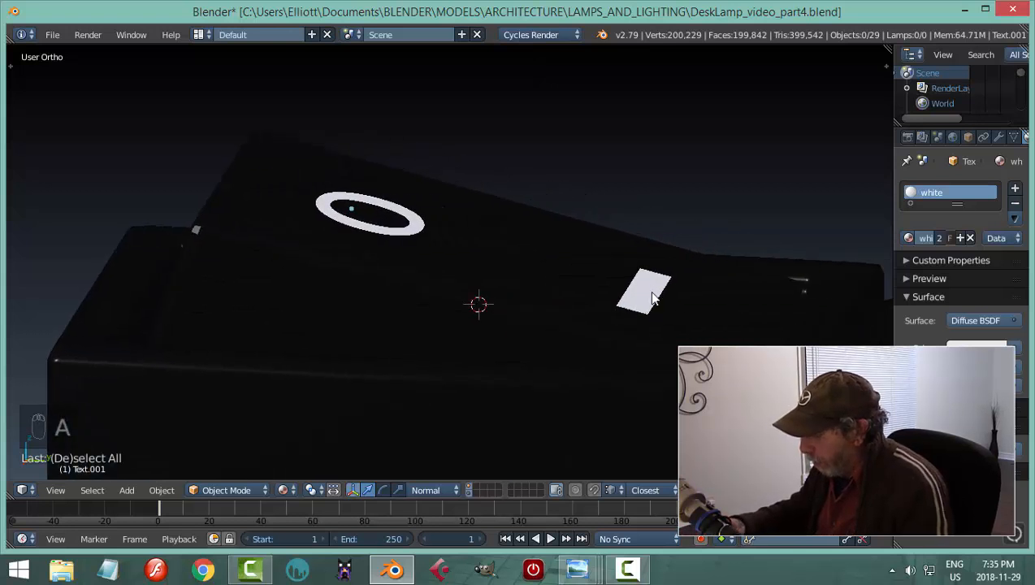
{"action": "scroll", "coordinate": [635, 302], "scroll_direction": "down", "scroll_amount": 4}
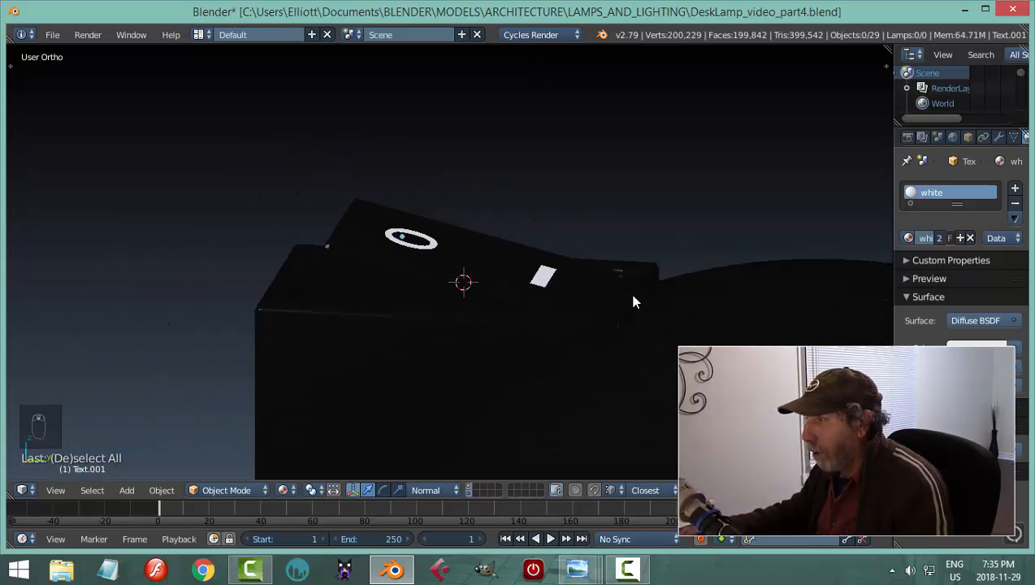
- Add a Shrinkwrap modifier to the bar symbol on the switch, targeting the rocker switch
{"action": "middle_click_drag", "start_coordinate": [635, 302], "coordinate": [539, 258]}
{"action": "right_click", "coordinate": [539, 258]}
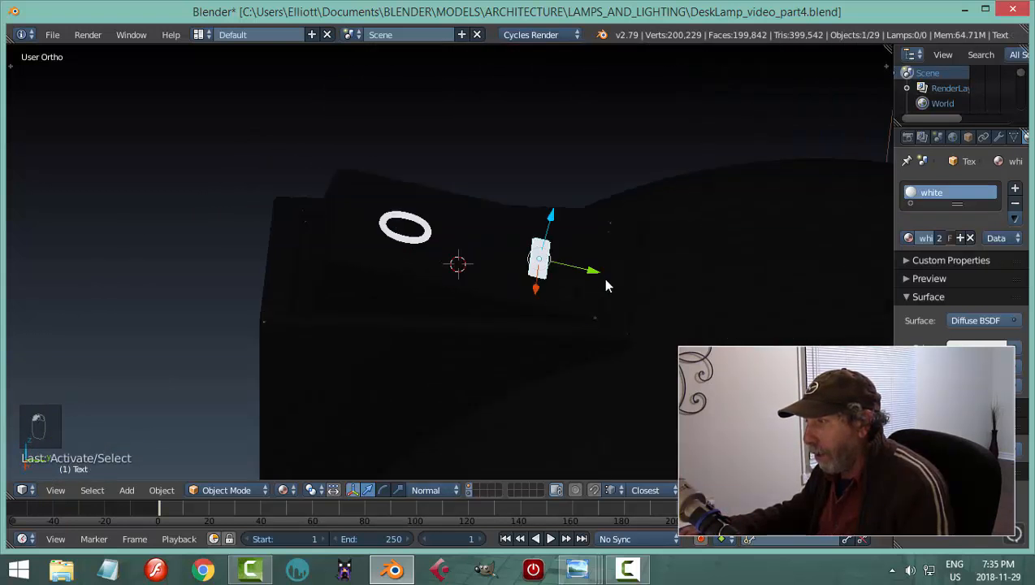
{"action": "middle_click_drag", "start_coordinate": [603, 280], "coordinate": [575, 268]}
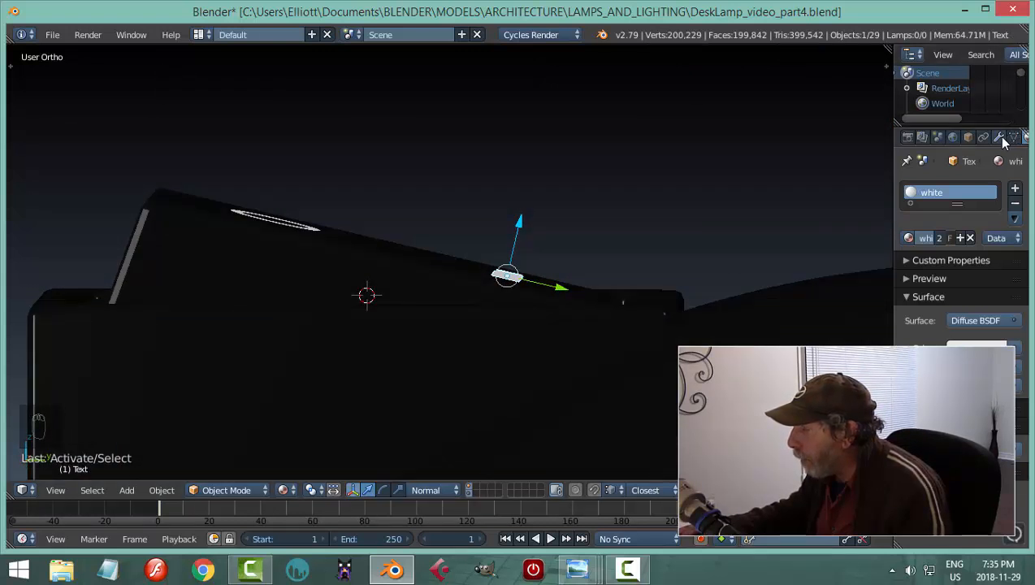
{"action": "left_click", "coordinate": [1000, 138]}
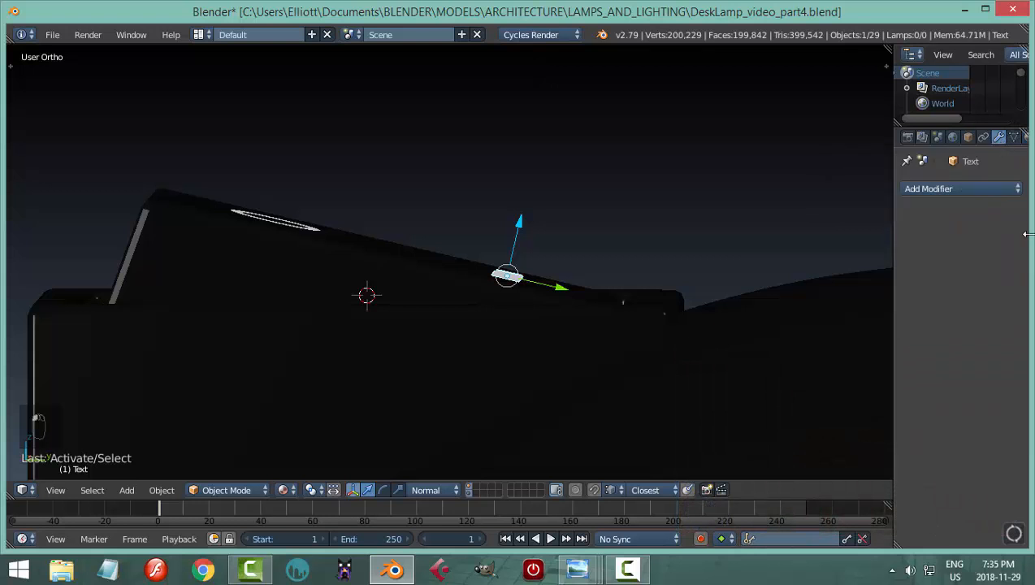
{"action": "left_click", "coordinate": [906, 191]}
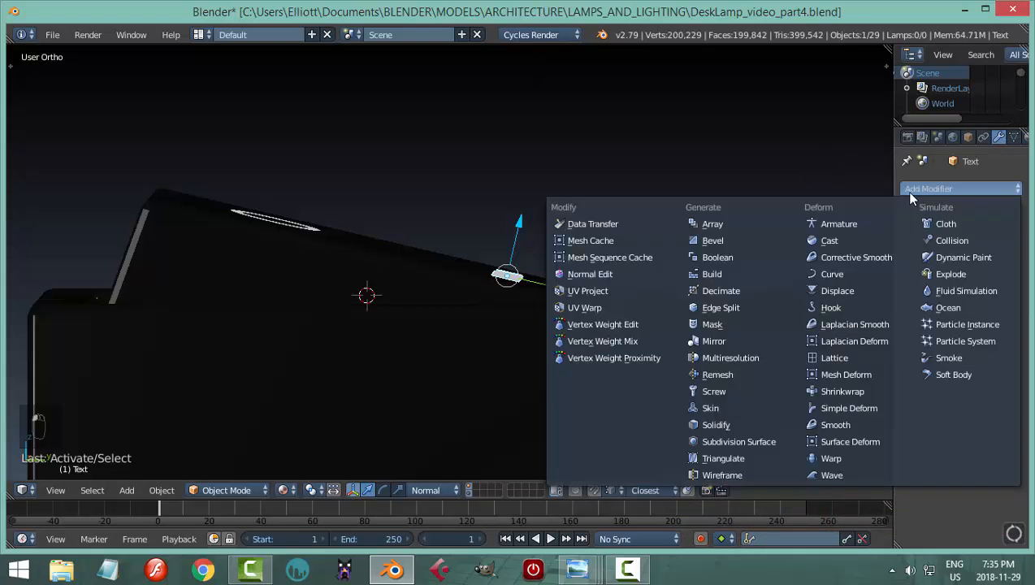
{"action": "left_click", "coordinate": [836, 390]}
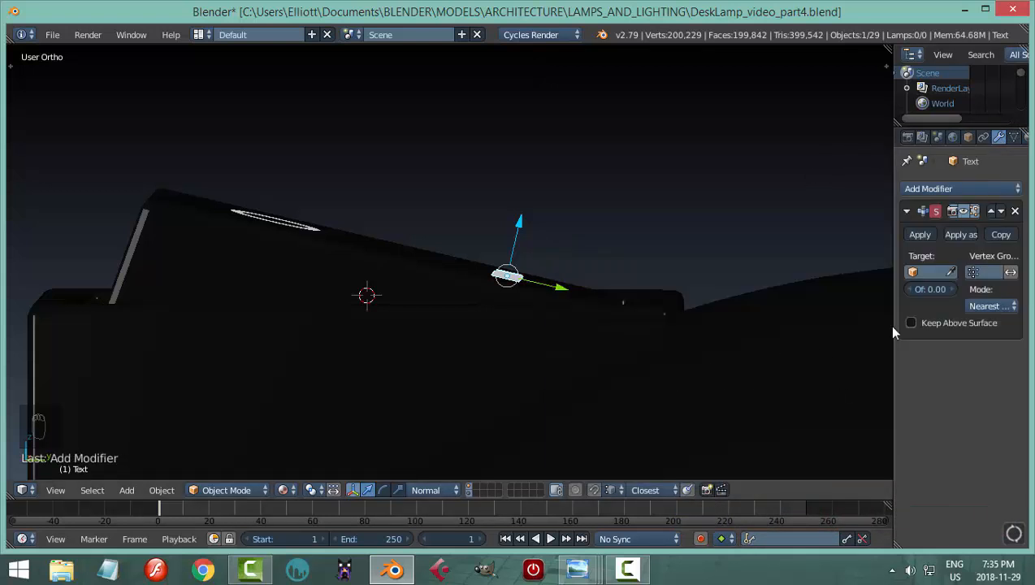
{"action": "left_click", "coordinate": [952, 273]}
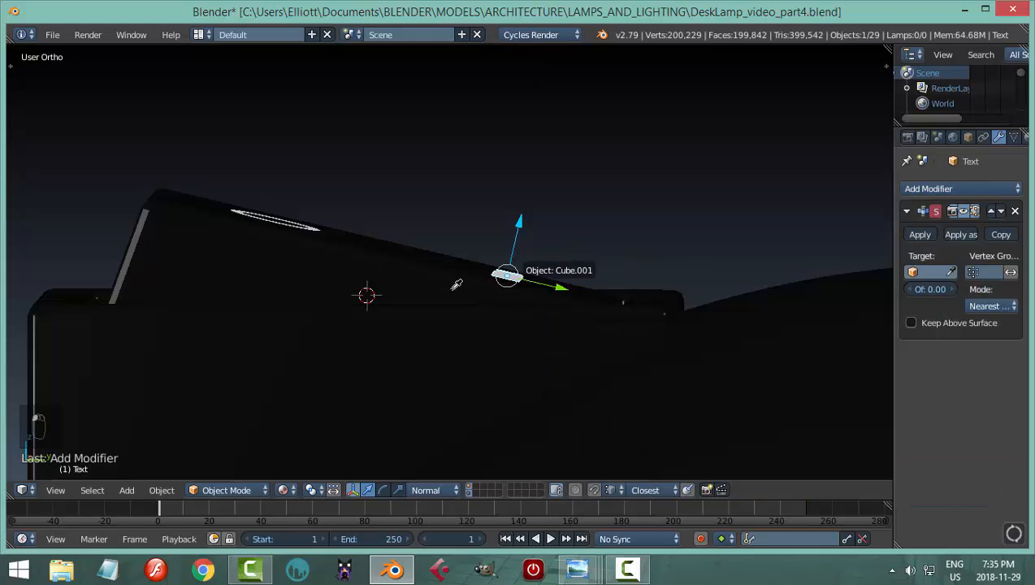
{"action": "left_click", "coordinate": [455, 281]}
{"action": "scroll", "coordinate": [627, 286], "scroll_direction": "up", "scroll_amount": 2}
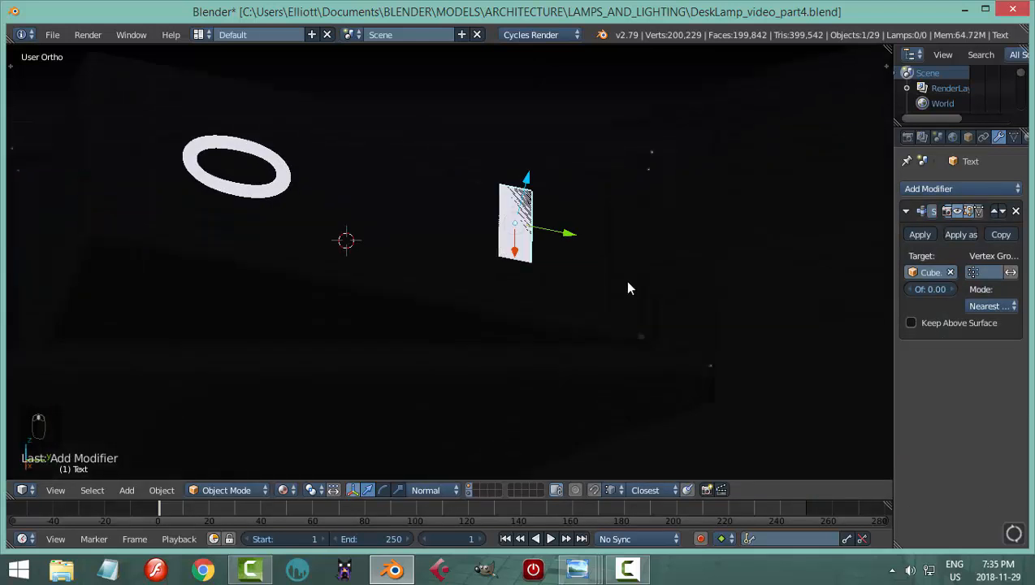
- Give the bar symbol's Shrinkwrap a tiny offset above the switch surface, deselect it and apply the modifier
{"action": "left_click", "coordinate": [934, 290]}
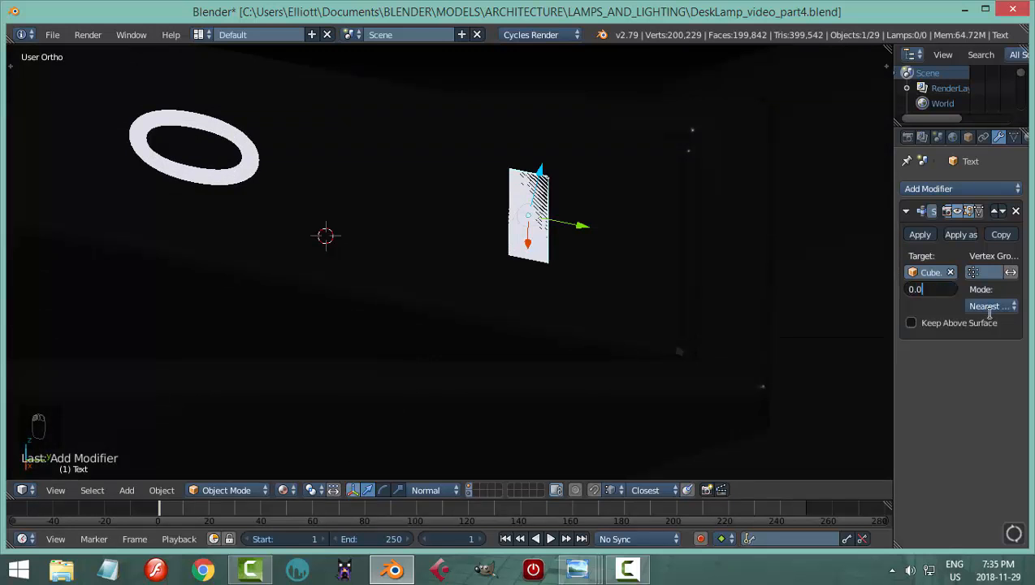
{"action": "key", "text": "Return"}
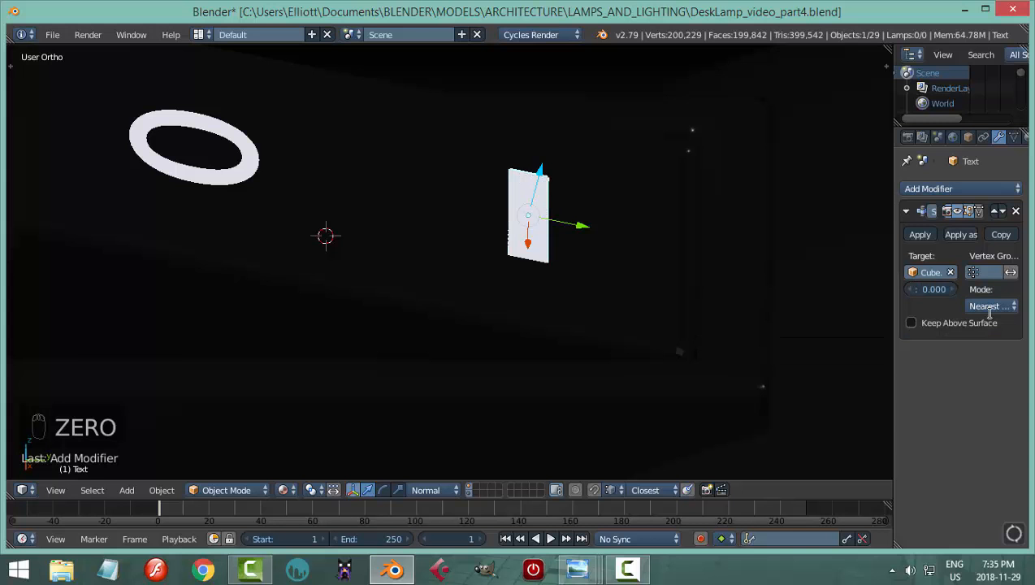
{"action": "key", "text": "a"}
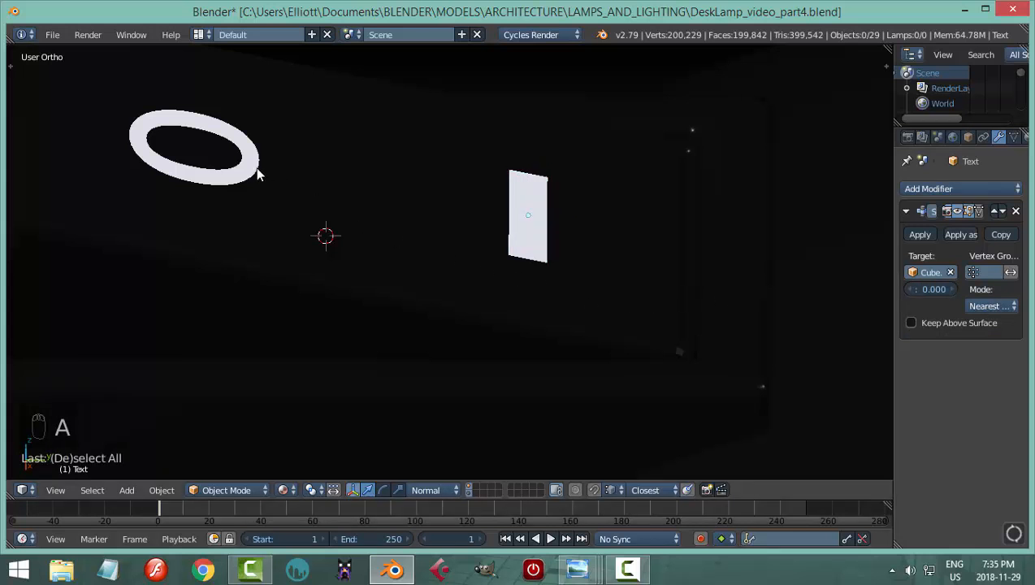
{"action": "left_click", "coordinate": [919, 233]}
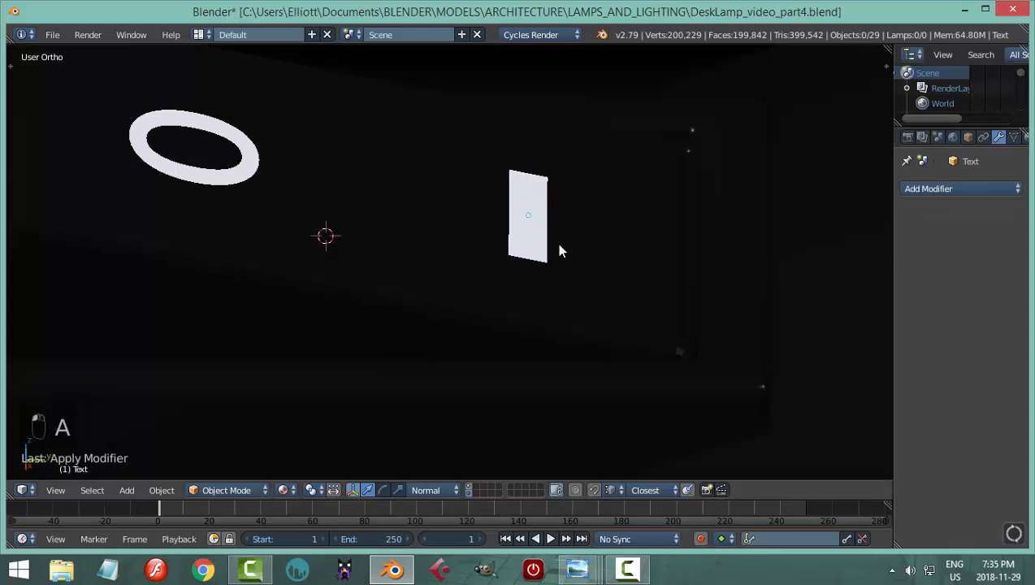
- Add a Shrinkwrap modifier to the 0 symbol, targeting the rocker switch
{"action": "right_click", "coordinate": [260, 177]}
{"action": "left_click", "coordinate": [926, 189]}
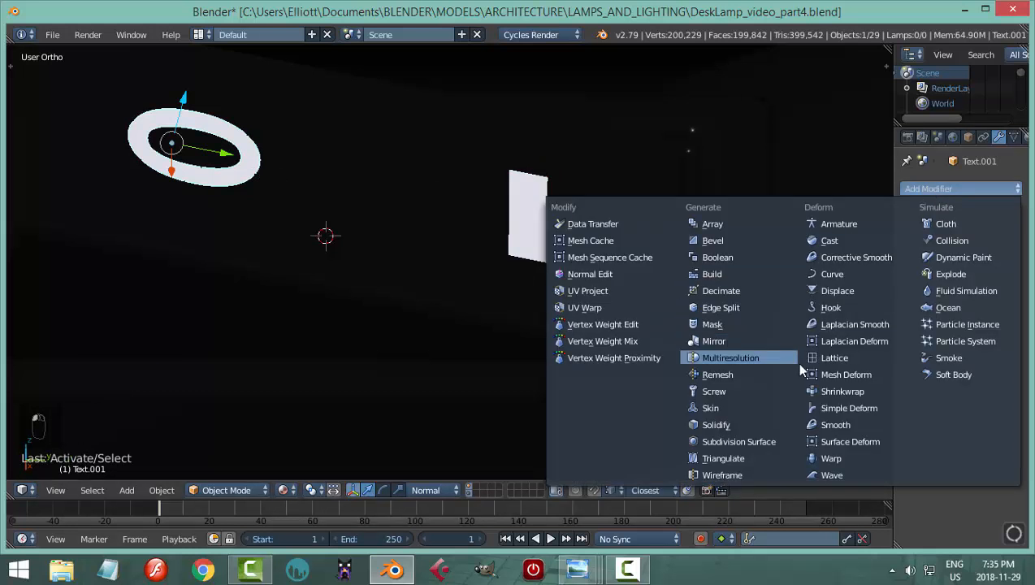
{"action": "left_click", "coordinate": [824, 388]}
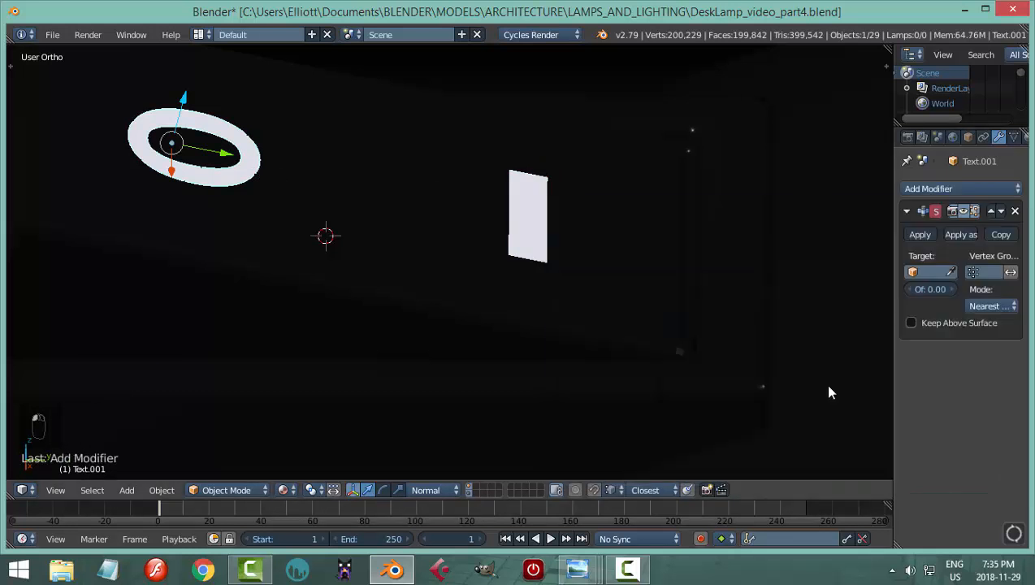
{"action": "left_click", "coordinate": [466, 278]}
- Set the 0 symbol's Shrinkwrap offset to 0.0001, apply the modifier and deselect everything
{"action": "left_click", "coordinate": [930, 290]}
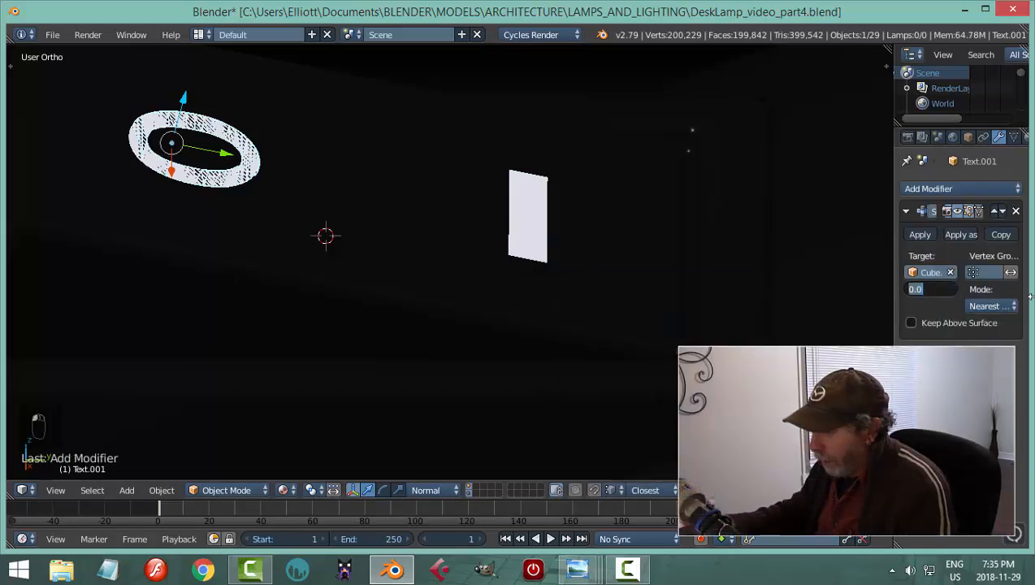
{"action": "type", "text": "0.0001"}
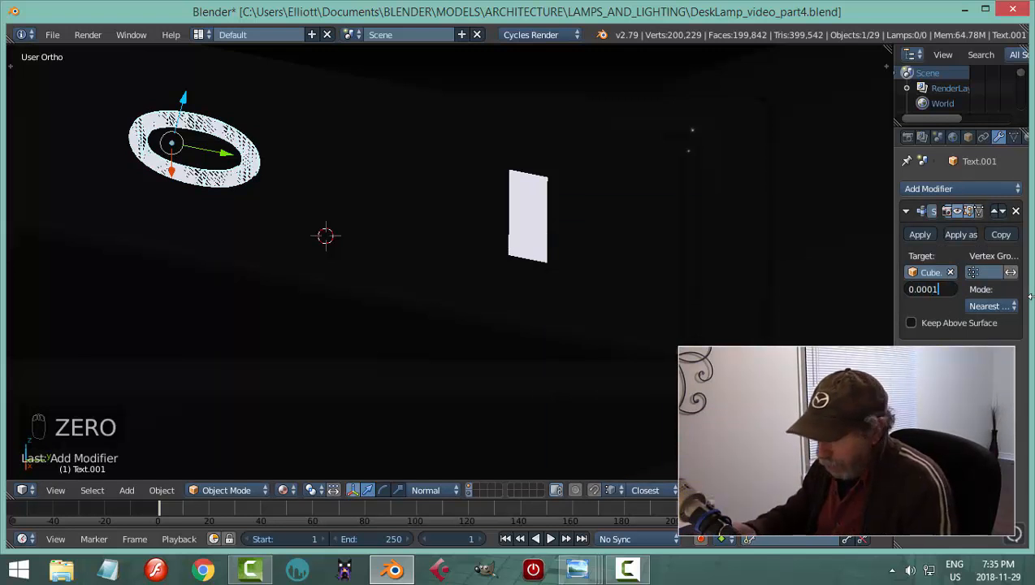
{"action": "key", "text": "Return"}
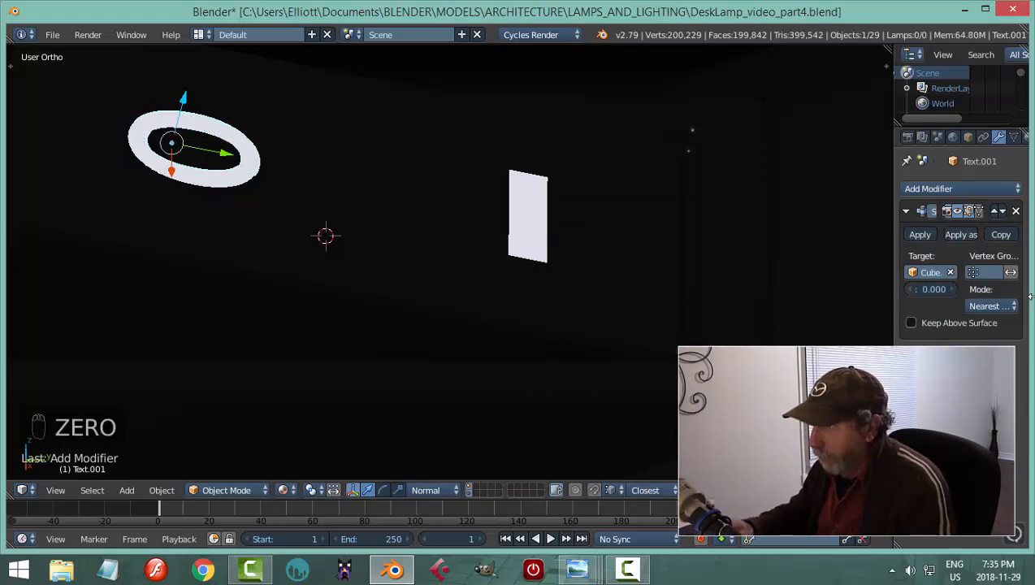
{"action": "left_click", "coordinate": [920, 234]}
{"action": "key", "text": "a"}
- Add a Sun lamp to the scene at the 3D cursor
{"action": "scroll", "coordinate": [574, 315], "scroll_direction": "down", "scroll_amount": 6}
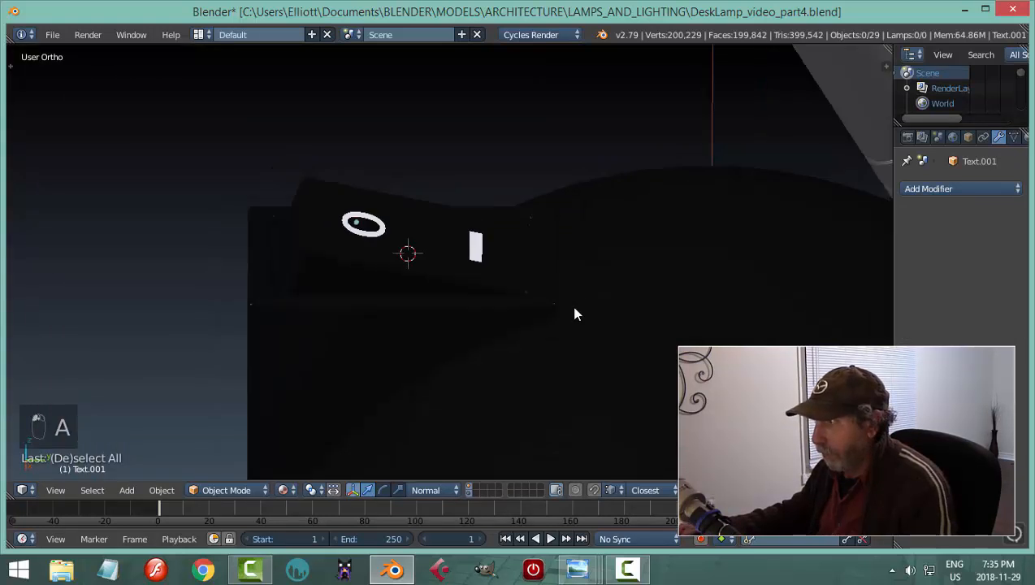
{"action": "middle_click_drag", "start_coordinate": [574, 314], "coordinate": [509, 334]}
{"action": "scroll", "coordinate": [569, 327], "scroll_direction": "down", "scroll_amount": 3}
{"action": "key", "text": "shift+a"}
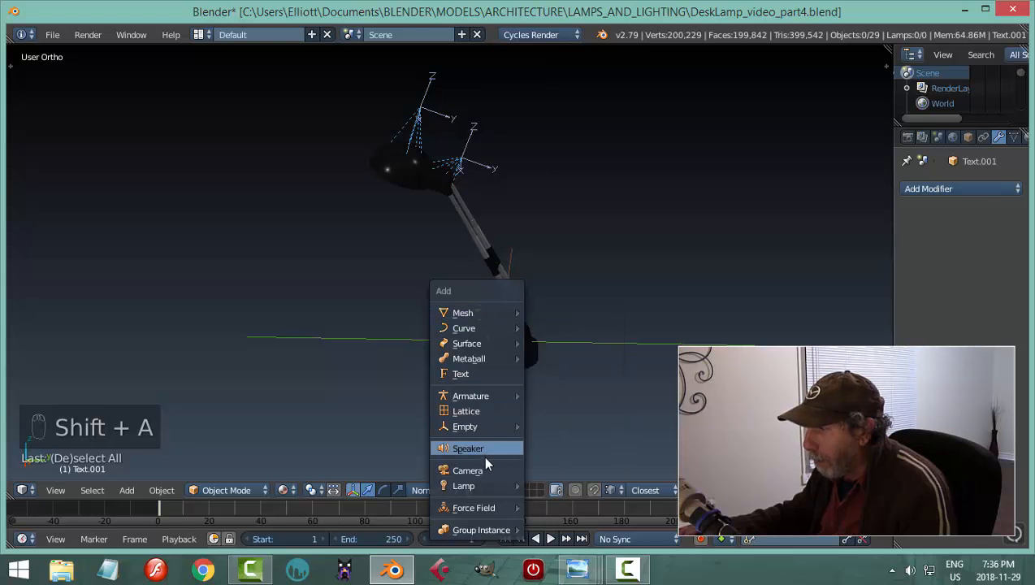
{"action": "mouse_move", "coordinate": [485, 489]}
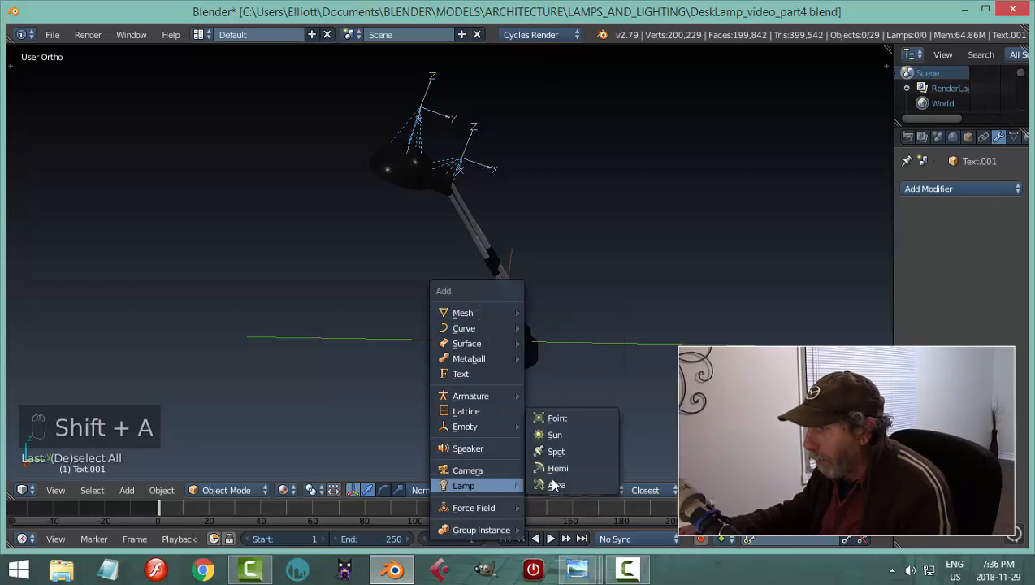
{"action": "left_click", "coordinate": [559, 431]}
- Move the sun along X to about 4 and along Z to about 9, and rotate it to shine diagonally down toward the desk lamp
{"action": "middle_click_drag", "start_coordinate": [624, 346], "coordinate": [469, 264]}
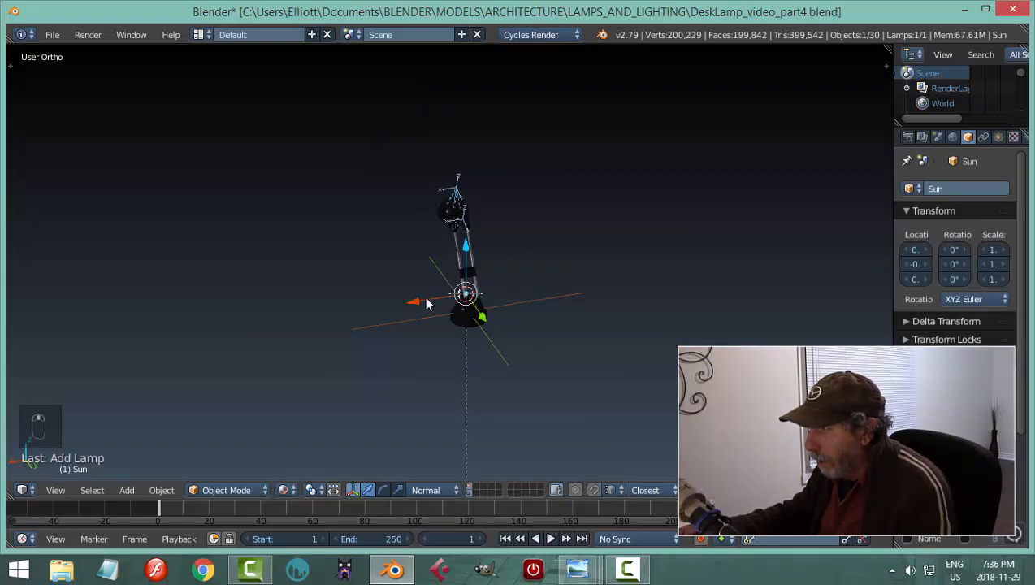
{"action": "key", "text": "g"}
{"action": "key", "text": "x"}
{"action": "left_click", "coordinate": [363, 309]}
{"action": "key", "text": "g"}
{"action": "key", "text": "z"}
{"action": "left_click", "coordinate": [410, 165]}
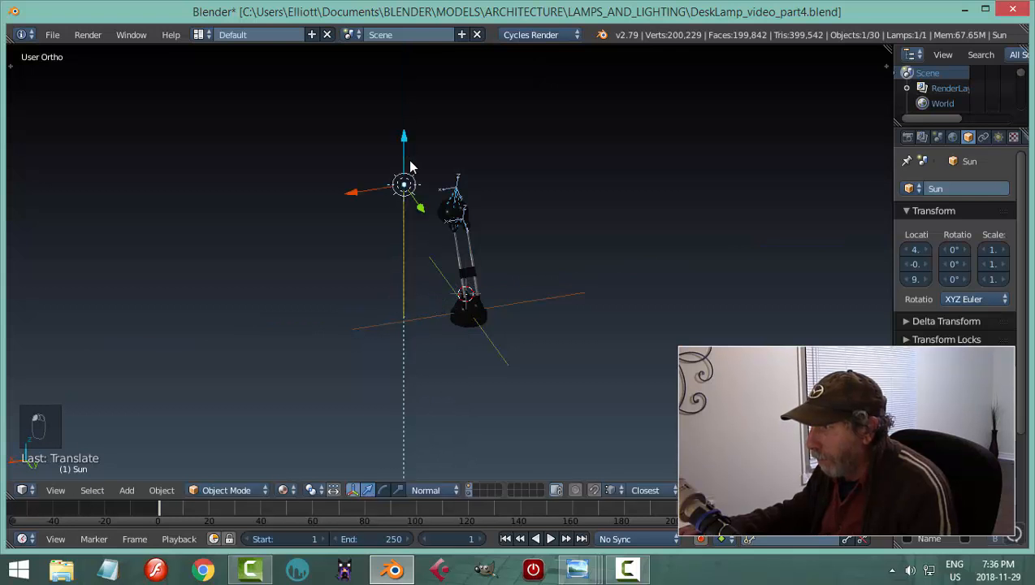
{"action": "key", "text": "r"}
{"action": "left_click", "coordinate": [393, 168]}
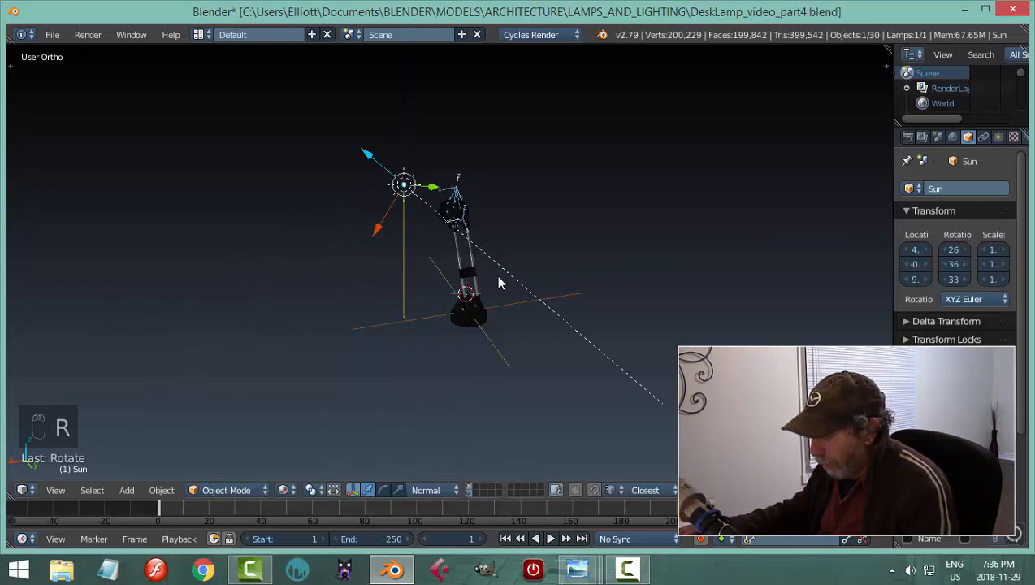
- Add a camera and pull it back from the desk lamp along its own viewing axis
{"action": "key", "text": "shift+a"}
{"action": "left_click", "coordinate": [487, 267]}
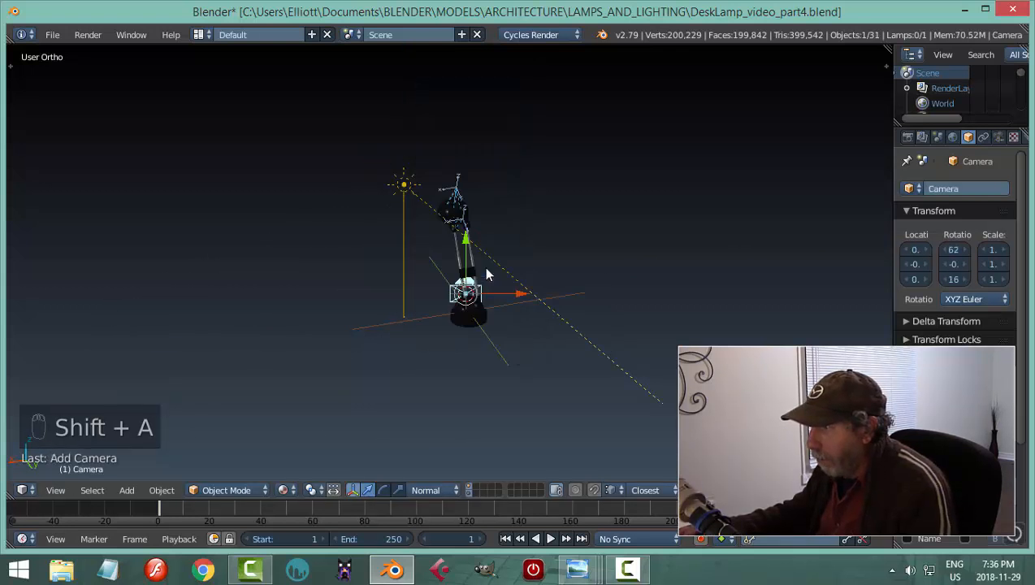
{"action": "mouse_move", "coordinate": [573, 303]}
{"action": "middle_mouse_down"}
{"action": "mouse_move", "coordinate": [633, 321]}
{"action": "mouse_move", "coordinate": [574, 292]}
{"action": "middle_mouse_up"}
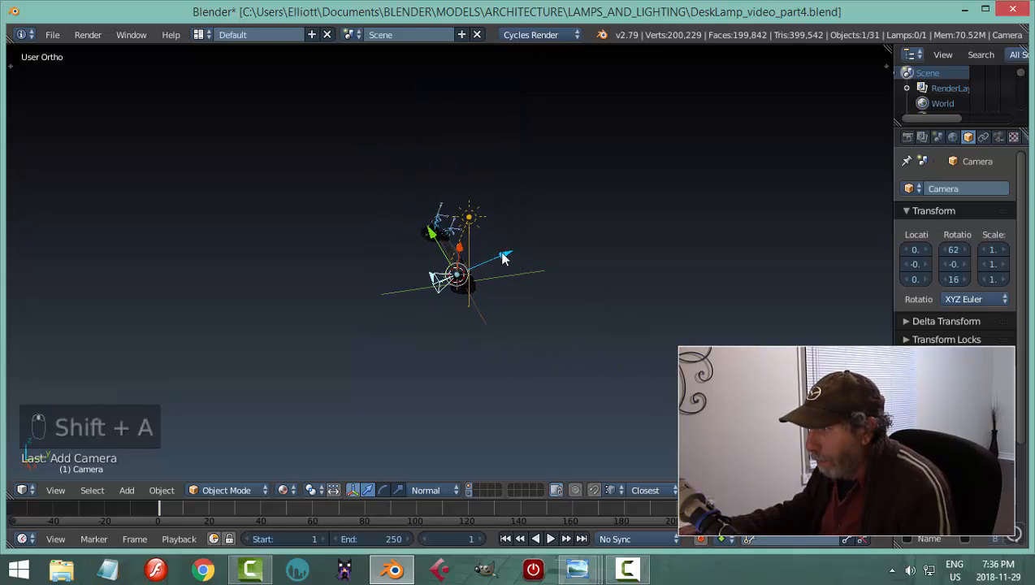
{"action": "left_click_drag", "start_coordinate": [504, 257], "coordinate": [606, 214]}
{"action": "middle_click_drag", "start_coordinate": [603, 219], "coordinate": [482, 236]}
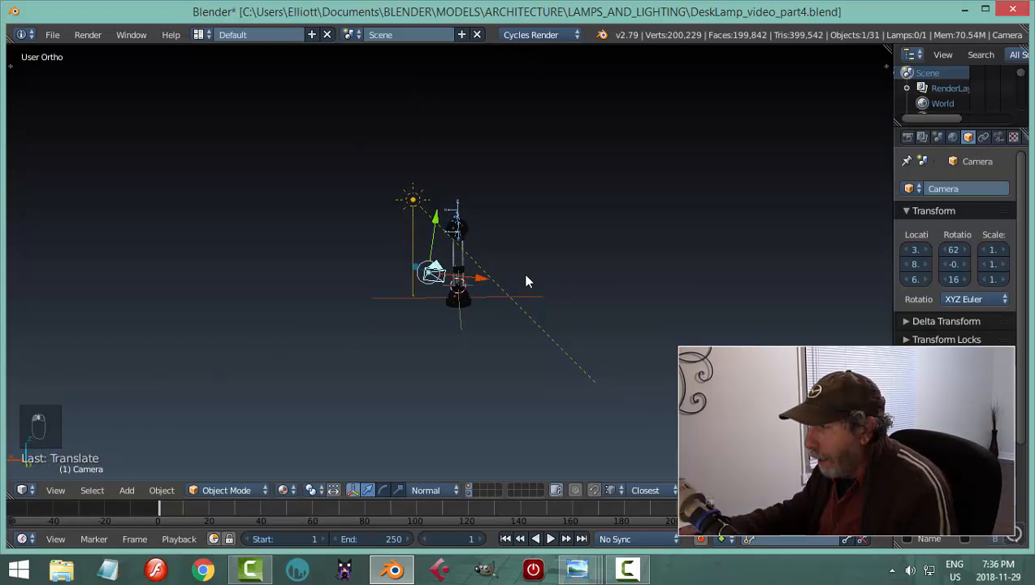
- Align the camera to the front view with the whole desk lamp in frame
{"action": "middle_click_drag", "start_coordinate": [526, 281], "coordinate": [503, 287]}
{"action": "key", "text": "KP_1"}
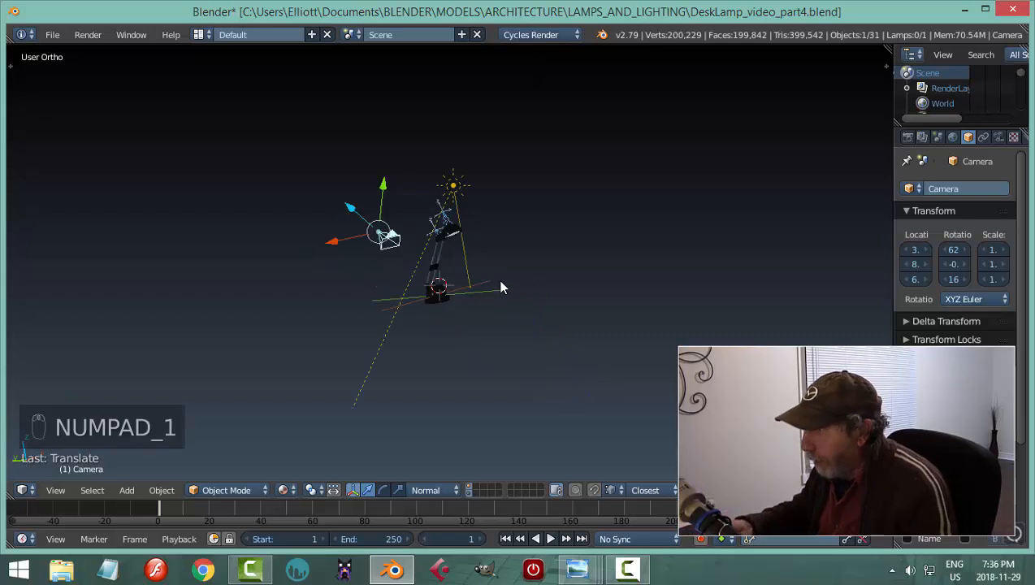
{"action": "scroll", "coordinate": [500, 287], "scroll_direction": "up", "scroll_amount": 4}
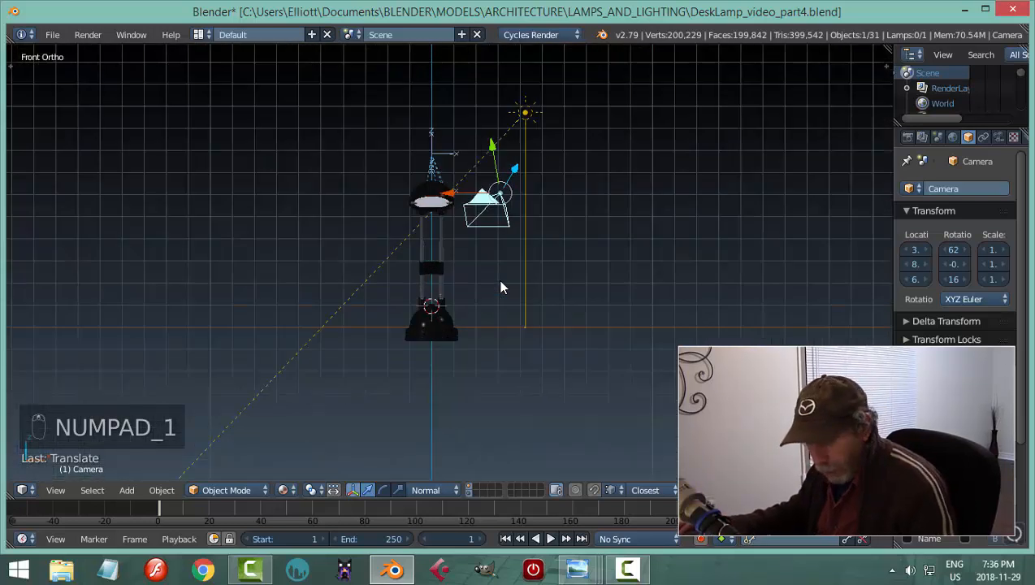
{"action": "key", "text": "ctrl+alt+KP_0"}
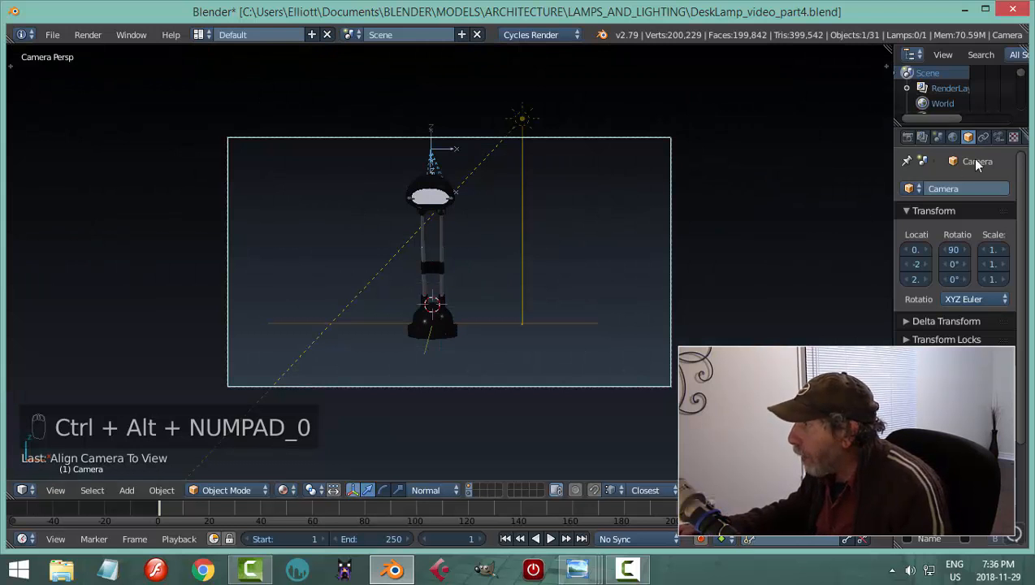
- Switch the camera lens to Orthographic with a scale of 14 and fit the camera frame in the viewport
{"action": "left_click", "coordinate": [998, 137]}
{"action": "left_click", "coordinate": [955, 235]}
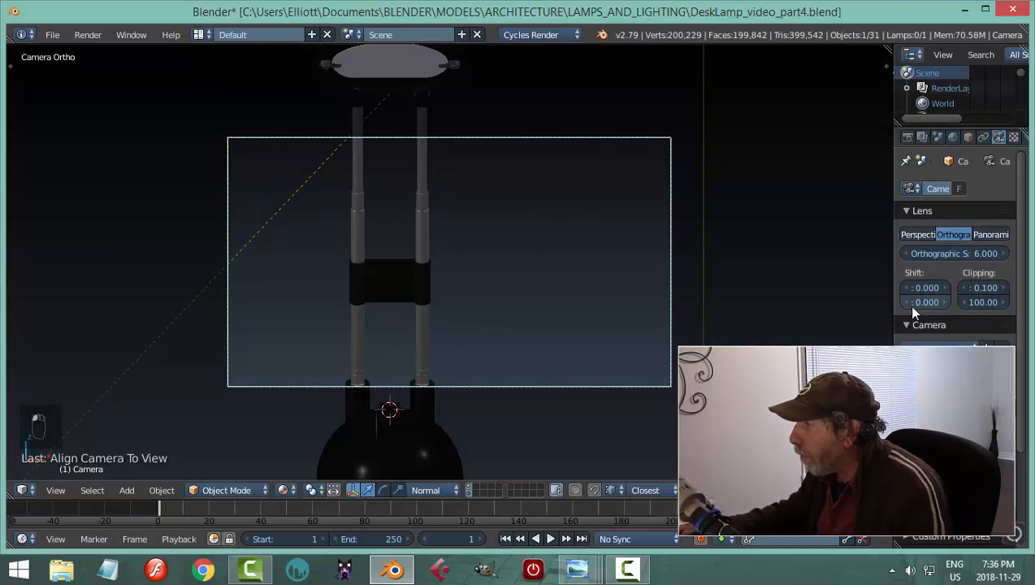
{"action": "left_click_drag", "start_coordinate": [955, 255], "coordinate": [1004, 255]}
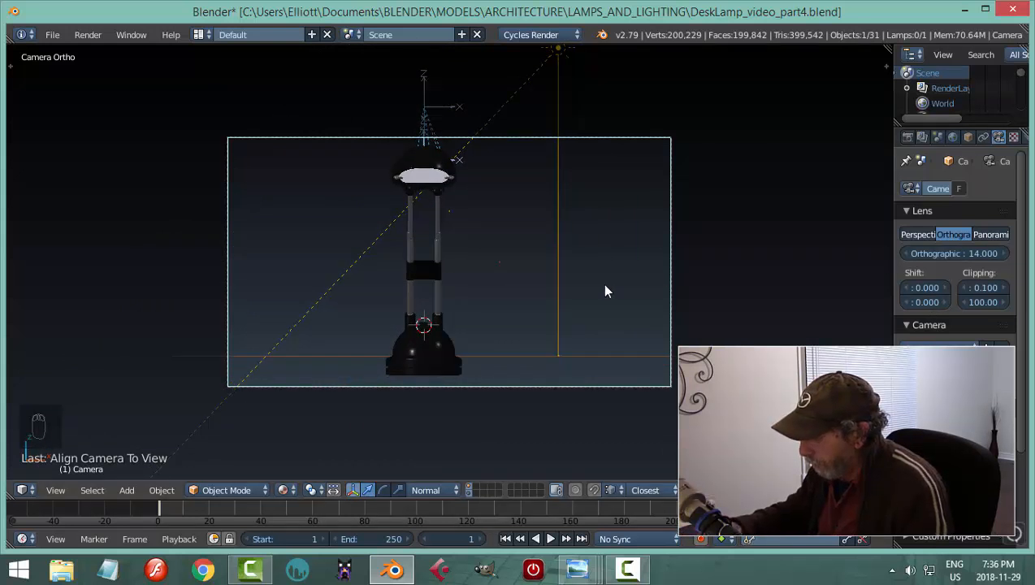
{"action": "key", "text": "Home"}
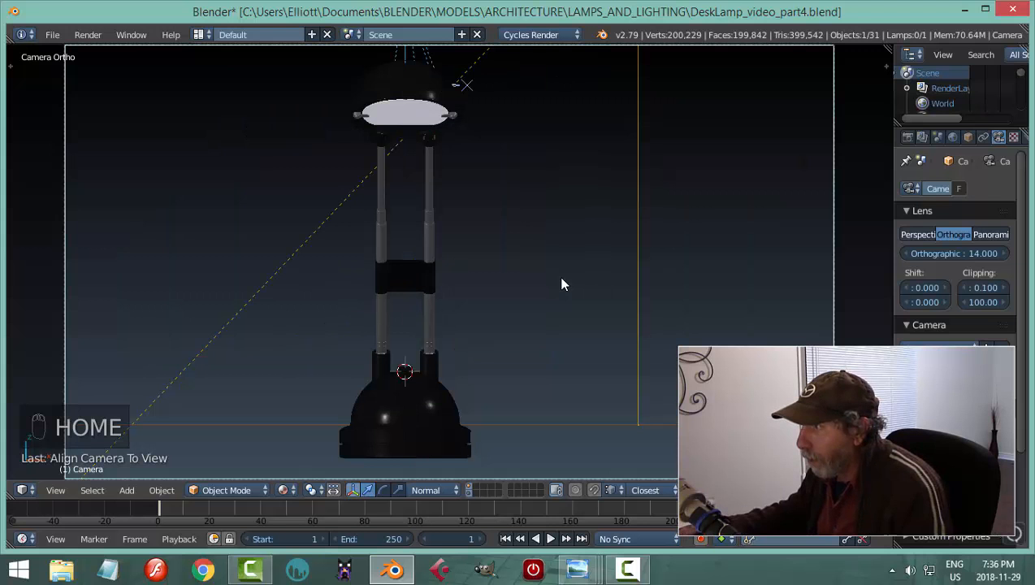
{"action": "middle_click_drag", "start_coordinate": [561, 279], "coordinate": [588, 284], "text": "shift"}
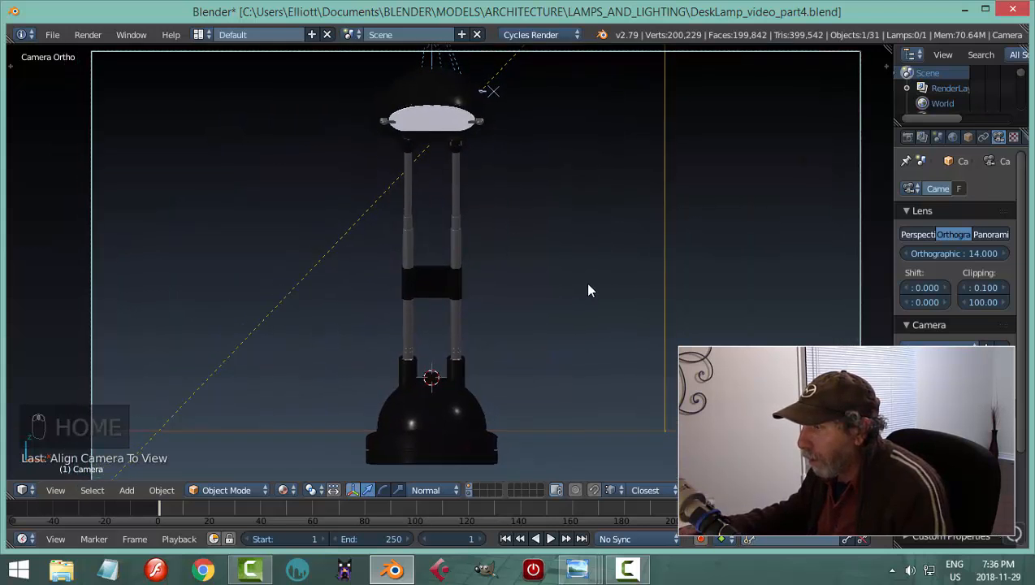
{"action": "scroll", "coordinate": [590, 289], "scroll_direction": "down", "scroll_amount": 1}
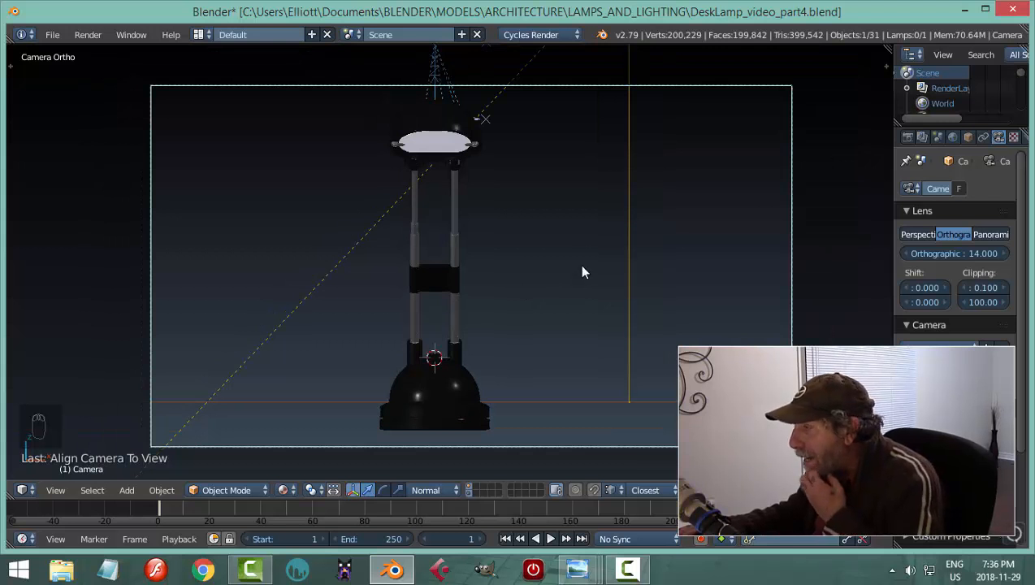
- Set the sun lamp's size to 0.3 and its emission strength to 4
{"action": "right_click", "coordinate": [528, 69]}
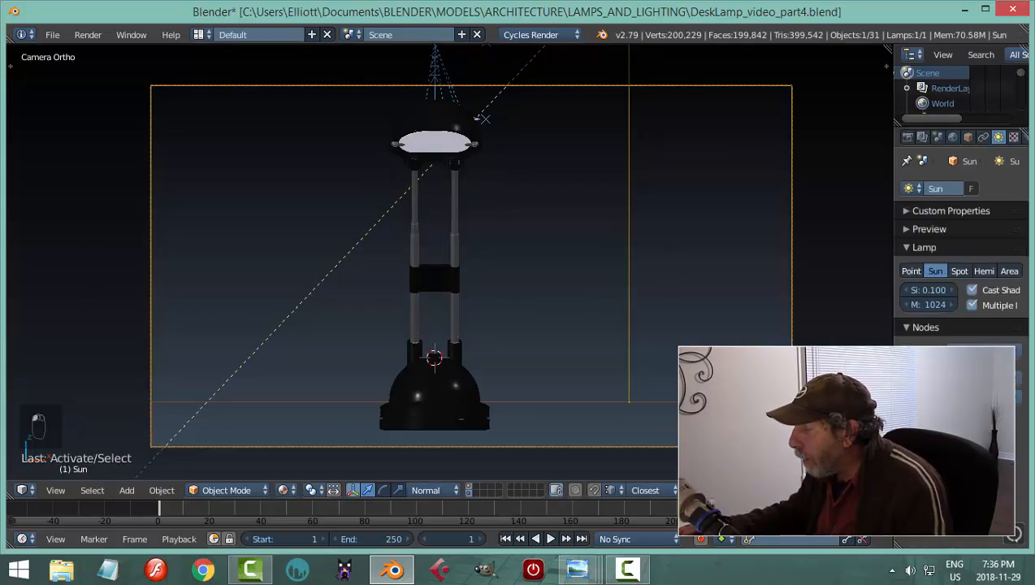
{"action": "left_click", "coordinate": [928, 290]}
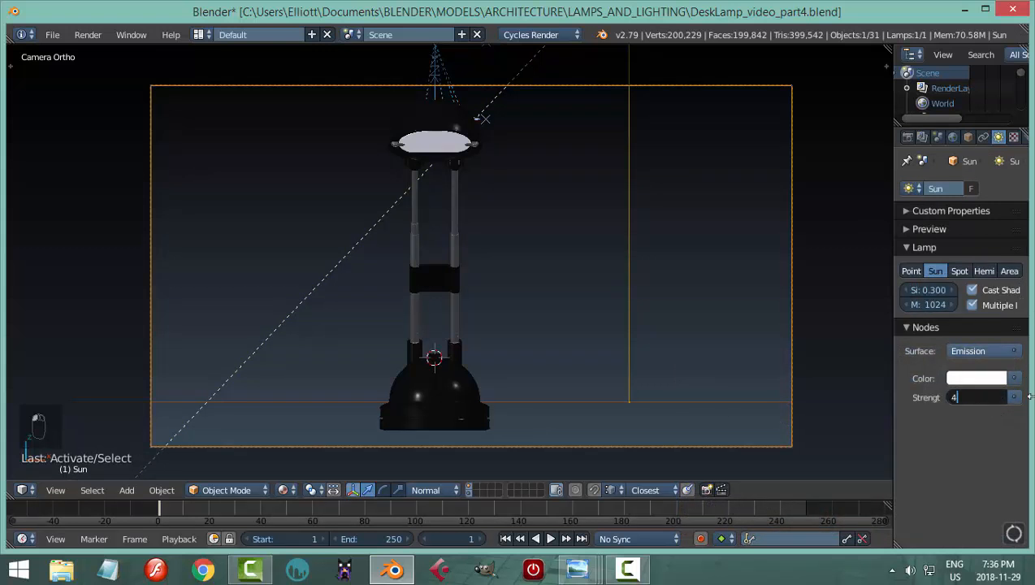
{"action": "key", "text": "KP_0"}
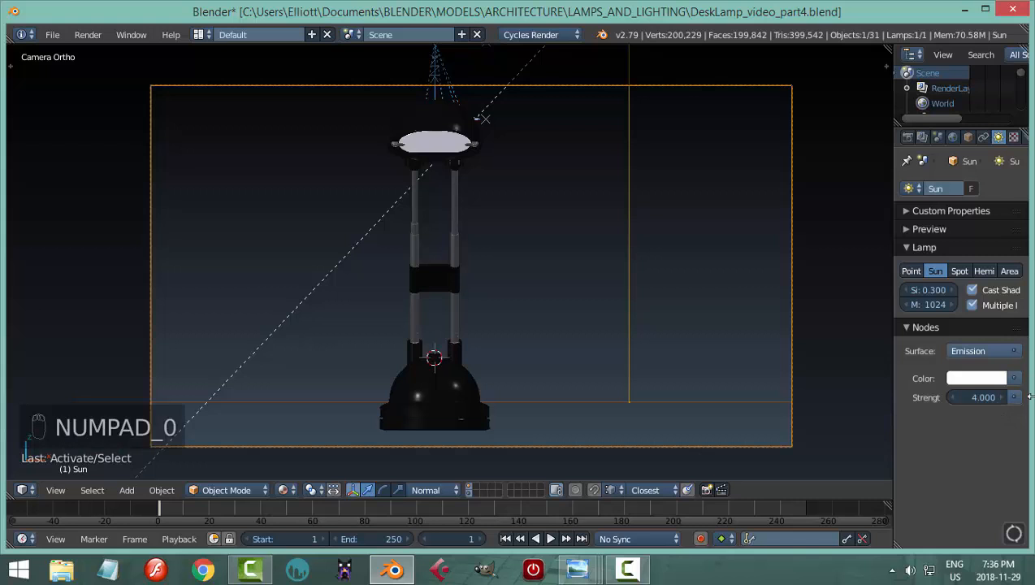
- Duplicate the sun lamp and move the copy away from the original, to the other side of the desk lamp
{"action": "key", "text": "KP_0"}
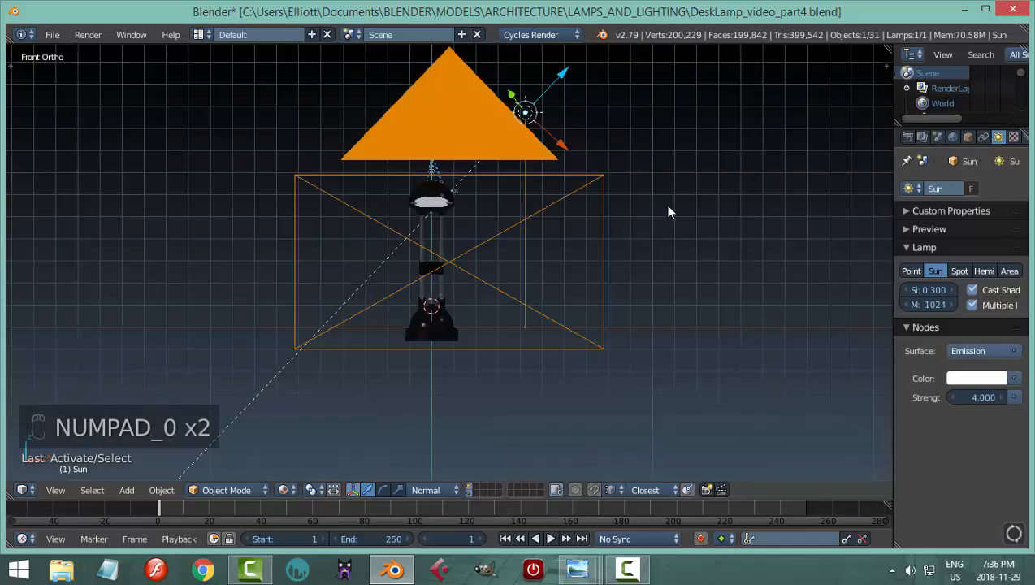
{"action": "middle_click_drag", "start_coordinate": [668, 210], "coordinate": [561, 214]}
{"action": "key", "text": "shift+d"}
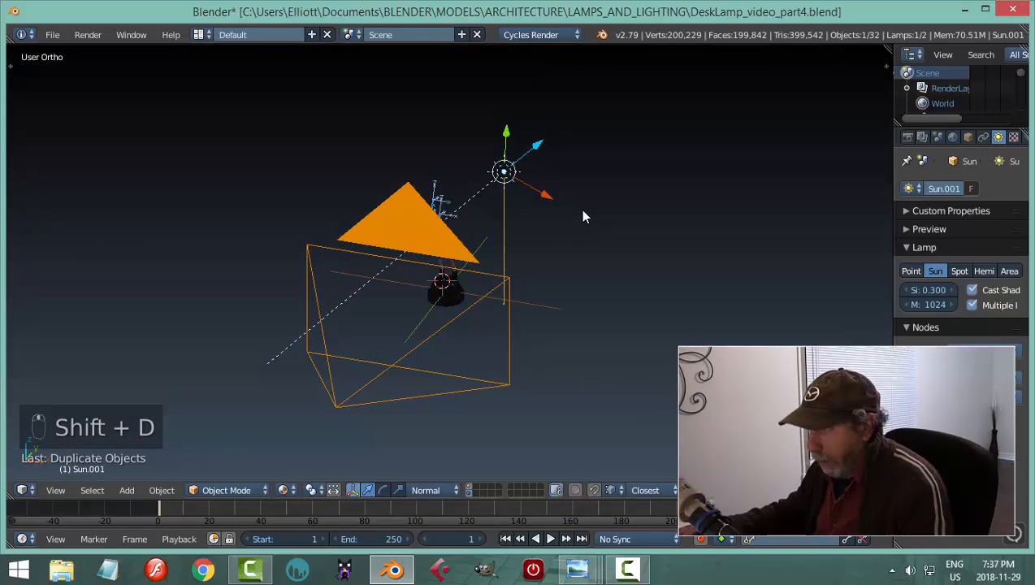
{"action": "key", "text": "g"}
{"action": "left_click", "coordinate": [422, 198]}
{"action": "middle_click_drag", "start_coordinate": [423, 198], "coordinate": [504, 267]}
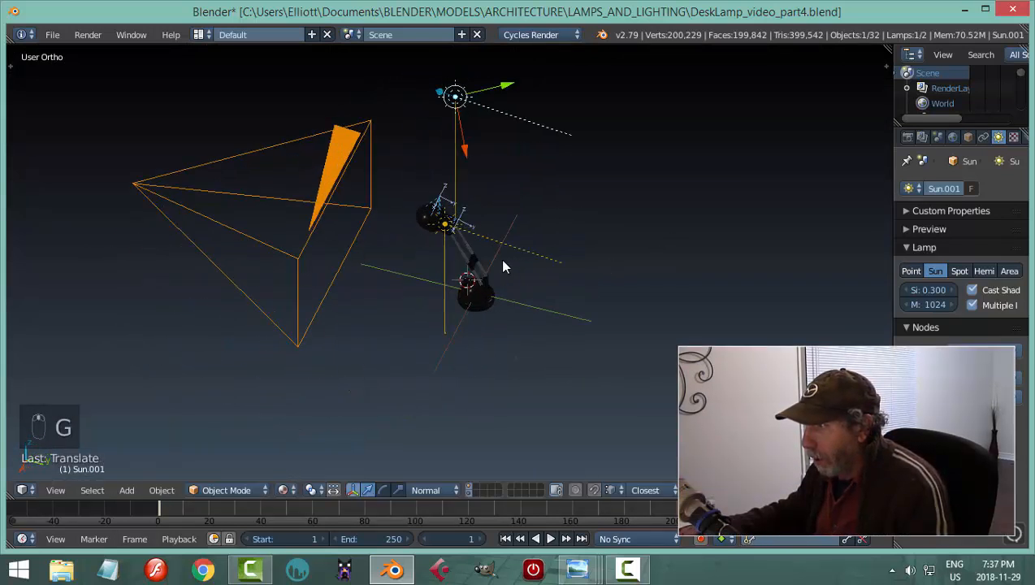
- Rotate the duplicated sun to shine steeply downward, lower it, and shift it toward the camera side of the desk lamp
{"action": "middle_click_drag", "start_coordinate": [482, 160], "coordinate": [550, 191]}
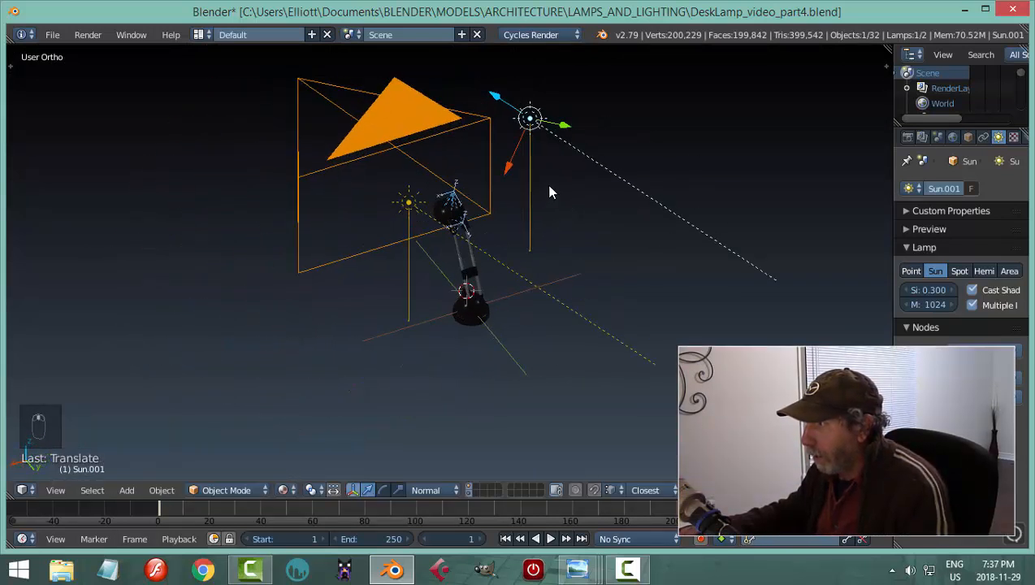
{"action": "key", "text": "r"}
{"action": "left_click", "coordinate": [355, 217]}
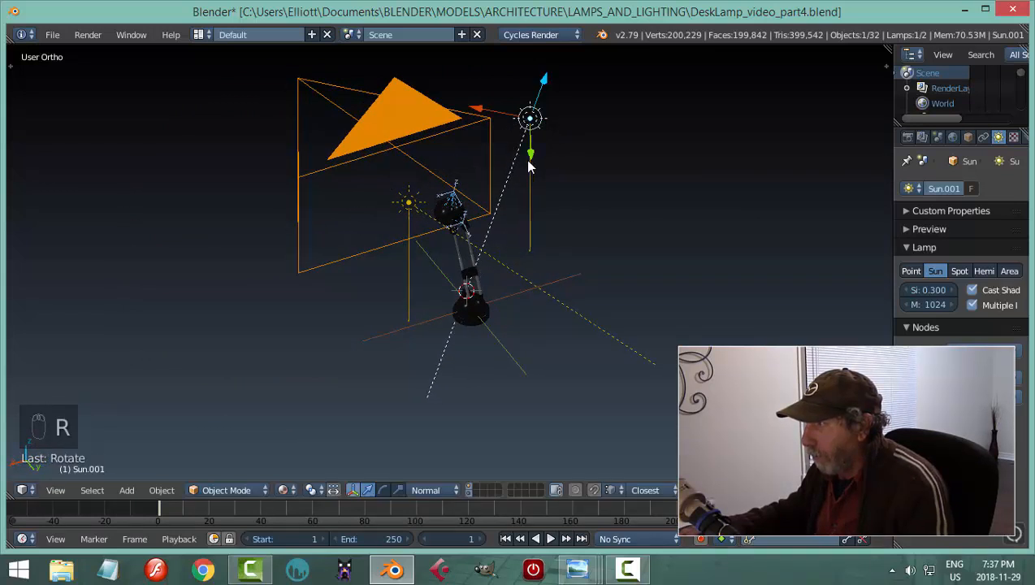
{"action": "left_click_drag", "start_coordinate": [528, 167], "coordinate": [529, 223]}
{"action": "middle_click_drag", "start_coordinate": [585, 261], "coordinate": [713, 270]}
{"action": "key", "text": "r"}
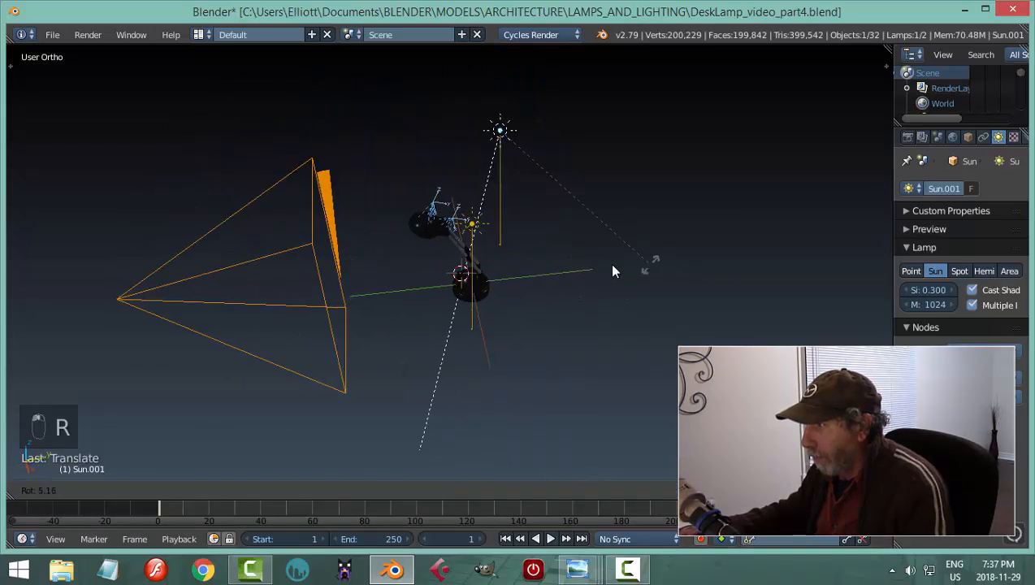
{"action": "left_click", "coordinate": [572, 231]}
{"action": "left_click_drag", "start_coordinate": [480, 151], "coordinate": [370, 169]}
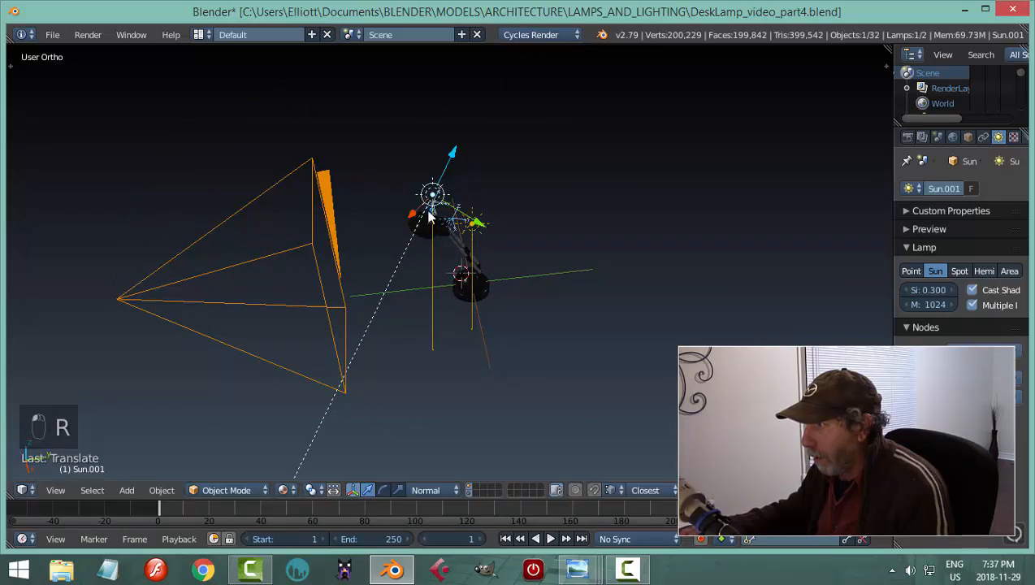
- Position and rotate the duplicated sun from the top view so it lights the desk lamp from the front left, and preview the camera render
{"action": "middle_click_drag", "start_coordinate": [431, 191], "coordinate": [455, 257]}
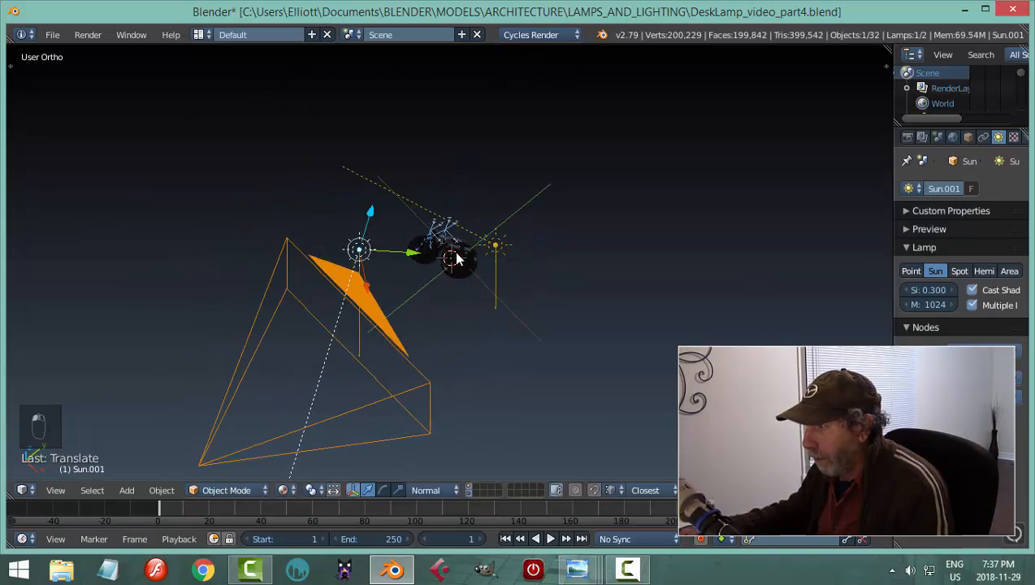
{"action": "key", "text": "KP_7"}
{"action": "key", "text": "g"}
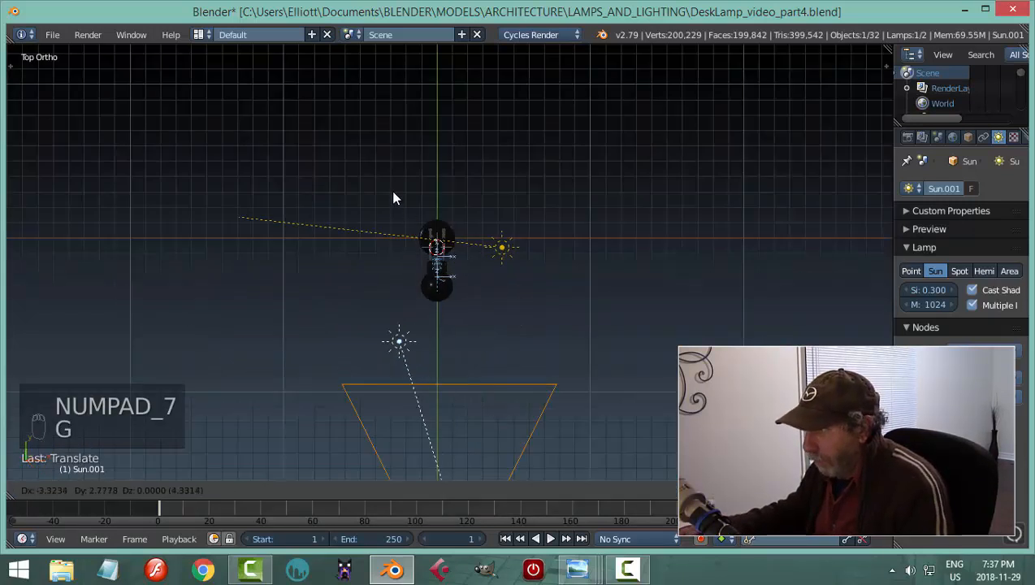
{"action": "left_click", "coordinate": [379, 189]}
{"action": "key", "text": "r"}
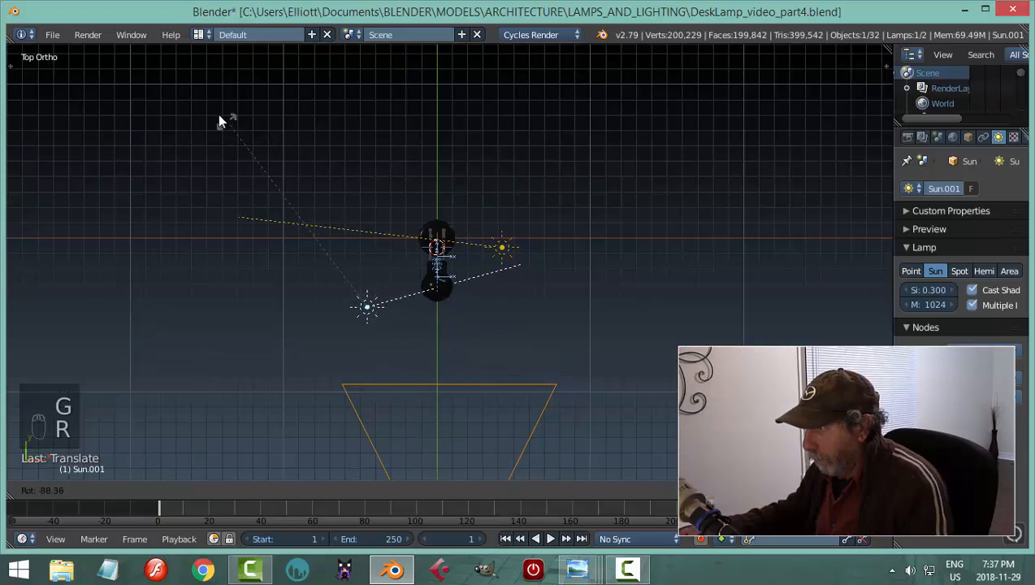
{"action": "left_click", "coordinate": [128, 123]}
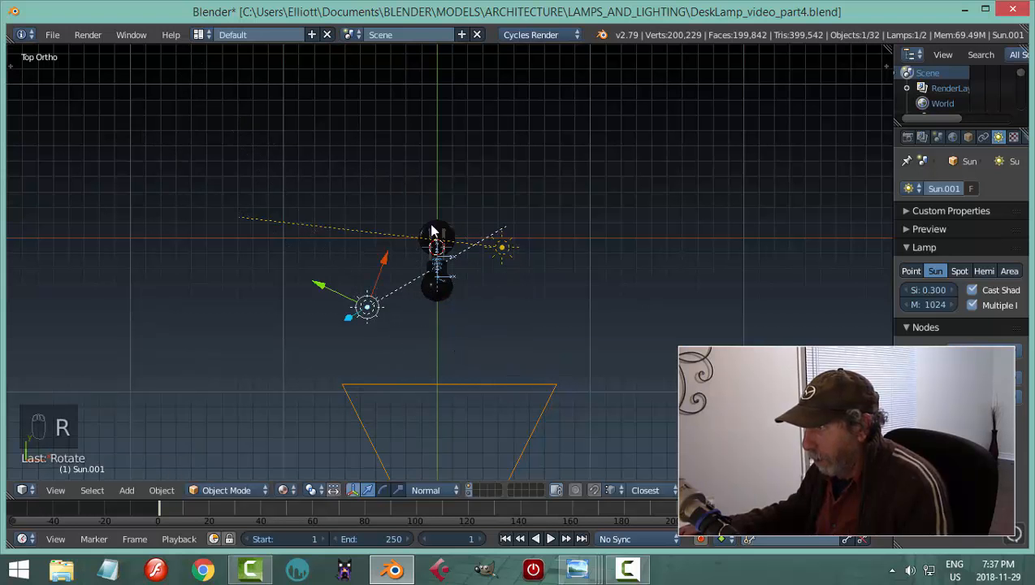
{"action": "key", "text": "KP_0"}
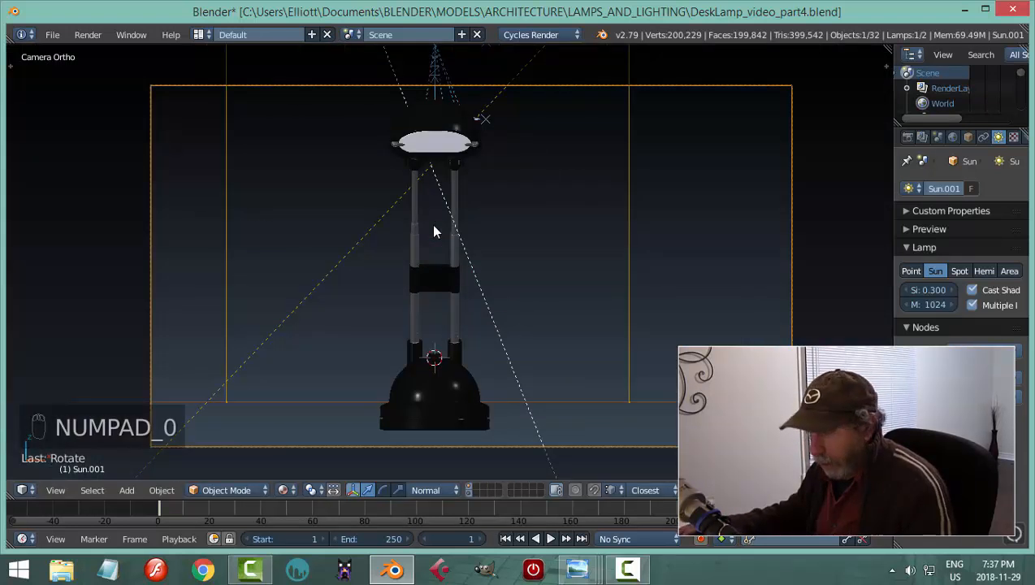
{"action": "key", "text": "shift+z"}
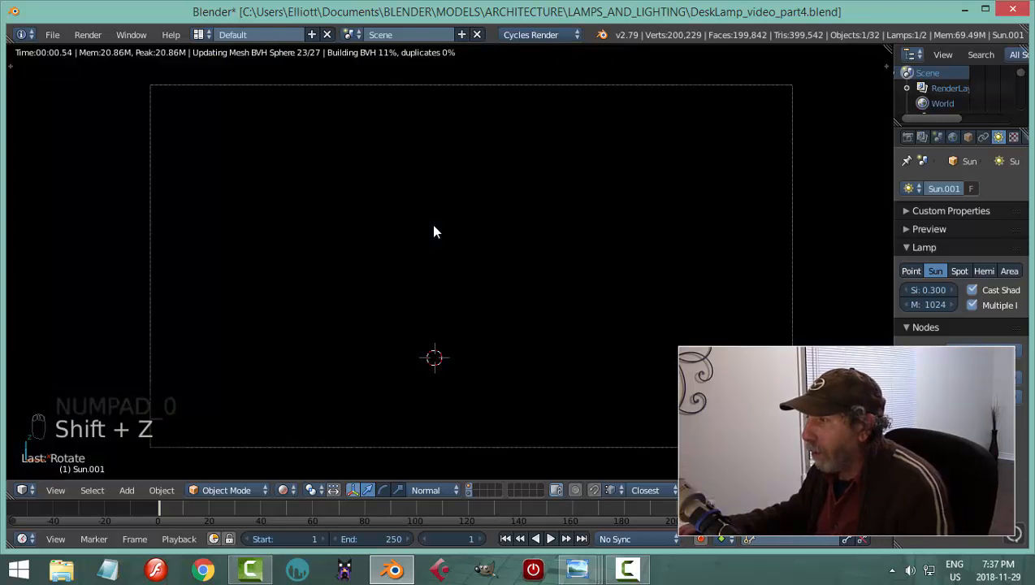
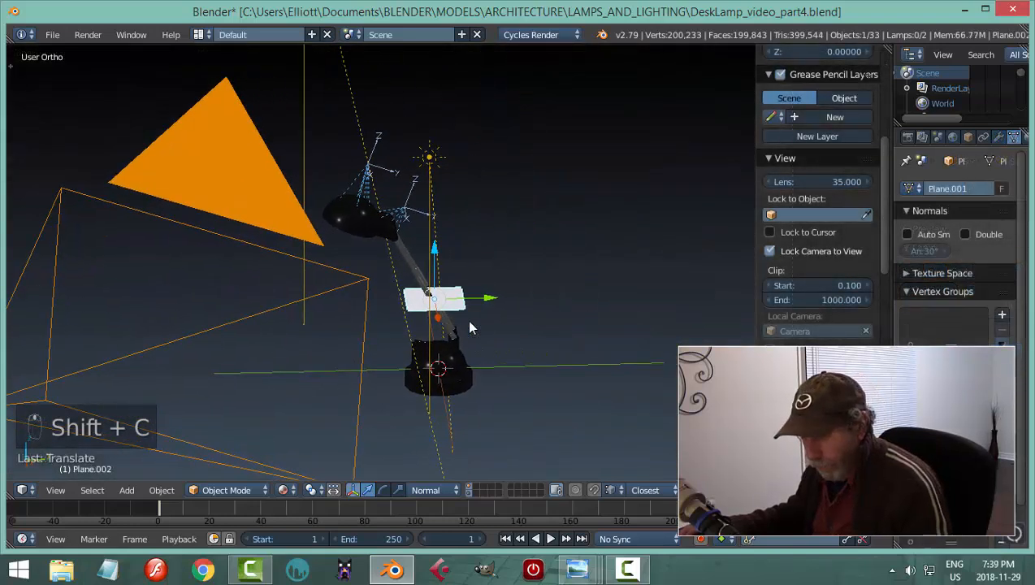
- Snap the 3D cursor to the selected white plane
{"action": "key", "text": "shift+s"}
{"action": "key", "text": "shift+s"}
{"action": "left_click", "coordinate": [470, 322]}
{"action": "middle_click_drag", "start_coordinate": [501, 342], "coordinate": [489, 328]}
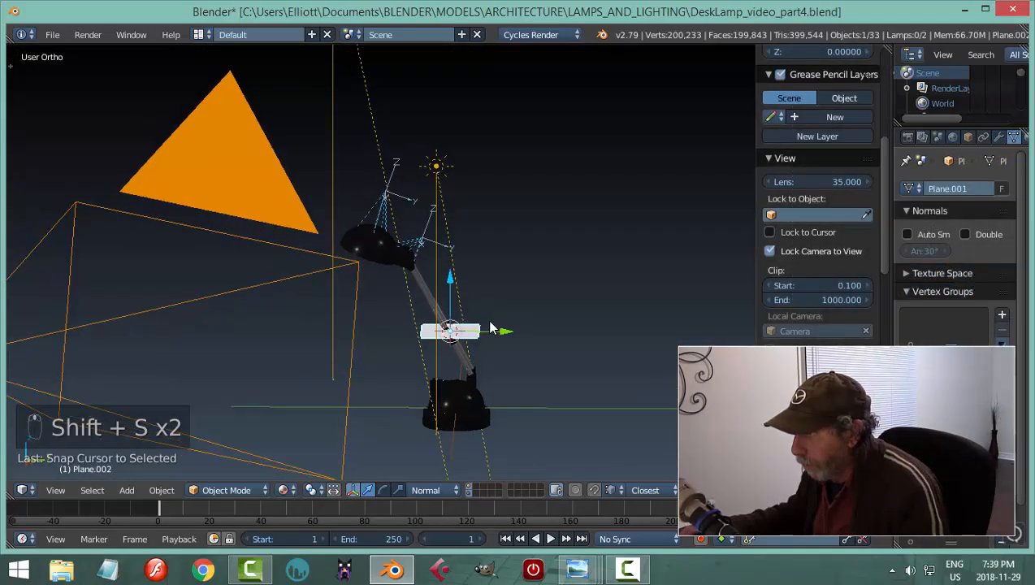
- Lower the plane to just beneath the desk lamp's base and scale it by 10 to form a floor
{"action": "left_click_drag", "start_coordinate": [452, 291], "coordinate": [471, 380]}
{"action": "type", "text": "s1"}
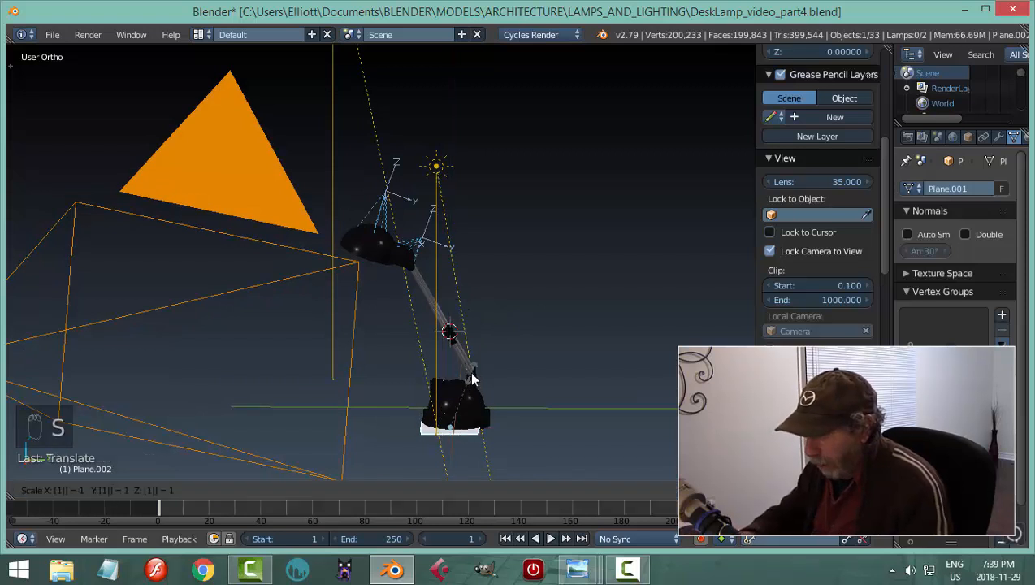
{"action": "type", "text": "0"}
{"action": "key", "text": "Return"}
{"action": "scroll", "coordinate": [487, 375], "scroll_direction": "down", "scroll_amount": 3}
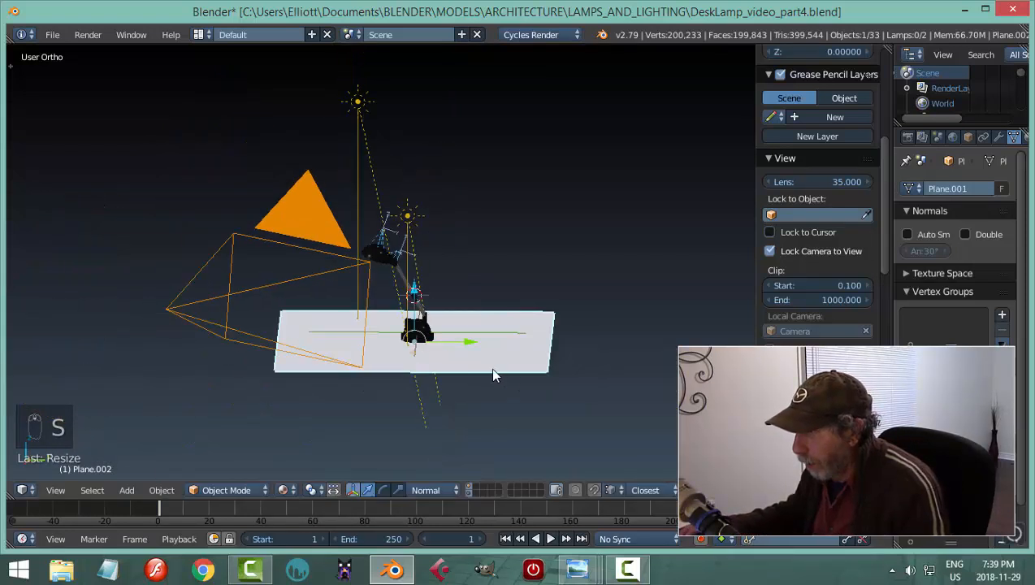
- Fine-tune the floor plane's height in front view so it sits directly under the bottom of the lamp base
{"action": "key", "text": "KP_1"}
{"action": "scroll", "coordinate": [491, 371], "scroll_direction": "up", "scroll_amount": 6}
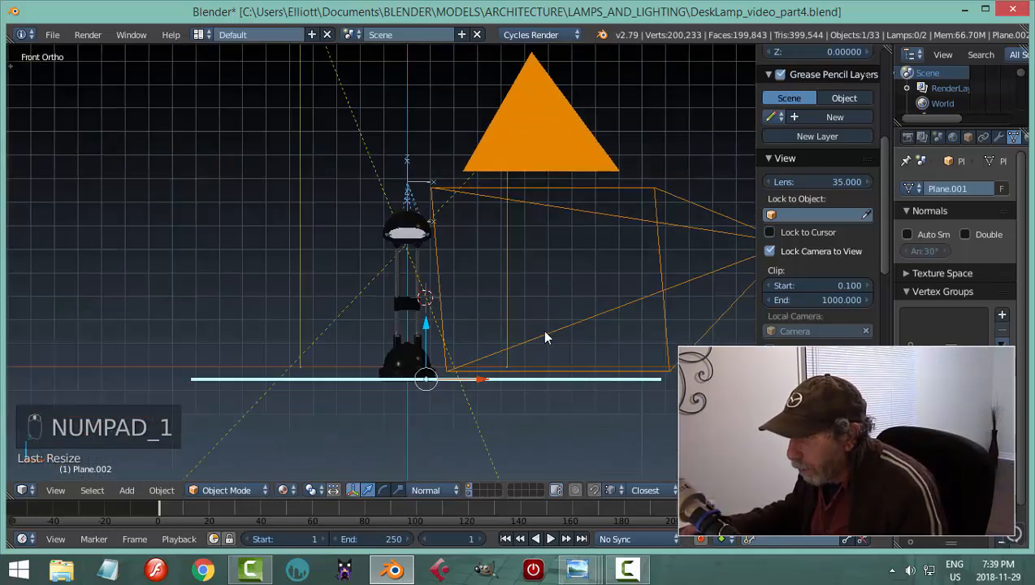
{"action": "middle_click_drag", "start_coordinate": [523, 409], "coordinate": [474, 208], "text": "shift"}
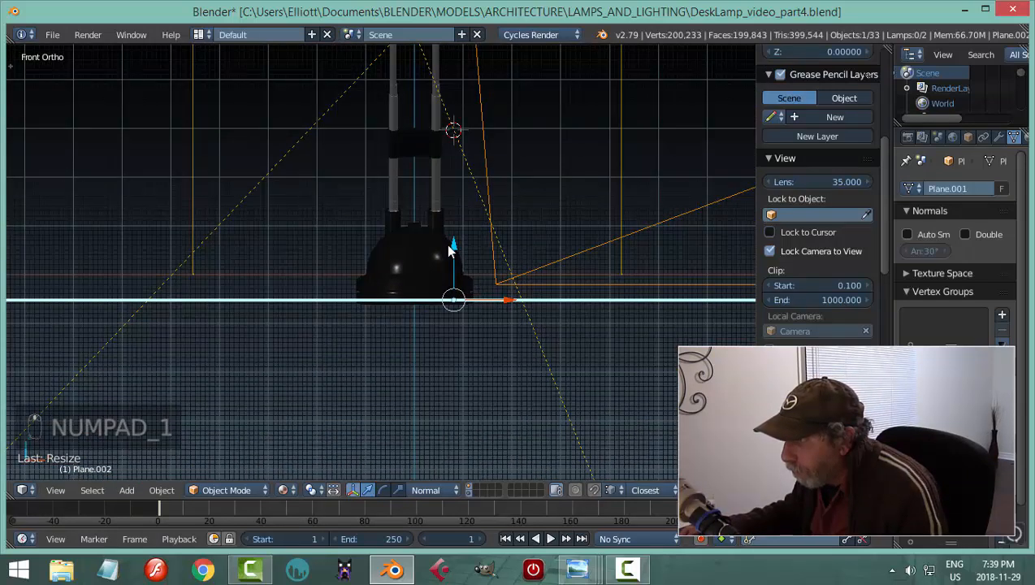
{"action": "mouse_move", "coordinate": [449, 246]}
{"action": "left_mouse_down"}
{"action": "mouse_move", "coordinate": [446, 259]}
{"action": "mouse_move", "coordinate": [452, 250]}
{"action": "left_mouse_up"}
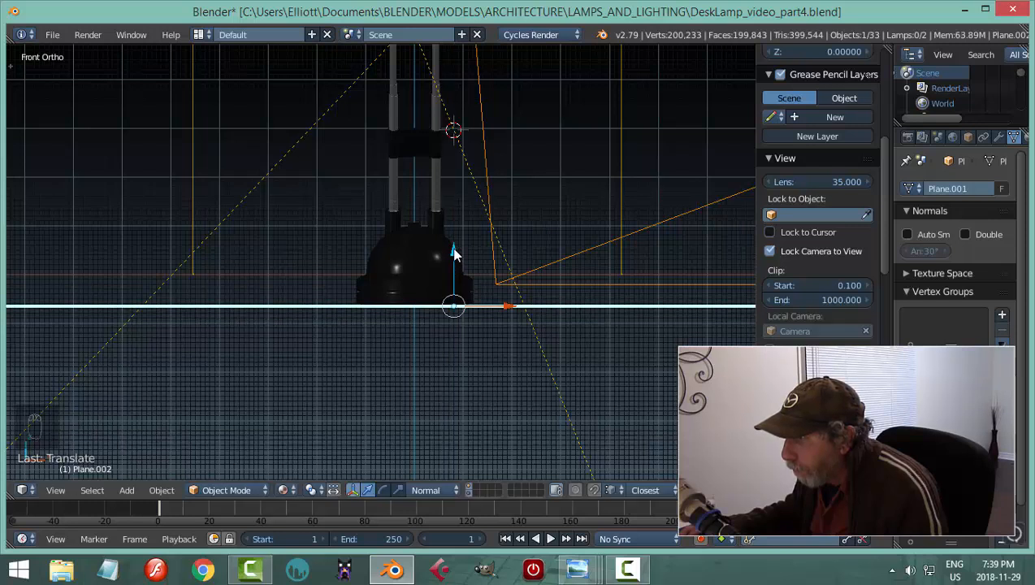
{"action": "key", "text": "a"}
- Extrude the floor plane's edge behind the desk lamp straight up about 24 units to form a back wall
{"action": "middle_click_drag", "start_coordinate": [605, 268], "coordinate": [538, 273]}
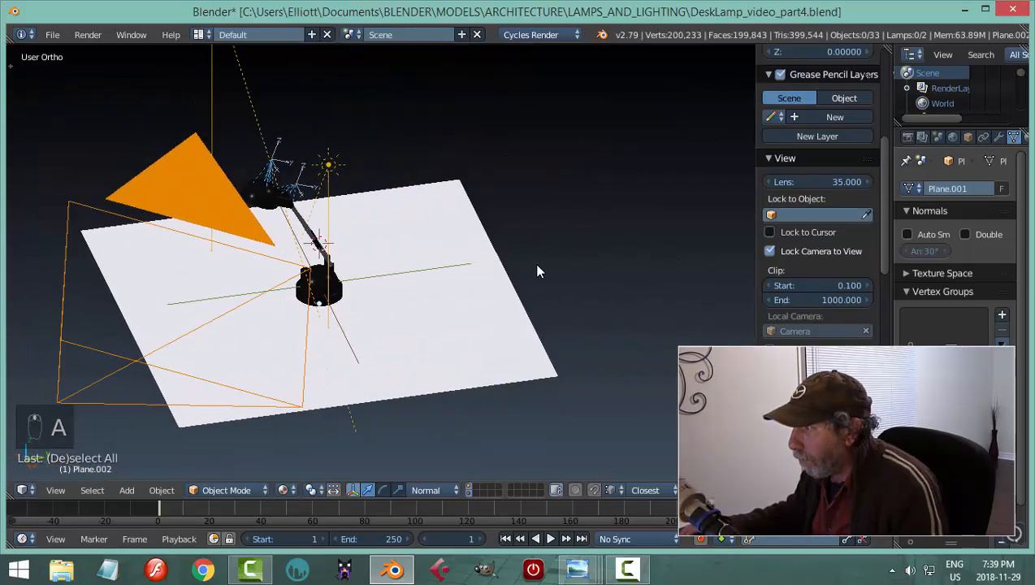
{"action": "right_click", "coordinate": [469, 261]}
{"action": "key", "text": "Tab"}
{"action": "left_click", "coordinate": [482, 265]}
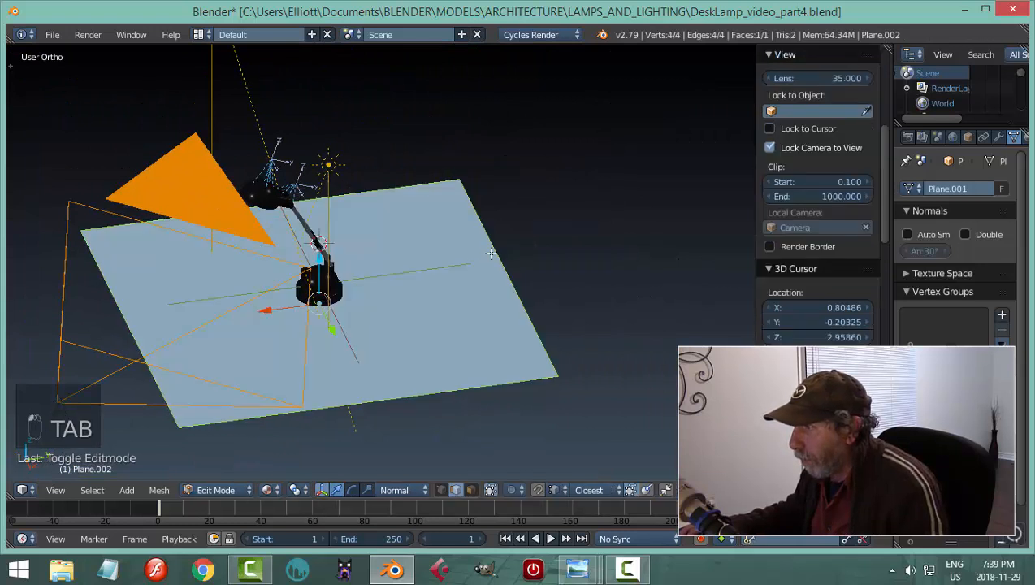
{"action": "right_click", "coordinate": [492, 254]}
{"action": "key", "text": "a"}
{"action": "key", "text": "a"}
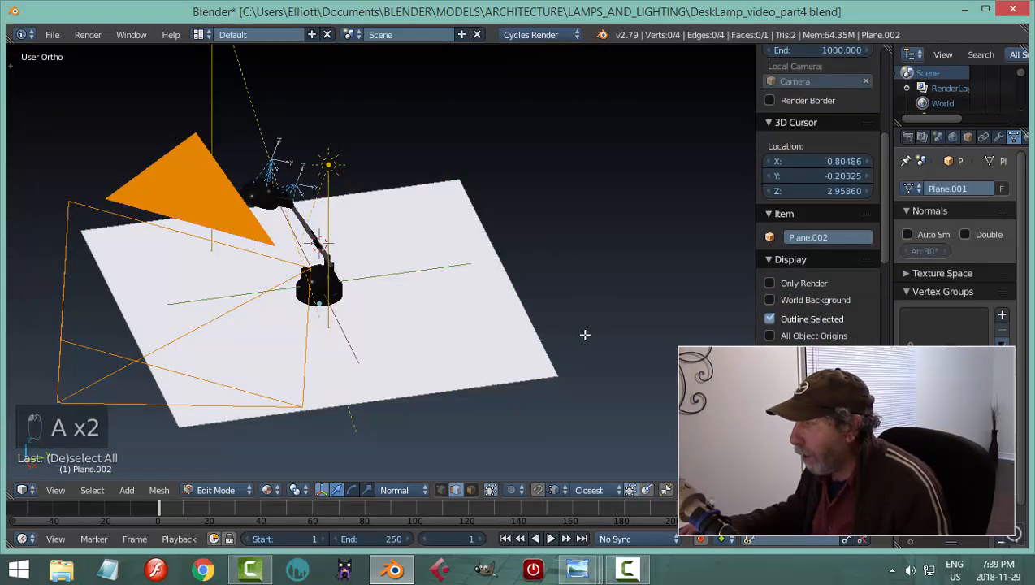
{"action": "key", "text": "ctrl+Tab"}
{"action": "left_click", "coordinate": [582, 337]}
{"action": "right_click", "coordinate": [523, 303]}
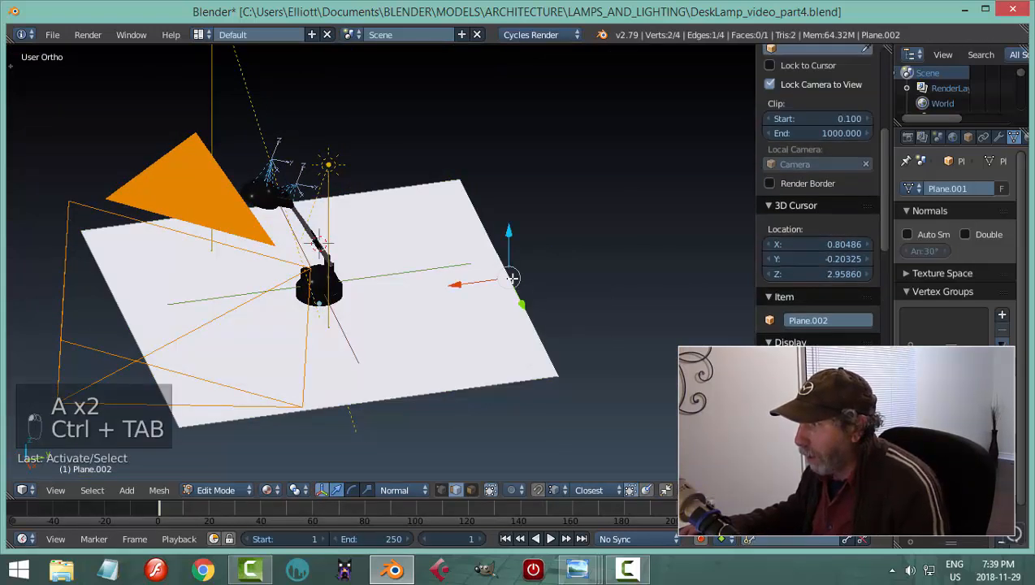
{"action": "scroll", "coordinate": [601, 356], "scroll_direction": "down", "scroll_amount": 4}
{"action": "middle_click_drag", "start_coordinate": [601, 356], "coordinate": [540, 312]}
{"action": "key", "text": "e"}
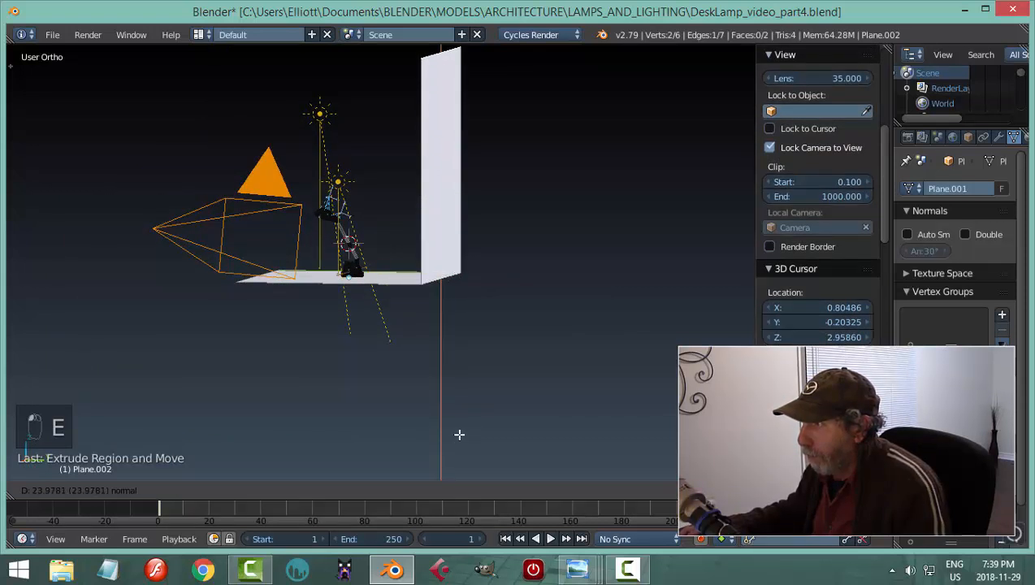
{"action": "left_click", "coordinate": [469, 467]}
{"action": "middle_click_drag", "start_coordinate": [473, 473], "coordinate": [550, 363]}
{"action": "key", "text": "a"}
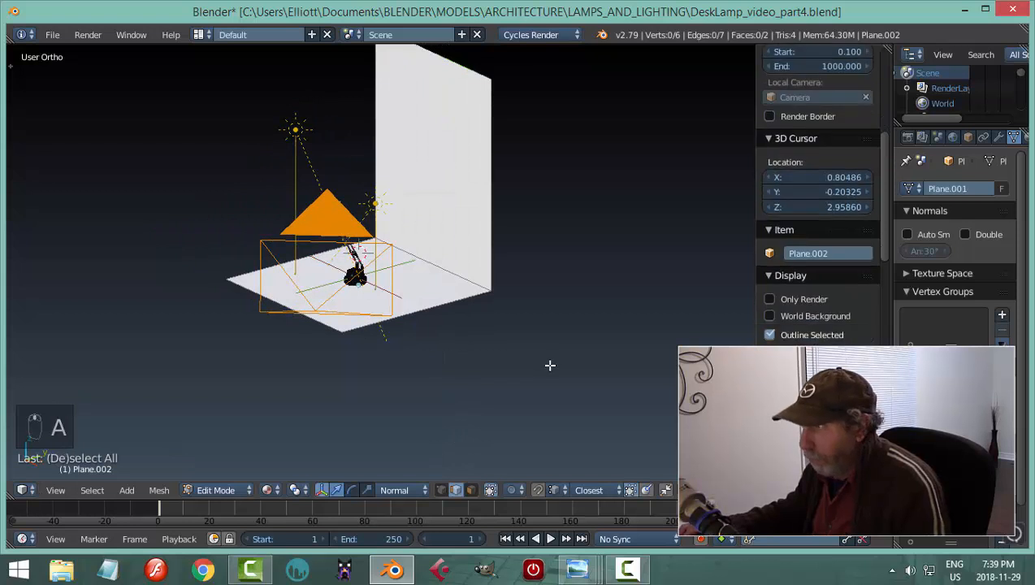
- Set the transform orientation to Global and bevel the edge between floor and wall into a rounded curve with 5 segments
{"action": "scroll", "coordinate": [475, 275], "scroll_direction": "up", "scroll_amount": 3}
{"action": "right_click", "coordinate": [475, 274]}
{"action": "middle_click_drag", "start_coordinate": [475, 275], "coordinate": [563, 370]}
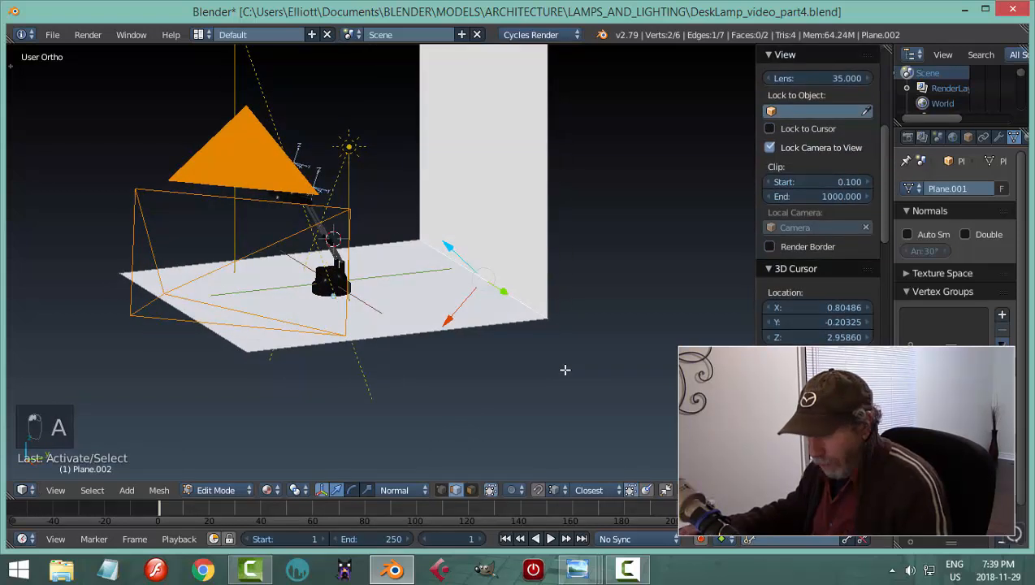
{"action": "left_click", "coordinate": [429, 490]}
{"action": "left_click", "coordinate": [396, 468]}
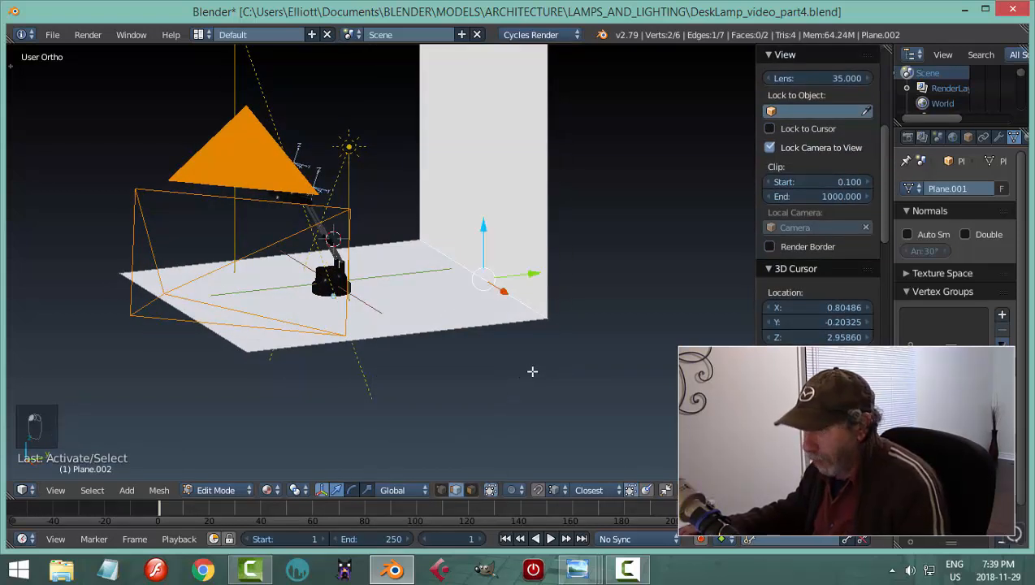
{"action": "key", "text": "ctrl+b"}
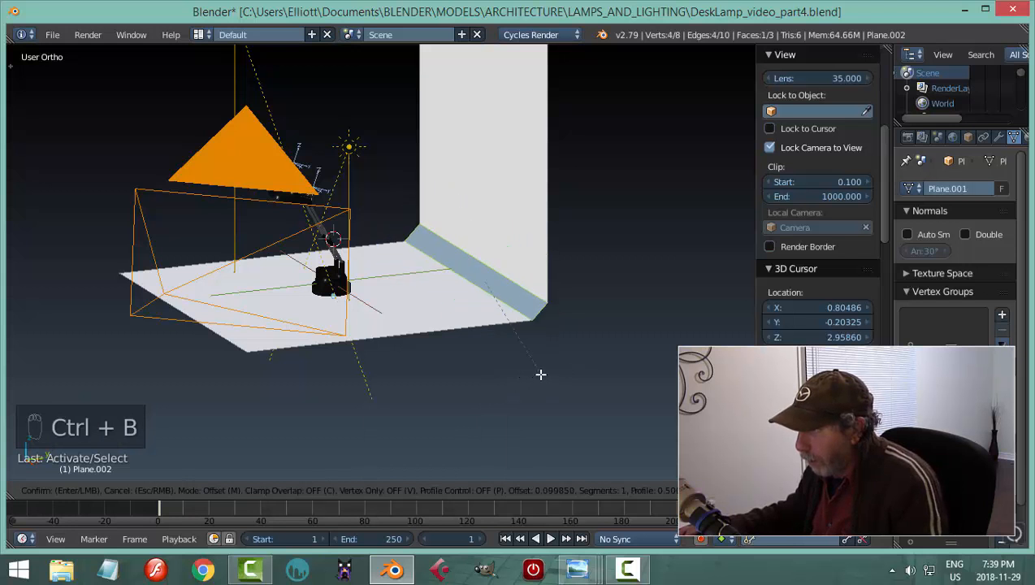
{"action": "scroll", "coordinate": [541, 374], "scroll_direction": "up", "scroll_amount": 5}
{"action": "left_click", "coordinate": [541, 374]}
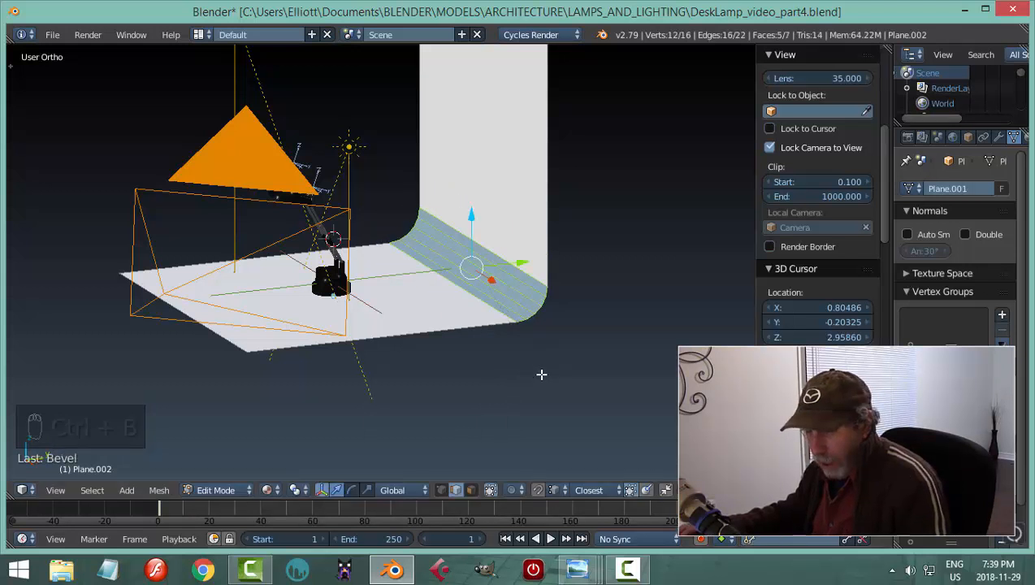
- Return the curved backdrop to Object Mode and hide the viewport's properties sidebar
{"action": "key", "text": "a"}
{"action": "key", "text": "Tab"}
{"action": "left_click", "coordinate": [439, 375]}
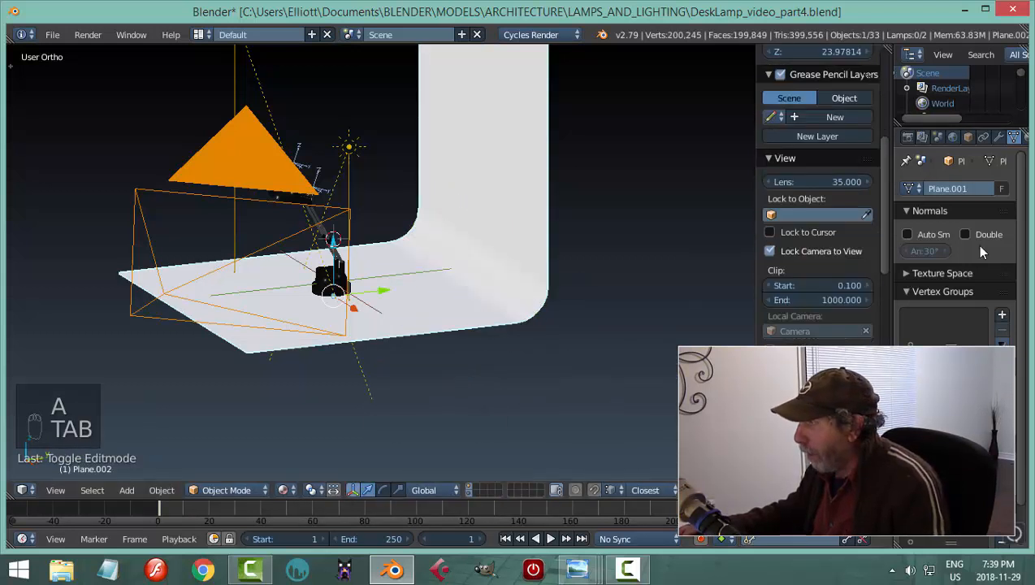
{"action": "key", "text": "n"}
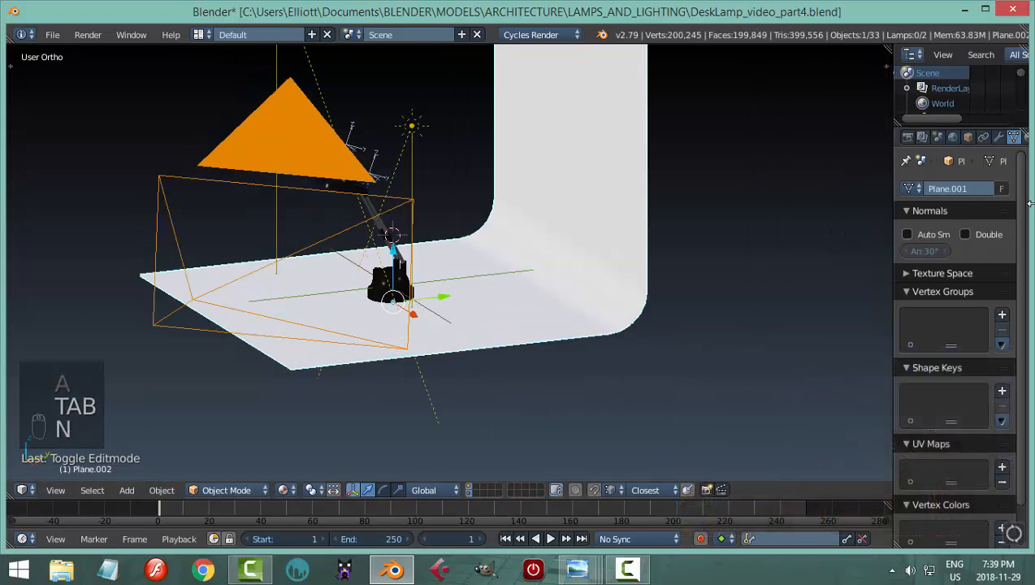
- Add a Subdivision Surface modifier with 3 view subdivisions to the curved backdrop and shade it smooth
{"action": "left_click", "coordinate": [998, 137]}
{"action": "left_click", "coordinate": [941, 192]}
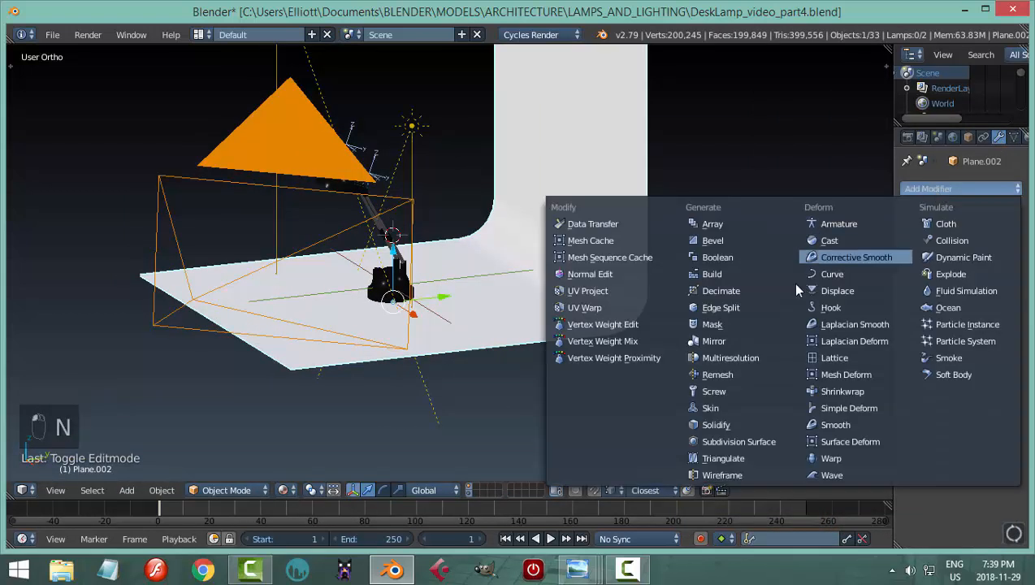
{"action": "left_click", "coordinate": [749, 442]}
{"action": "left_click", "coordinate": [951, 289]}
{"action": "left_click", "coordinate": [951, 289]}
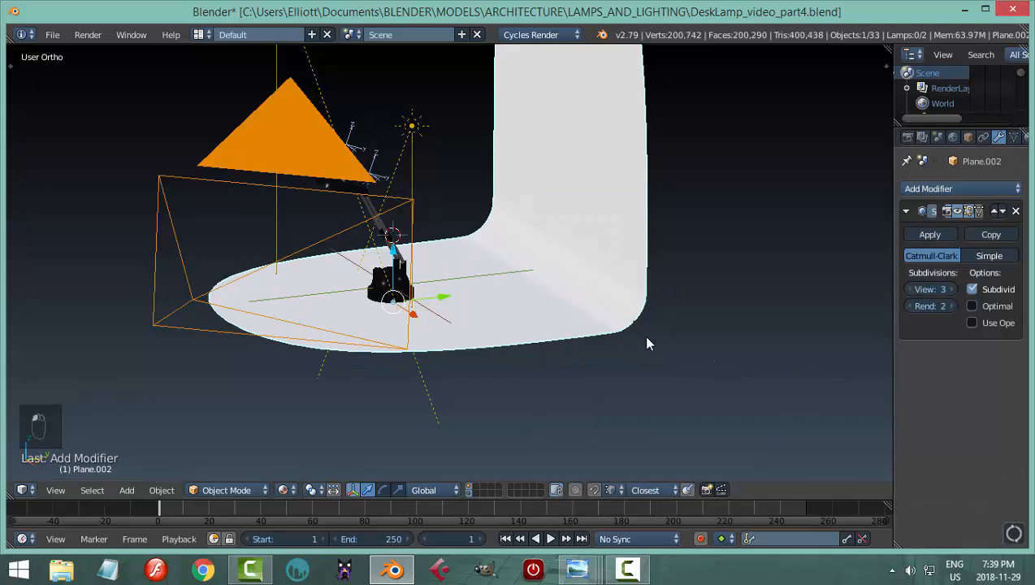
{"action": "key", "text": "t"}
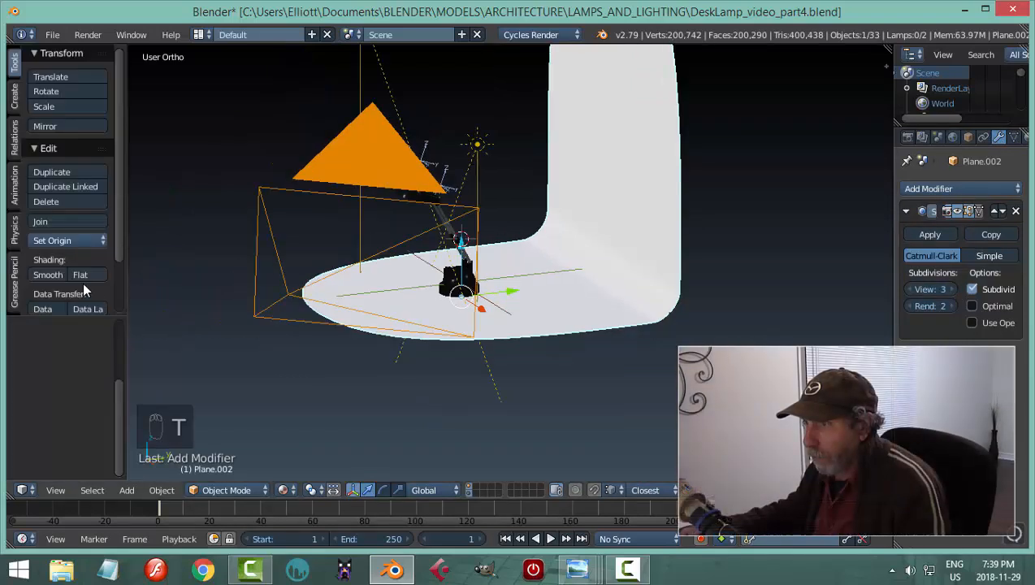
- Align the camera to the front view and reframe it so the whole desk lamp fits inside the camera frame
{"action": "middle_click_drag", "start_coordinate": [180, 293], "coordinate": [459, 318]}
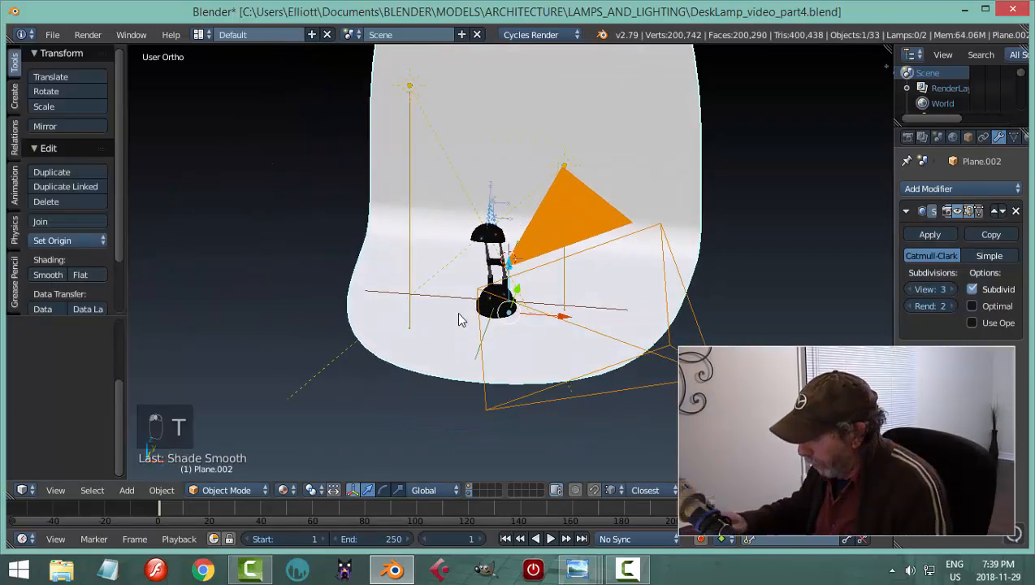
{"action": "key", "text": "KP_0"}
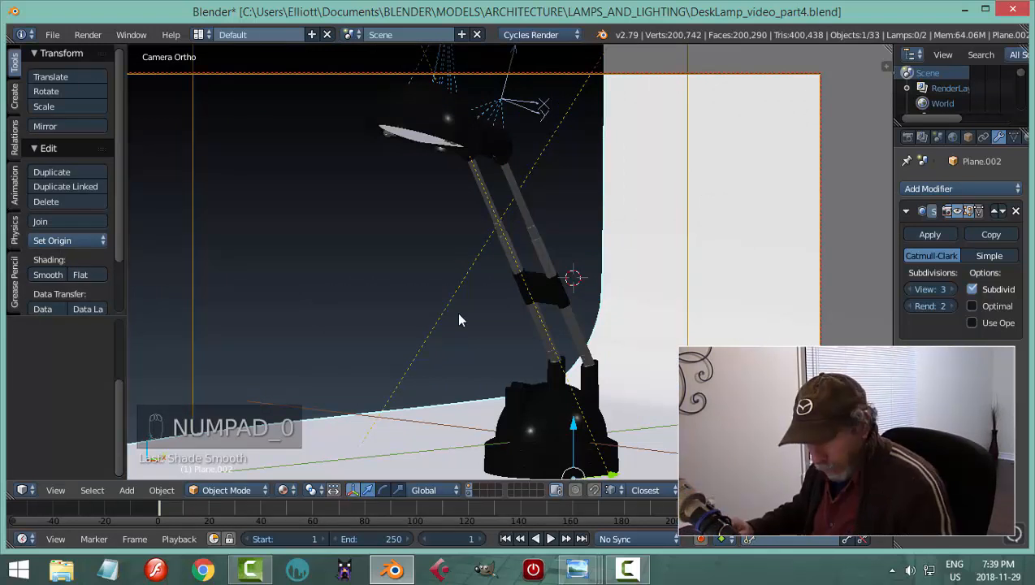
{"action": "key", "text": "KP_1"}
{"action": "key", "text": "ctrl+alt+KP_0"}
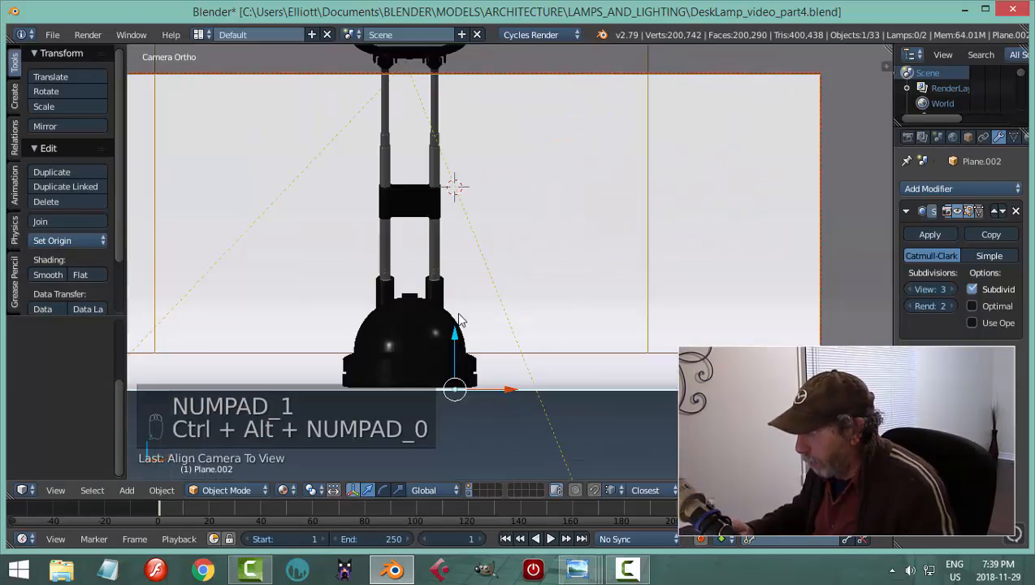
{"action": "scroll", "coordinate": [459, 315], "scroll_direction": "down", "scroll_amount": 1}
{"action": "middle_click_drag", "start_coordinate": [473, 259], "coordinate": [517, 326], "text": "shift"}
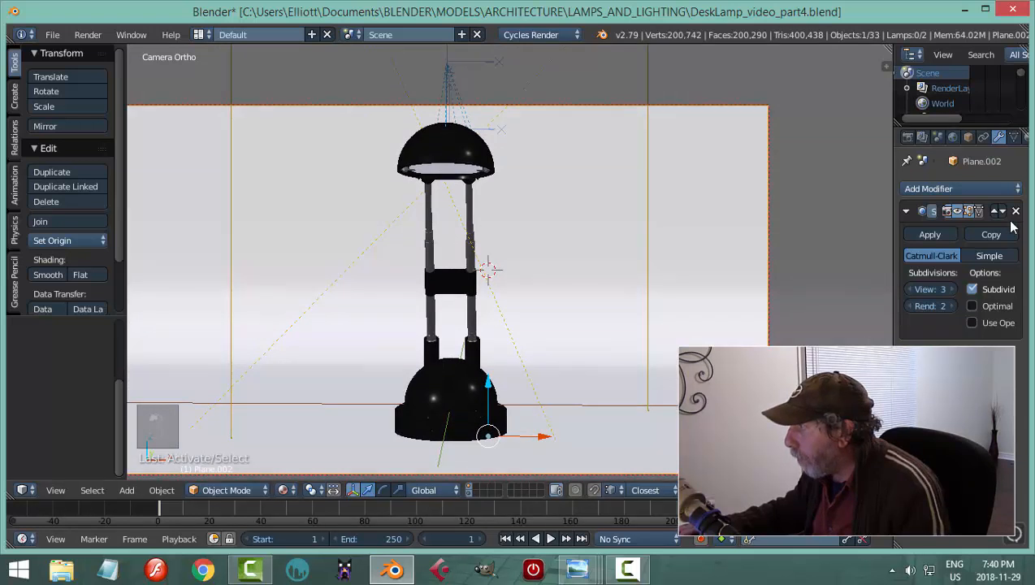
- Give the backdrop a new Diffuse BSDF material with a darker grey colour
{"action": "left_click", "coordinate": [1024, 138]}
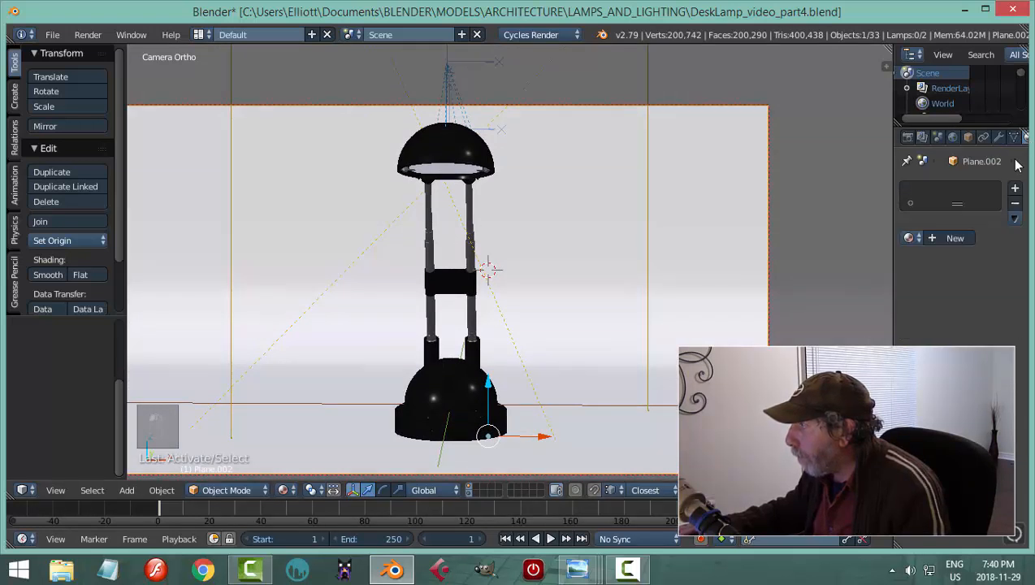
{"action": "left_click", "coordinate": [954, 238]}
{"action": "left_click", "coordinate": [970, 323]}
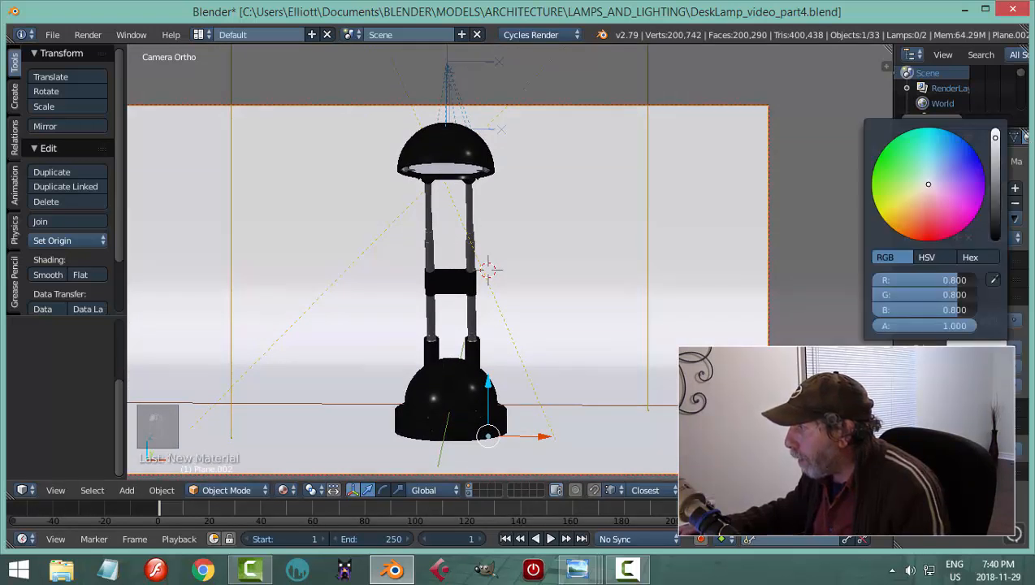
{"action": "left_click", "coordinate": [996, 191]}
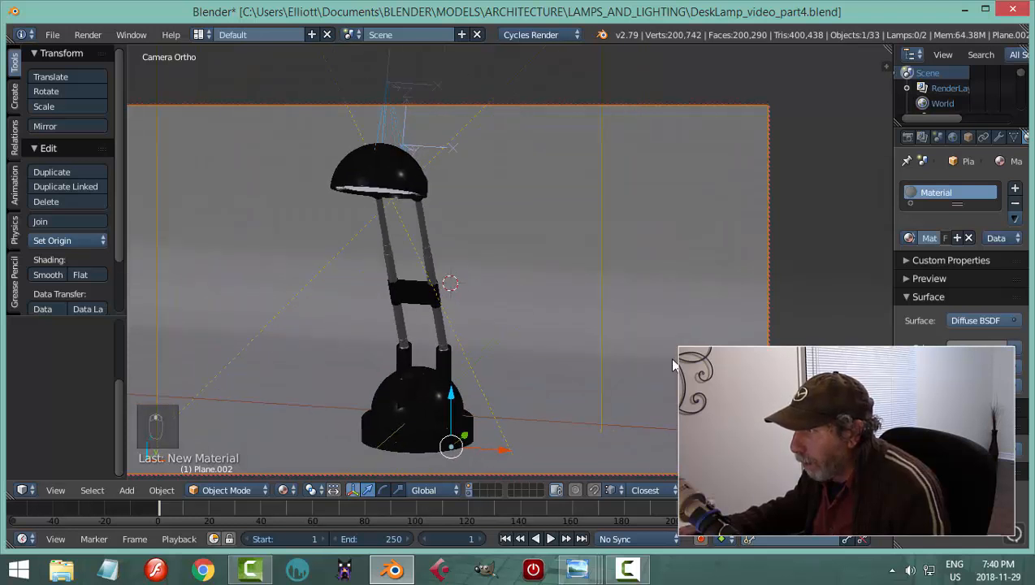
- Orbit and pan the camera to a slight angle around the desk lamp and check it in a rendered preview
{"action": "middle_click_drag", "start_coordinate": [672, 359], "coordinate": [665, 357]}
{"action": "middle_click_drag", "start_coordinate": [579, 350], "coordinate": [621, 363], "text": "shift"}
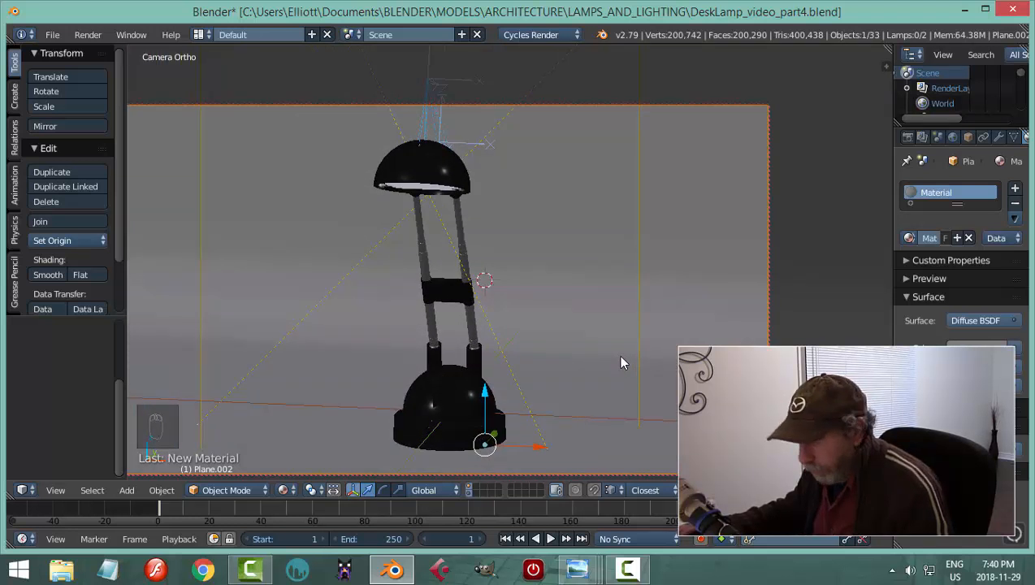
{"action": "key", "text": "shift+z"}
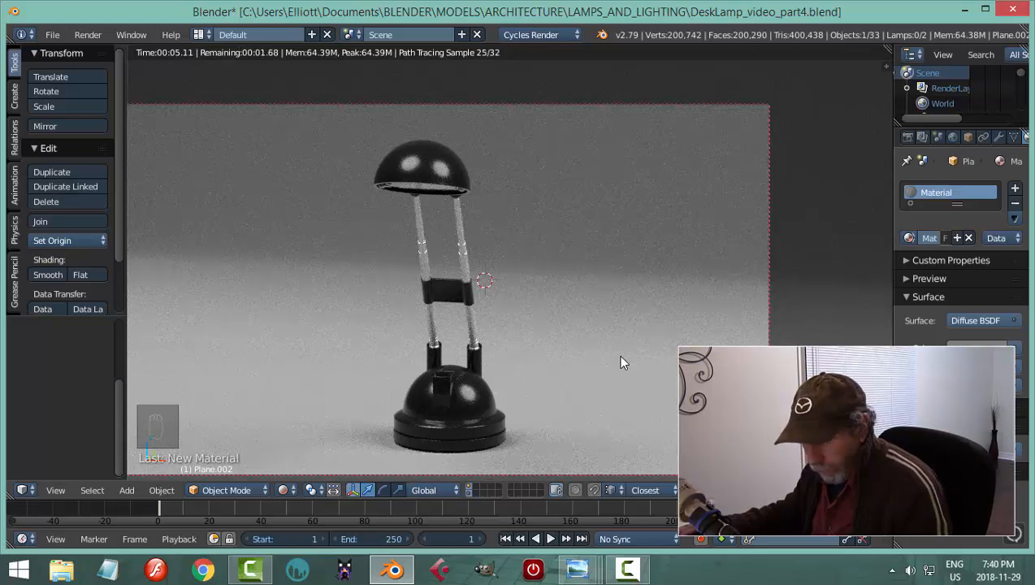
{"action": "key", "text": "shift+z"}
- Select the camera, adjust its framing of the desk lamp, fit the camera frame to the viewport and save over the existing file
{"action": "key", "text": "ctrl+s"}
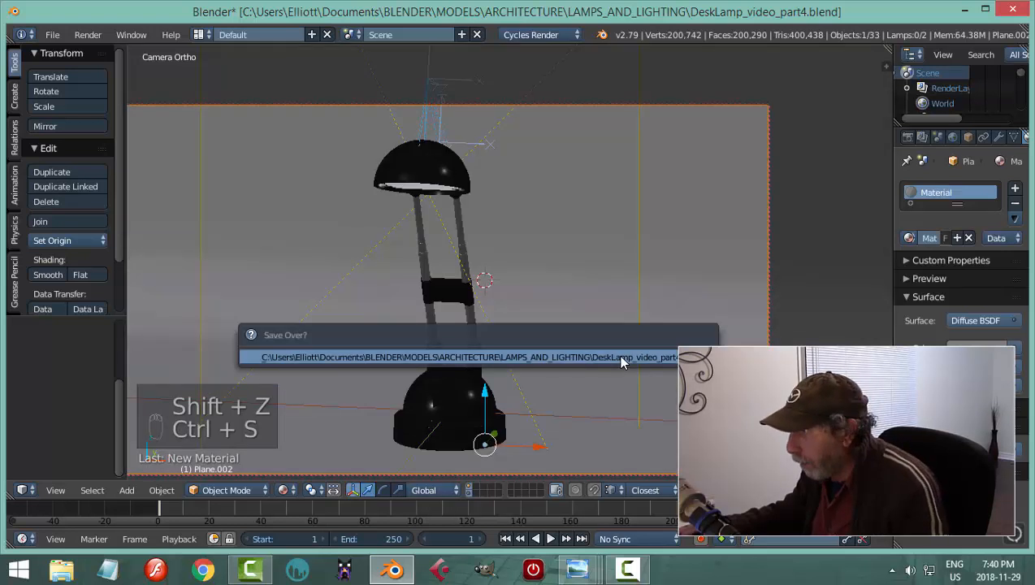
{"action": "left_click", "coordinate": [620, 362]}
{"action": "mouse_move", "coordinate": [624, 353]}
{"action": "middle_mouse_down", "text": "shift"}
{"action": "mouse_move", "coordinate": [667, 341]}
{"action": "mouse_move", "coordinate": [630, 348]}
{"action": "middle_mouse_up", "text": "shift"}
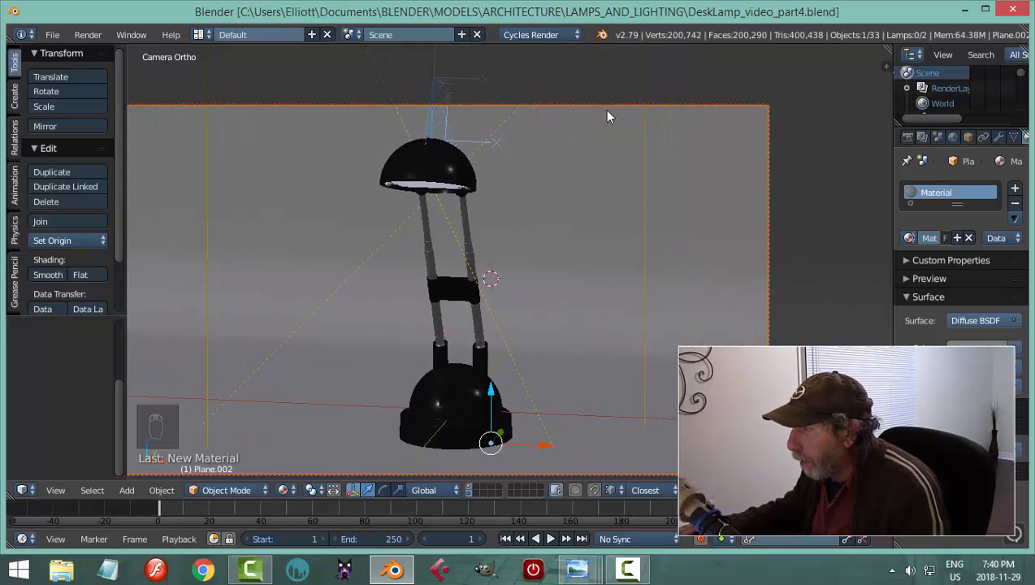
{"action": "right_click", "coordinate": [602, 104]}
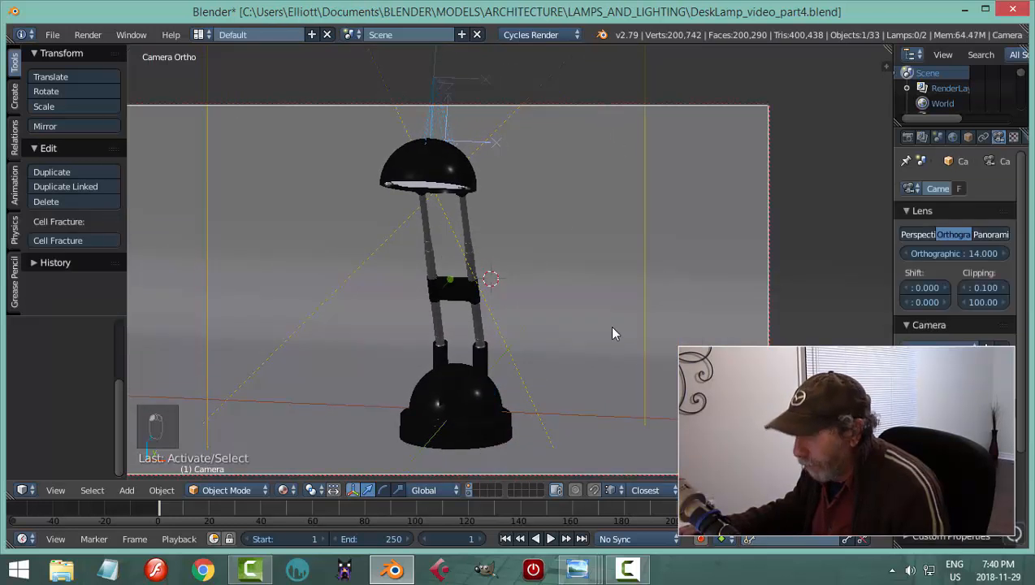
{"action": "middle_click_drag", "start_coordinate": [603, 305], "coordinate": [641, 322], "text": "shift"}
{"action": "key", "text": "Home"}
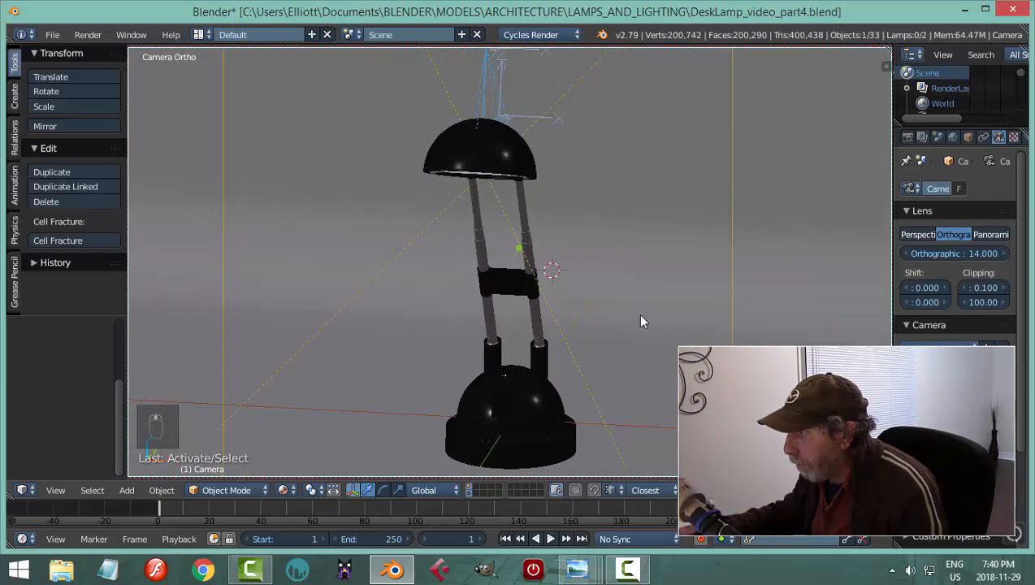
{"action": "key", "text": "ctrl+s"}
{"action": "left_click", "coordinate": [641, 312]}
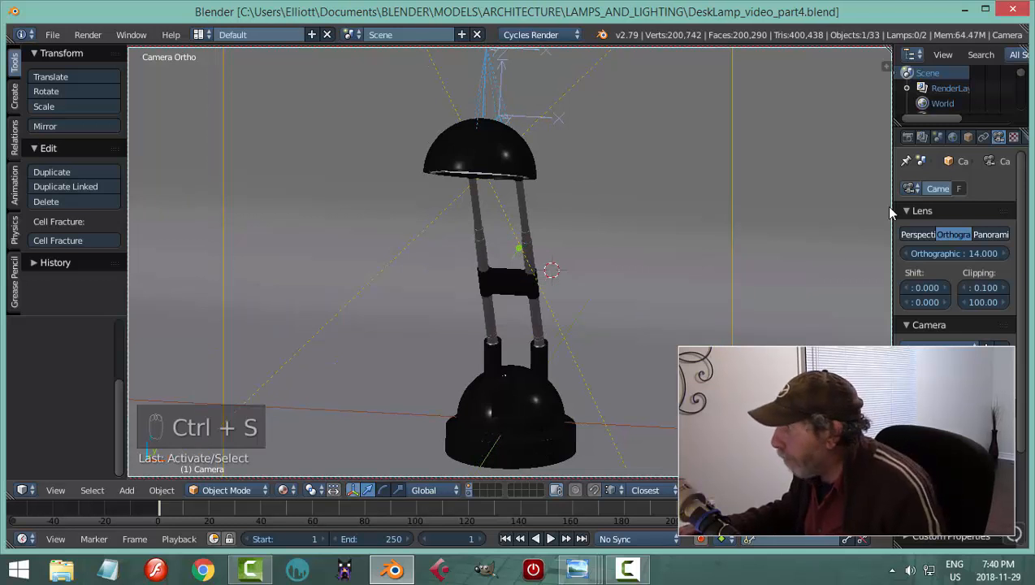
- Set the world background colour to an Environment Texture using ninomaru_teien_2k.hdr from the HDR TEXTURES folder and check it in a rendered preview
{"action": "left_click", "coordinate": [953, 137]}
{"action": "left_click", "coordinate": [956, 274]}
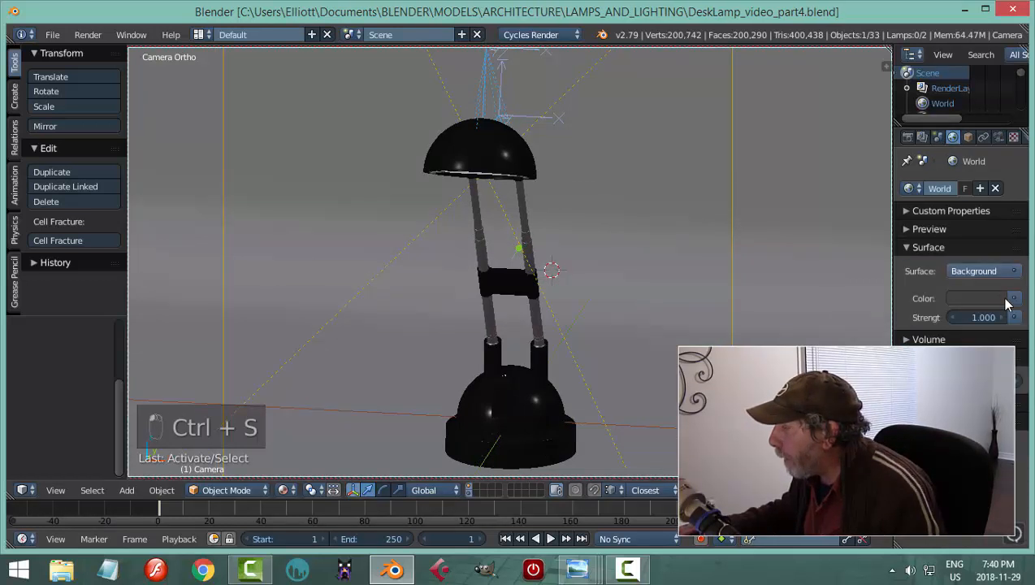
{"action": "left_click", "coordinate": [1012, 299]}
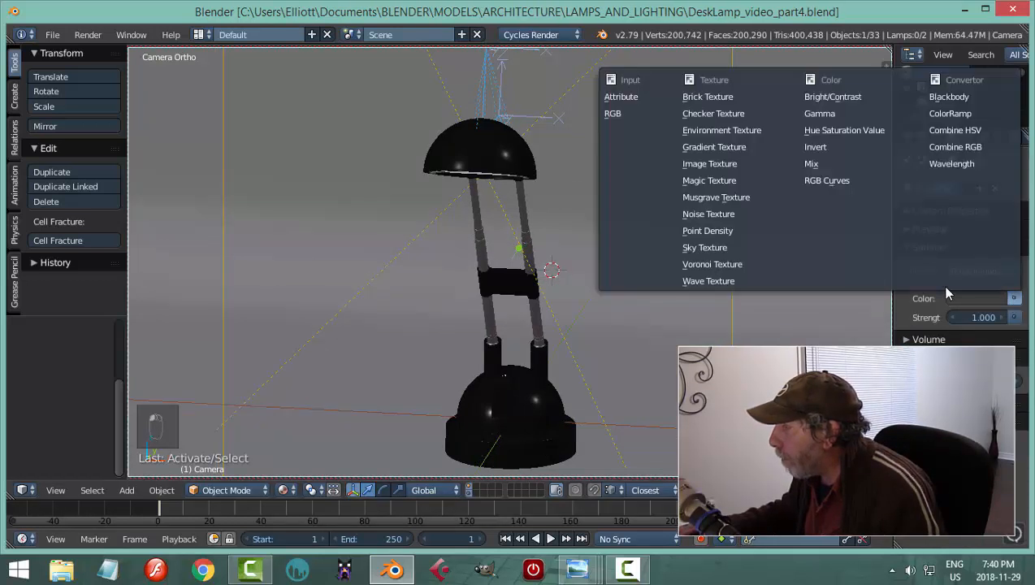
{"action": "left_click", "coordinate": [716, 129]}
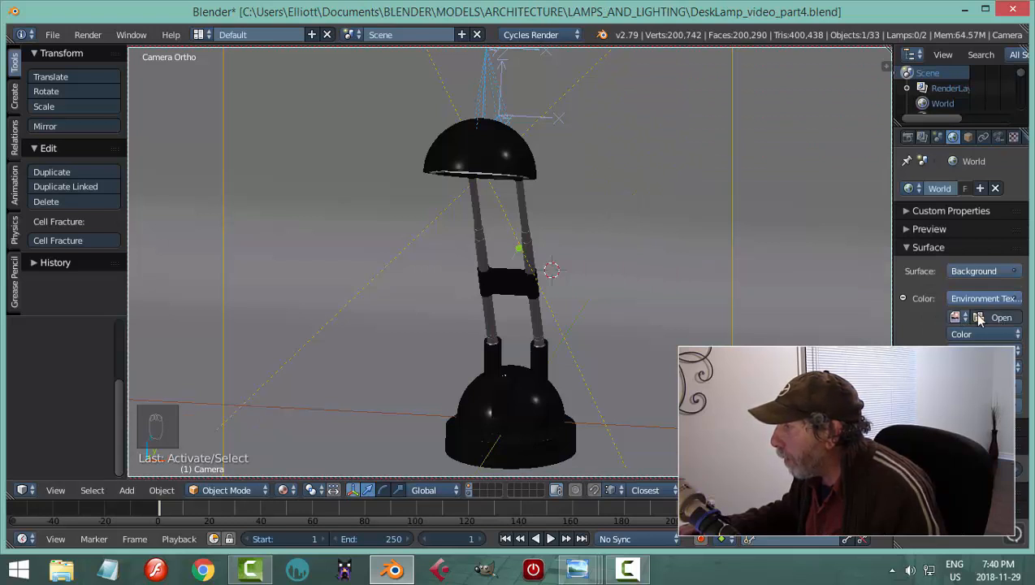
{"action": "left_click", "coordinate": [1001, 317]}
{"action": "left_click", "coordinate": [57, 176]}
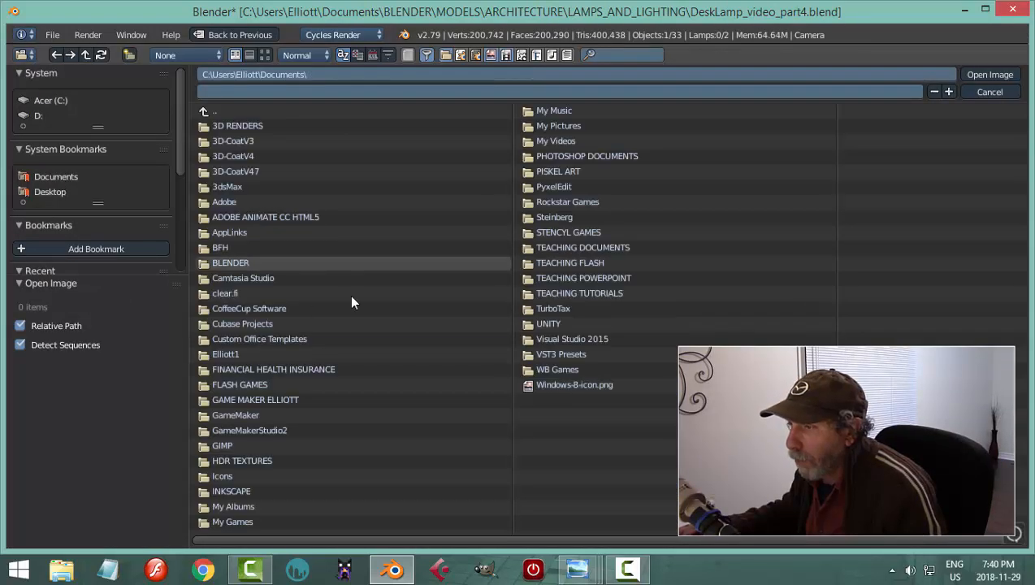
{"action": "left_click", "coordinate": [261, 459]}
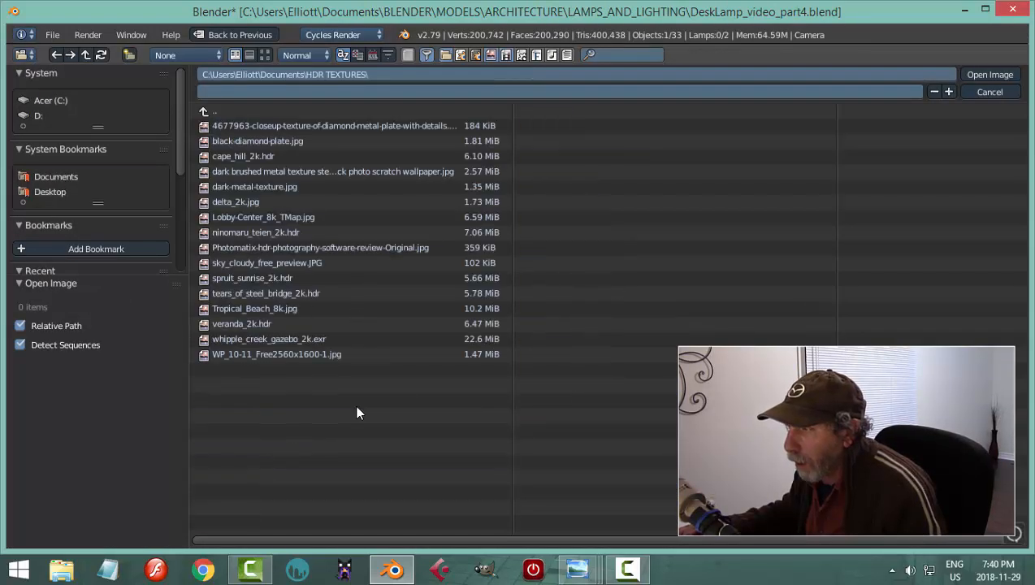
{"action": "left_click", "coordinate": [264, 55]}
{"action": "left_click", "coordinate": [389, 290]}
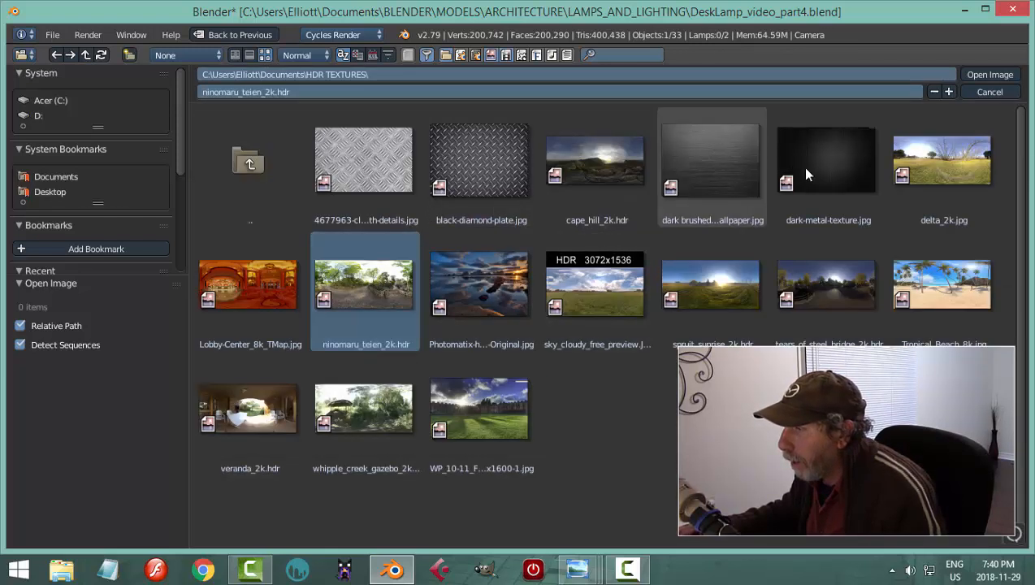
{"action": "left_click", "coordinate": [986, 75]}
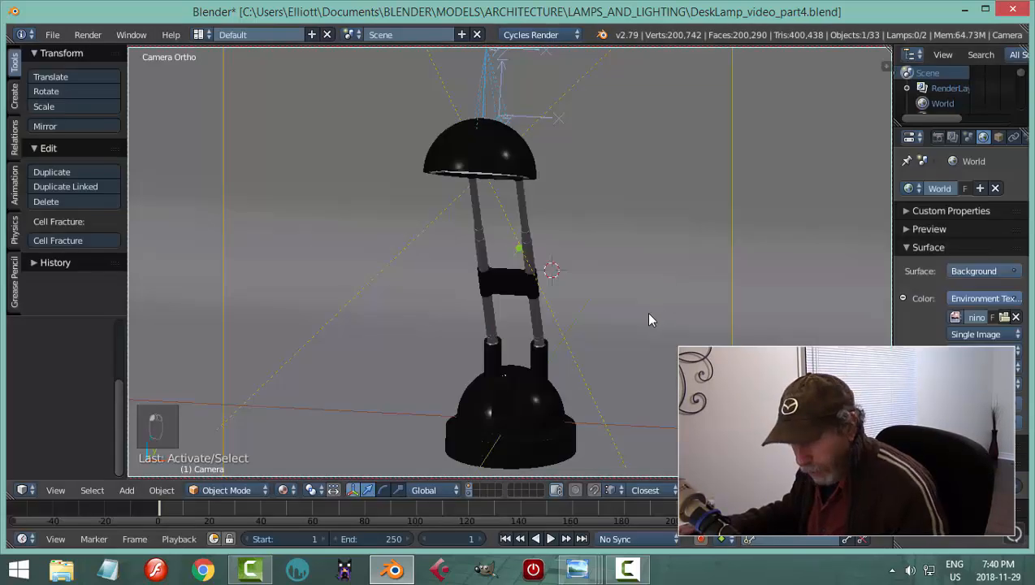
{"action": "key", "text": "shift+z"}
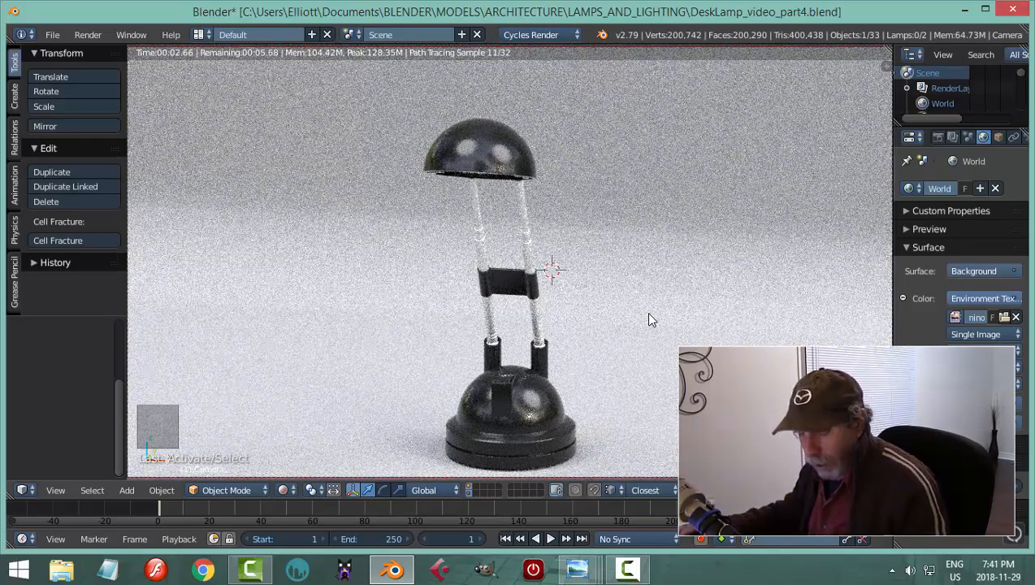
{"action": "key", "text": "shift+z"}
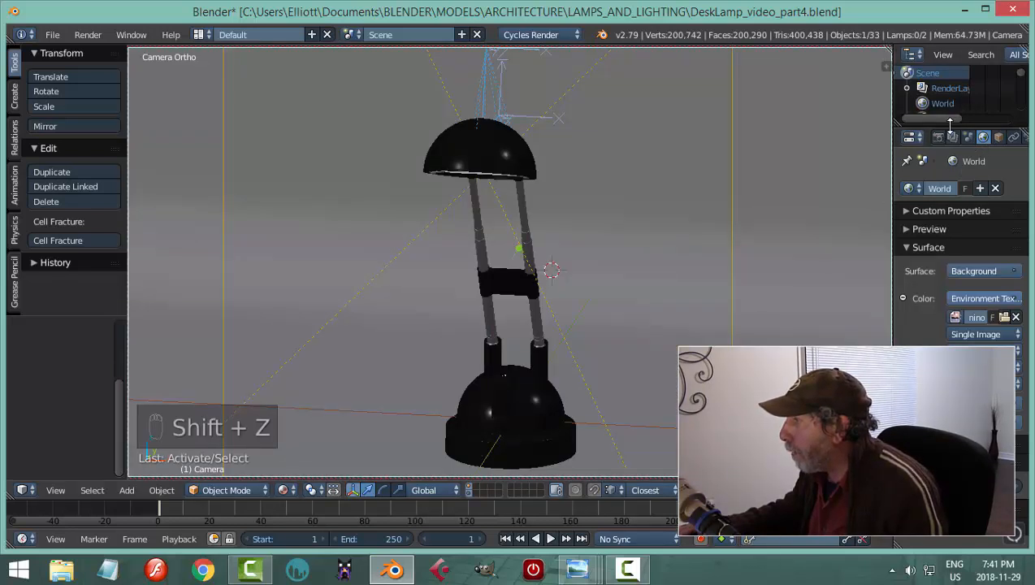
- Enlarge the outliner, select the first sun lamp in it and show its lamp settings
{"action": "left_click_drag", "start_coordinate": [949, 123], "coordinate": [947, 249]}
{"action": "scroll", "coordinate": [944, 220], "scroll_direction": "down", "scroll_amount": 3}
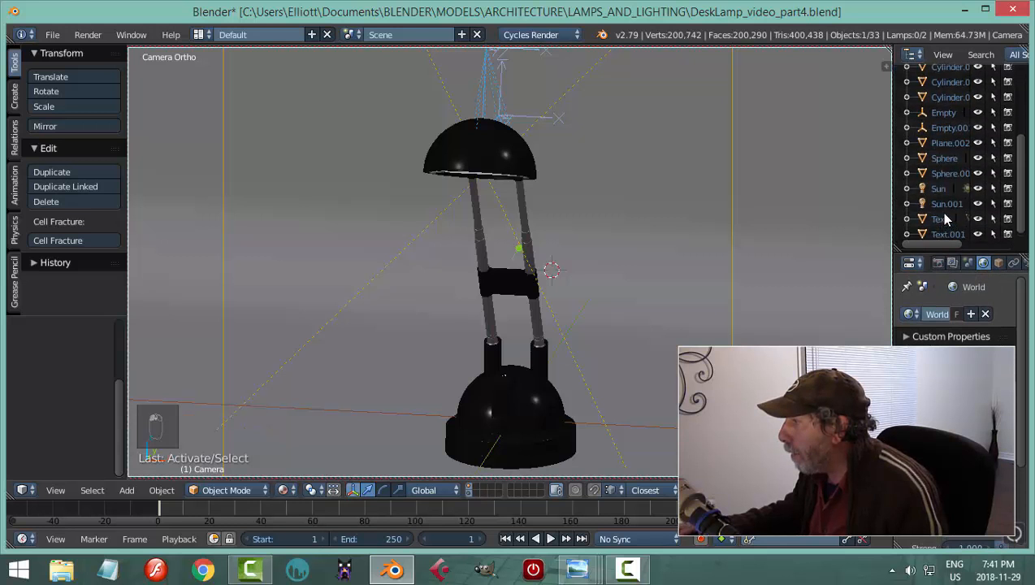
{"action": "left_click", "coordinate": [938, 189]}
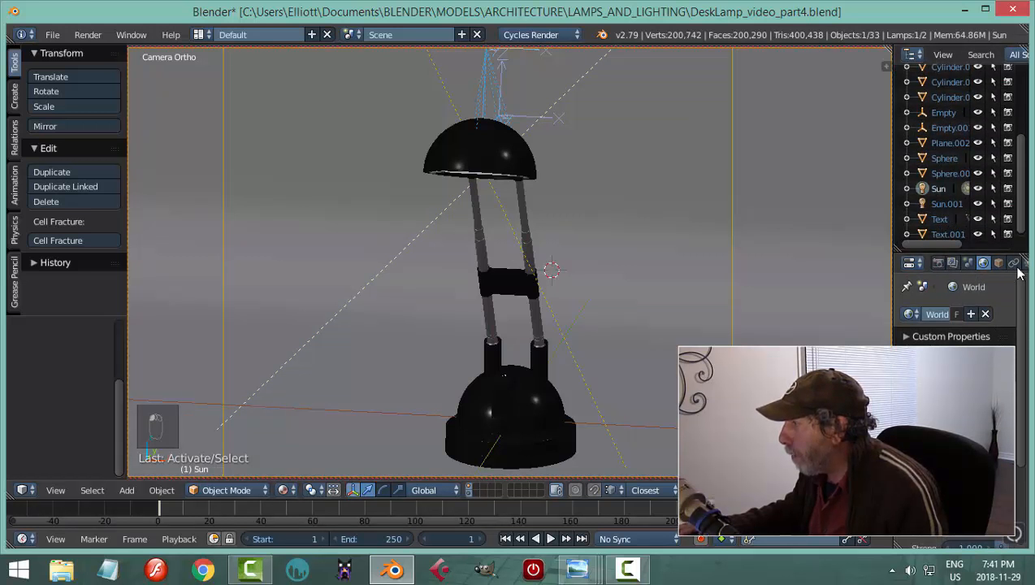
{"action": "left_click", "coordinate": [997, 263]}
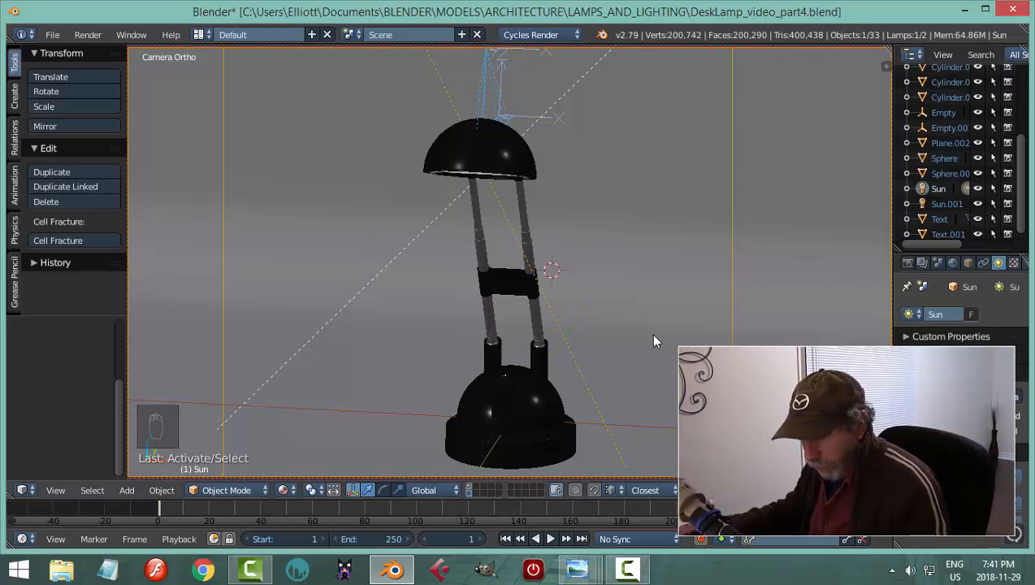
- In rendered preview, orbit the camera around the desk lamp to an angled view from its other side, and save the file
{"action": "key", "text": "shift+z"}
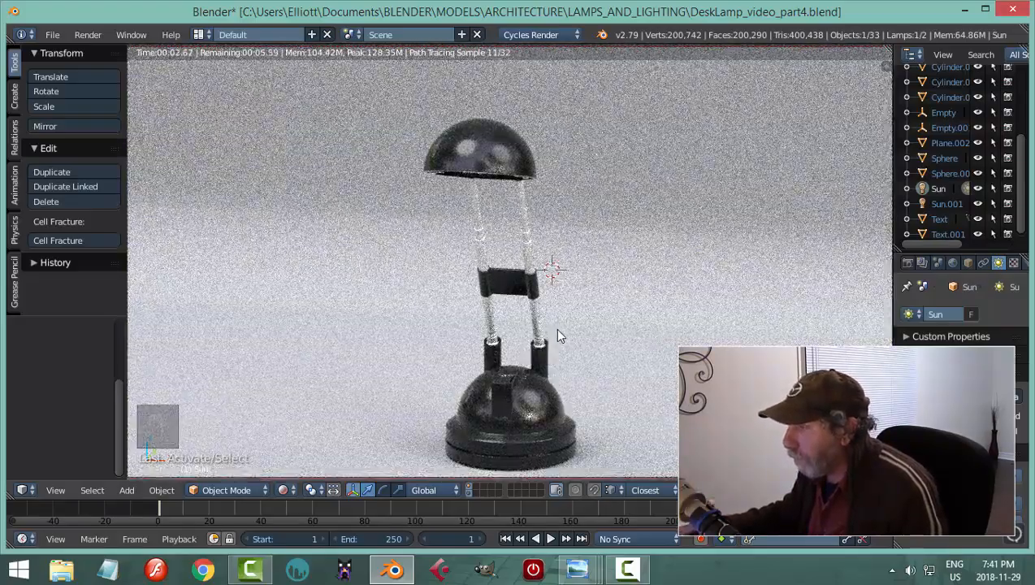
{"action": "middle_click_drag", "start_coordinate": [558, 335], "coordinate": [631, 318]}
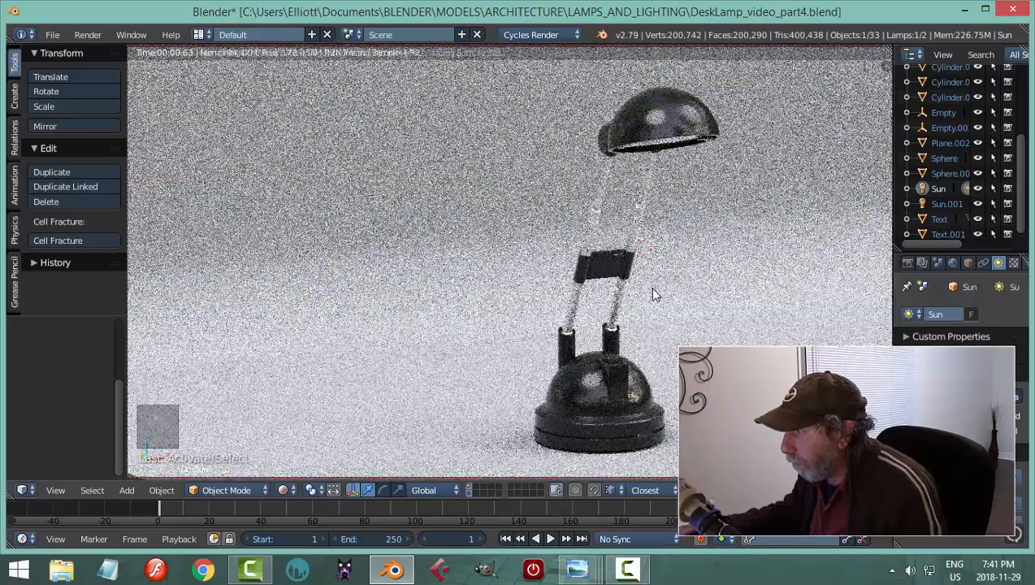
{"action": "middle_click_drag", "start_coordinate": [704, 291], "coordinate": [673, 290]}
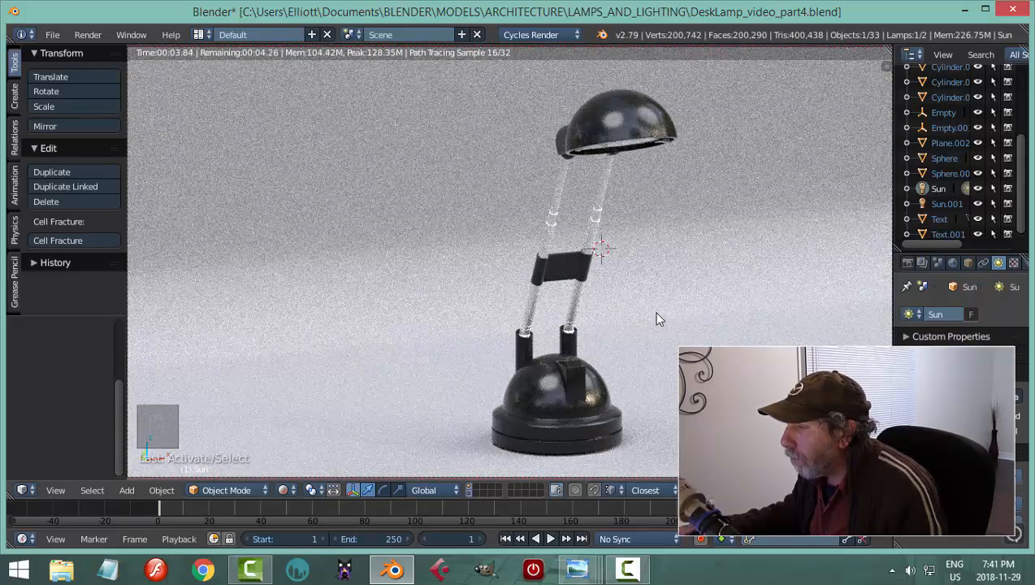
{"action": "mouse_move", "coordinate": [658, 319]}
{"action": "middle_mouse_down"}
{"action": "mouse_move", "coordinate": [648, 353]}
{"action": "mouse_move", "coordinate": [641, 319]}
{"action": "middle_mouse_up"}
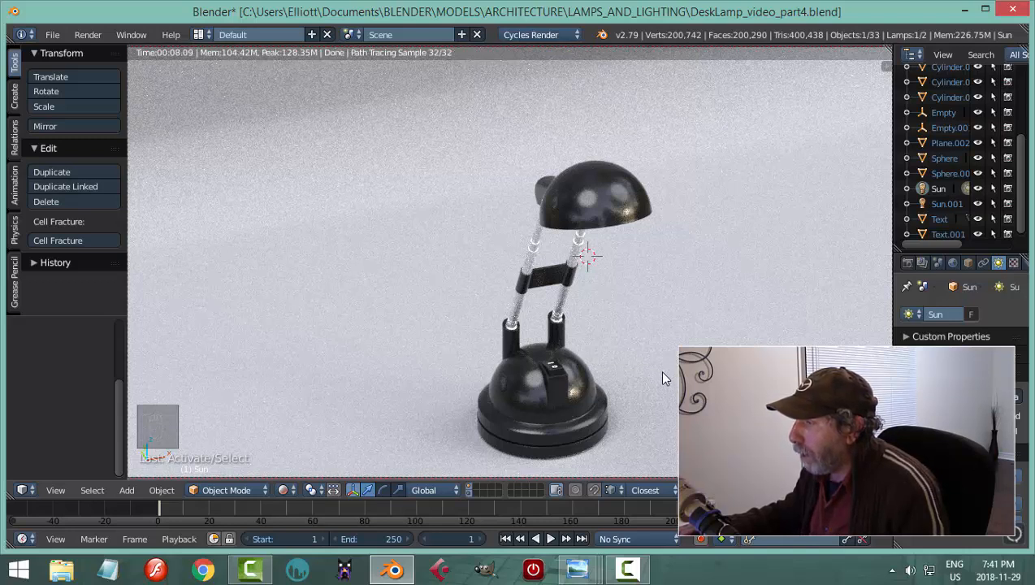
{"action": "middle_click_drag", "start_coordinate": [658, 373], "coordinate": [666, 350]}
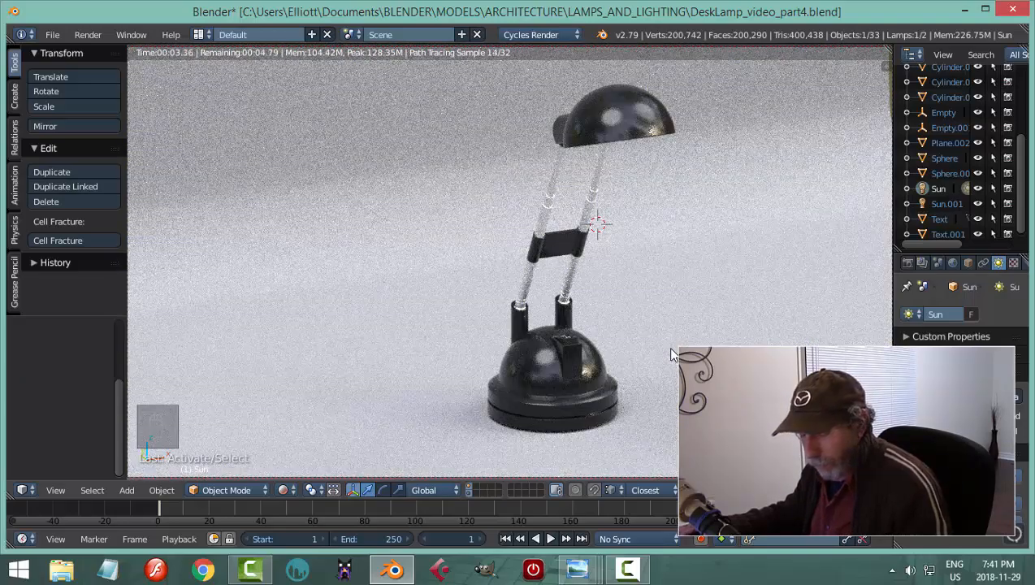
{"action": "key", "text": "shift+z"}
{"action": "key", "text": "ctrl+s"}
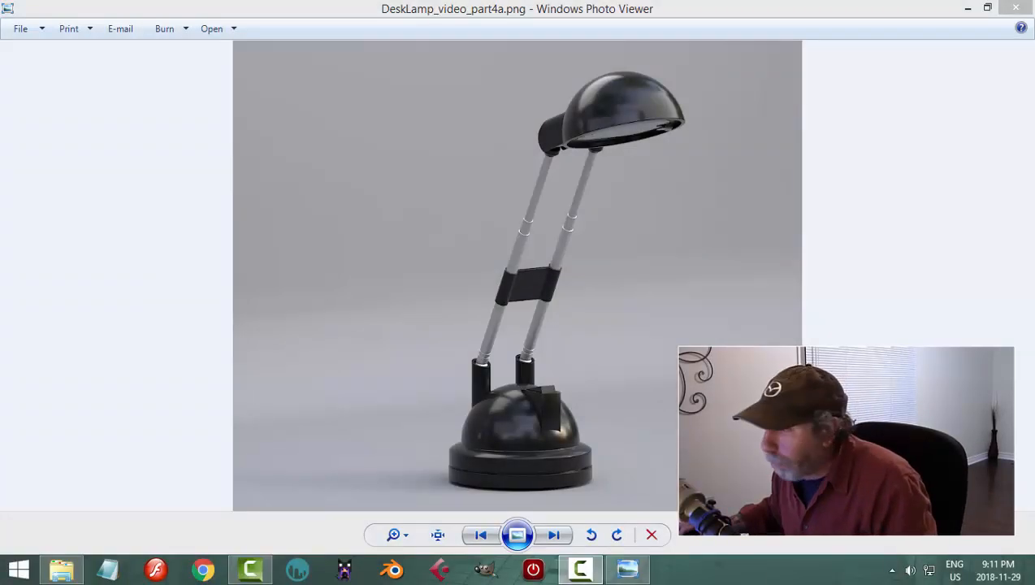
- Examine the renders DeskLamp_video_part4a.png and DeskLamp_video_part4b.png at actual size, checking the lamp's arms, base, switch and shade
{"action": "left_click", "coordinate": [439, 535]}
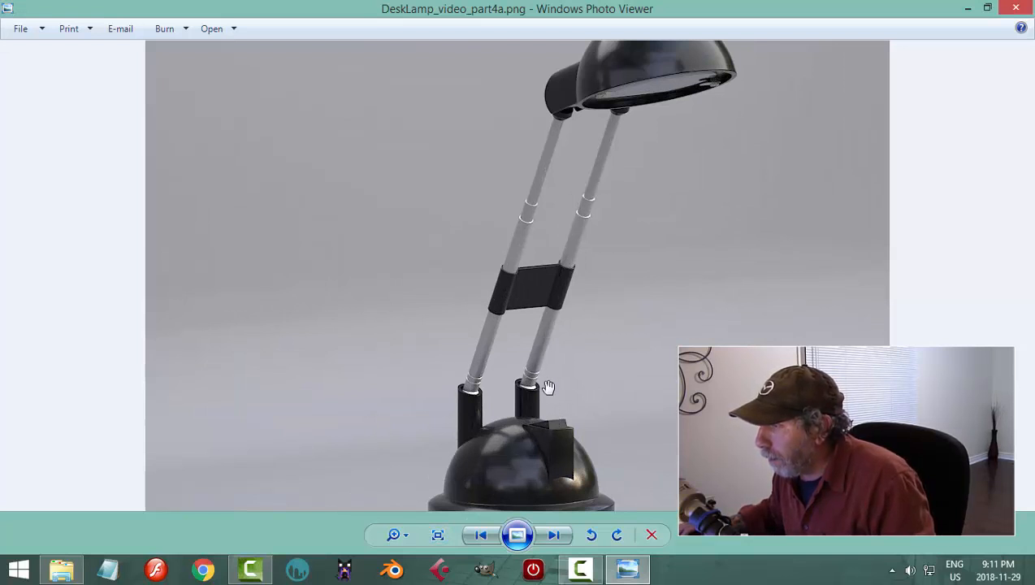
{"action": "left_click_drag", "start_coordinate": [545, 386], "coordinate": [548, 293]}
{"action": "left_click_drag", "start_coordinate": [617, 187], "coordinate": [574, 263]}
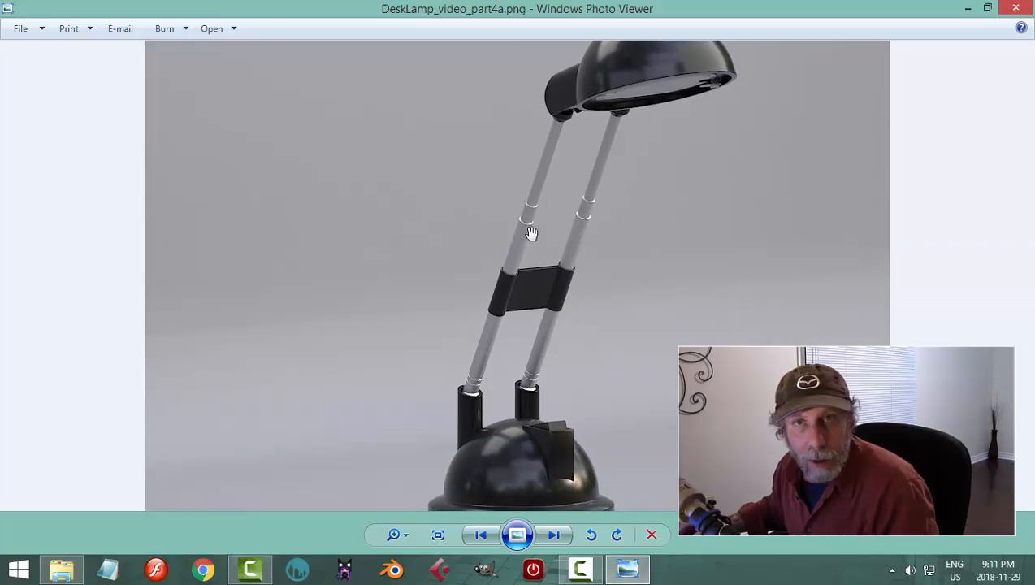
{"action": "left_click", "coordinate": [558, 533]}
{"action": "left_click", "coordinate": [438, 535]}
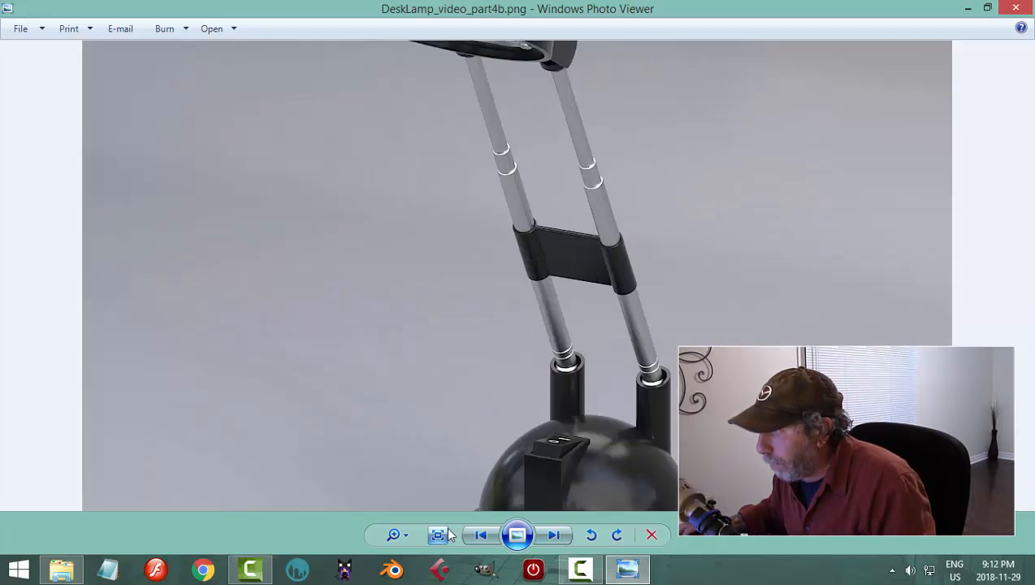
{"action": "left_click_drag", "start_coordinate": [613, 473], "coordinate": [628, 369]}
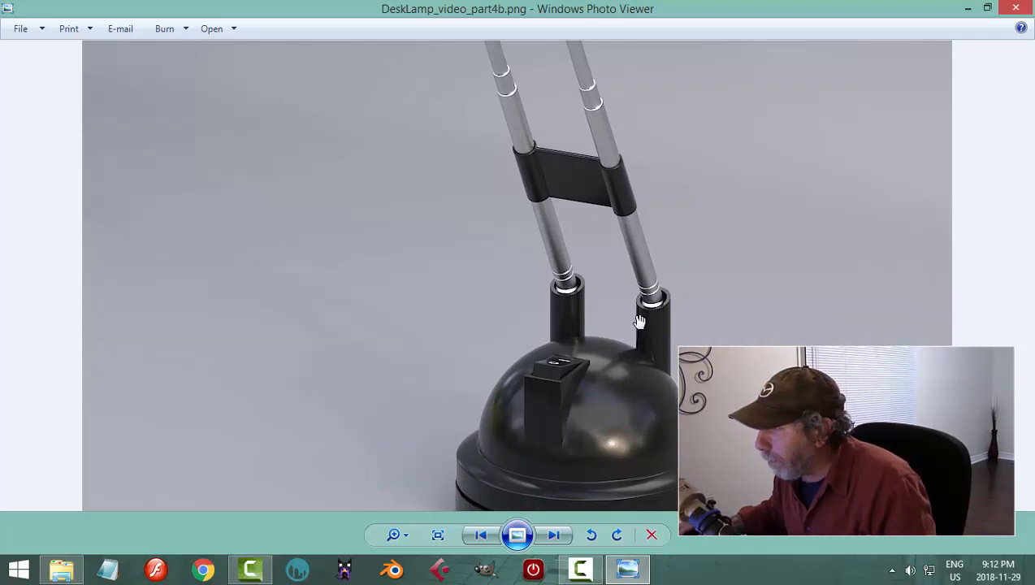
{"action": "left_click_drag", "start_coordinate": [607, 353], "coordinate": [602, 286]}
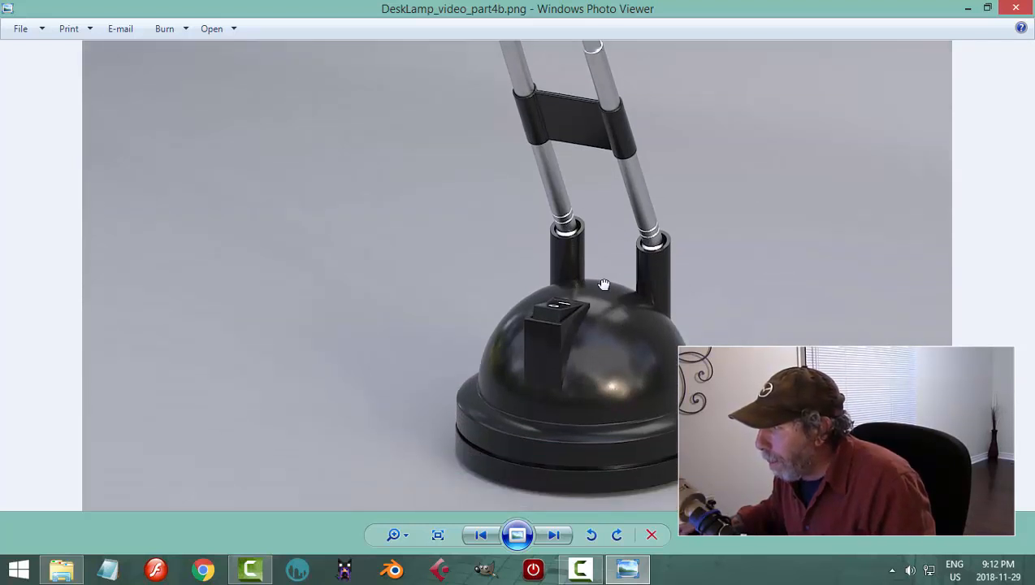
{"action": "left_click_drag", "start_coordinate": [578, 183], "coordinate": [565, 313]}
{"action": "left_click_drag", "start_coordinate": [571, 249], "coordinate": [570, 281]}
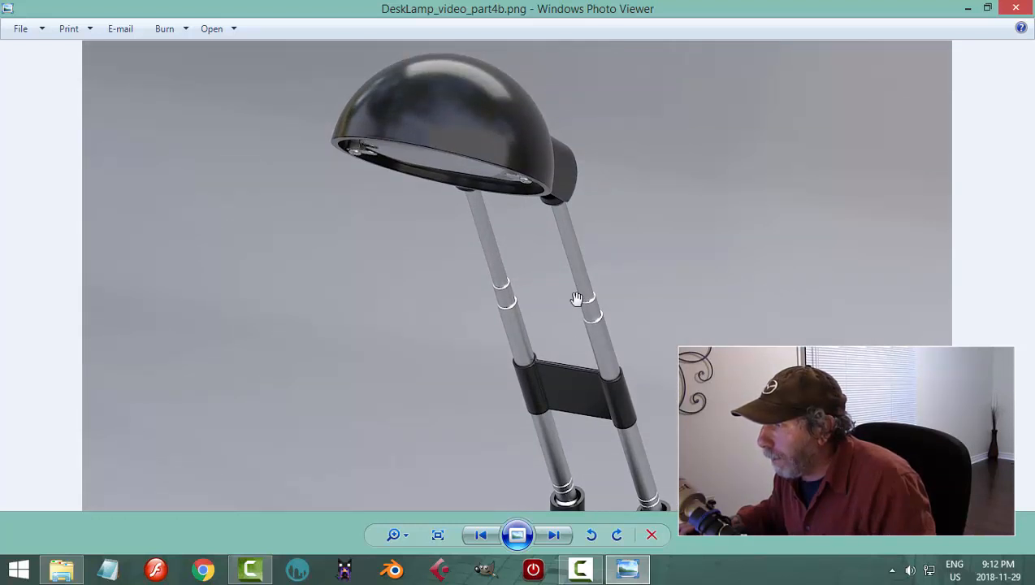
- View DeskLamp_video_part4c.png and DeskLamp_video_part4d.png at actual size and inspect the lamp's base, rocker switch, arms and shade joints
{"action": "left_click", "coordinate": [553, 534]}
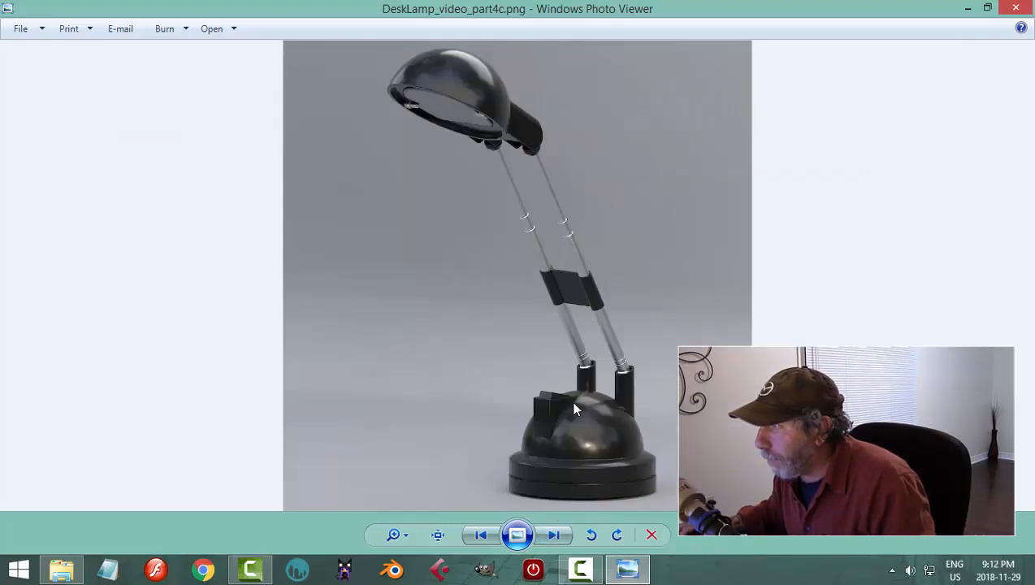
{"action": "left_click", "coordinate": [437, 535]}
{"action": "mouse_move", "coordinate": [545, 291]}
{"action": "left_mouse_down"}
{"action": "mouse_move", "coordinate": [540, 371]}
{"action": "mouse_move", "coordinate": [529, 286]}
{"action": "left_mouse_up"}
{"action": "left_click_drag", "start_coordinate": [568, 430], "coordinate": [557, 270]}
{"action": "left_click", "coordinate": [551, 535]}
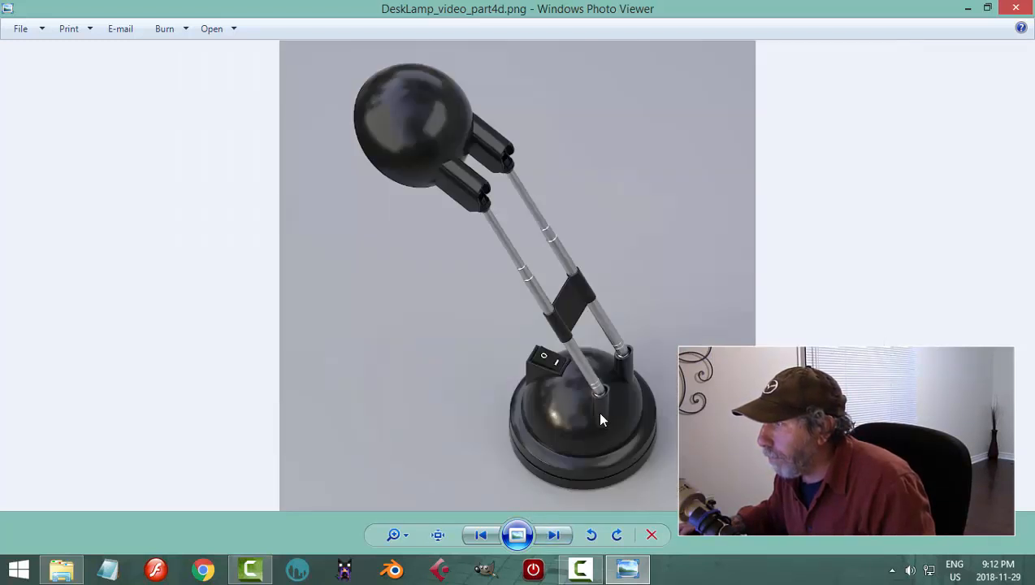
{"action": "left_click", "coordinate": [438, 534]}
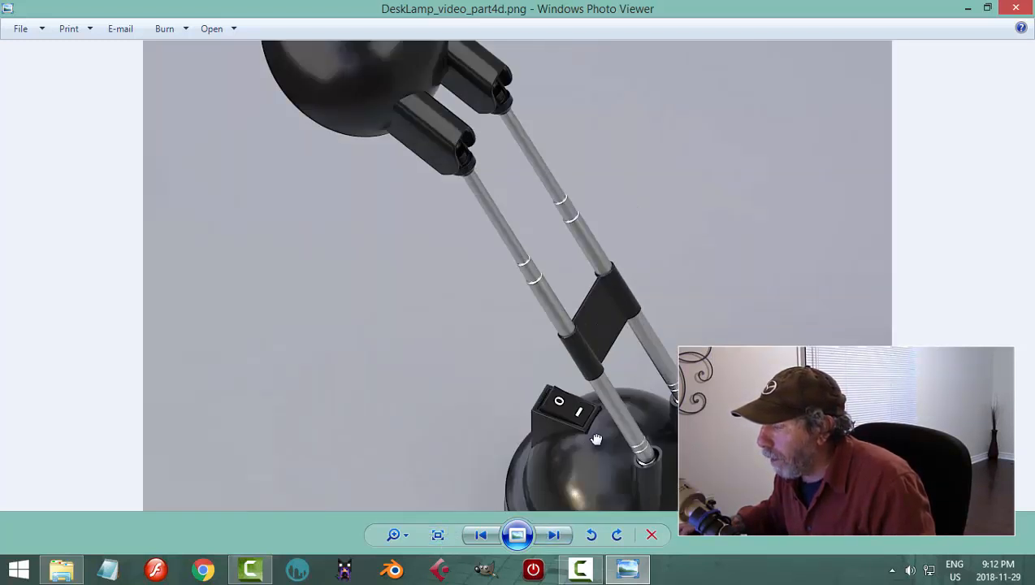
{"action": "left_click_drag", "start_coordinate": [594, 444], "coordinate": [600, 355]}
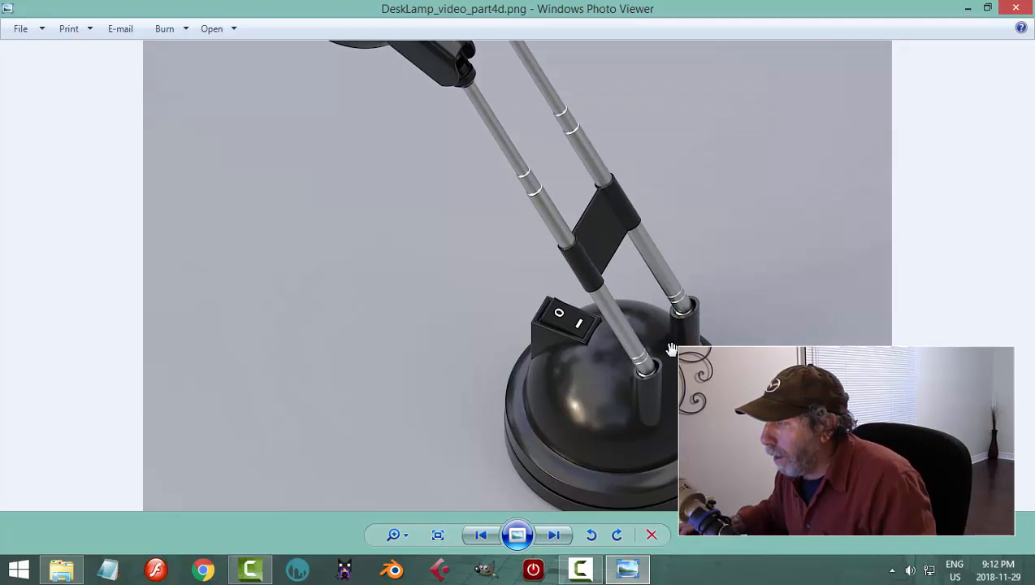
{"action": "left_click_drag", "start_coordinate": [639, 199], "coordinate": [640, 387]}
{"action": "scroll", "coordinate": [640, 387], "scroll_direction": "down", "scroll_amount": 4}
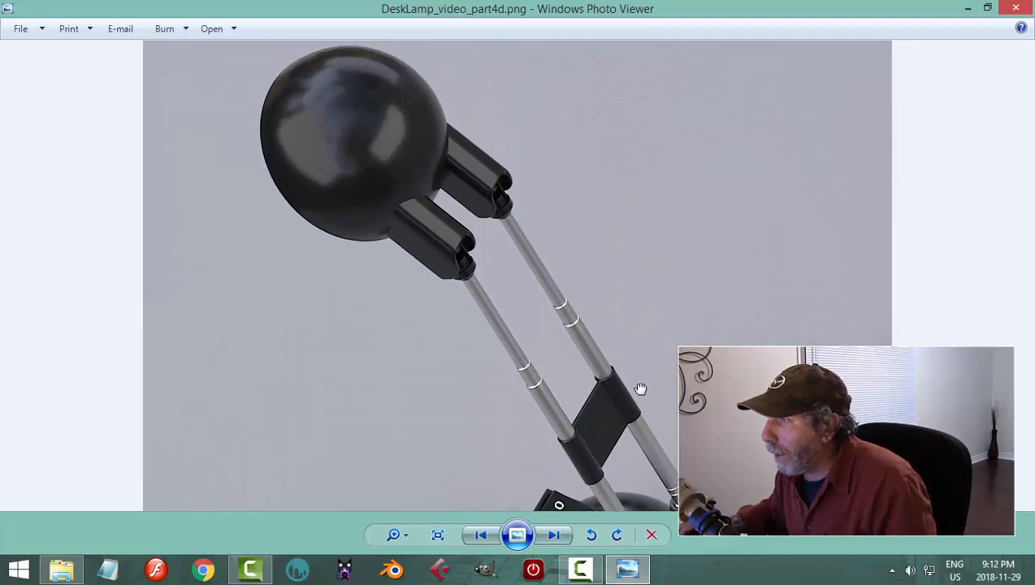
- Inspect DeskLamp_video_part4e.png from base to shade and the bulb close-up DeskLamp_video_part4f.png, both at actual size
{"action": "left_click", "coordinate": [553, 534]}
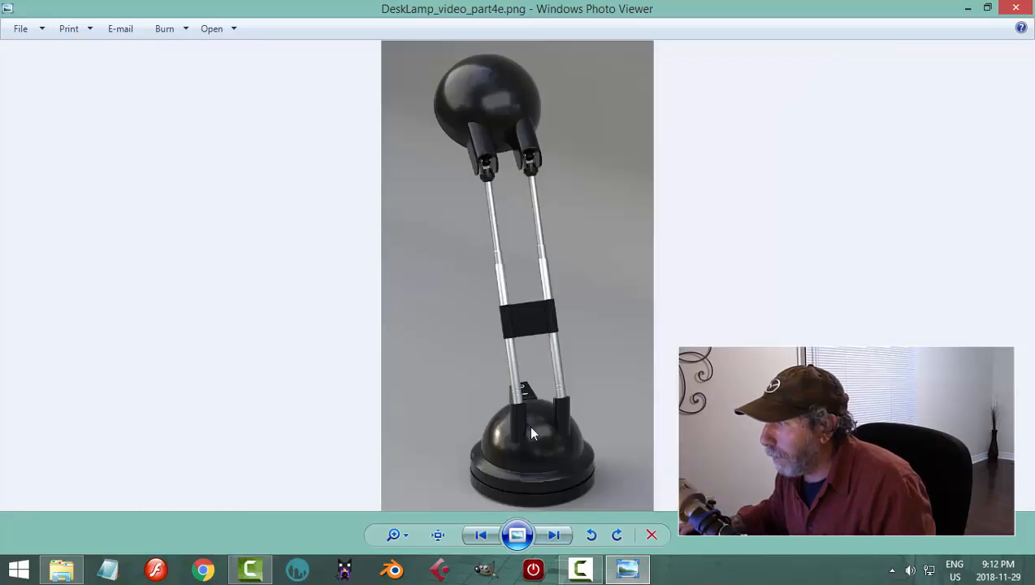
{"action": "left_click", "coordinate": [437, 535]}
{"action": "left_click_drag", "start_coordinate": [564, 463], "coordinate": [558, 362]}
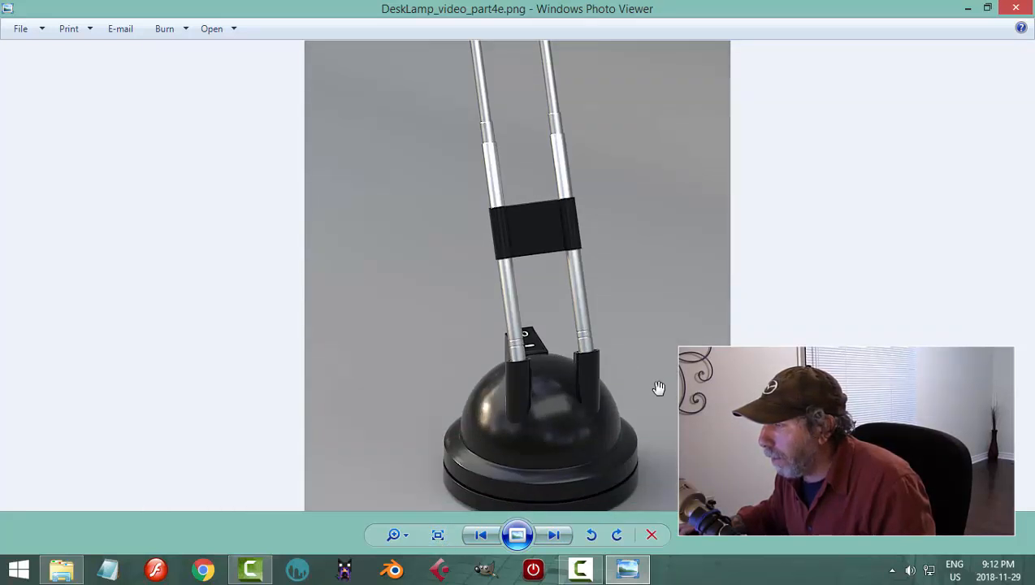
{"action": "left_click_drag", "start_coordinate": [614, 268], "coordinate": [593, 481]}
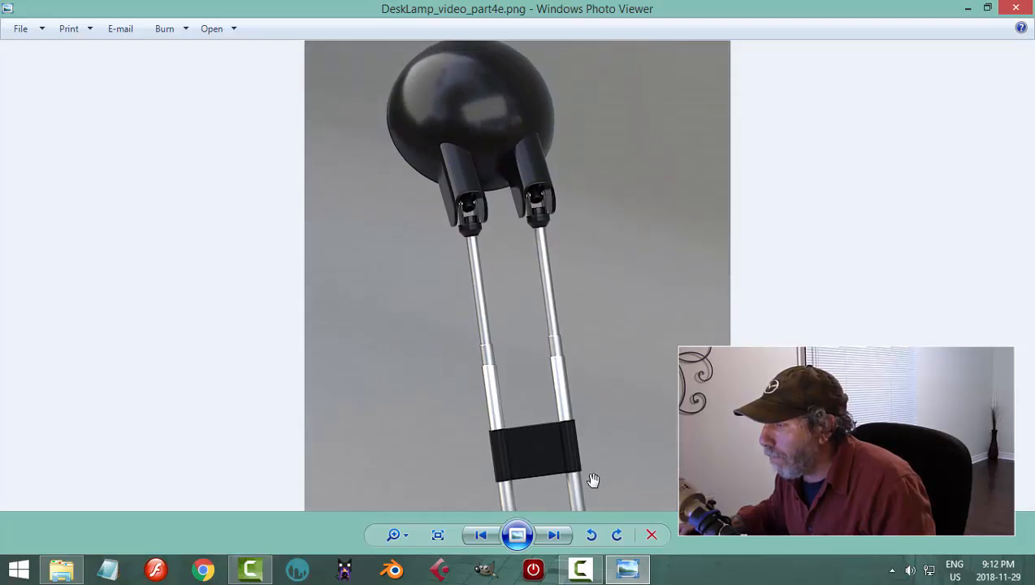
{"action": "left_click", "coordinate": [556, 533]}
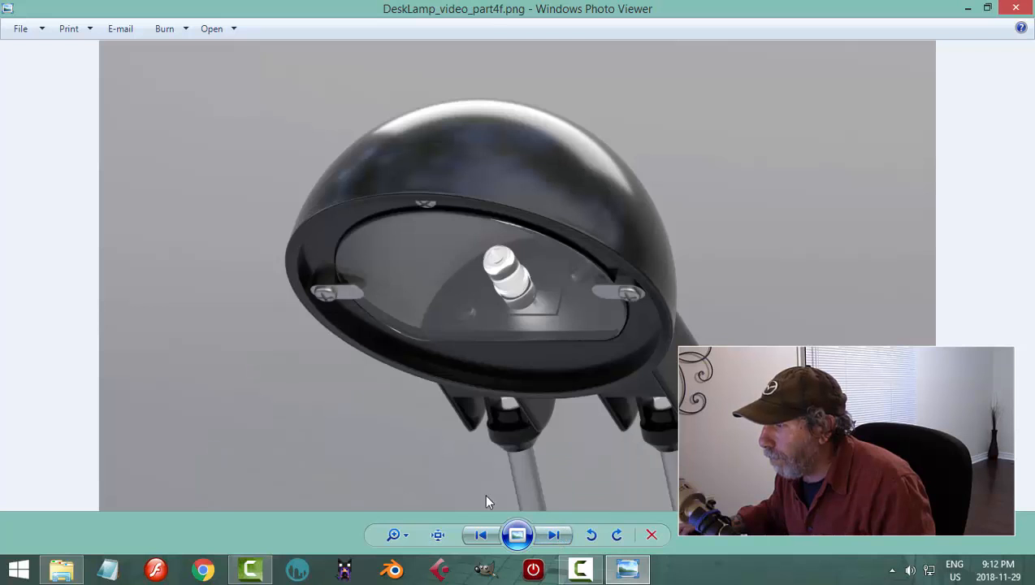
{"action": "left_click", "coordinate": [438, 534]}
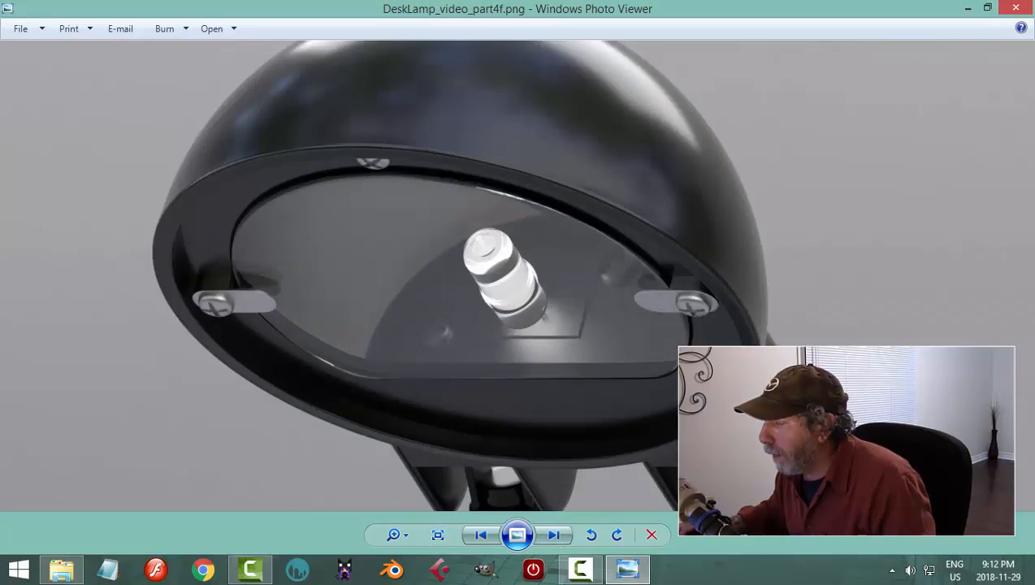
{"action": "left_click_drag", "start_coordinate": [699, 447], "coordinate": [698, 412]}
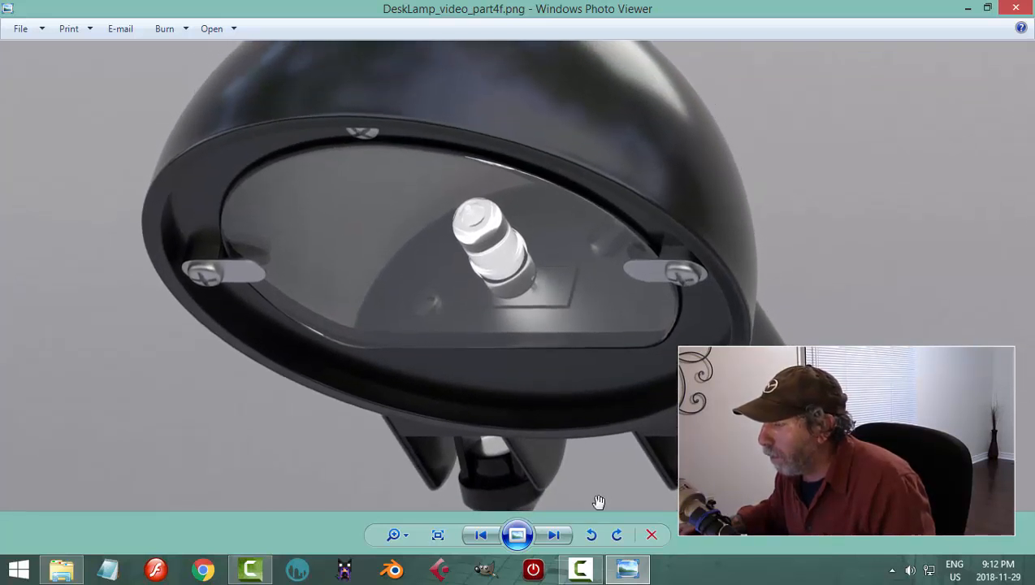
- Bring up the front-view render DeskLamp_video_part4g.png at actual size and look over the lamp from base to shade
{"action": "left_click", "coordinate": [552, 536]}
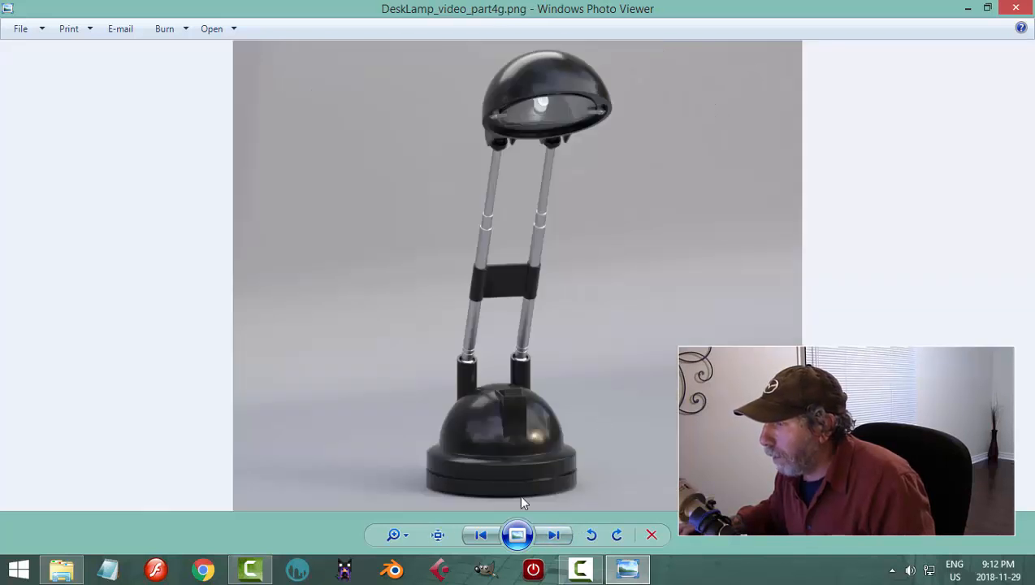
{"action": "left_click", "coordinate": [443, 534]}
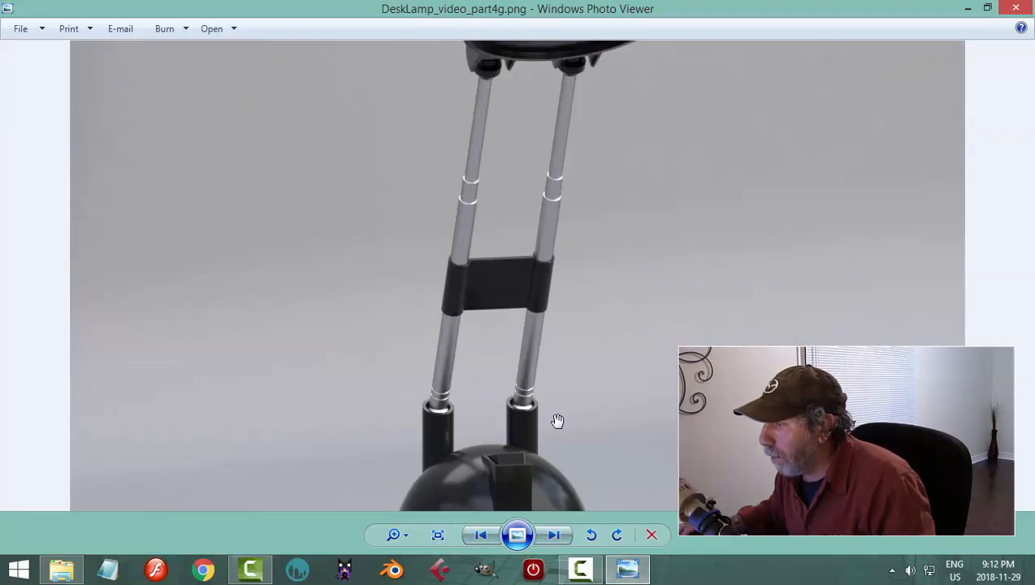
{"action": "left_click_drag", "start_coordinate": [553, 420], "coordinate": [553, 371]}
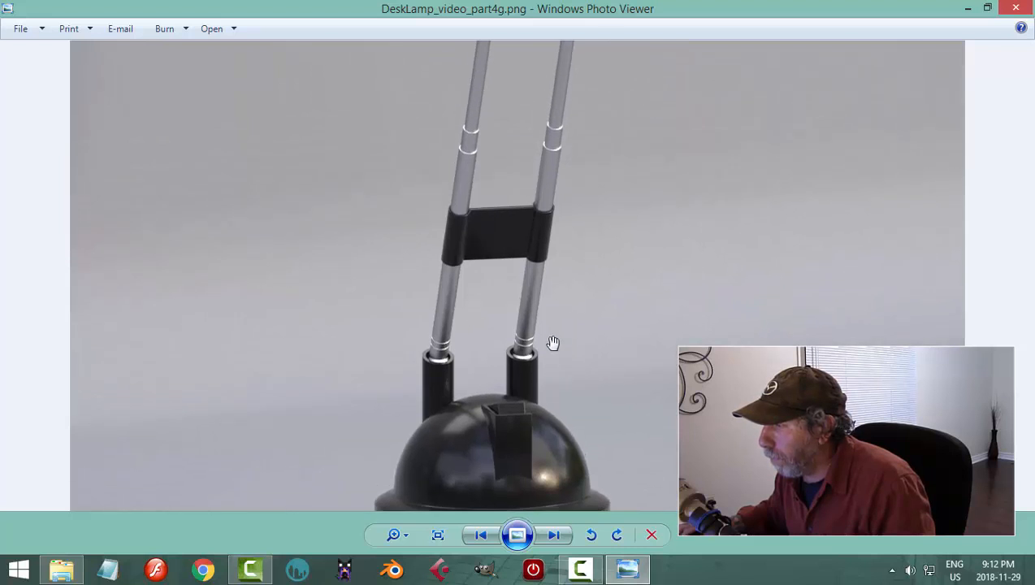
{"action": "left_click_drag", "start_coordinate": [598, 140], "coordinate": [596, 328]}
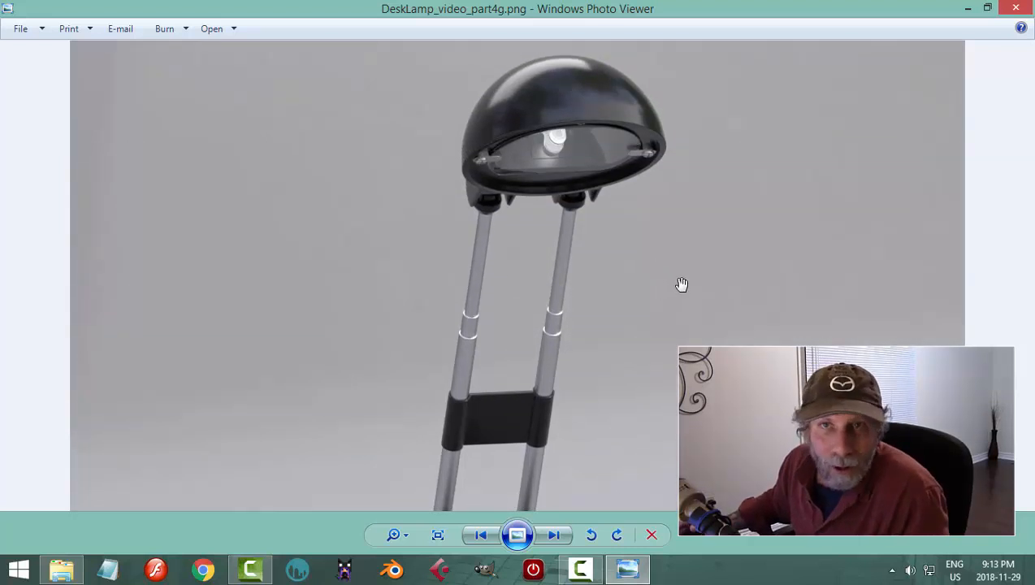